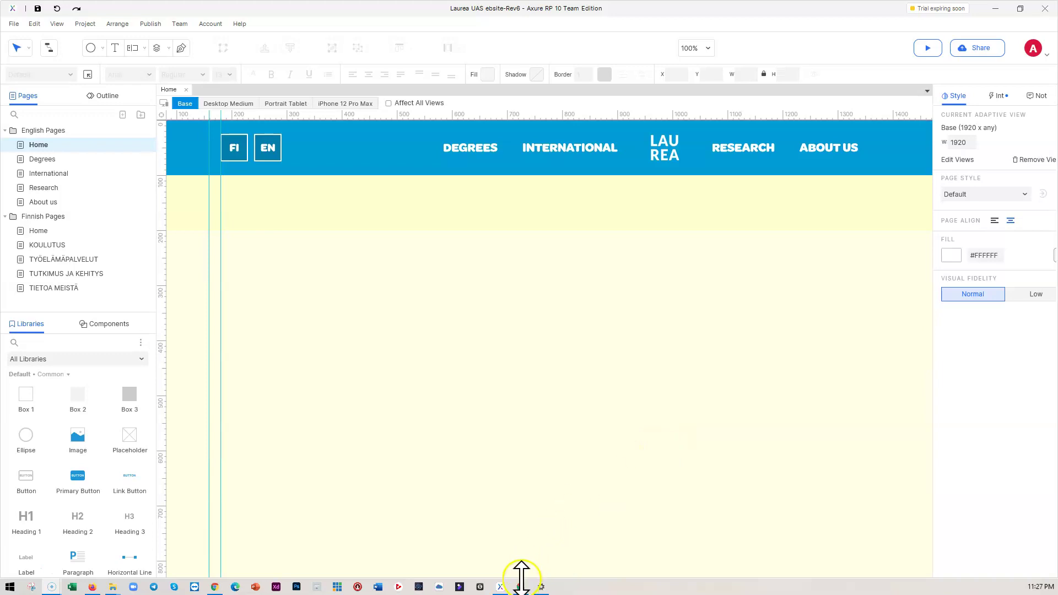
- Preview the Home page and check its header in the Desktop Medium, Portrait Tablet and iPhone 12 Pro Max views
click(928, 48)
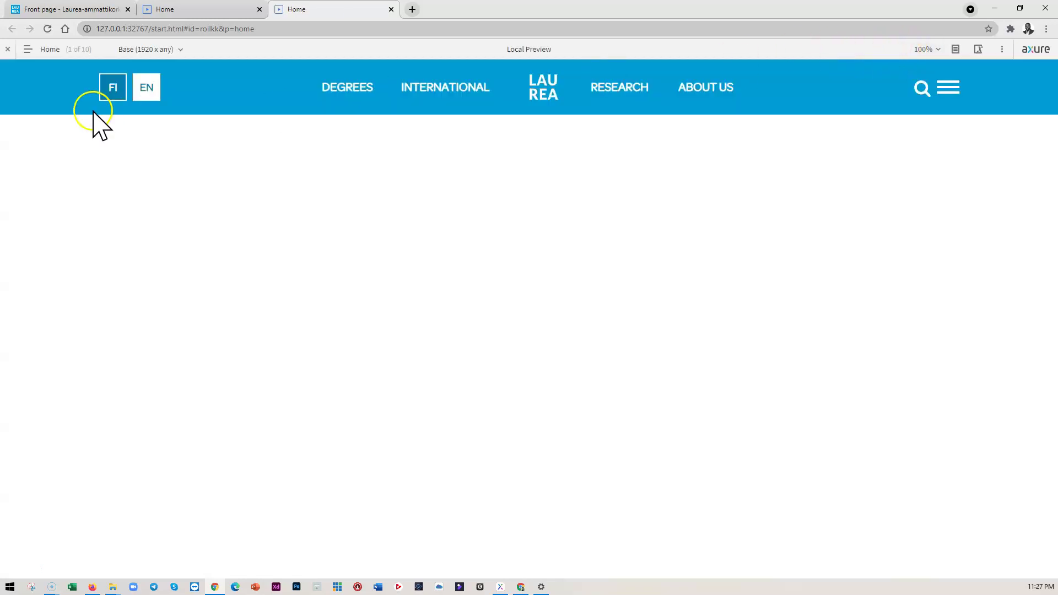
mouse_move(353, 104)
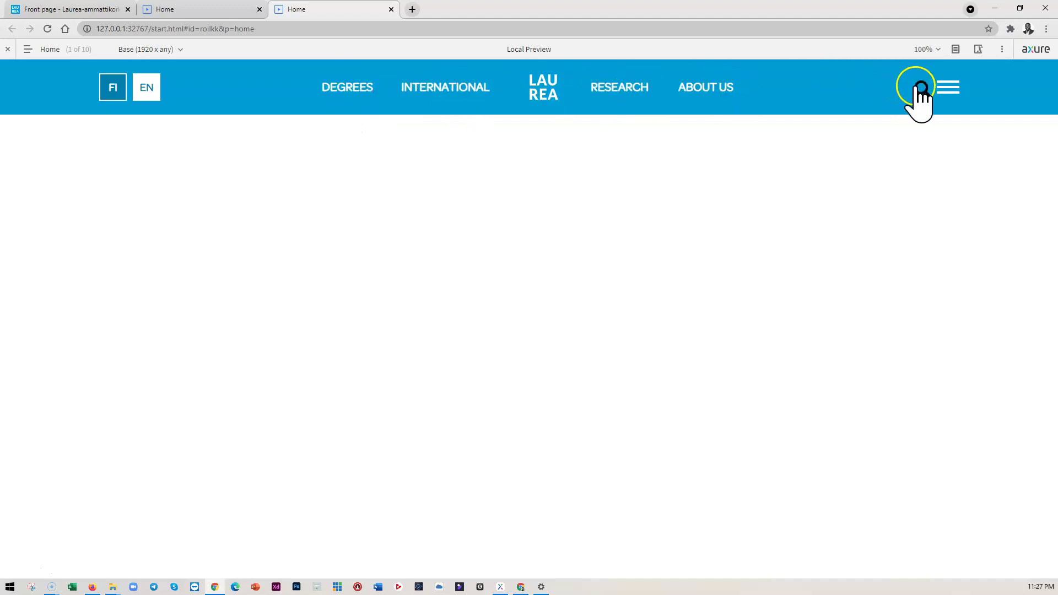
click(177, 50)
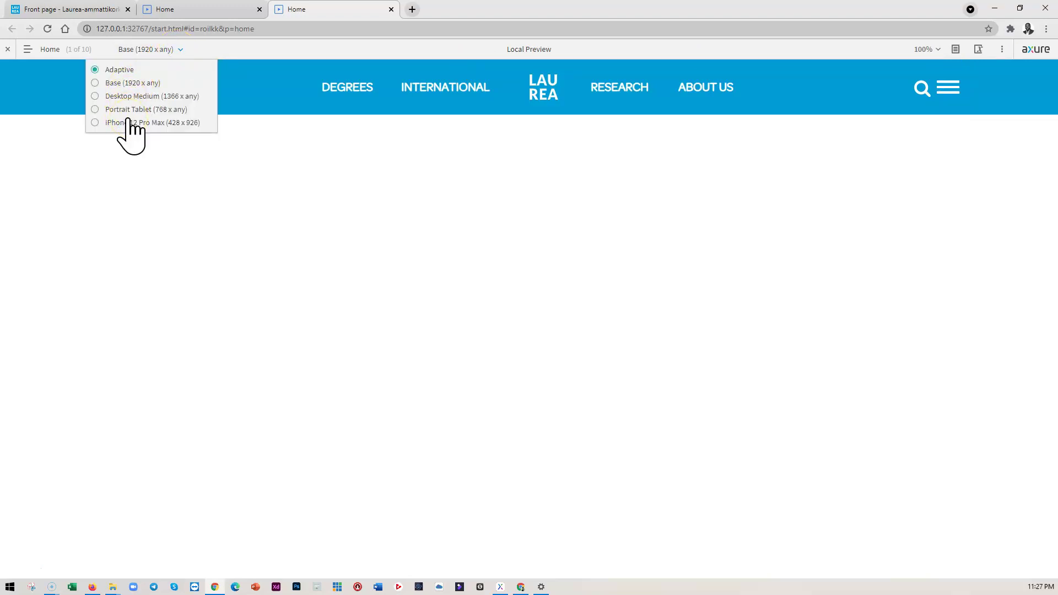
click(95, 95)
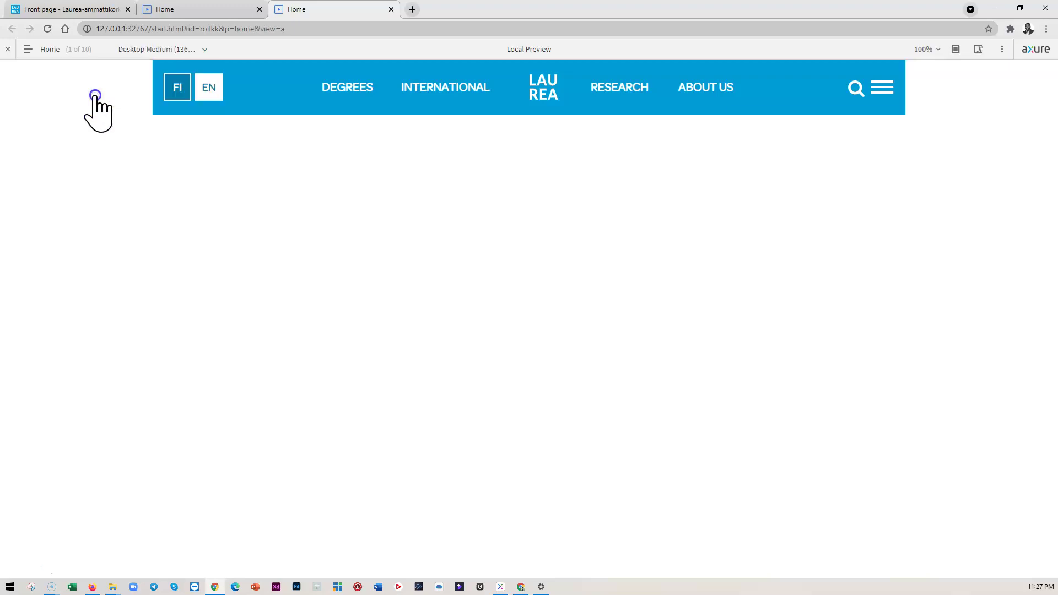
click(173, 50)
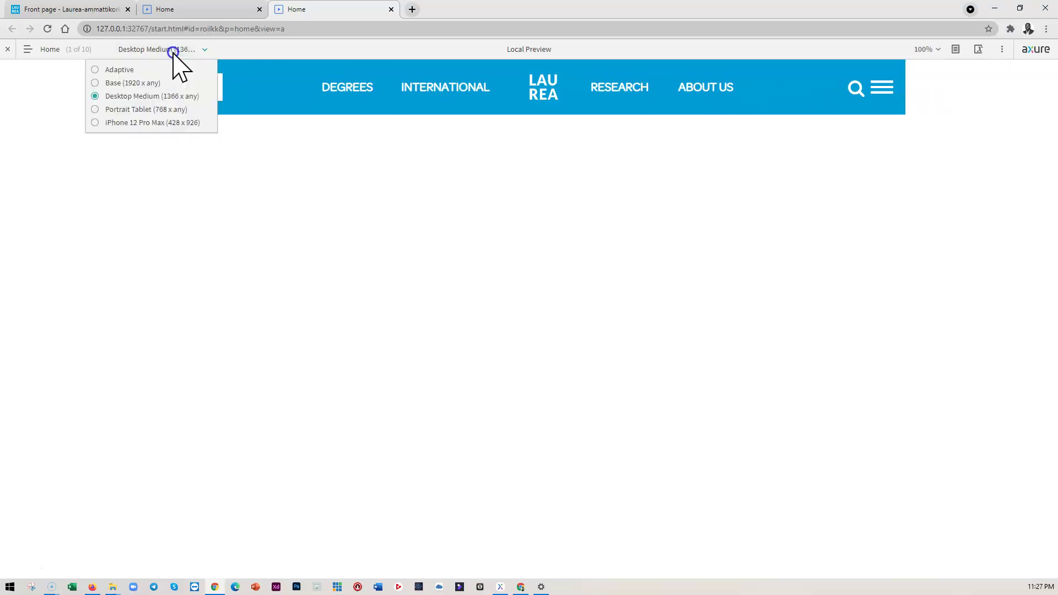
click(112, 109)
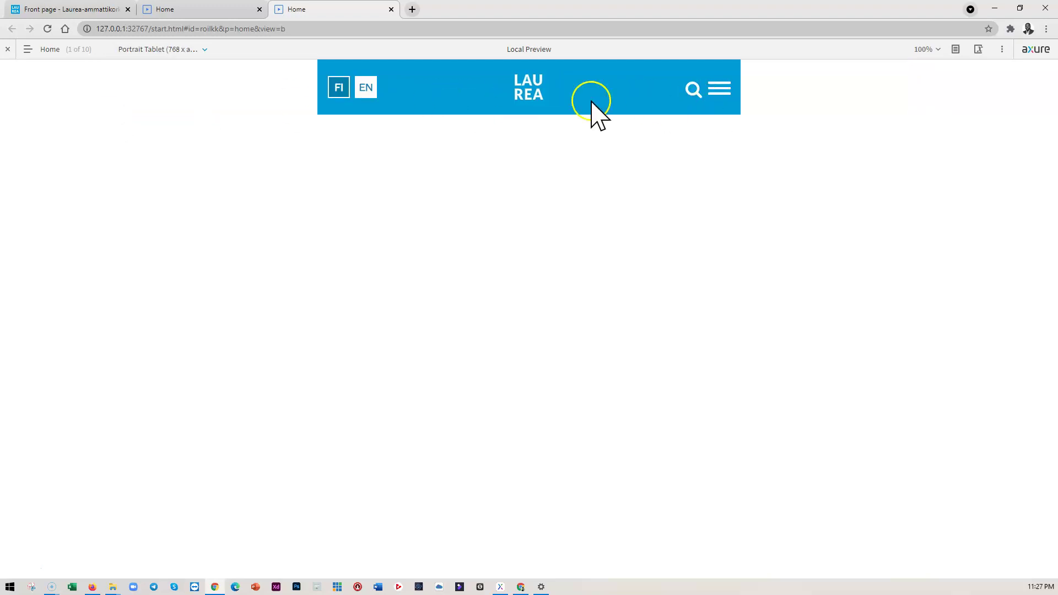
click(138, 49)
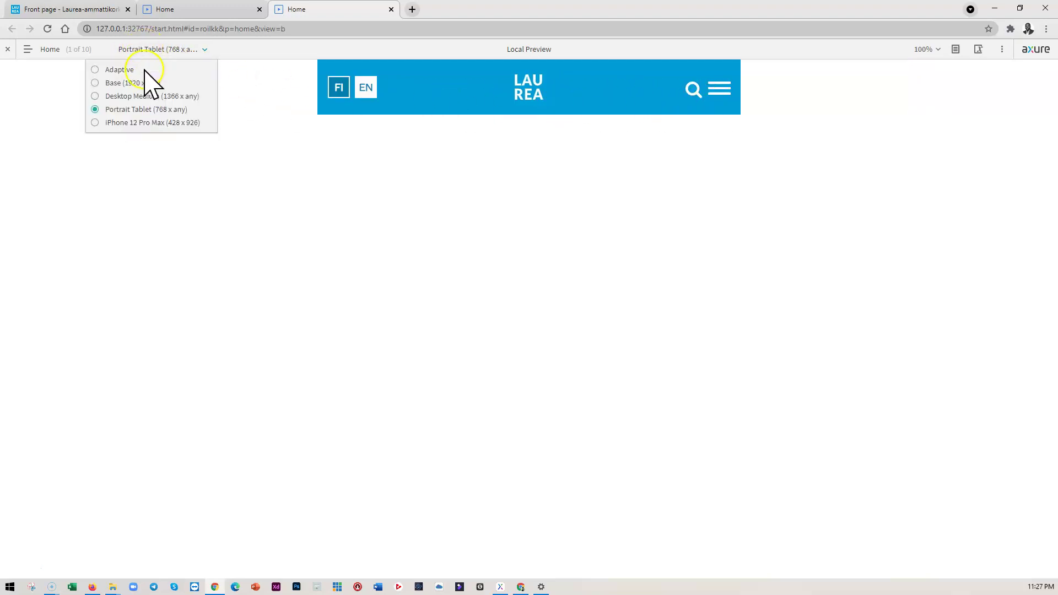
click(124, 122)
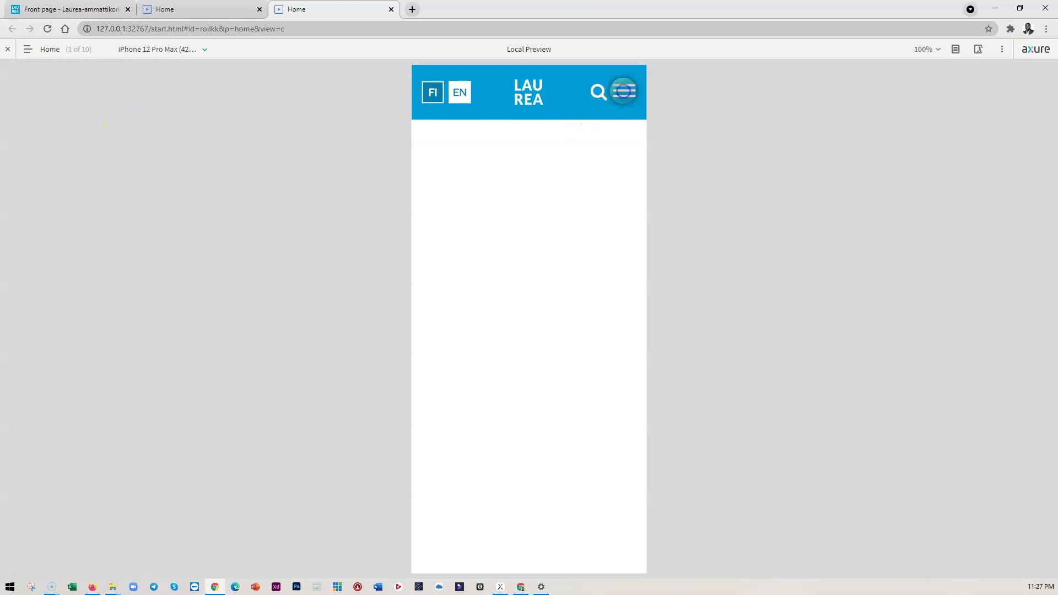
- Open the hamburger menu in the iPhone preview to inspect its contents, and return the preview to the Base (1920 x any) view
click(624, 91)
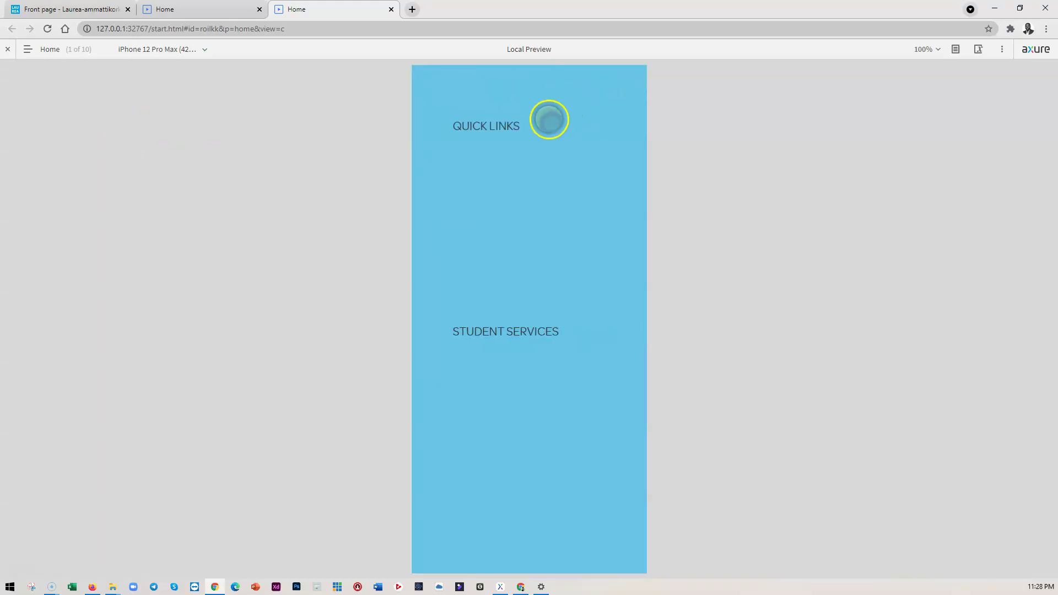
scroll(595, 110, down, 2)
scroll(592, 107, up, 2)
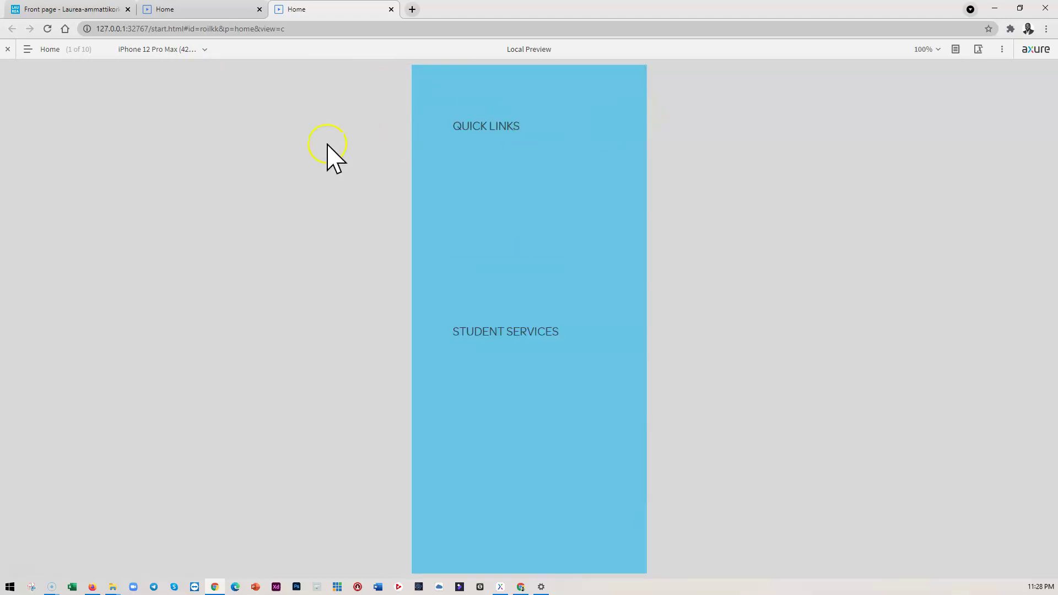
click(139, 49)
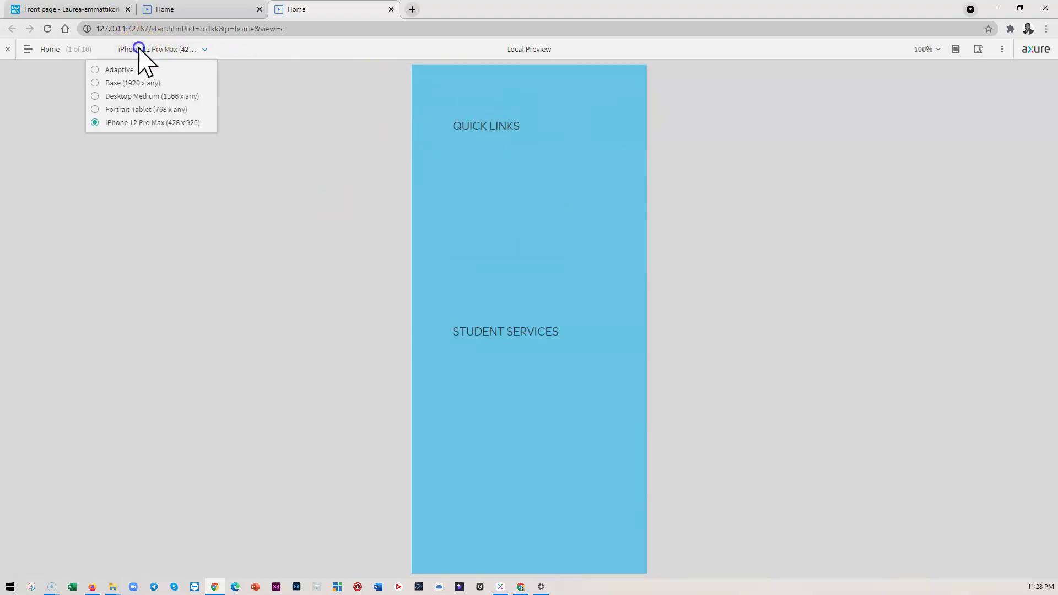
click(113, 83)
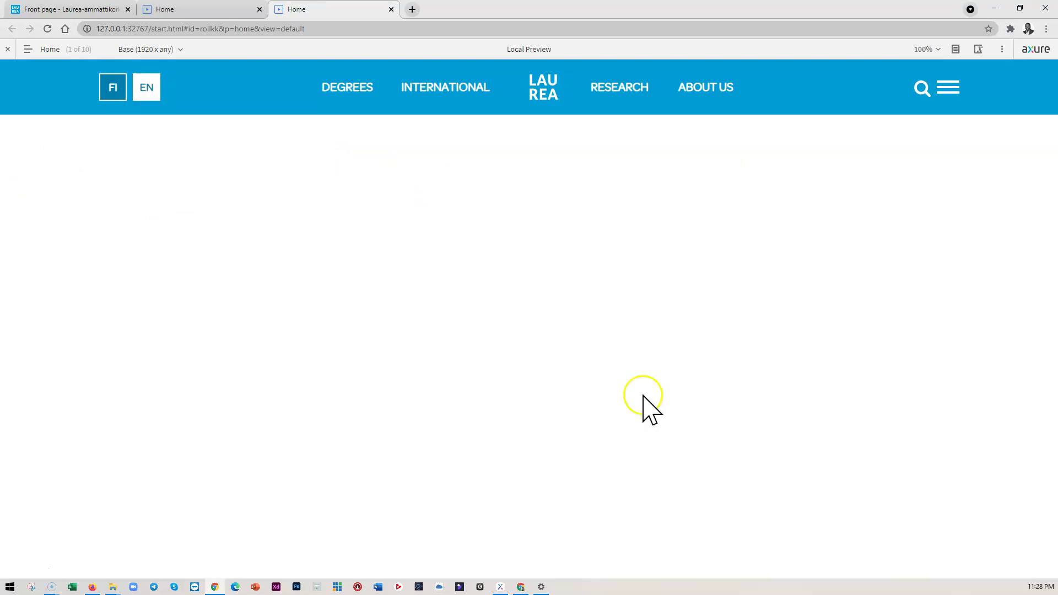
- Examine all four slides of the hero carousel on the live Laurea front page and return to Axure RP
click(71, 10)
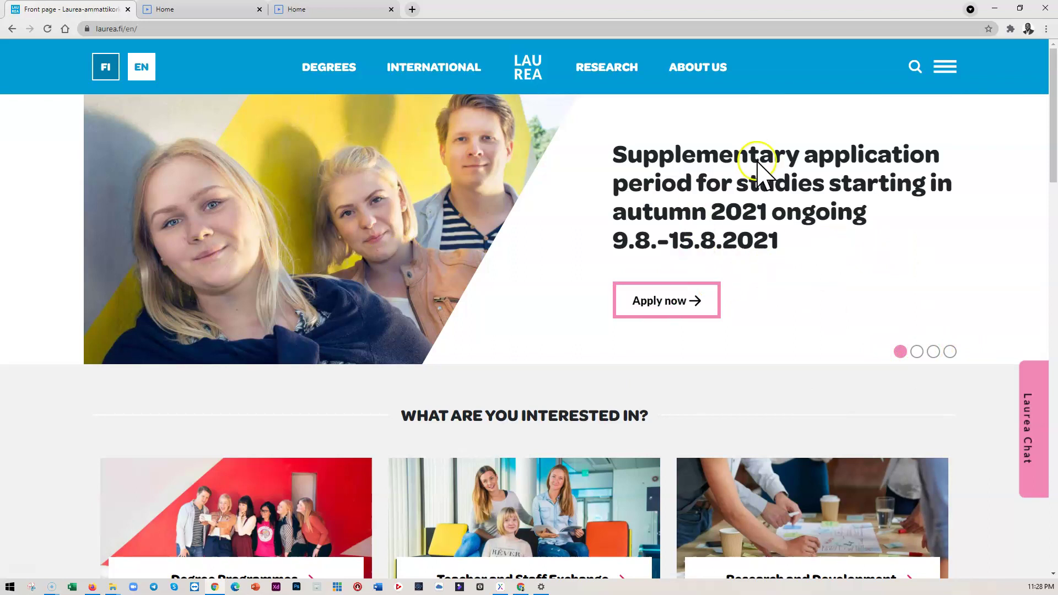
click(917, 352)
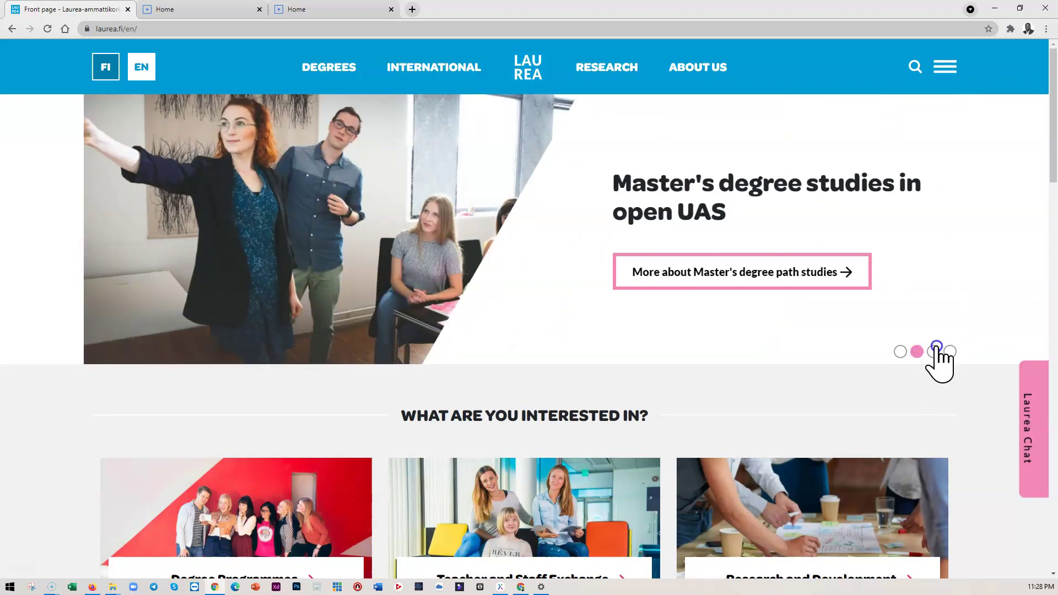
click(934, 352)
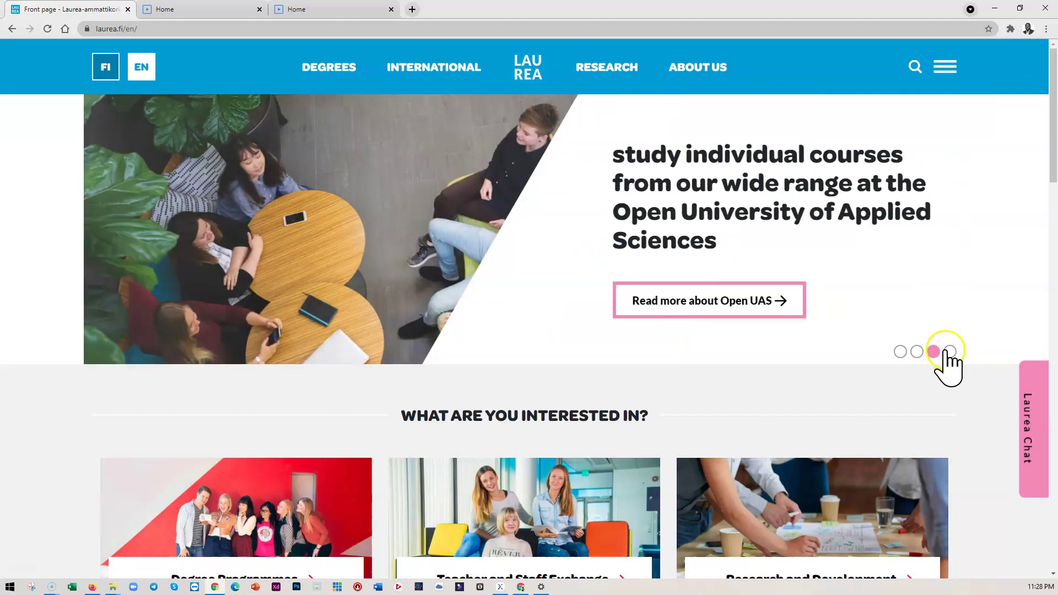
click(916, 354)
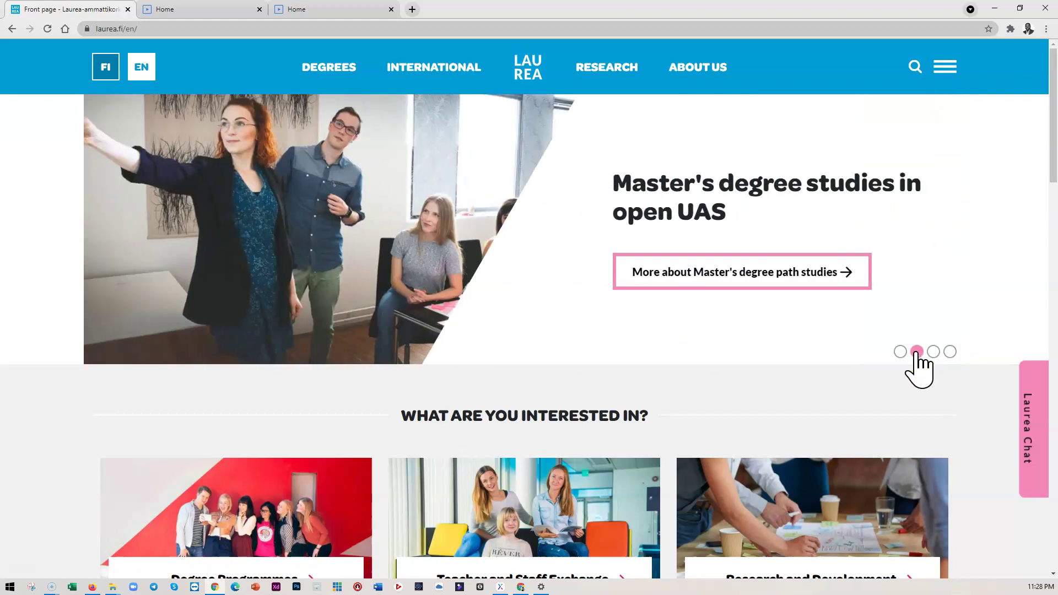
click(950, 353)
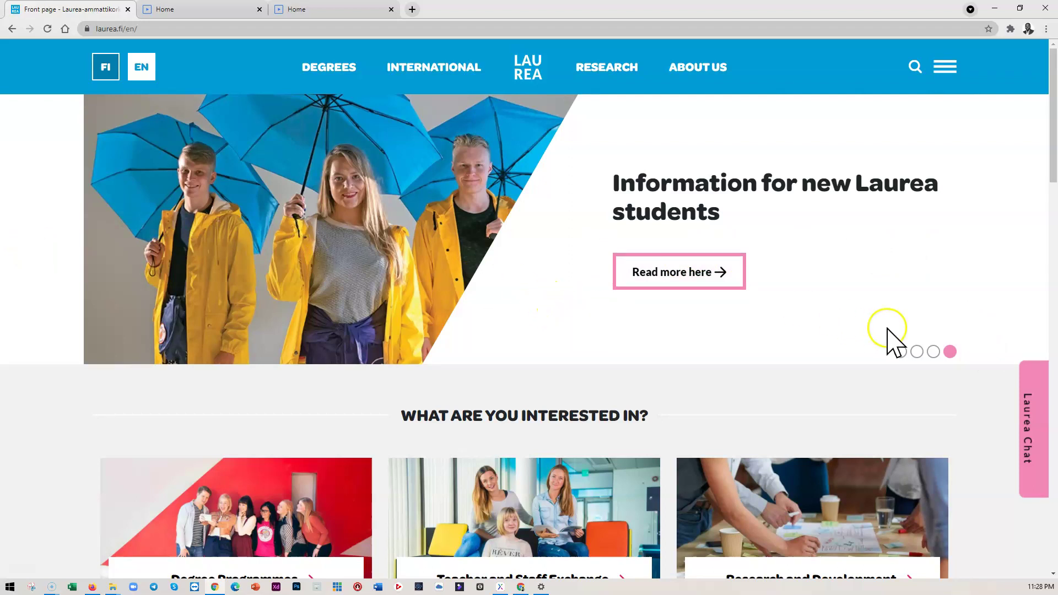
click(934, 352)
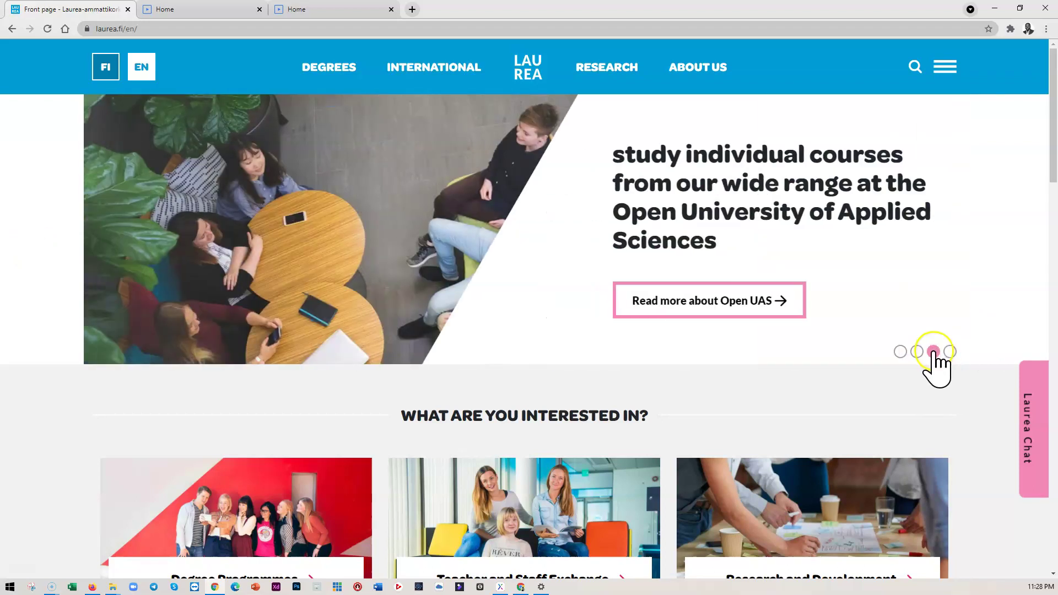
click(915, 351)
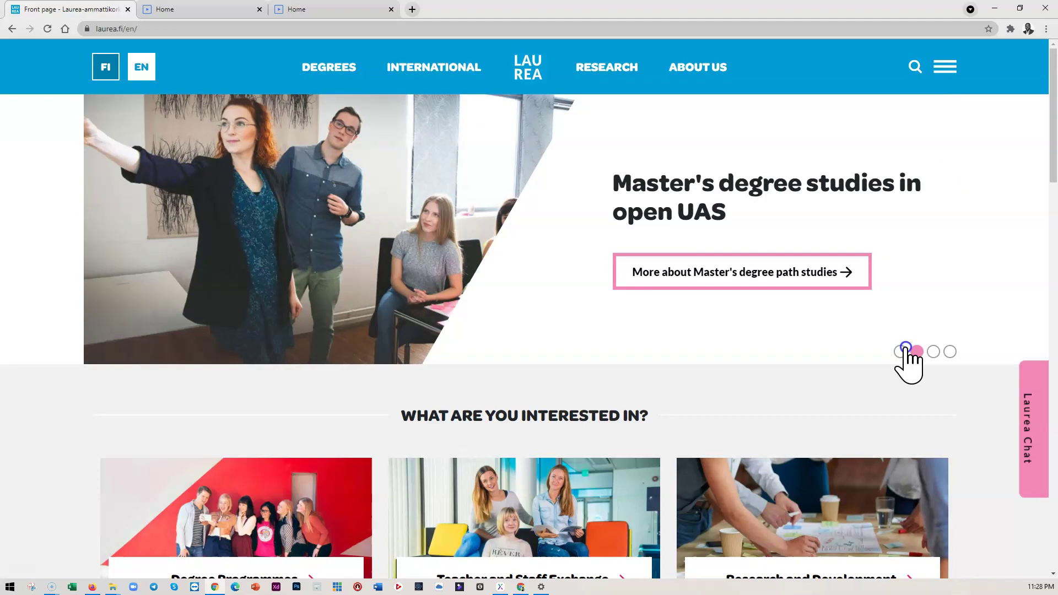
click(903, 351)
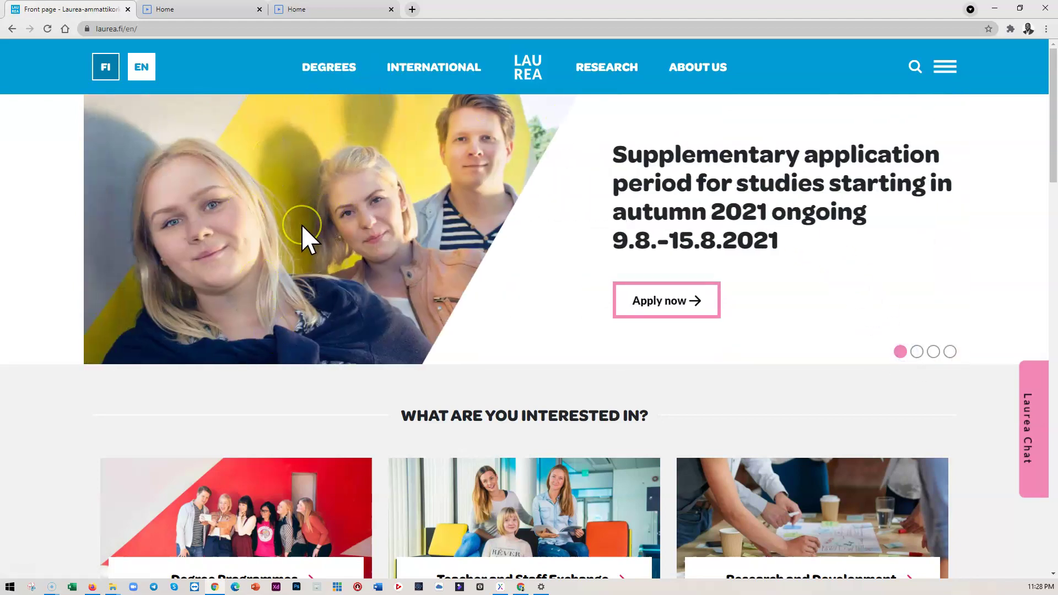
click(284, 214)
click(994, 10)
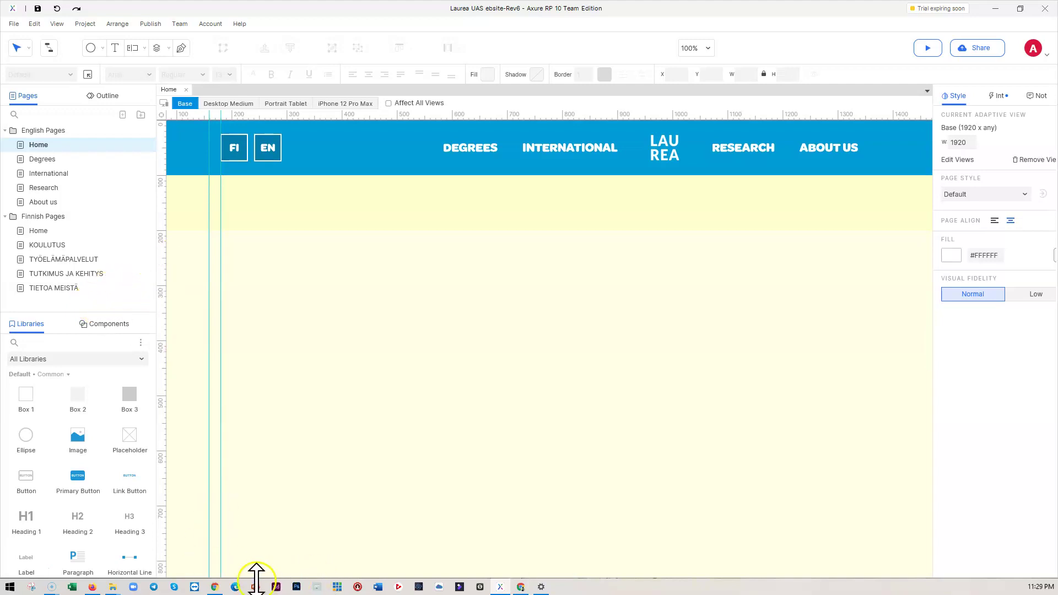
- Switch to the Laurea website in Chrome, check the carousel's second slide again, and return to Axure RP
mouse_move(219, 588)
click(226, 559)
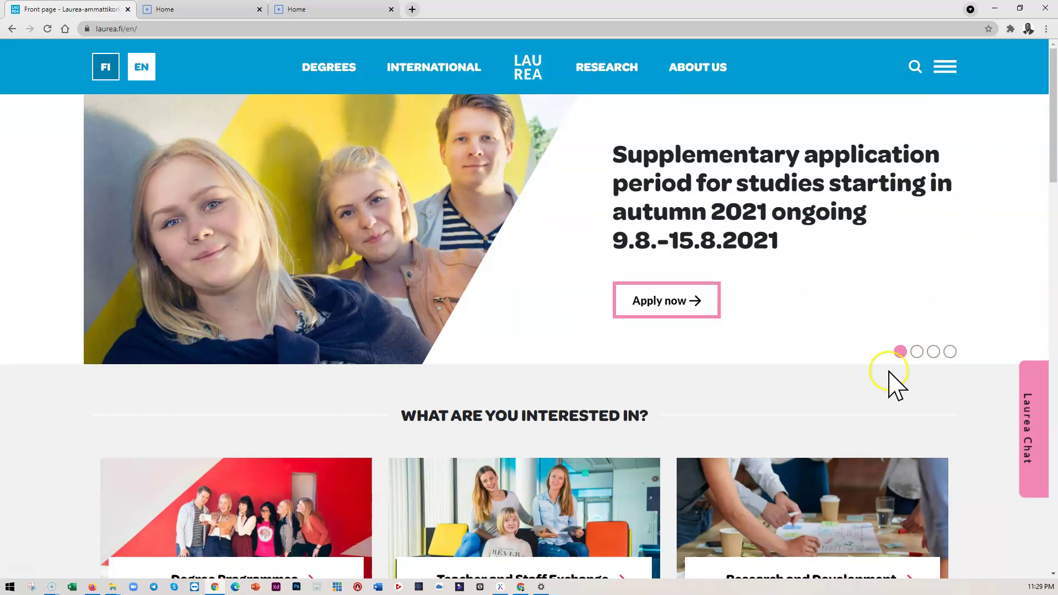
click(918, 353)
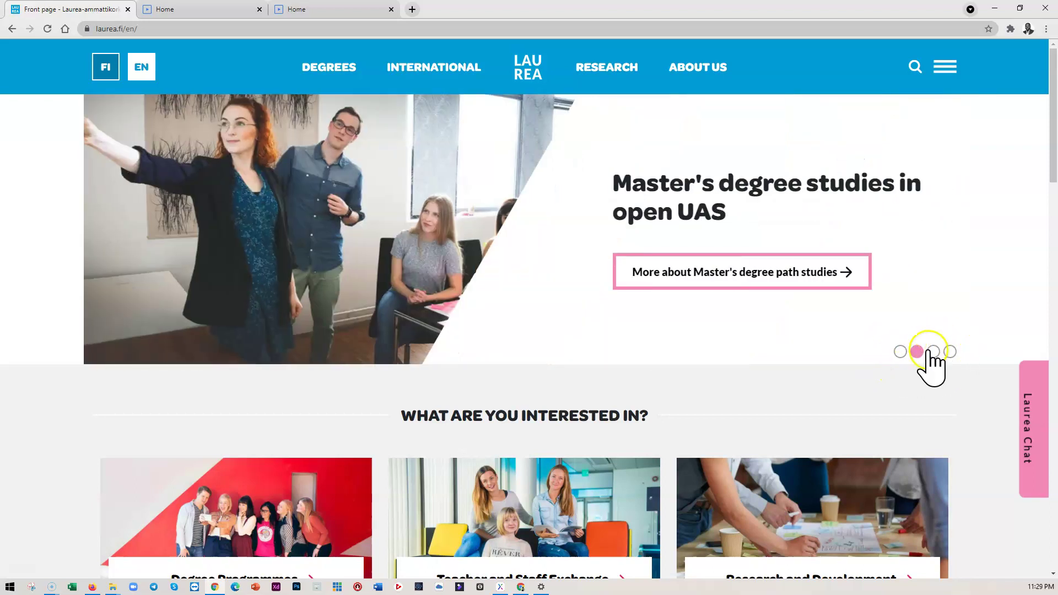
click(994, 8)
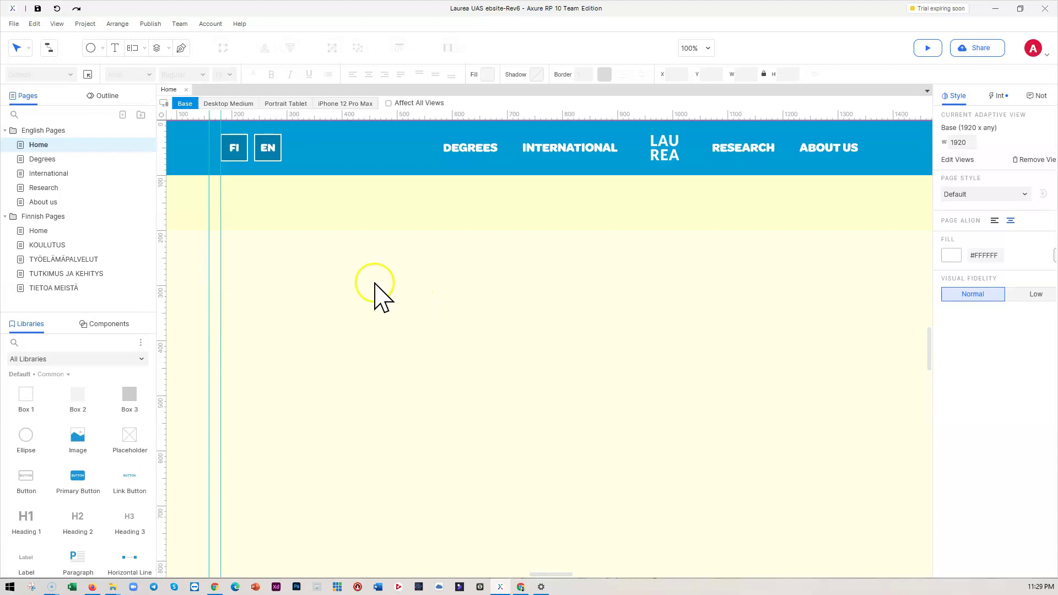
- Limit the widget libraries to Default and place a dynamic panel on the Home page's Base view below the header
scroll(71, 474, down, 5)
scroll(70, 479, down, 2)
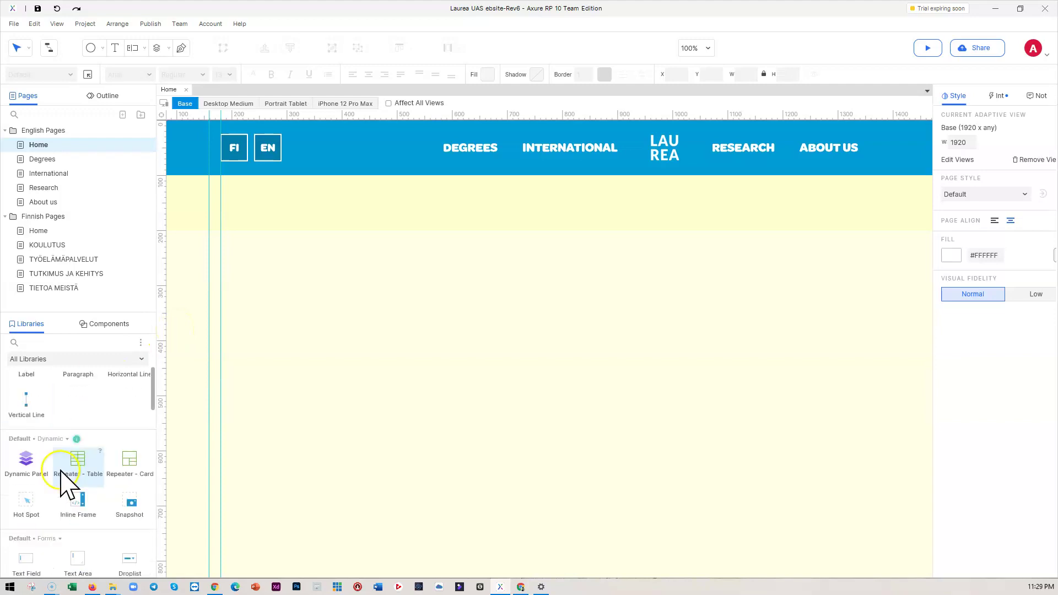
click(31, 360)
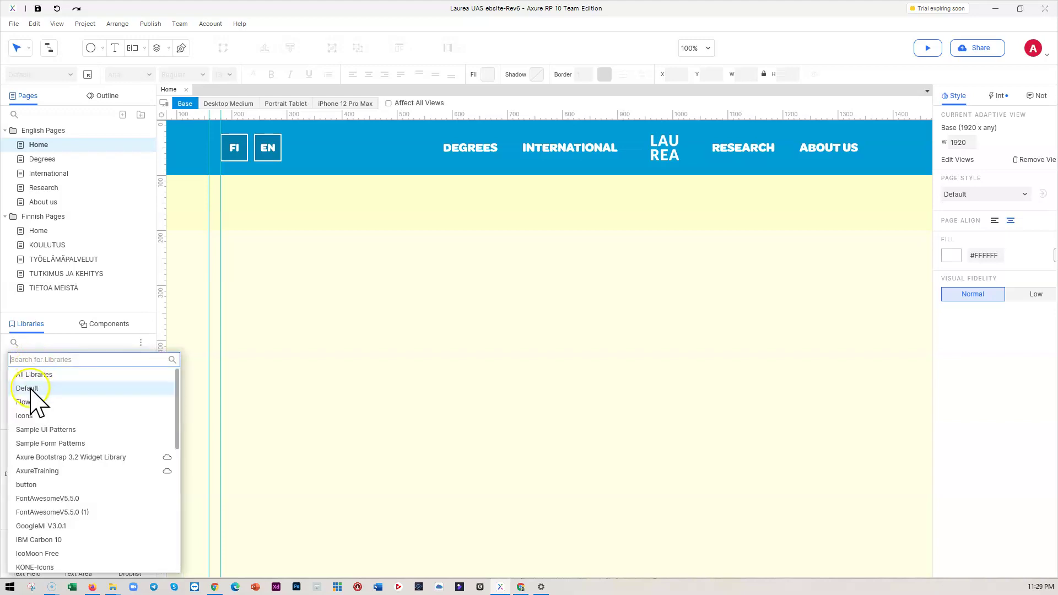
click(30, 386)
scroll(60, 496, down, 4)
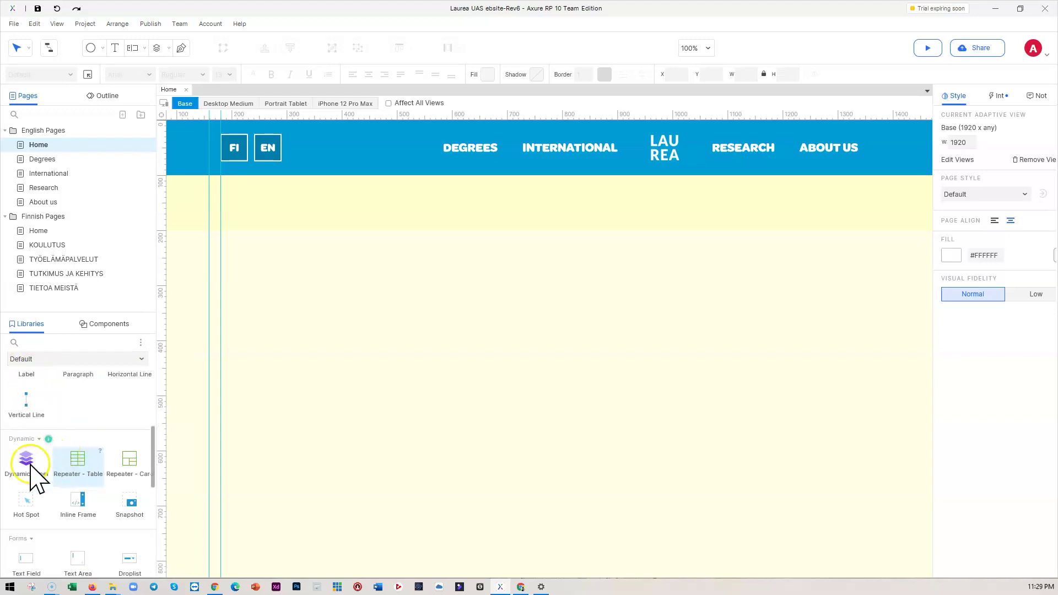
drag(53, 475, 203, 198)
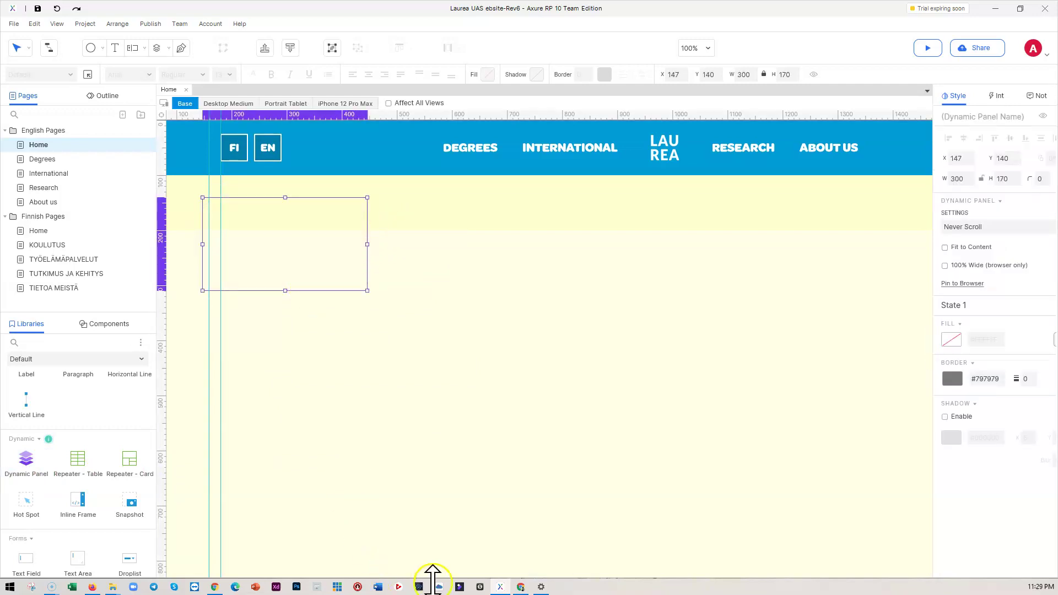
- Align the dynamic panel directly under the header at X 0, Y 101 and size it 1920 wide by 450 high with unlocked proportions
scroll(535, 573, left, 2)
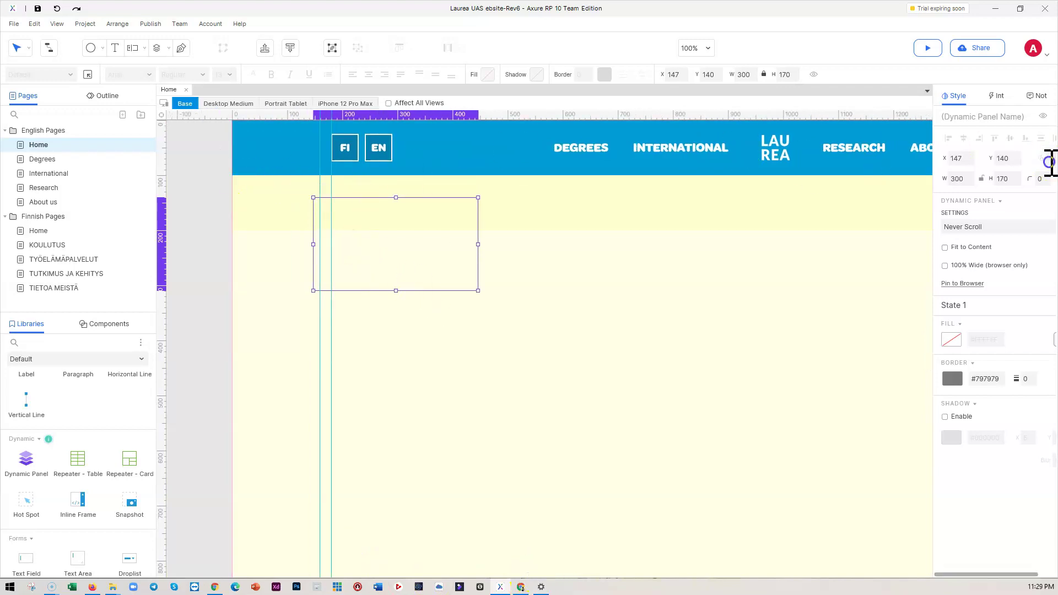
drag(406, 203, 325, 182)
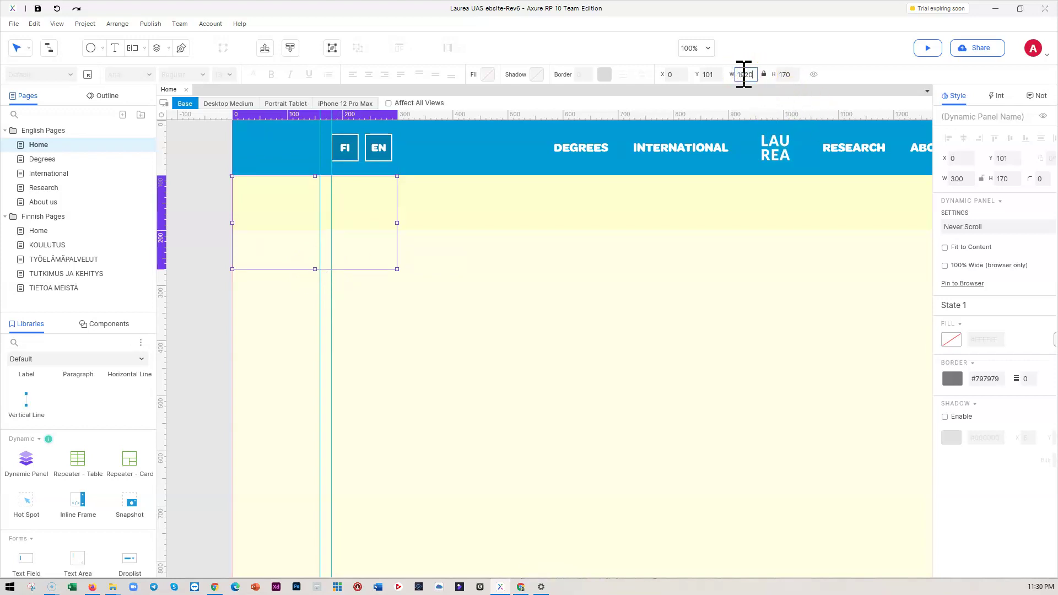
click(762, 75)
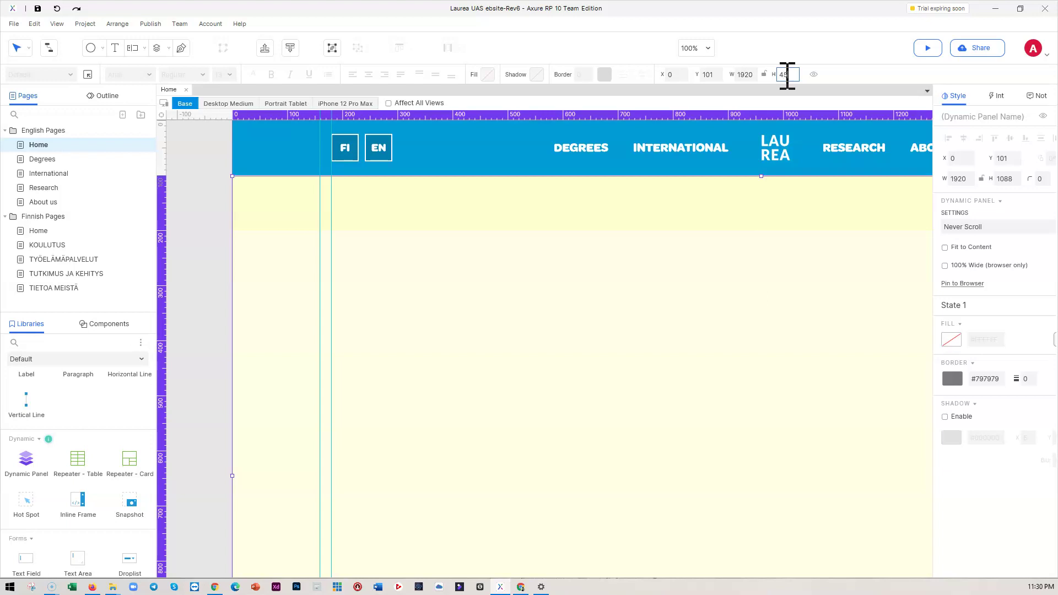
click(550, 288)
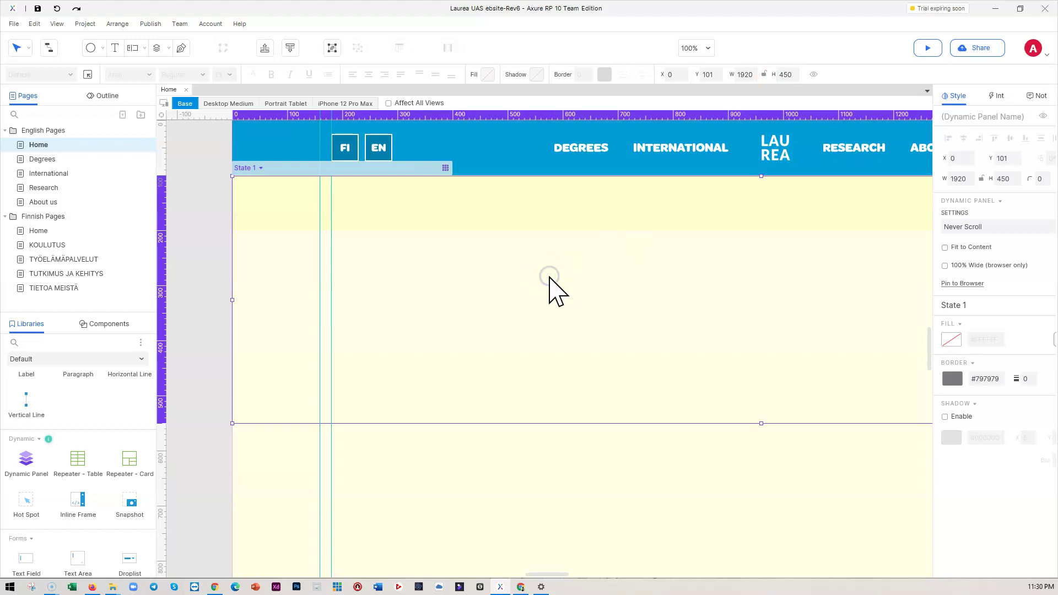
mouse_move(545, 577)
mouse_down()
mouse_move(567, 577)
mouse_move(544, 568)
mouse_up()
- Rename the dynamic panel as Slider and its first state as Slider 1
click(107, 95)
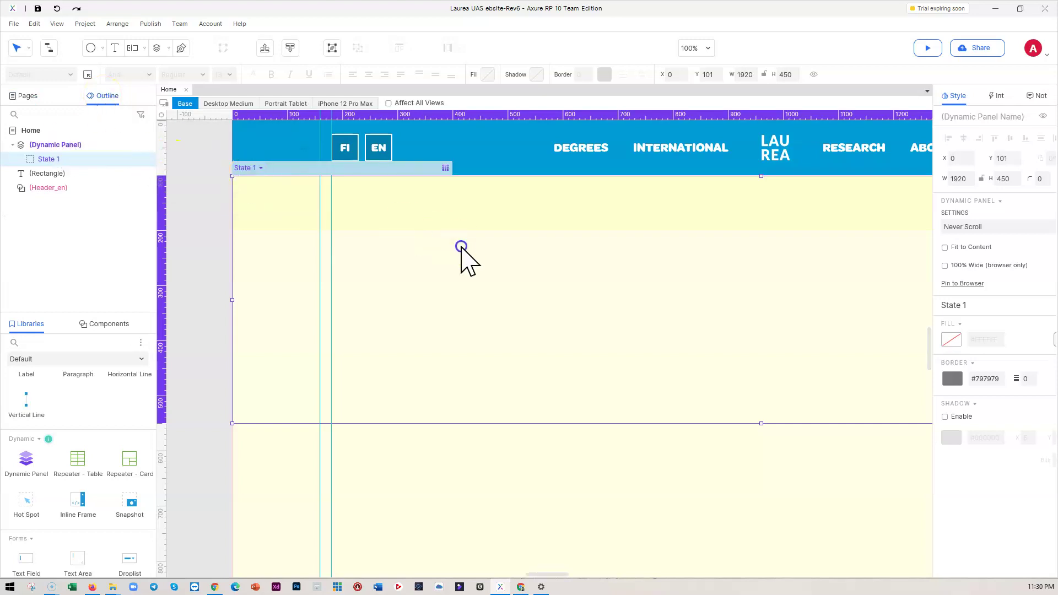
double_click(56, 145)
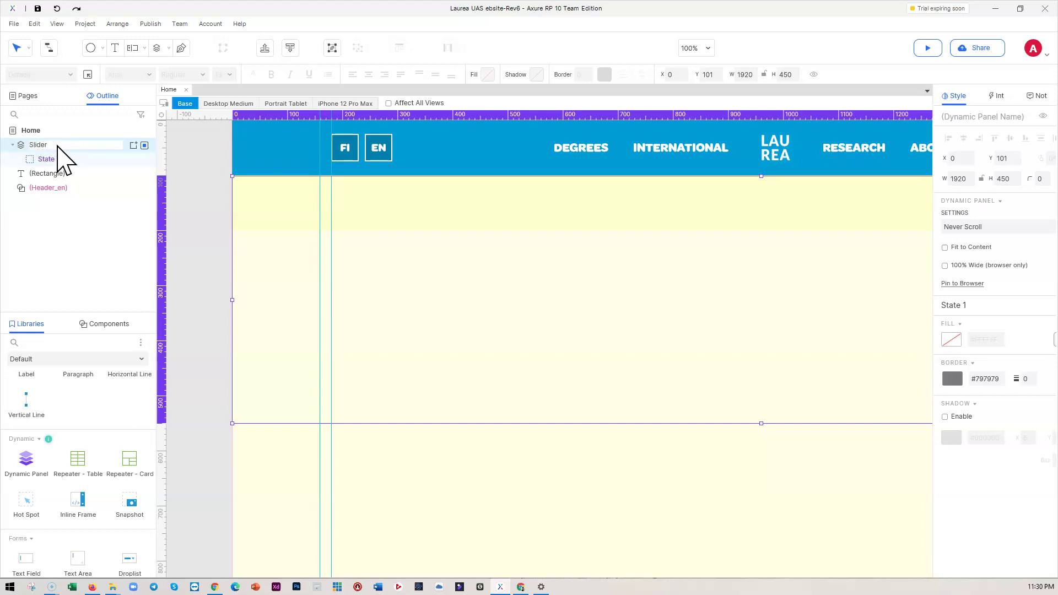
click(58, 159)
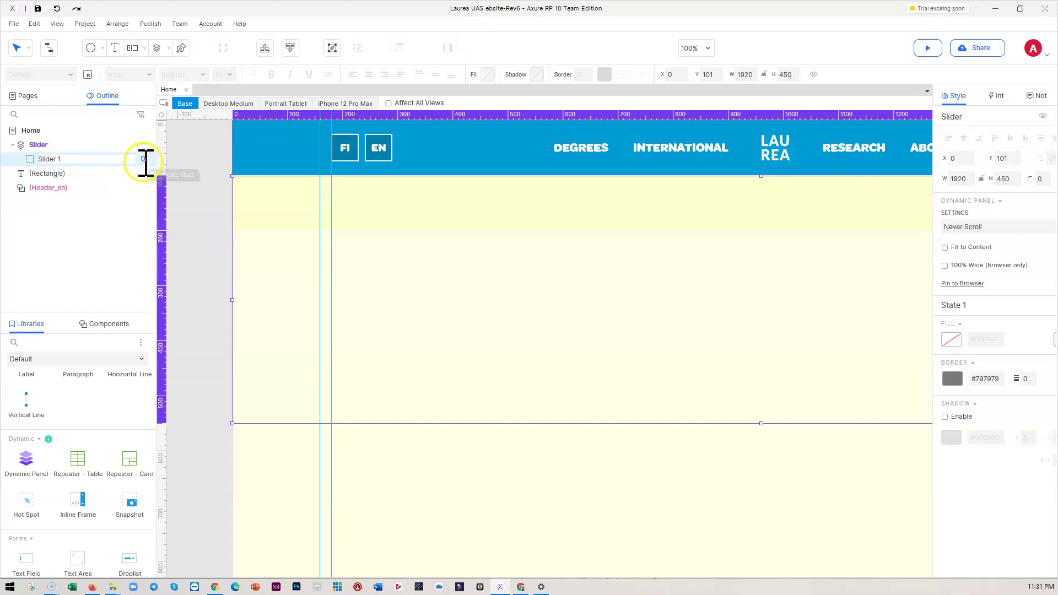
- Duplicate the Slider 1 state of the dynamic panel and name the copy Slider 2
click(111, 173)
click(143, 159)
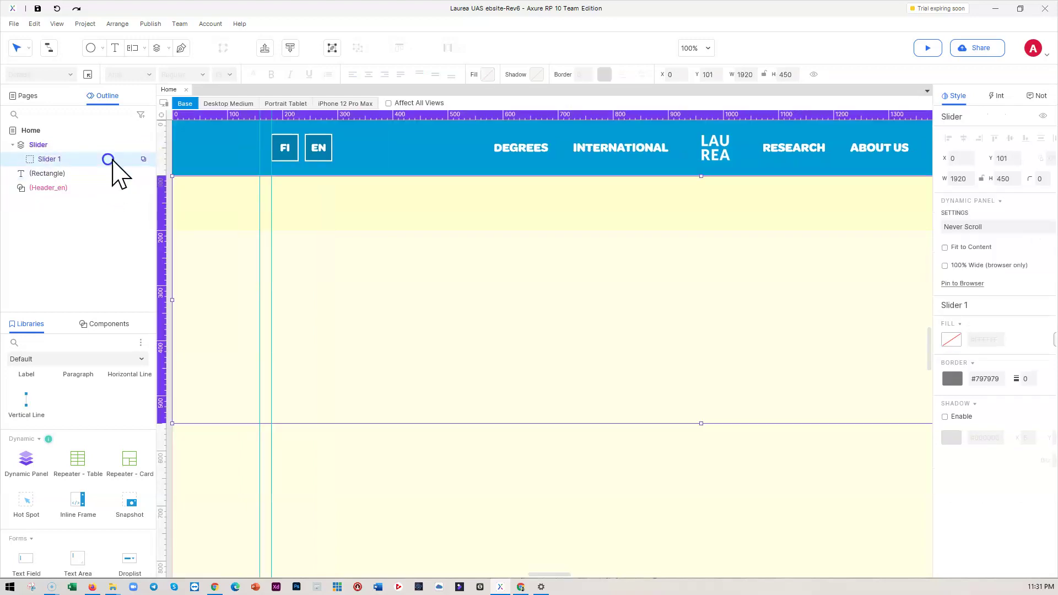
click(144, 158)
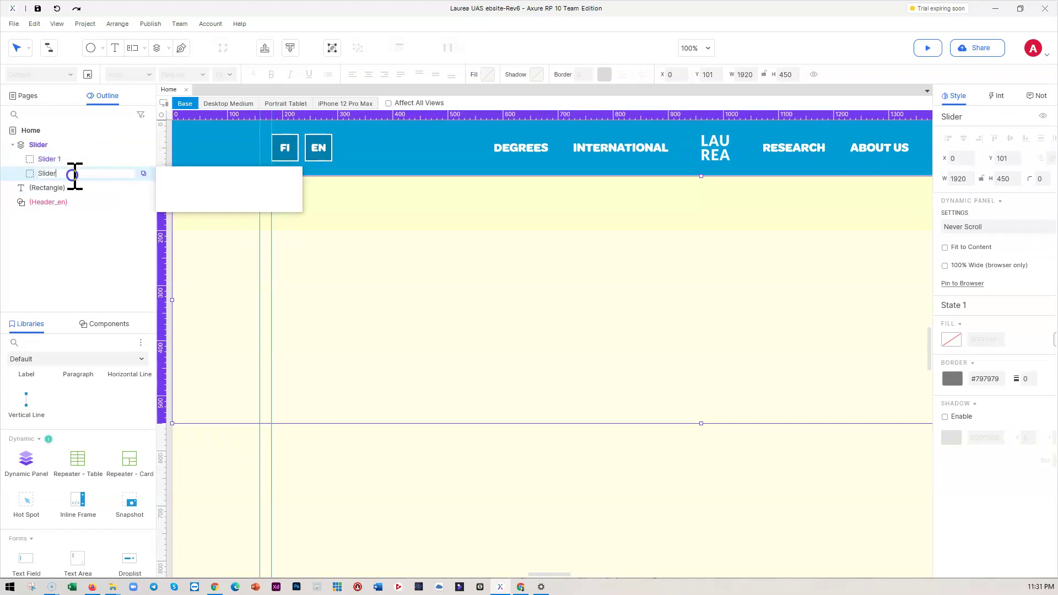
text(Slider 2)
key(Return)
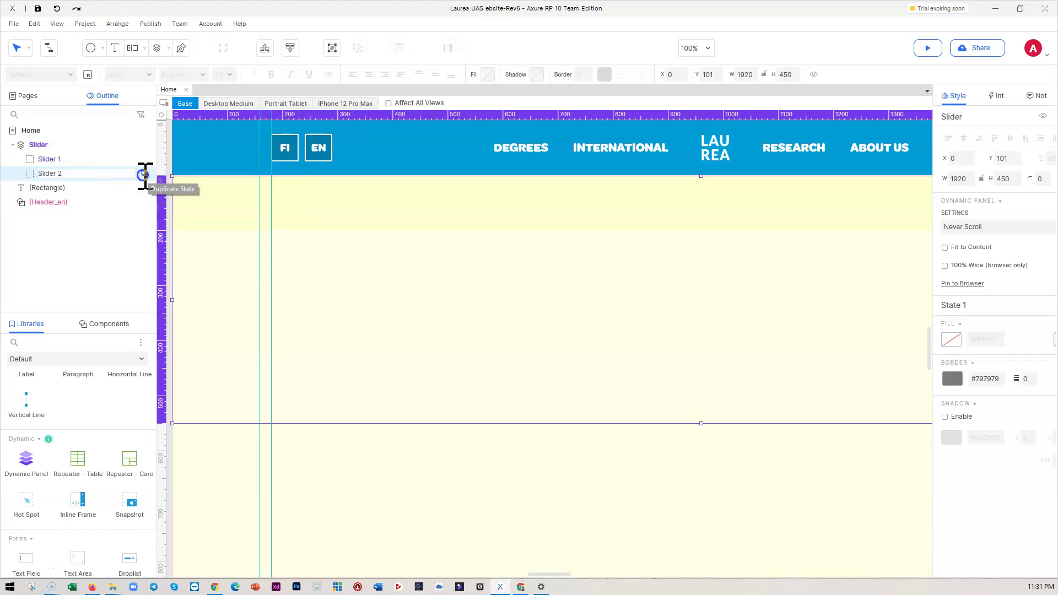
key(Escape)
- Add two more states to the Slider panel by duplication and name them Slider 3 and Slider 4
click(143, 173)
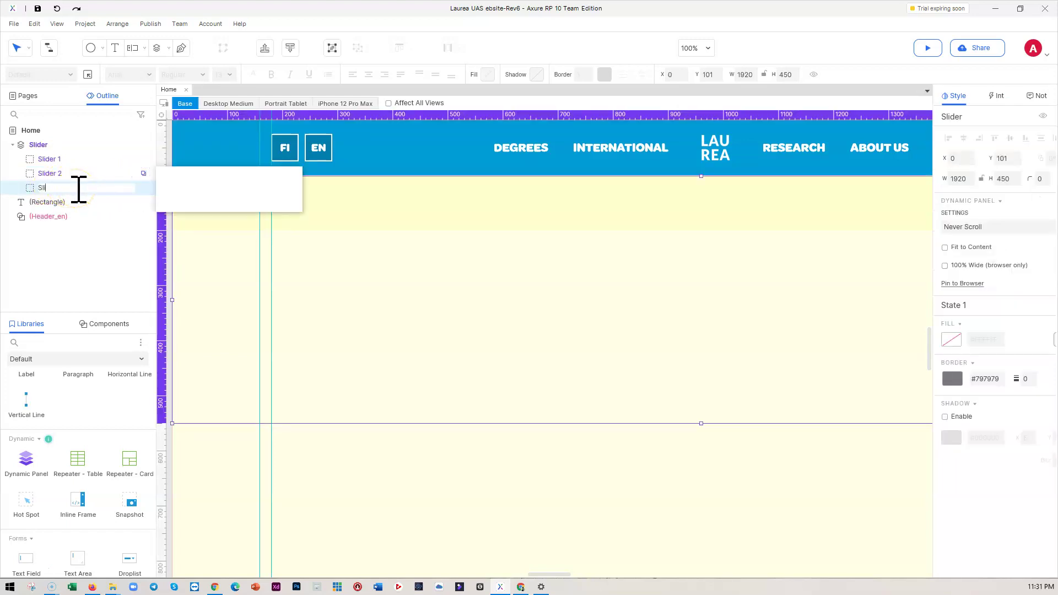
text(Slider 3)
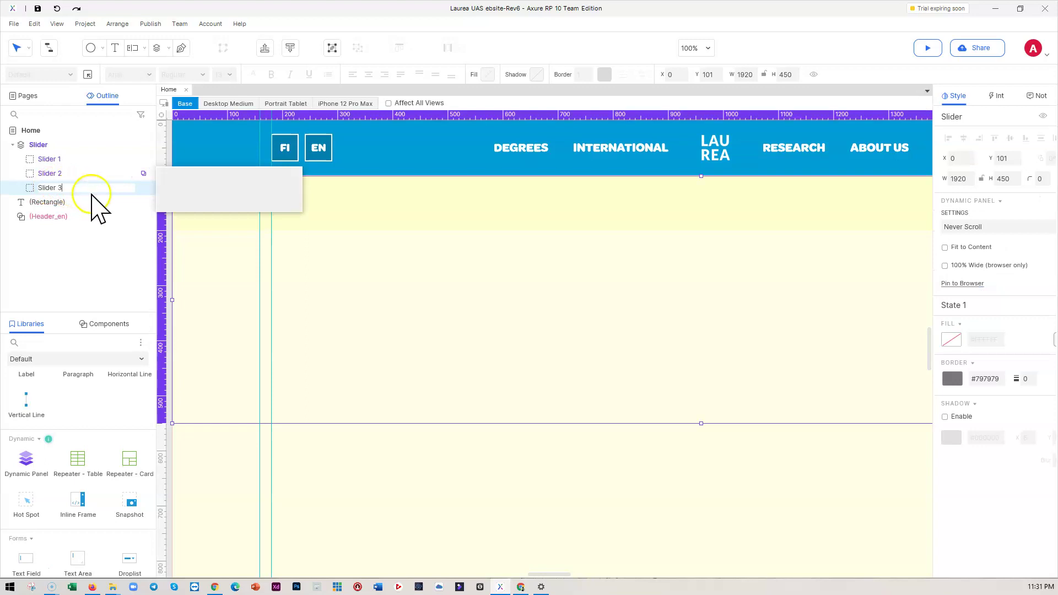
click(96, 213)
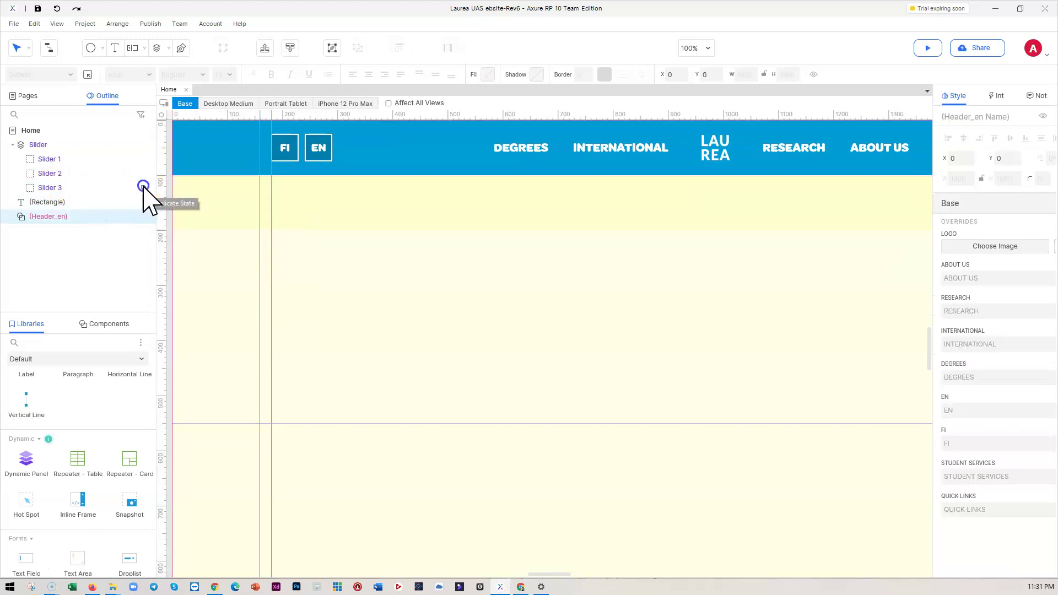
click(143, 188)
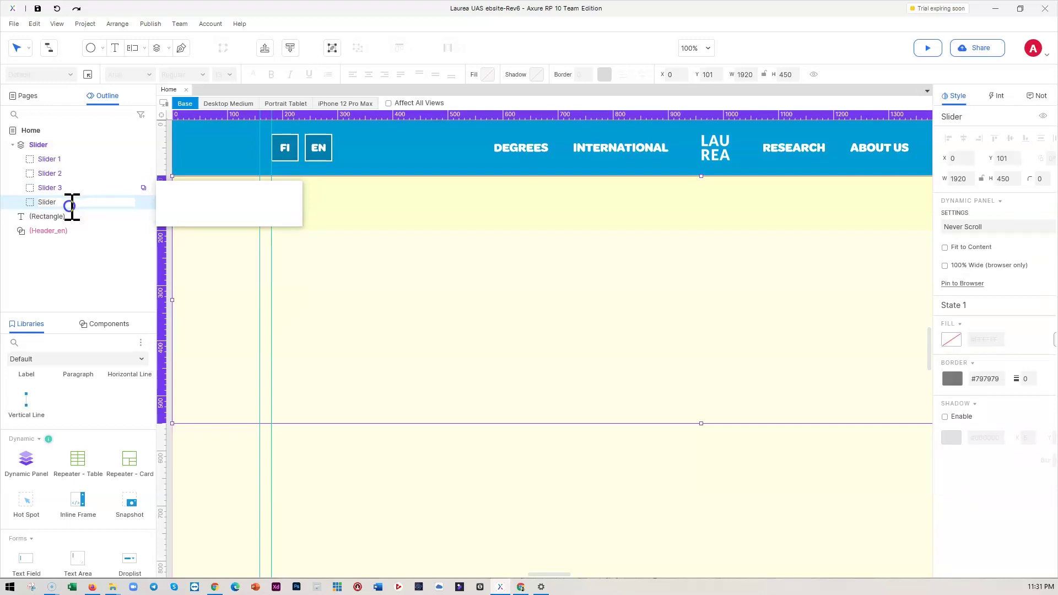
click(61, 267)
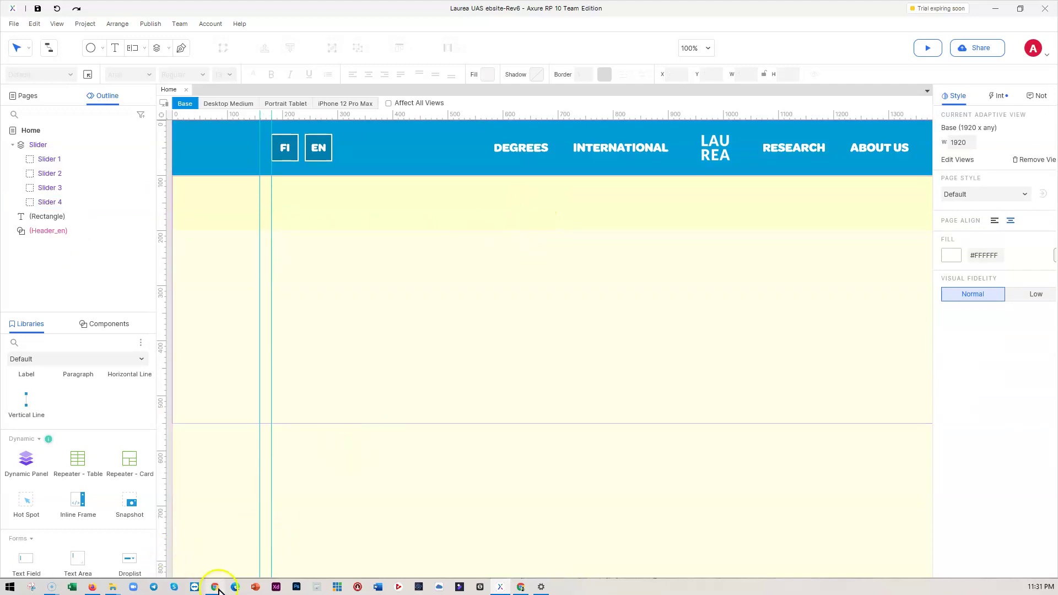
- Check the live carousel in Chrome, return to Axure RP, and place an image widget on the Home page with the rs-9187 picture loaded
click(217, 560)
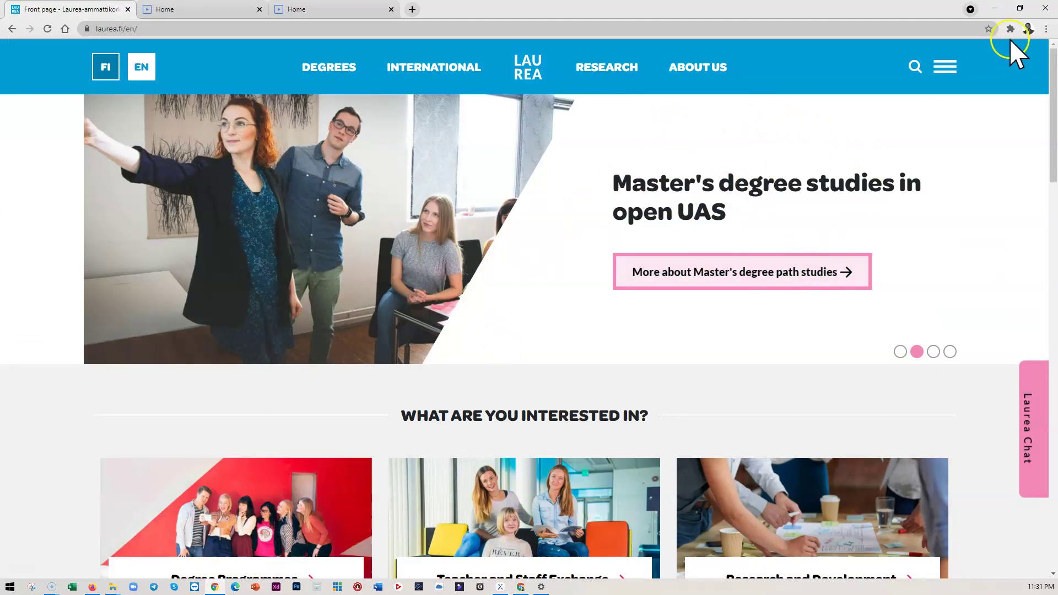
click(995, 9)
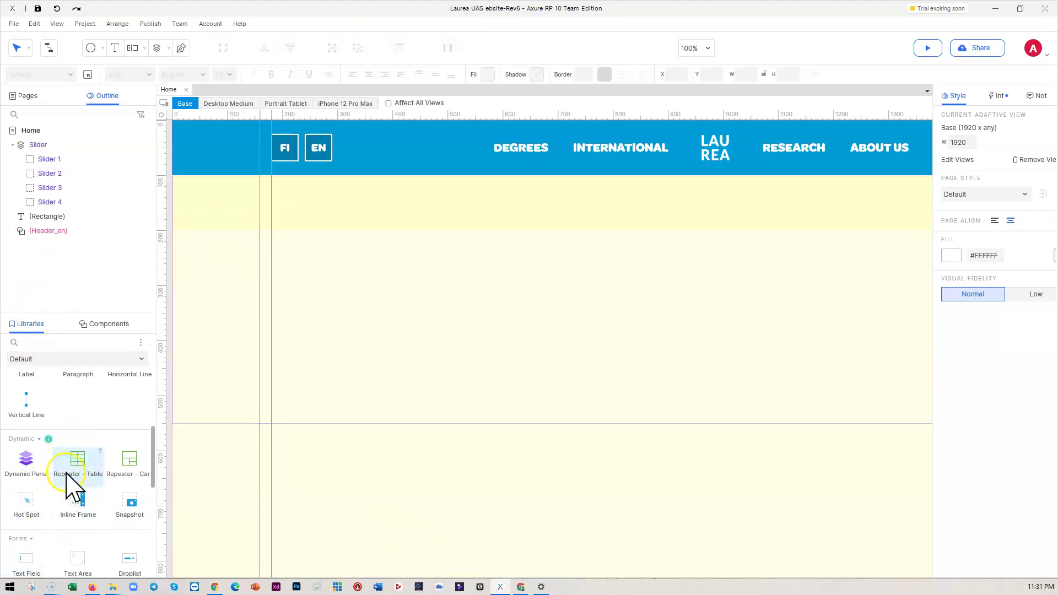
scroll(70, 479, up, 4)
drag(77, 452, 388, 234)
double_click(444, 266)
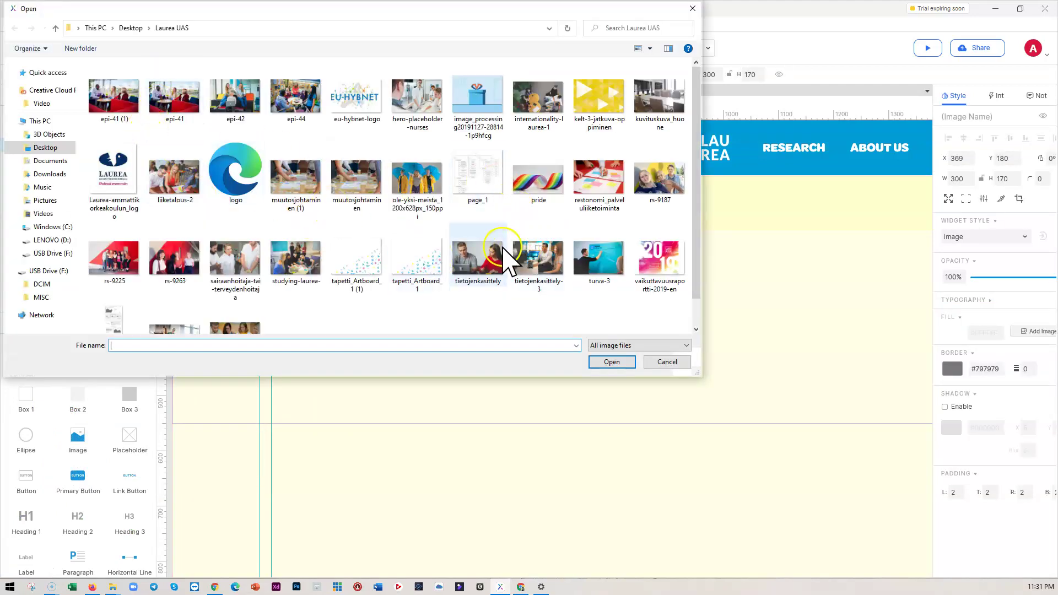
click(664, 190)
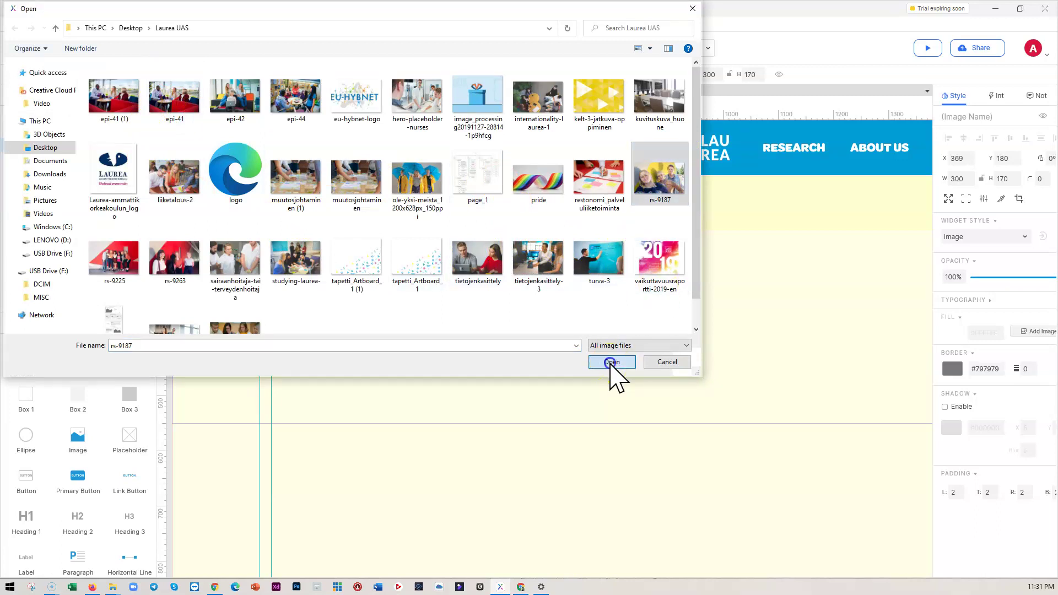
click(611, 362)
- Align the image directly under the header at X 0, Y 101 and scale it down to 720 wide by 450 high
drag(504, 331, 405, 328)
scroll(551, 358, down, 3)
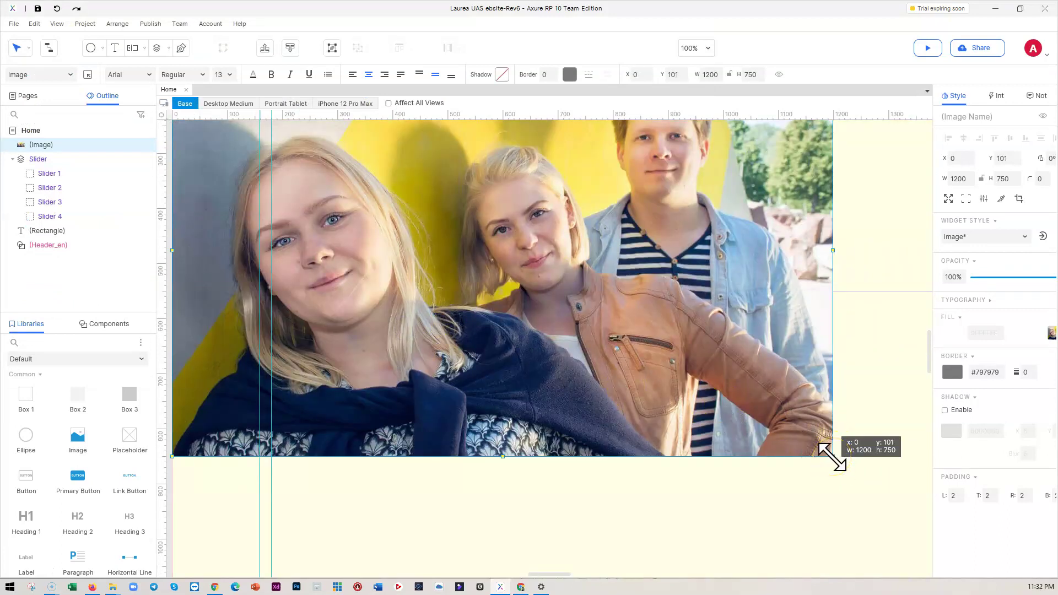
drag(832, 457, 569, 189)
scroll(576, 259, up, 3)
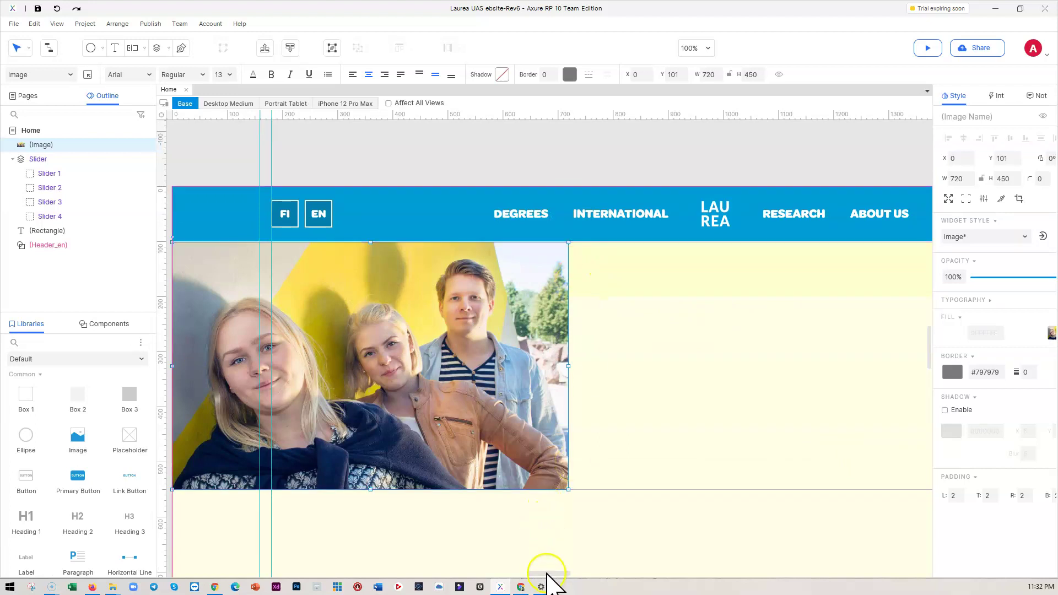
scroll(545, 573, right, 5)
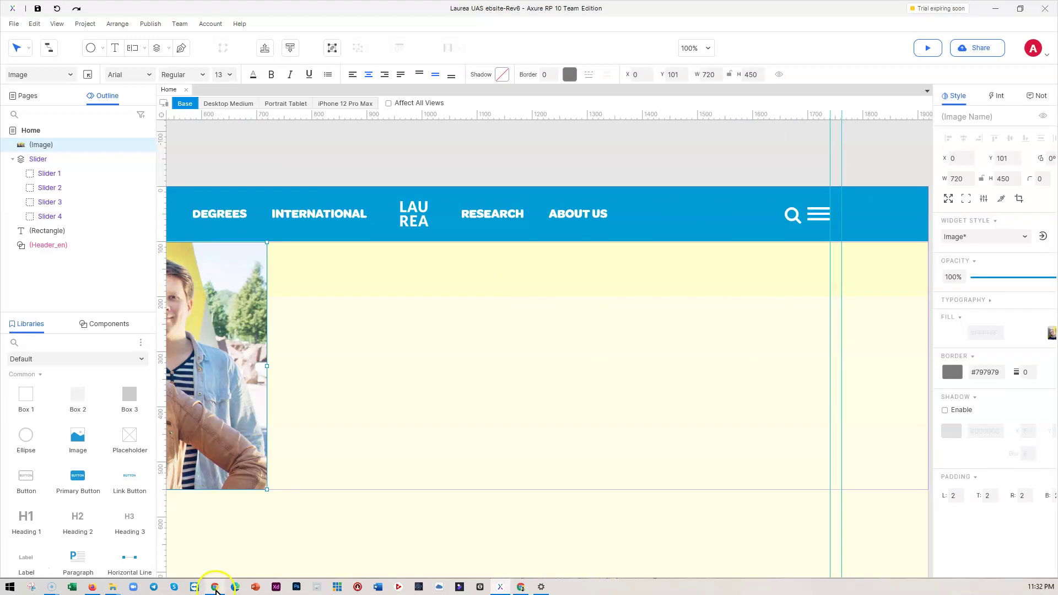
- Switch to the Laurea website in Chrome, examine the slanted edge of the carousel photo, and return to Axure RP
mouse_move(216, 588)
click(217, 559)
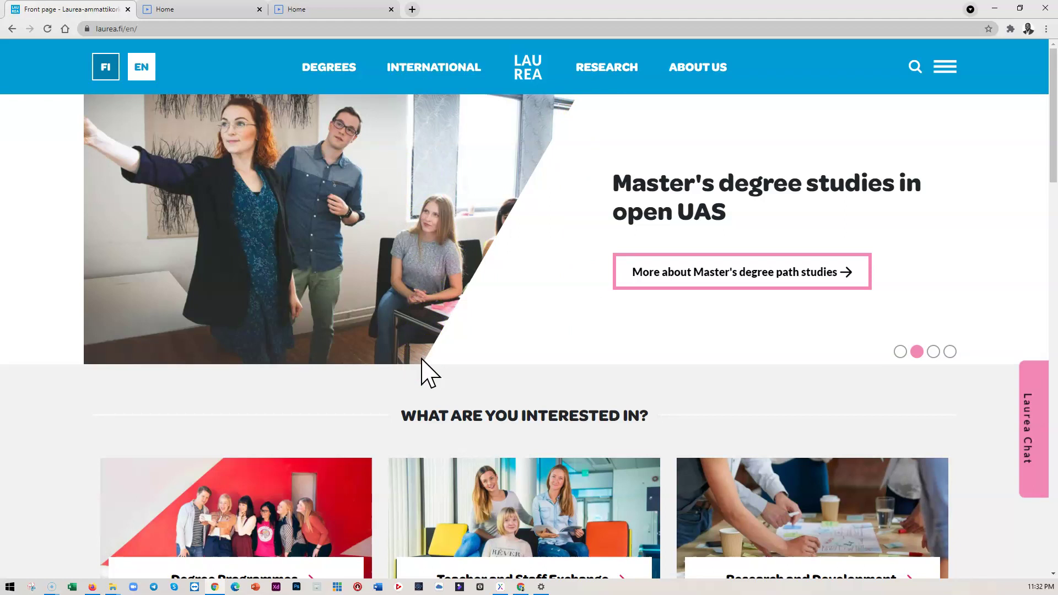
click(435, 95)
click(996, 10)
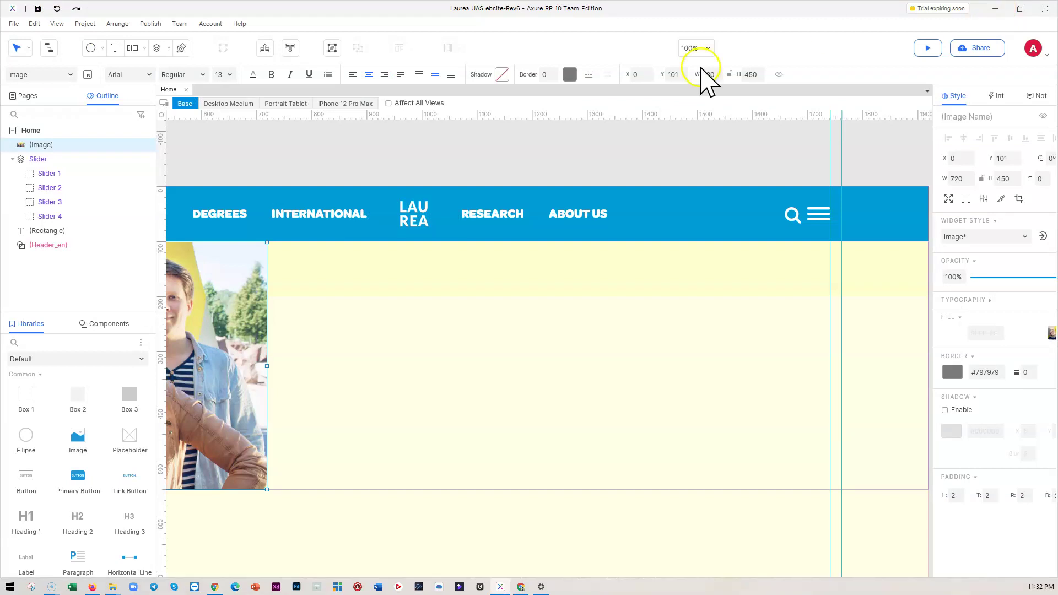
- Place a Box 1 rectangle in the Slider 1 state beside the photo at X 720, Y 0, and widen it to 1200
double_click(336, 410)
drag(28, 401, 288, 250)
drag(371, 302, 331, 286)
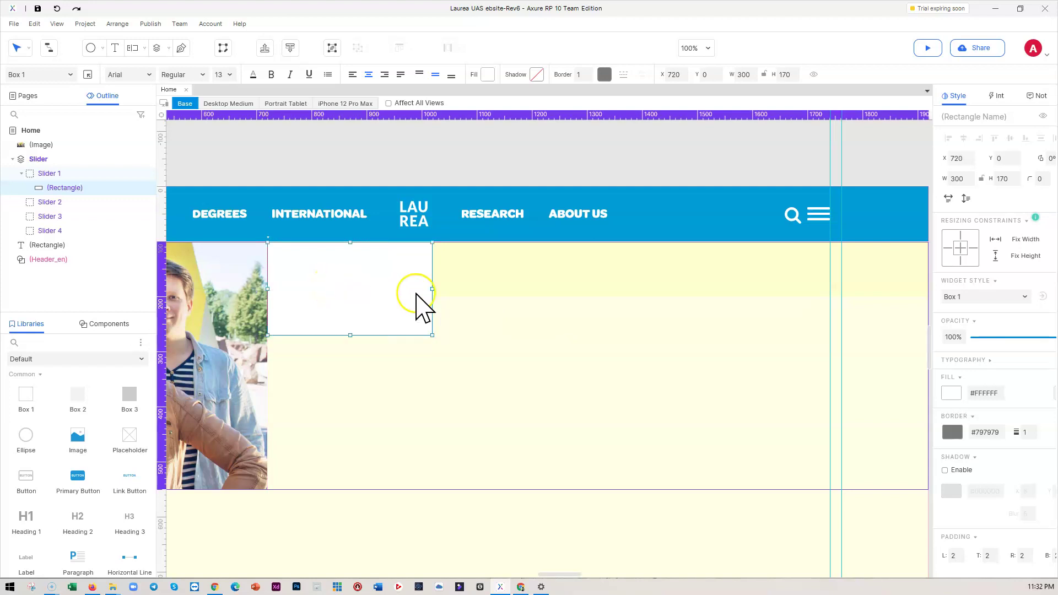
drag(432, 289, 930, 292)
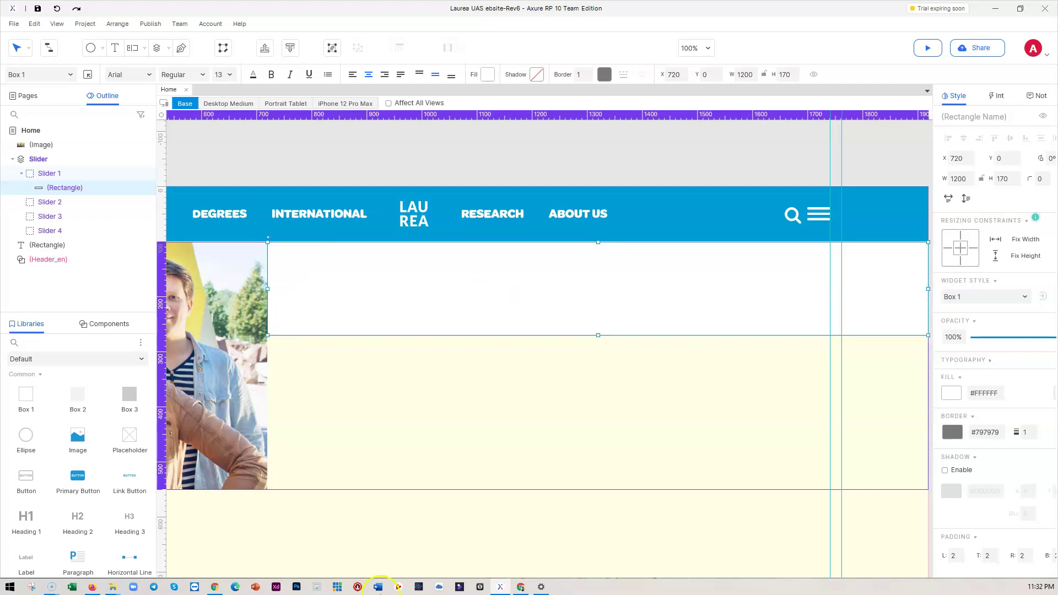
- Extend the white rectangle over the photo to X 521, making it 1399 wide, and stretch its height to 450
scroll(563, 575, left, 2)
scroll(563, 575, left, 2)
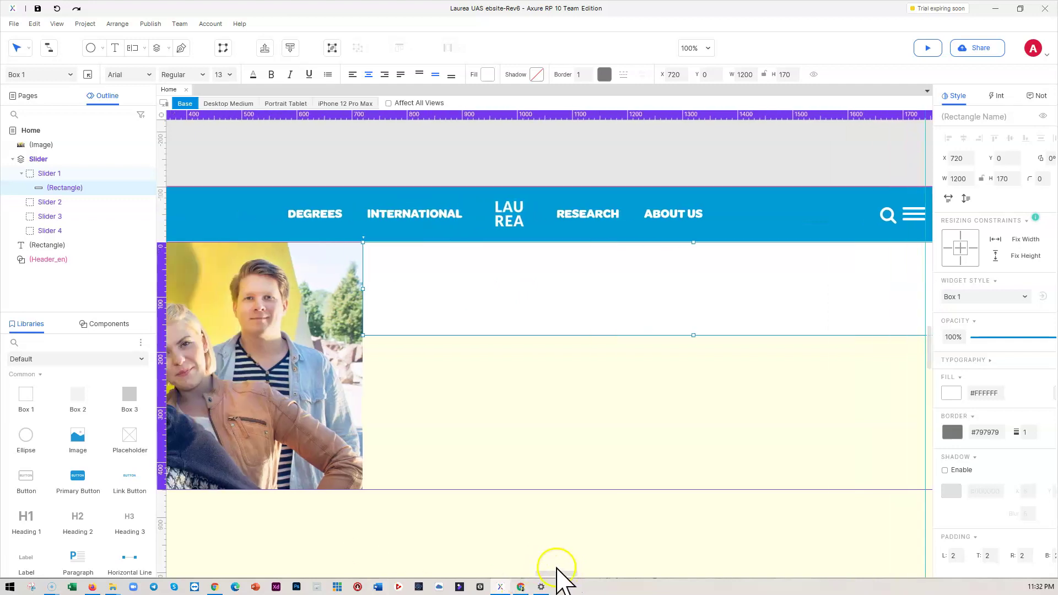
drag(363, 287, 253, 291)
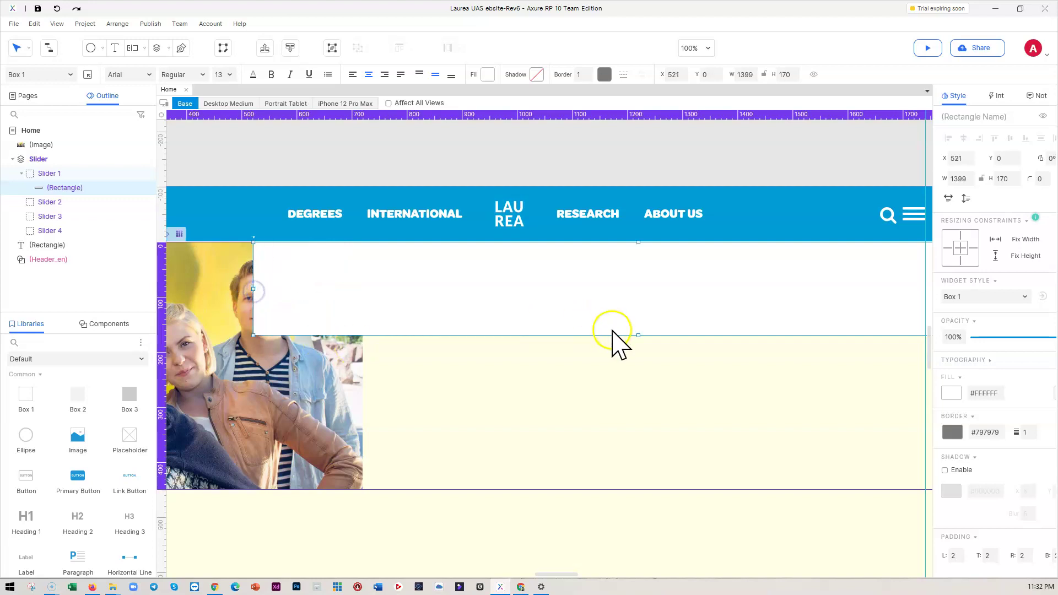
drag(638, 335, 644, 489)
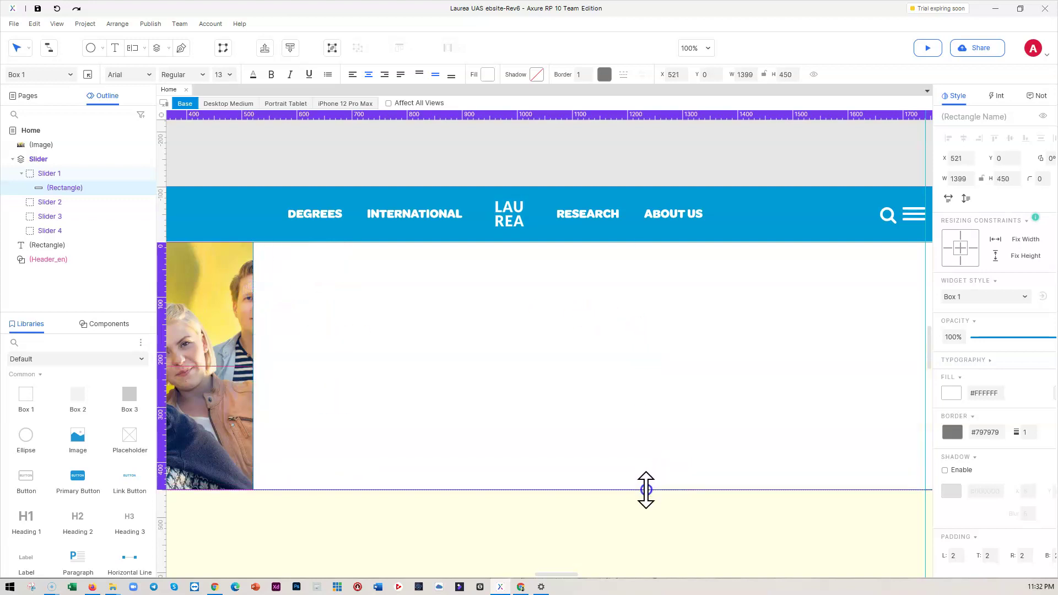
click(572, 518)
- Examine how the photo and the white rectangle fill the Slider panel across the full page width
click(560, 385)
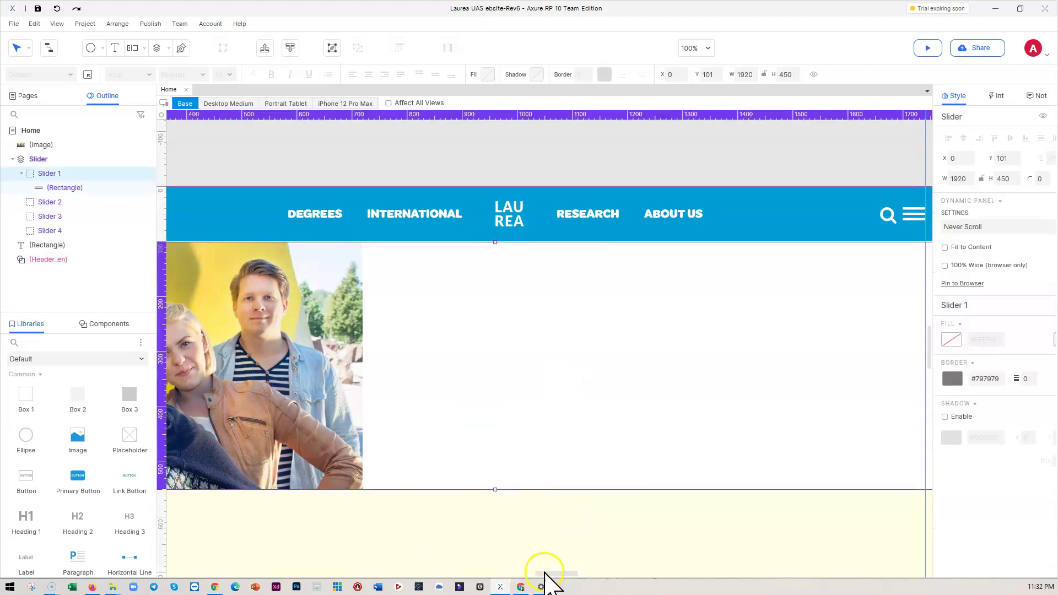
scroll(543, 574, left, 2)
scroll(532, 442, down, 3)
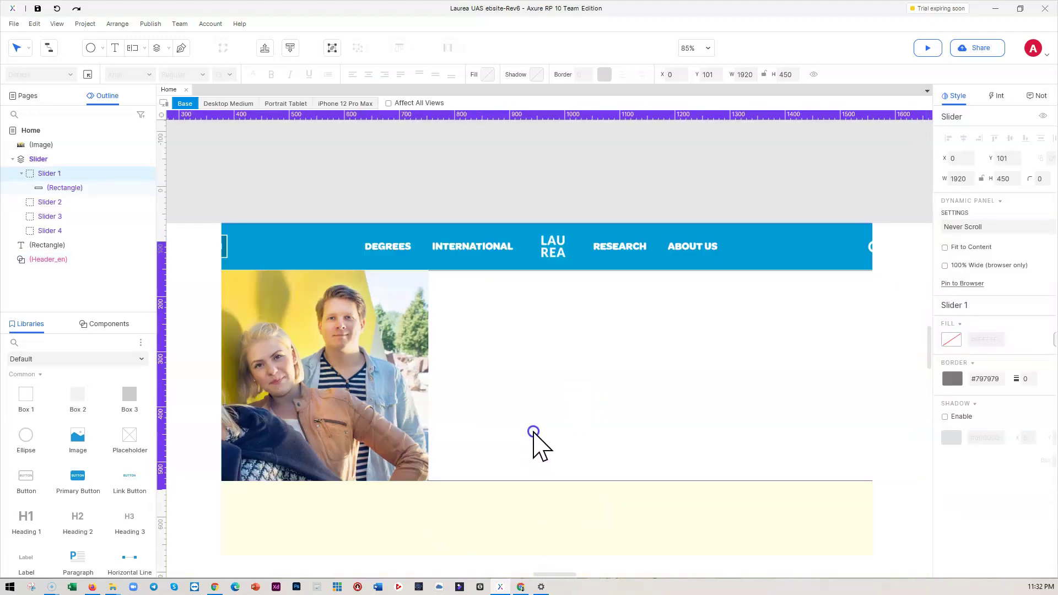
scroll(508, 424, down, 3)
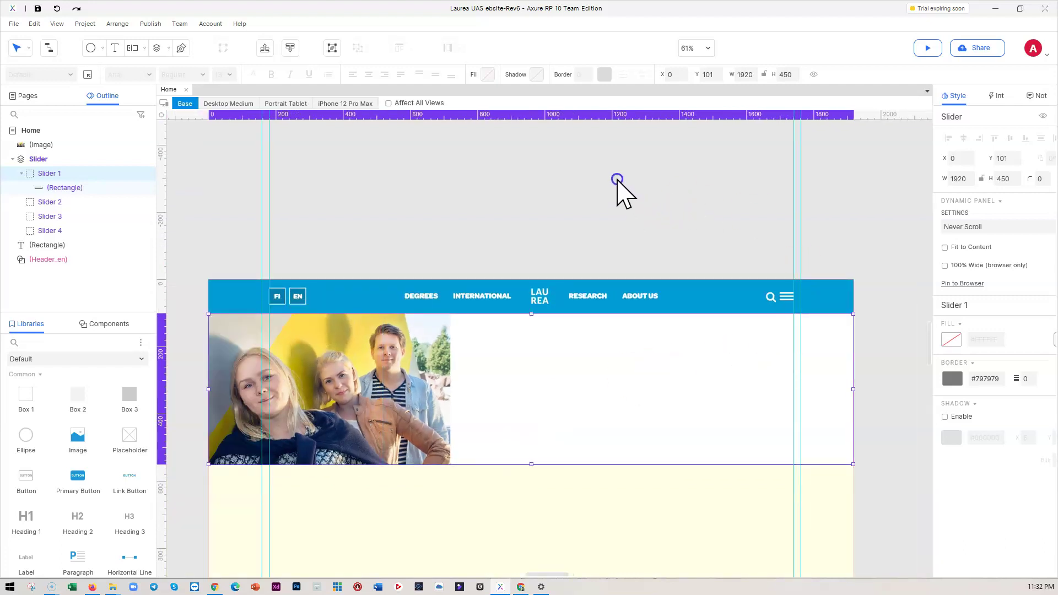
scroll(617, 179, down, 2)
click(274, 411)
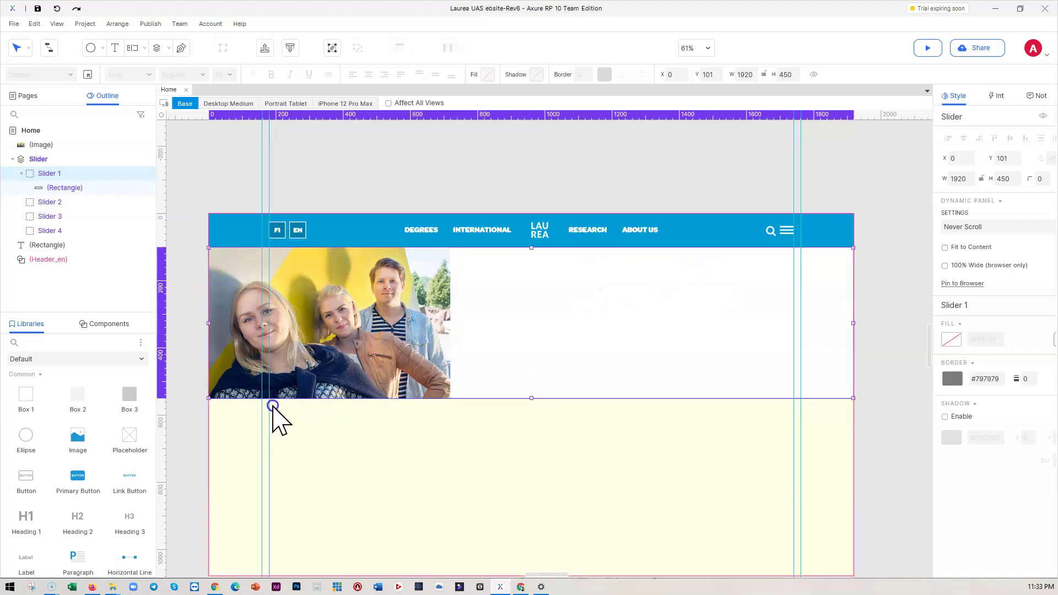
double_click(277, 397)
click(698, 270)
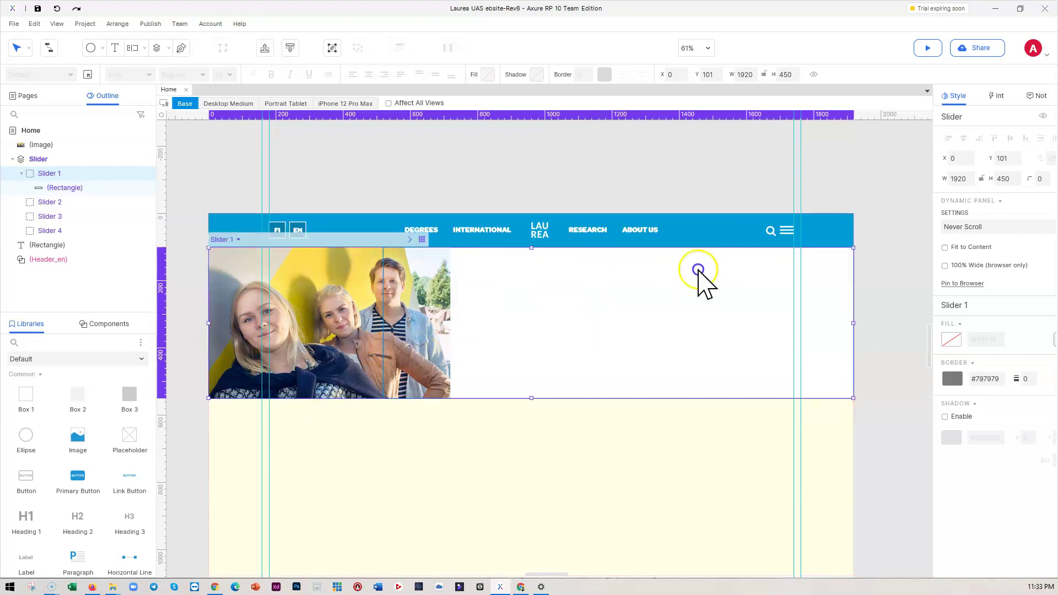
scroll(610, 297, up, 1)
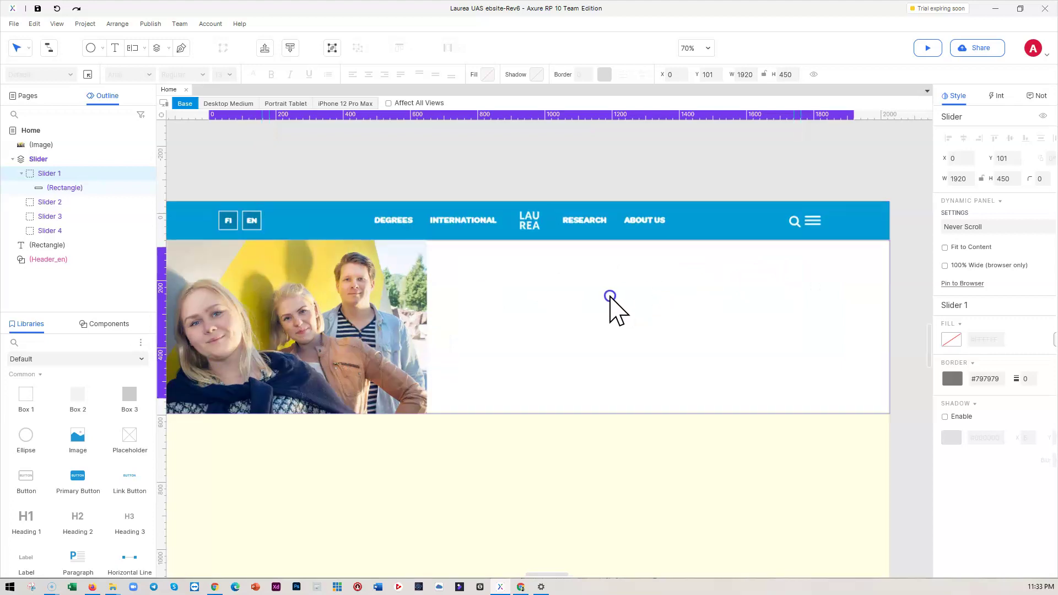
click(587, 556)
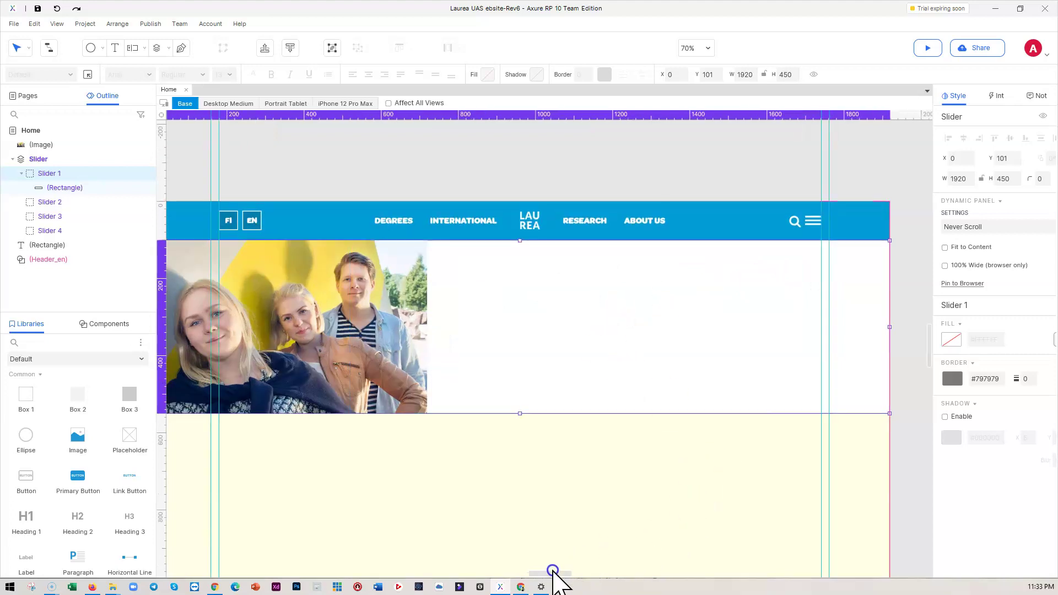
drag(552, 573, 553, 573)
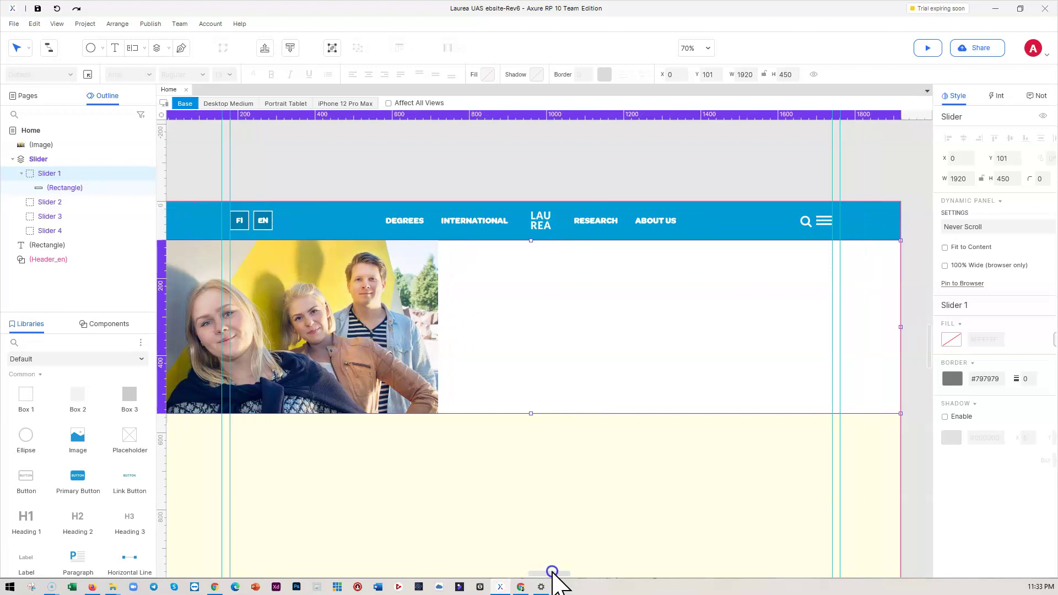
- Set the border width of the white rectangle in the Slider 1 state to 0
click(522, 330)
double_click(471, 274)
click(414, 274)
click(589, 77)
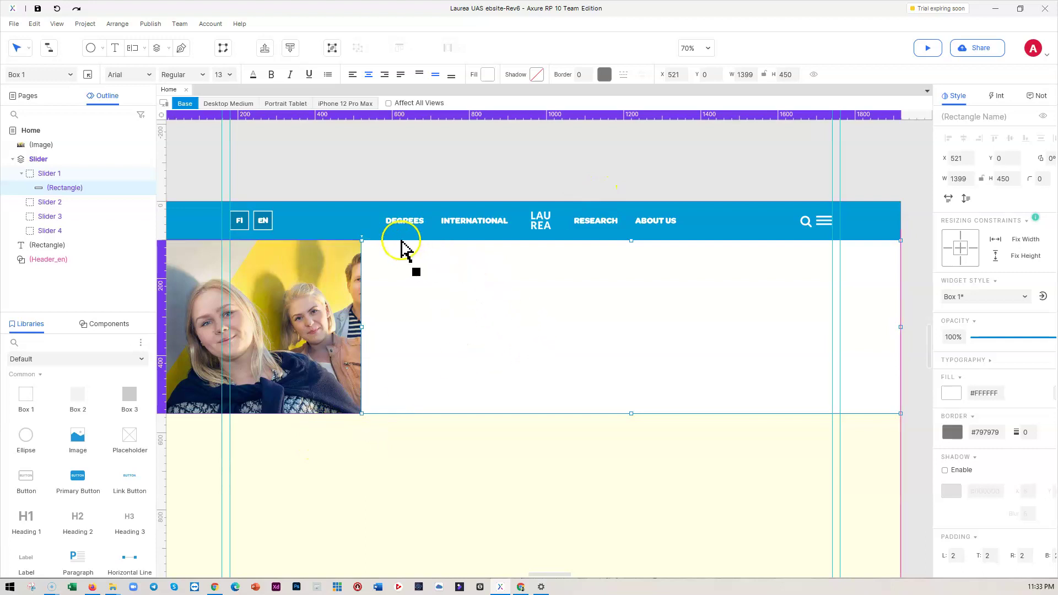
- Enable point editing on the white rectangle in Slider 1 and slant its inner edge by moving the upper corner to about X 771, Y 0
right_click(401, 242)
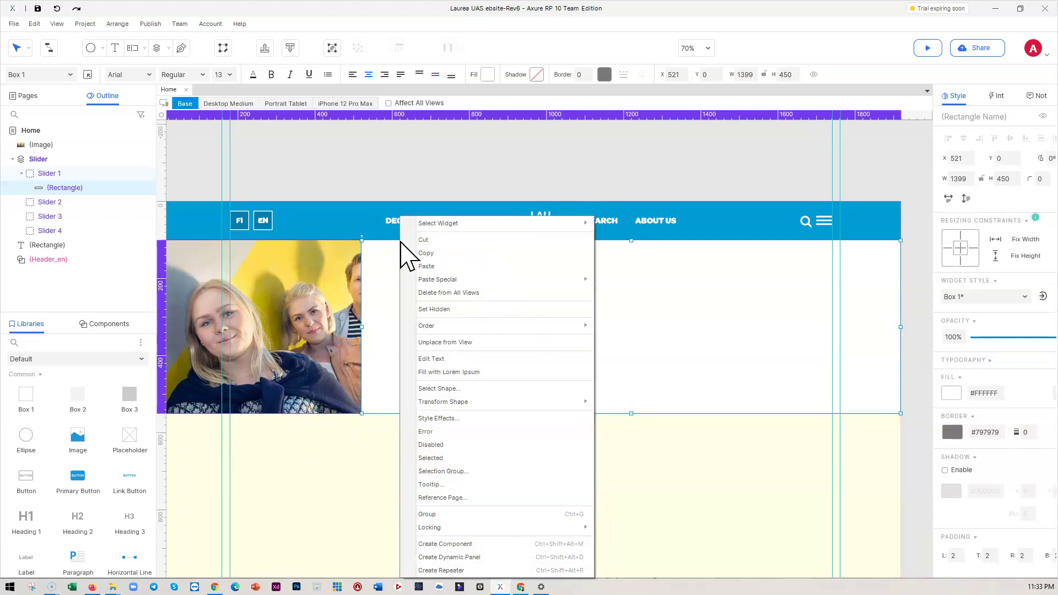
click(390, 343)
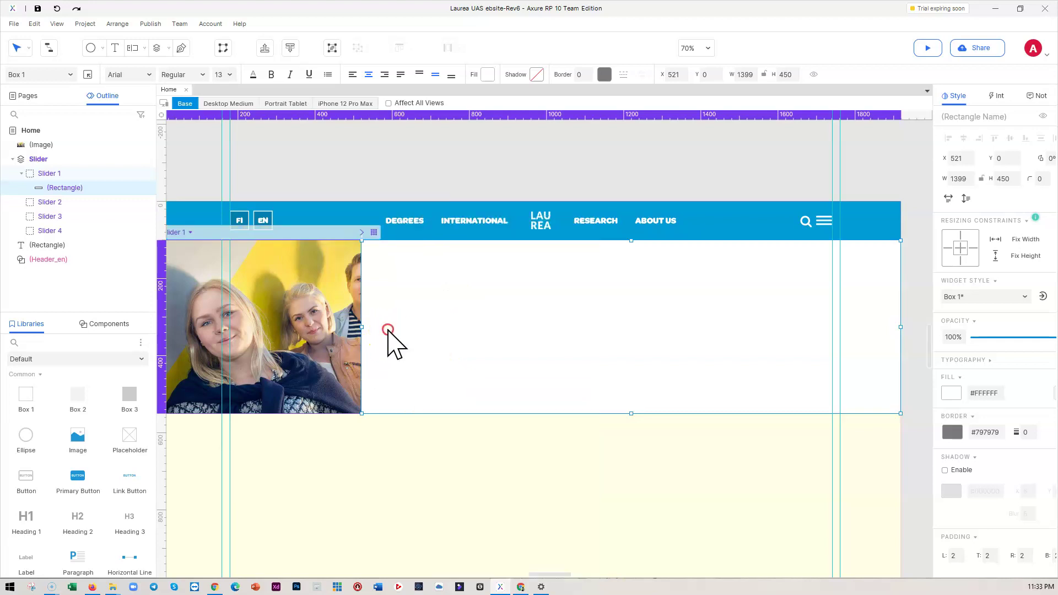
right_click(388, 341)
mouse_move(438, 407)
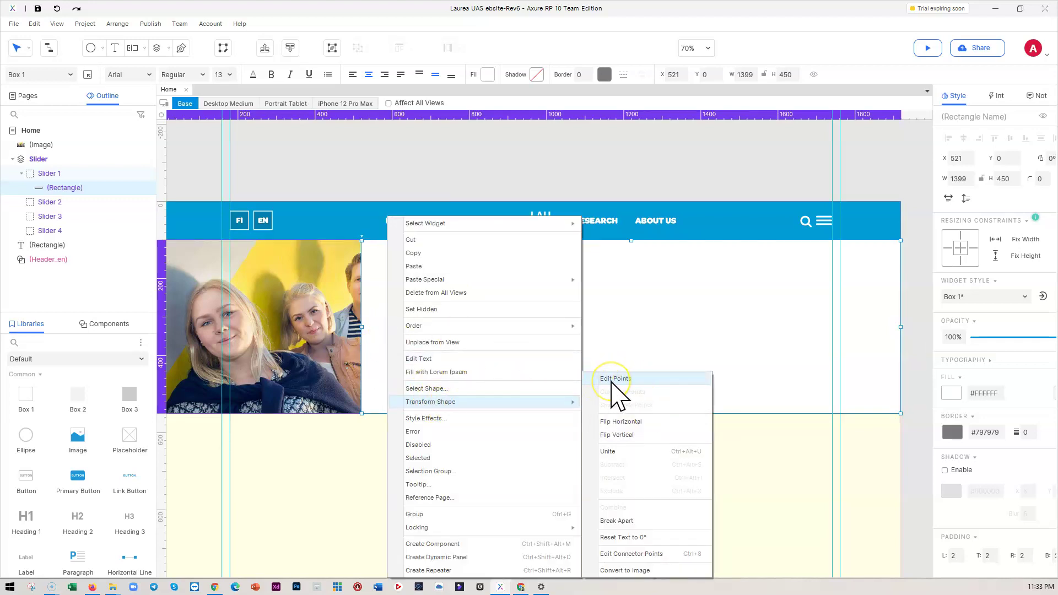
click(620, 303)
click(399, 241)
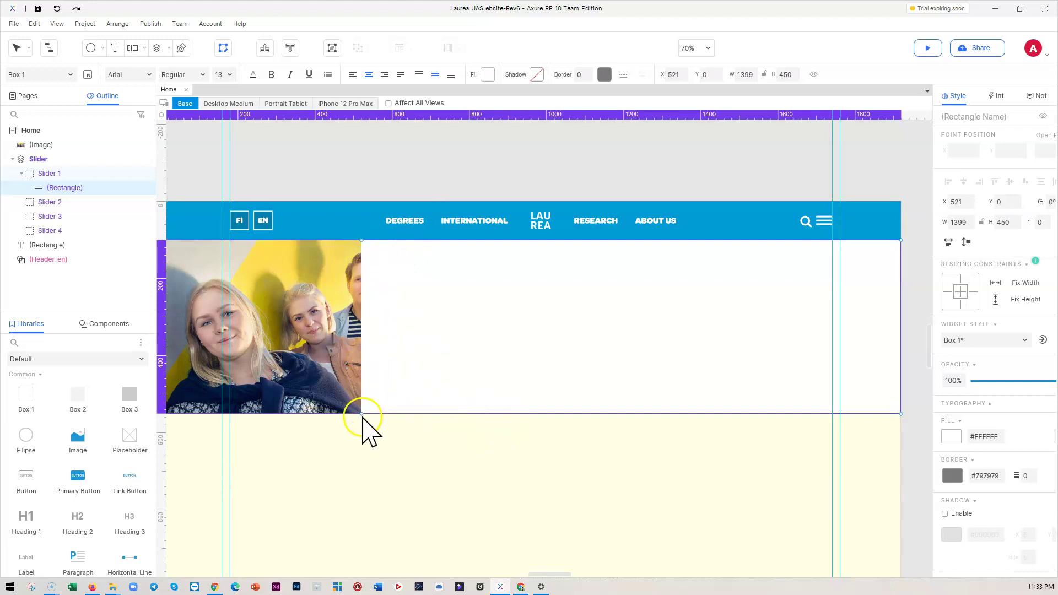
scroll(450, 364, up, 5)
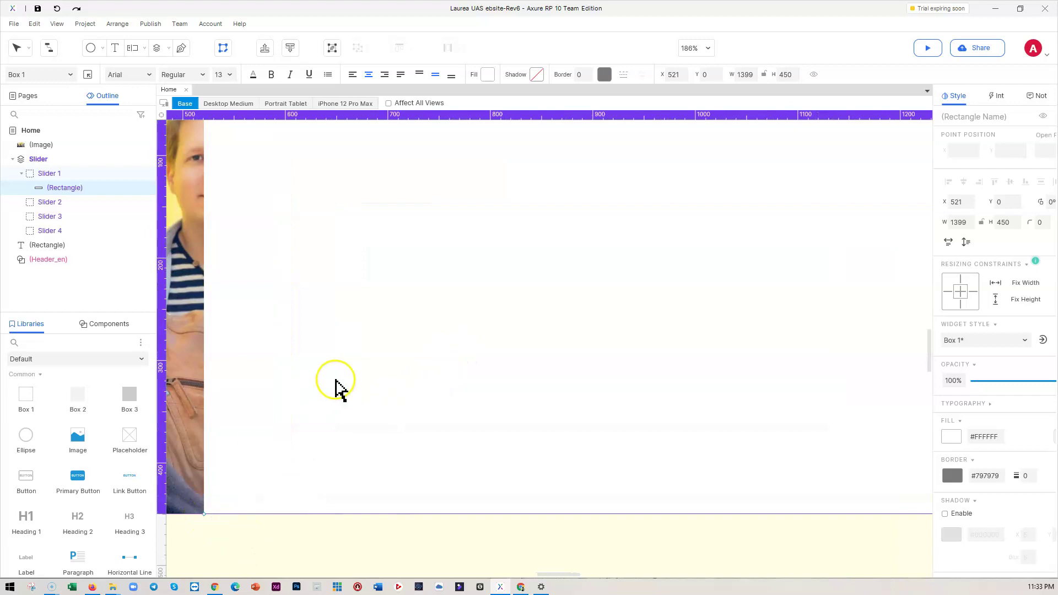
scroll(338, 385, down, 4)
scroll(341, 385, down, 2)
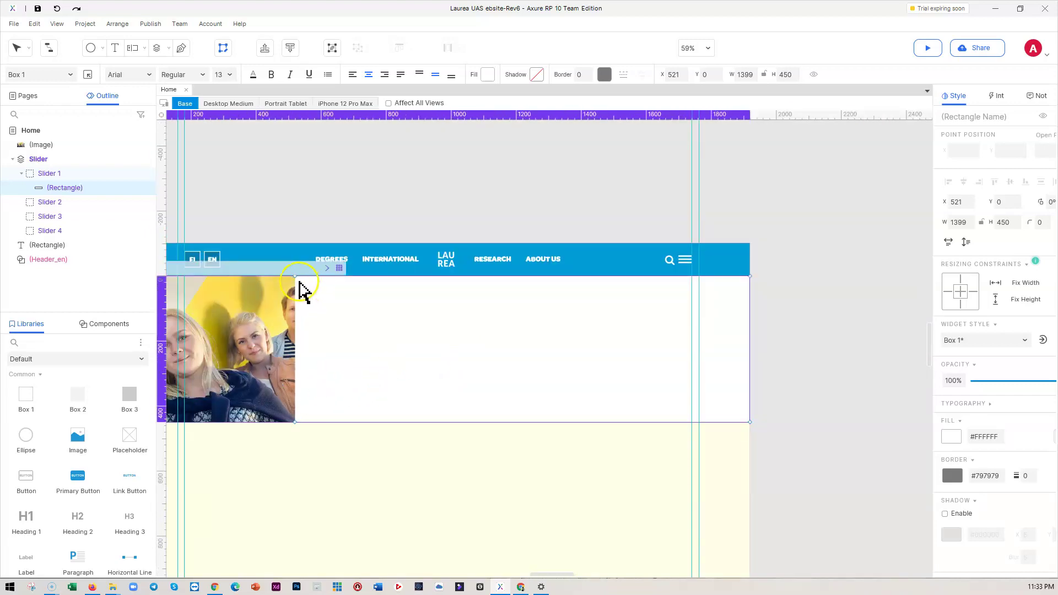
drag(296, 277, 380, 278)
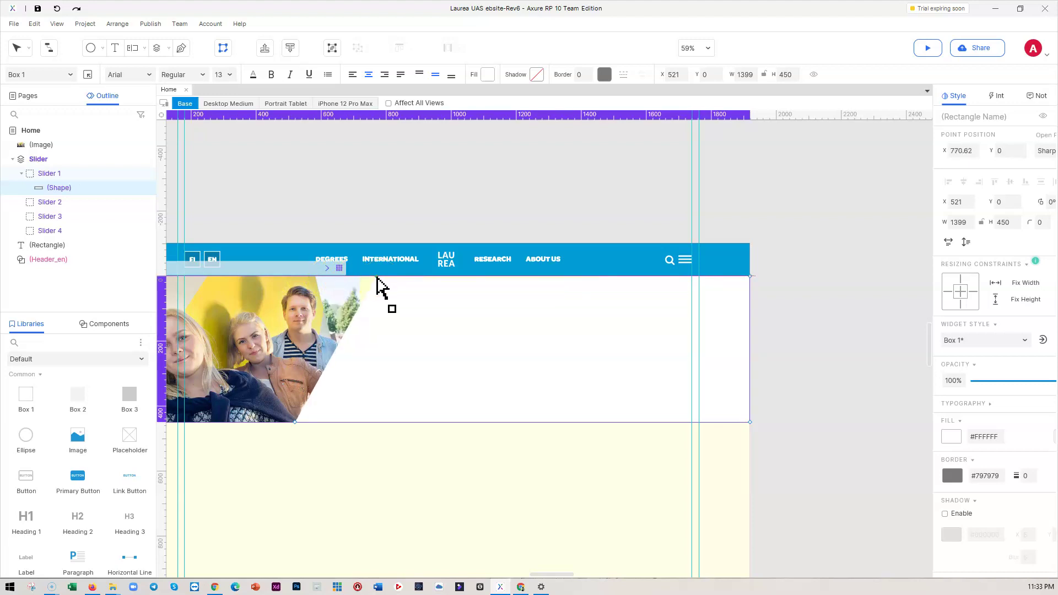
click(412, 475)
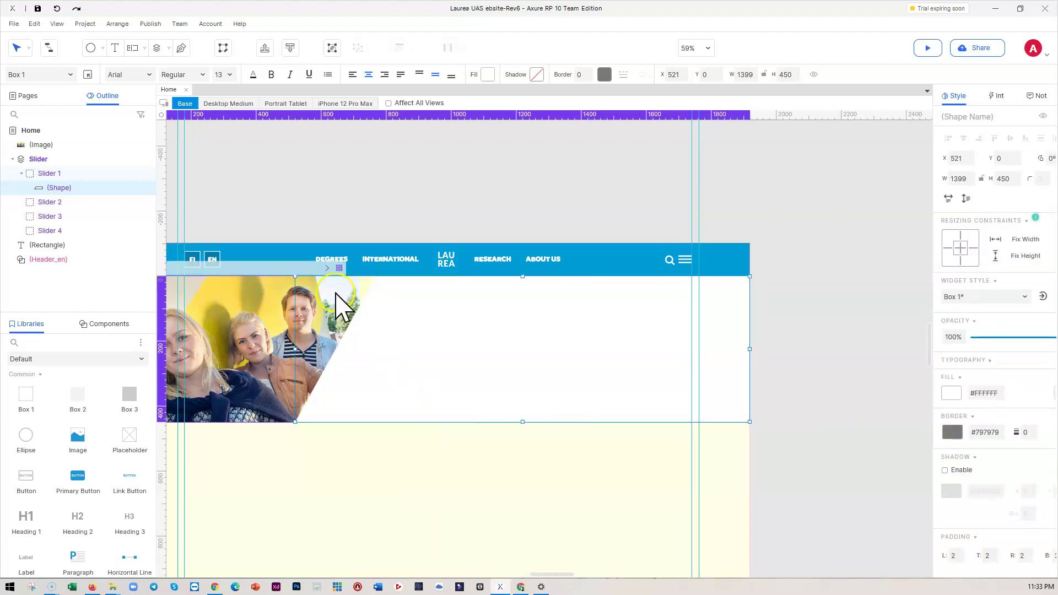
- Make the white shape's slanted edge steeper by moving its upper inner corner back to about X 721, Y 0
click(388, 281)
drag(376, 278, 361, 274)
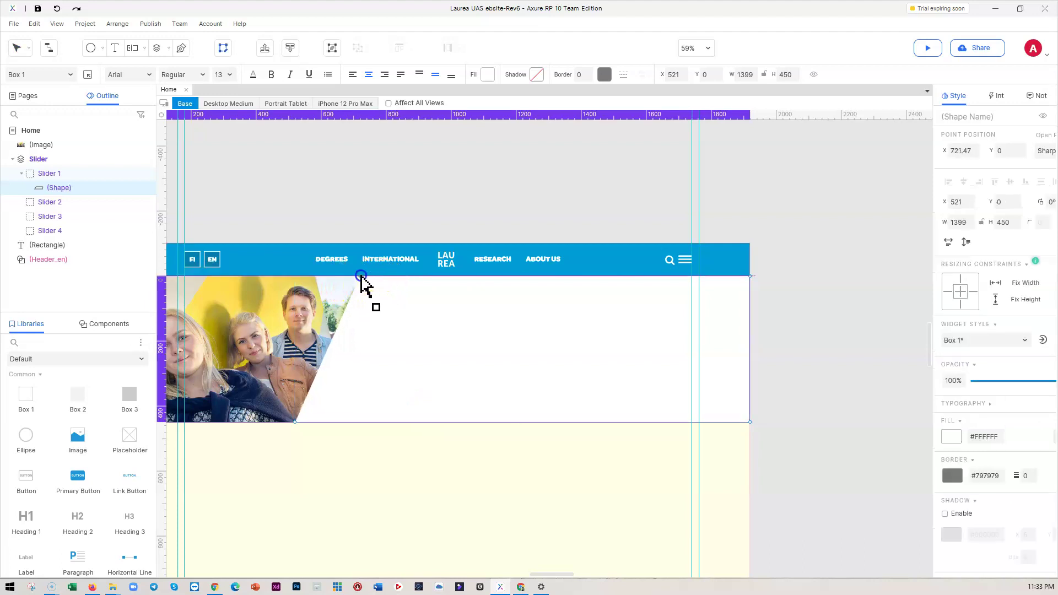
click(488, 510)
click(330, 382)
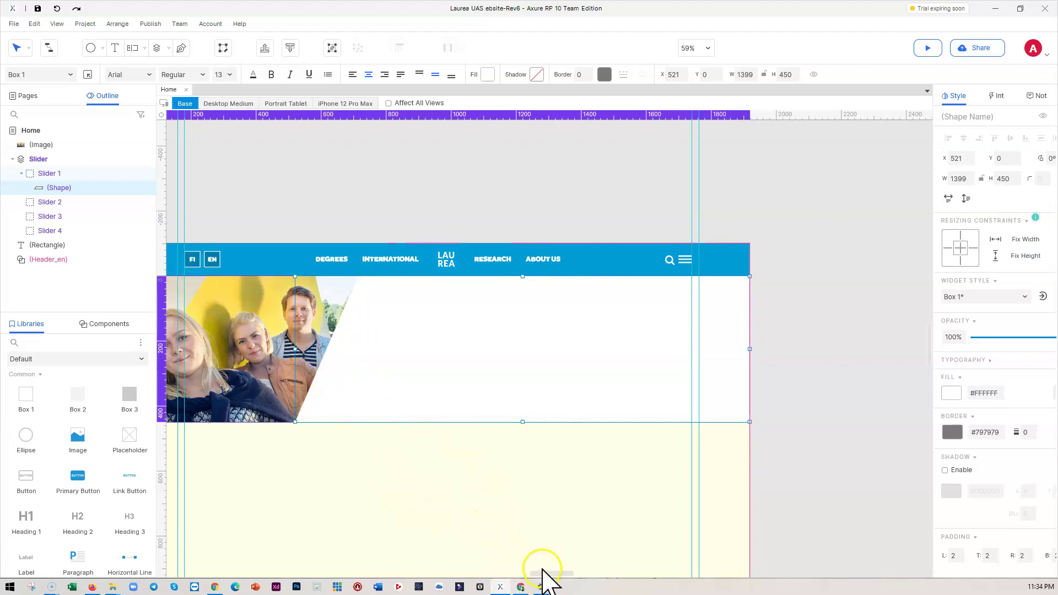
- Switch to the live Laurea site in Chrome and examine the slanted edge on its first hero slide
click(210, 589)
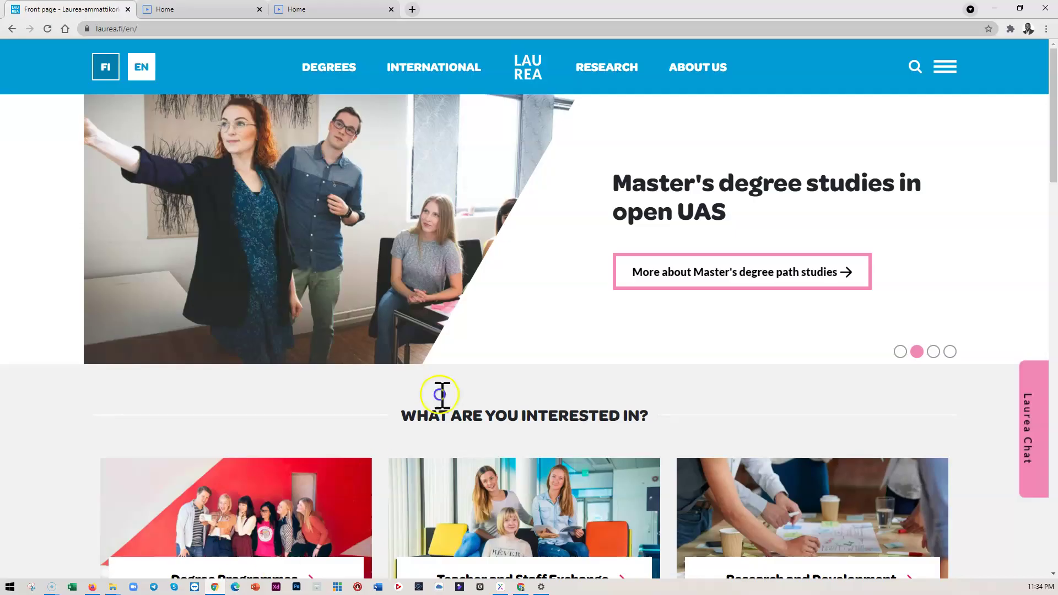
click(900, 352)
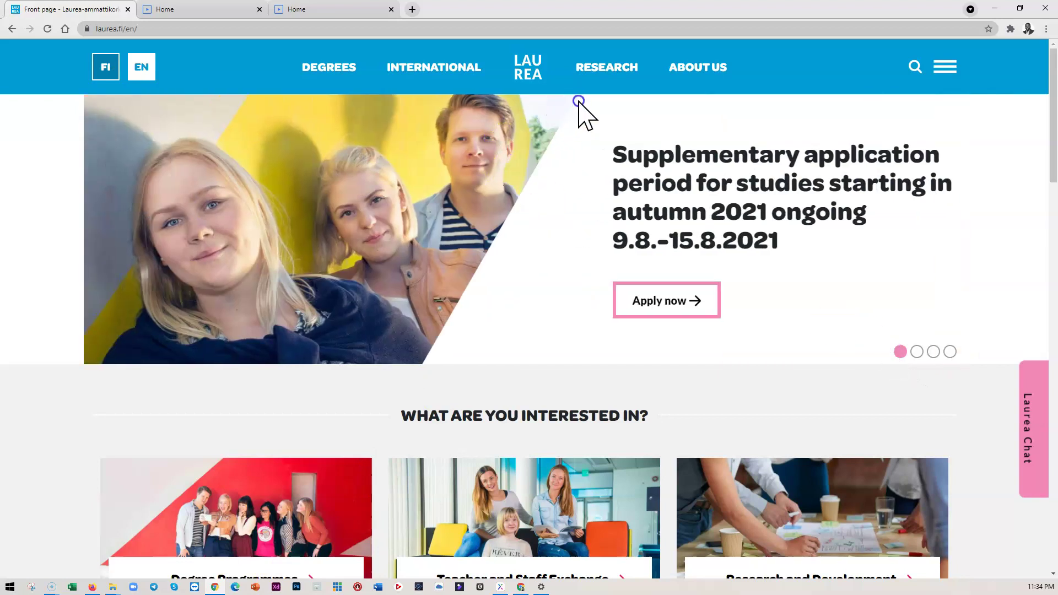
click(995, 9)
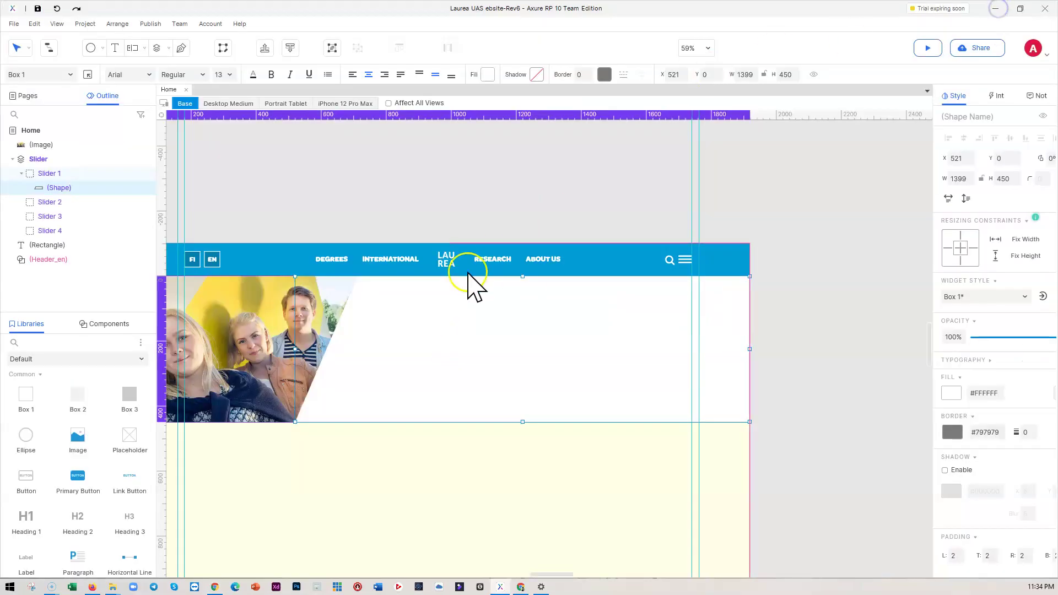
- Adjust the white shape's slanted edge in Axure RP, with its upper corner at about X 698, Y 0 and lower corner at about X 477, Y 450
double_click(368, 288)
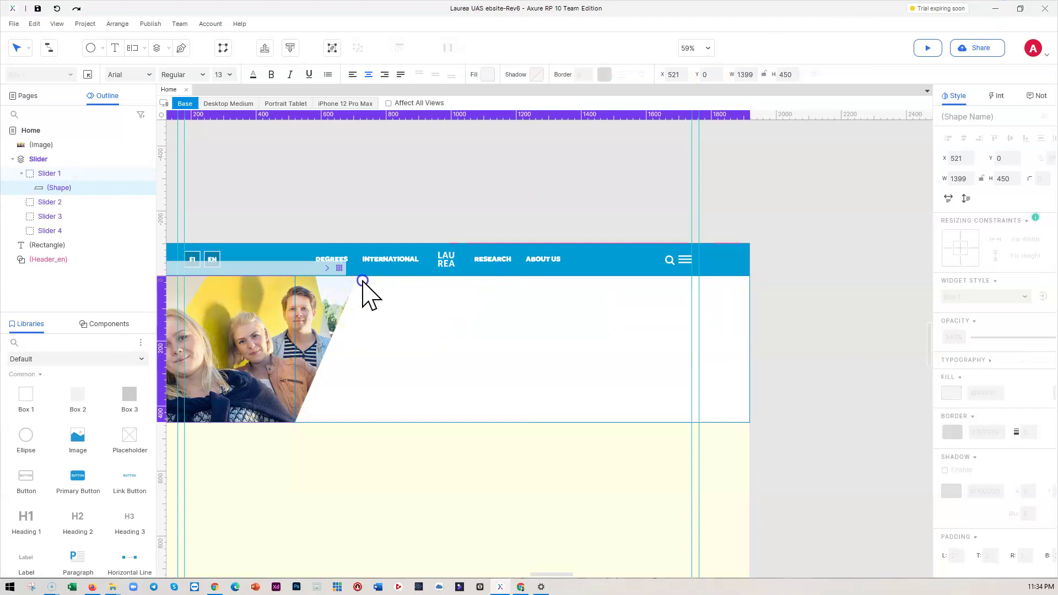
click(360, 276)
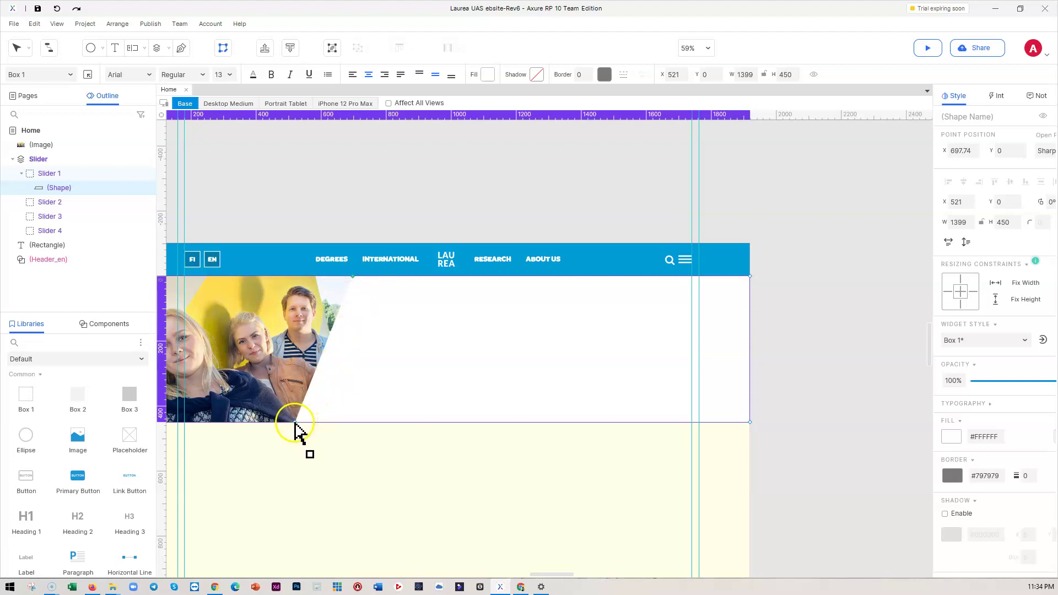
drag(298, 423, 286, 424)
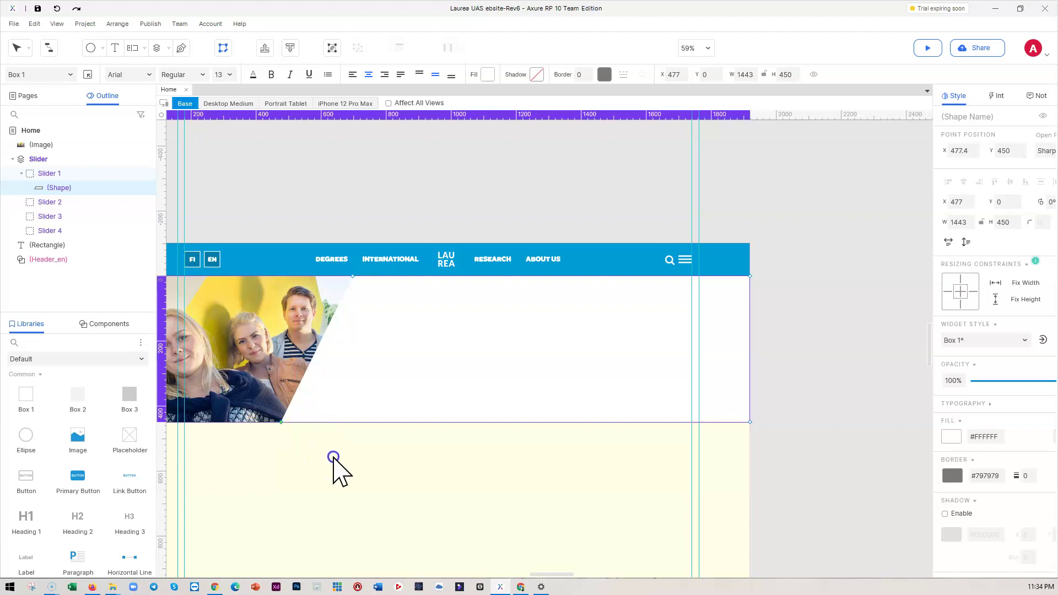
click(832, 368)
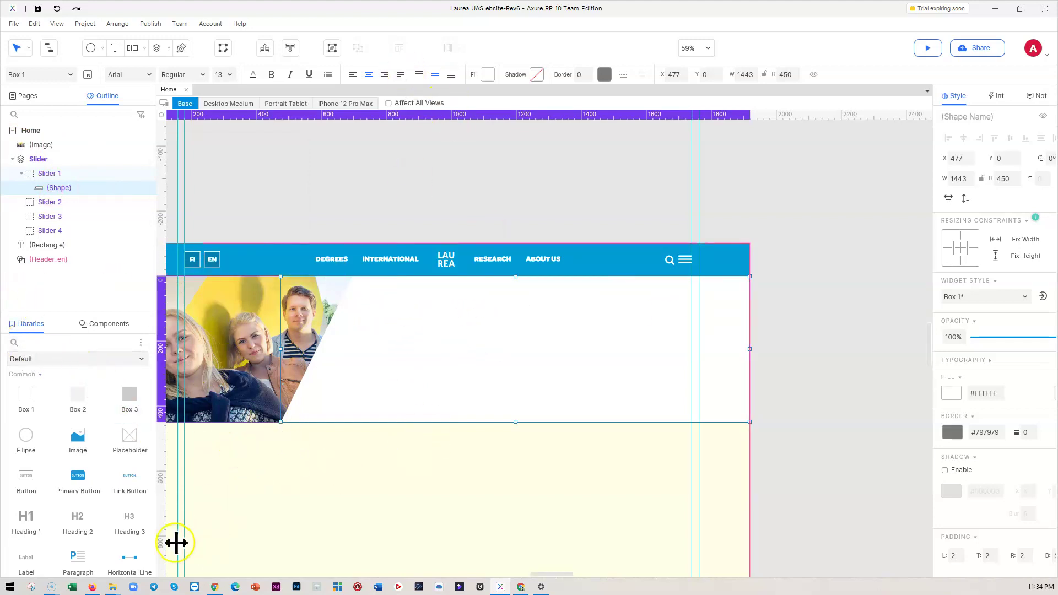
- Inspect the first hero slide's h1 on the live Laurea site in Chrome and copy its headline text from the page markup
mouse_move(212, 585)
click(253, 560)
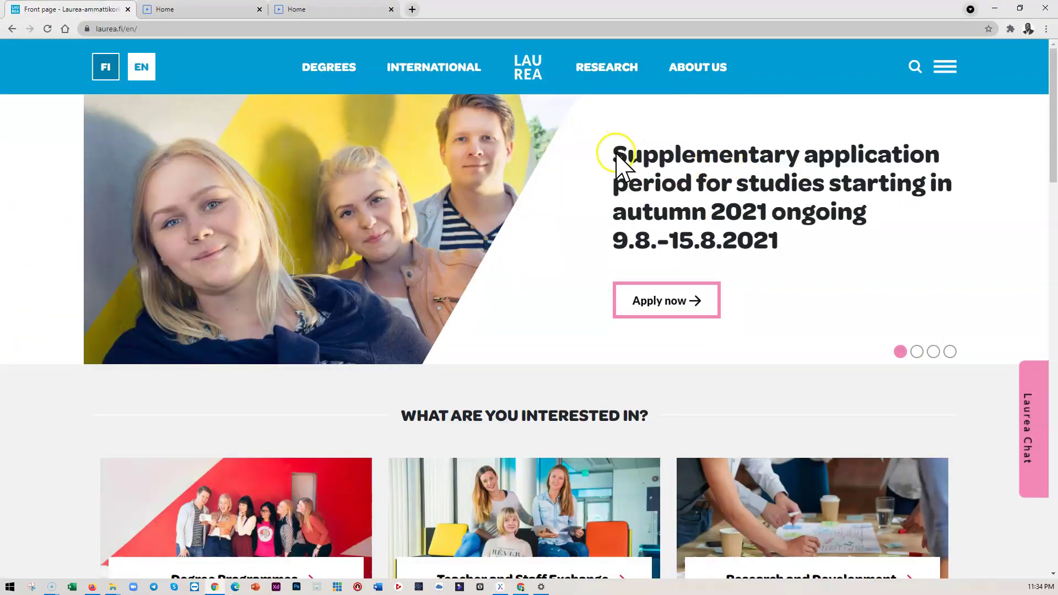
right_click(717, 199)
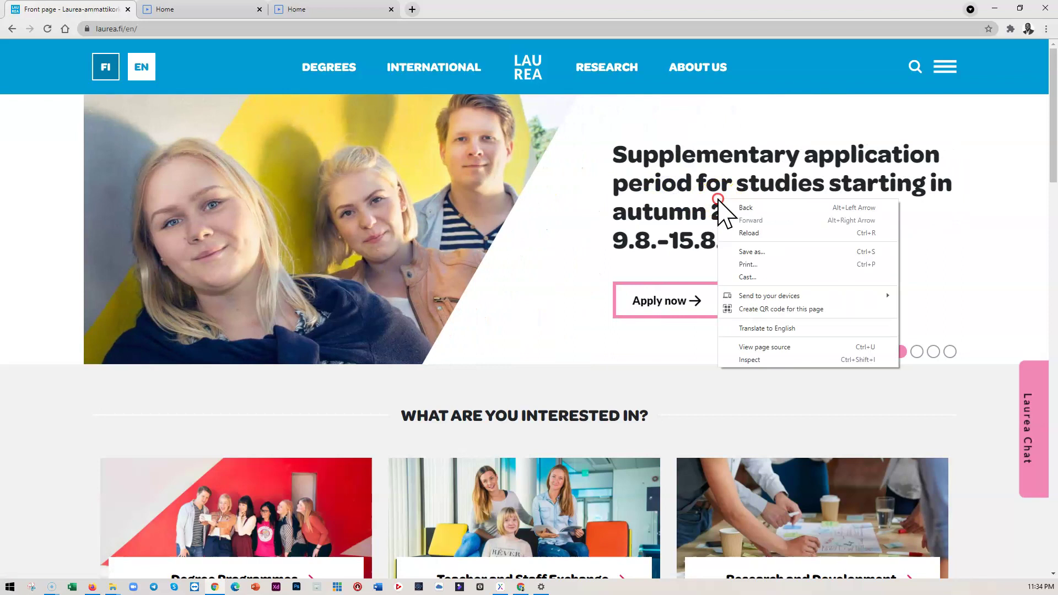
click(752, 359)
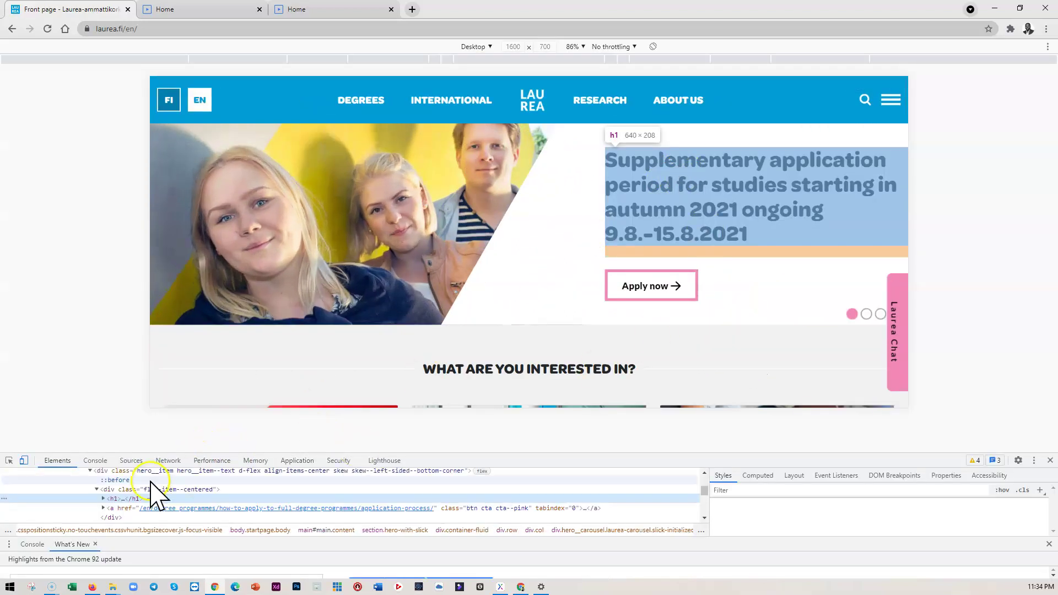
click(182, 499)
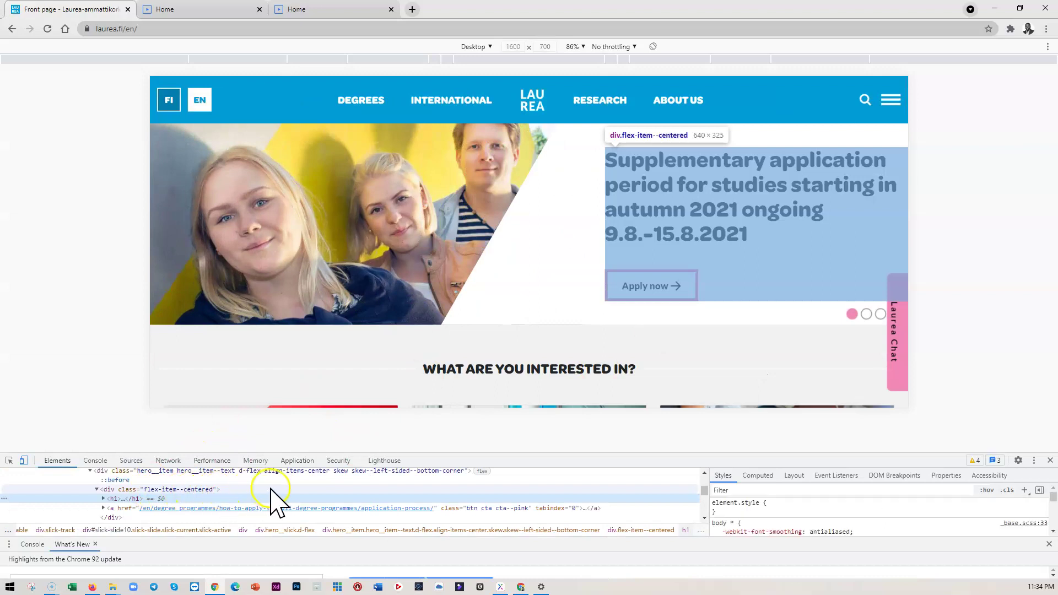
click(9, 460)
click(726, 182)
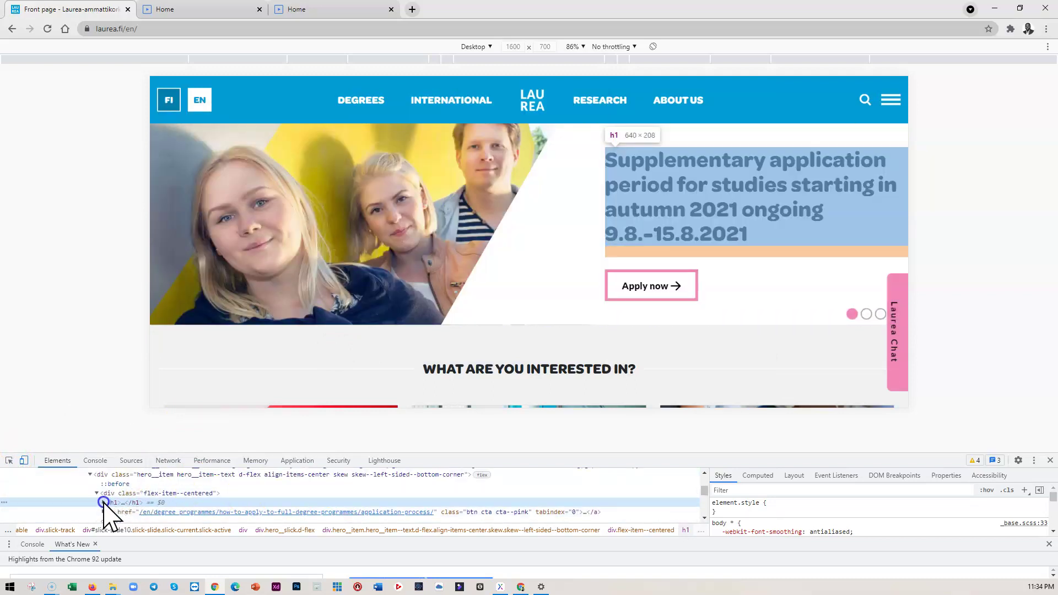
click(104, 502)
double_click(392, 512)
key(ctrl+c)
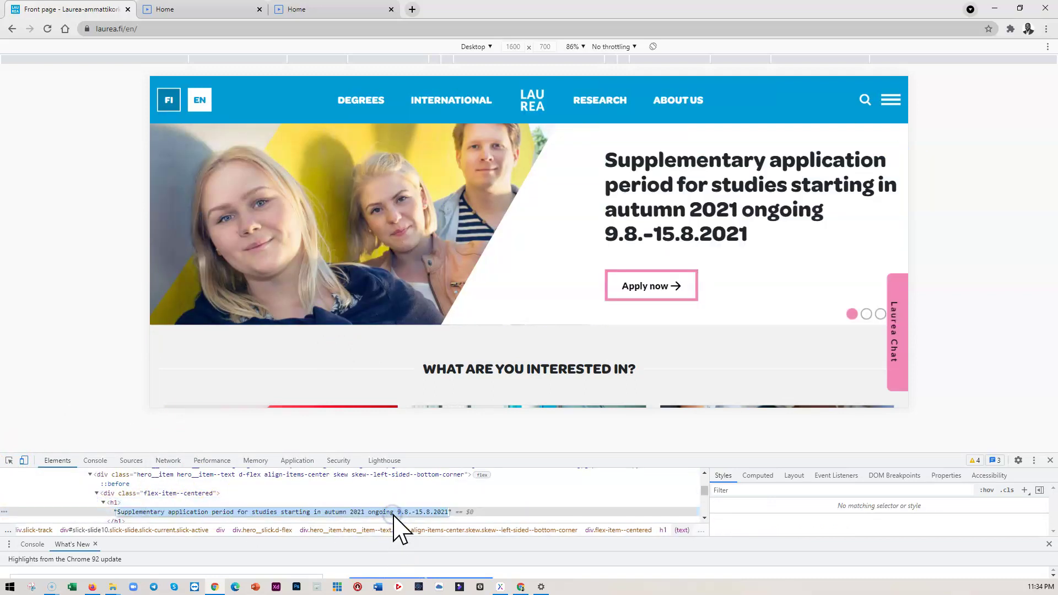
click(995, 9)
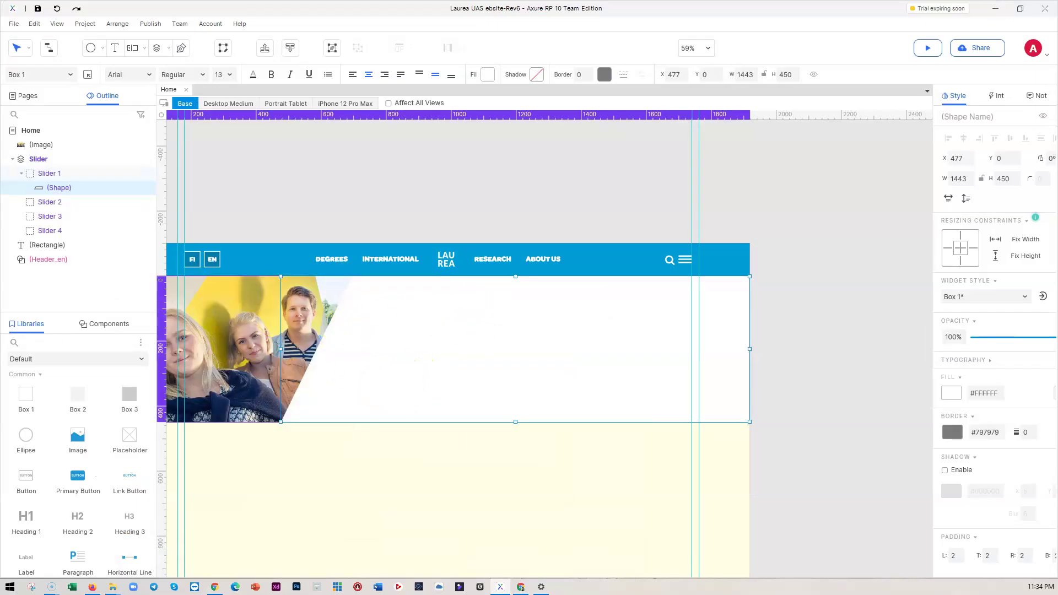
- Place a Heading 1 from the Laurea Website Style Guide library on the white panel in Slider 1 at about X 799, Y 120
click(46, 359)
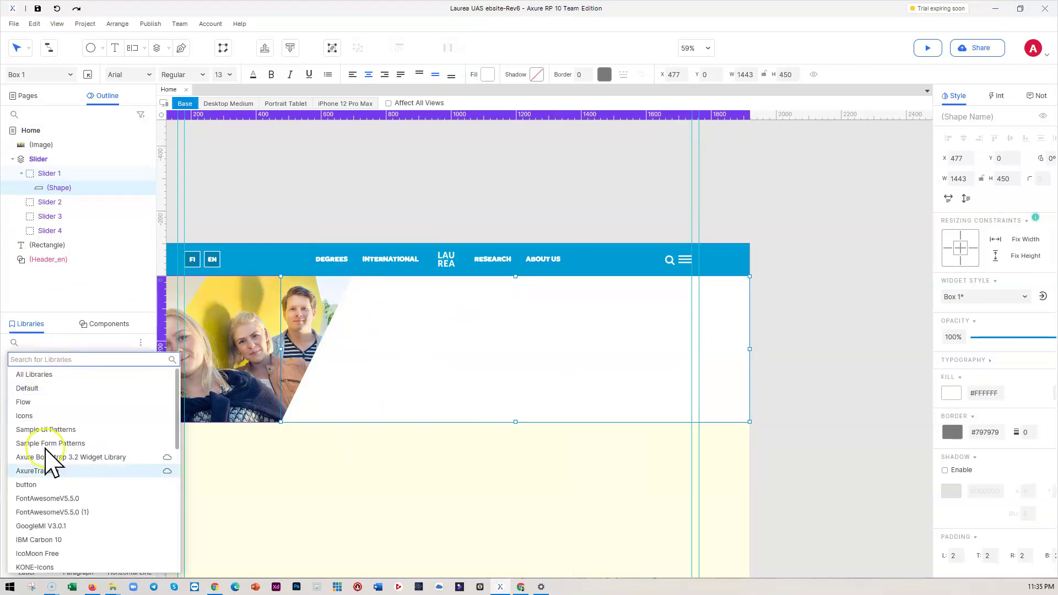
scroll(56, 453, down, 2)
scroll(62, 466, down, 4)
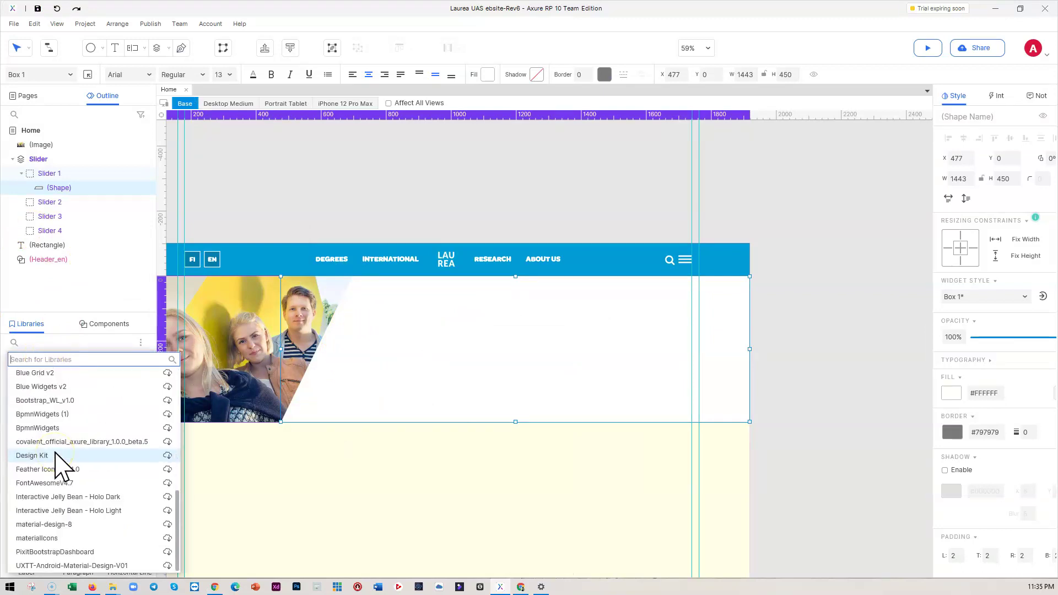
click(60, 456)
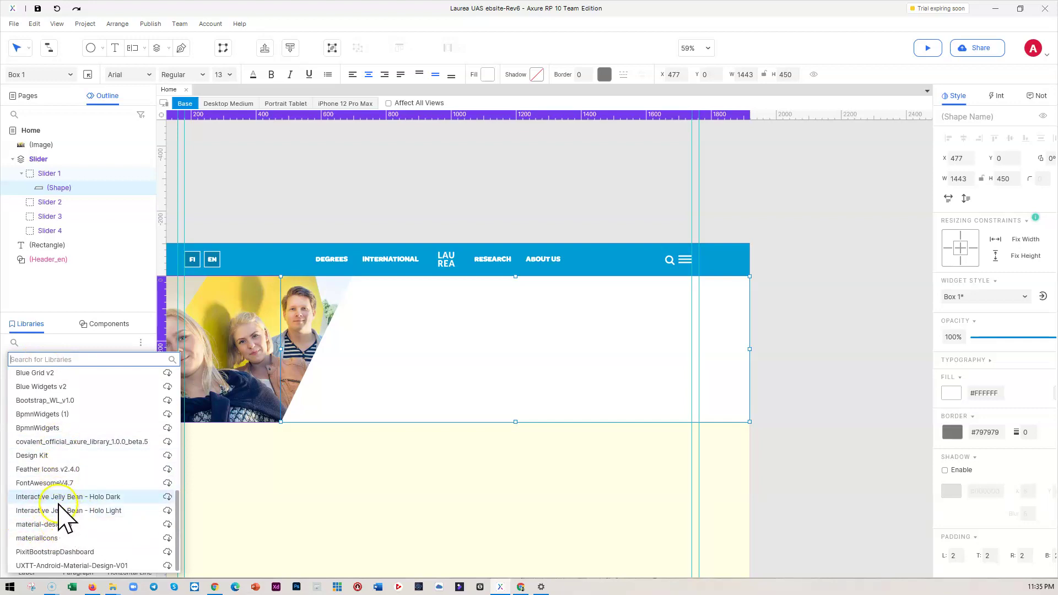
scroll(55, 450, up, 3)
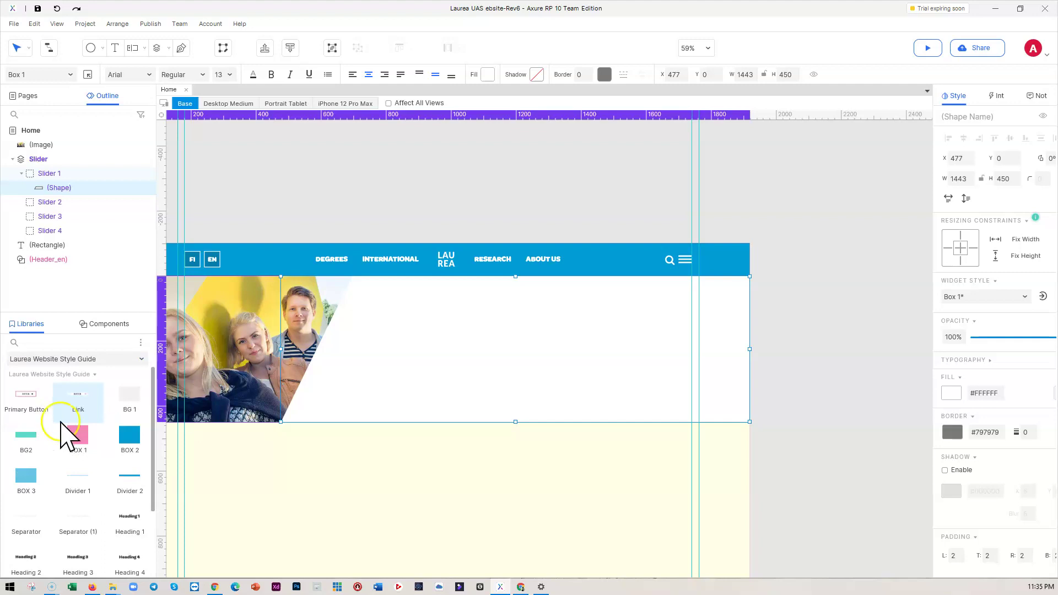
scroll(71, 468, down, 3)
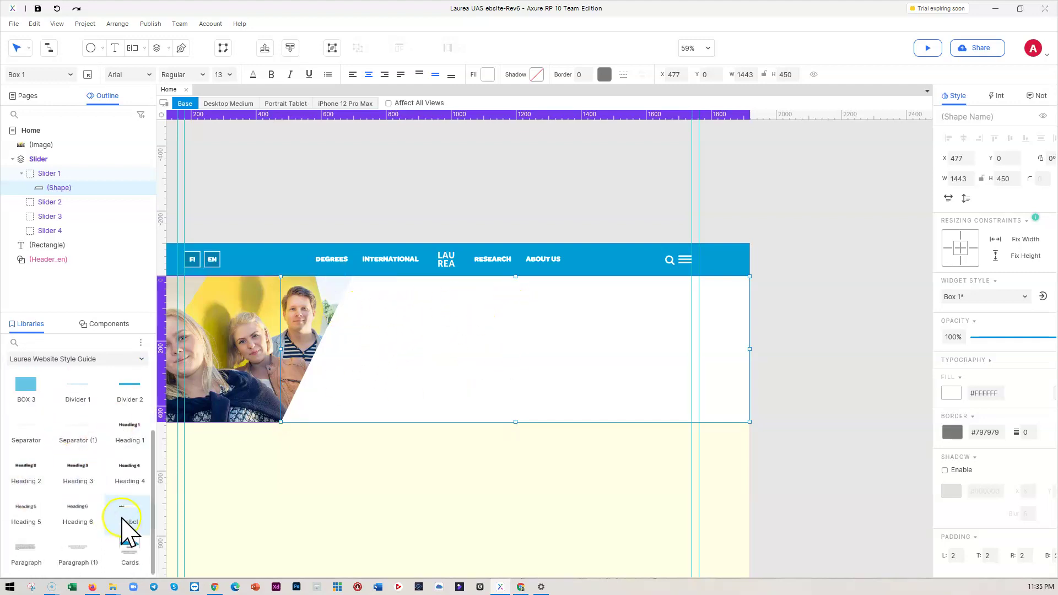
drag(133, 436, 386, 314)
- Replace the heading's text with the copied "Supplementary application period for studies starting in autumn 2021 ongoing 9.8.-15.8.2021"
double_click(424, 324)
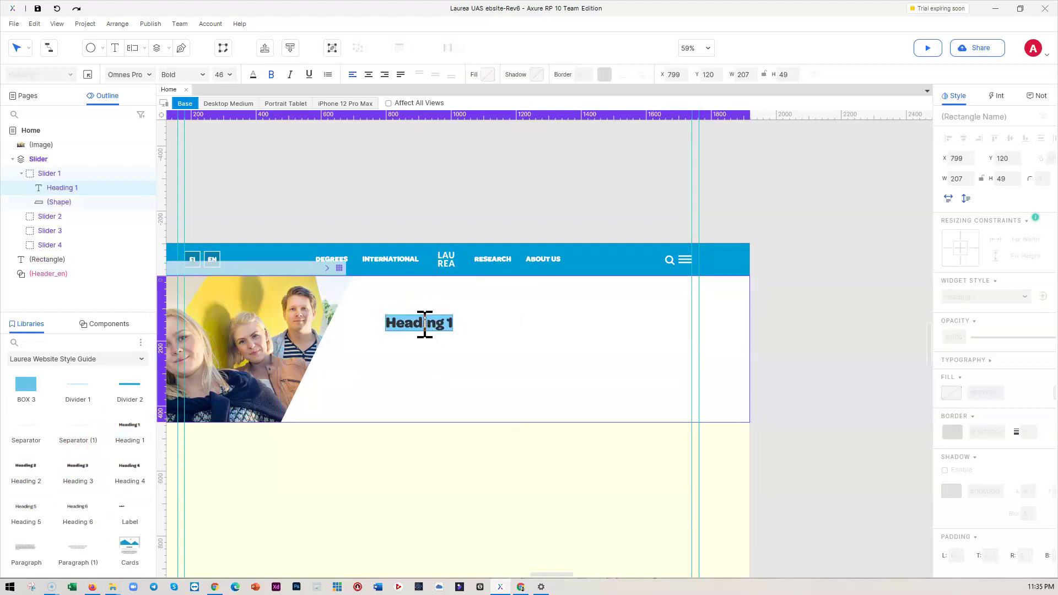
right_click(425, 324)
click(459, 371)
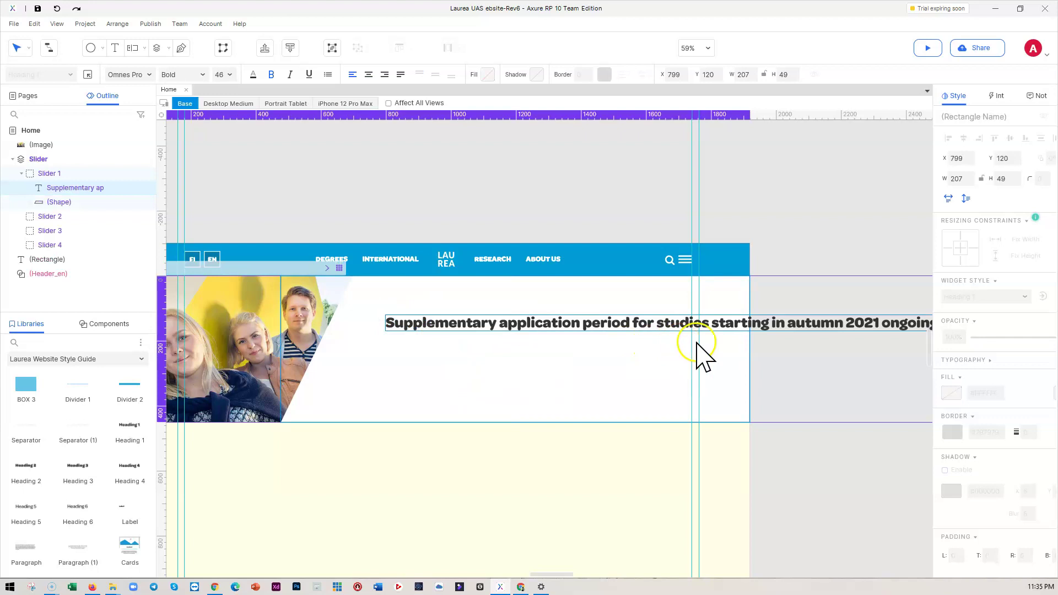
key(Escape)
- Narrow the heading so it wraps onto three lines and position it on the white panel at X 833, Y 87, about 929 wide
drag(601, 334, 483, 337)
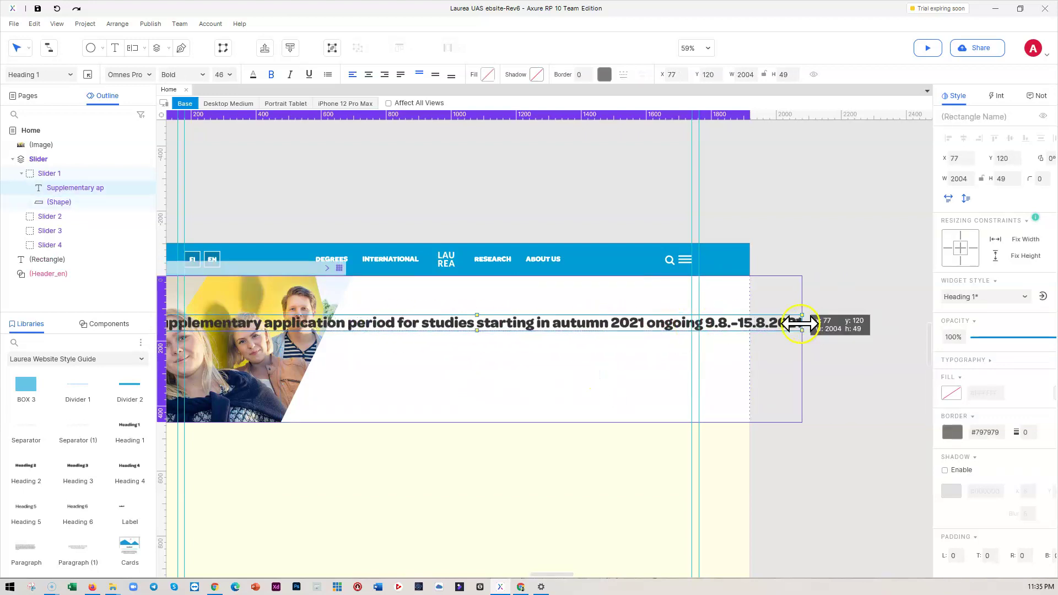
drag(802, 325, 366, 329)
drag(323, 358, 600, 335)
drag(693, 337, 698, 336)
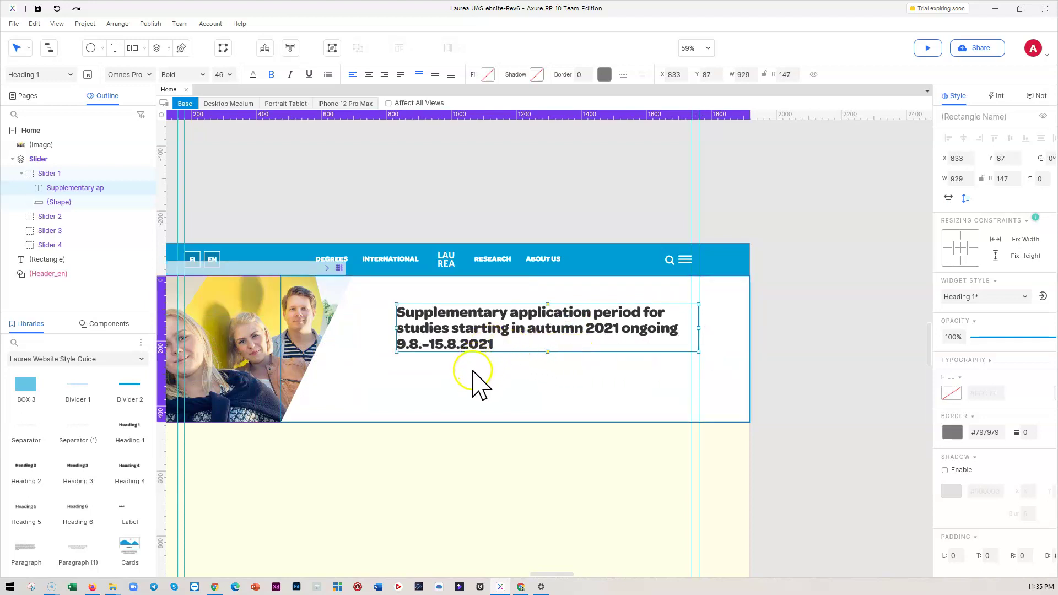
- Place a Primary Button from the Laurea Website Style Guide library below the Slider 1 heading at X 833, Y 263, labelled "Apply now"
scroll(86, 496, up, 2)
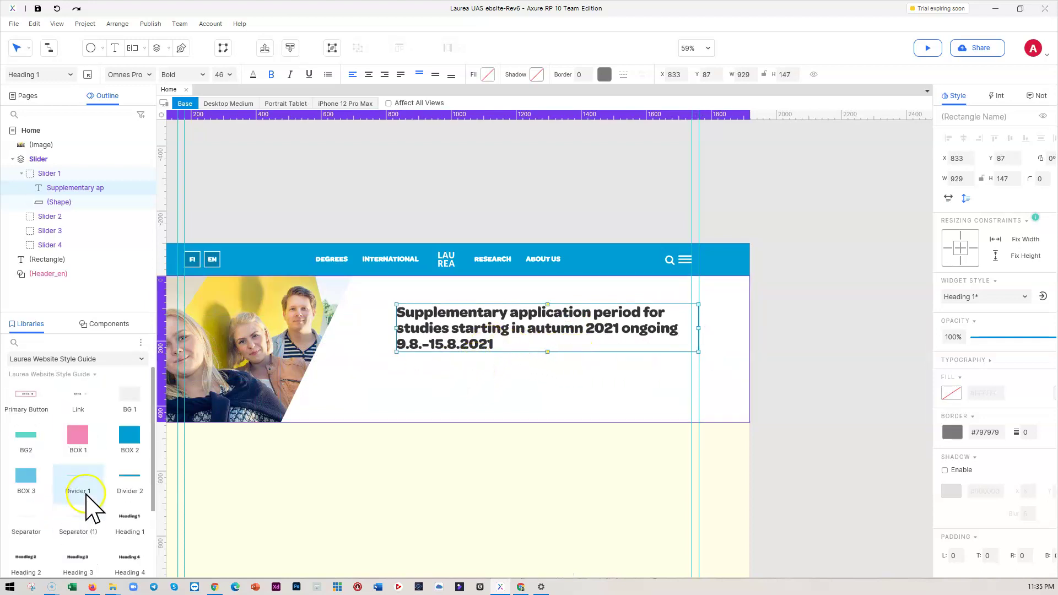
drag(28, 402, 398, 362)
double_click(438, 373)
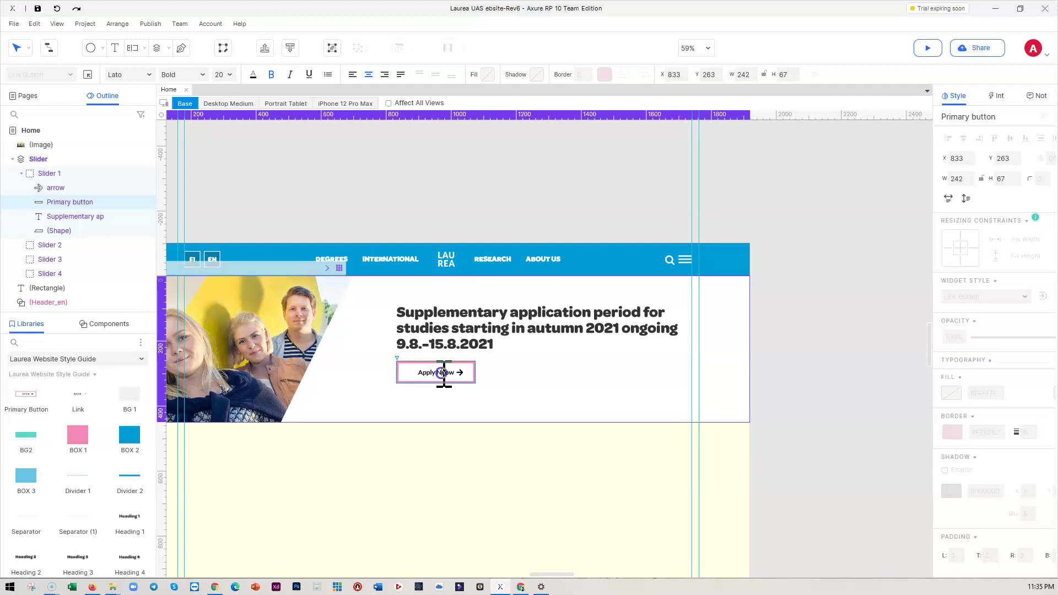
click(518, 426)
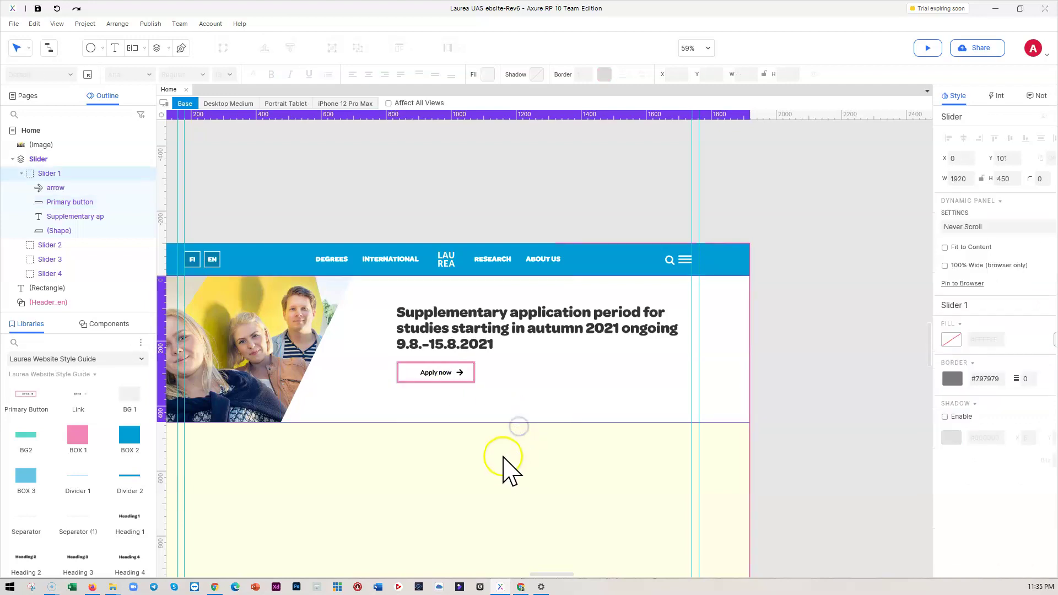
click(442, 325)
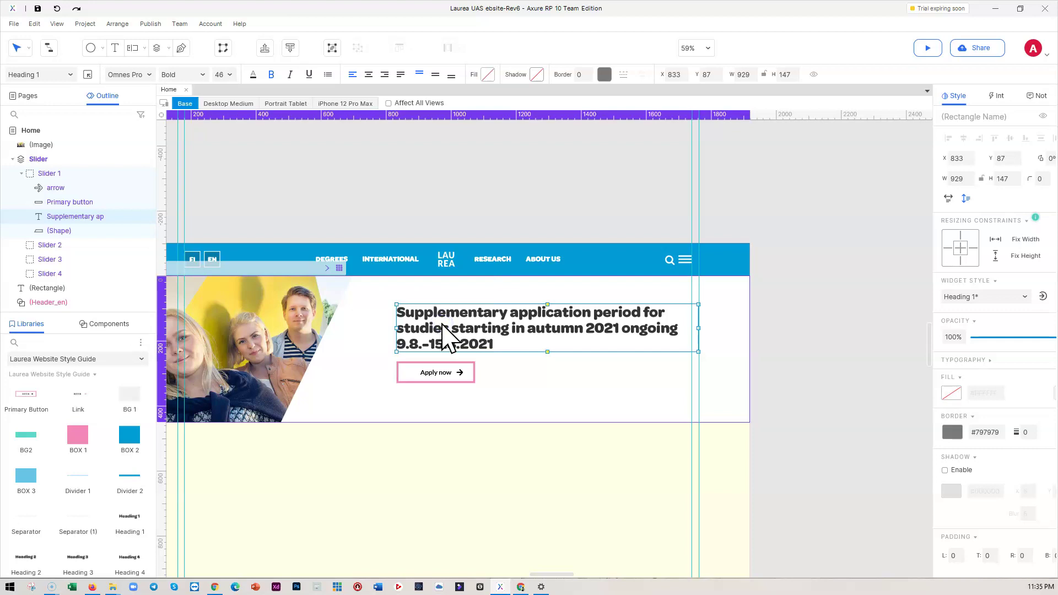
shift+click(392, 308)
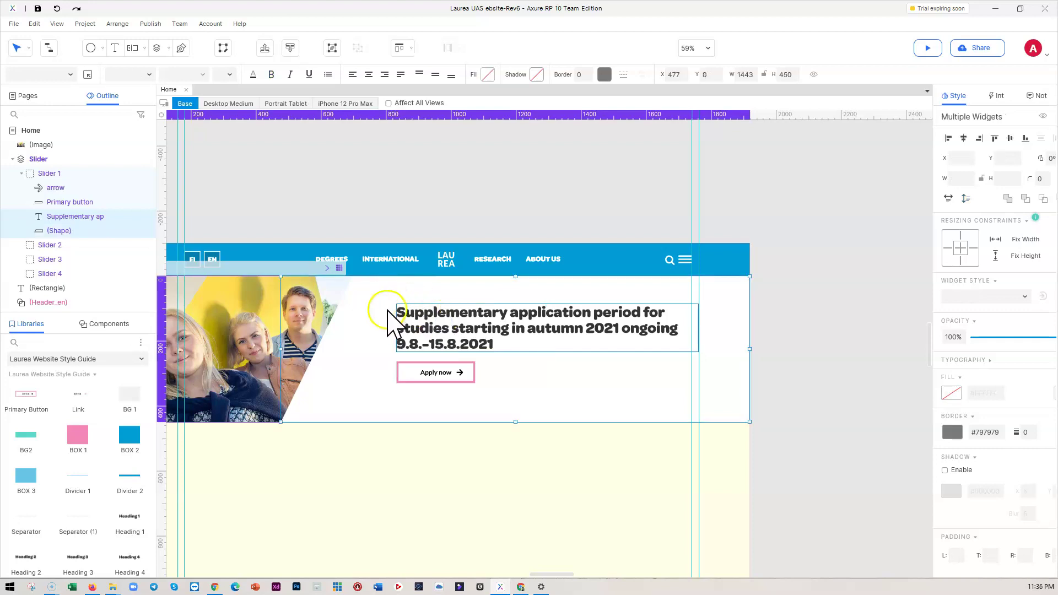
shift+click(428, 372)
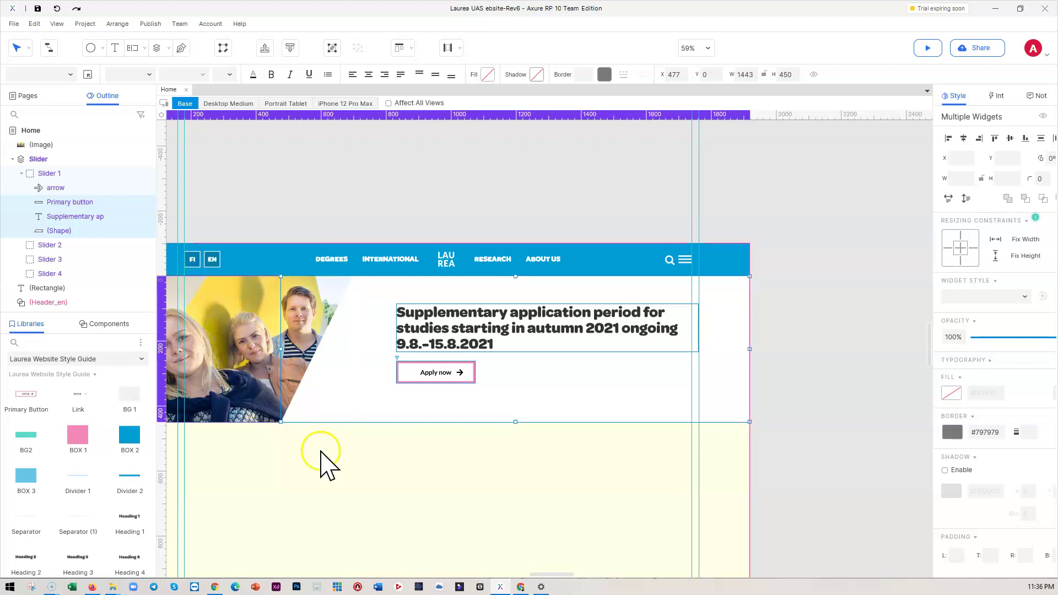
click(41, 245)
drag(40, 246, 55, 181)
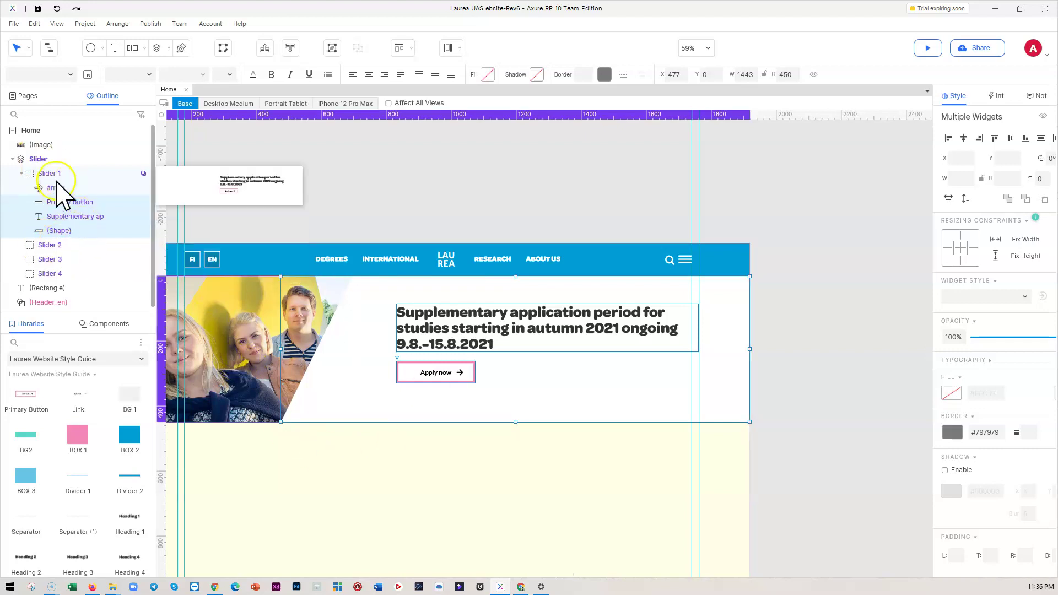
- Compare the Slider 1 and Slider 2 states to check whether the group photo belongs to a state or to the page
click(21, 173)
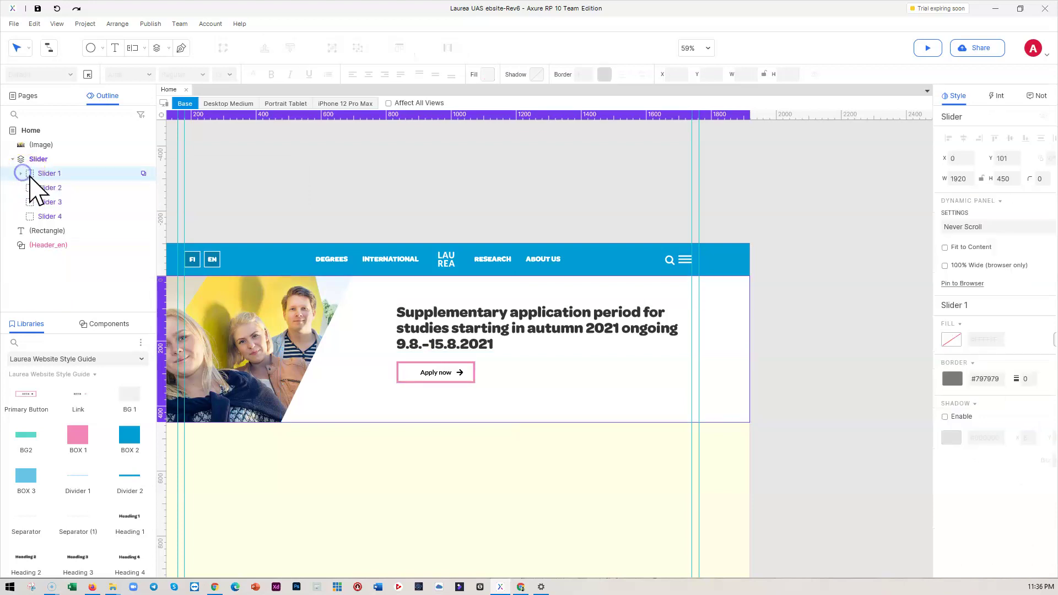
click(51, 187)
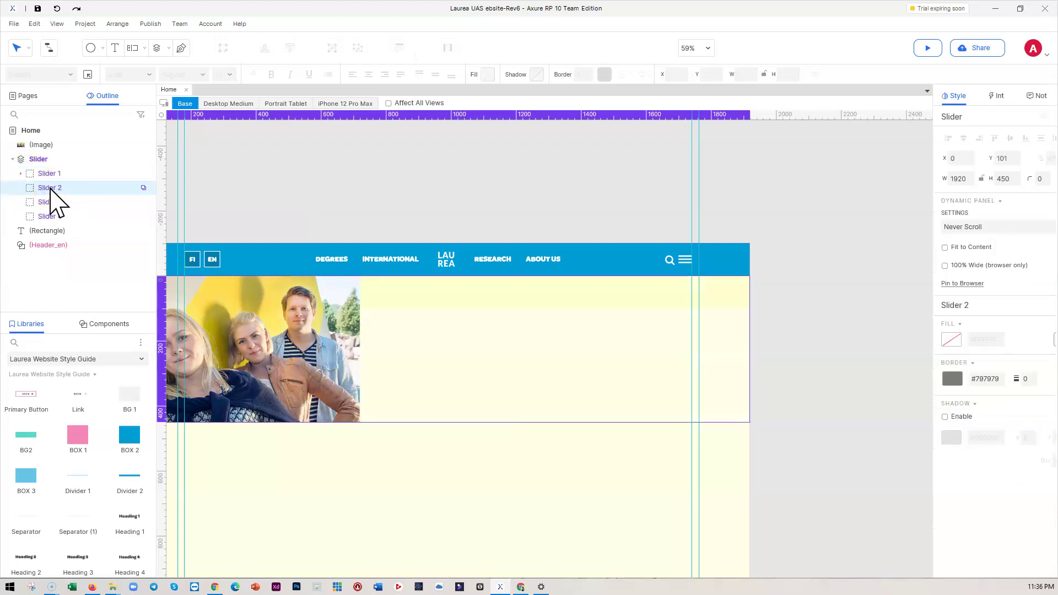
click(254, 351)
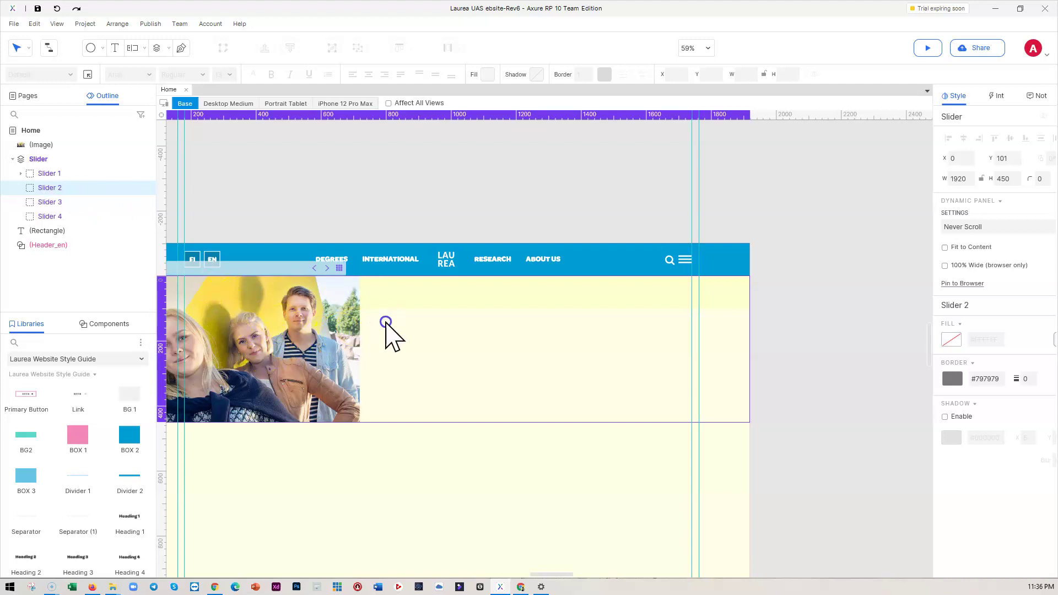
click(254, 329)
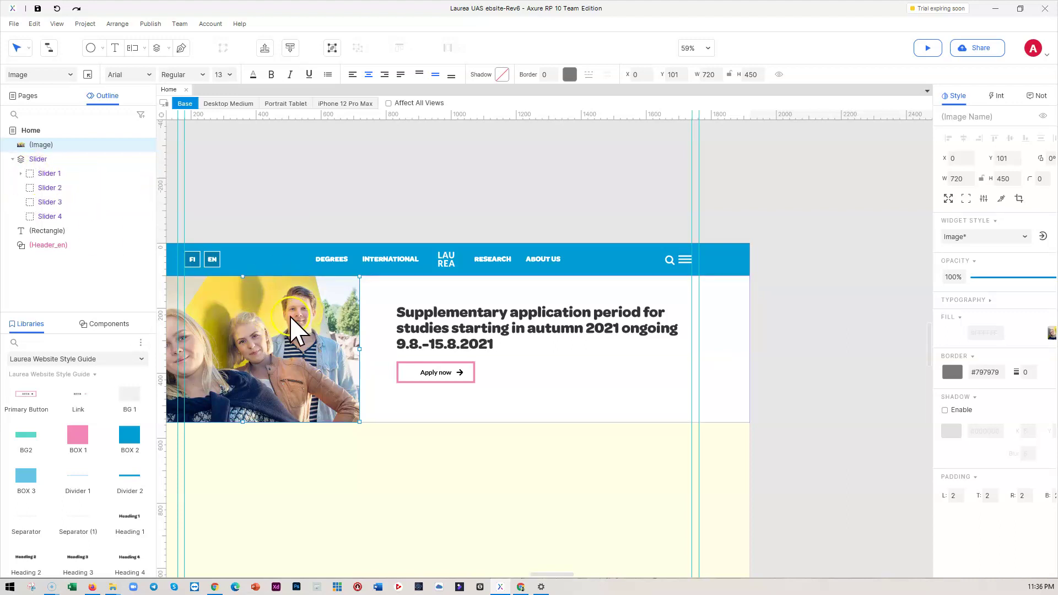
click(333, 478)
click(70, 190)
double_click(48, 173)
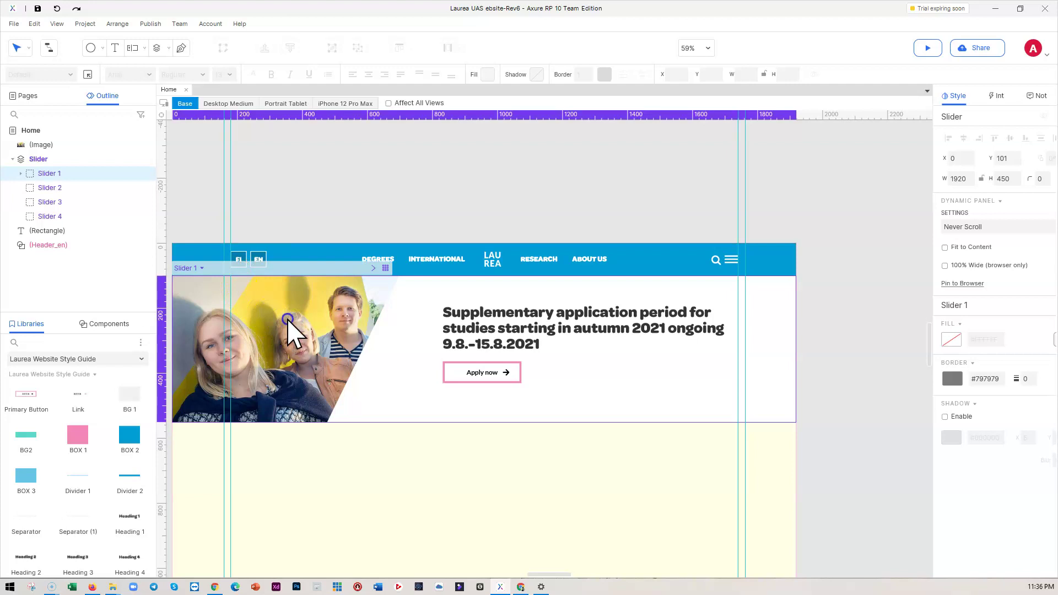
click(45, 188)
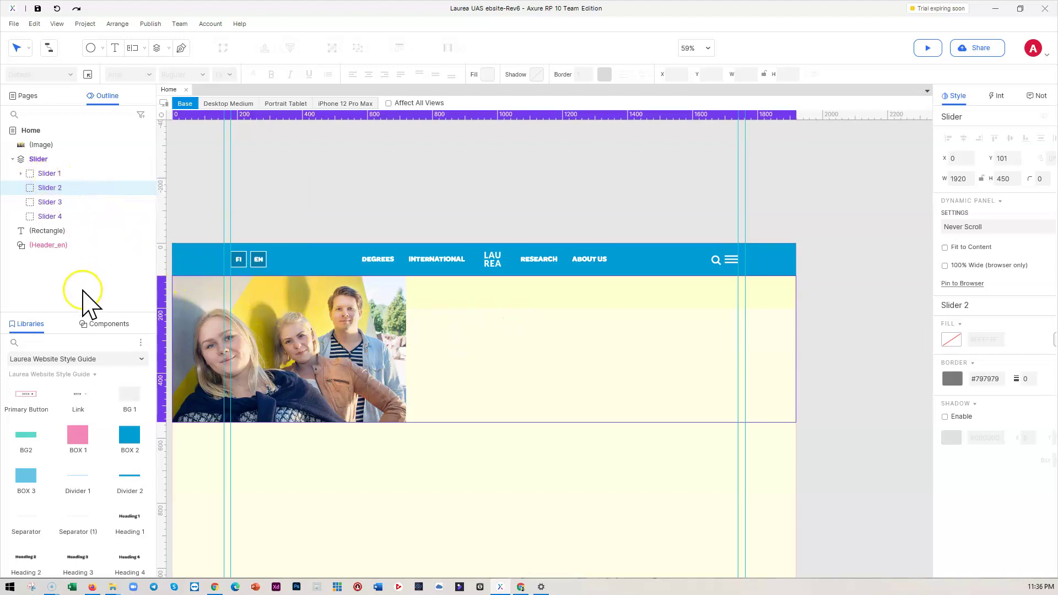
- Cut the group photo from the Home page and paste it into the Slider 1 state
click(337, 460)
click(313, 353)
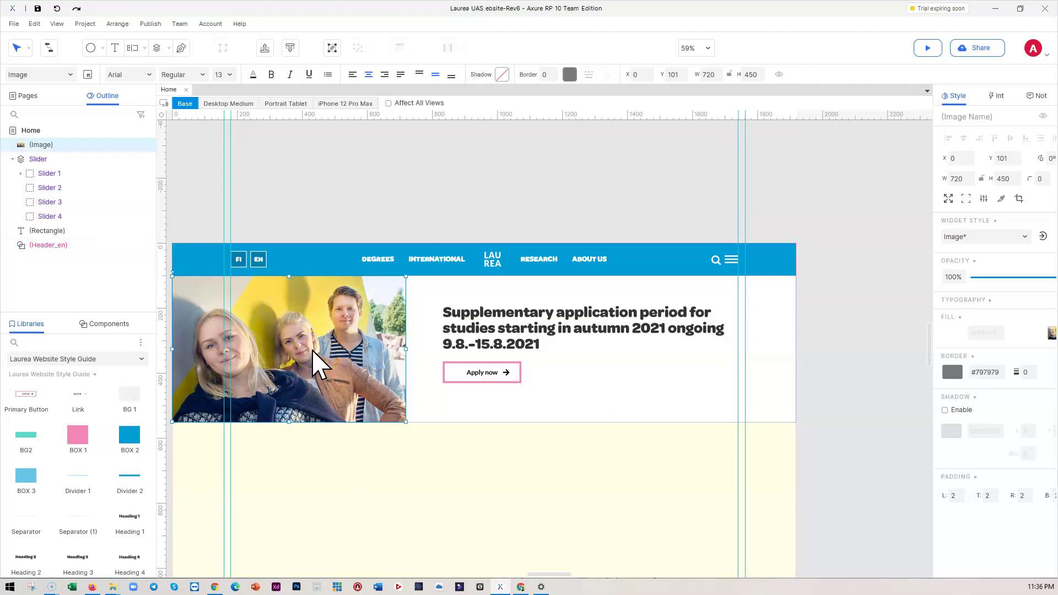
key(Delete)
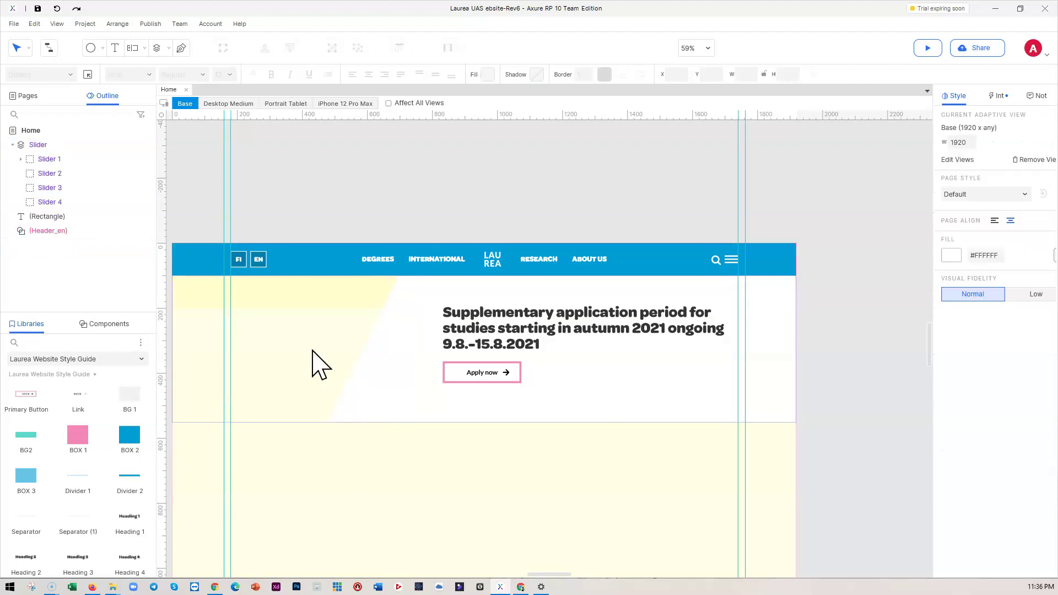
click(50, 158)
double_click(260, 331)
key(ctrl+z)
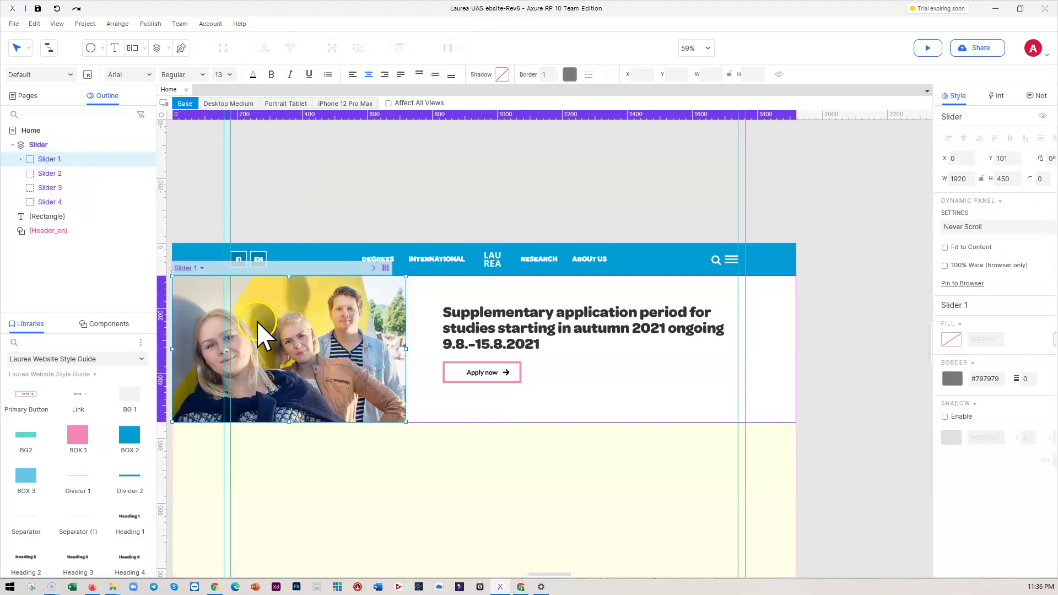
drag(495, 465, 430, 434)
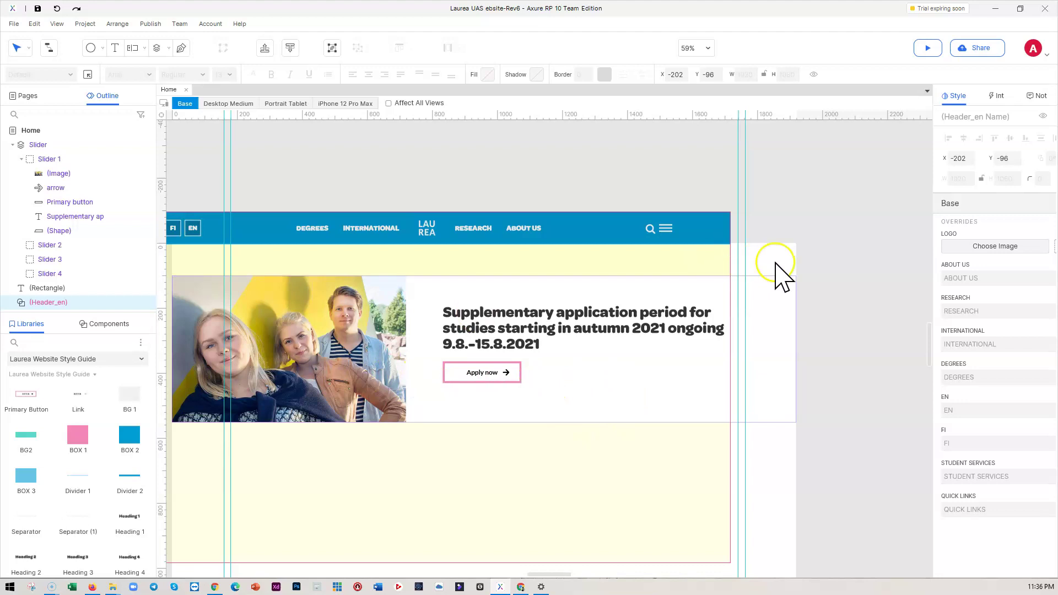
key(ctrl+z)
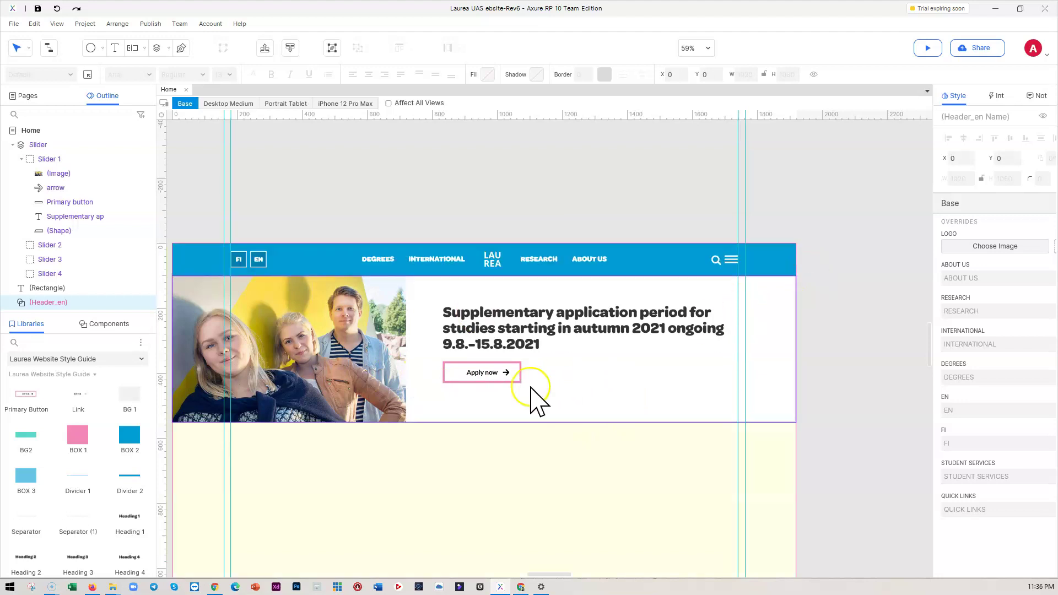
- Send the whole Slider dynamic panel to the back of the Home page
click(306, 348)
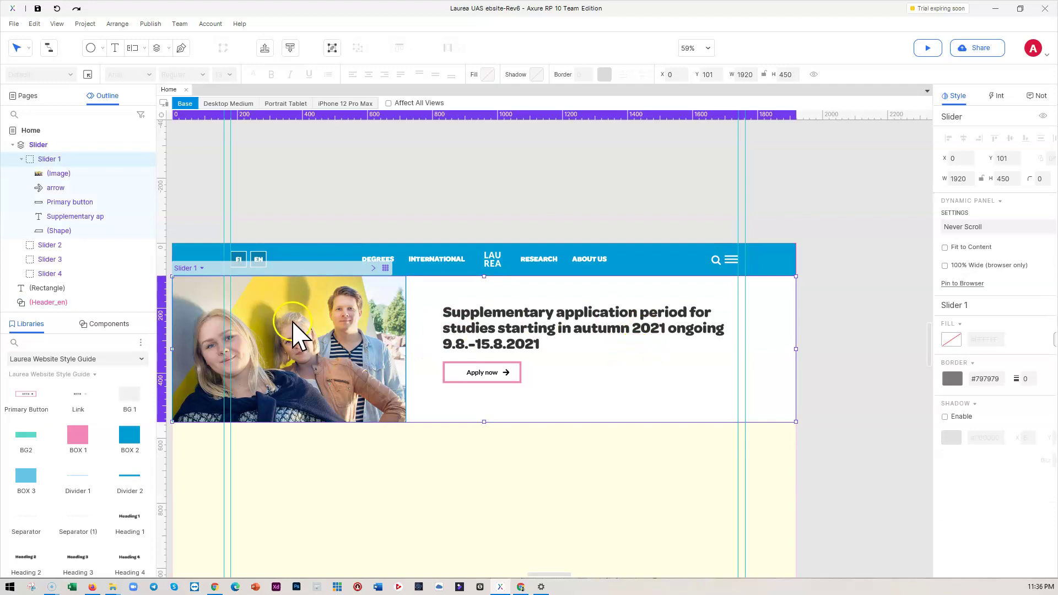
click(289, 48)
click(428, 460)
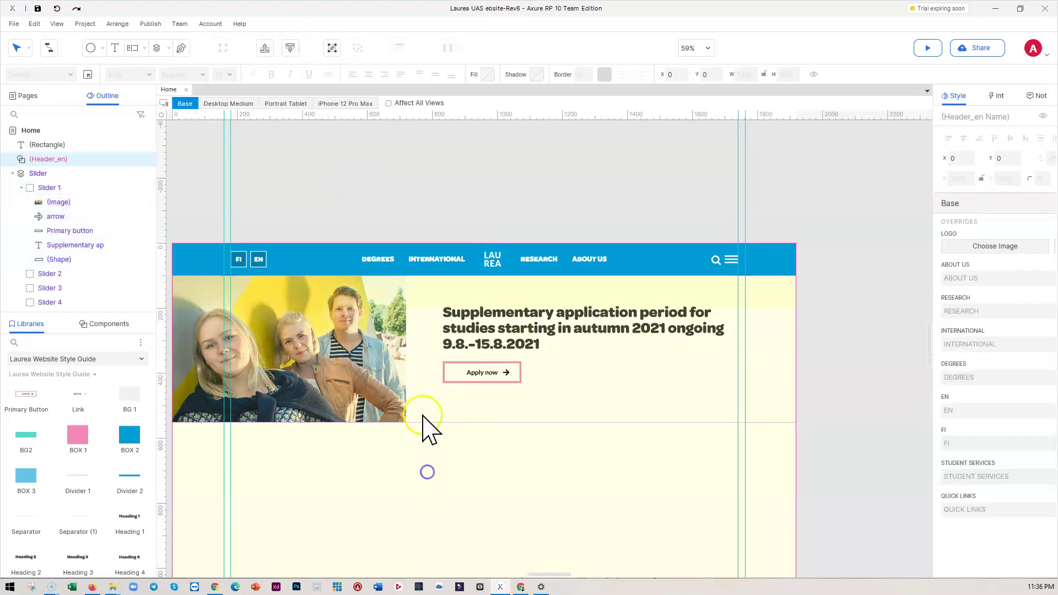
- Open the Header_en component and examine its layers, including the hidden menu content and the header background
double_click(370, 380)
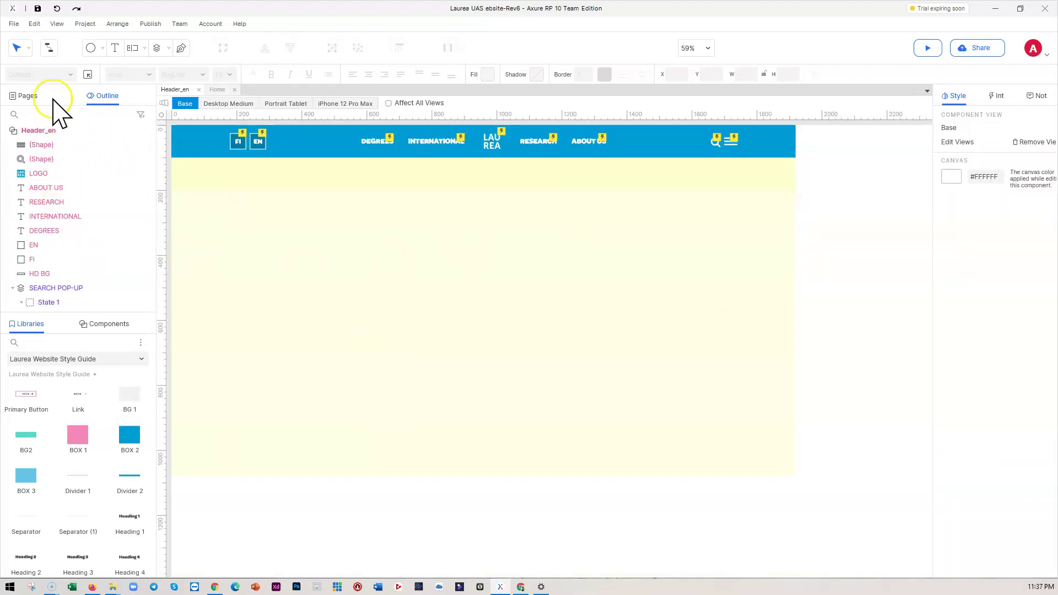
click(29, 97)
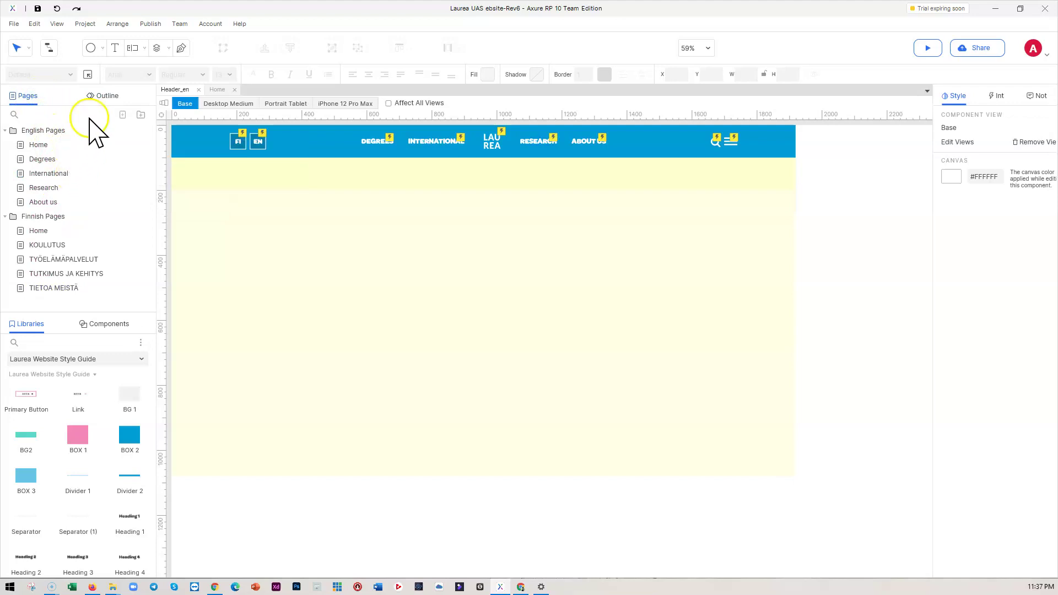
click(100, 96)
scroll(364, 309, up, 4)
scroll(391, 331, down, 2)
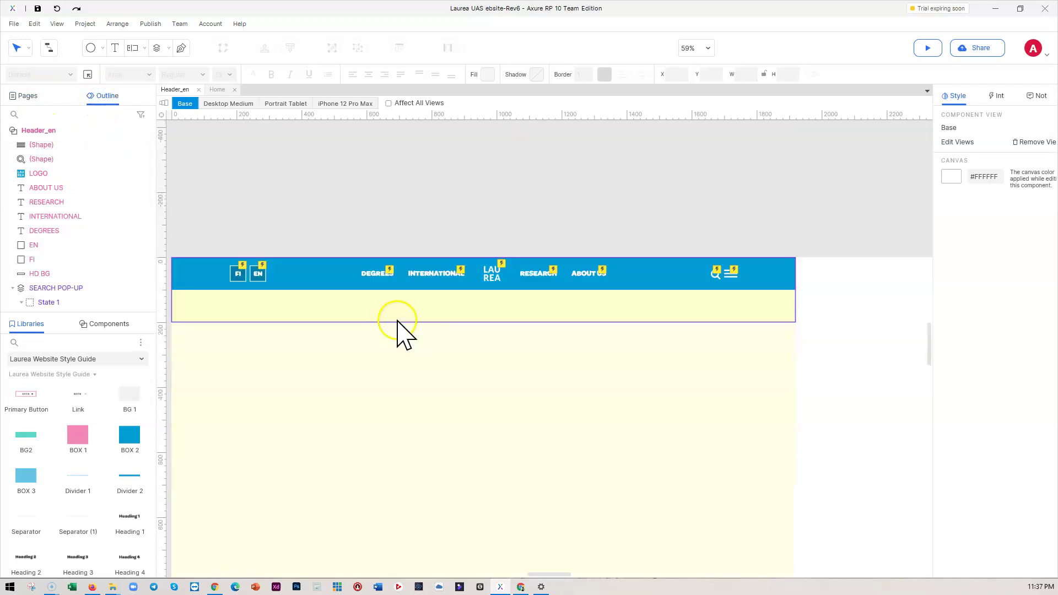
scroll(364, 358, down, 1)
double_click(384, 332)
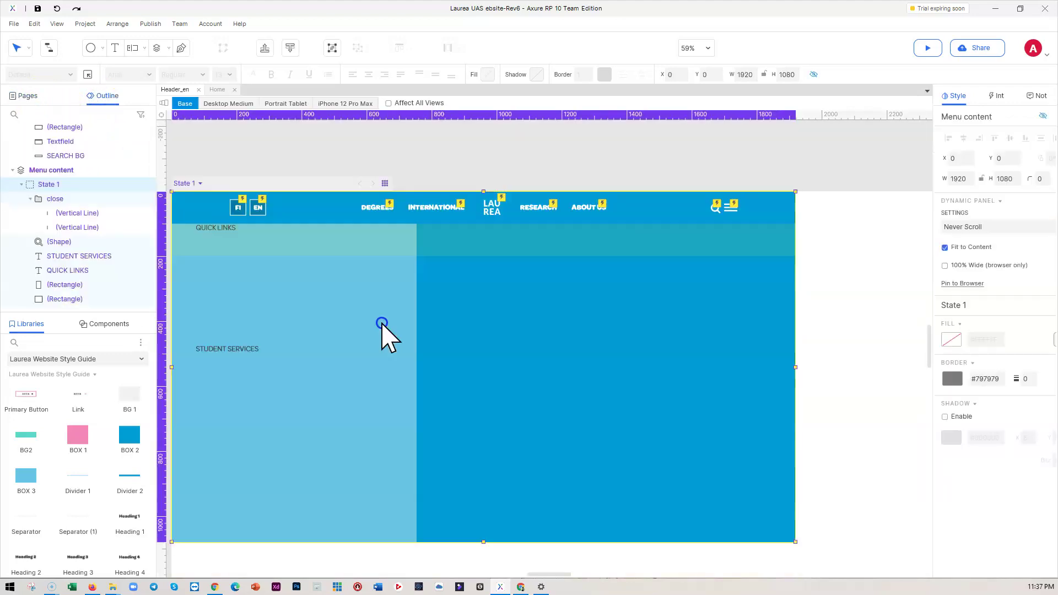
click(833, 269)
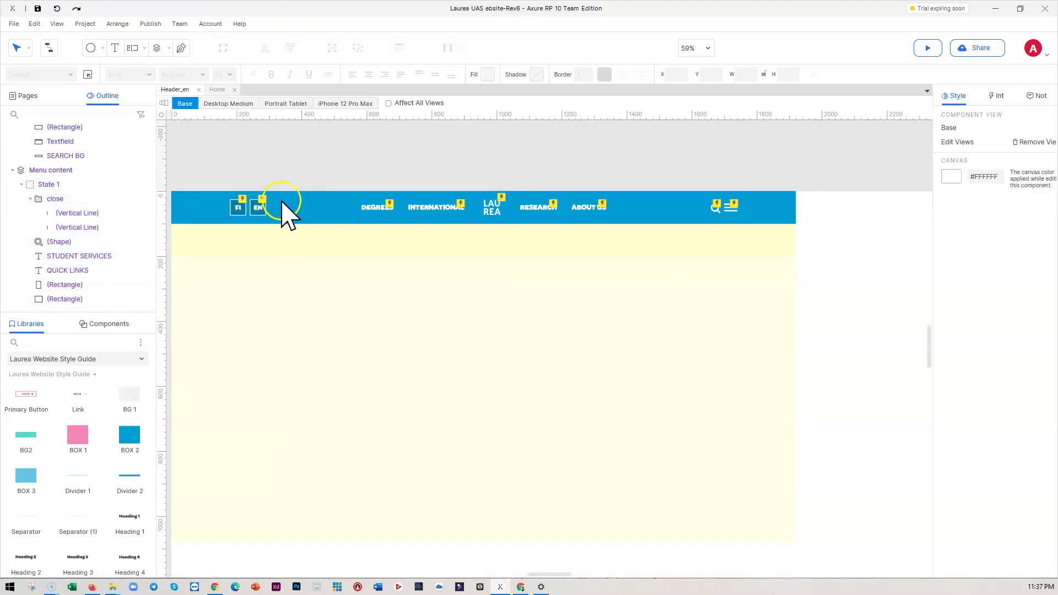
click(200, 207)
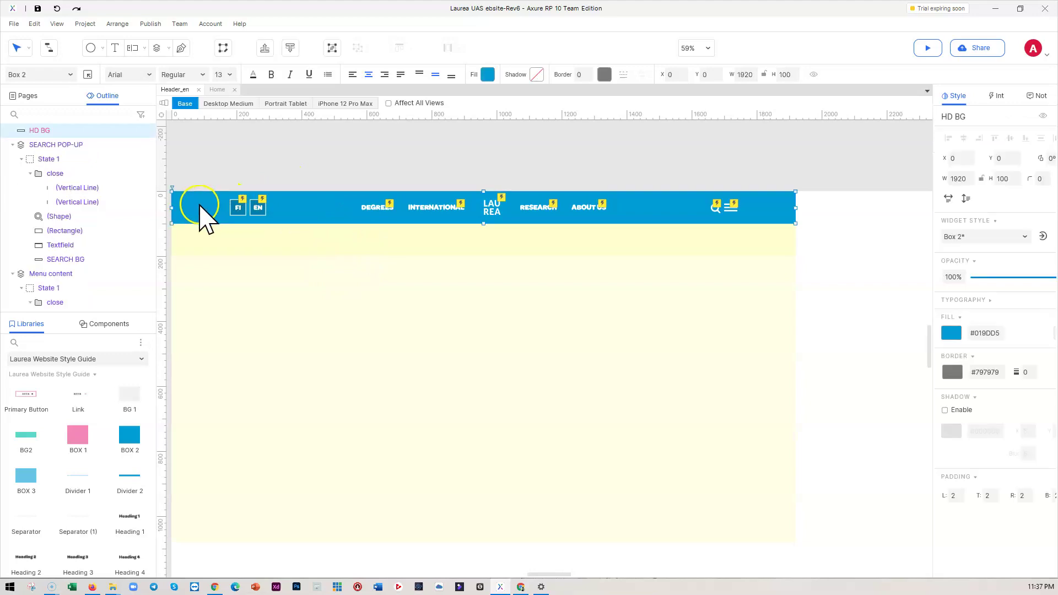
- Return to the English Home page and send the Header_en component to the back, behind the Slider panel
click(25, 95)
click(45, 144)
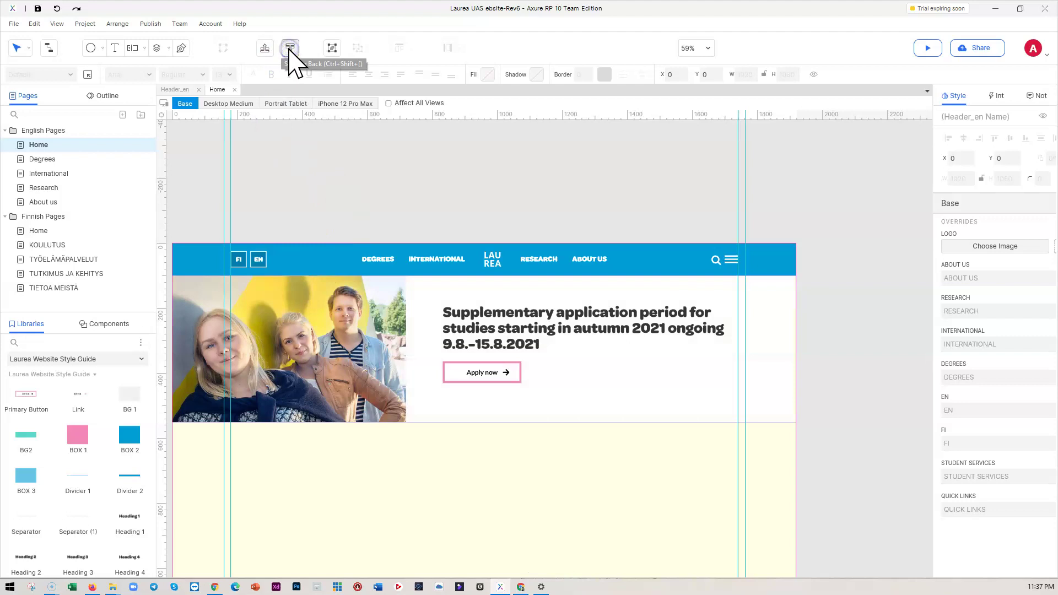
click(873, 311)
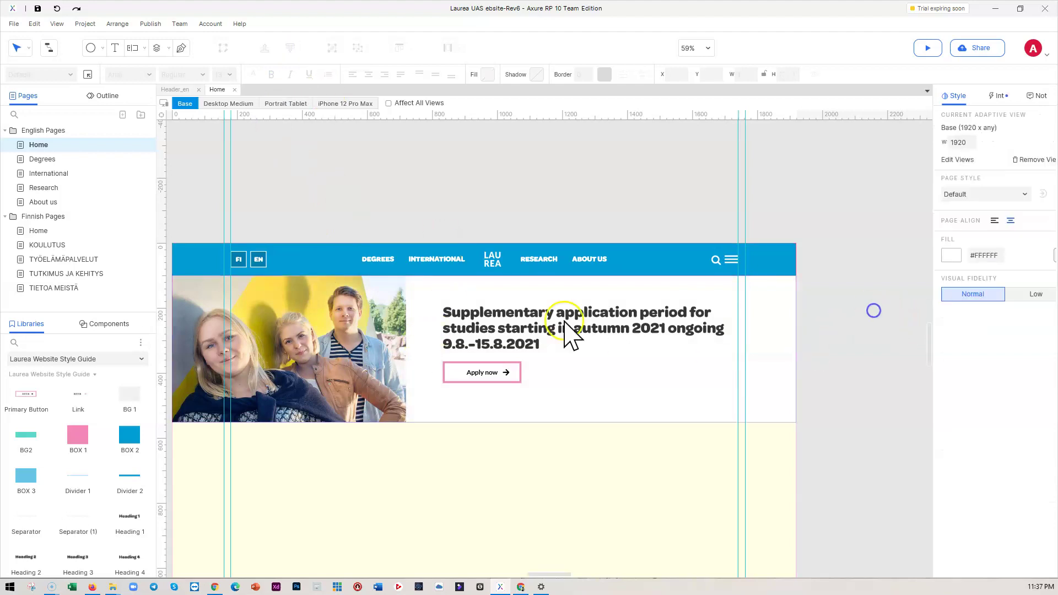
- Send the group photo to the back within the Slider 1 state, behind the slanted white panel
click(331, 336)
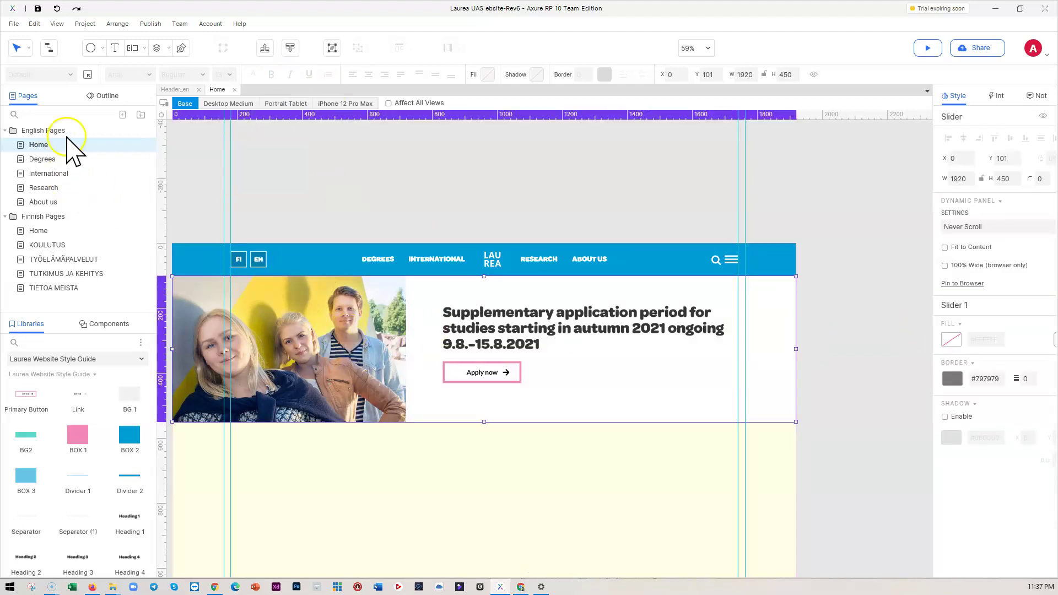
click(107, 96)
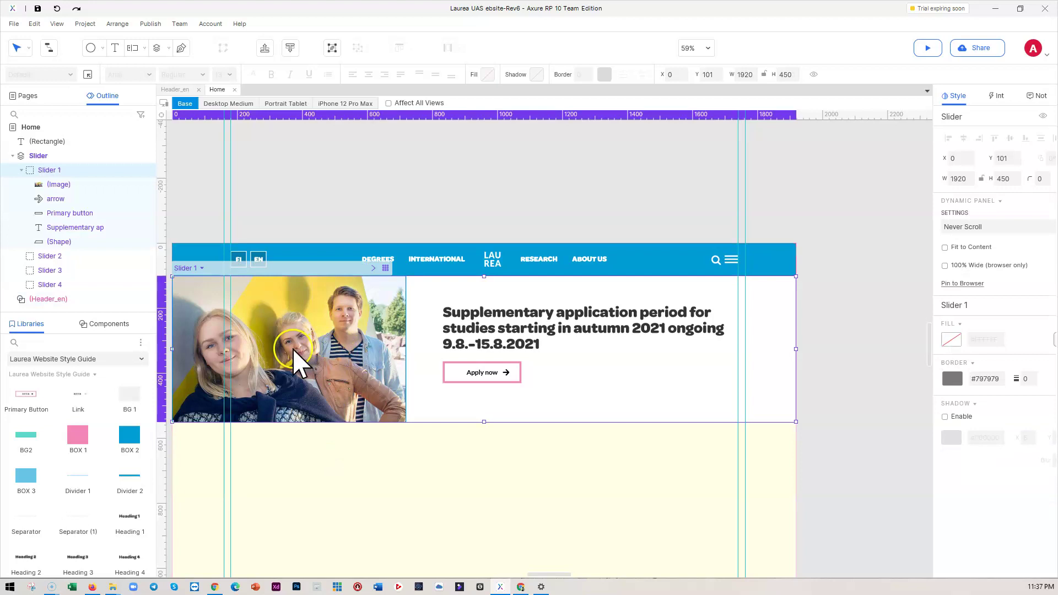
double_click(368, 334)
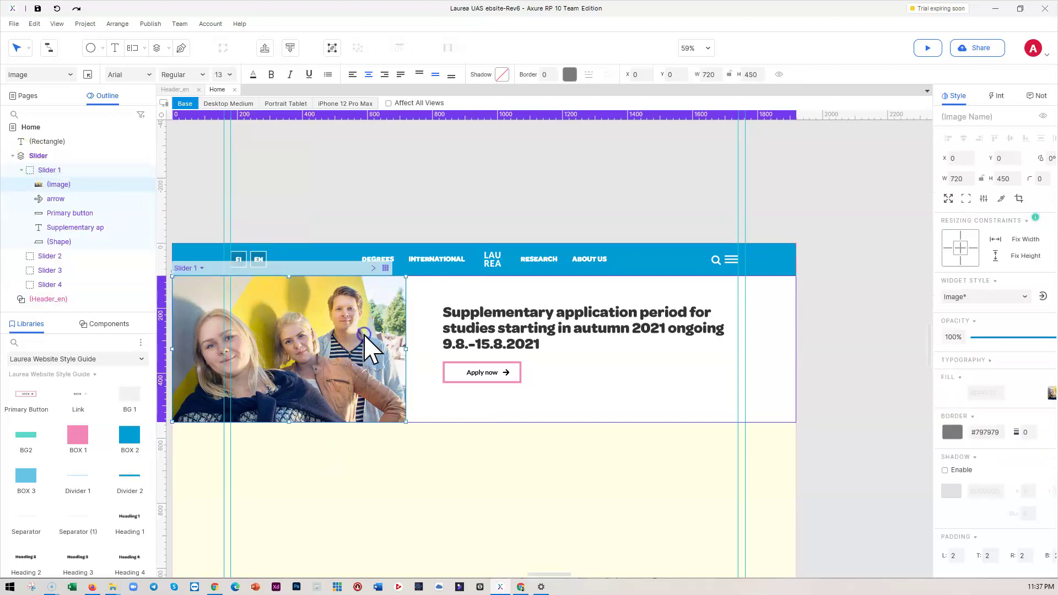
click(290, 49)
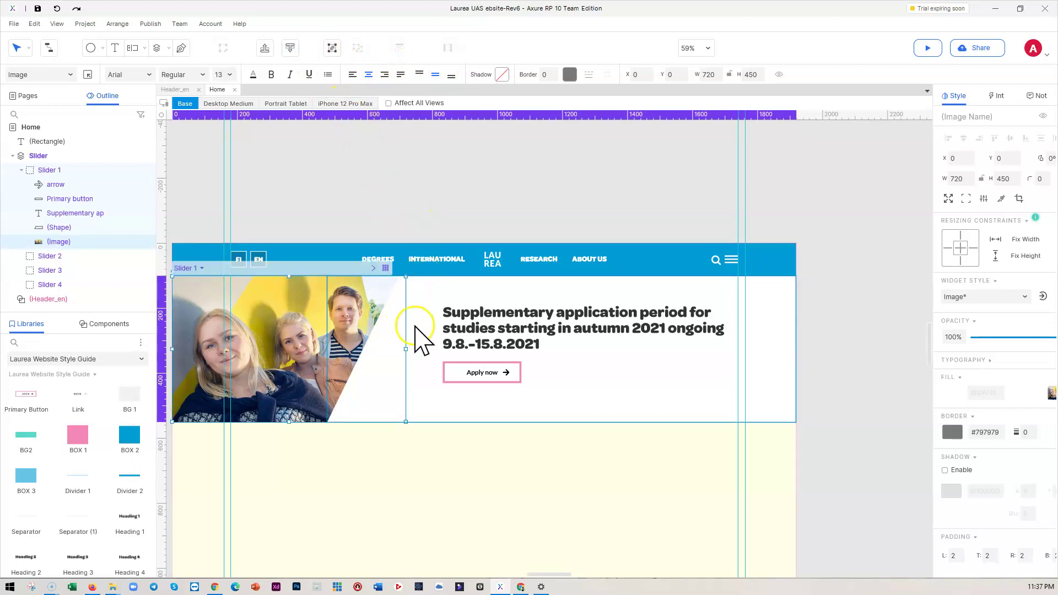
click(736, 336)
click(831, 330)
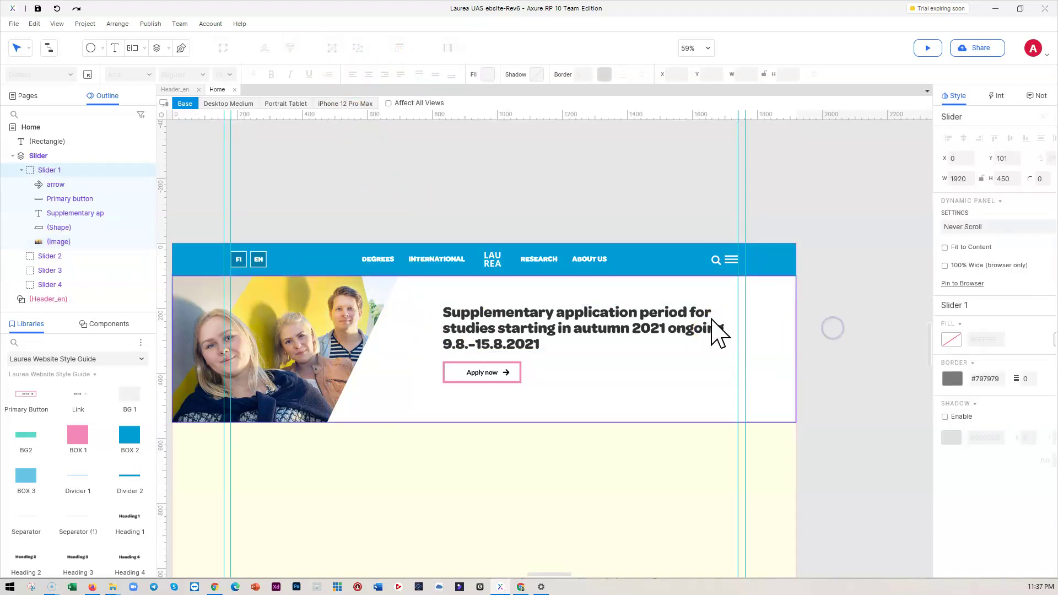
click(48, 176)
double_click(290, 310)
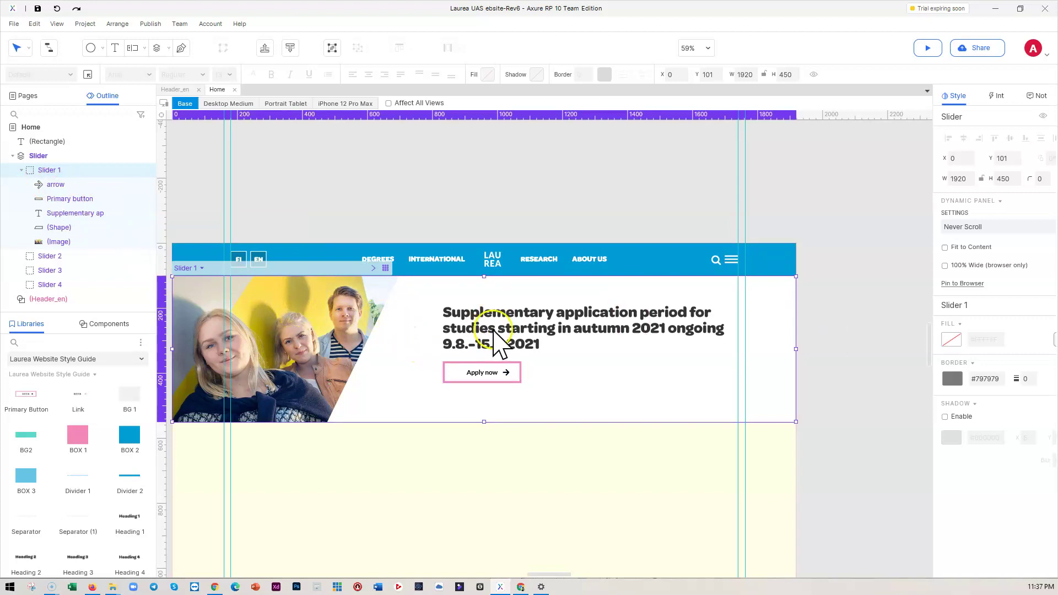
click(873, 329)
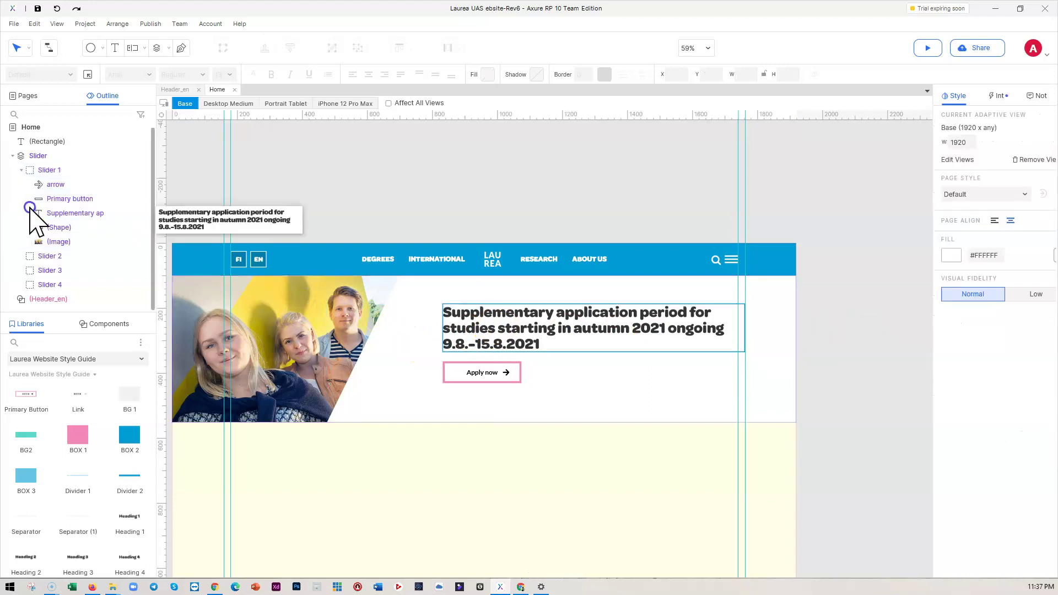
- Copy the photo, white panel, heading, button and arrow from the Slider 1 state into the empty Slider 2 state
double_click(51, 170)
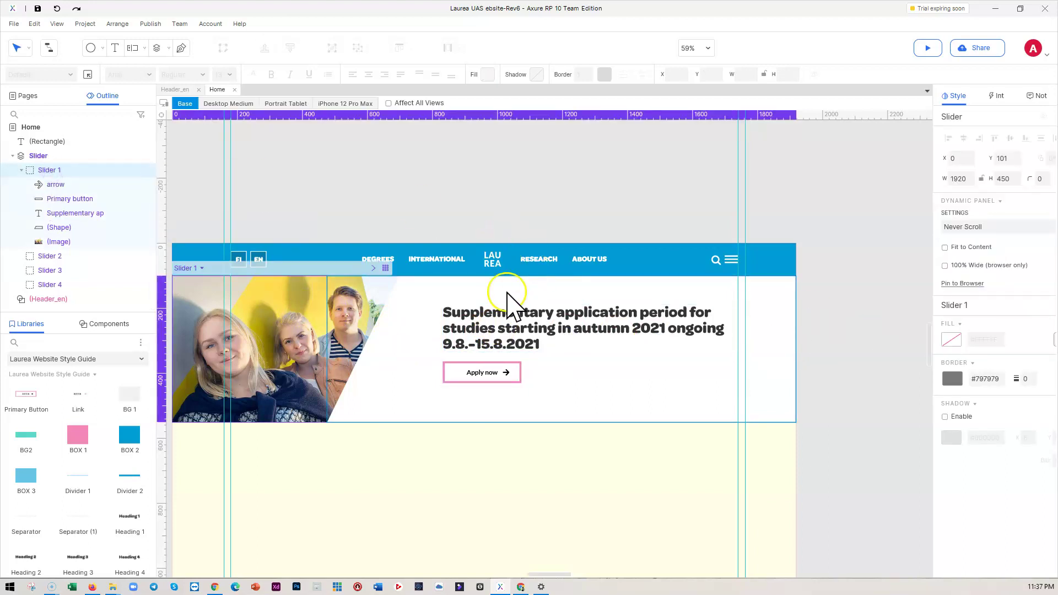
click(305, 328)
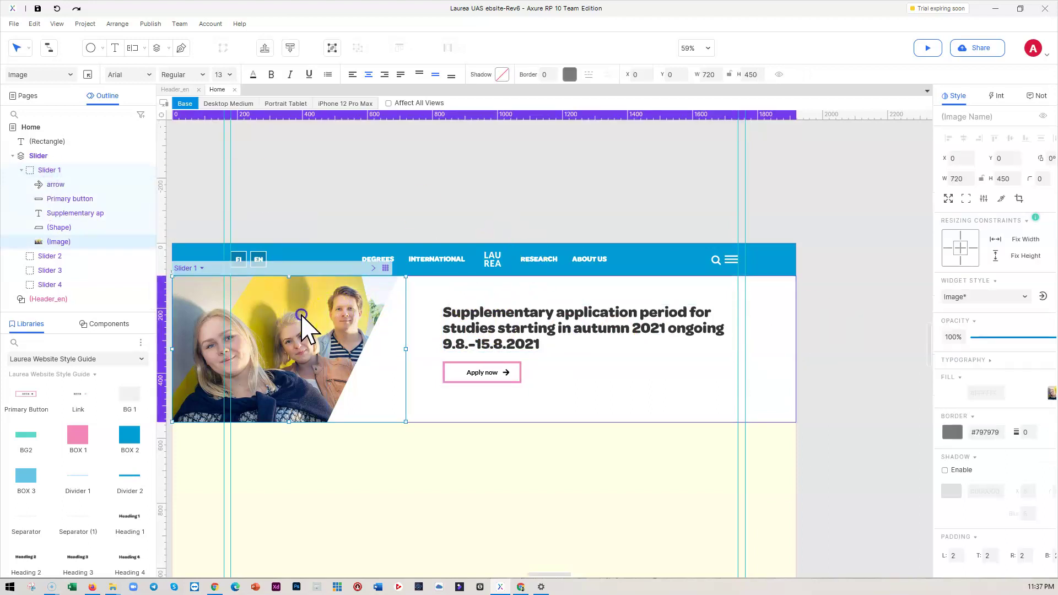
shift+click(417, 311)
shift+click(483, 319)
shift+click(482, 370)
shift+click(507, 374)
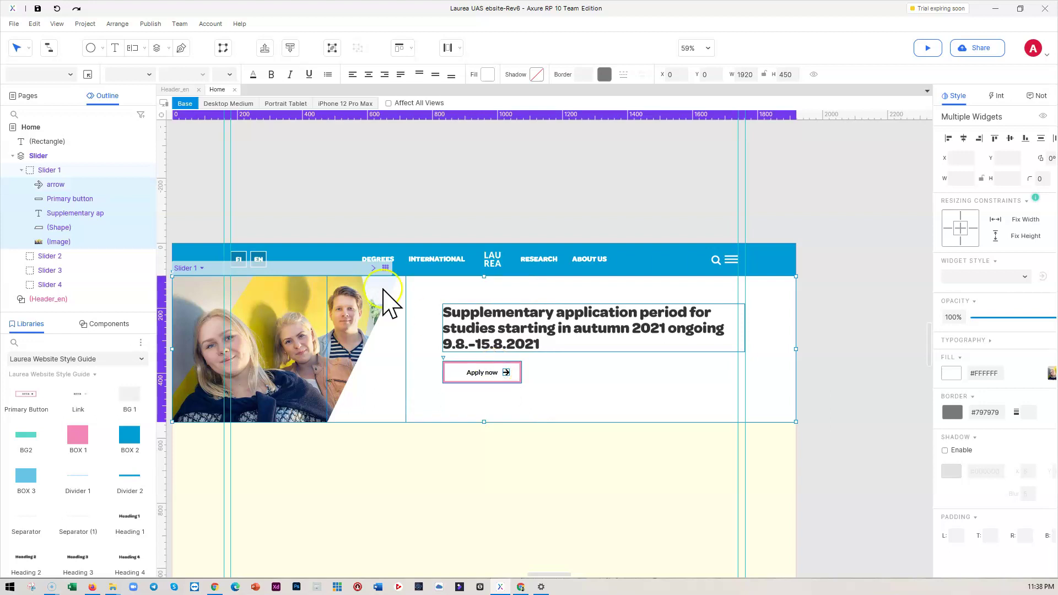
click(21, 172)
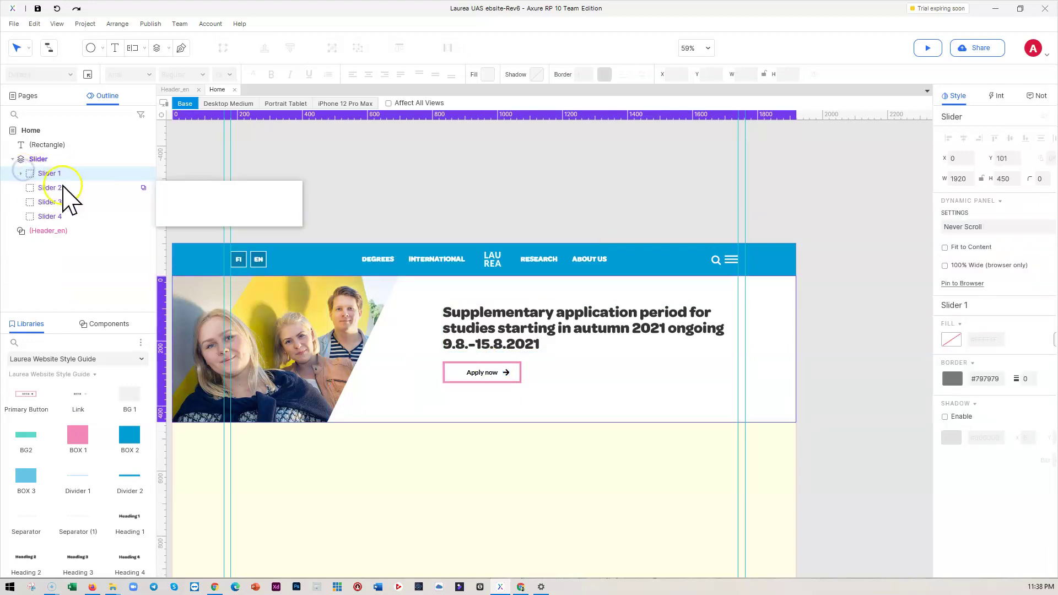
click(54, 188)
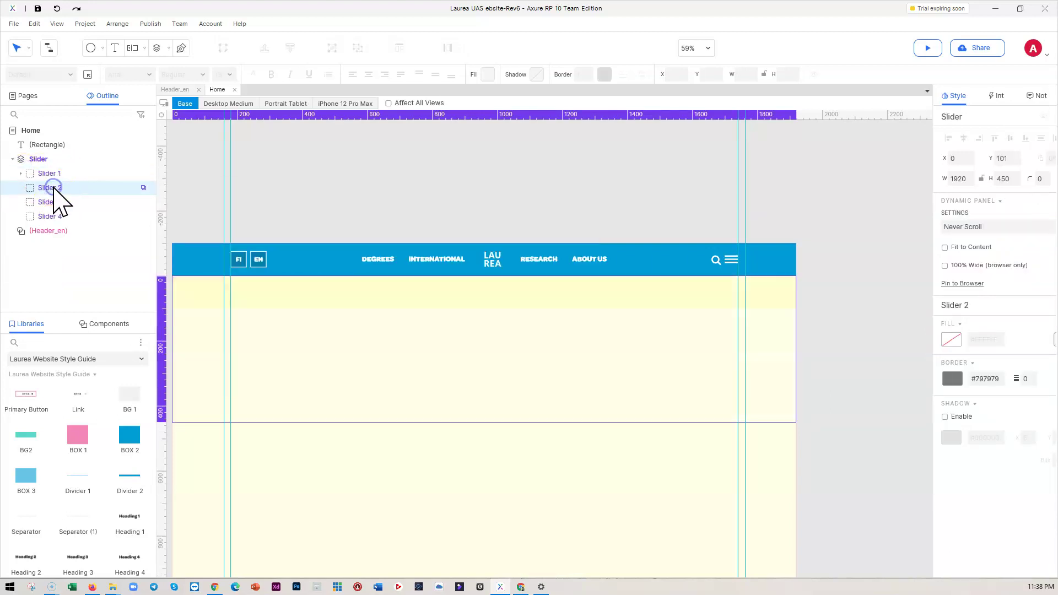
click(356, 364)
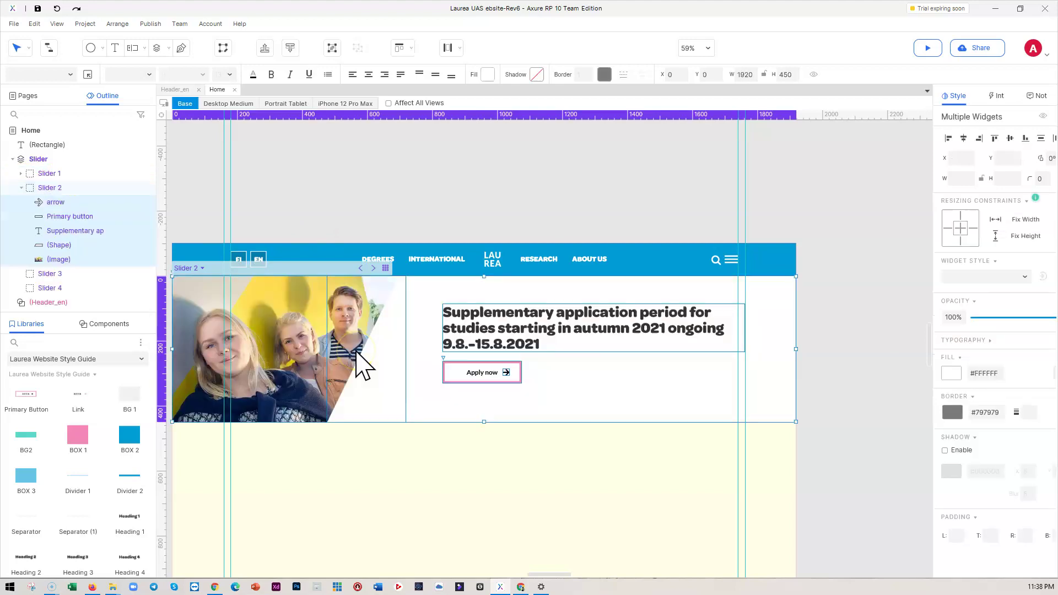
click(252, 327)
double_click(266, 328)
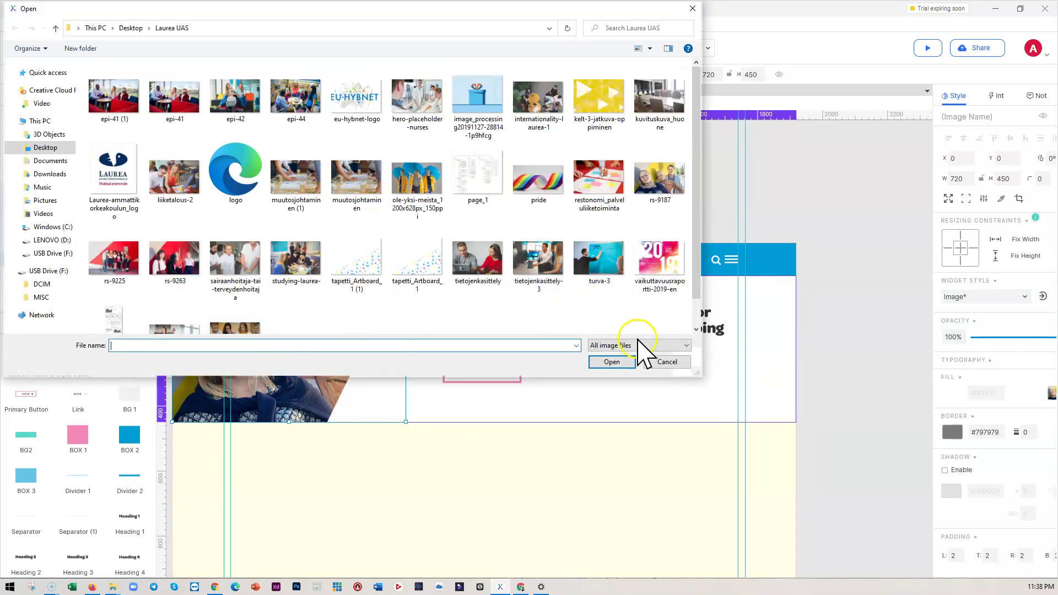
click(667, 363)
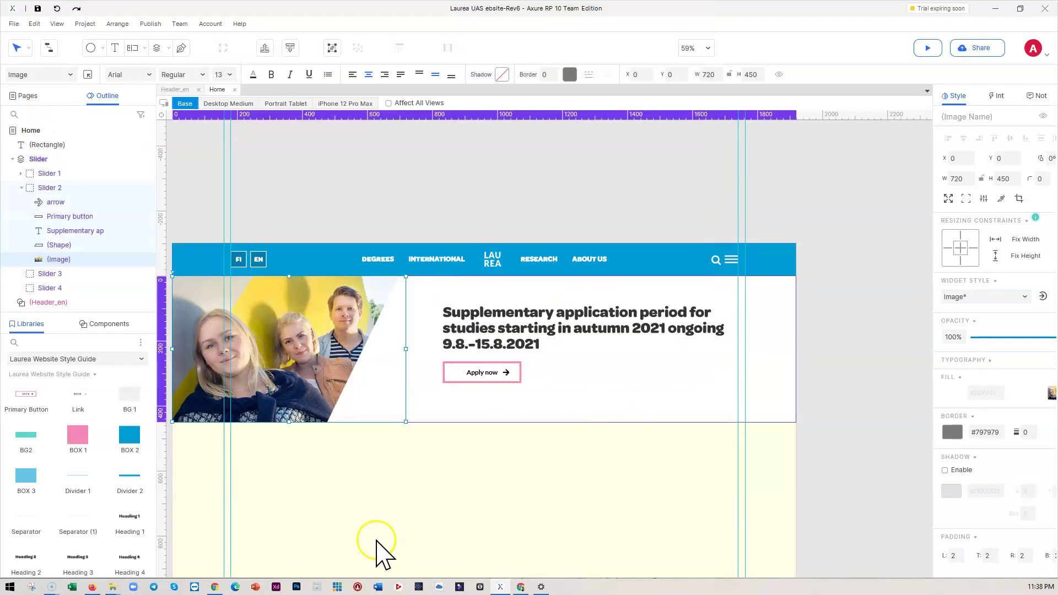
- Check the Master's degree slide on the live site in Chrome and replace the Slider 2 photo with yamk-2
click(216, 587)
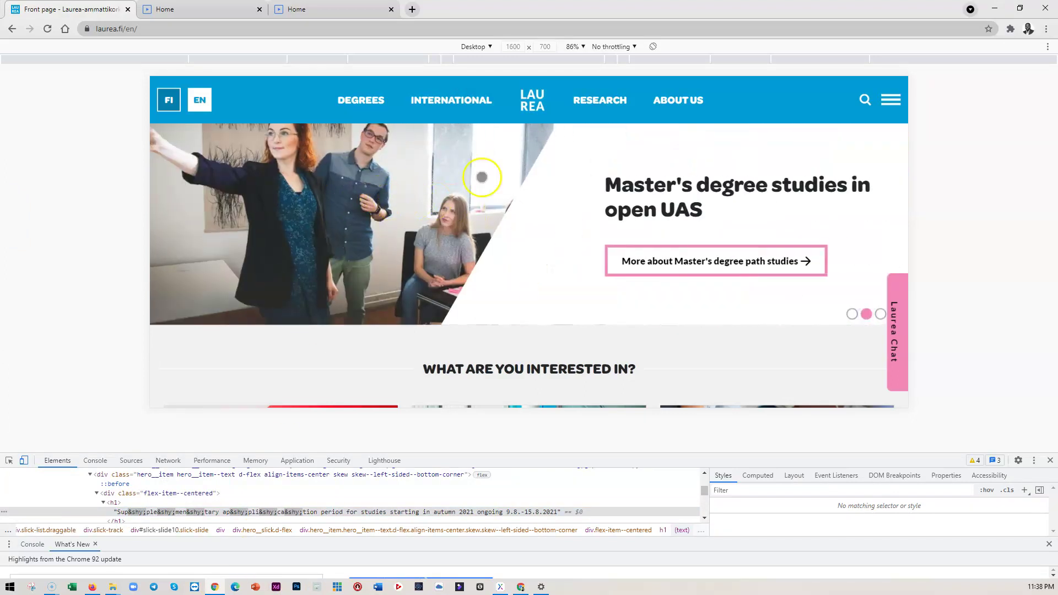
click(995, 8)
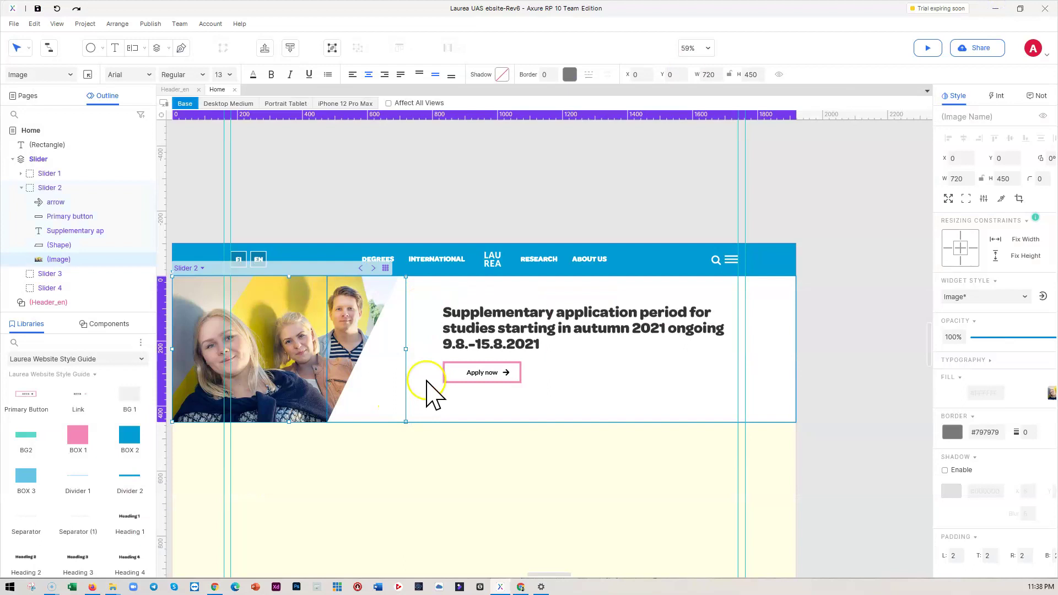
double_click(270, 322)
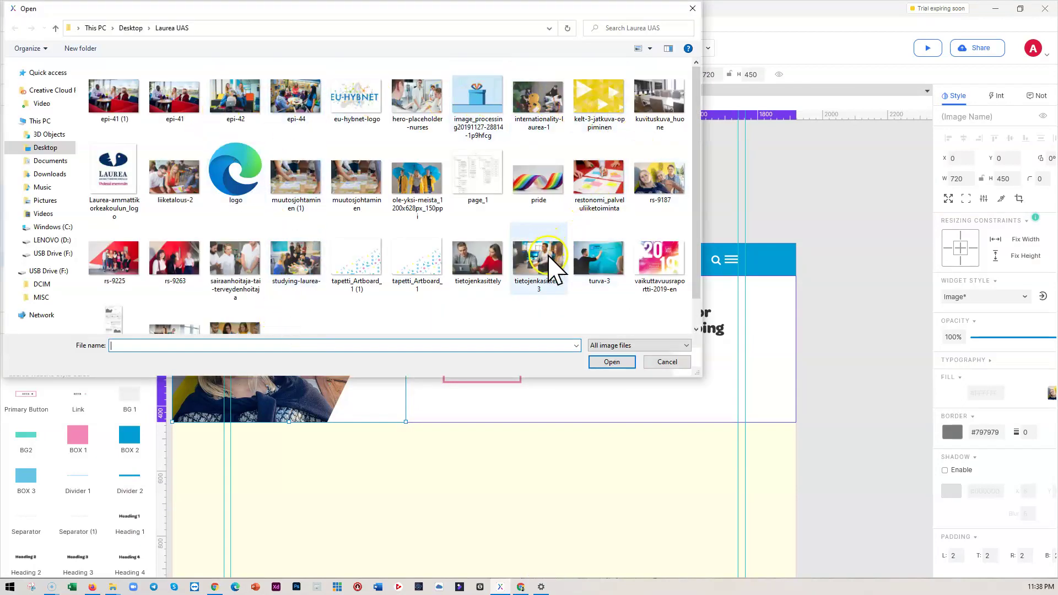
scroll(296, 264, down, 1)
click(175, 303)
click(595, 363)
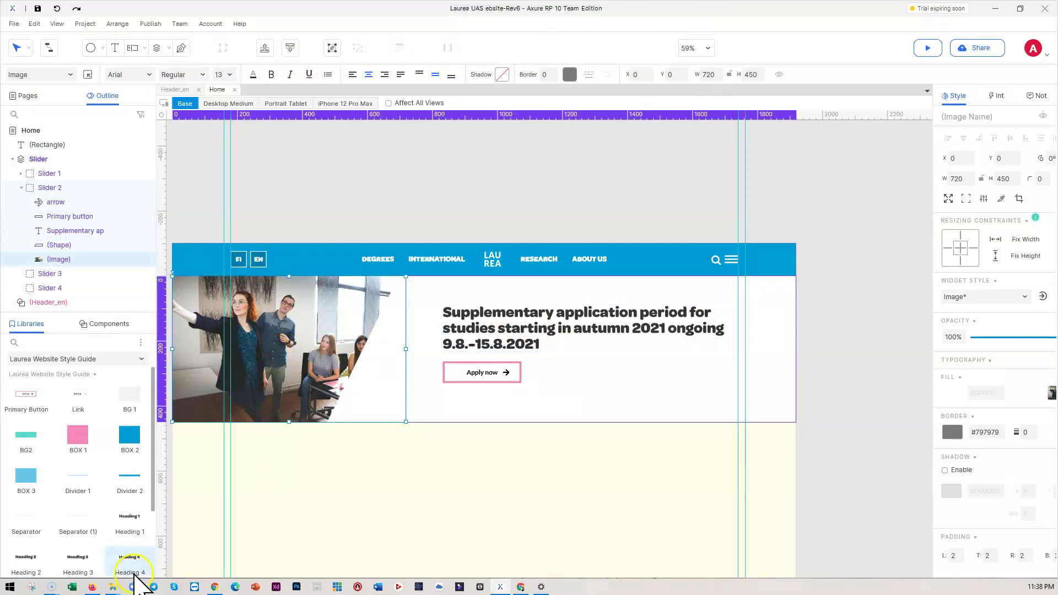
- Paste the copied slide content into the empty Slider 3 and Slider 4 states
click(22, 188)
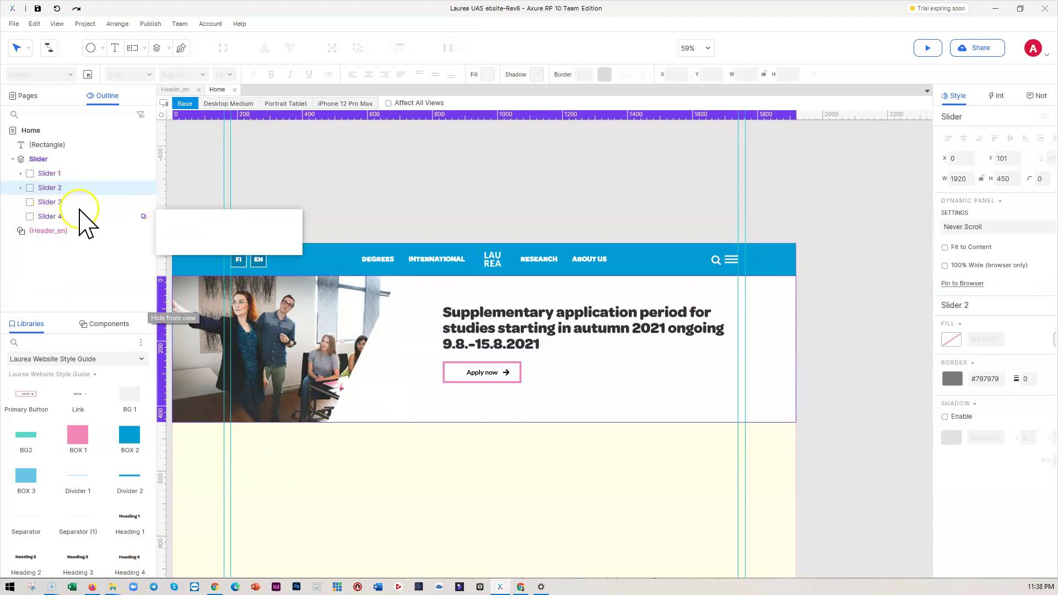
click(52, 203)
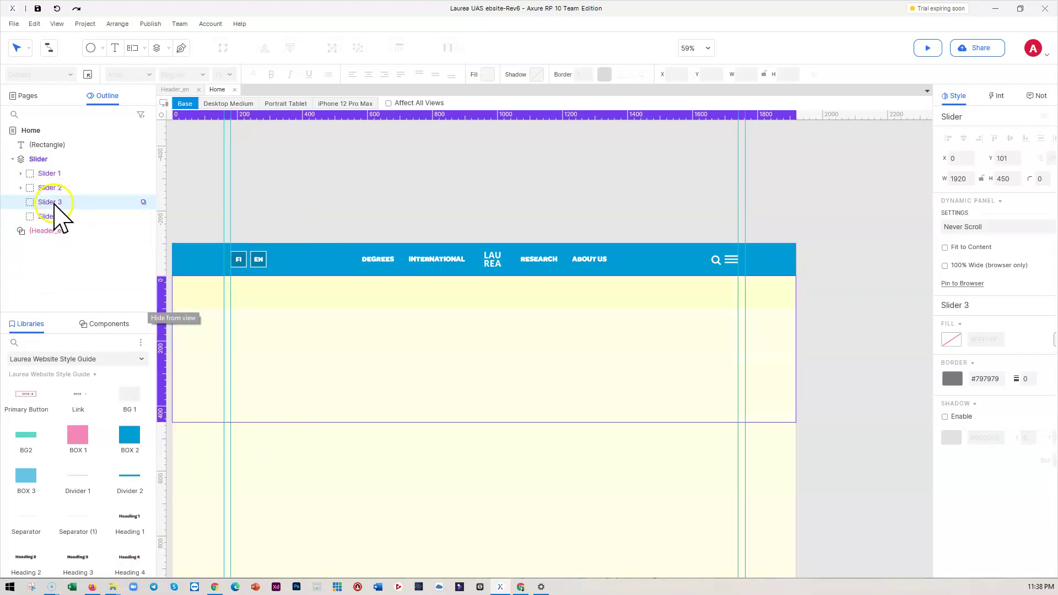
double_click(432, 368)
key(ctrl+a)
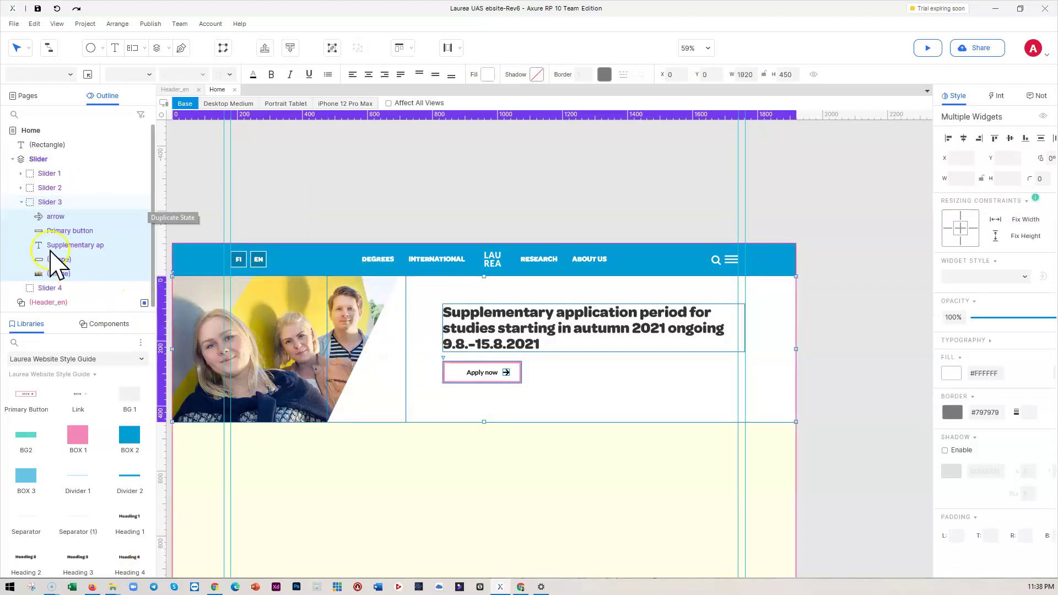
click(21, 202)
click(49, 216)
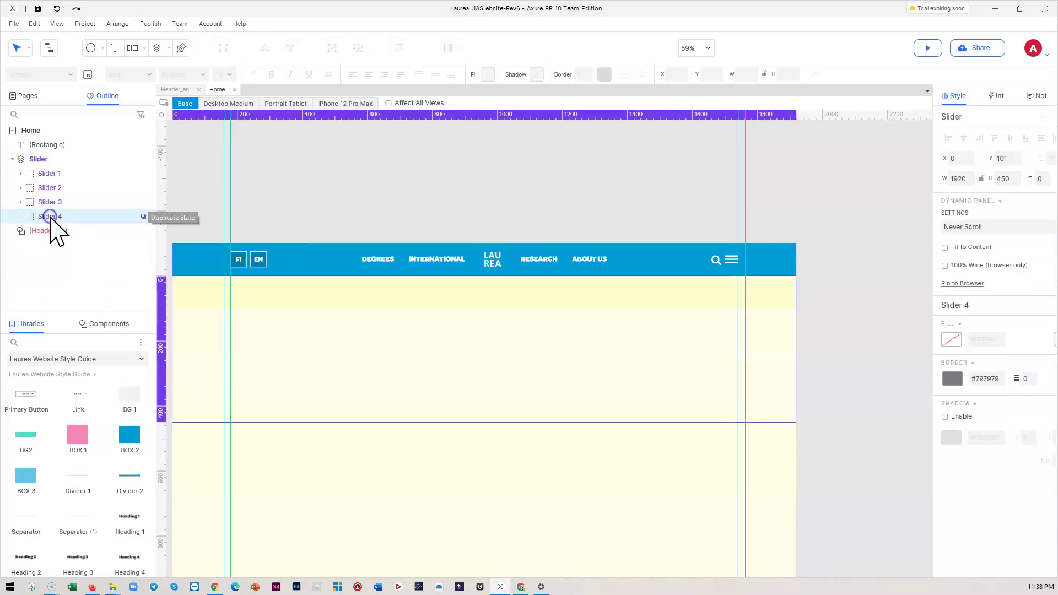
key(ctrl+v)
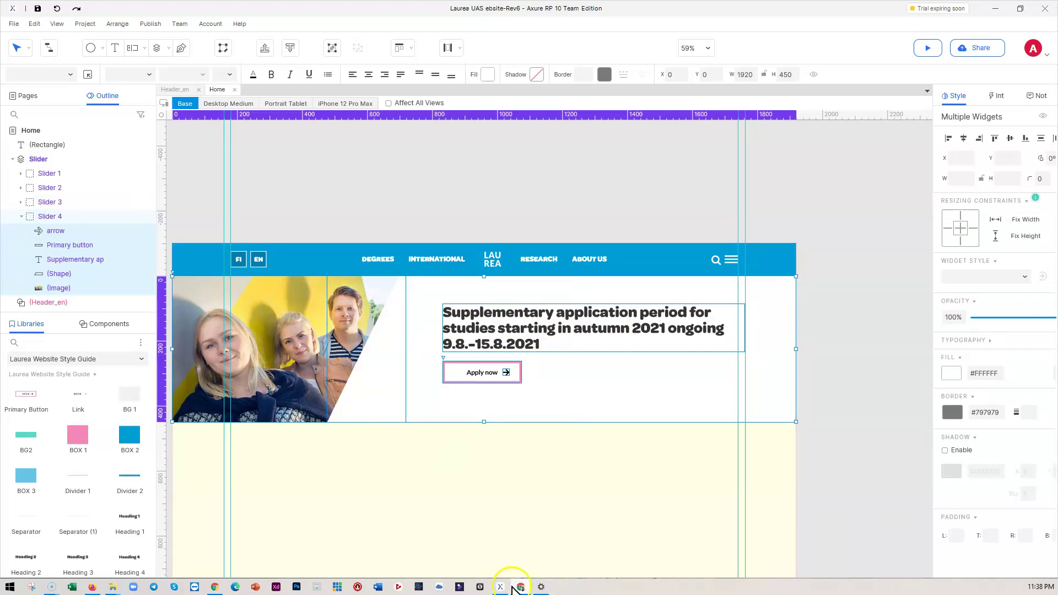
- Review the third and fourth hero slides on the live site in Chrome, and replace the Slider 4 photo with ole-yksi-meista_1200x628px_150ppi
click(206, 590)
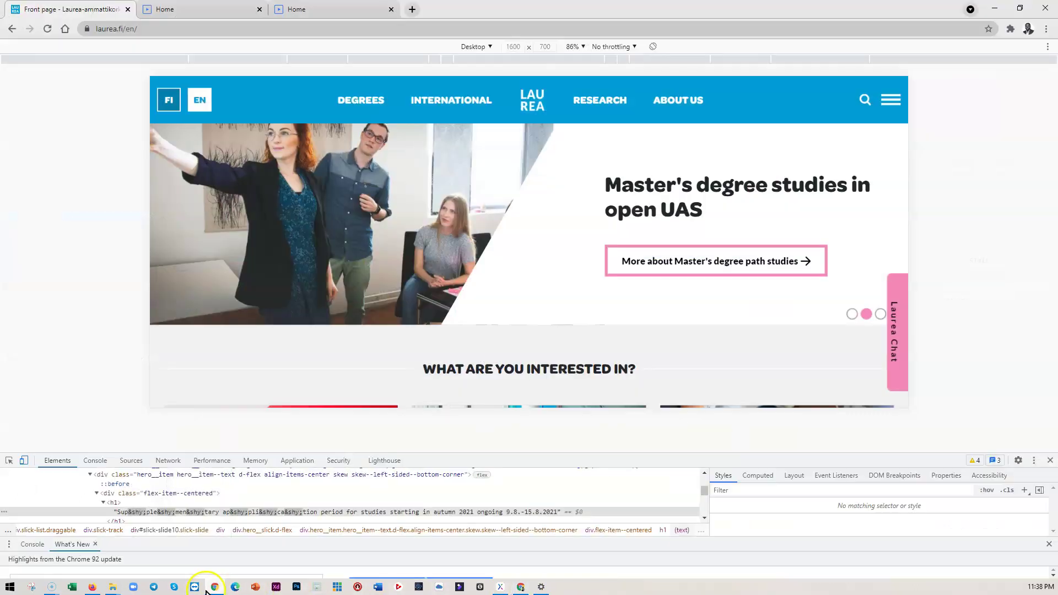
click(1051, 461)
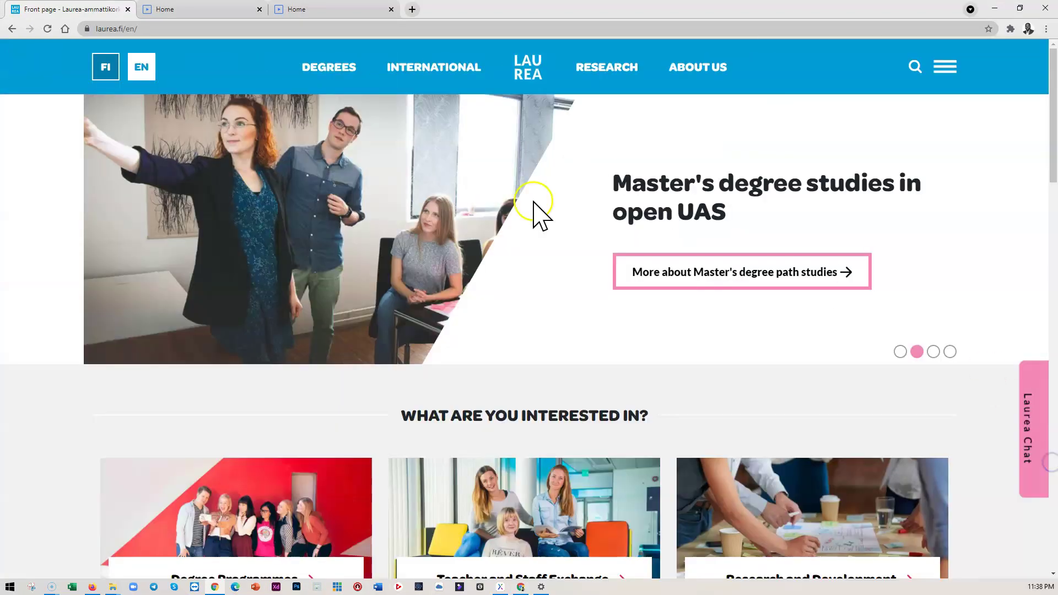
click(933, 351)
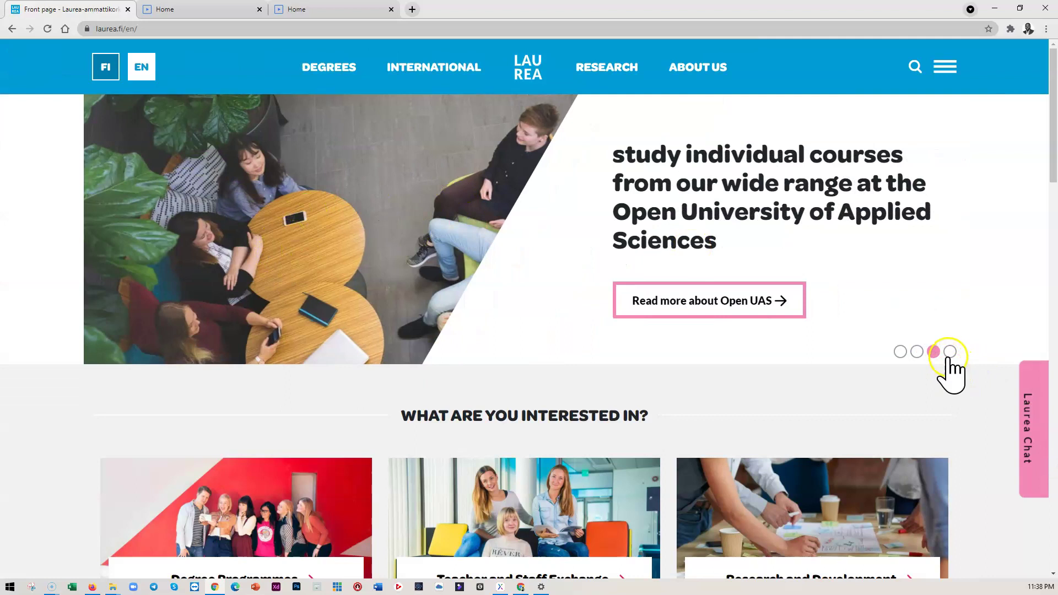
click(948, 352)
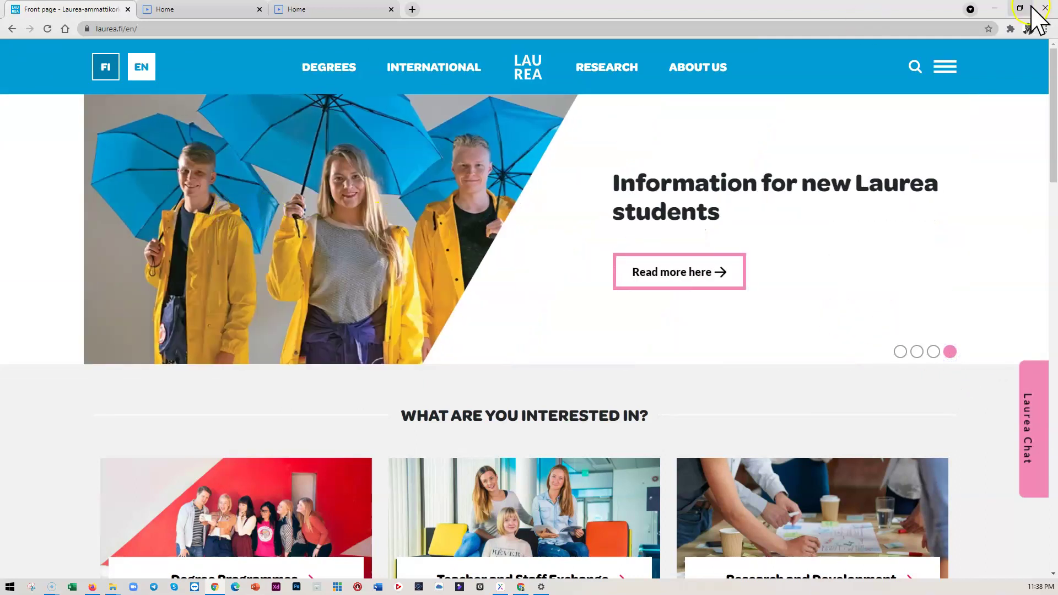
click(994, 8)
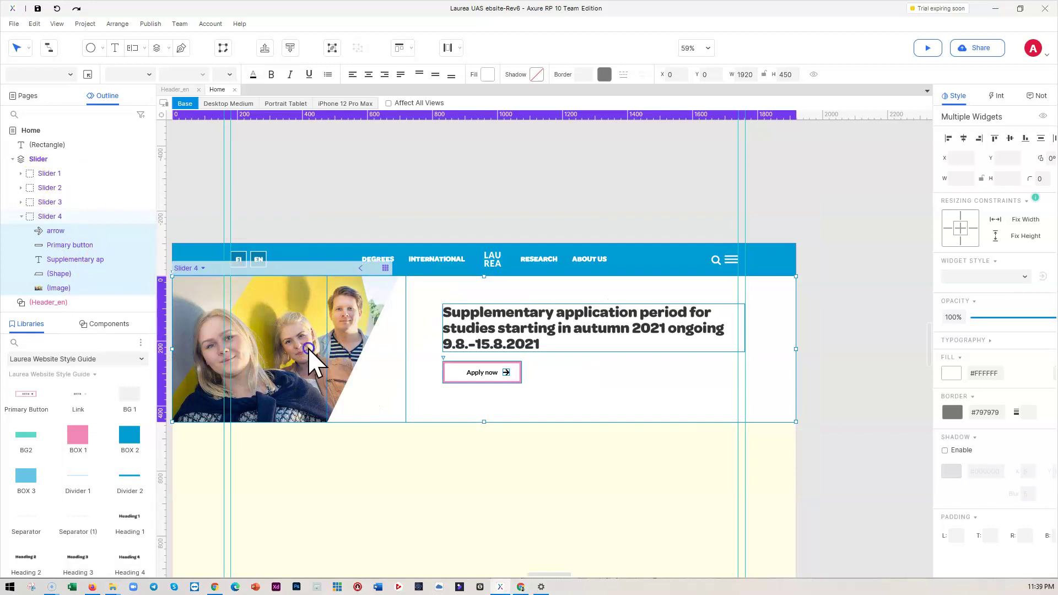
double_click(310, 360)
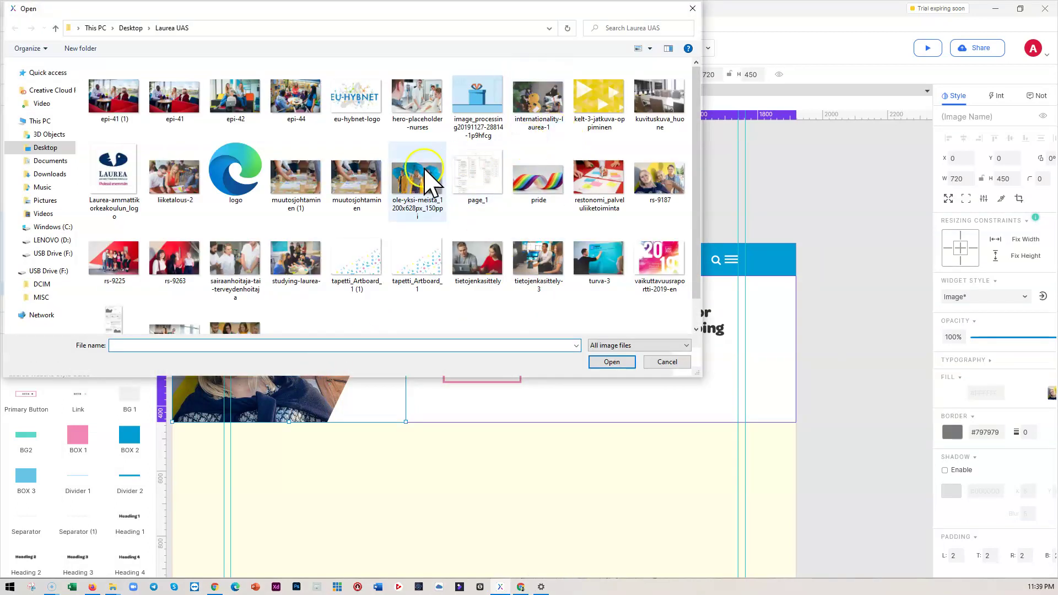
click(420, 190)
click(606, 363)
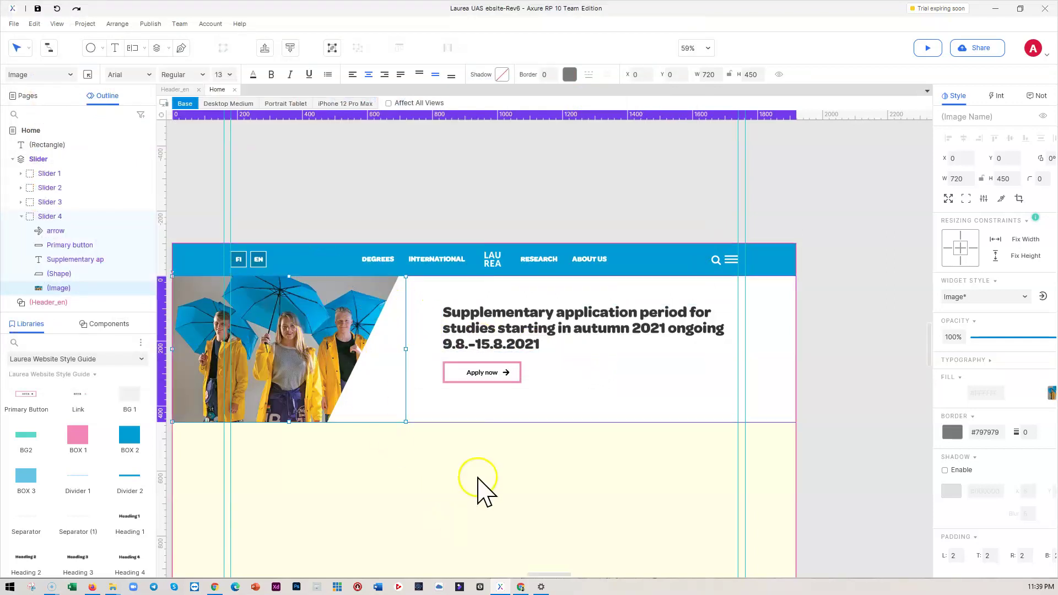
- Replace the photo in the Slider 3 state with the internationality-laurea-1 image
click(57, 202)
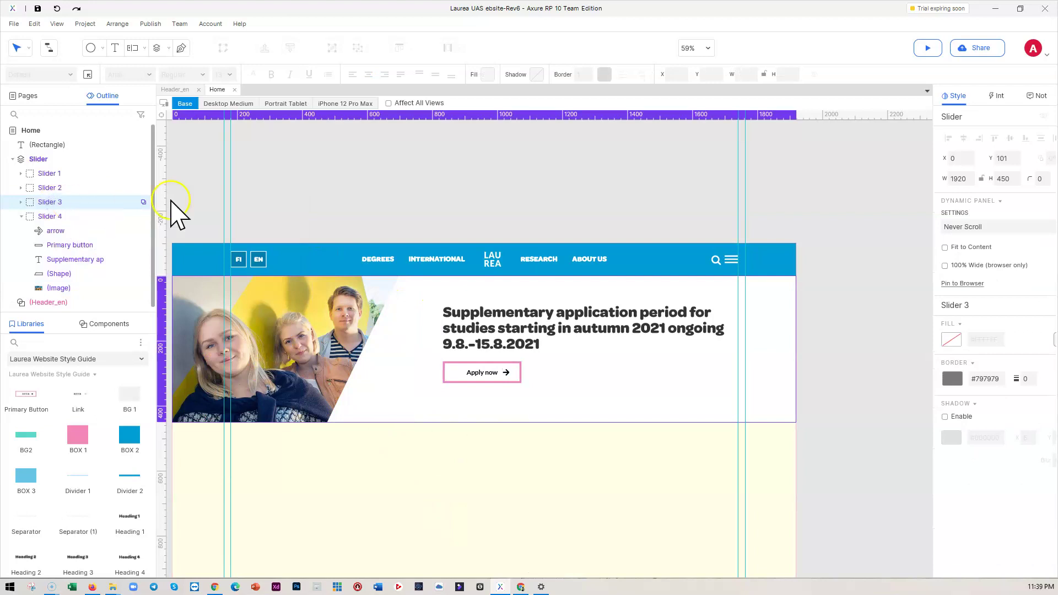
double_click(354, 319)
click(298, 347)
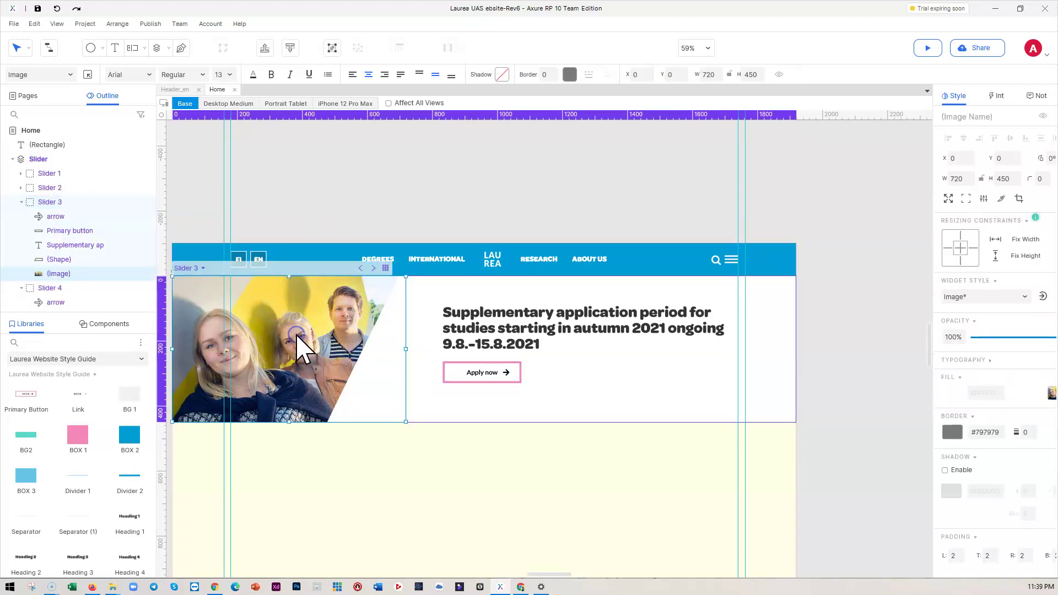
double_click(297, 335)
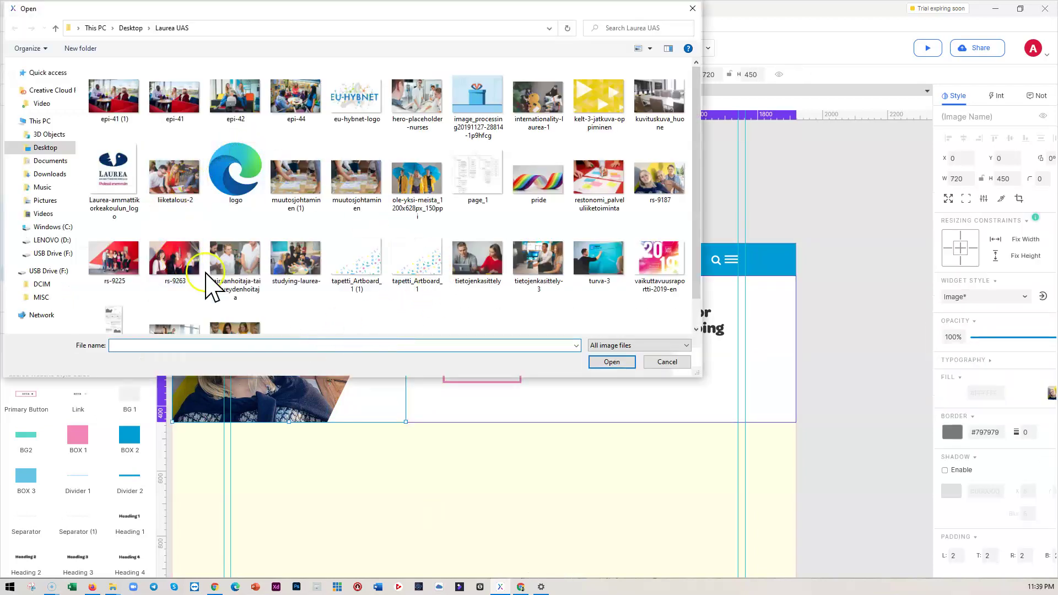
scroll(306, 284, down, 1)
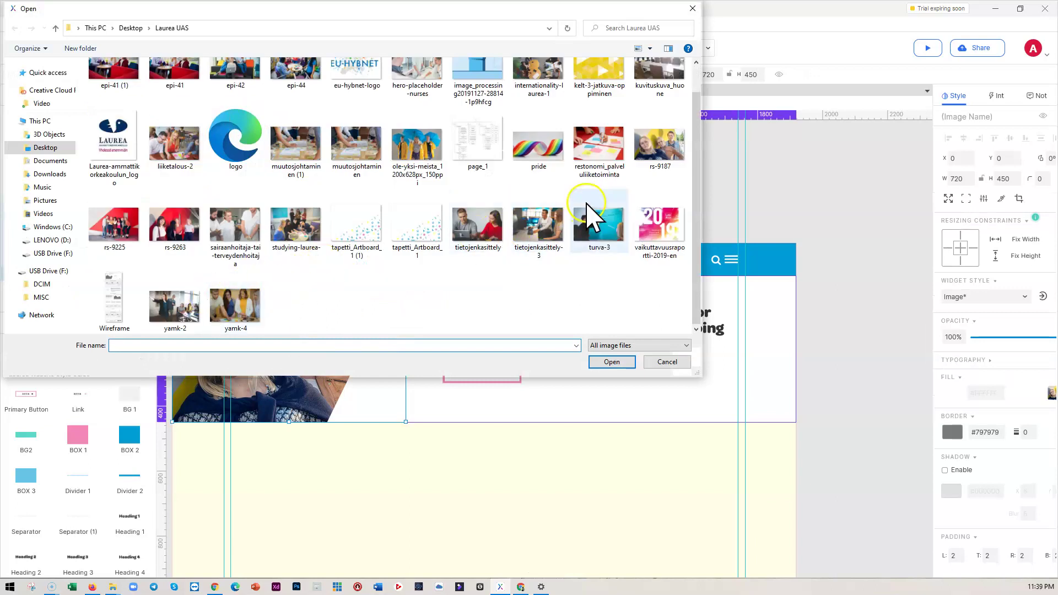
scroll(567, 246, up, 1)
click(538, 101)
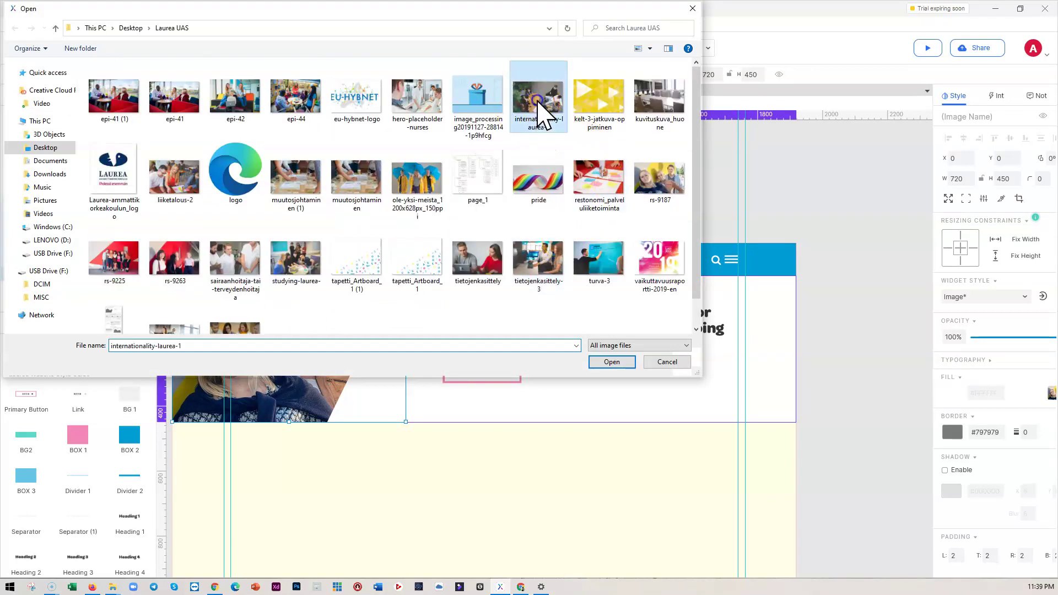
click(620, 359)
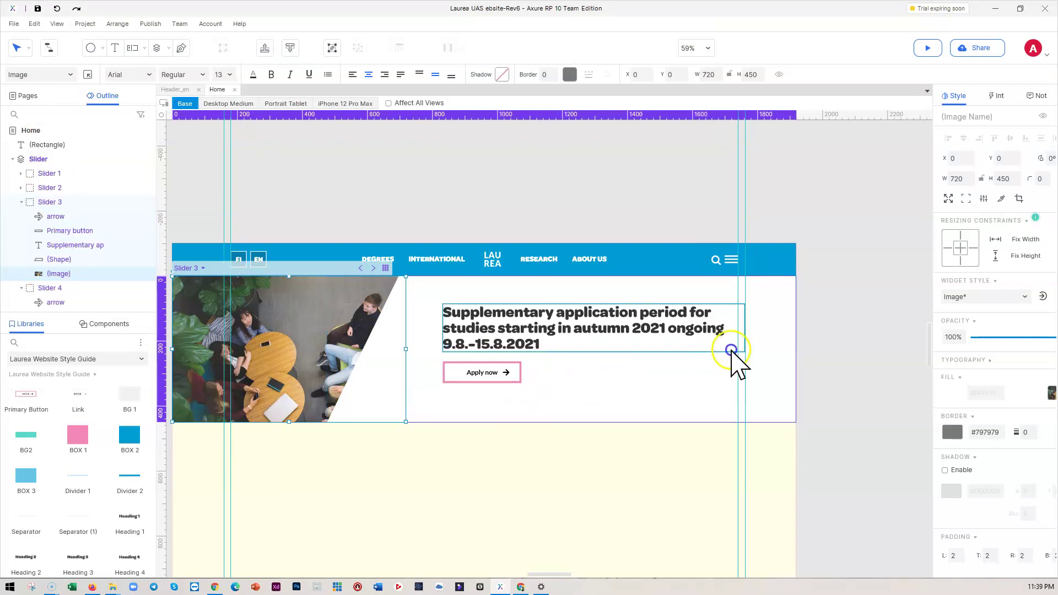
click(850, 310)
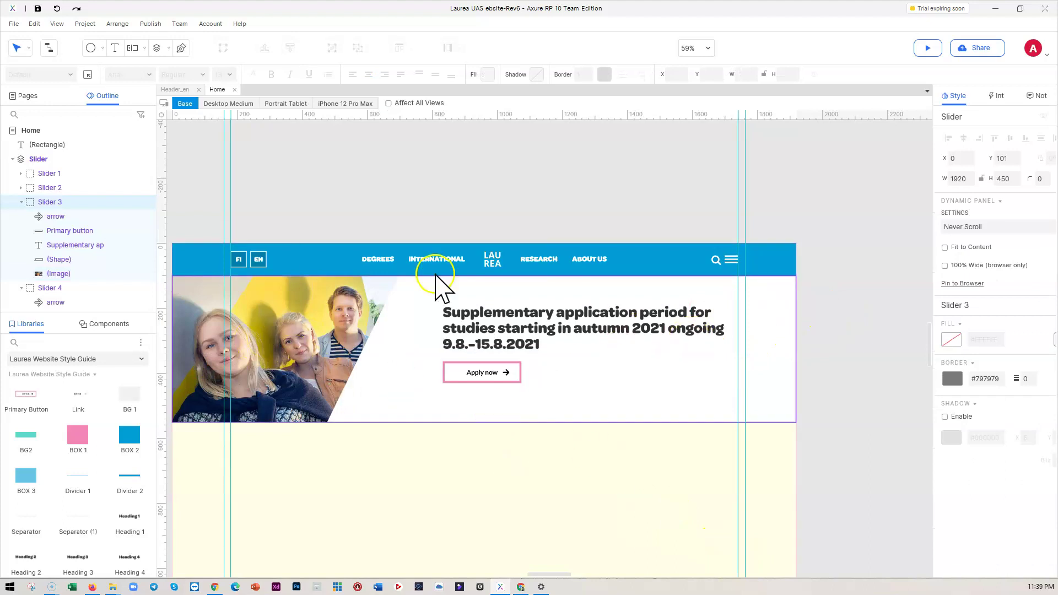
- Check the umbrella slide's text on the live site in Chrome and replace the Slider 4 heading with "Info for new Laurea Students"
click(21, 202)
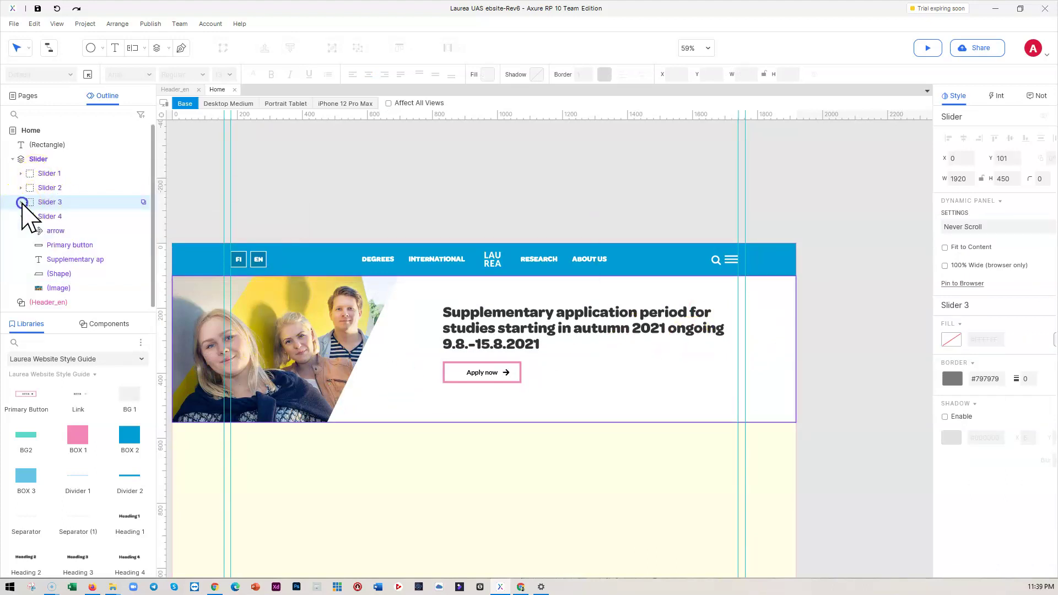
click(21, 216)
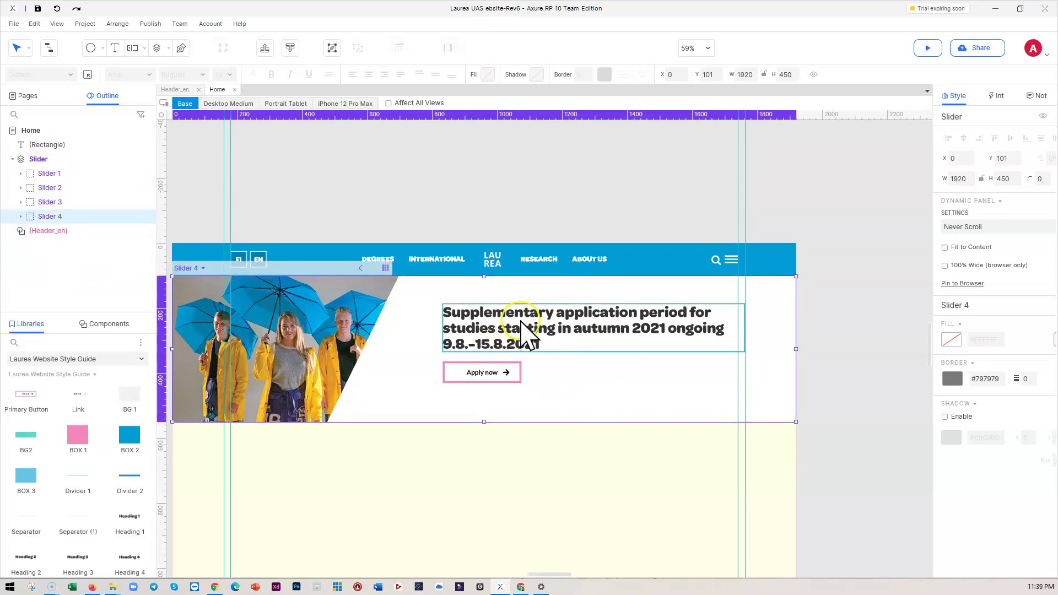
mouse_move(216, 590)
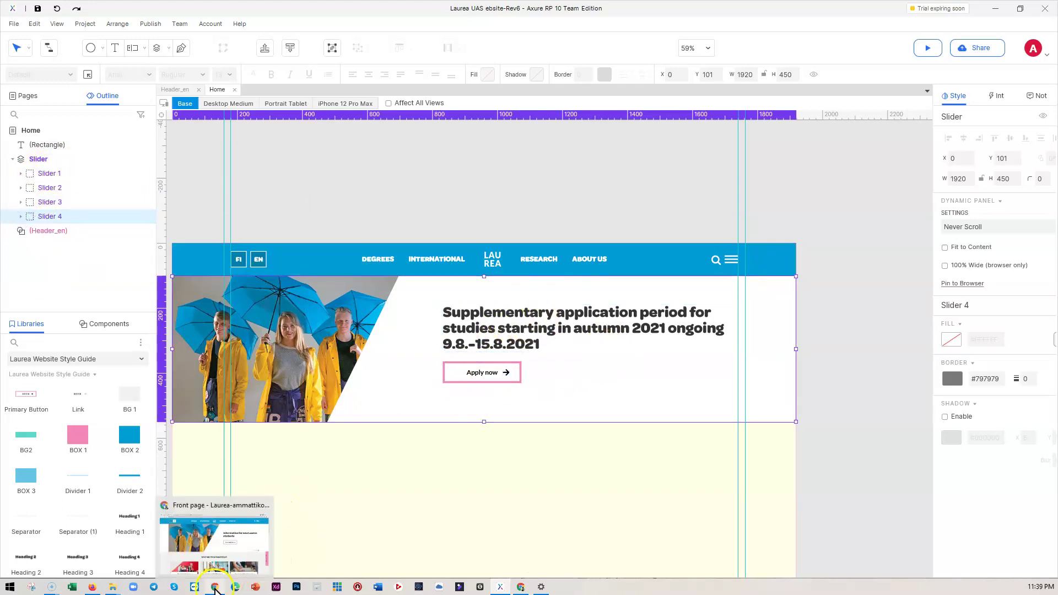
click(218, 560)
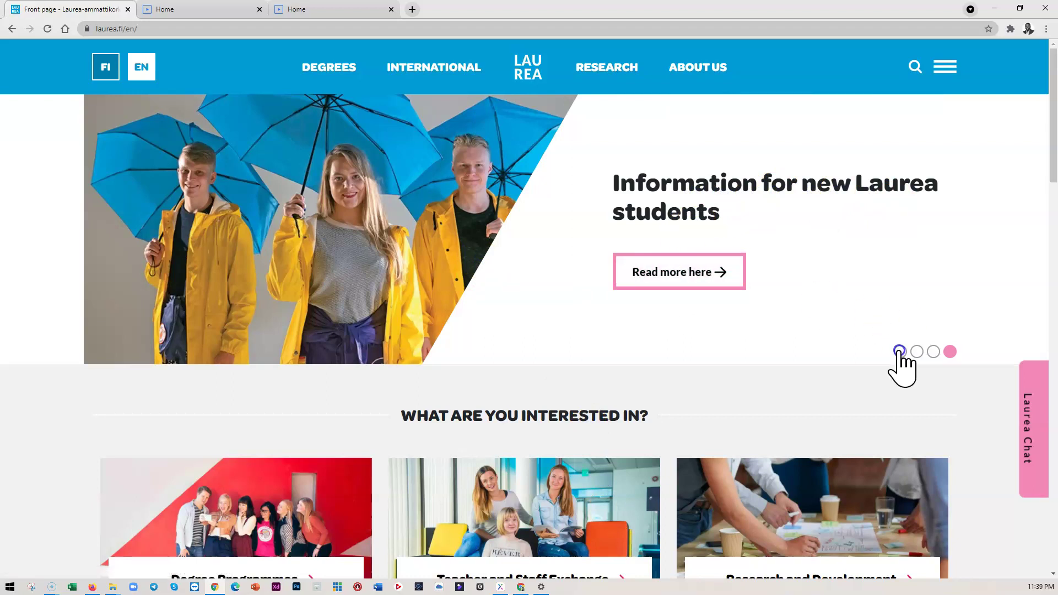
click(999, 7)
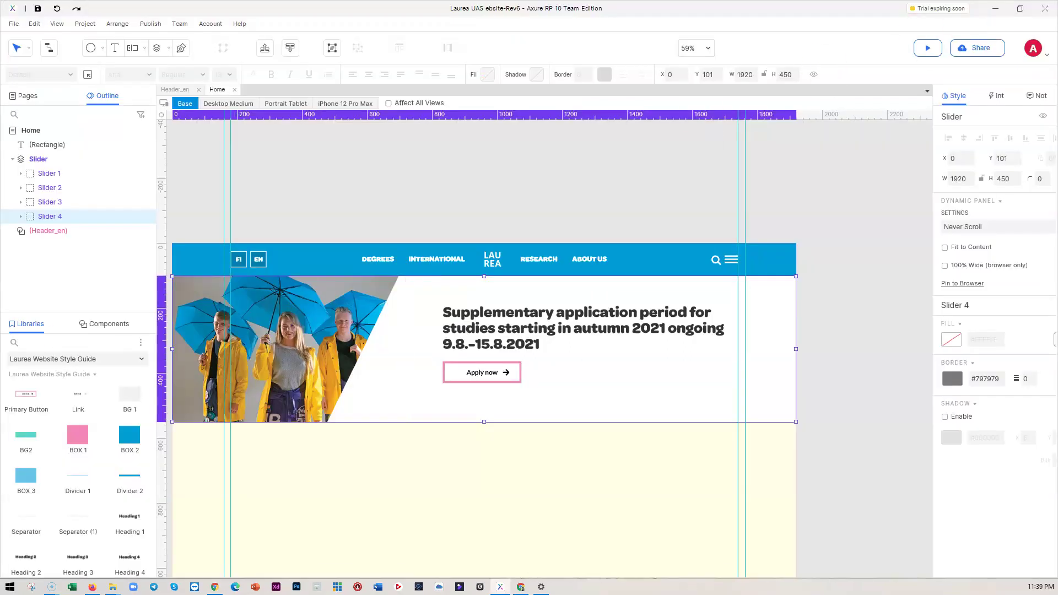
click(466, 282)
double_click(465, 282)
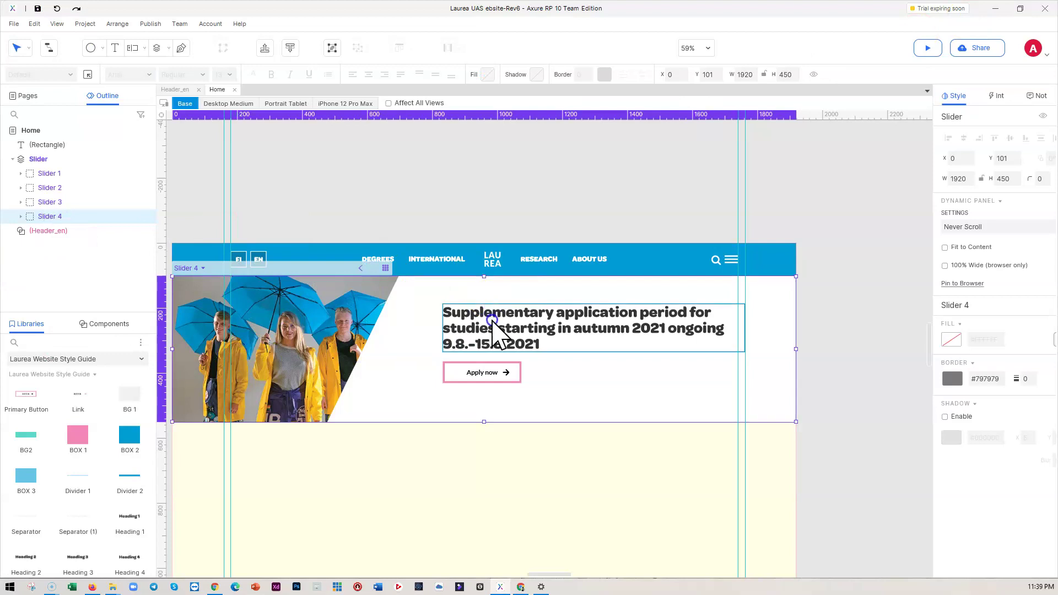
double_click(492, 323)
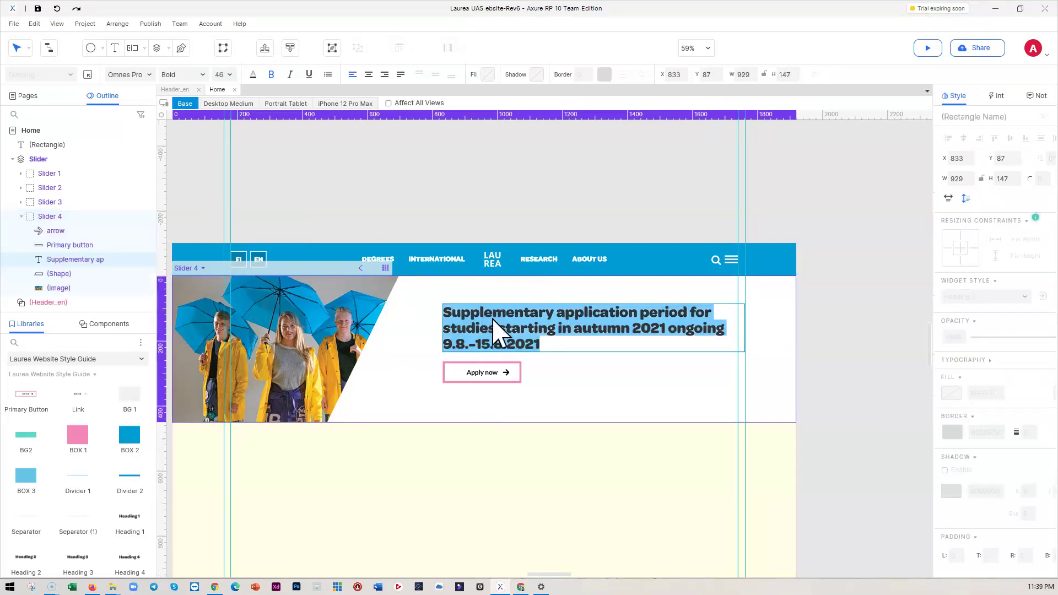
key(BackSpace)
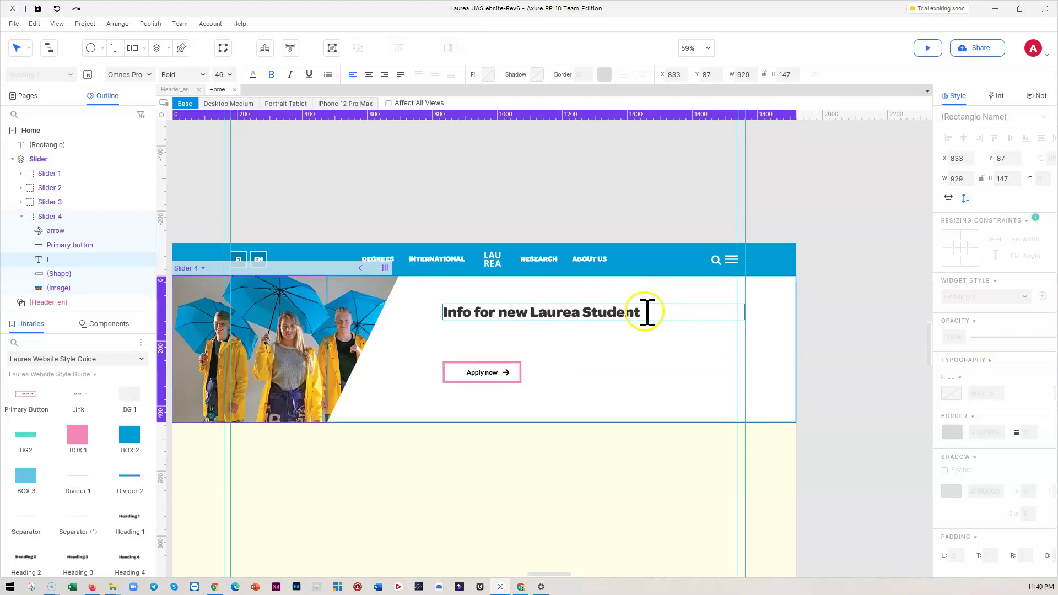
- Relabel the Slider 4 button as "Read more here", widen it and shift its arrow clear of the text
click(495, 373)
double_click(489, 372)
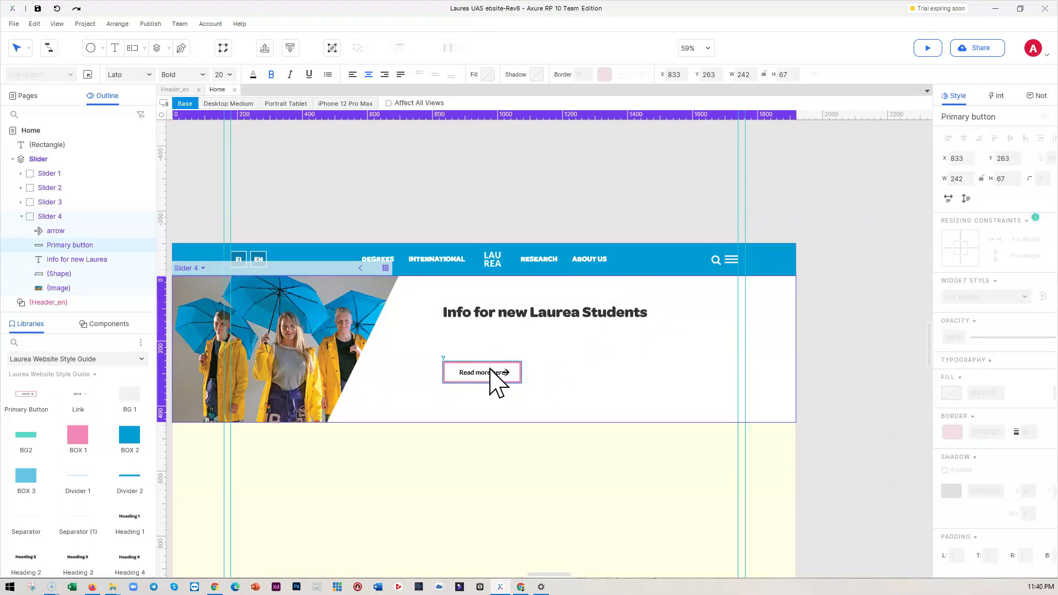
click(503, 403)
click(490, 377)
mouse_move(521, 372)
mouse_down()
mouse_move(530, 373)
mouse_move(518, 375)
mouse_up()
click(507, 373)
click(583, 372)
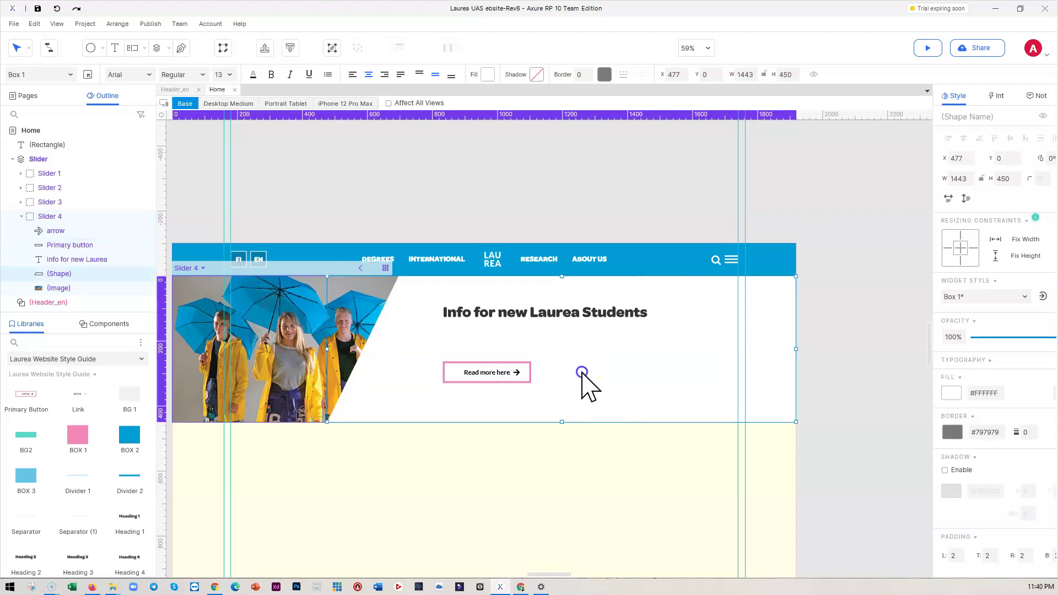
- Lower the Slider 4 heading to Y 162 and shift it together with the button and arrow to X 913
drag(523, 311, 521, 337)
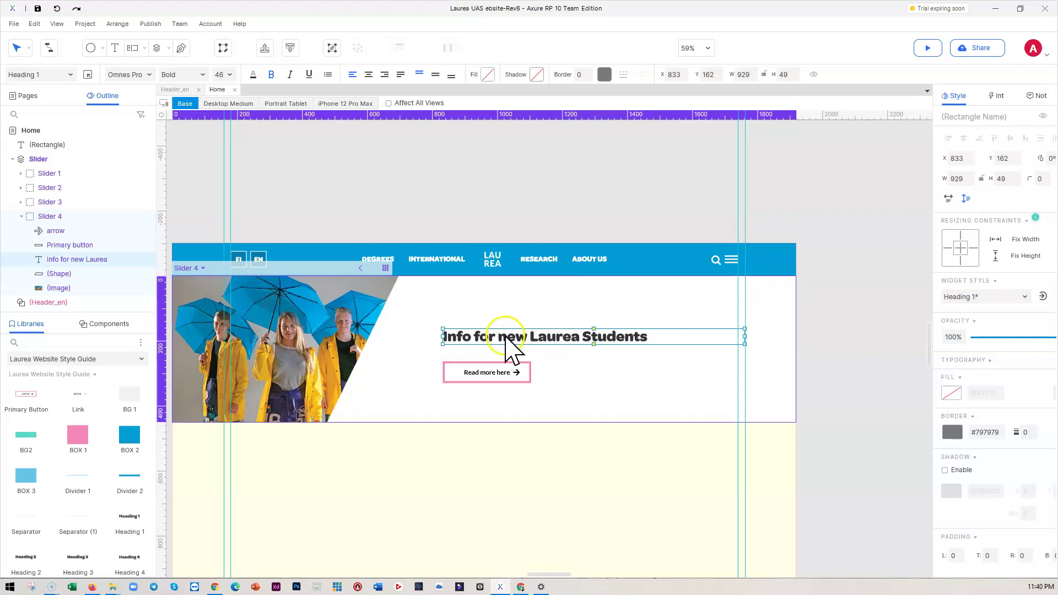
shift+click(515, 373)
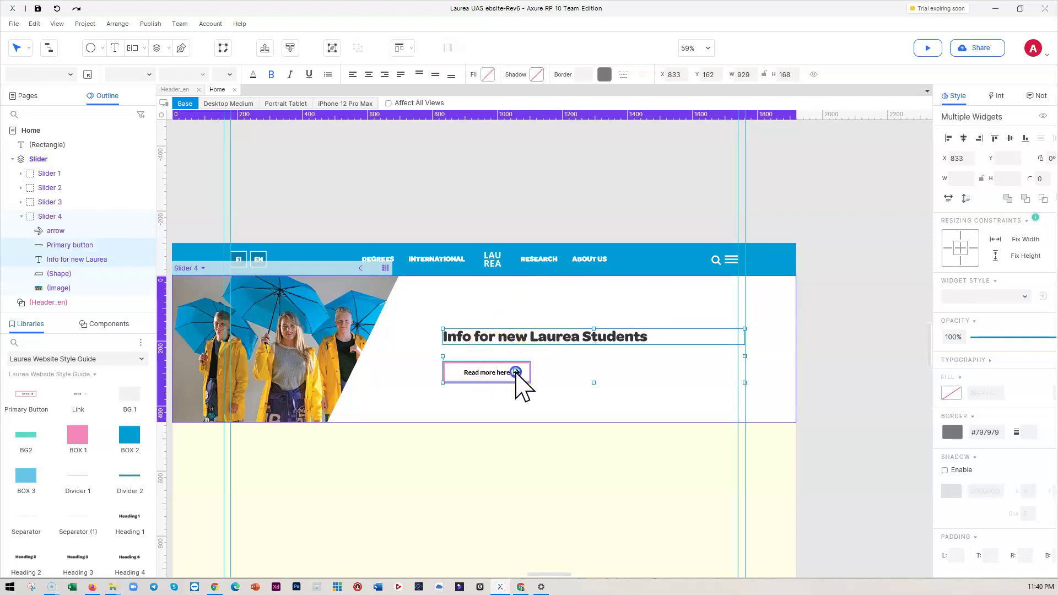
drag(515, 373, 541, 370)
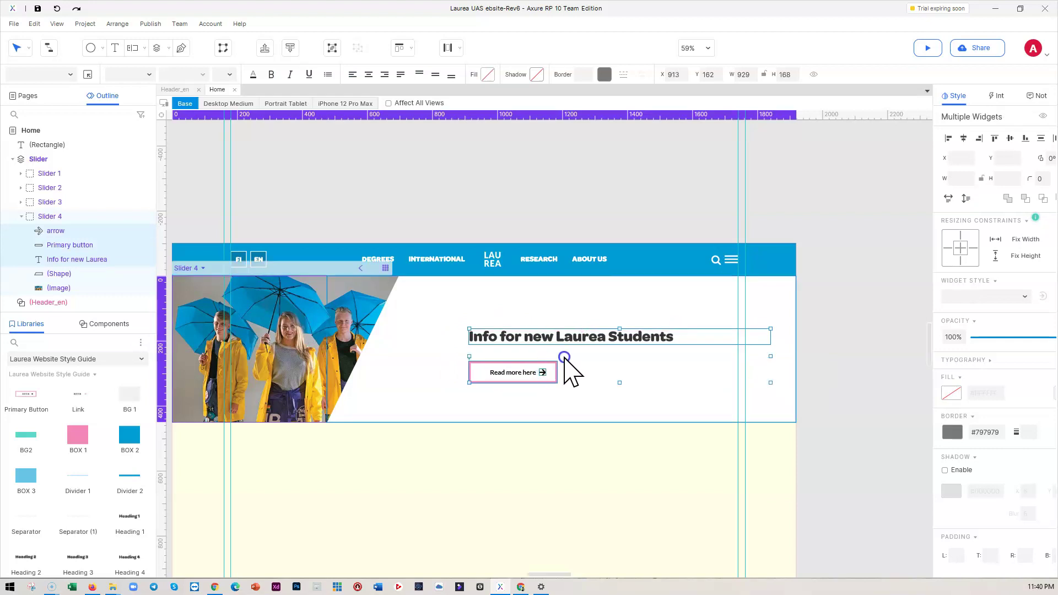
click(601, 378)
- Compare the Slider 4 heading with the live site in Chrome and reword it as "Information for new Laurea Students"
click(544, 339)
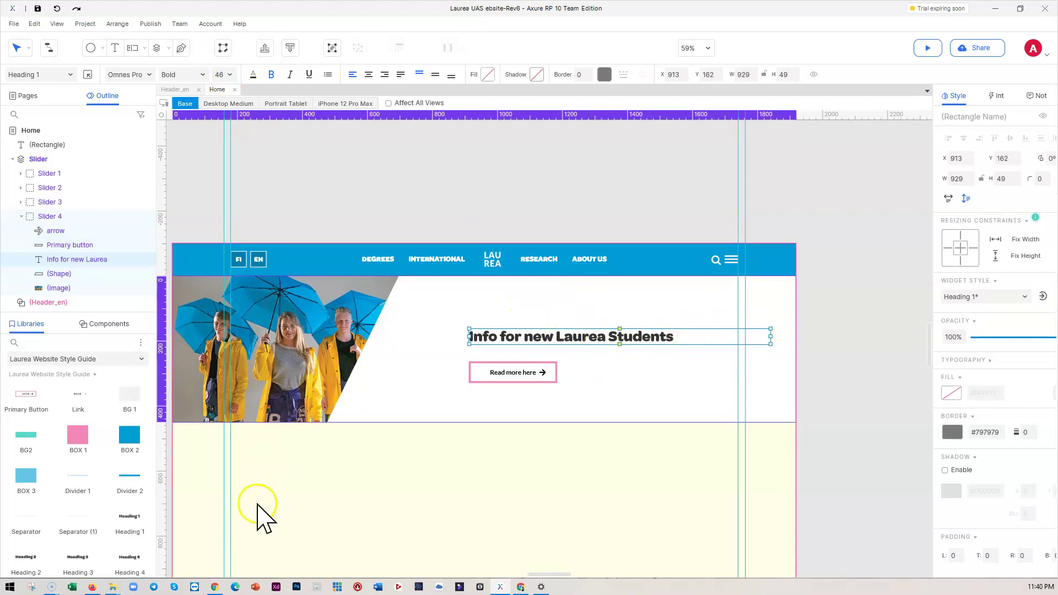
click(214, 588)
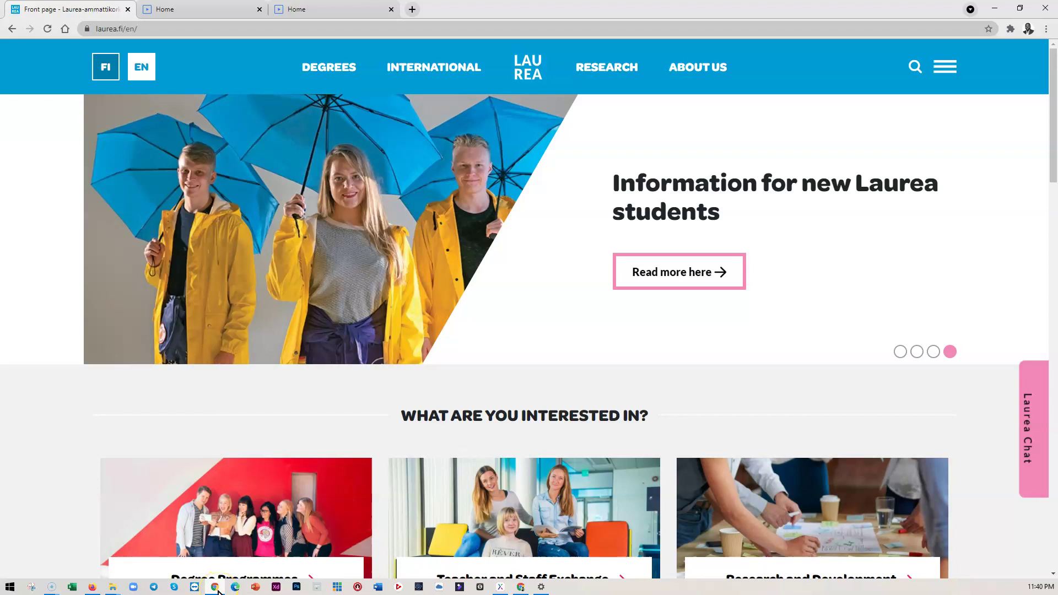
click(215, 586)
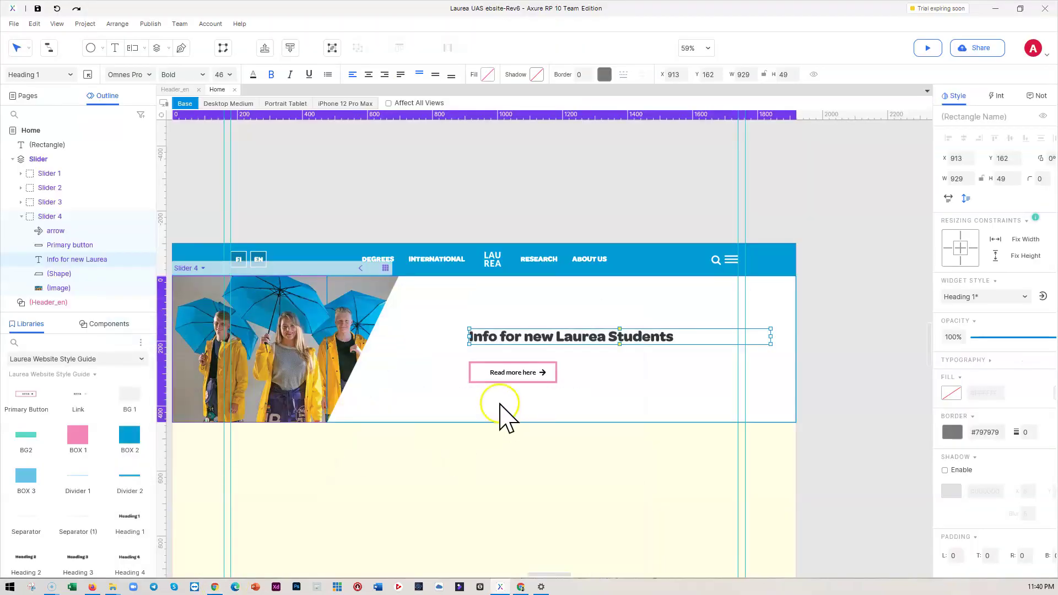
double_click(503, 338)
click(499, 336)
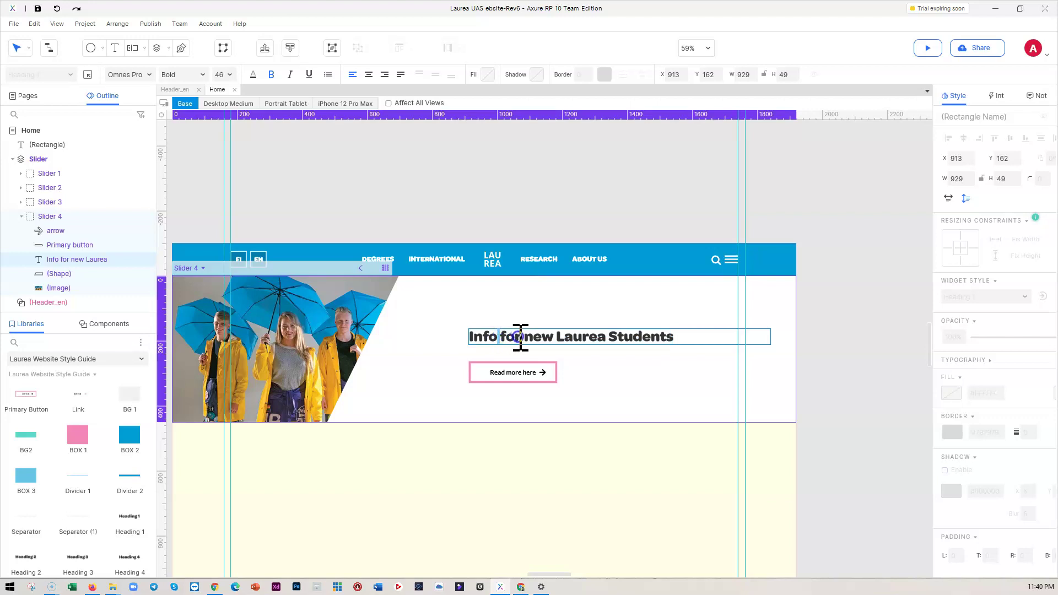
text(rmation)
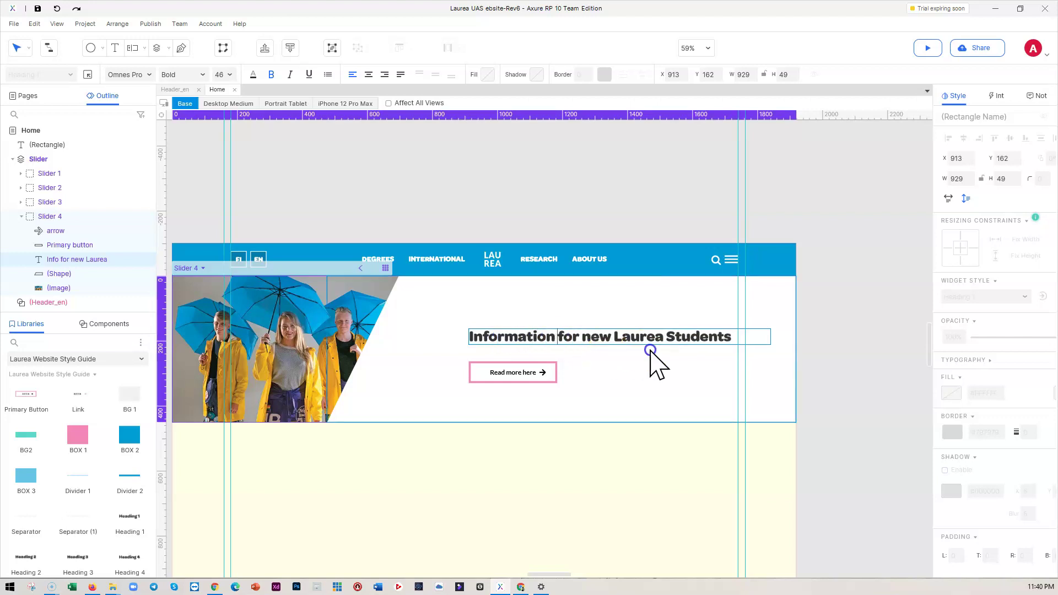
click(805, 364)
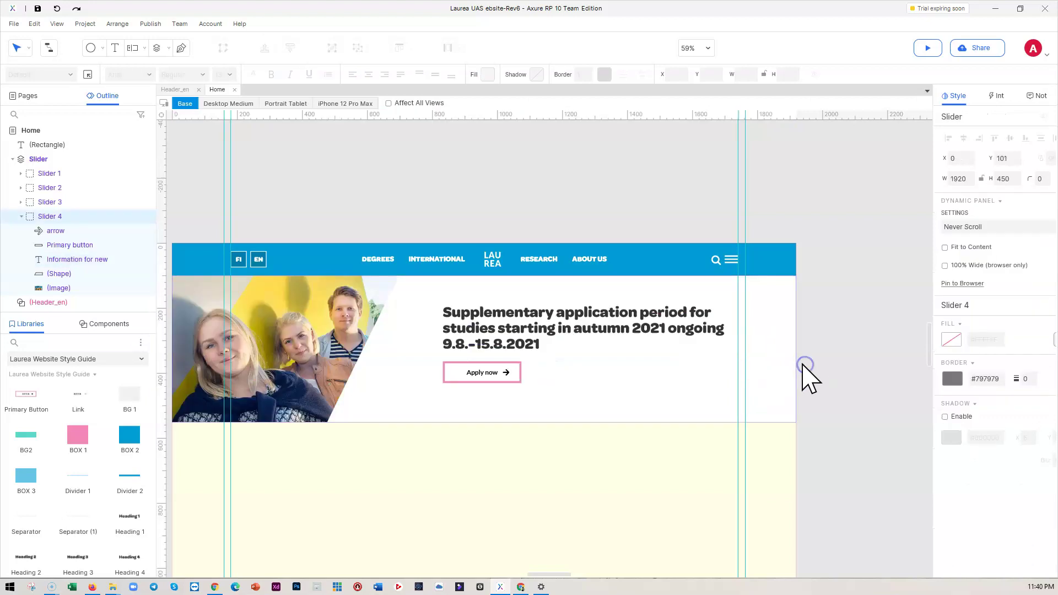
- Copy the heading "Master's degree studies in open UAS" from the second hero slide's HTML using Chrome's element inspector
click(215, 586)
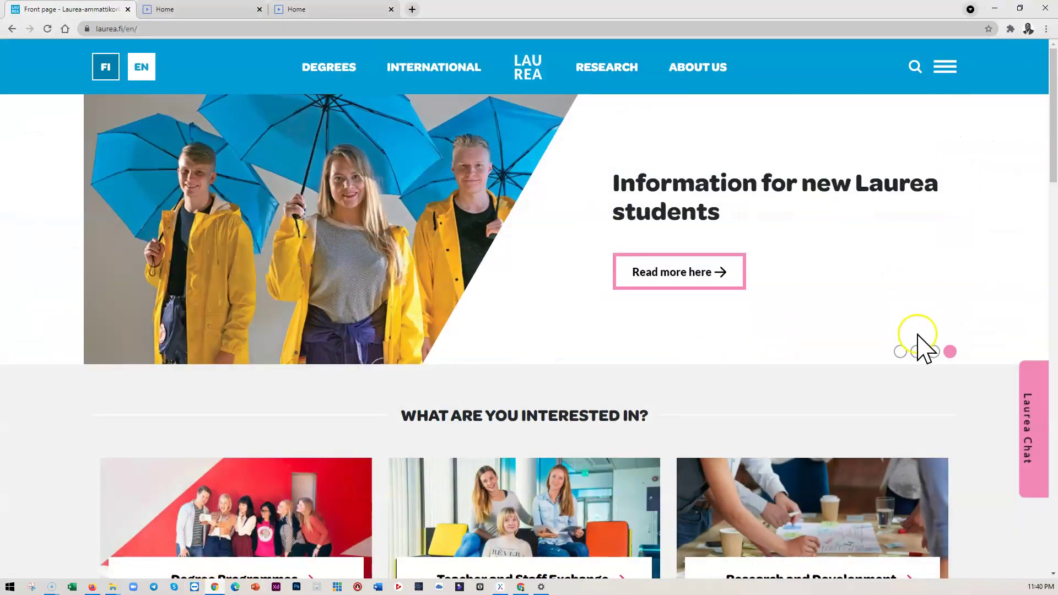
click(917, 352)
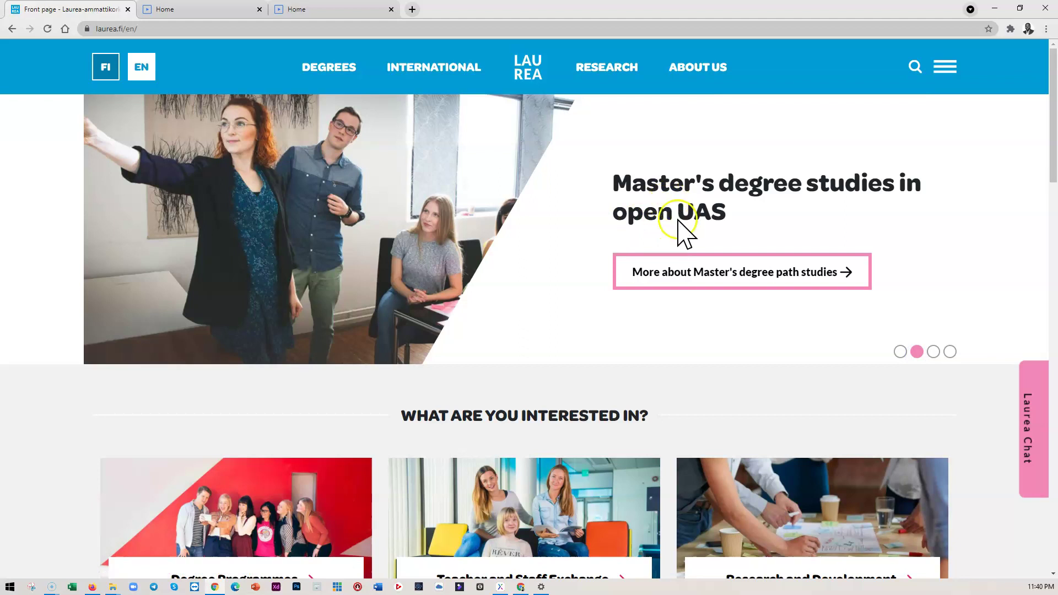
right_click(551, 233)
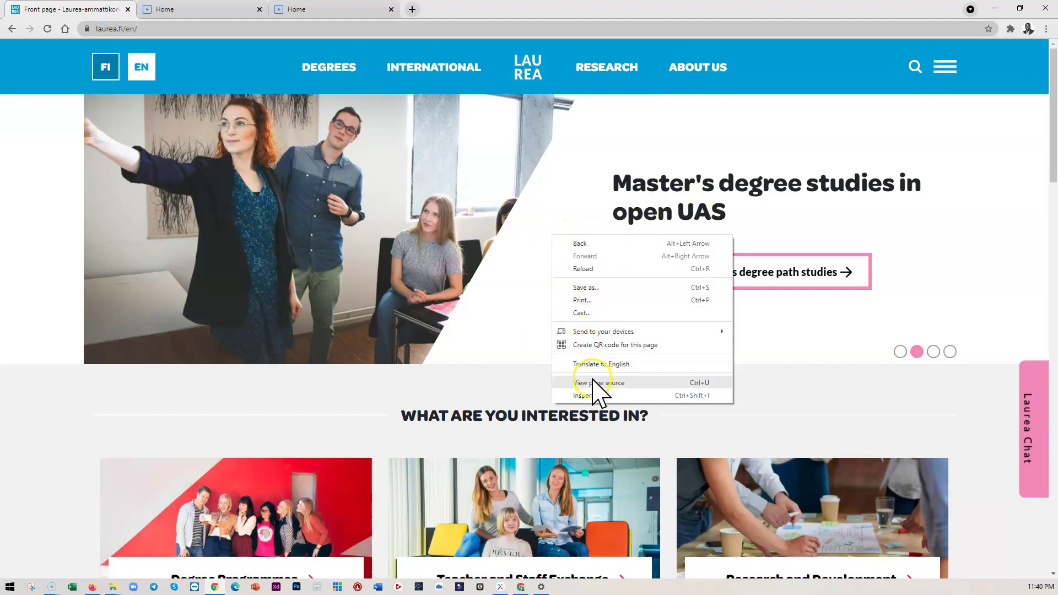
key(Escape)
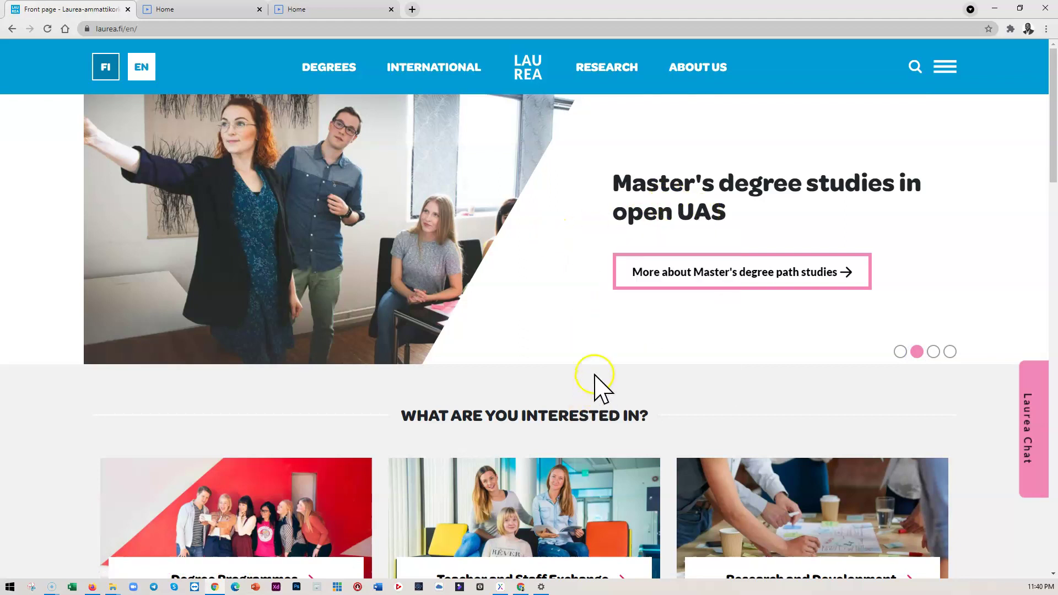
key(ctrl+shift+c)
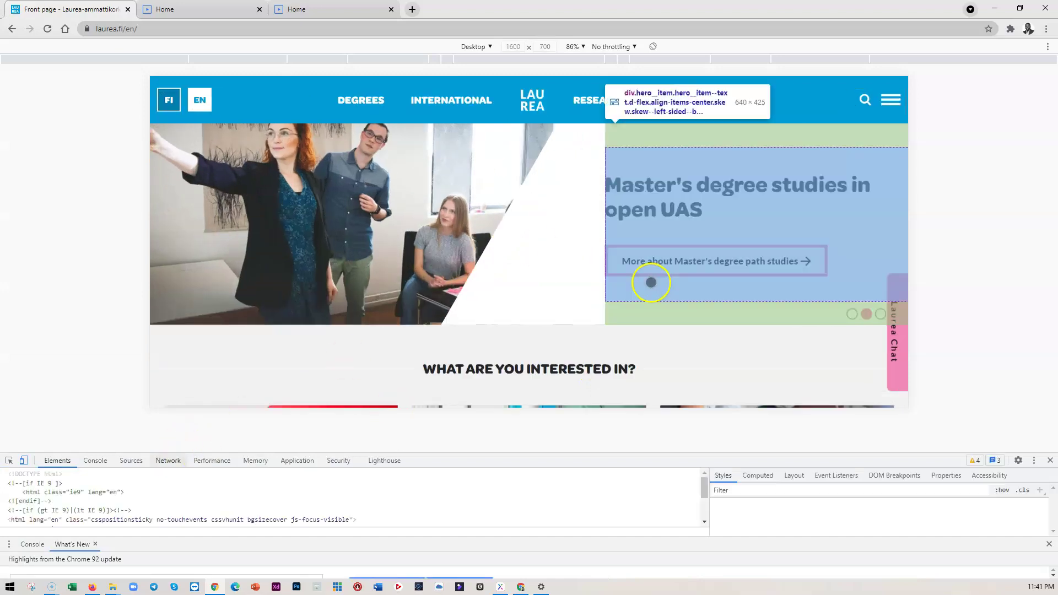
click(650, 282)
click(9, 460)
click(652, 206)
double_click(197, 499)
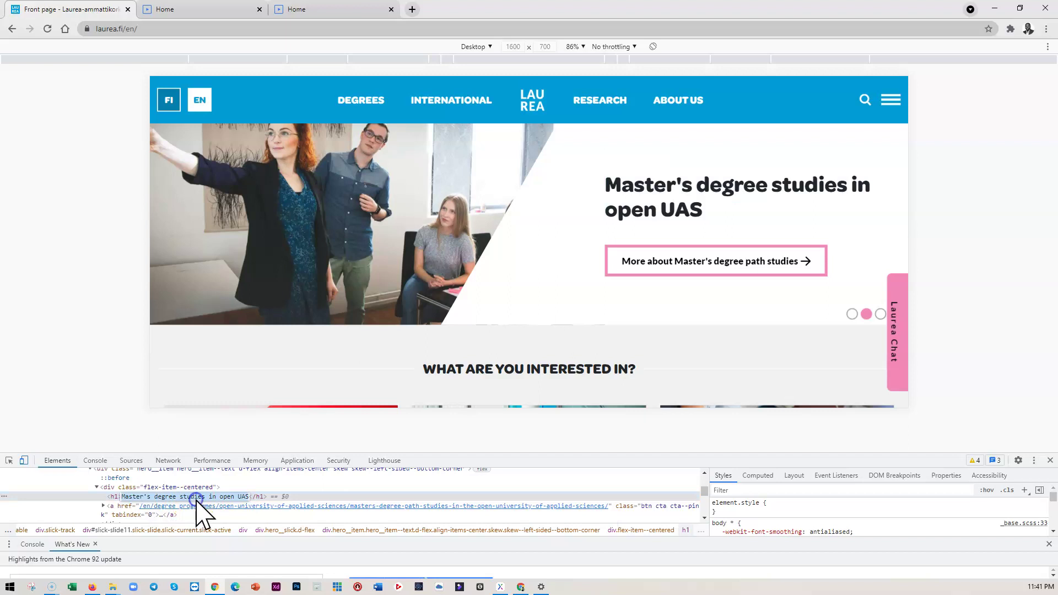
click(780, 173)
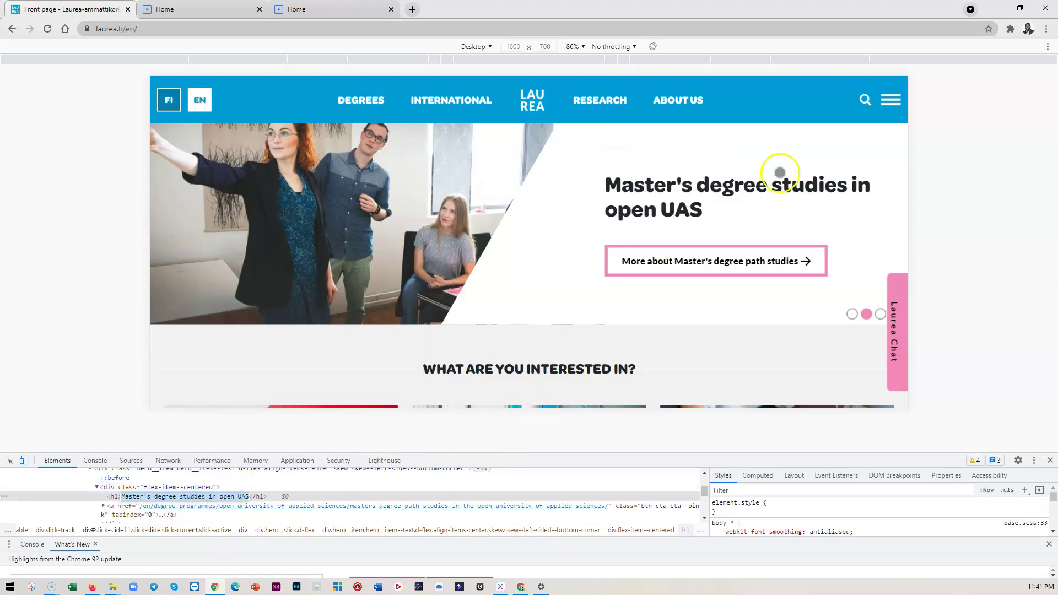
click(993, 10)
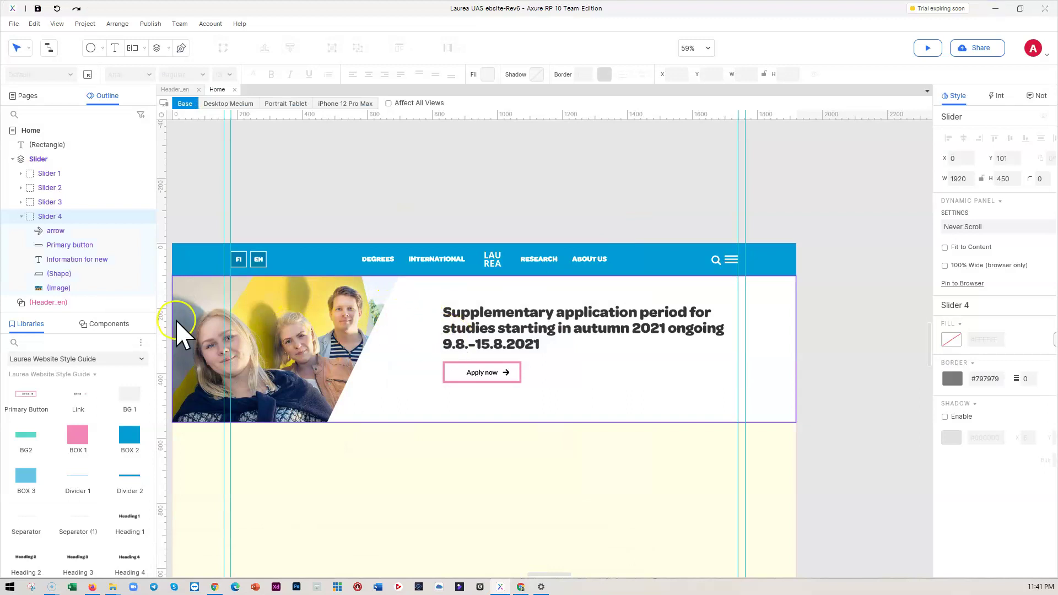
- Replace the heading in the Slider 2 state with the copied text "Master's degree studies in open UAS"
click(50, 188)
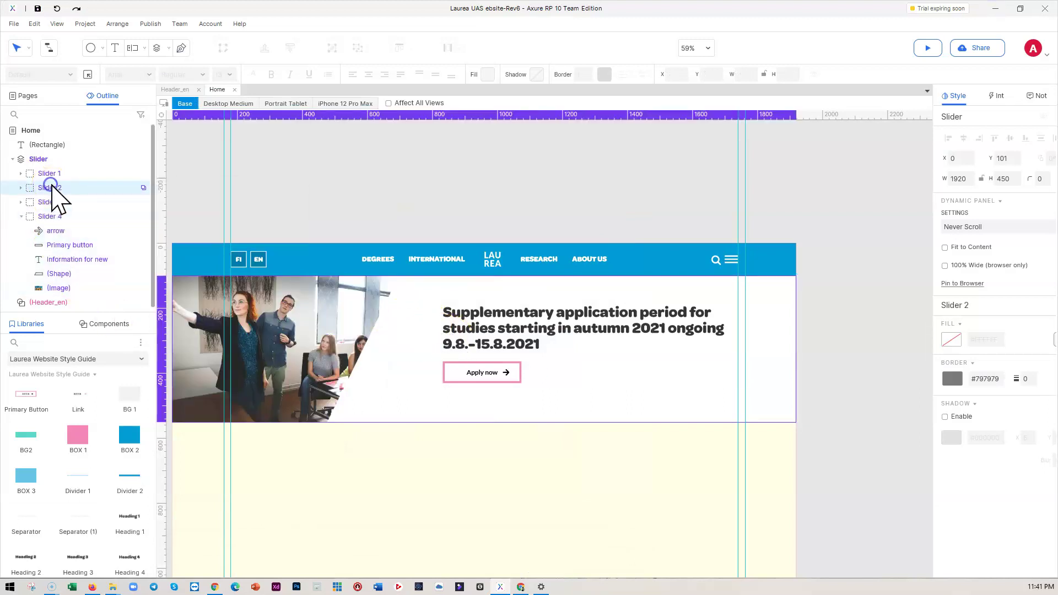
click(501, 320)
double_click(479, 320)
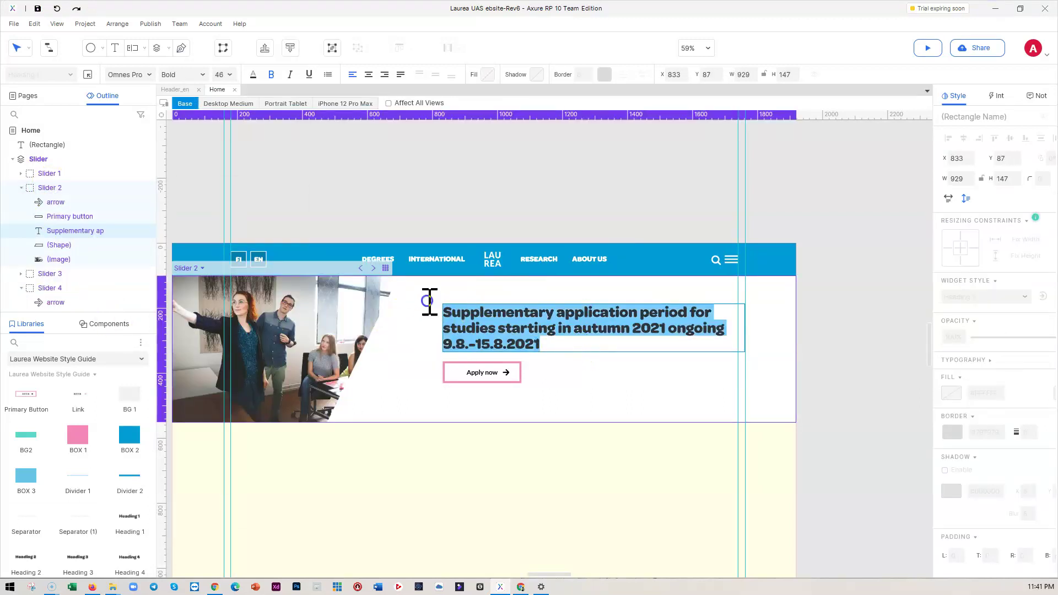
right_click(481, 321)
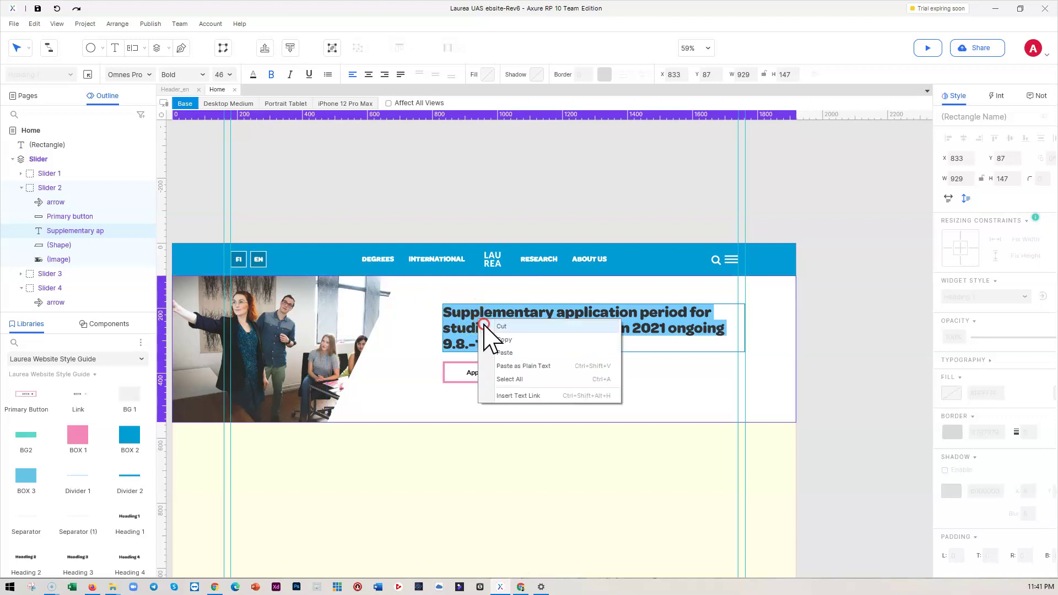
click(523, 375)
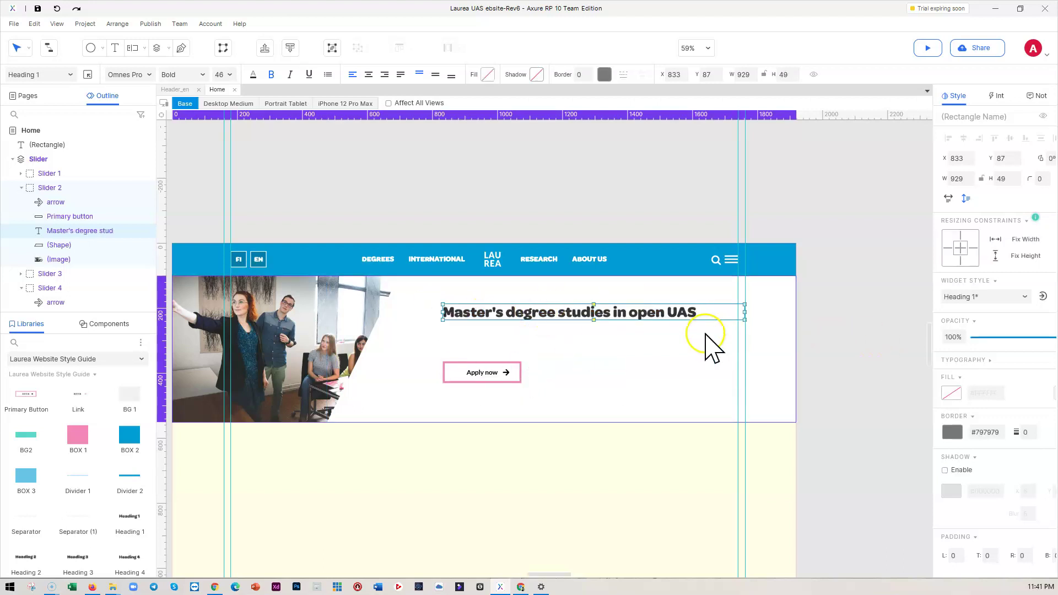
click(708, 347)
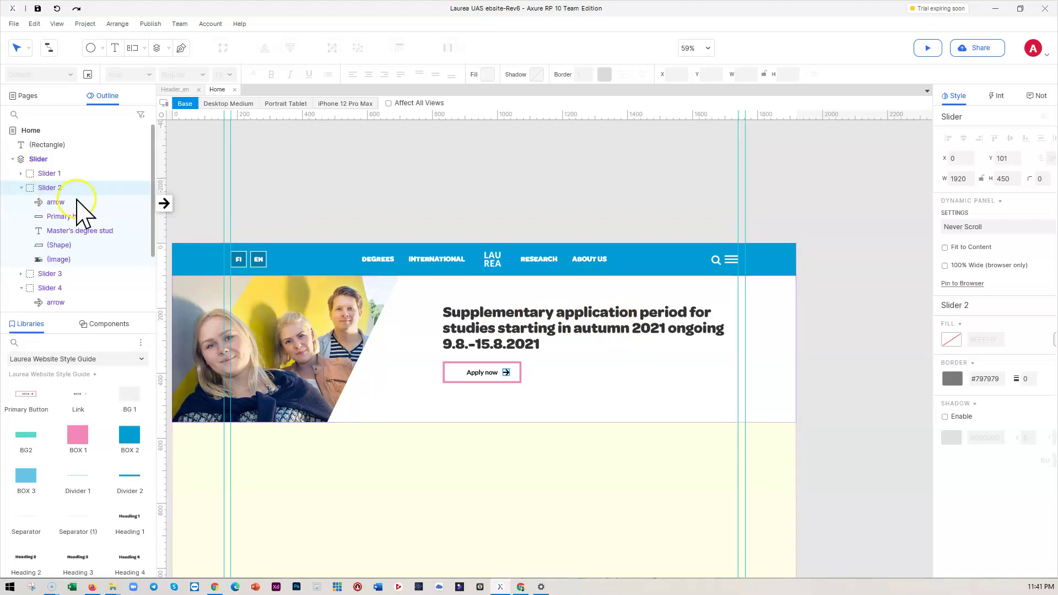
- Reopen the Slider 2 state and move its heading down to Y 170, just above the button
mouse_move(56, 177)
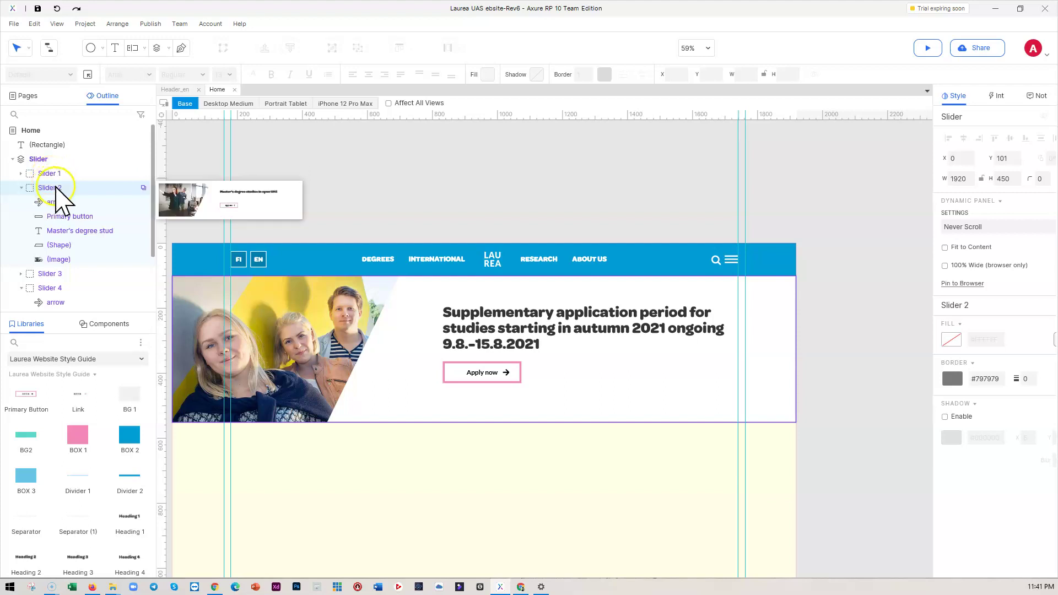
click(50, 188)
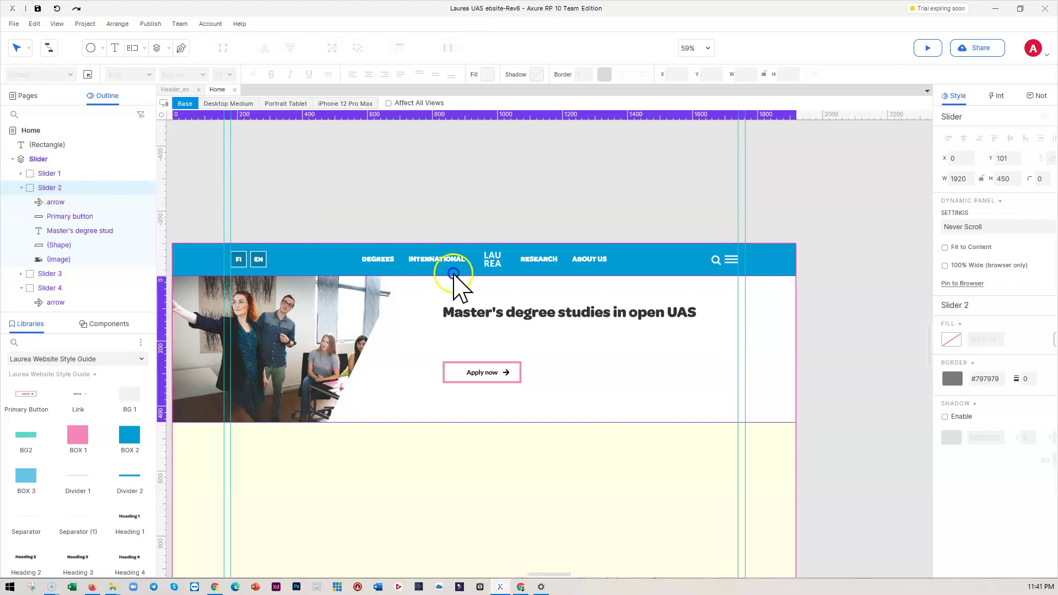
click(487, 309)
drag(489, 326, 498, 379)
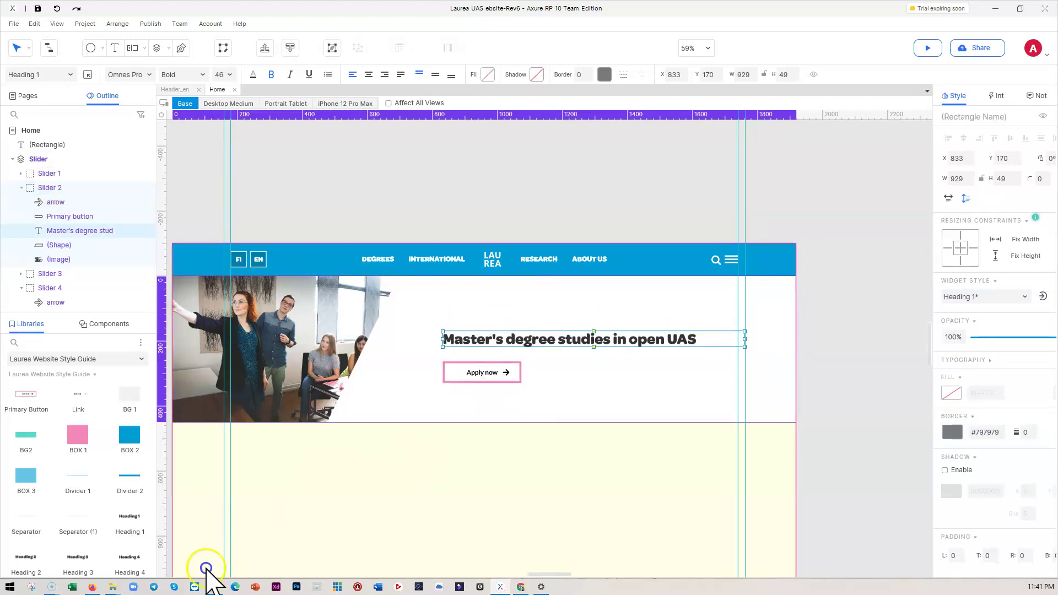
- Widen the Slider 2 button to 595 and move its arrow icon to X 1363, near the button's right end
click(496, 372)
drag(521, 372, 637, 373)
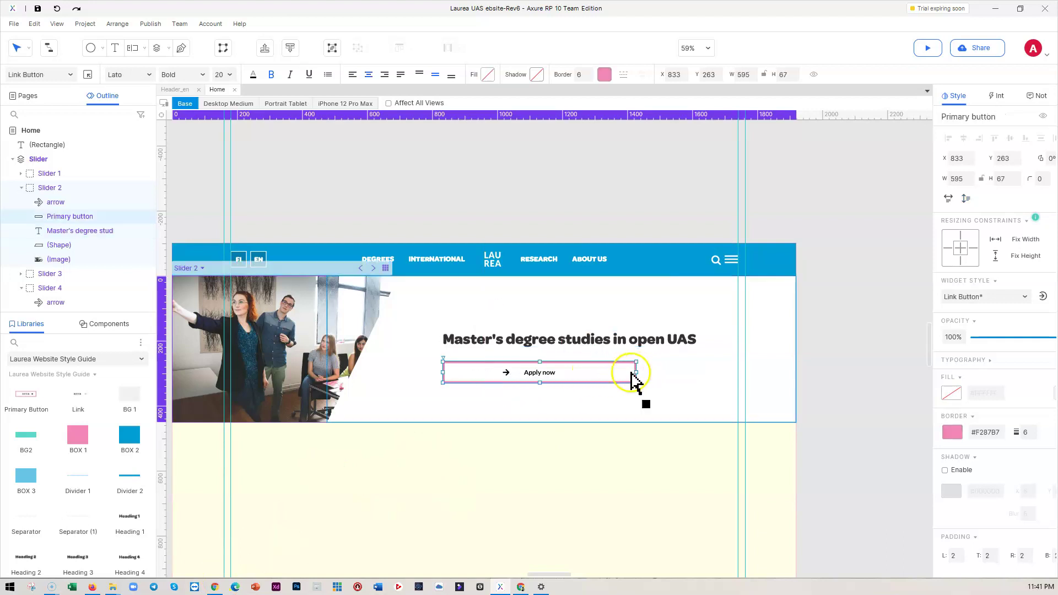
click(505, 372)
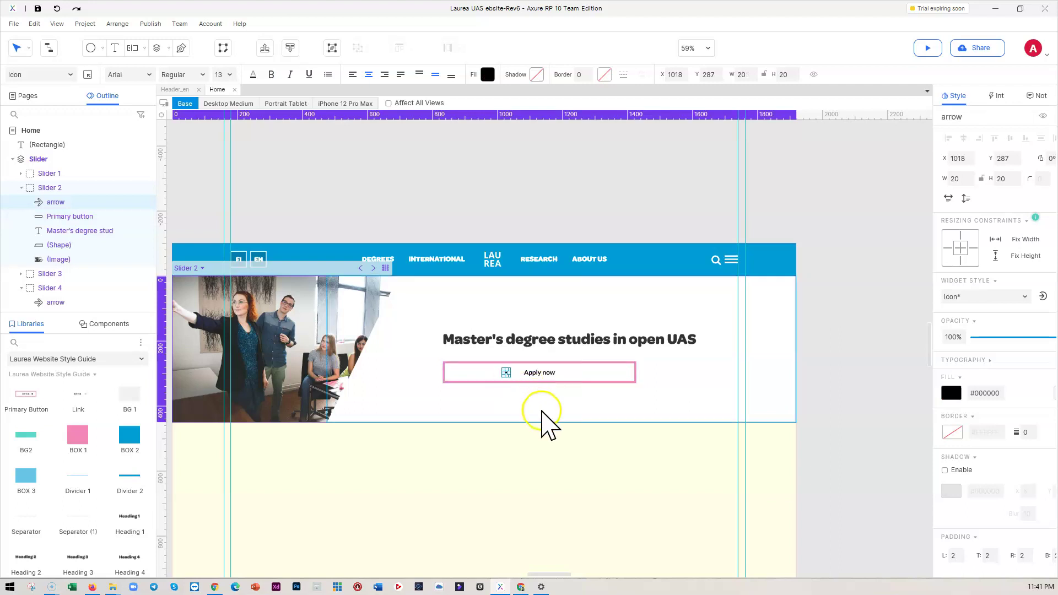
scroll(541, 424, up, 3)
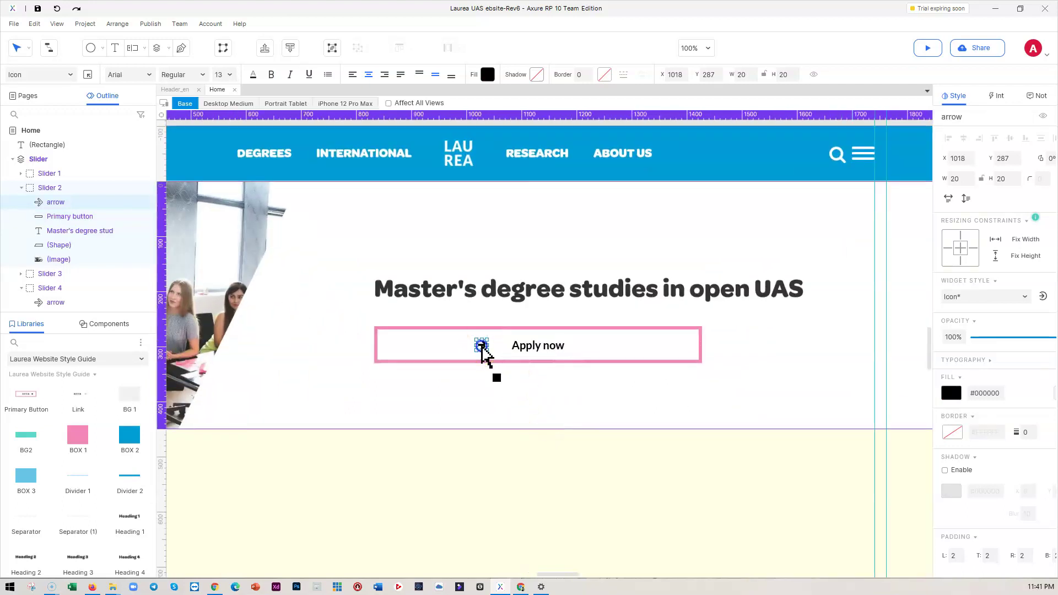
drag(482, 347, 666, 361)
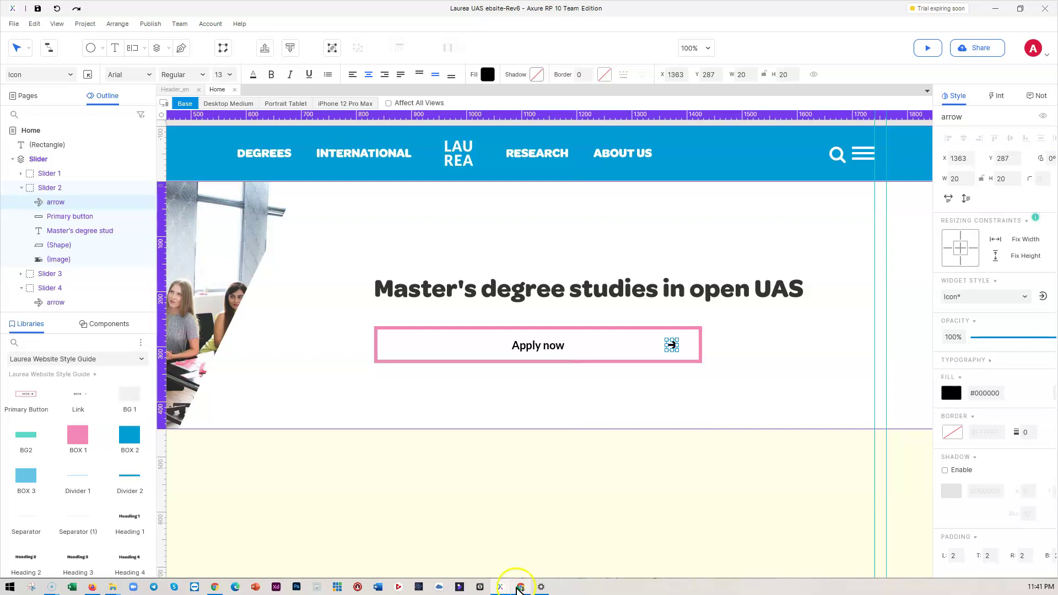
- Switch to Chrome and inspect the second hero slide's button to select its label text "More about Master's degree path studies" for copying
click(214, 586)
click(9, 460)
click(703, 262)
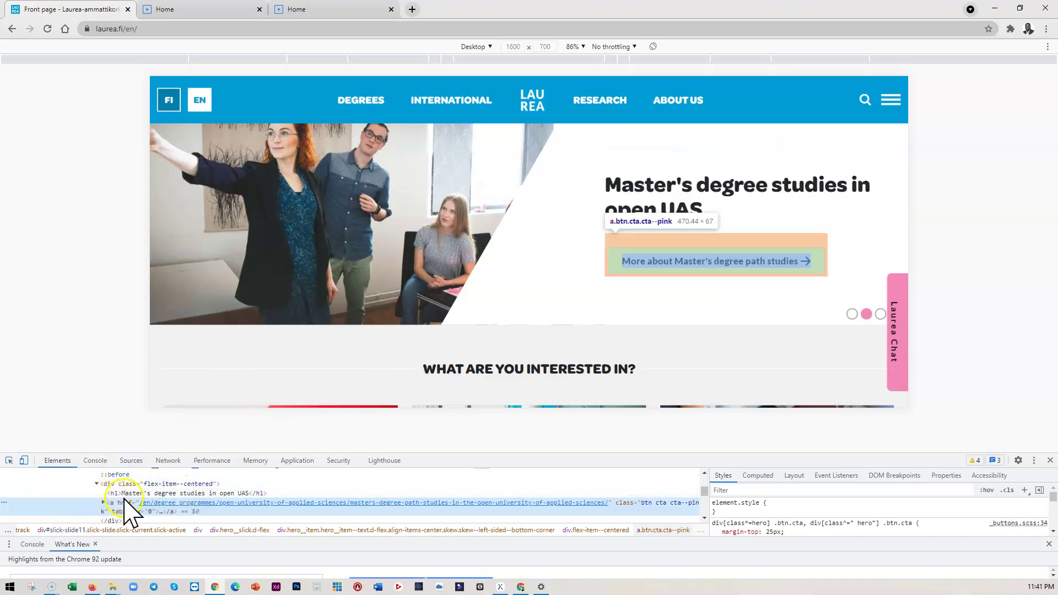
scroll(126, 507, down, 2)
scroll(142, 502, up, 2)
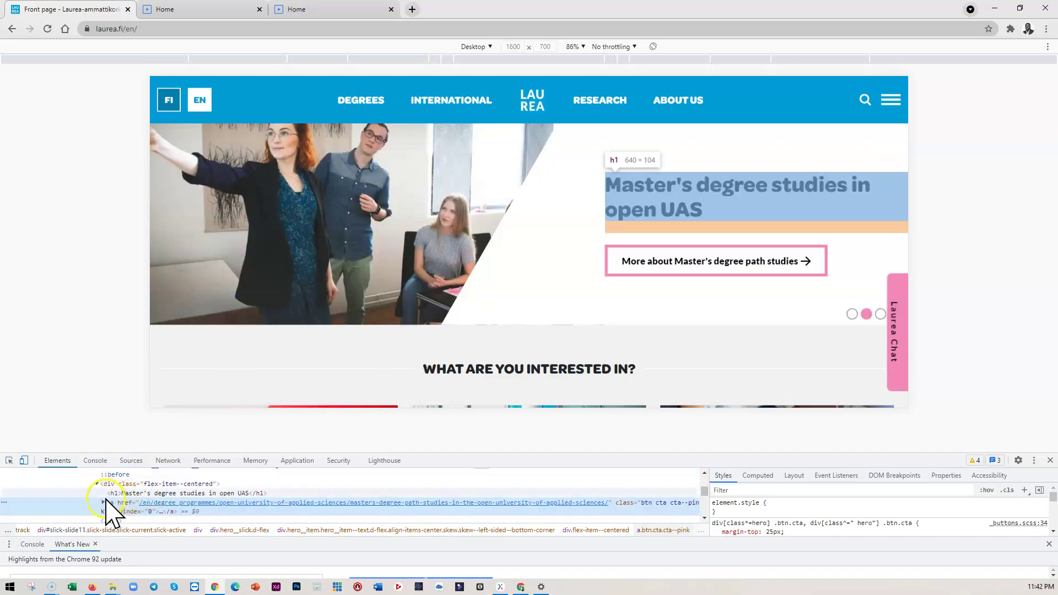
click(161, 519)
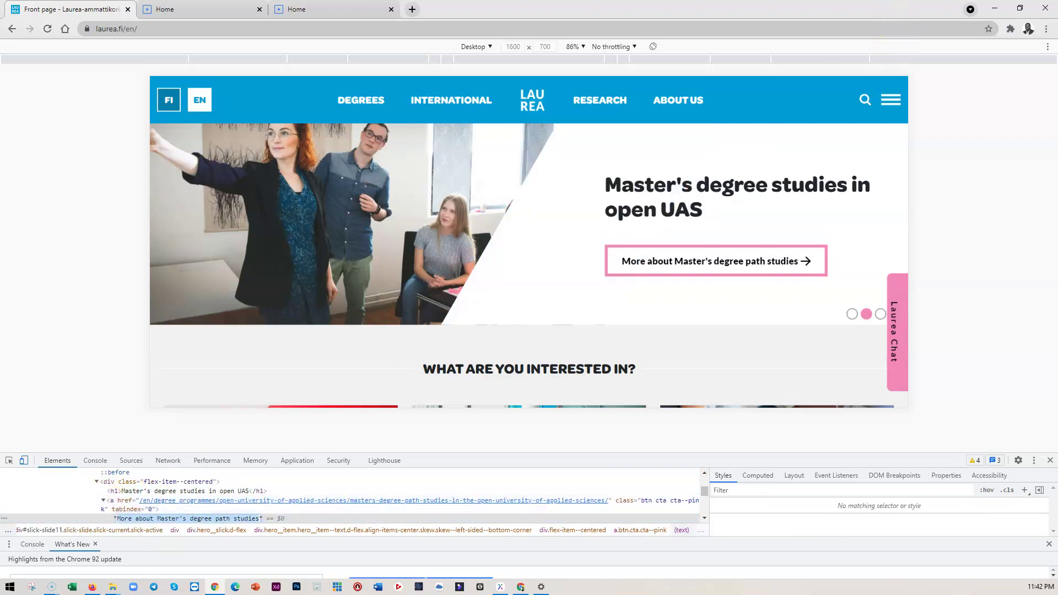
- Back in Axure, replace the Slider 2 button label with "More about Master's degree path studies" and place the arrow right after the text
click(994, 8)
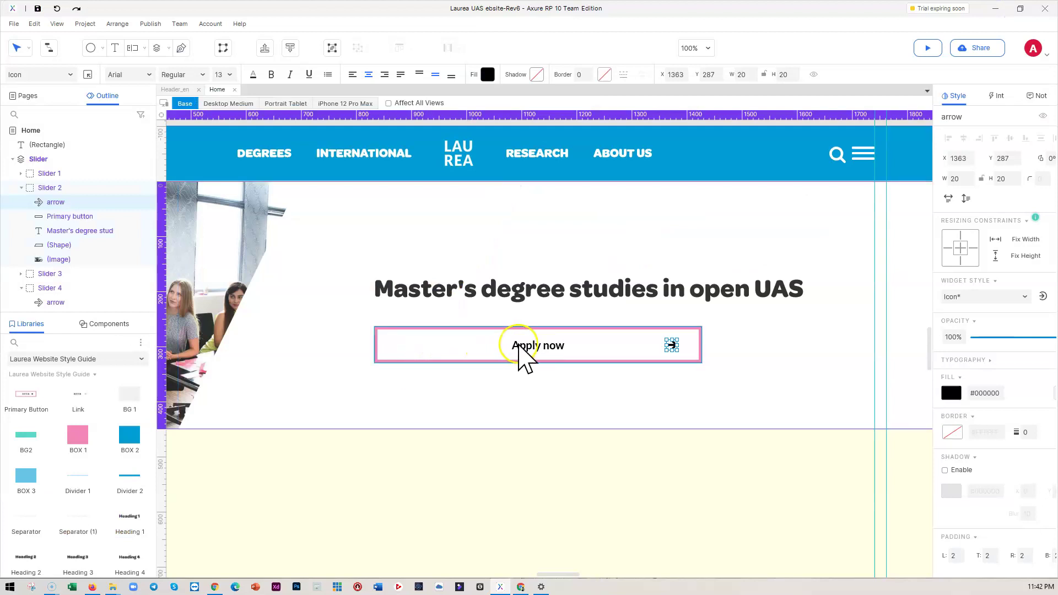
double_click(521, 345)
text(More about Master's degree path studies)
click(468, 402)
click(673, 346)
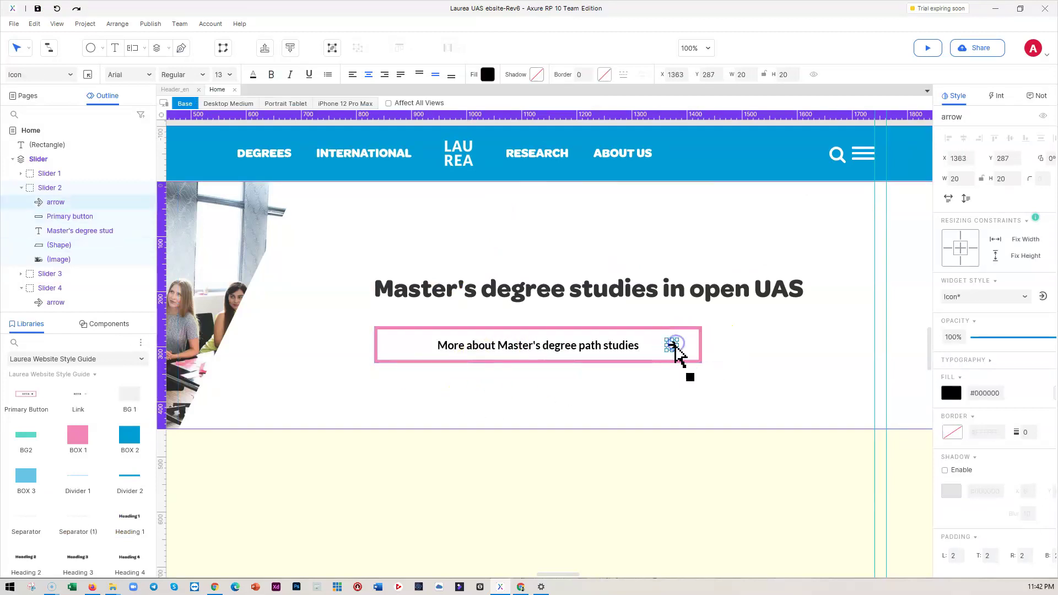
drag(675, 353, 656, 357)
click(425, 385)
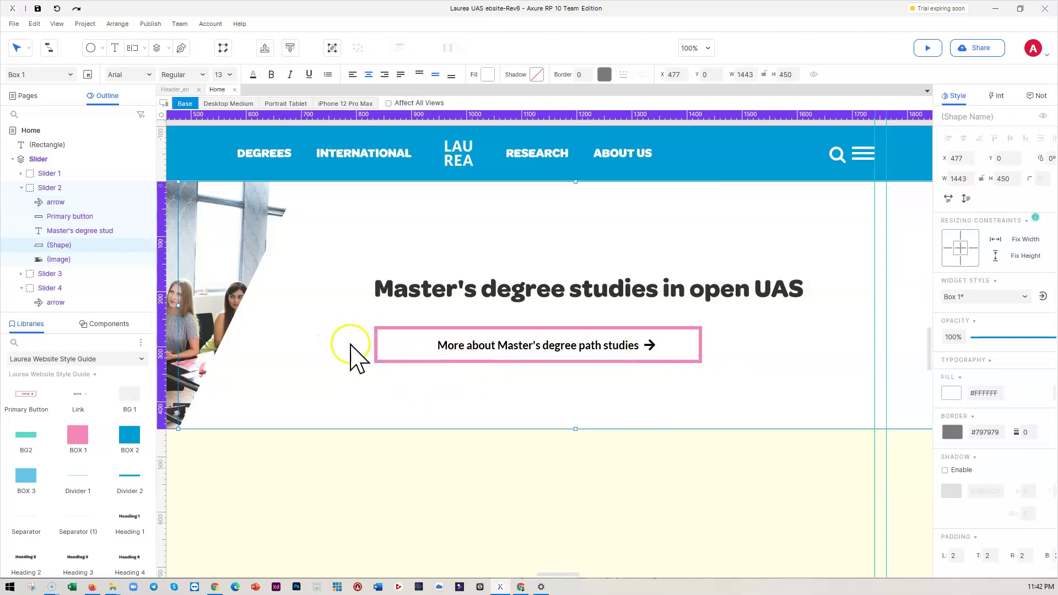
- Left-align the Slider 2 button's label and set its left padding to 50
click(473, 359)
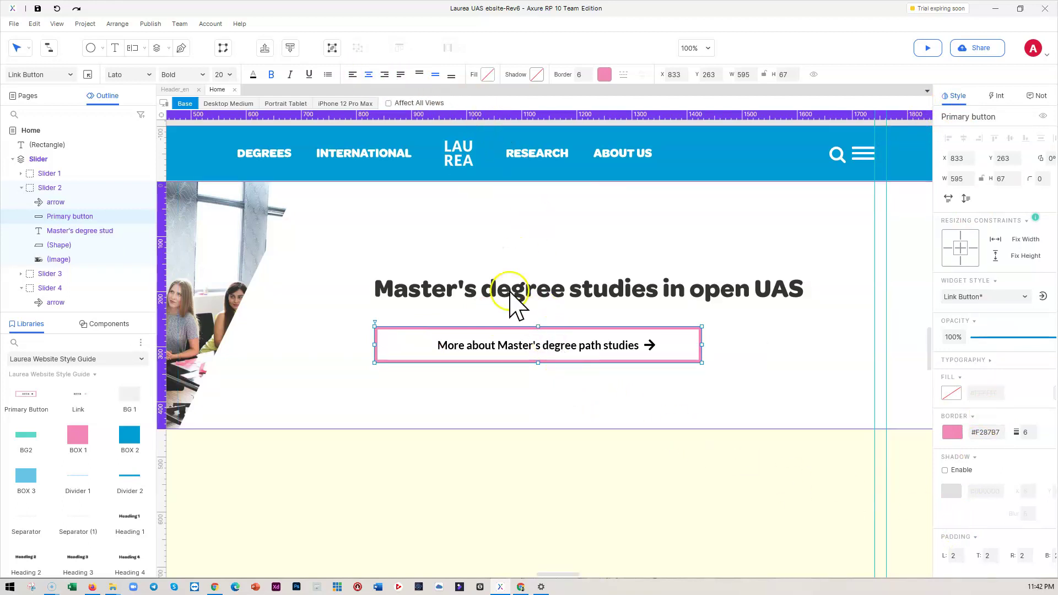
click(352, 75)
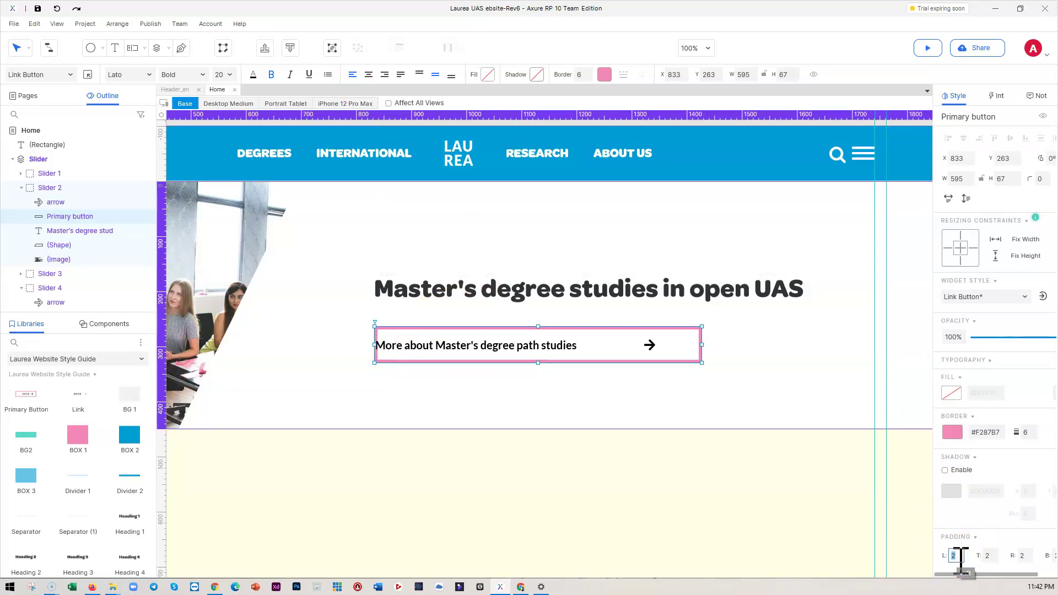
text(50)
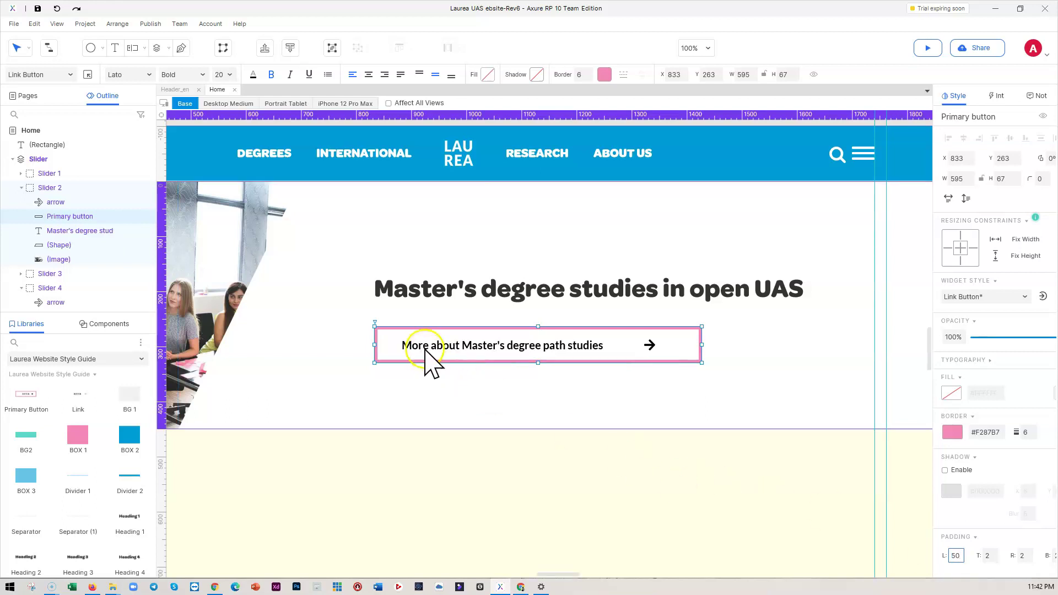
click(731, 349)
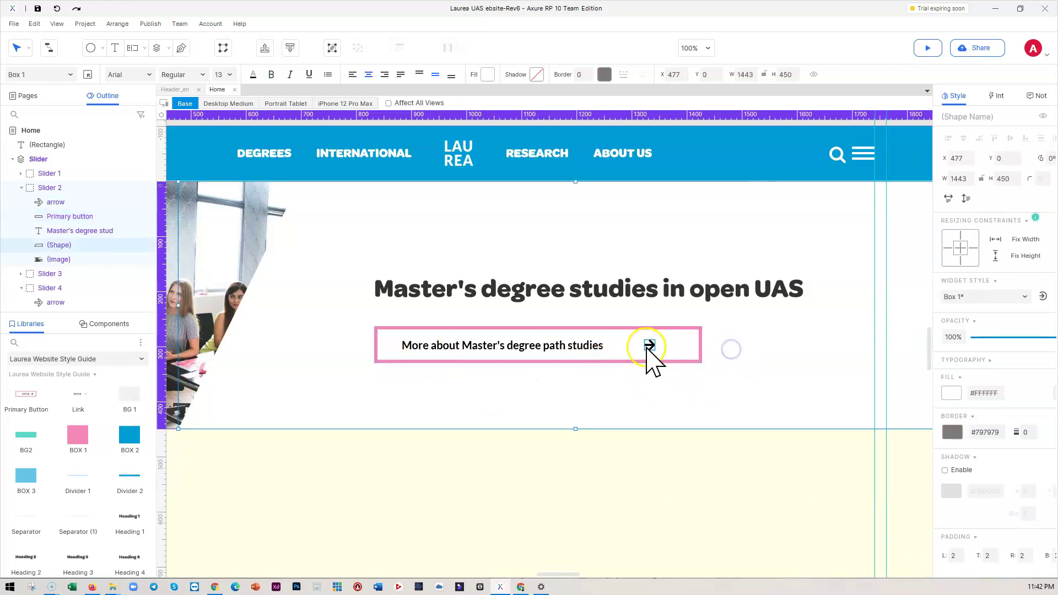
- Move the arrow beside the left-aligned label at X 1261 and narrow the Slider 2 button to a width of 501
drag(647, 345, 623, 344)
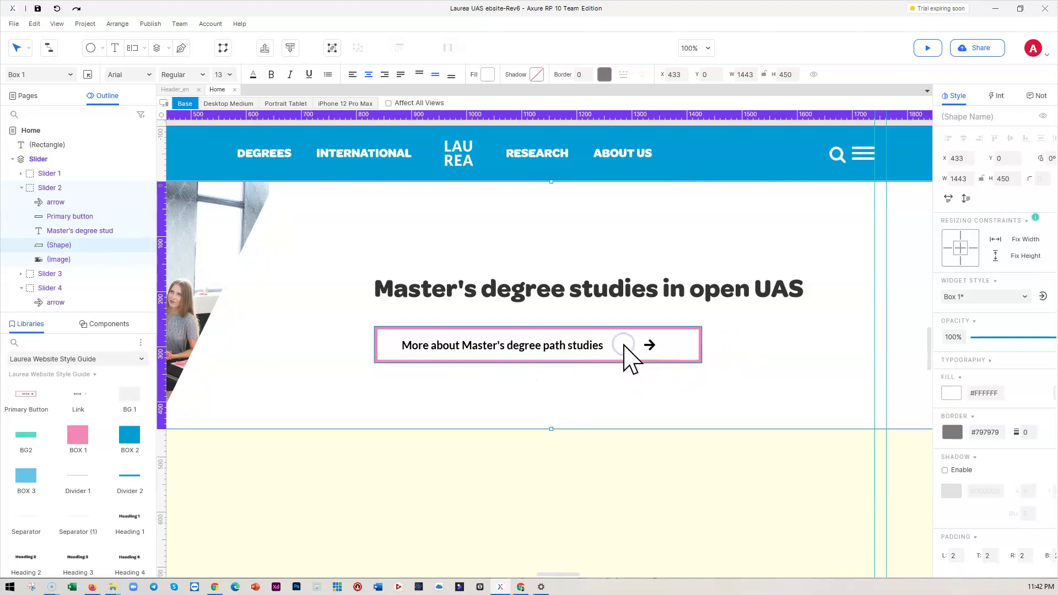
key(ctrl+z)
drag(651, 342, 616, 345)
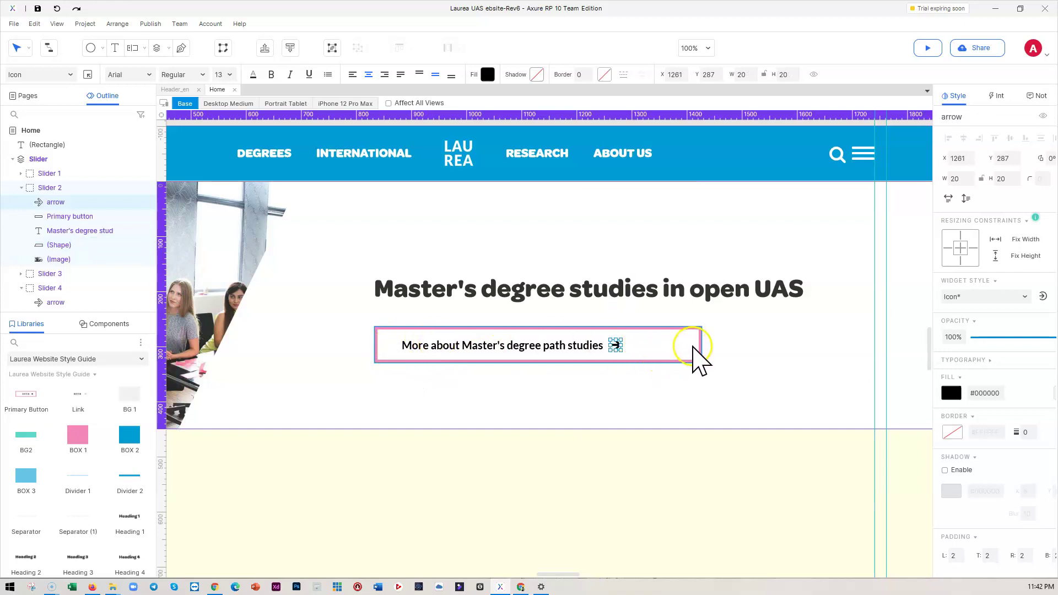
click(697, 357)
drag(701, 345, 650, 342)
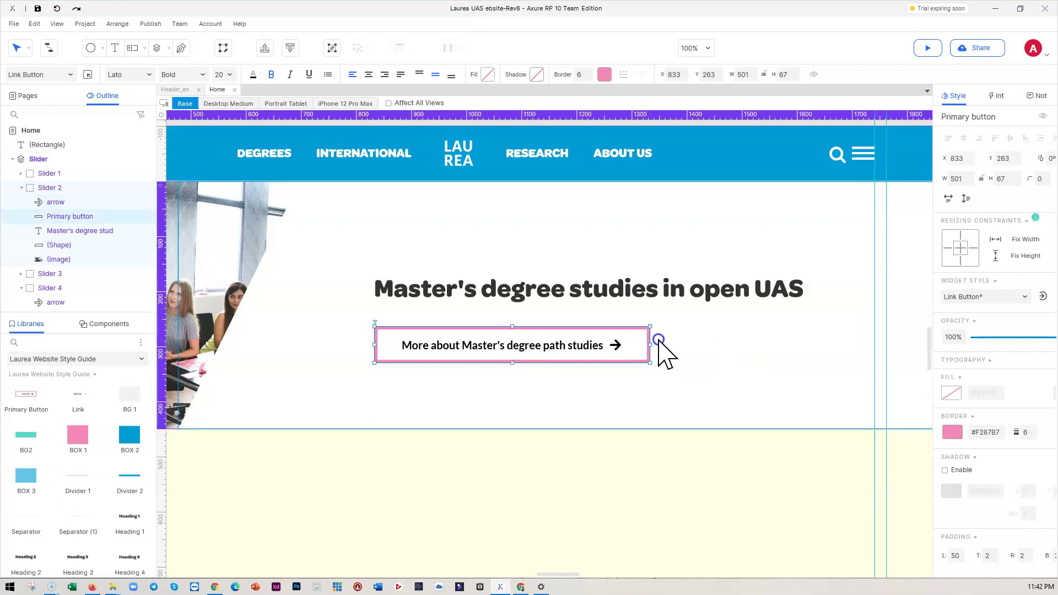
click(709, 345)
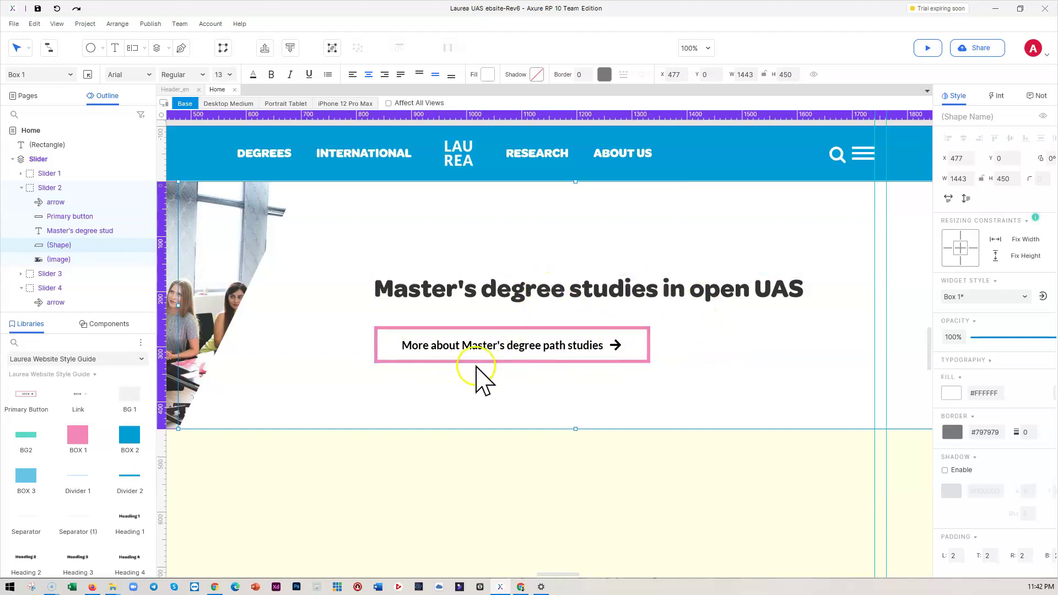
- Copy the heading "study individual courses from our wide range at the Open University of Applied Sciences" from the third hero slide's HTML in Chrome
scroll(455, 384, down, 5)
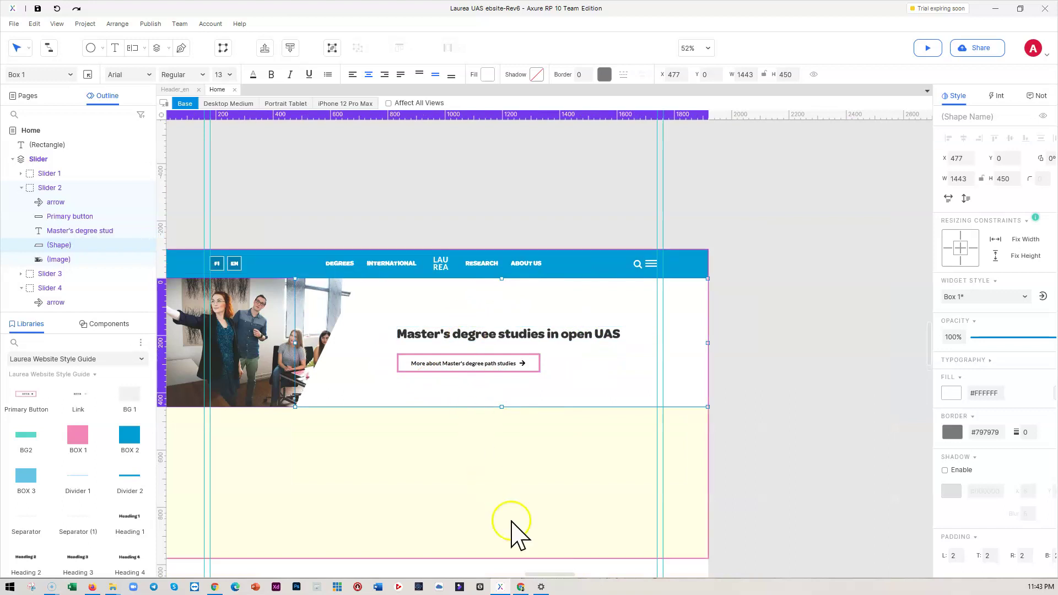
drag(547, 574, 539, 573)
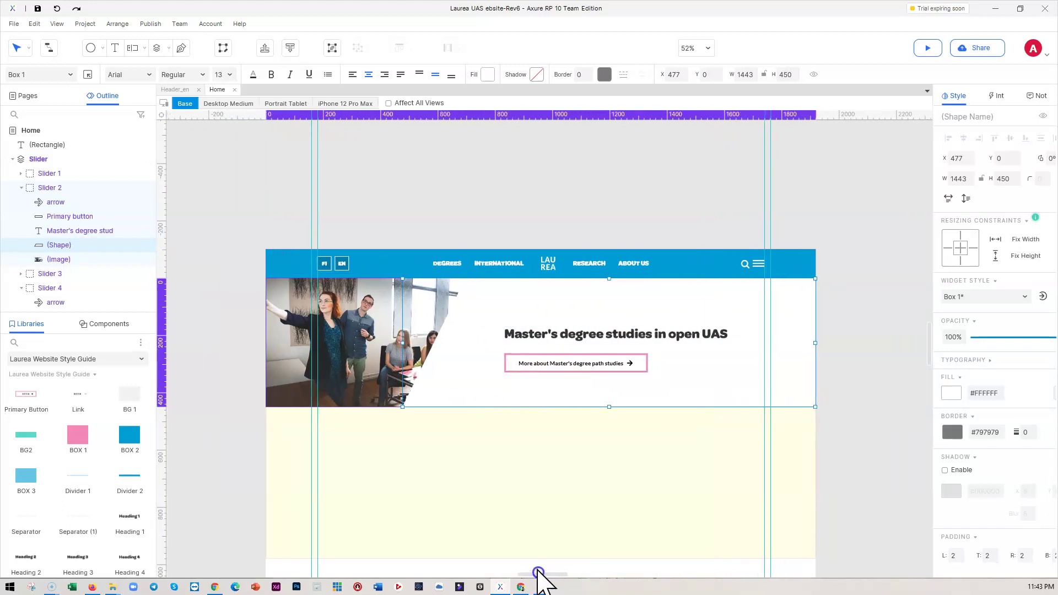
scroll(531, 537, down, 2)
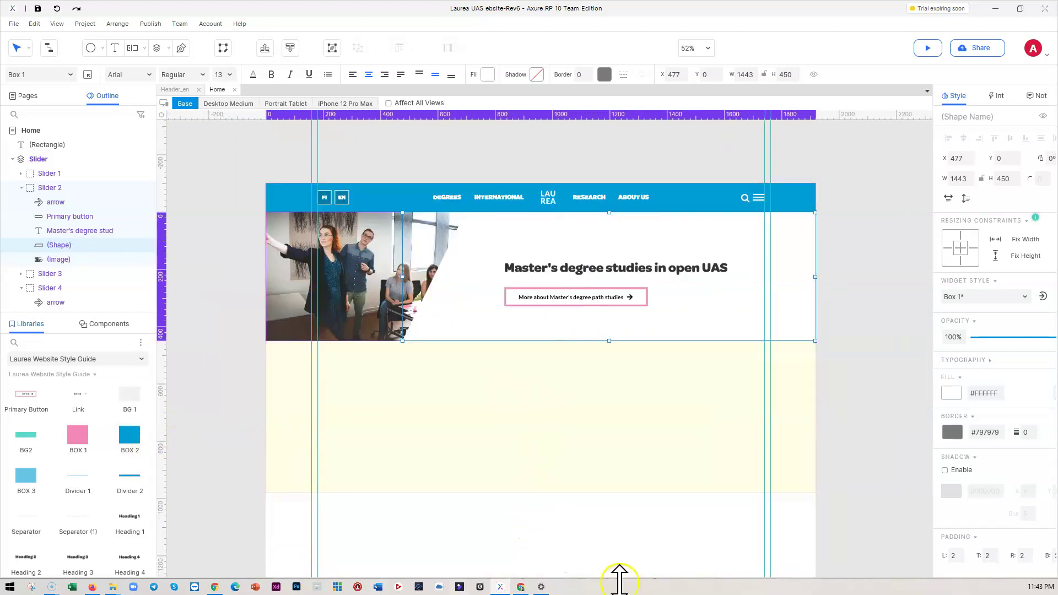
click(215, 586)
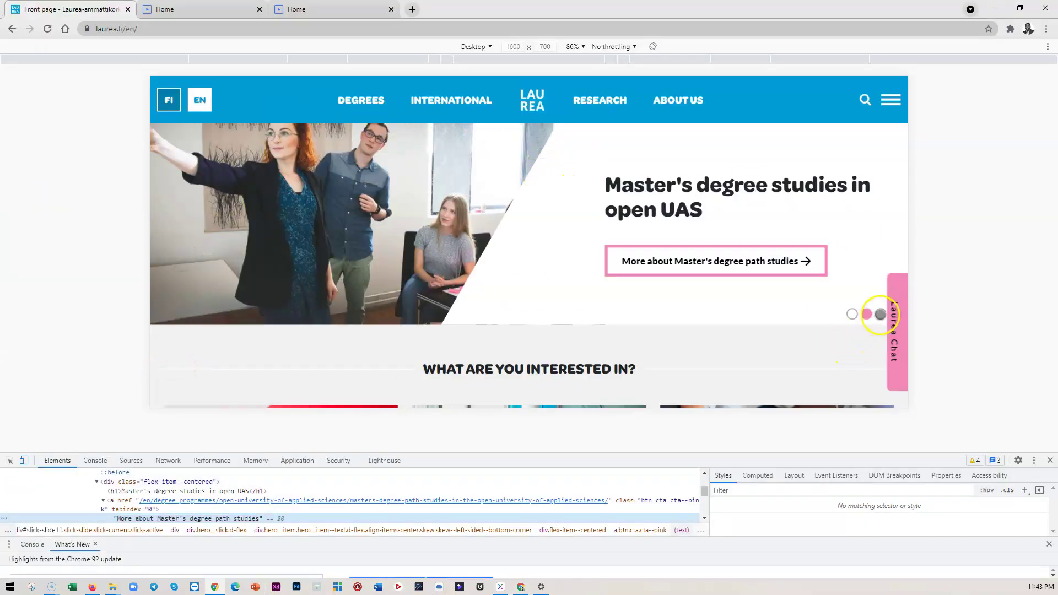
click(880, 314)
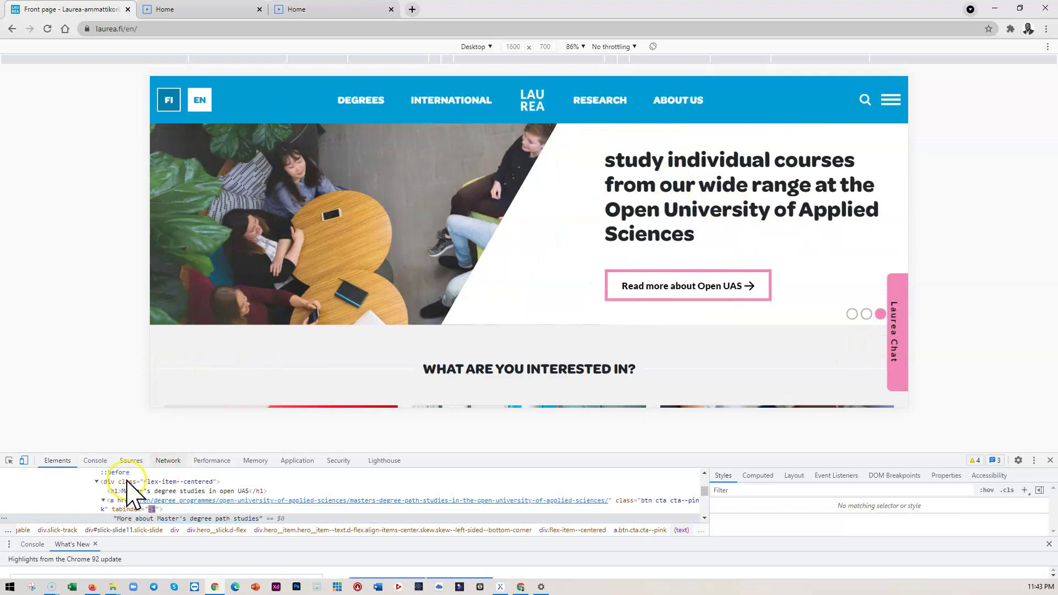
click(10, 461)
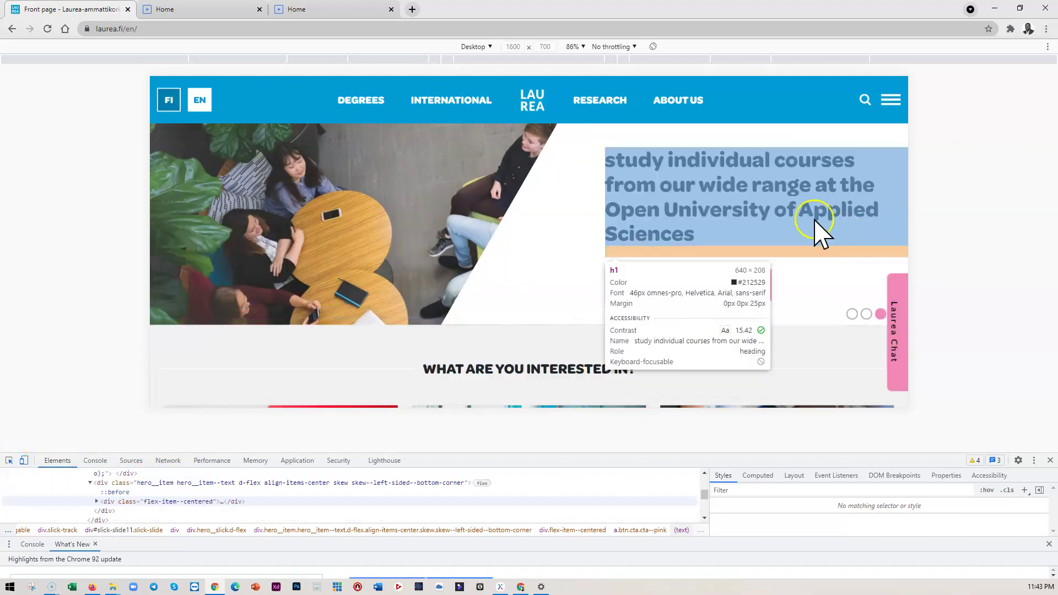
click(789, 211)
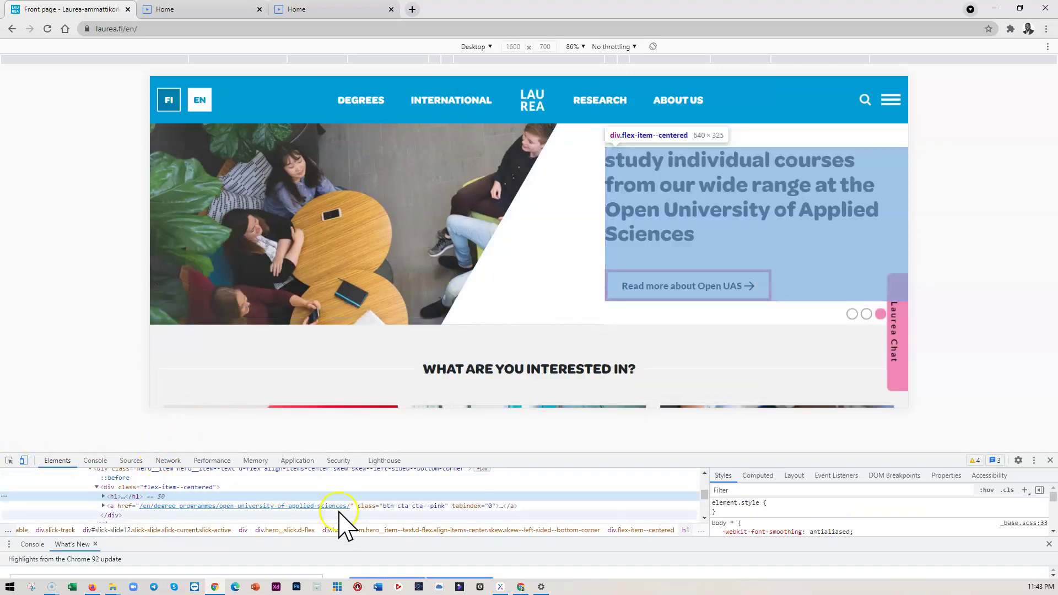
click(102, 497)
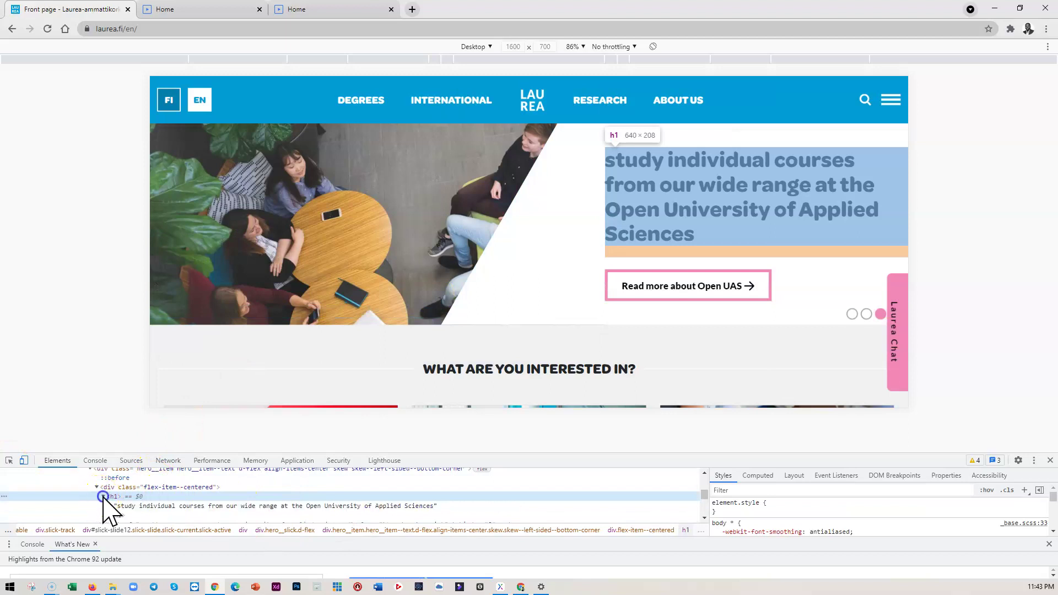
double_click(176, 506)
key(ctrl+c)
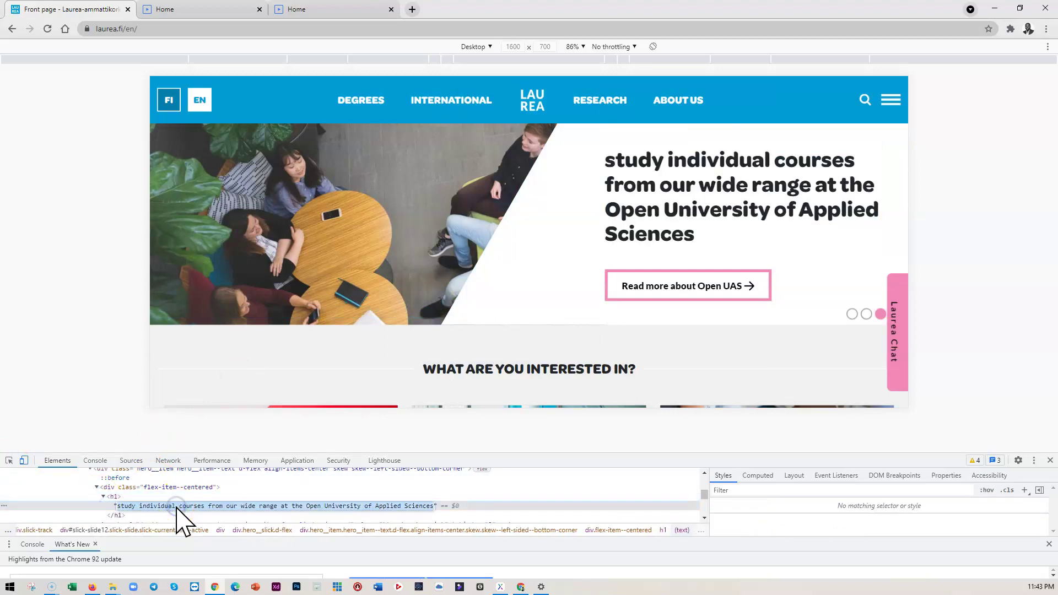
- Return to Axure, open the Slider 3 state and replace its heading with the copied "study individual courses" text, pasted as plain text
click(993, 9)
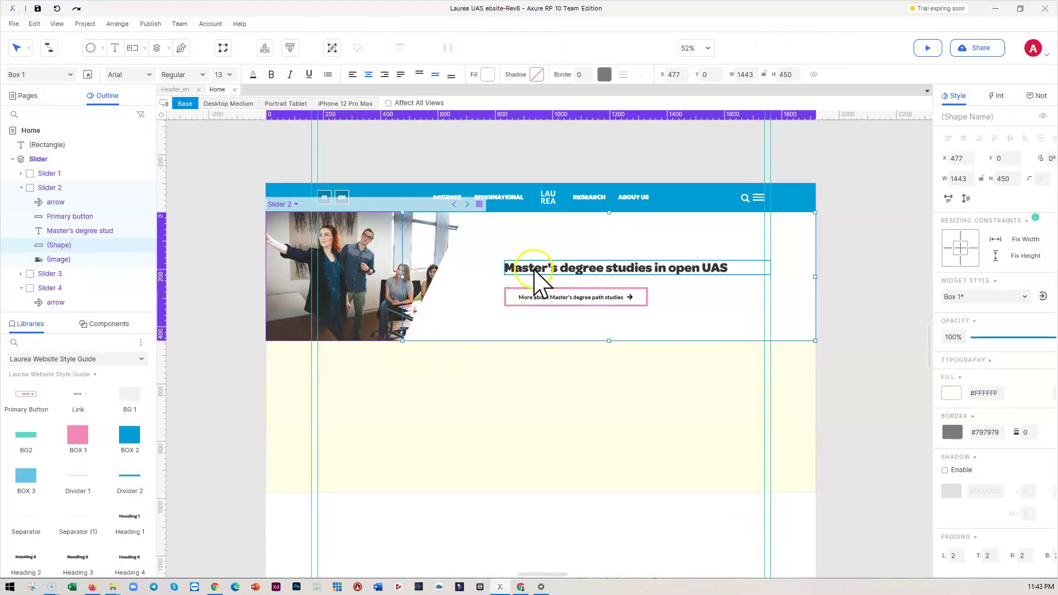
click(47, 188)
click(21, 188)
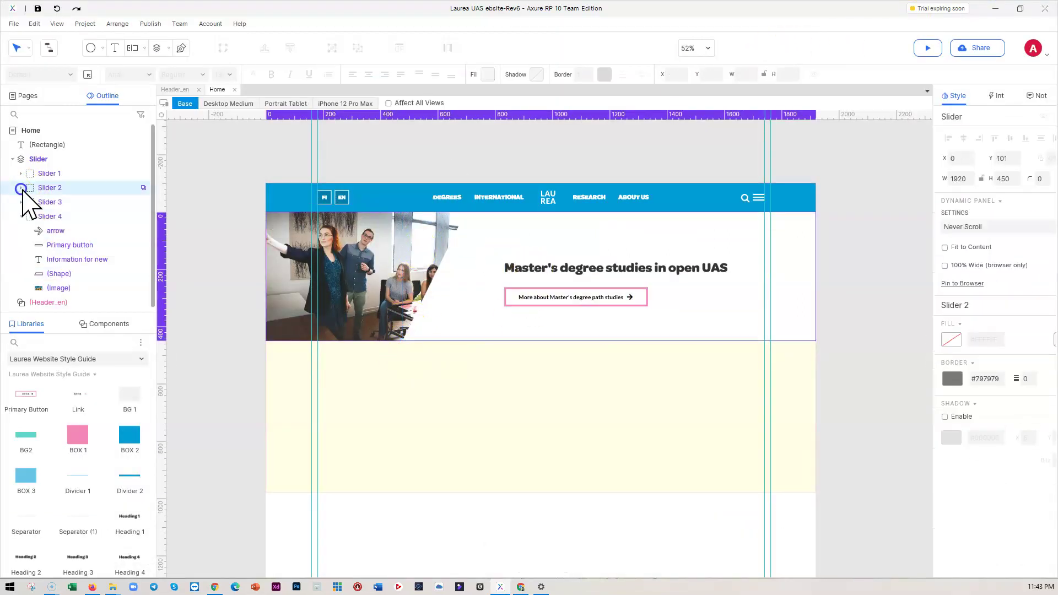
click(51, 202)
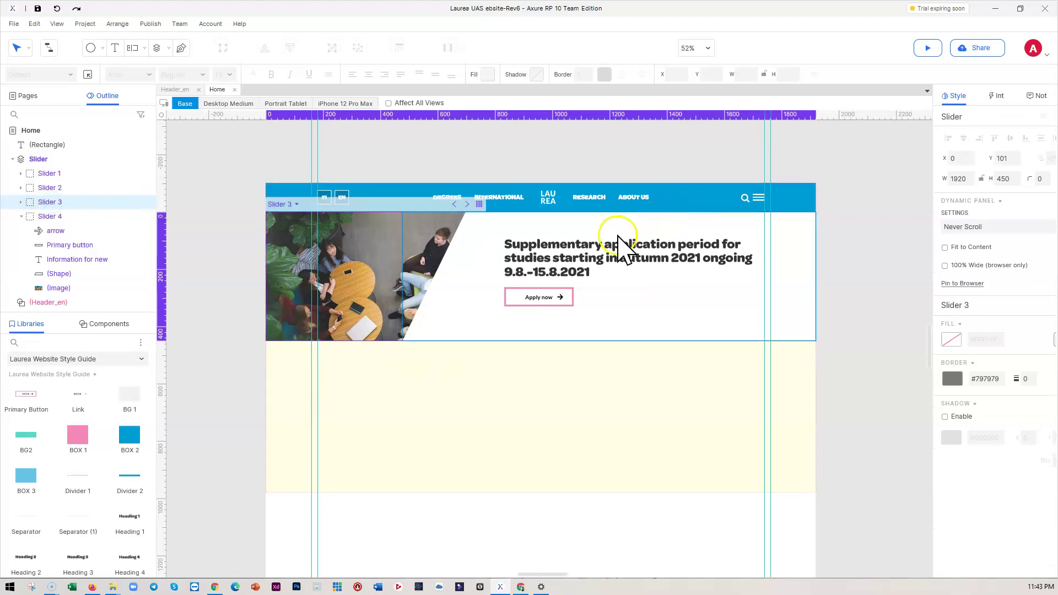
double_click(622, 259)
double_click(622, 258)
right_click(615, 275)
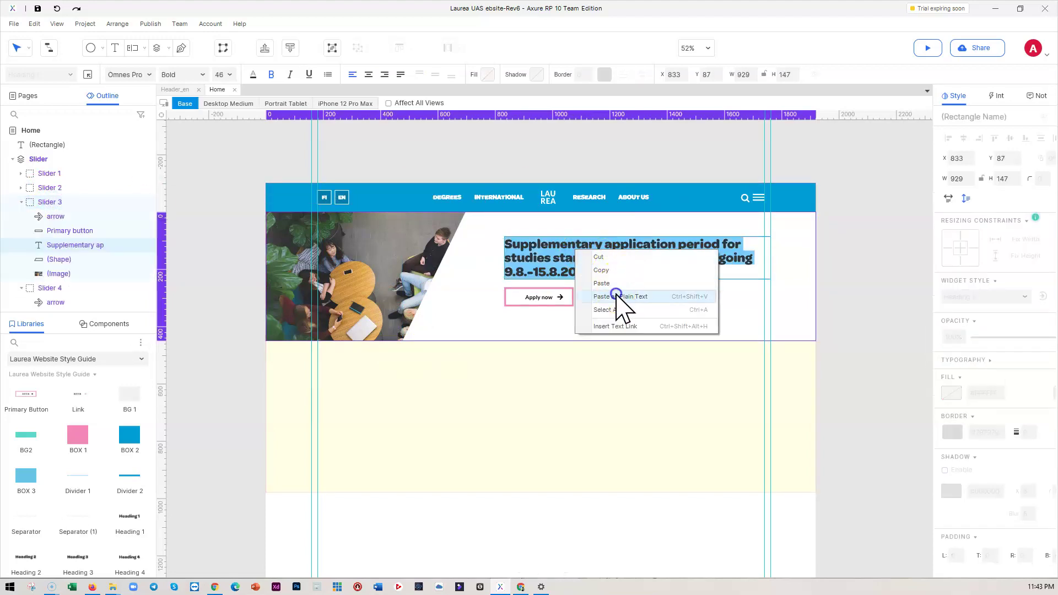
click(617, 297)
key(Escape)
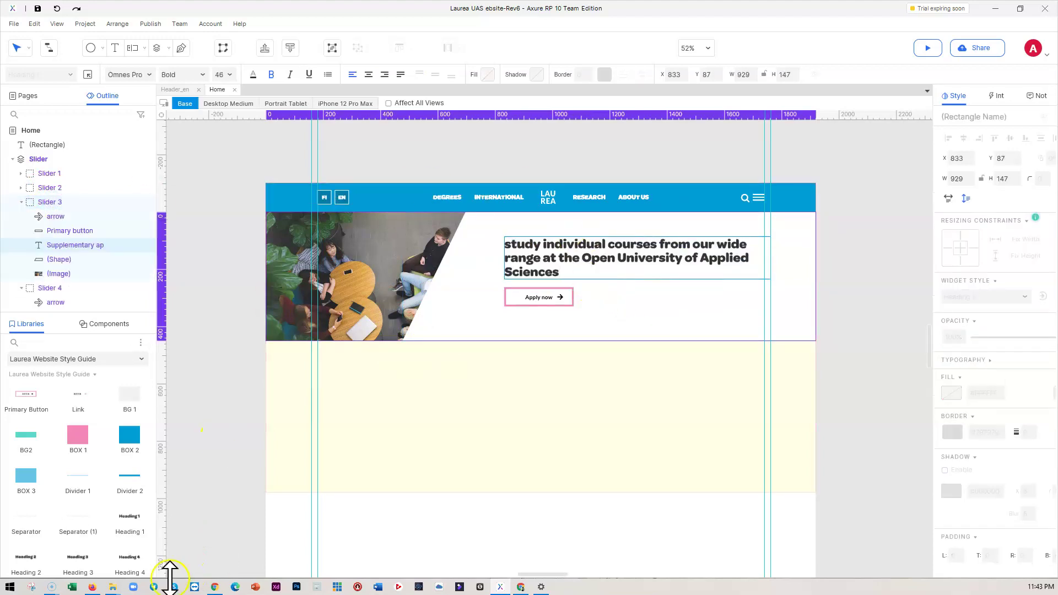
- Check the third slide's button in Chrome, then relabel Axure's Slider 3 button "Read more about open UAS" and widen it to 366
click(216, 586)
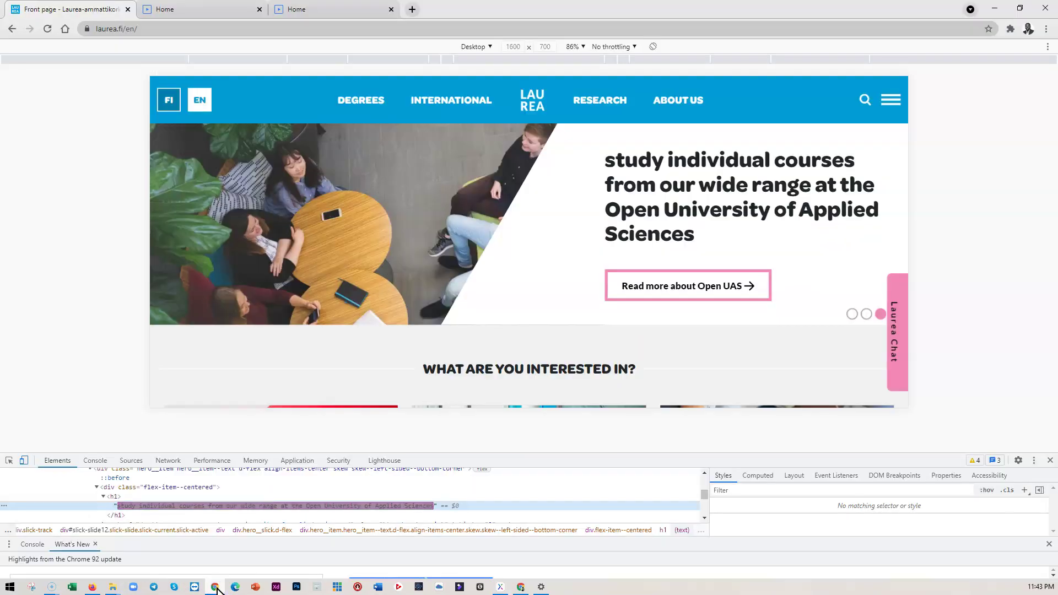
click(217, 588)
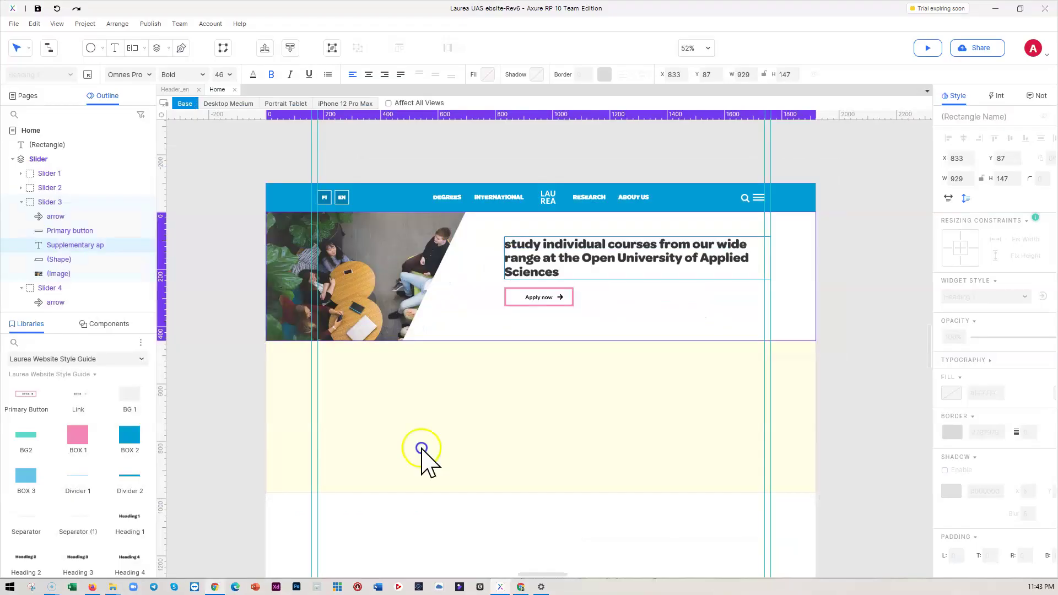
double_click(536, 298)
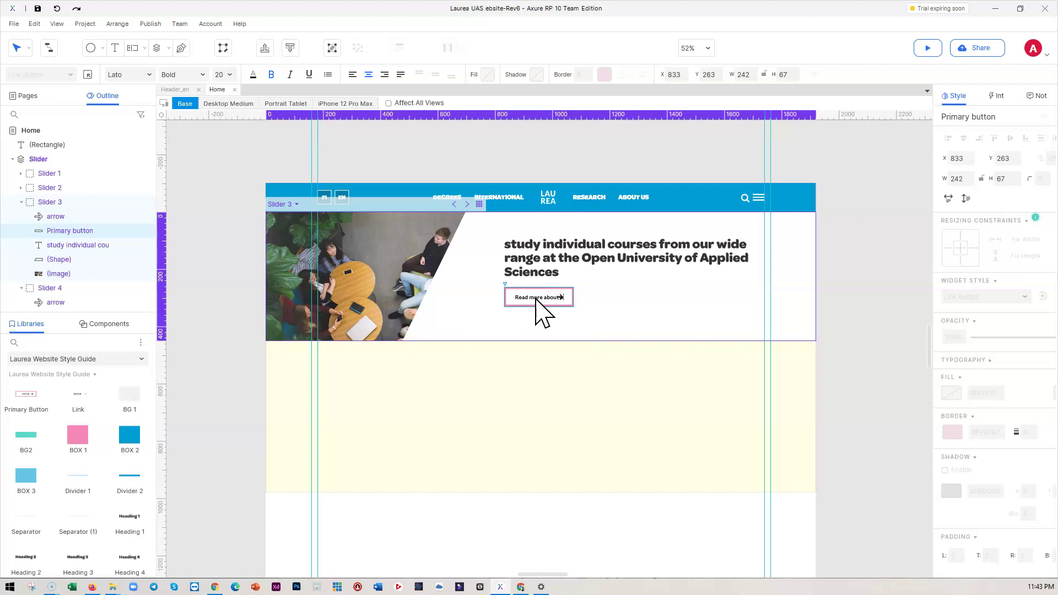
click(614, 307)
click(563, 301)
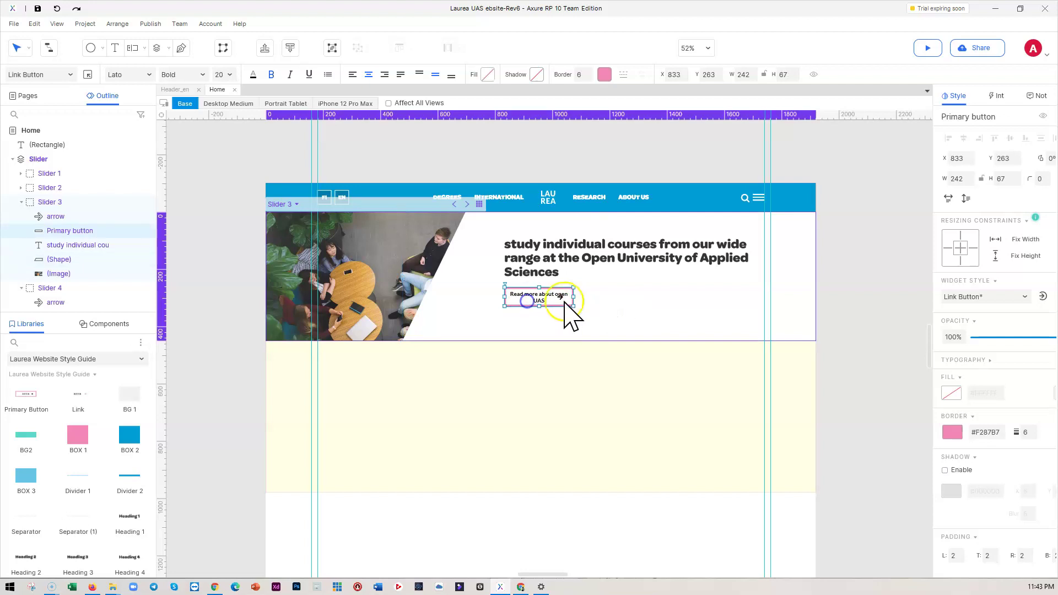
drag(573, 296, 609, 297)
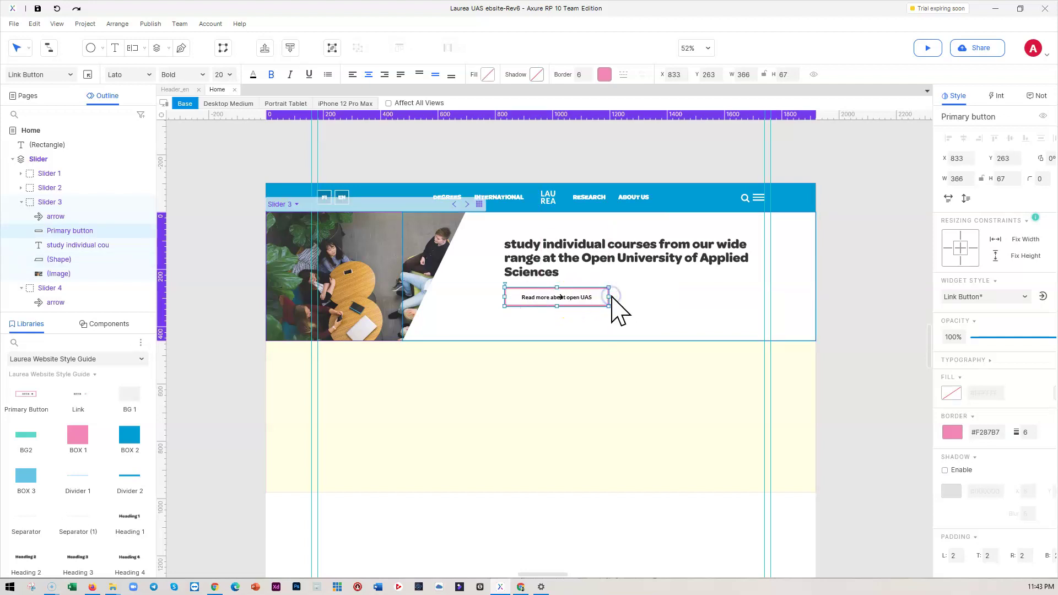
- Left-align the Slider 3 button's label and set its left padding to 50
scroll(484, 354, up, 3)
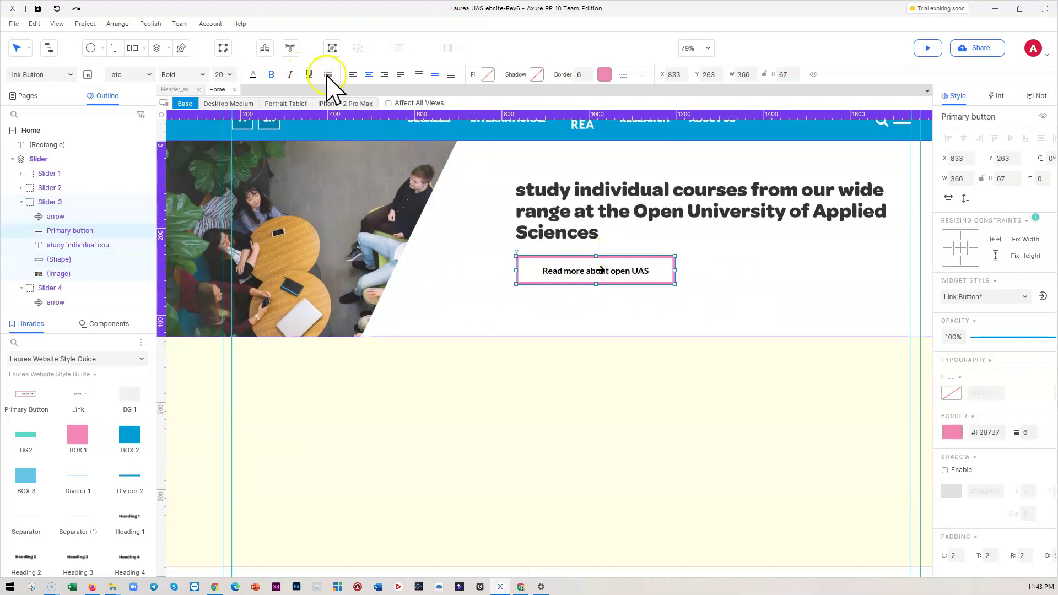
click(354, 75)
click(953, 555)
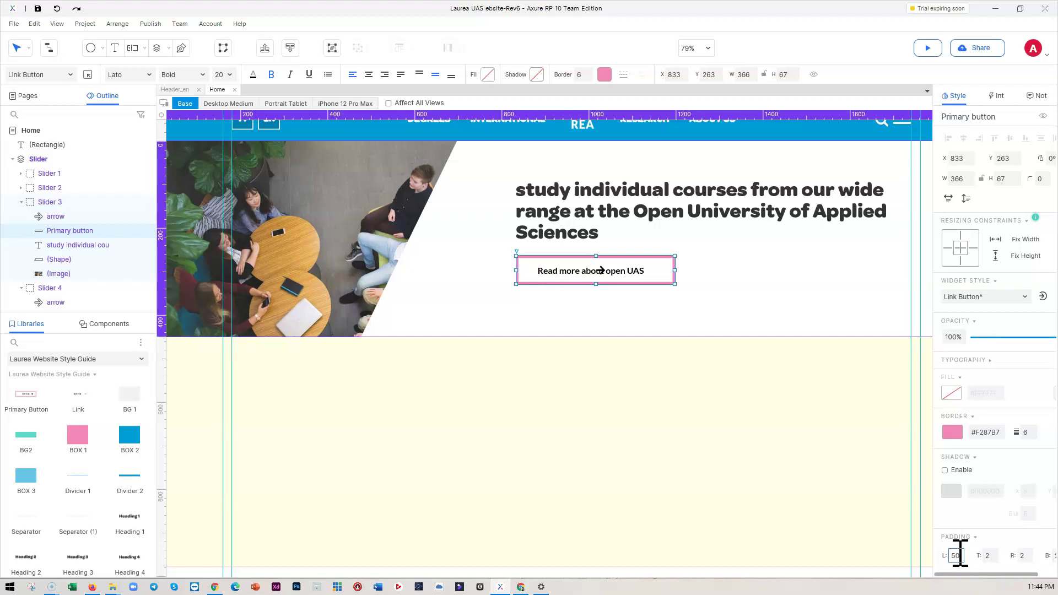
- Reopen the Slider 3 state, move the arrow just after the button's label and widen the button slightly to fit it
click(605, 279)
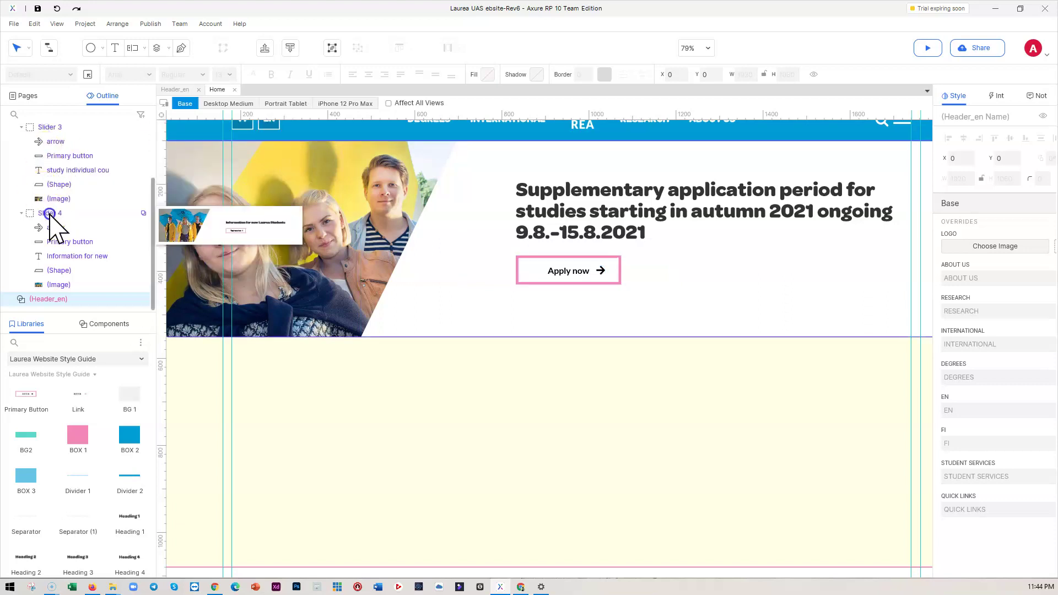
click(48, 128)
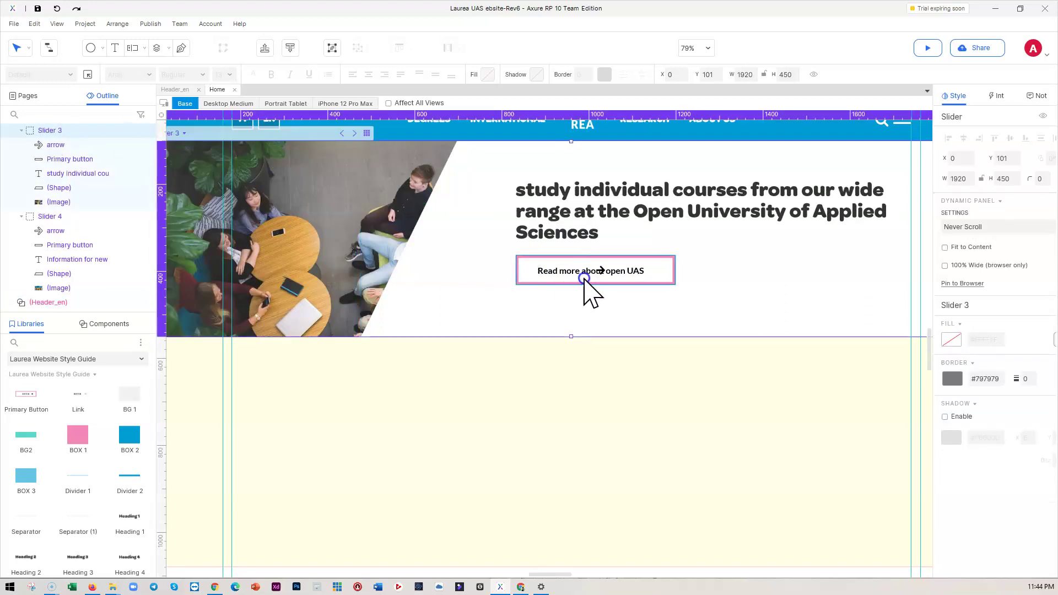
drag(603, 274, 677, 270)
click(672, 279)
click(738, 279)
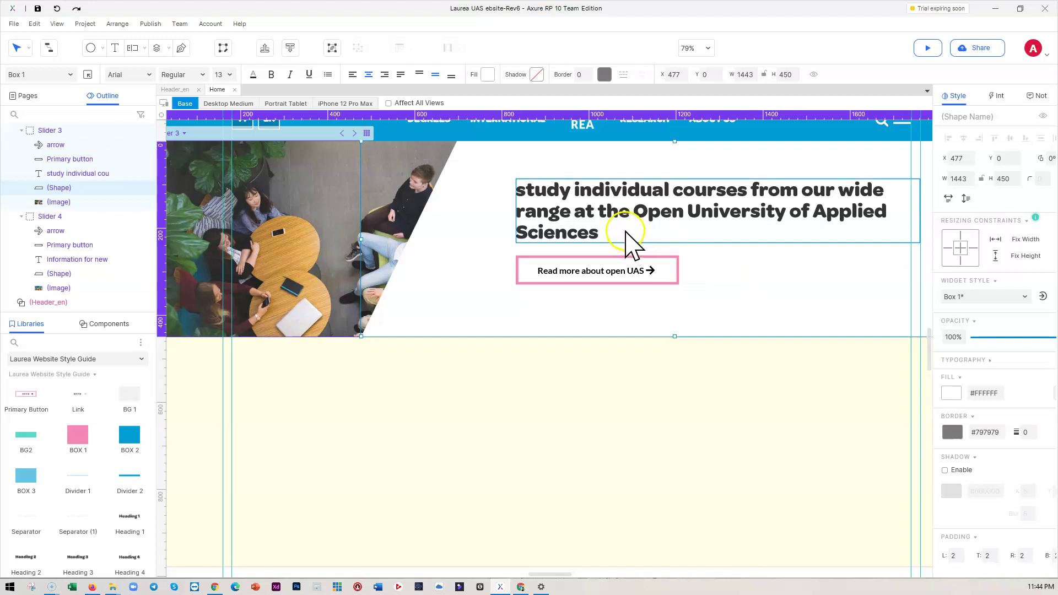
click(51, 217)
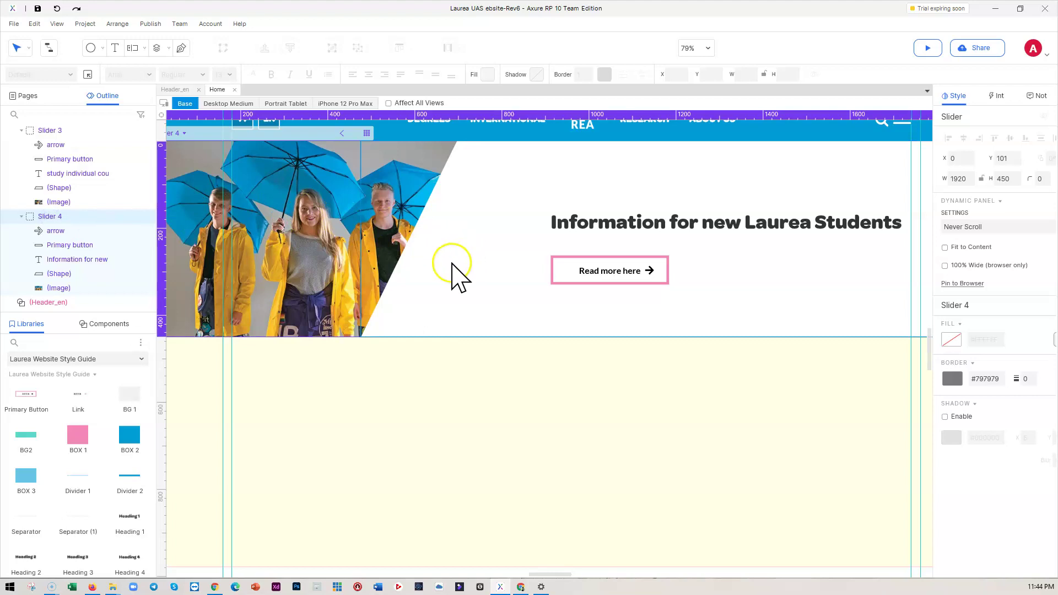
double_click(367, 388)
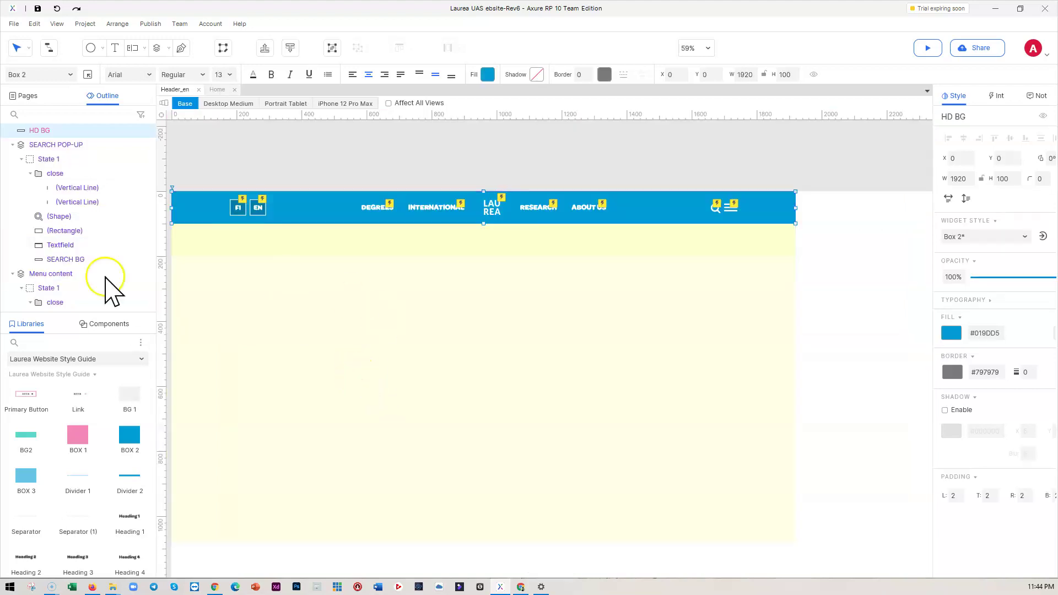
scroll(42, 187, up, 3)
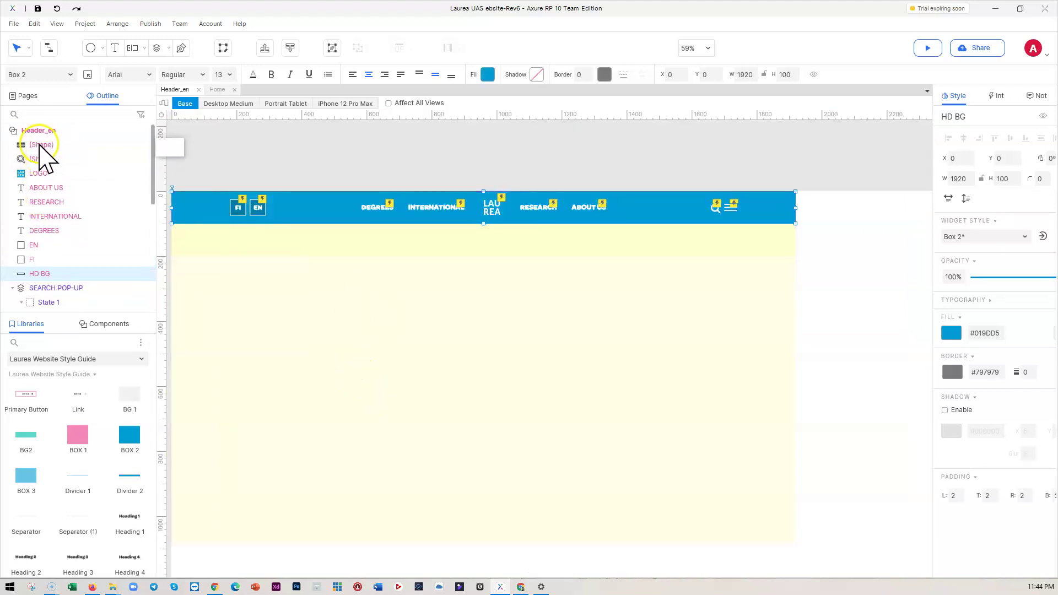
click(25, 95)
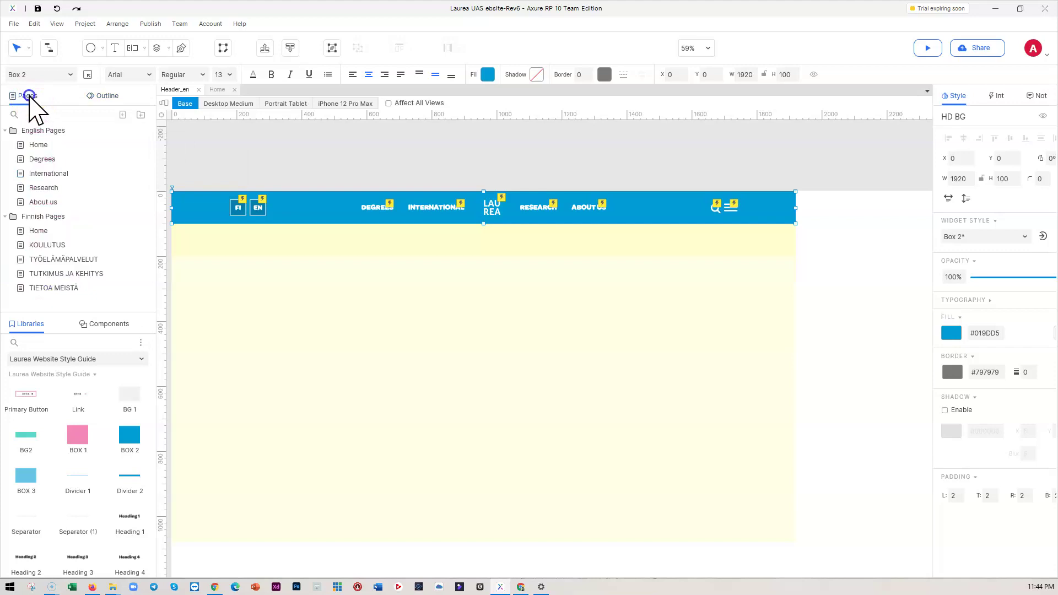
click(360, 179)
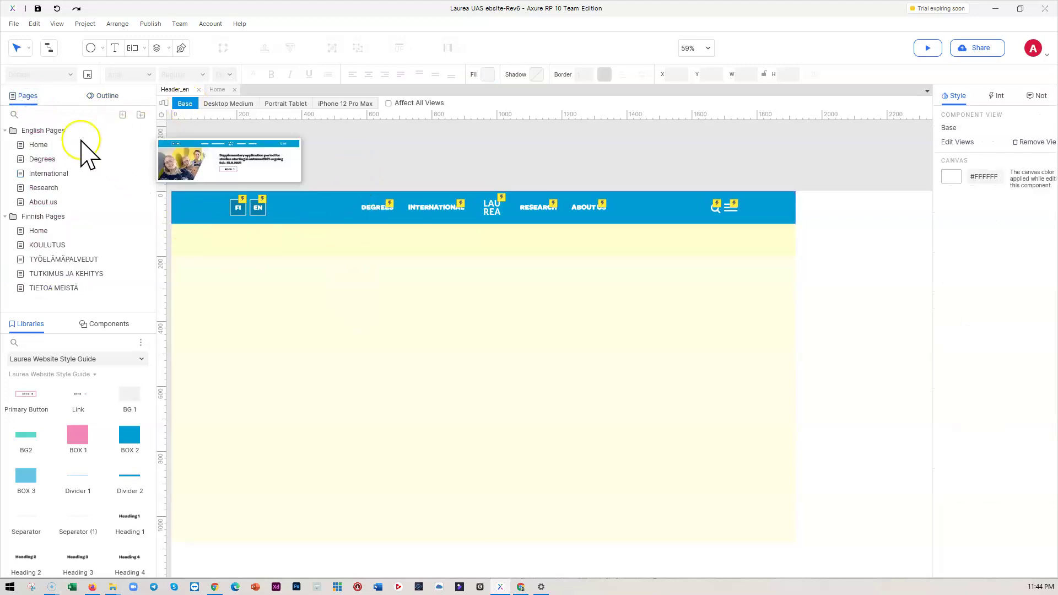
double_click(39, 144)
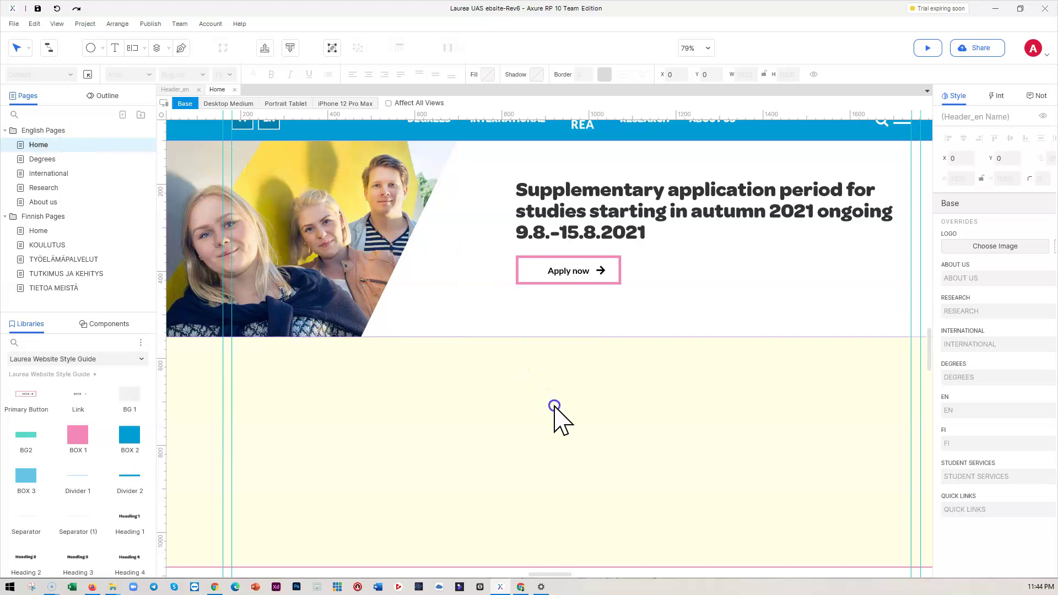
- Place a Dynamic Panel from the Default library below the hero slider on the Home page and resize it to 185 by 30
scroll(548, 401, up, 4)
click(491, 369)
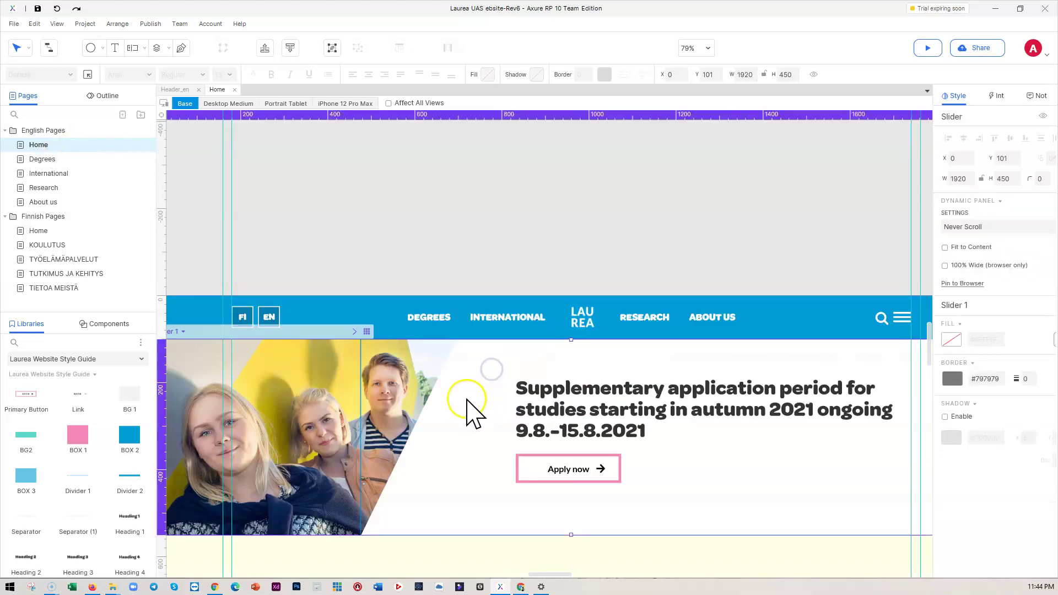
scroll(472, 413, down, 1)
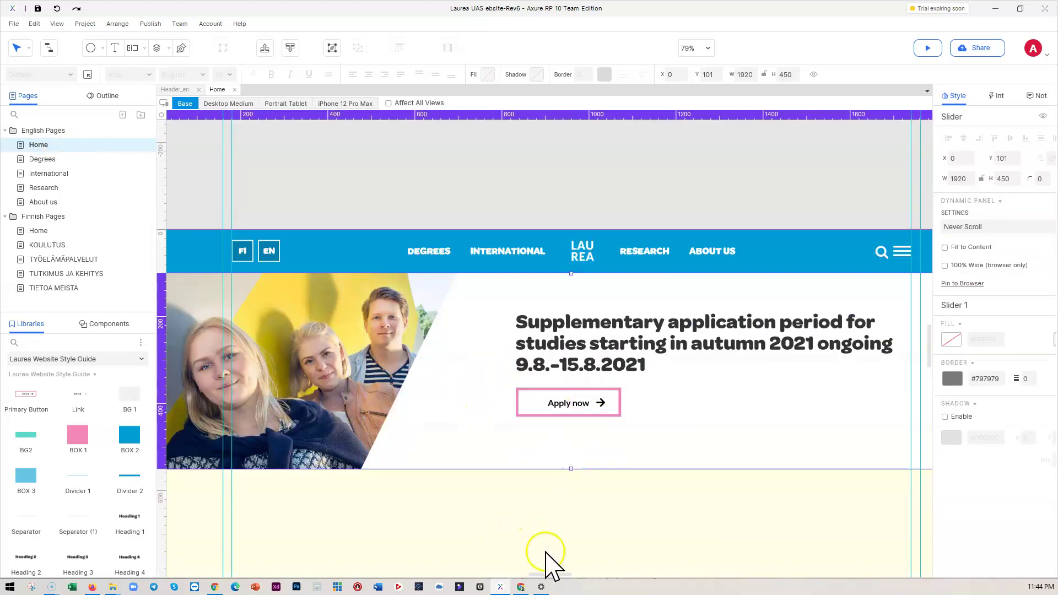
drag(548, 573, 547, 572)
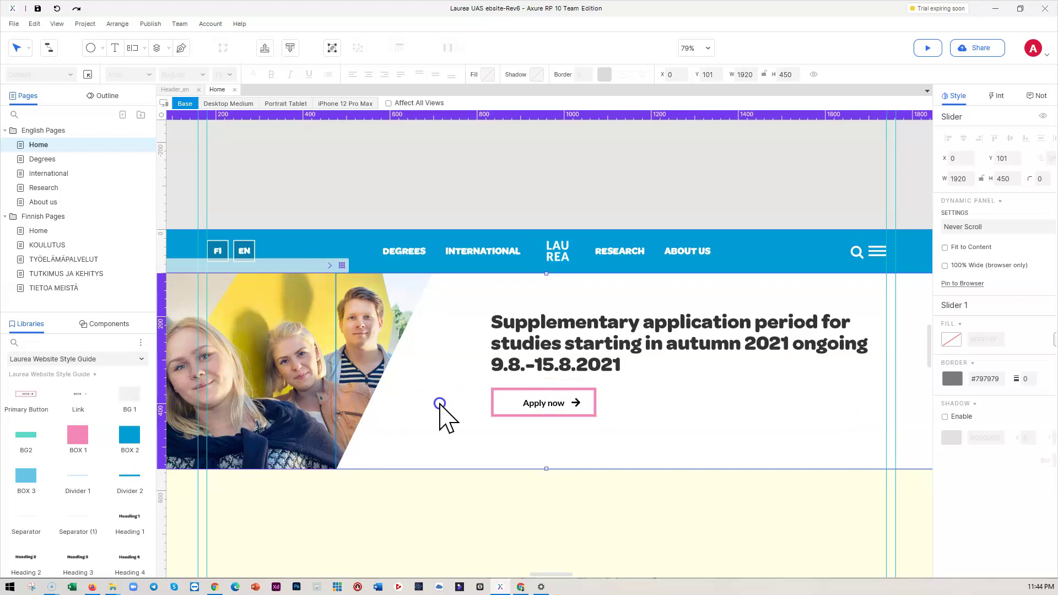
scroll(617, 390, down, 3)
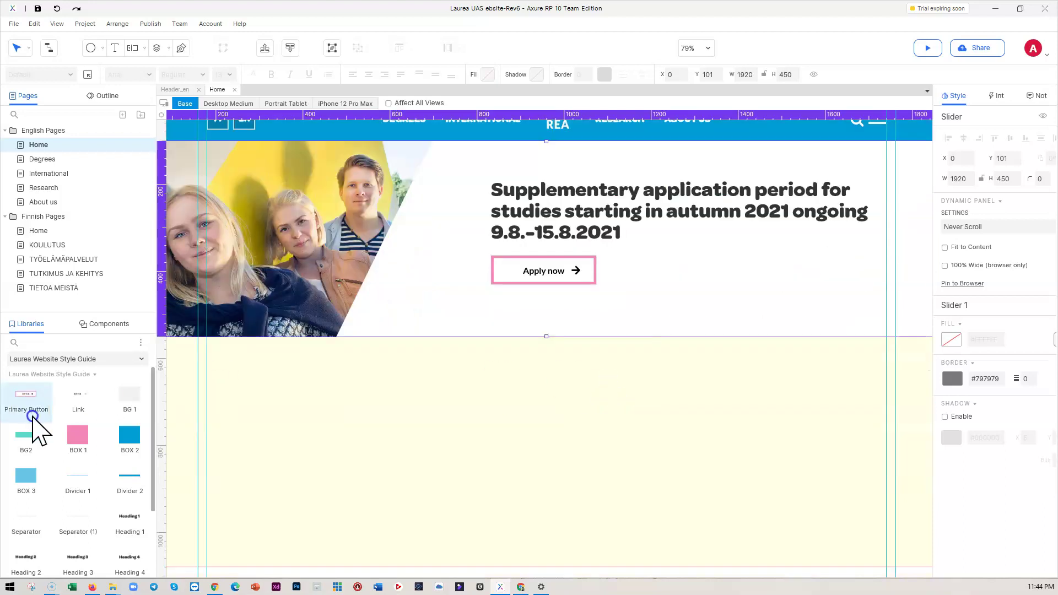
click(43, 366)
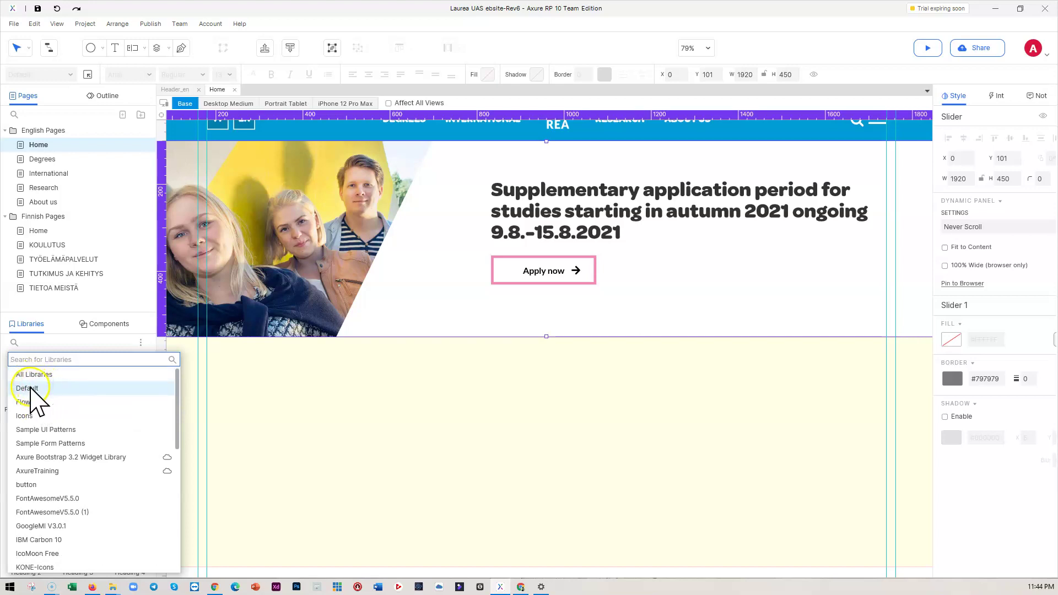
click(28, 389)
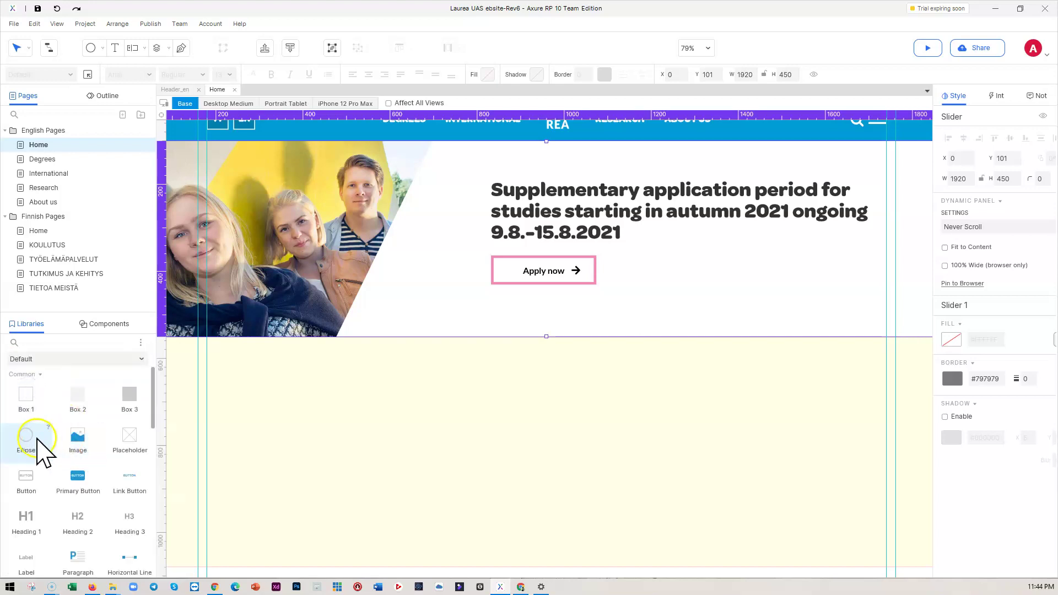
scroll(39, 449, down, 5)
drag(39, 407, 729, 349)
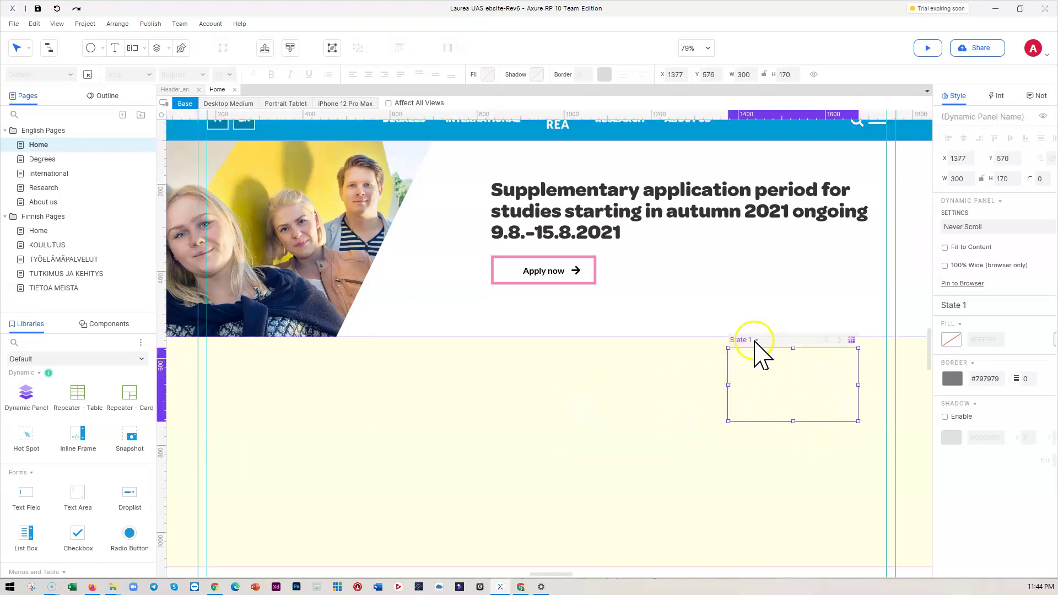
drag(792, 421, 818, 361)
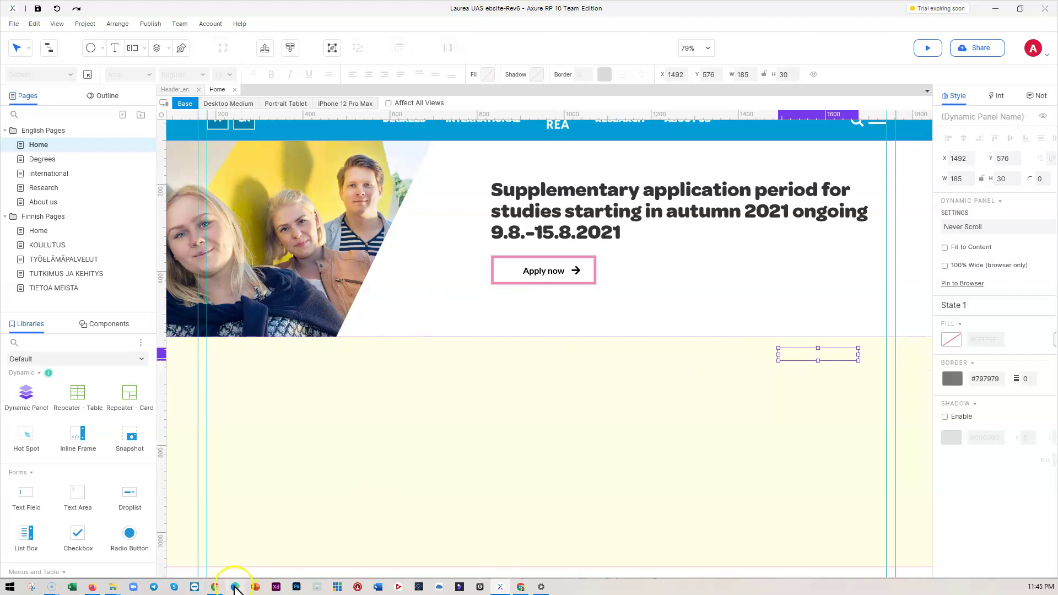
- Switch to the live site in Chrome, close the developer tools and examine how the hero slider's indicator dots change between slides
click(215, 587)
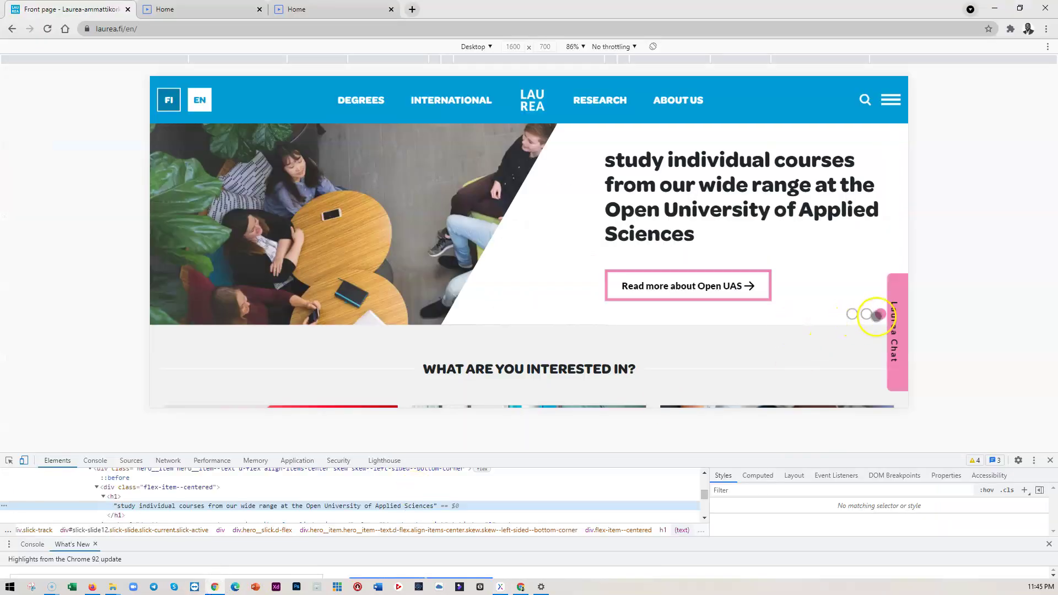
click(1049, 460)
click(901, 352)
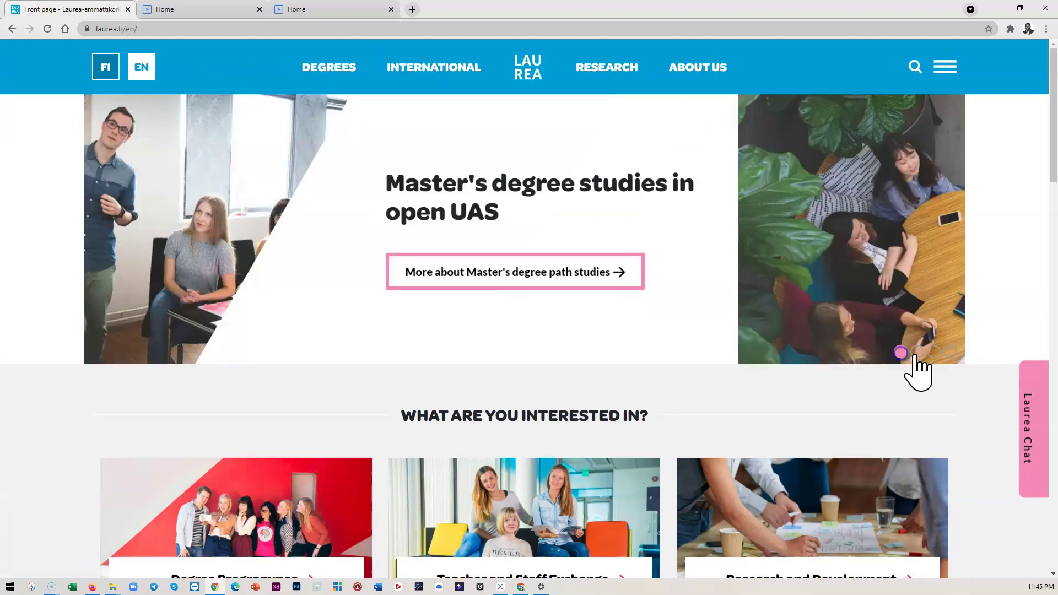
click(917, 353)
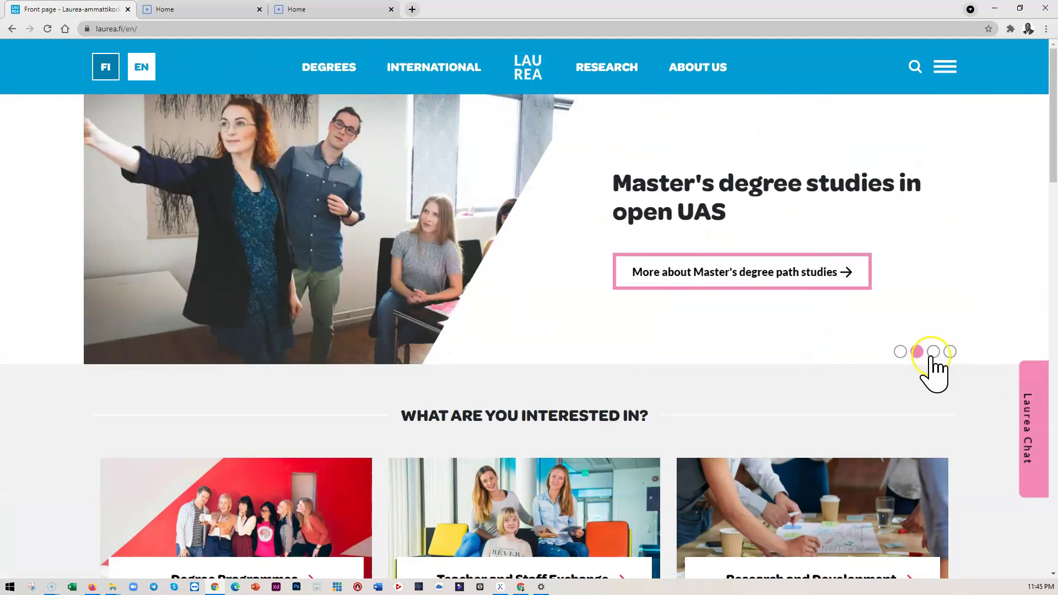
click(933, 352)
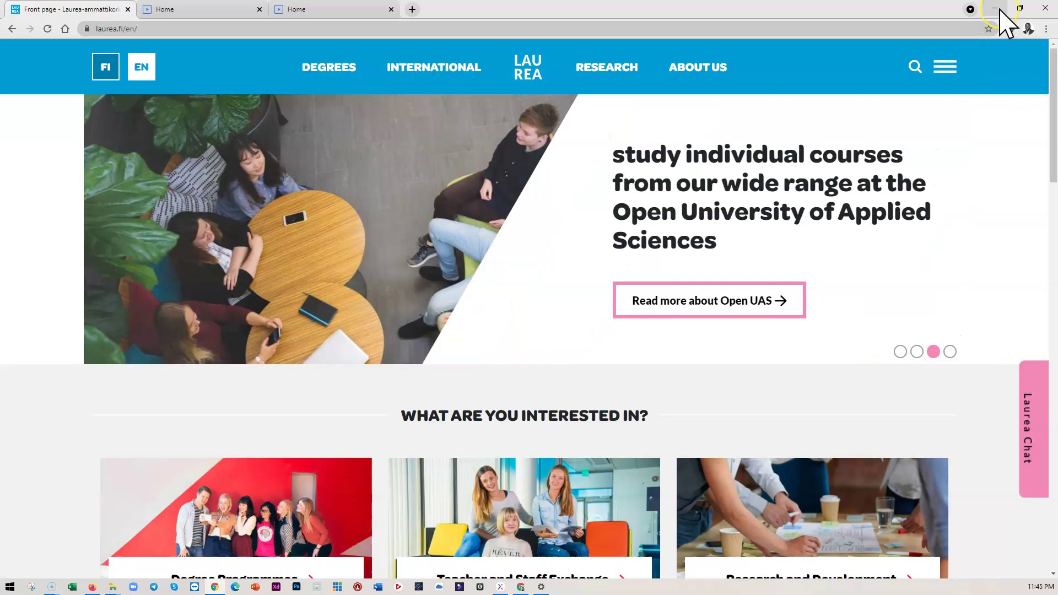
click(1000, 9)
- Name the new dynamic panel below the hero slider "Slider Control" in Axure
click(824, 359)
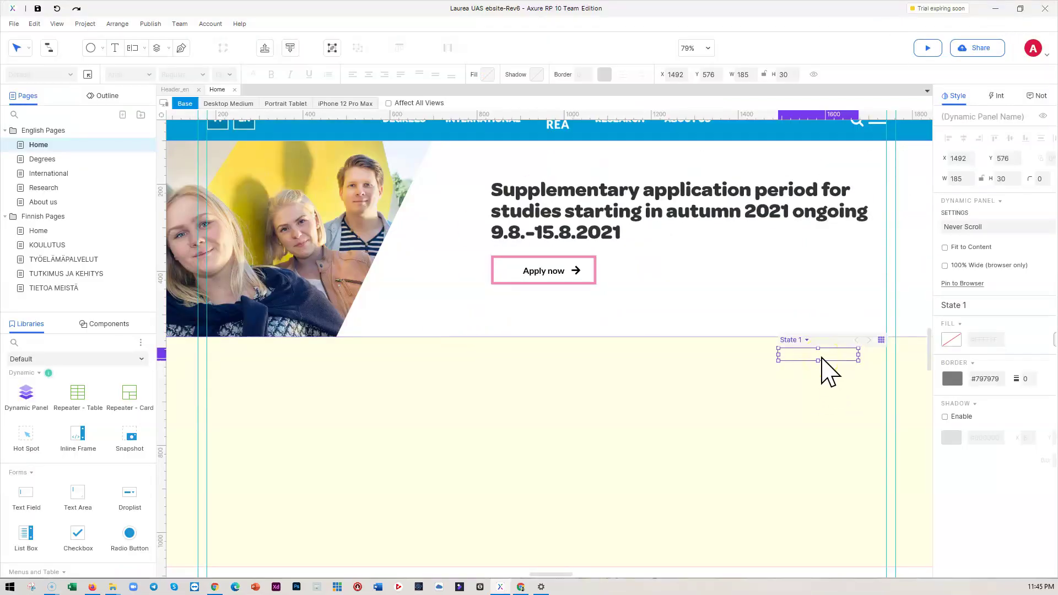
click(105, 96)
click(50, 145)
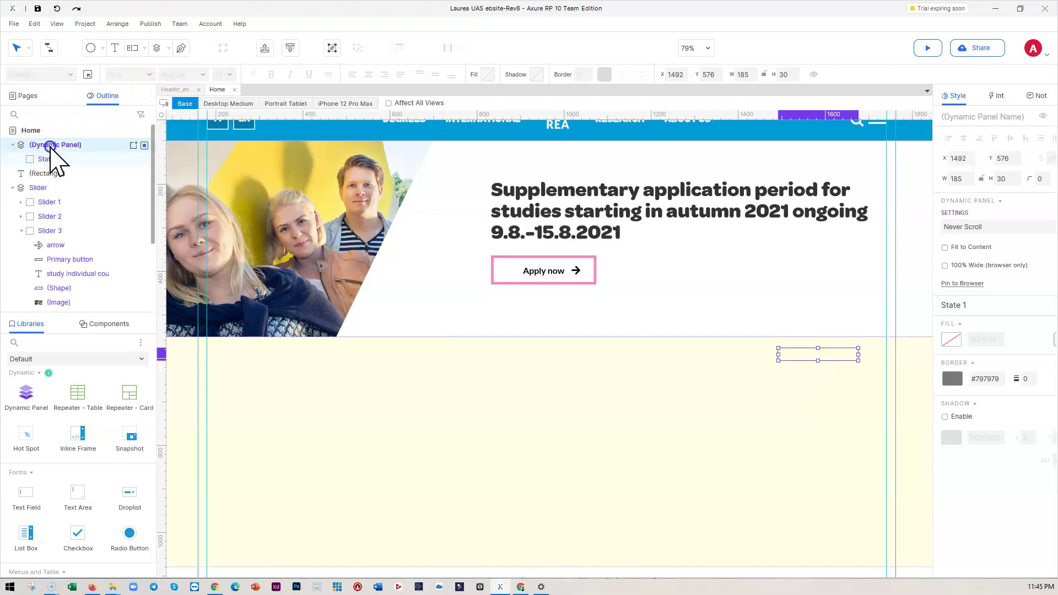
click(54, 145)
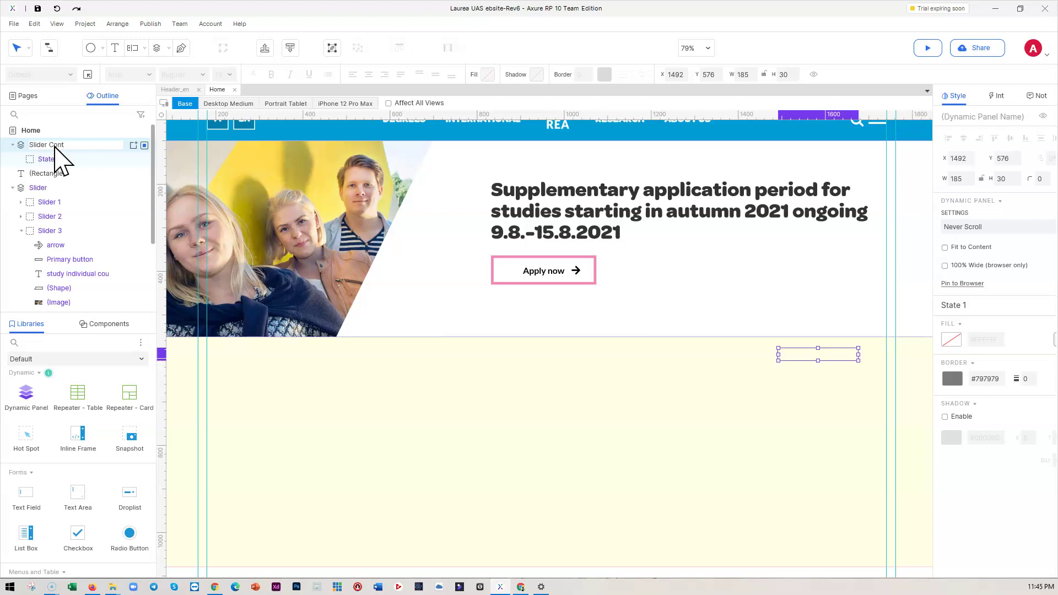
click(75, 158)
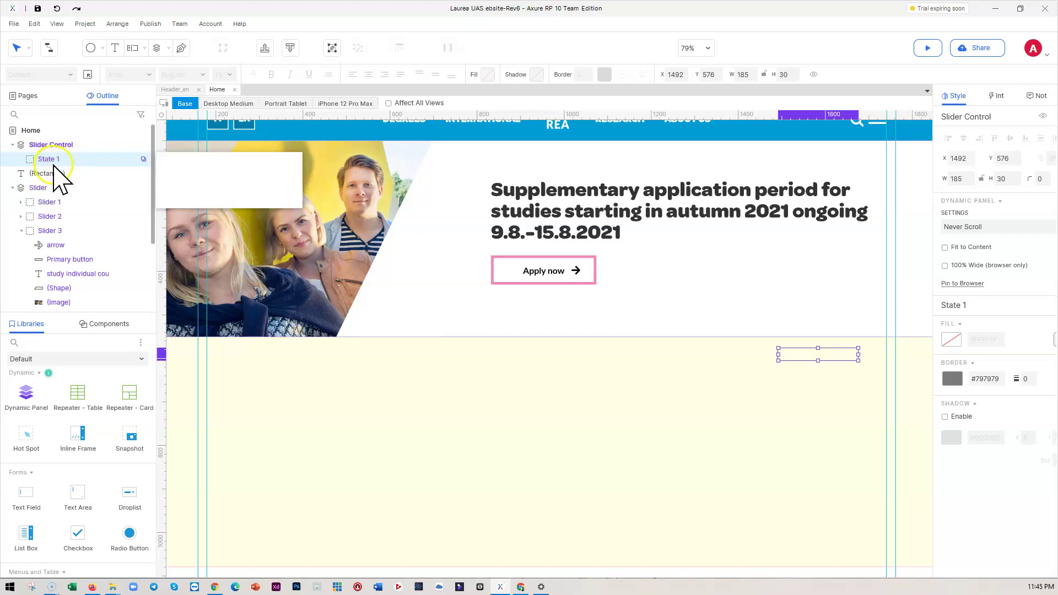
- Duplicate State 1 of the Slider Control panel three times and arrange the states in order from State 1 to State 4
click(142, 159)
click(142, 159)
click(143, 159)
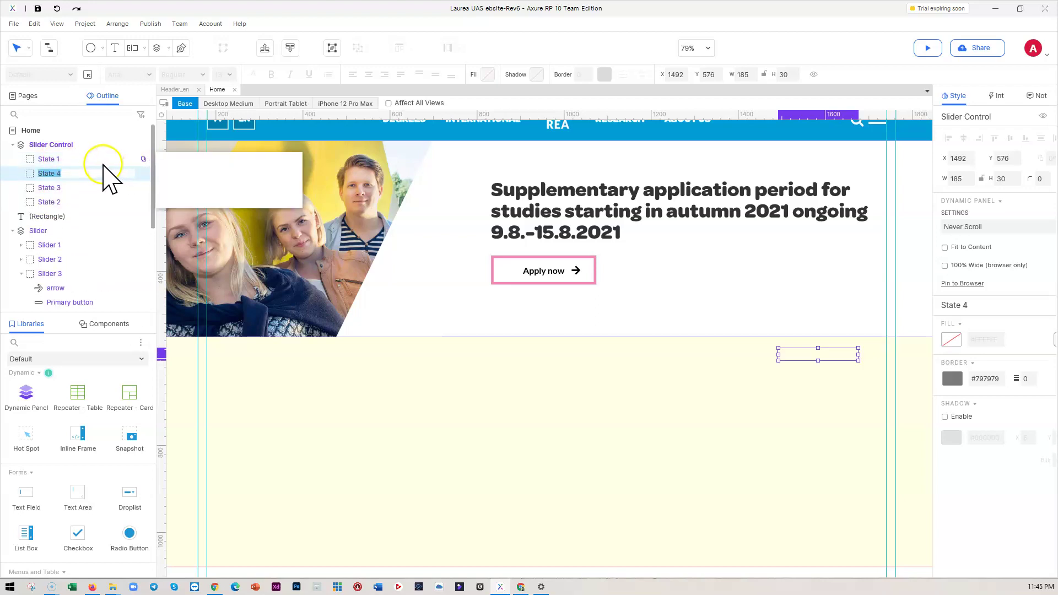
click(67, 188)
drag(57, 199, 56, 184)
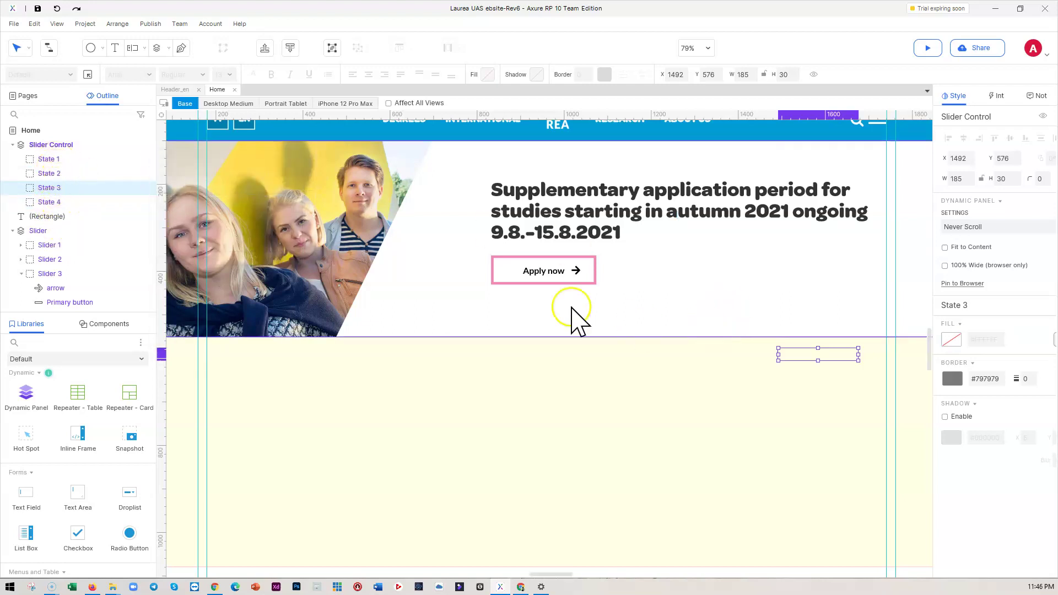
mouse_move(823, 372)
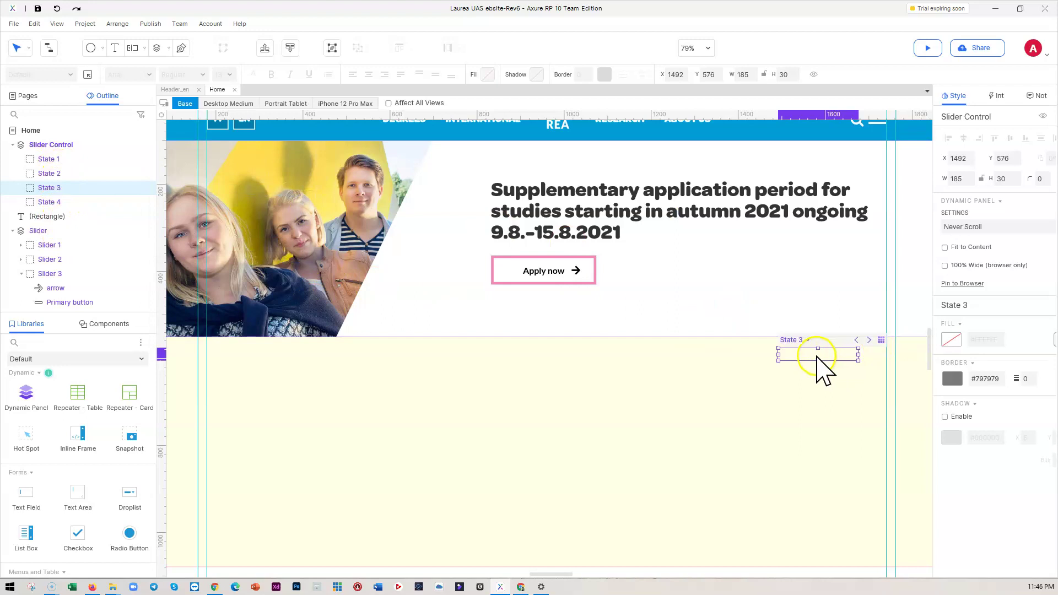
- Place an Ellipse from the Default library at the start of State 1 in Slider Control and resize it to 30 by 30
click(48, 159)
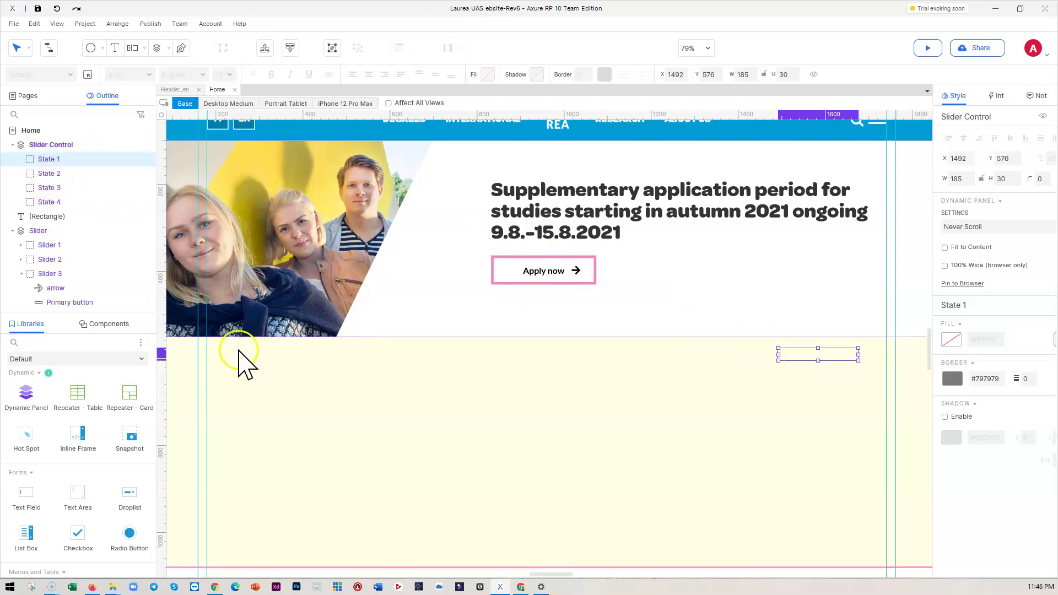
scroll(55, 474, down, 3)
scroll(55, 468, up, 5)
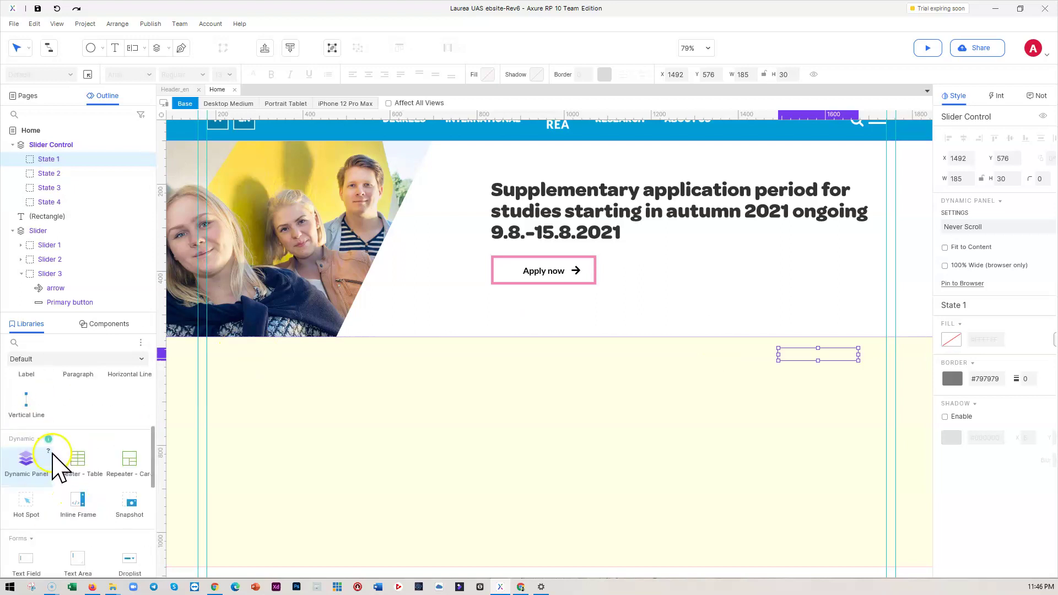
drag(28, 438, 778, 349)
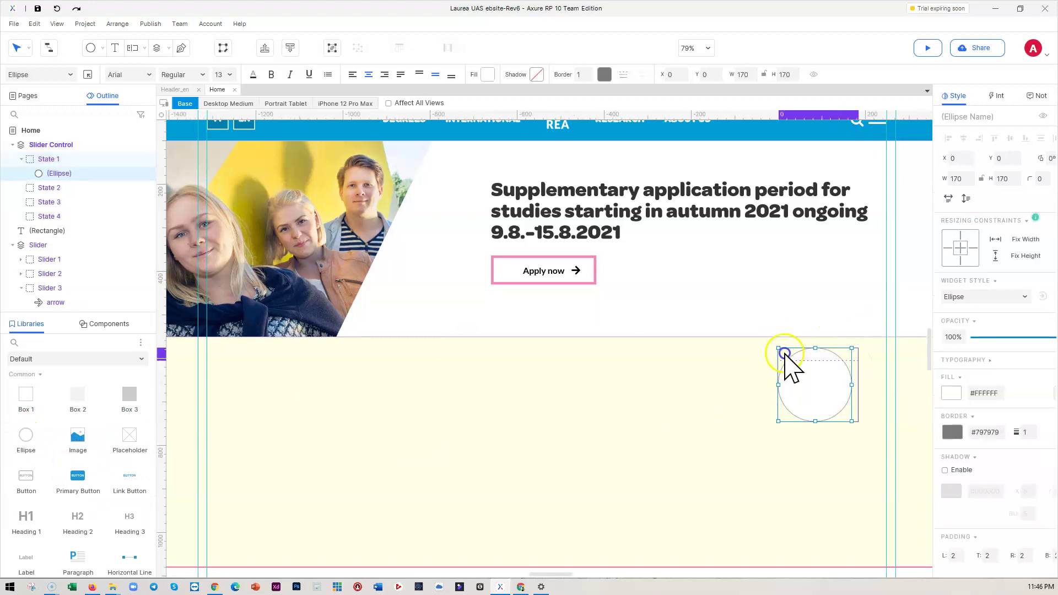
drag(851, 420, 786, 354)
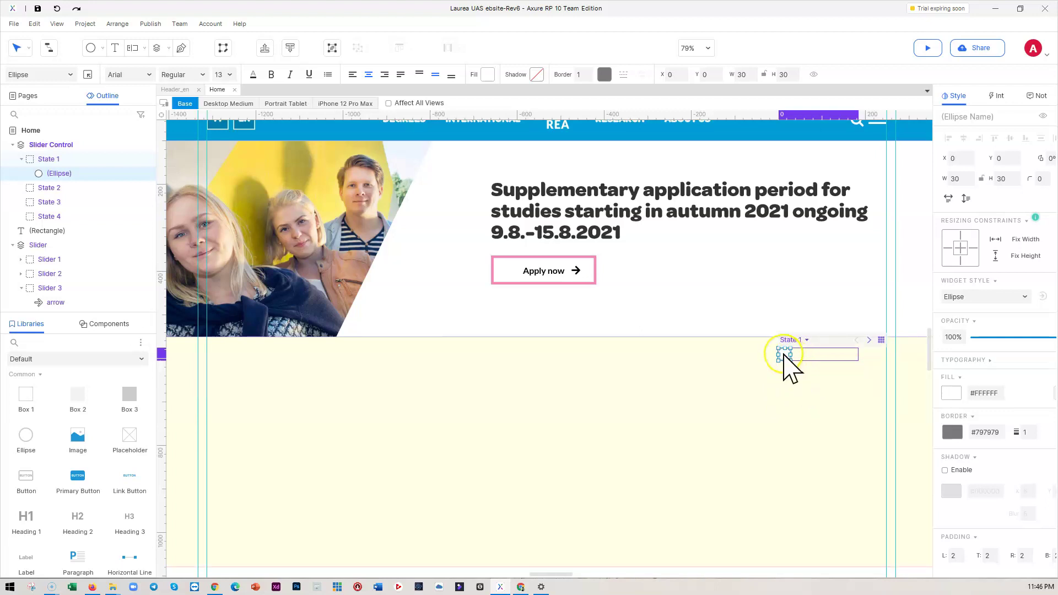
- Copy the circle to make a row of four in State 1 of Slider Control and distribute them evenly horizontally
drag(783, 355, 834, 386)
click(827, 374)
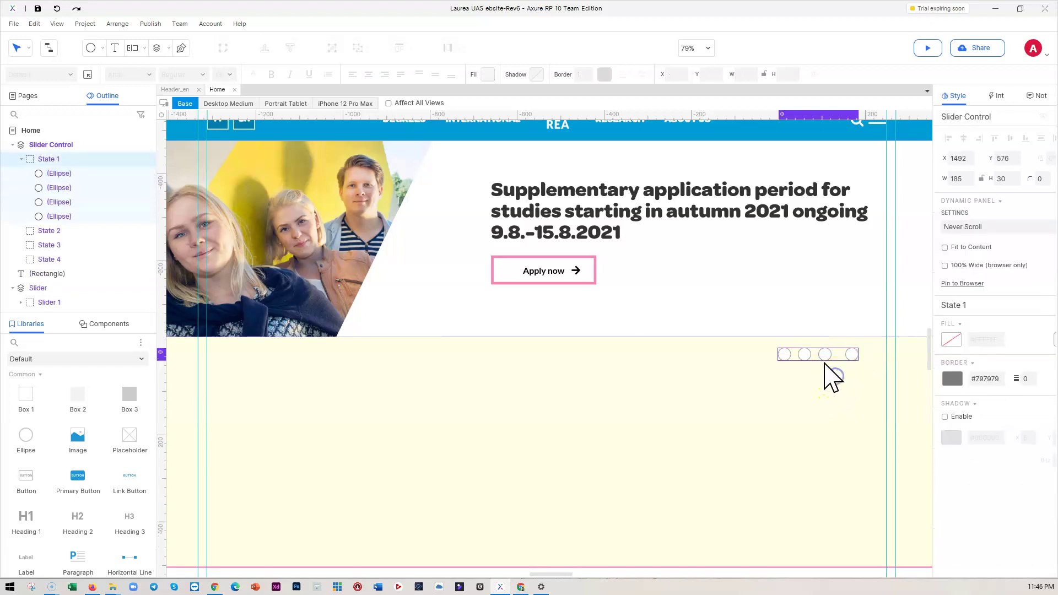
click(855, 357)
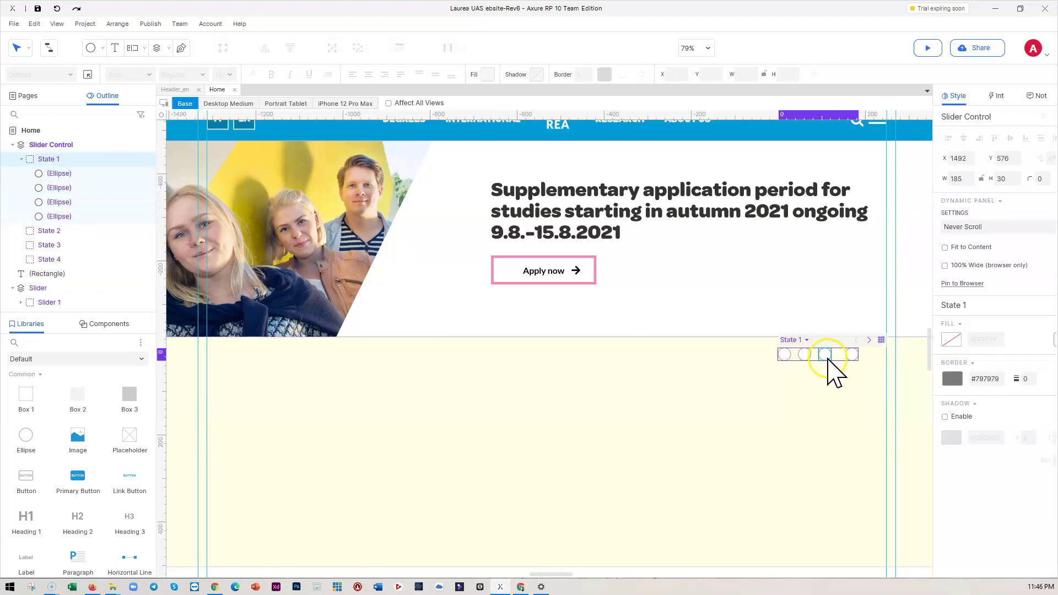
drag(865, 369, 776, 348)
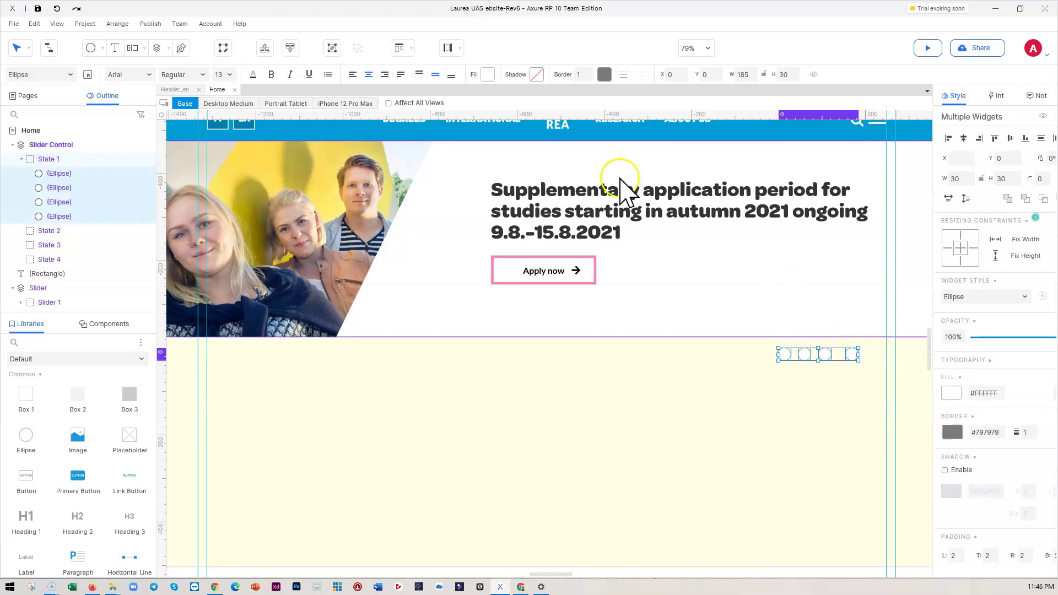
click(449, 47)
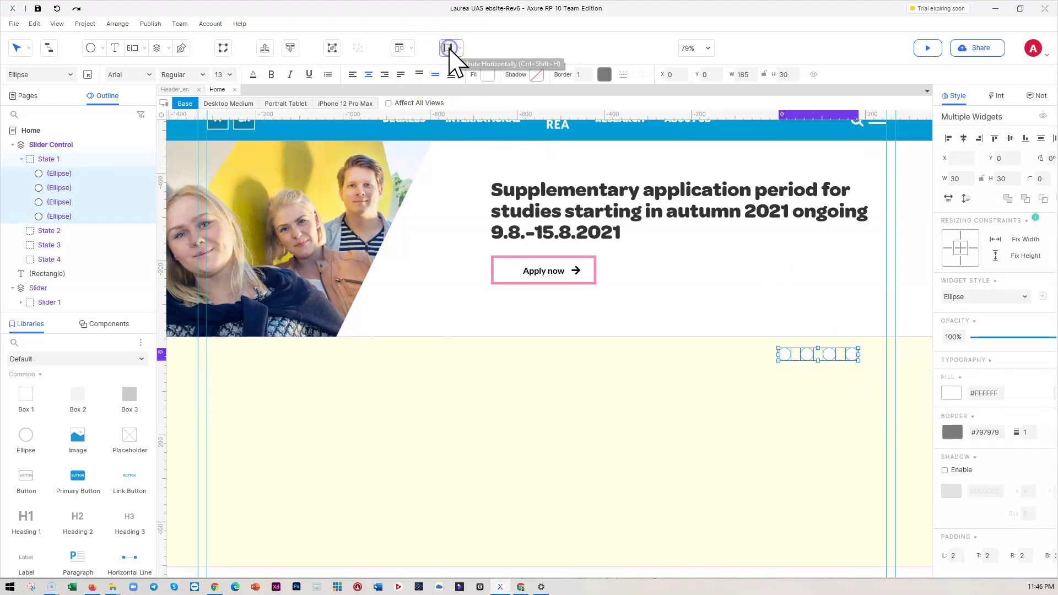
click(823, 391)
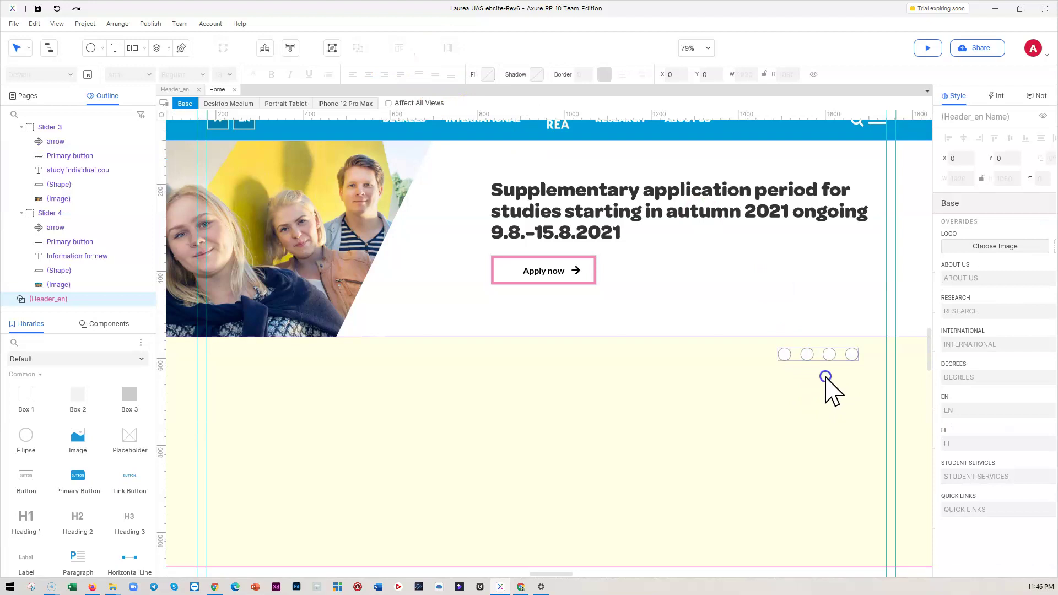
- Fill the first circle in State 1 of Slider Control with the recently used pink #F287B7
click(786, 358)
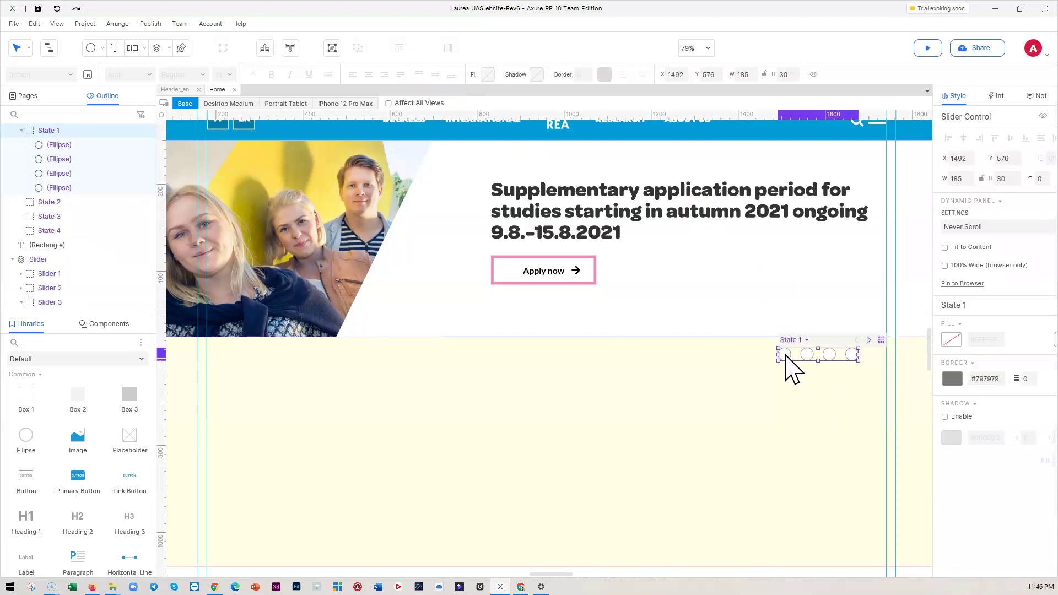
click(785, 355)
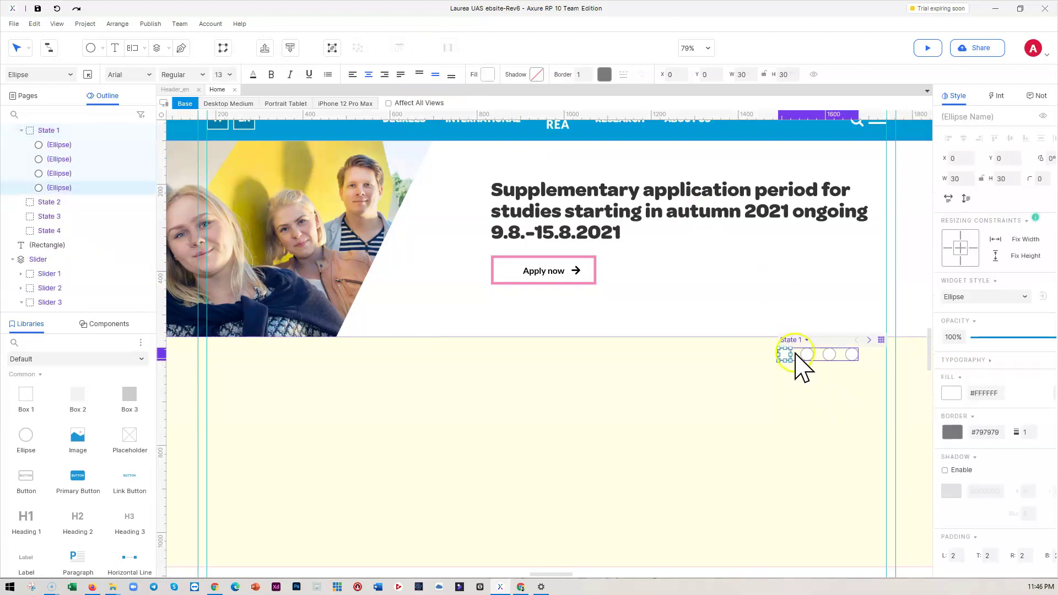
click(487, 75)
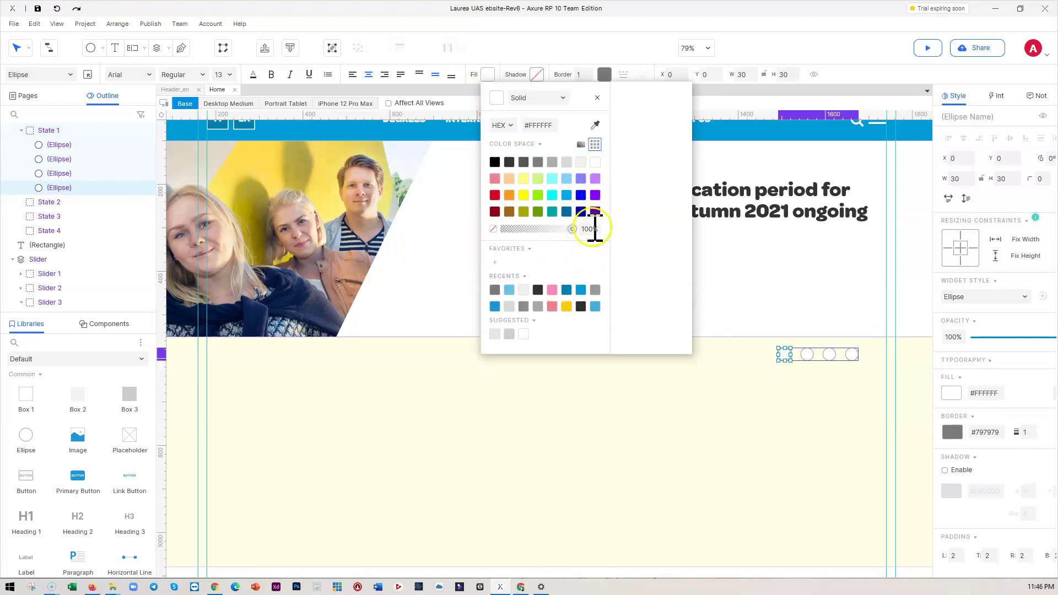
click(555, 305)
click(803, 381)
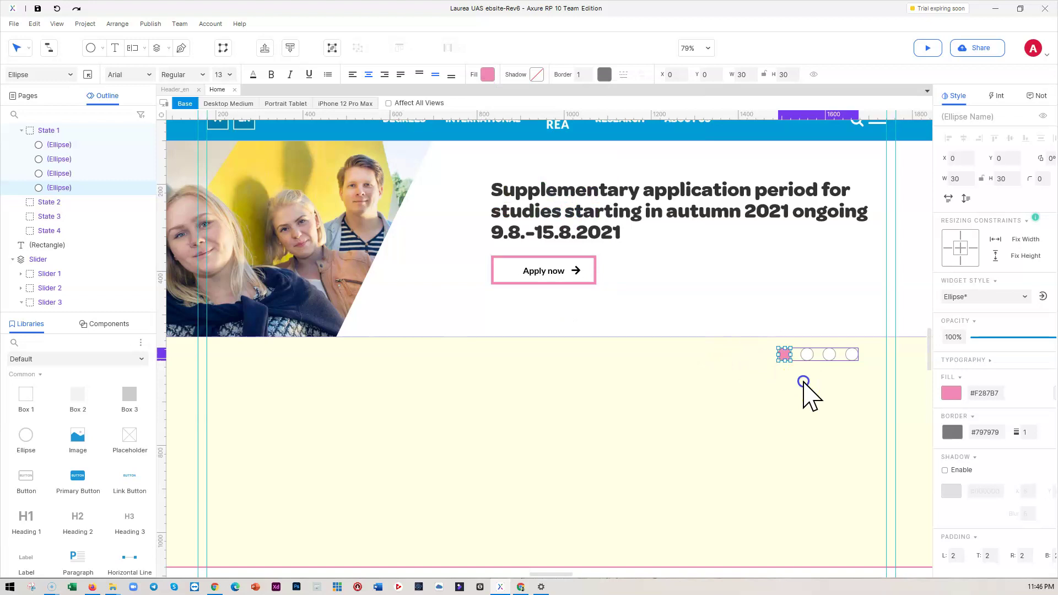
click(783, 355)
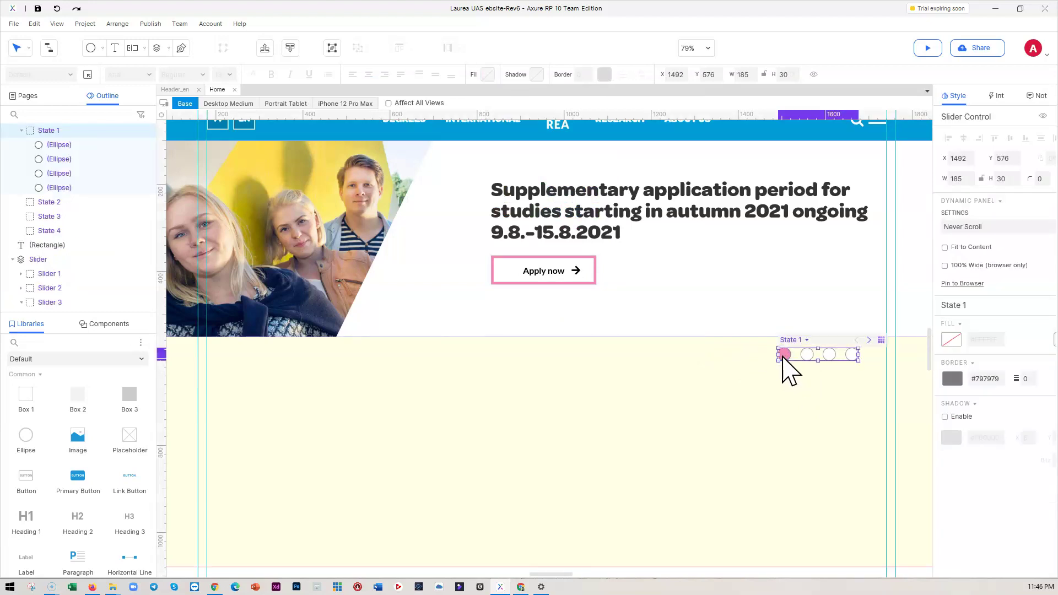
click(784, 355)
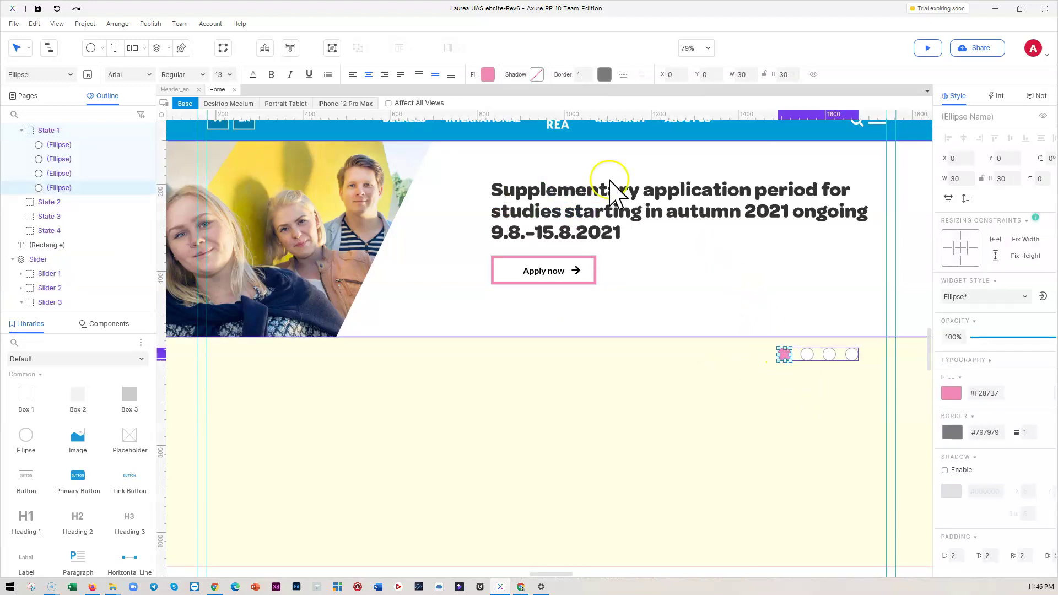
click(780, 437)
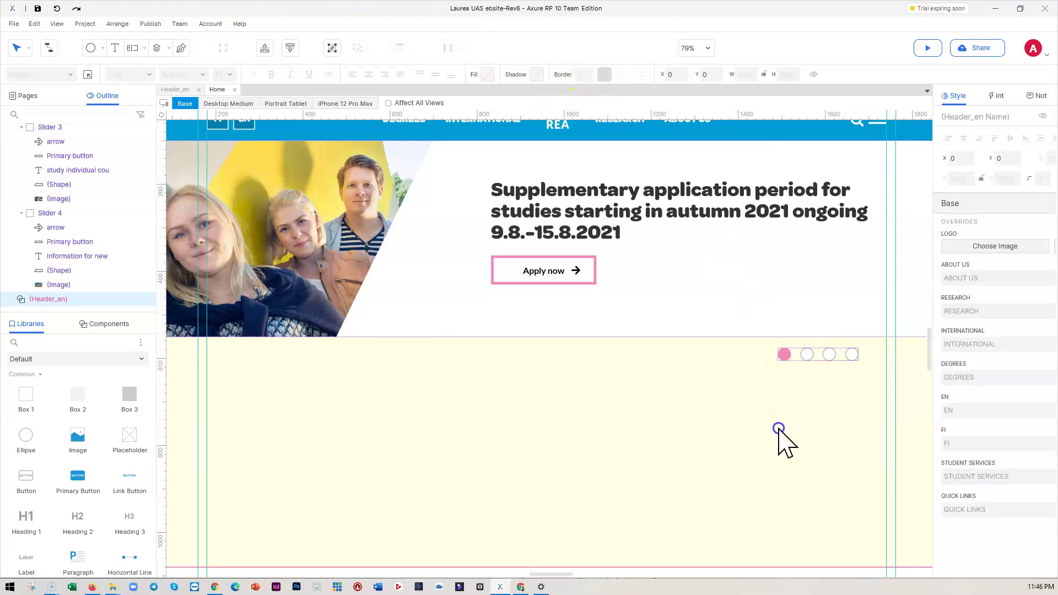
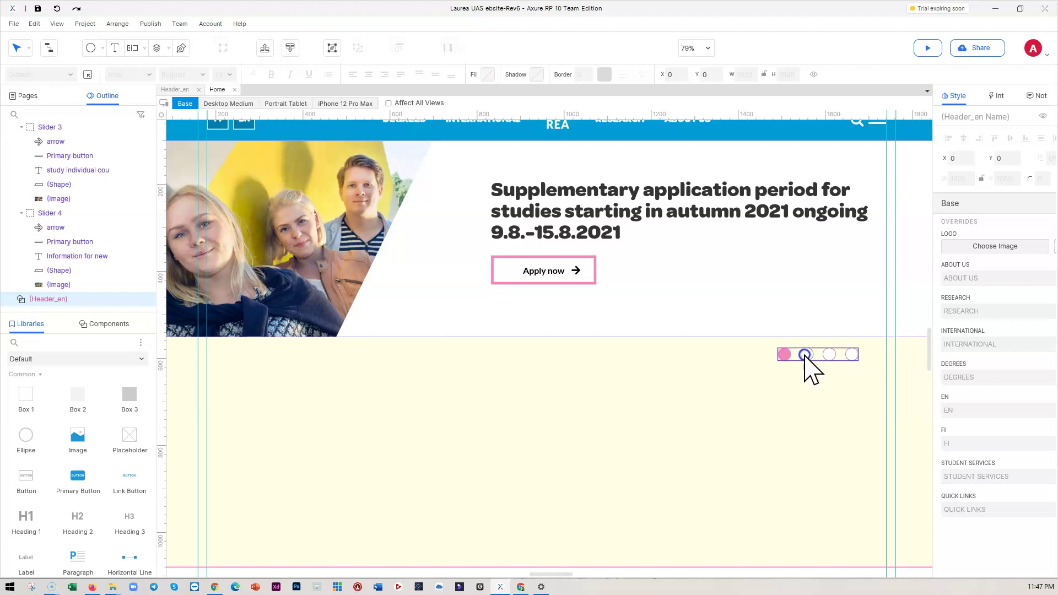
- Give the second circle in State 1 a Click or Tap interaction that sets the Slider panel's state to Slider 2
click(805, 355)
click(805, 354)
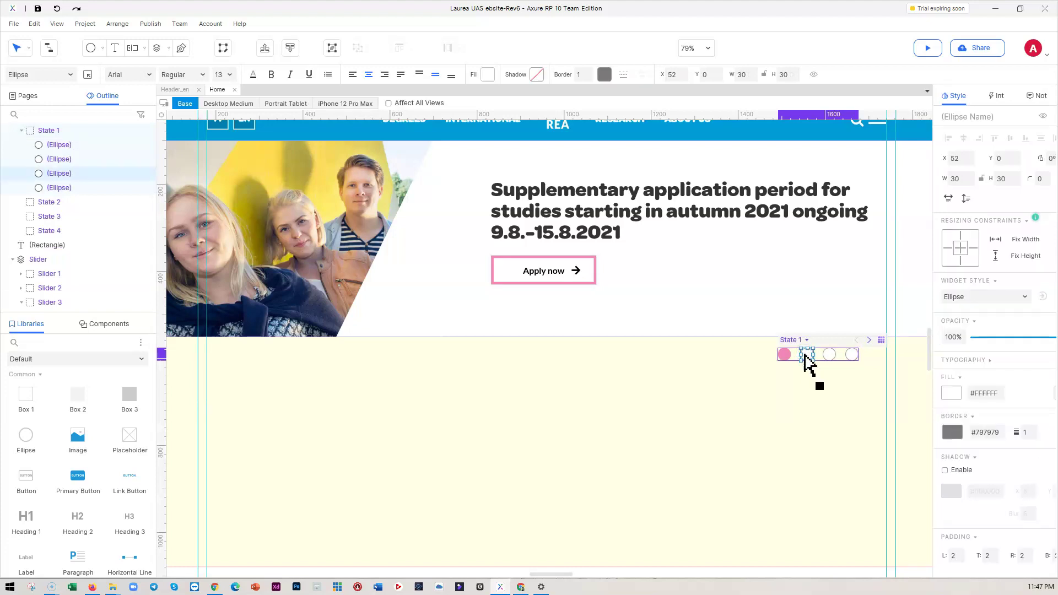
drag(806, 364, 50, 206)
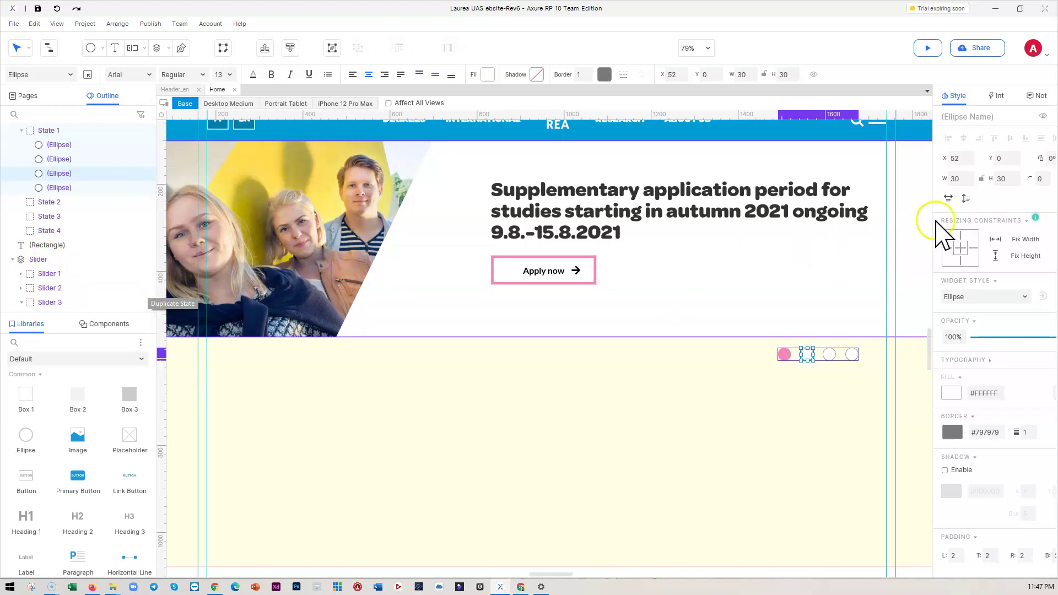
drag(934, 159, 899, 163)
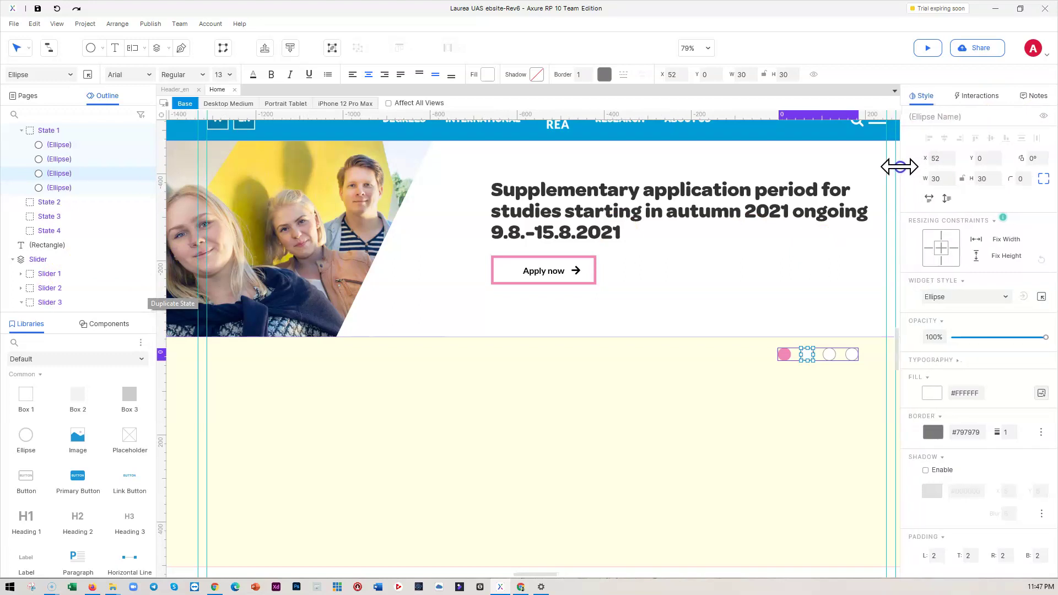
click(979, 97)
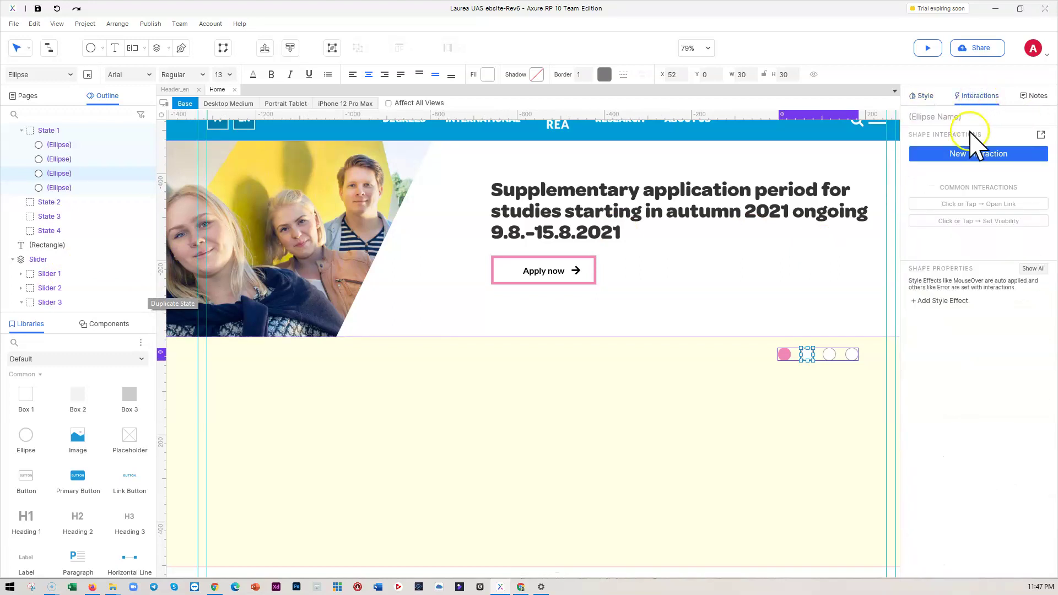
click(808, 355)
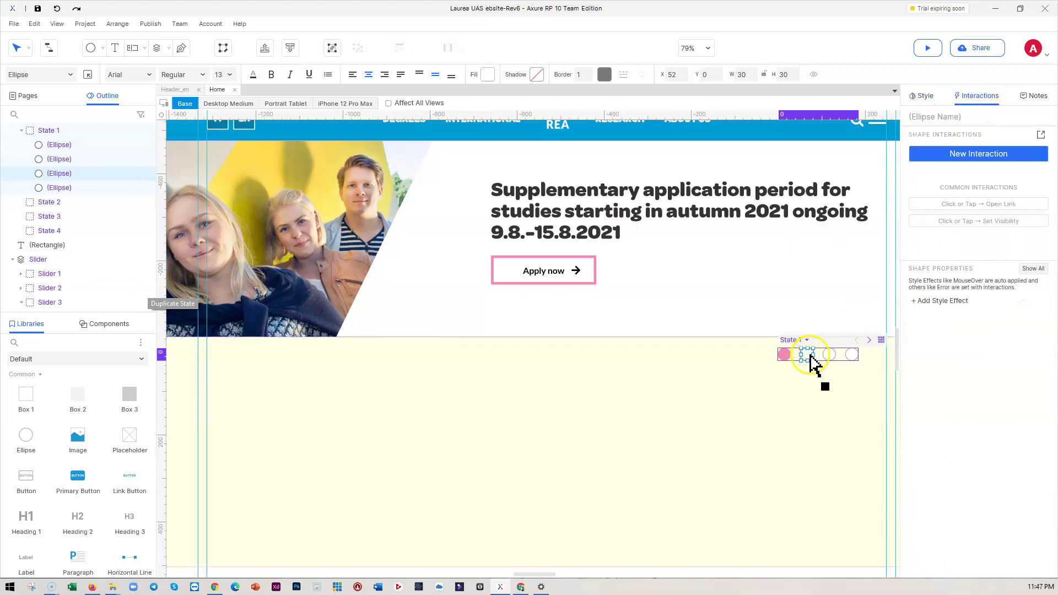
click(977, 159)
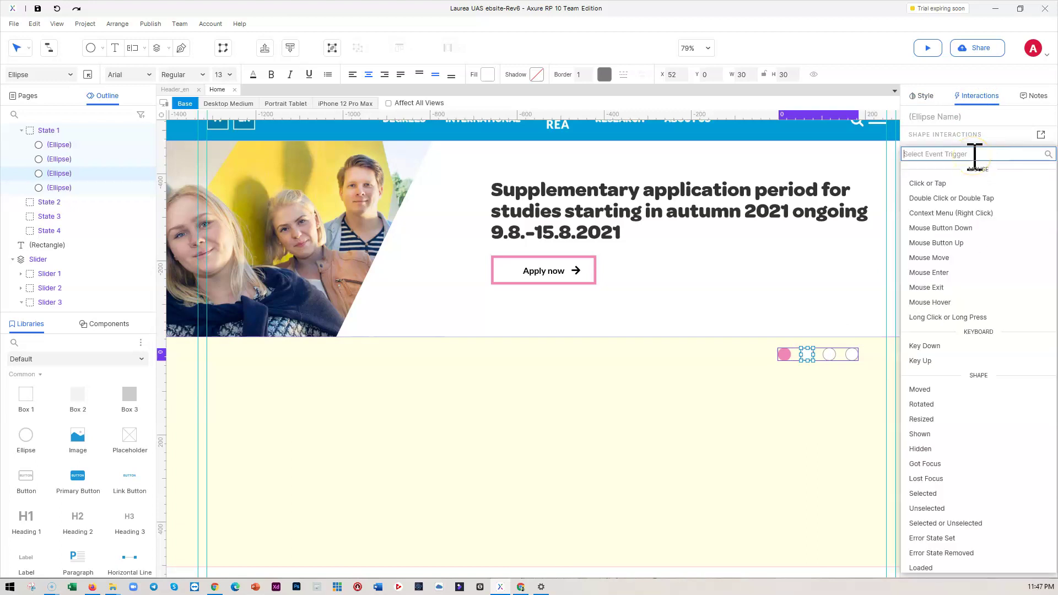
click(932, 184)
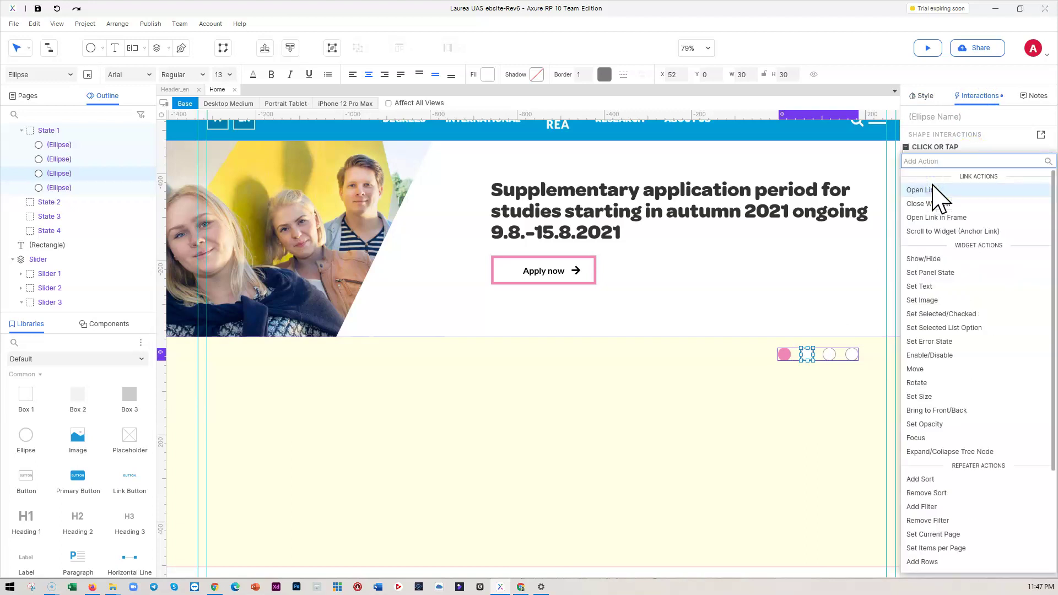
click(926, 274)
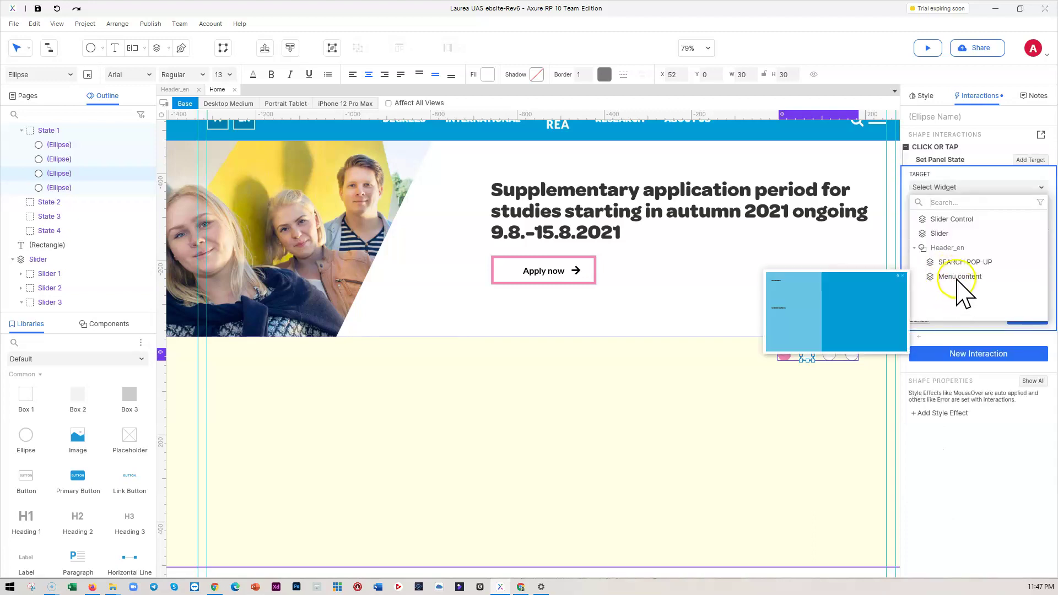
click(942, 237)
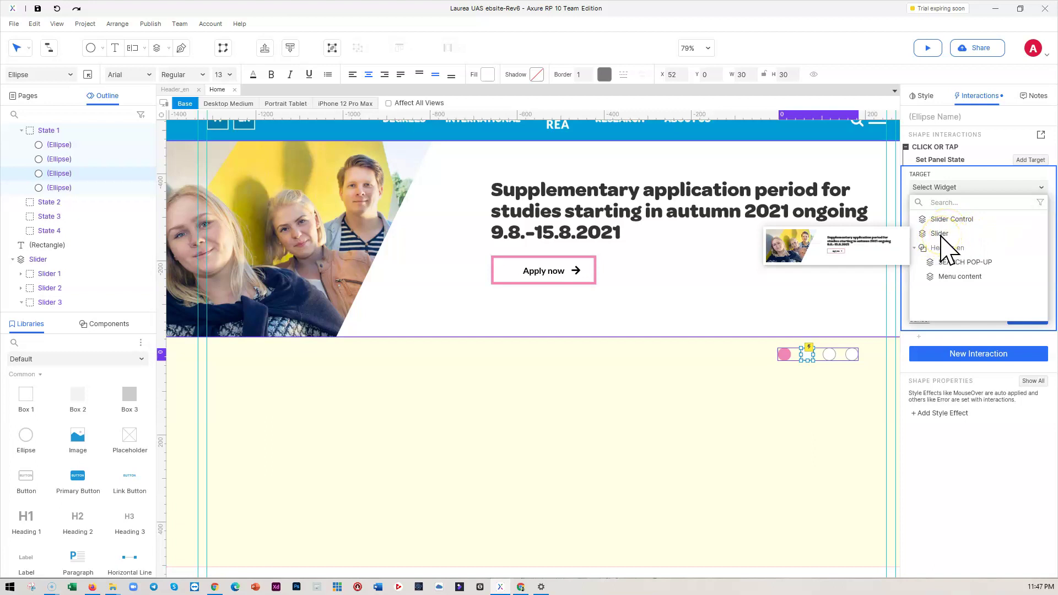
click(940, 234)
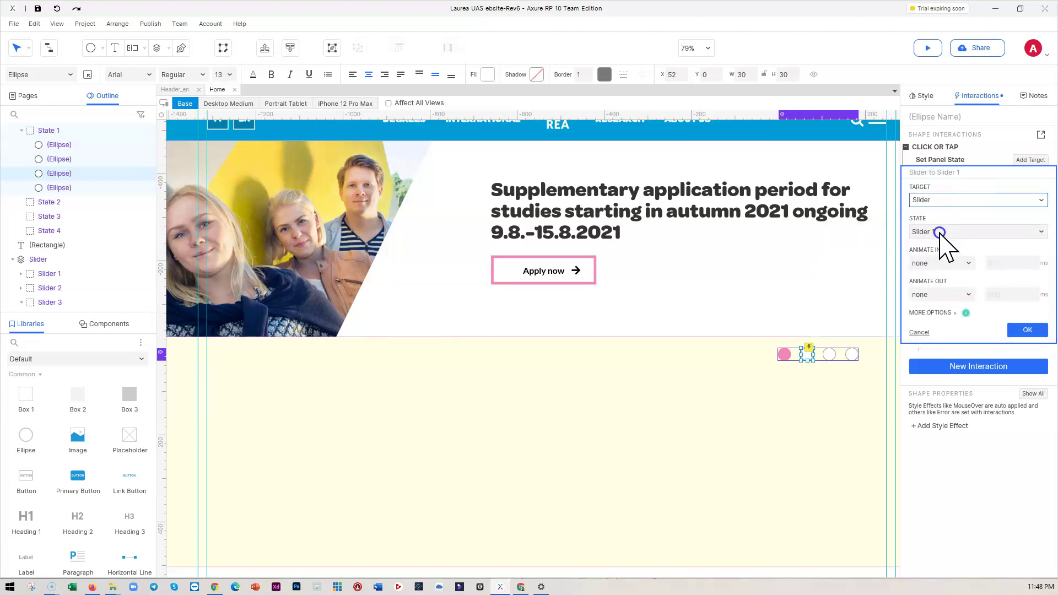
click(939, 231)
click(937, 263)
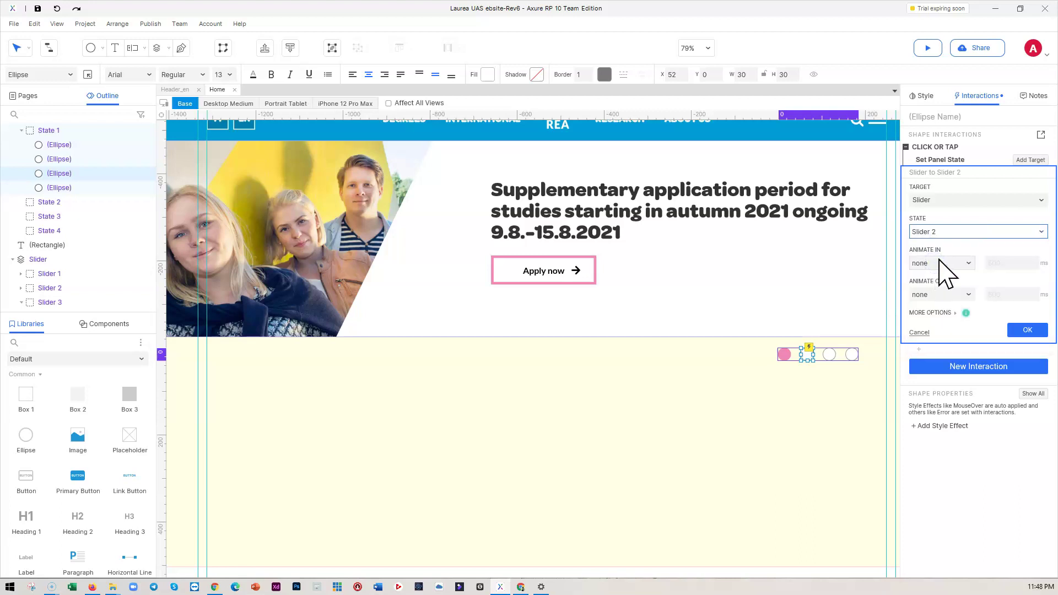
- Animate the change to Slider 2 with slide left over 500 ms and accept the action
click(939, 264)
click(948, 264)
click(936, 308)
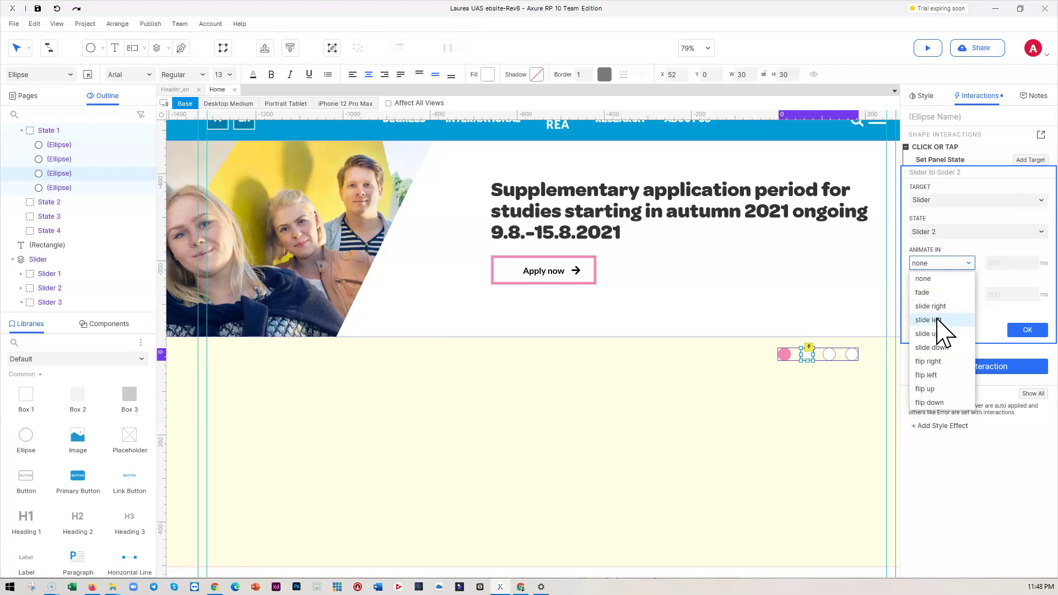
click(936, 320)
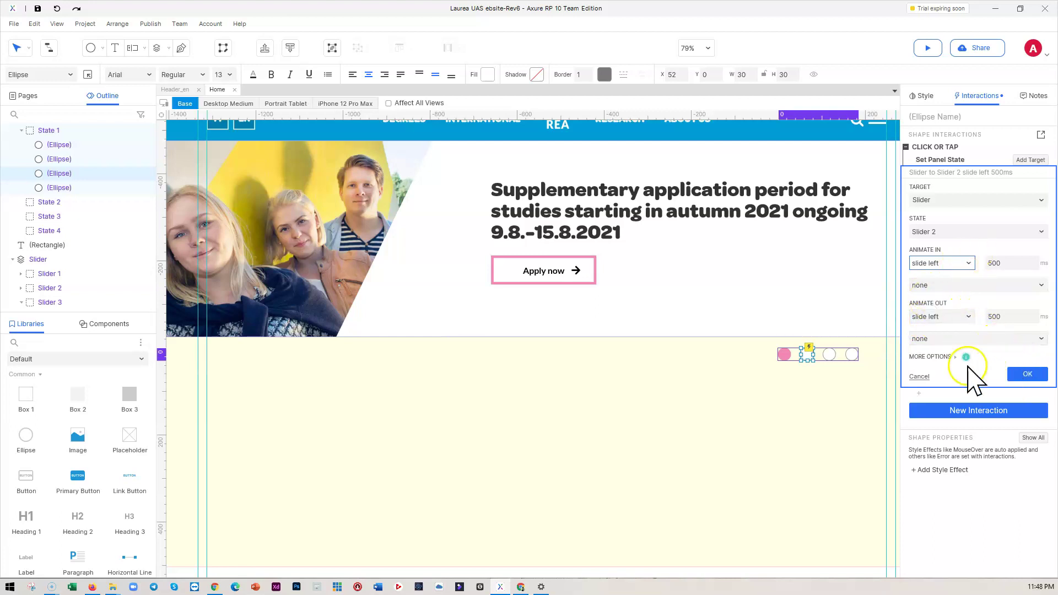
click(1028, 375)
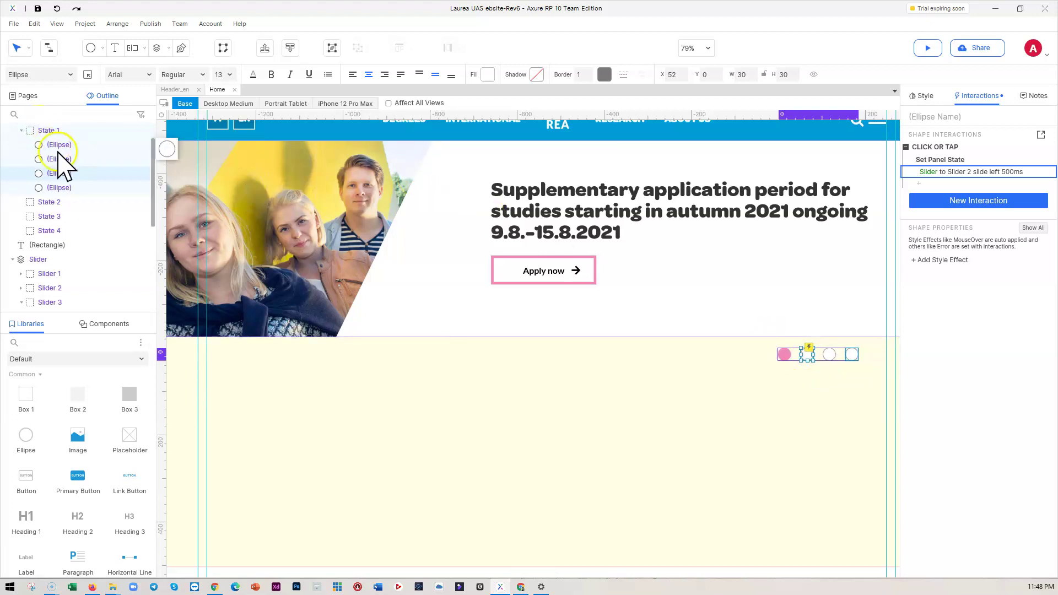
- Add a second Set Panel State action to the same Click or Tap event, switching Slider Control to State 2
scroll(61, 165, up, 1)
mouse_move(48, 236)
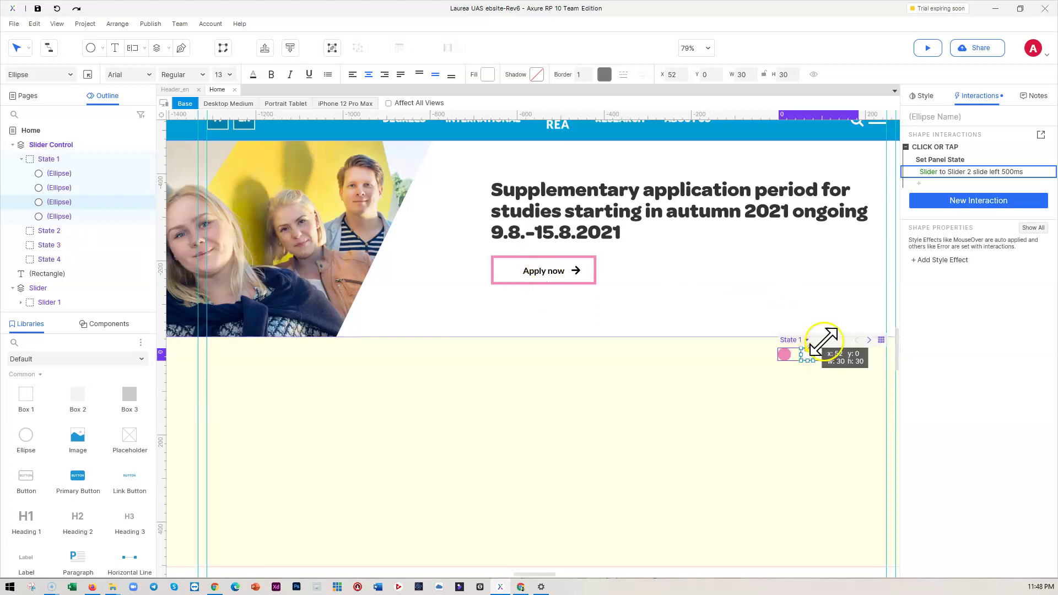
click(919, 185)
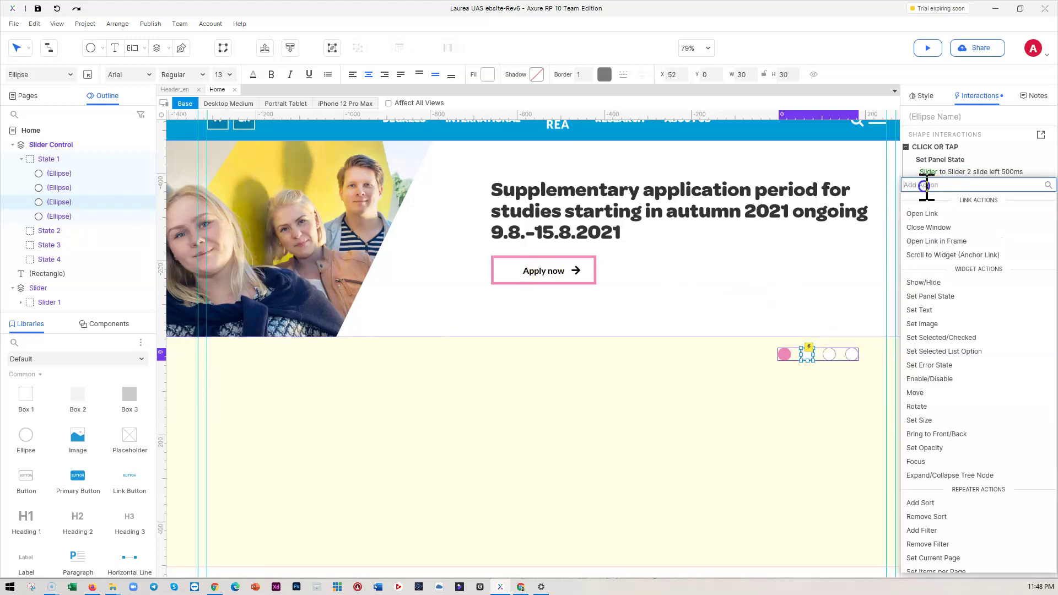
click(931, 296)
click(948, 213)
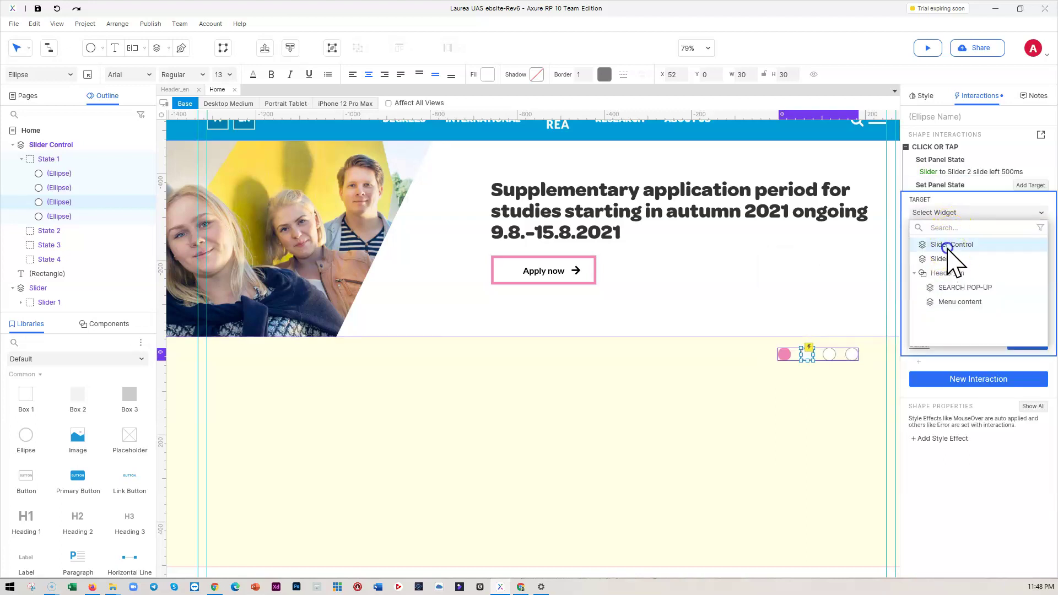
click(949, 244)
click(944, 255)
click(953, 288)
click(1034, 356)
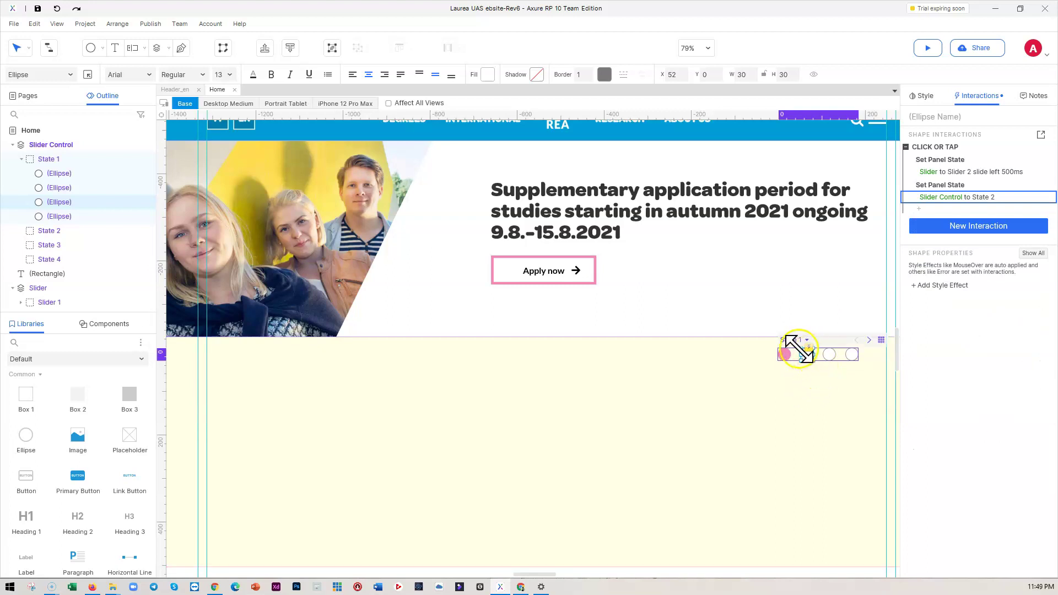
- Copy both Set Panel State actions from the second dot's Click or Tap interaction in State 1 of Slider Control
mouse_move(824, 361)
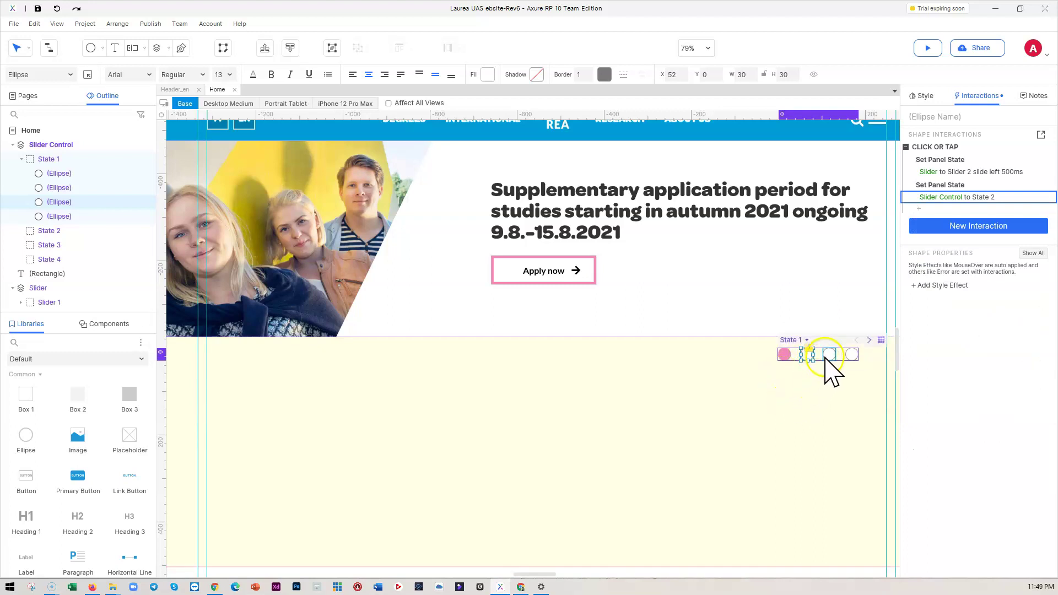
click(968, 170)
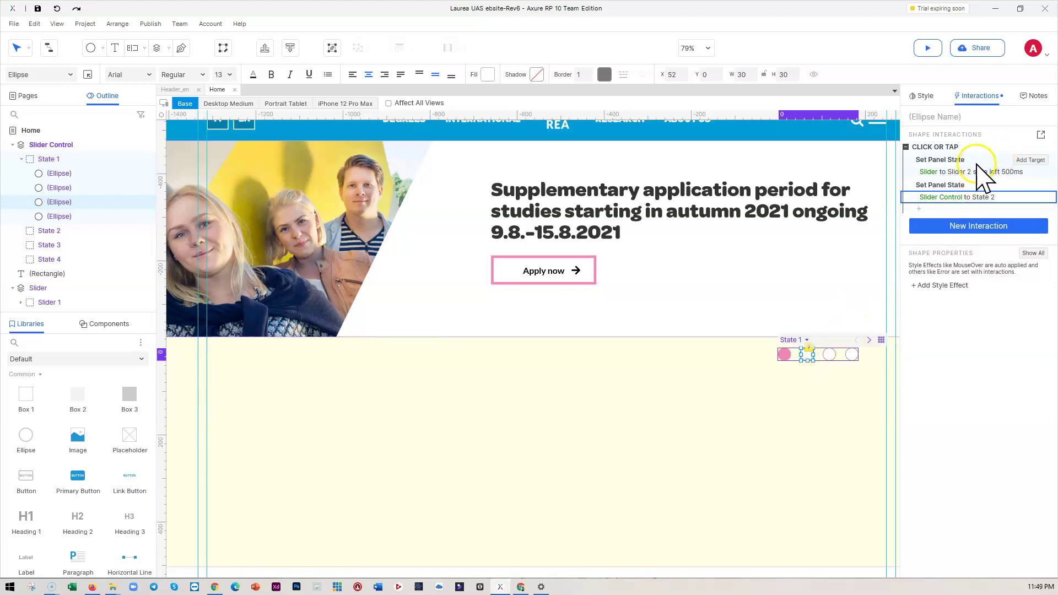
click(976, 164)
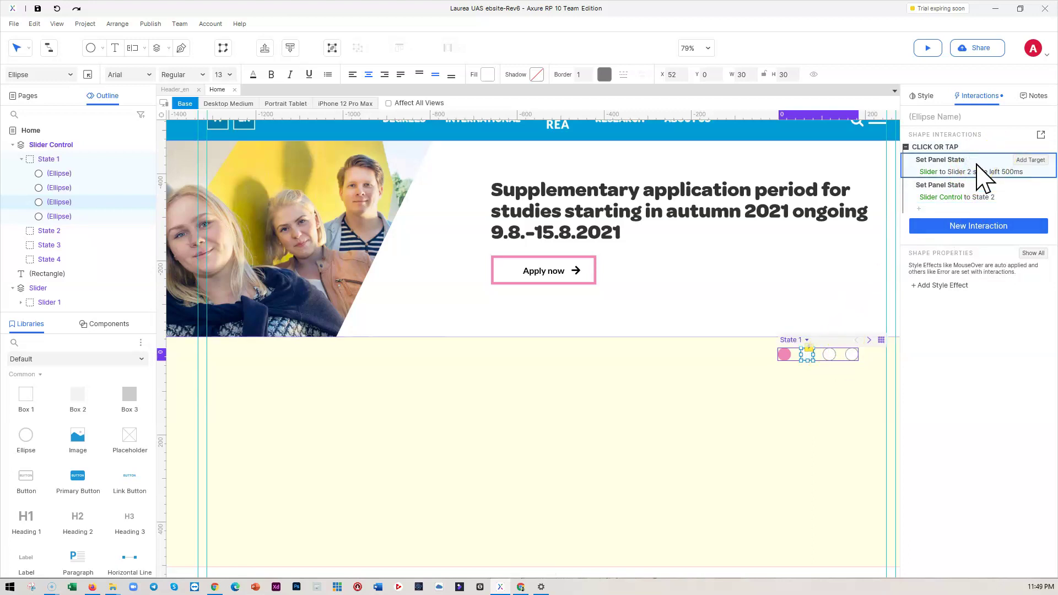
ctrl+click(1002, 186)
right_click(971, 164)
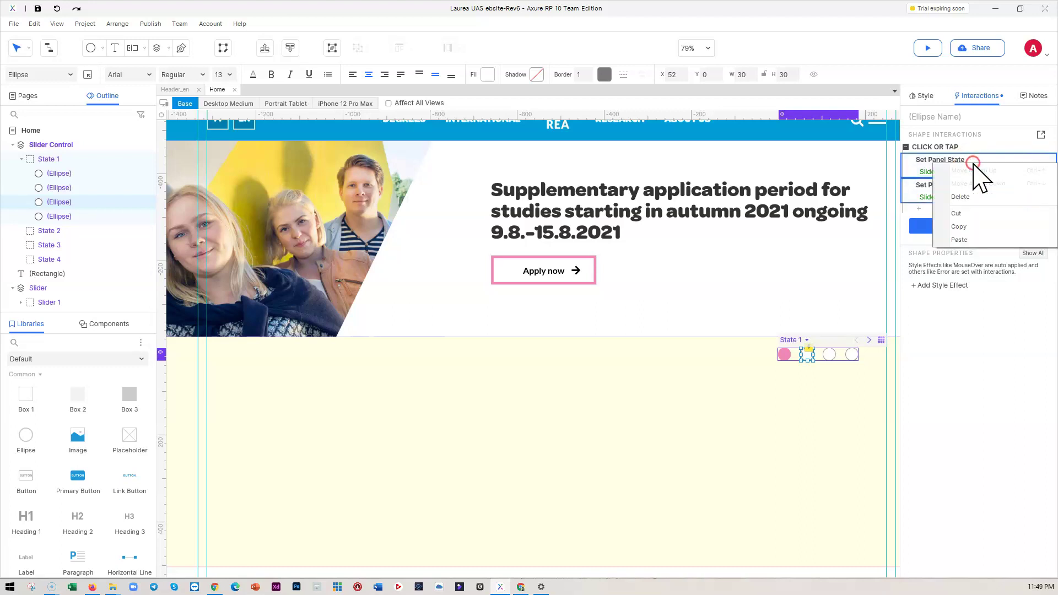
click(961, 232)
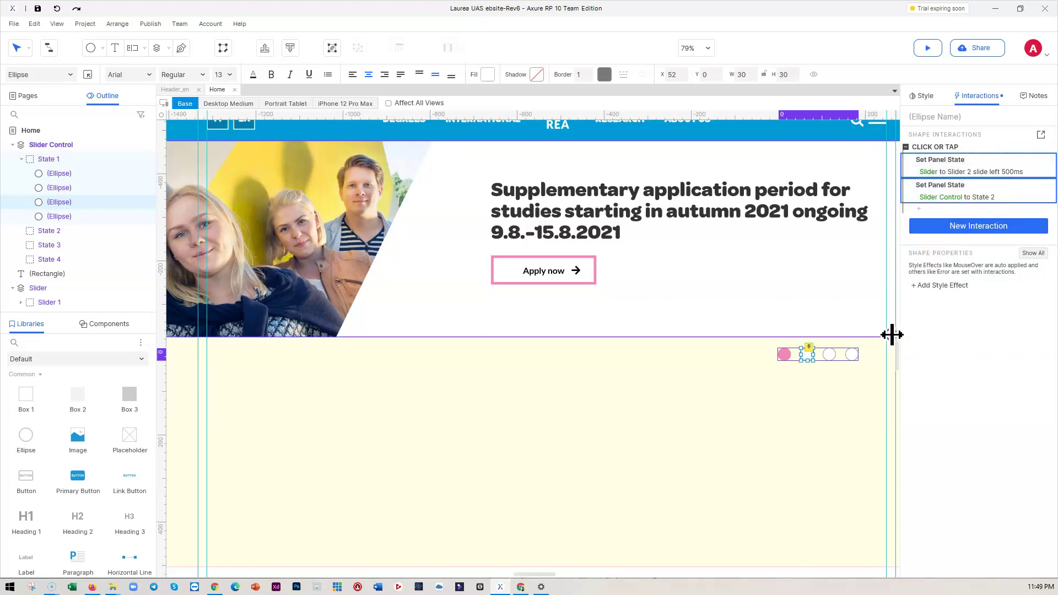
- Paste the copied actions into a new Click or Tap interaction on the third dot
click(829, 356)
click(978, 154)
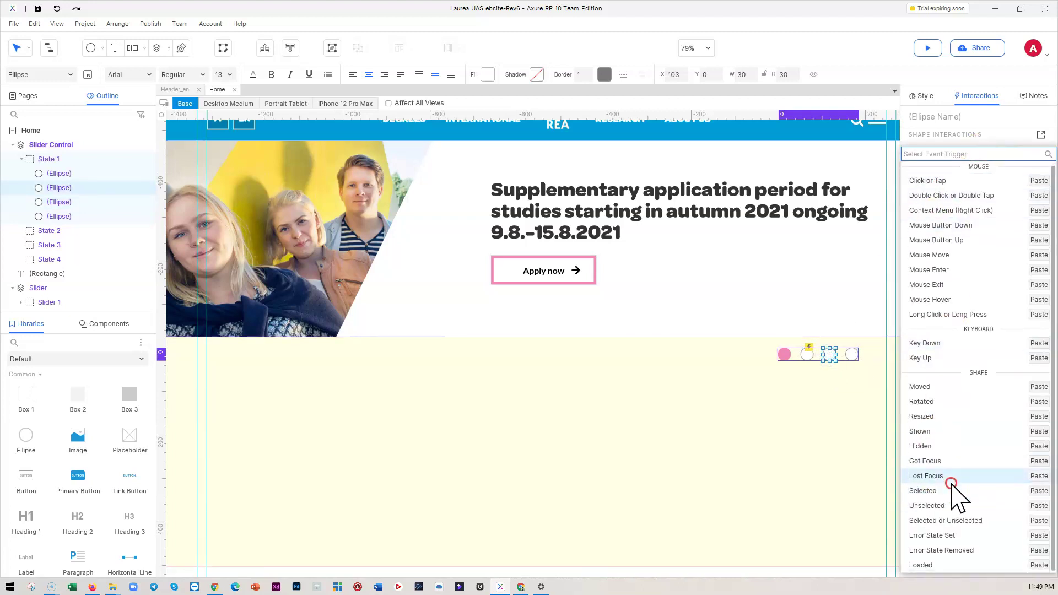
scroll(951, 474, up, 1)
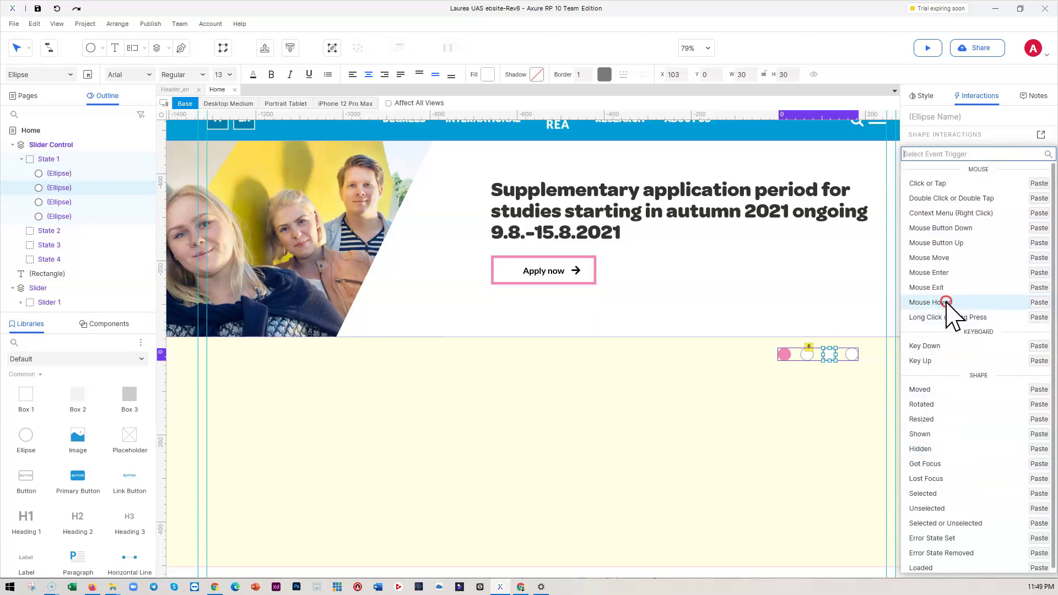
click(979, 139)
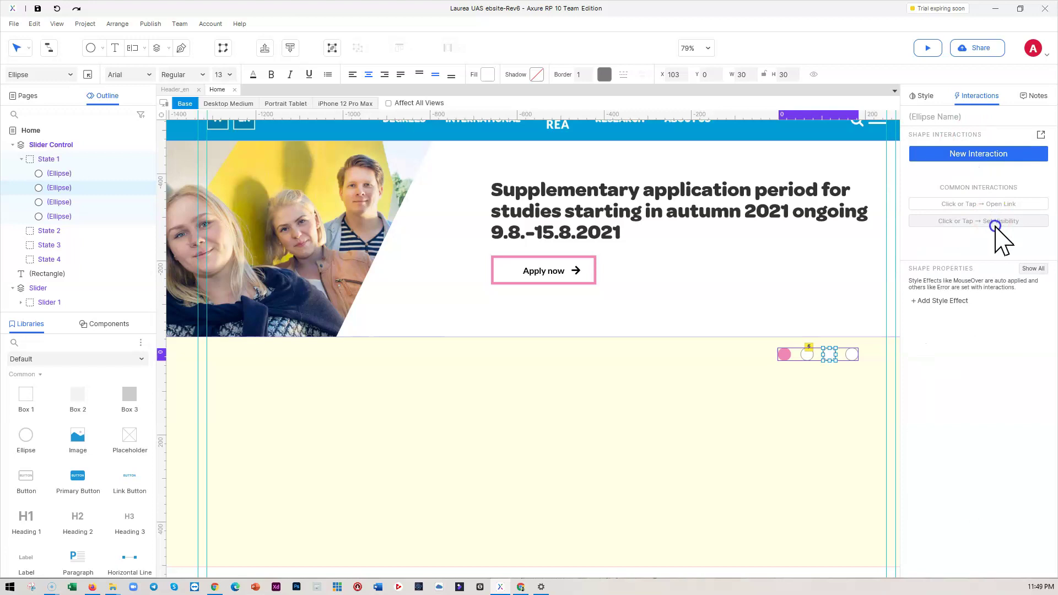
click(979, 154)
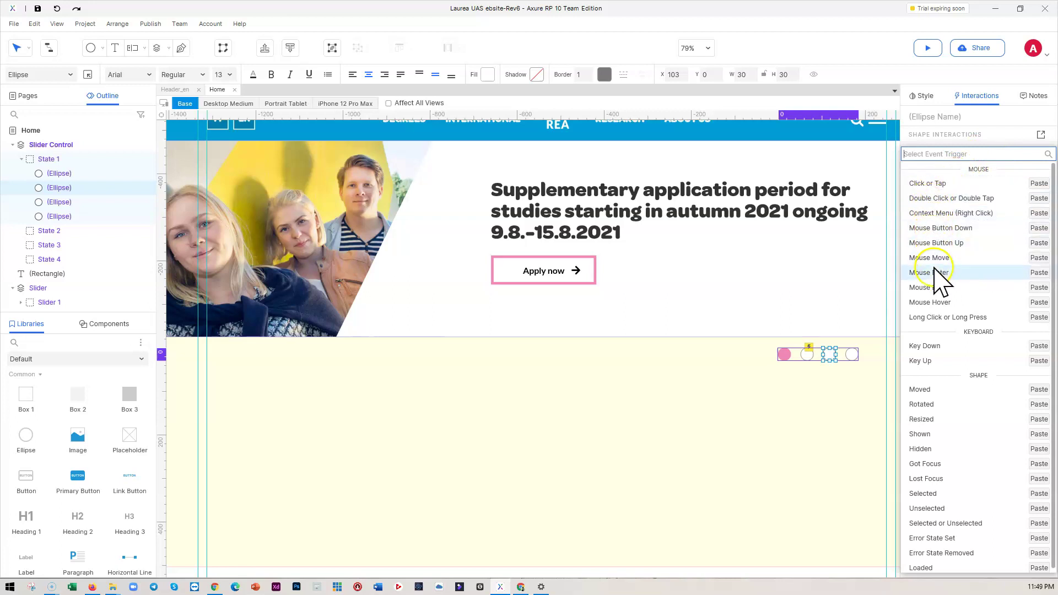
scroll(928, 317, down, 1)
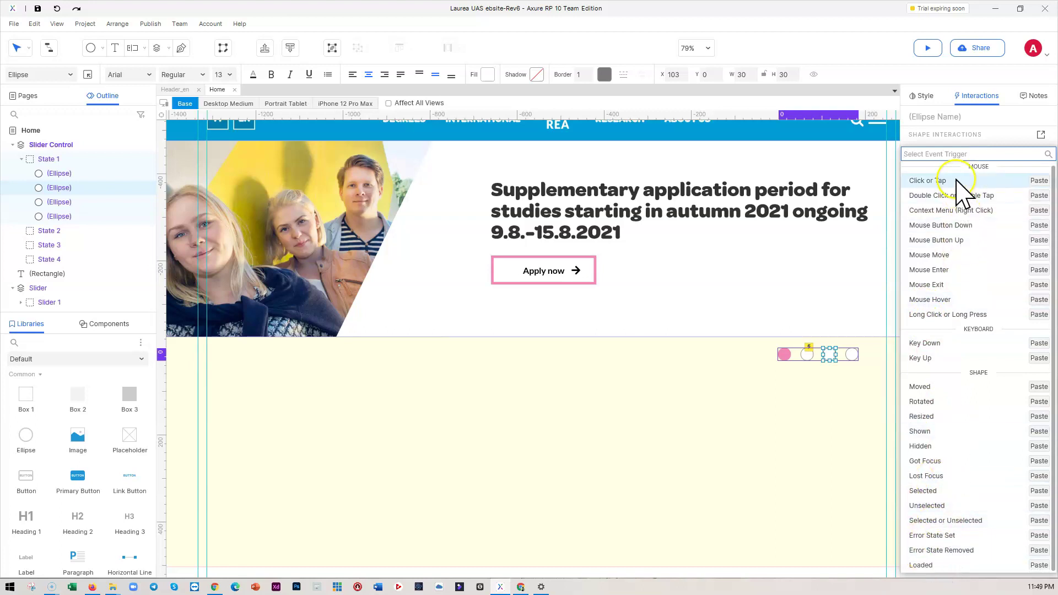
click(1039, 181)
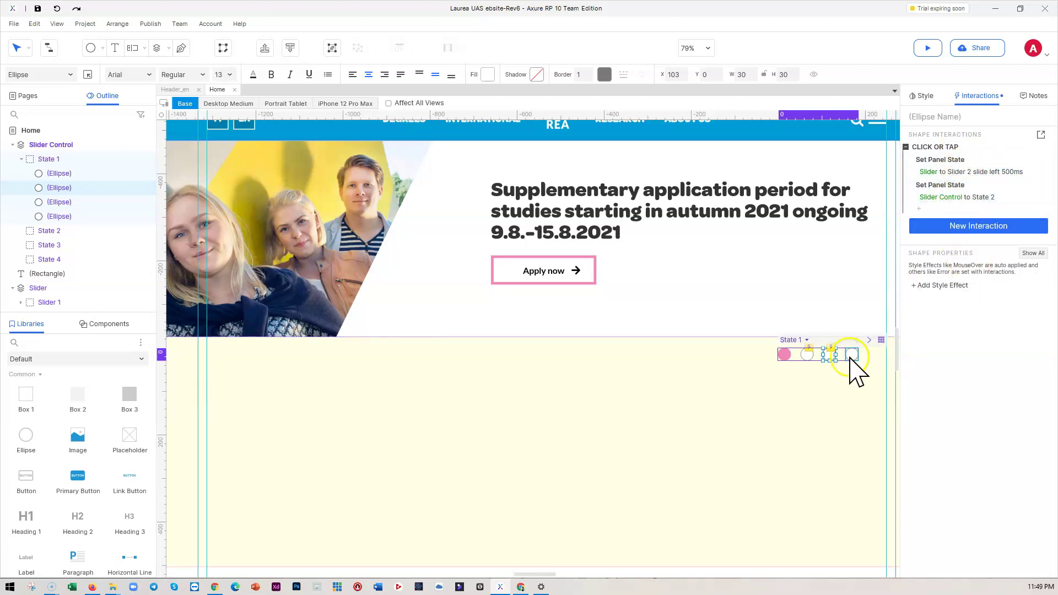
- Retarget the third dot's actions to set Slider to Slider 3 and Slider Control to State 3
click(971, 172)
click(961, 232)
click(940, 277)
click(1023, 375)
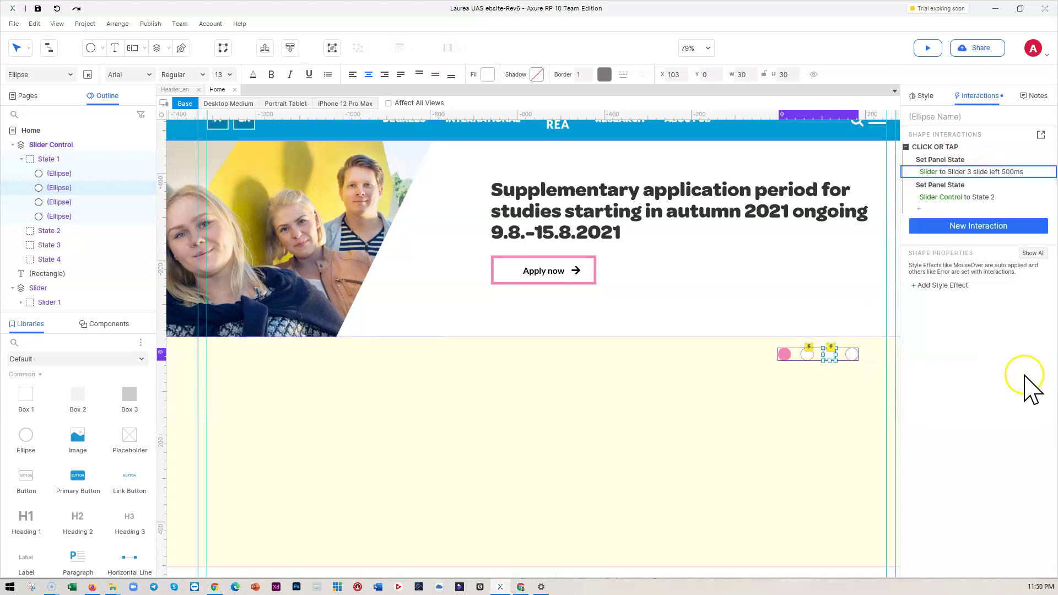
click(969, 198)
click(941, 266)
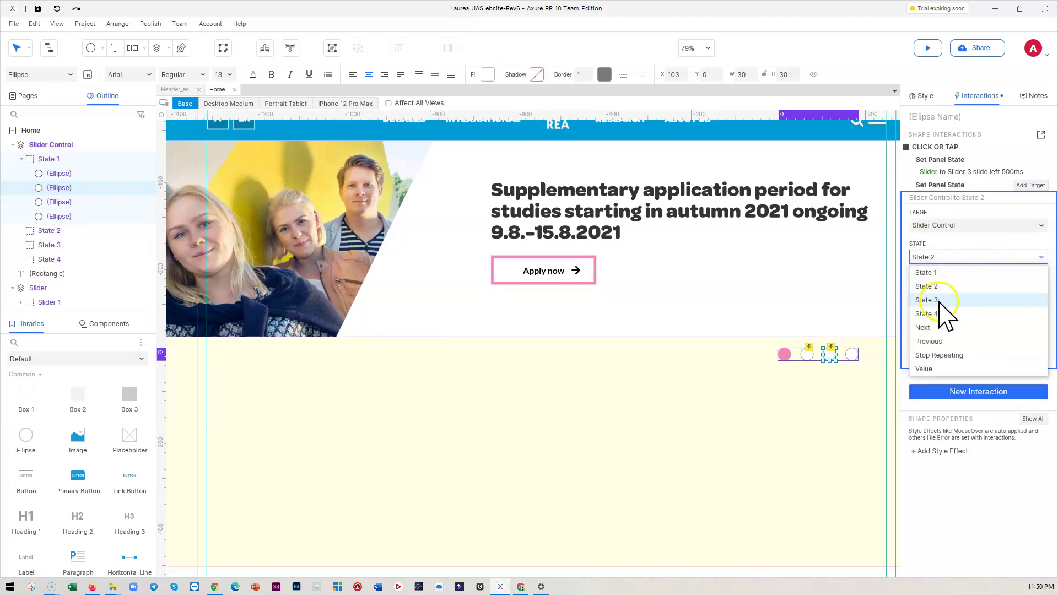
click(937, 300)
click(1021, 356)
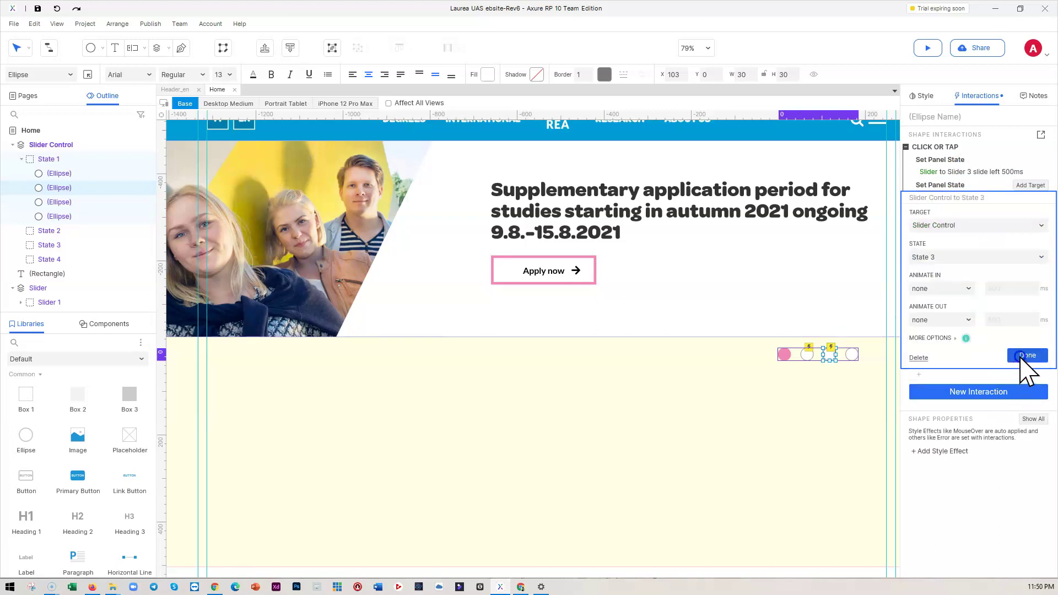
- Paste the copied panel state actions into a new Click or Tap interaction on the fourth dot
click(851, 354)
click(983, 155)
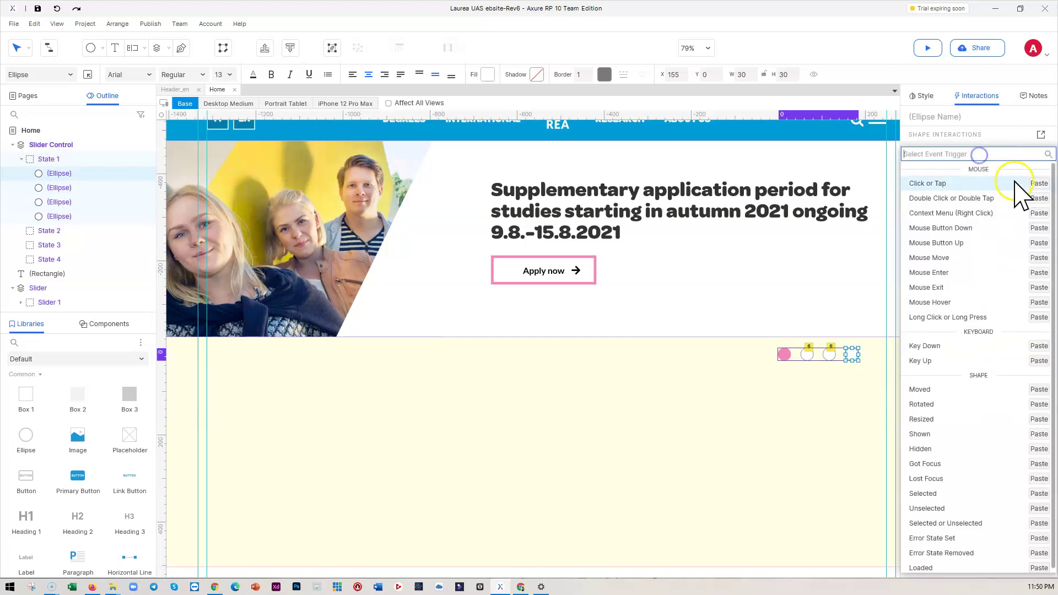
click(1035, 185)
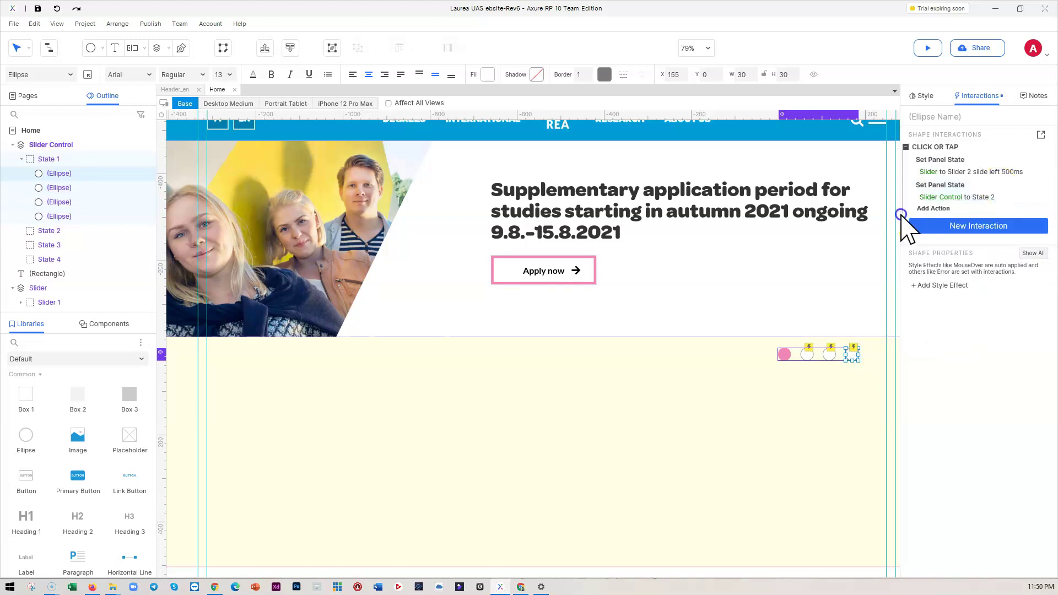
- Retarget the fourth dot's actions to set Slider to Slider 4 and Slider Control to State 4
click(970, 171)
click(968, 232)
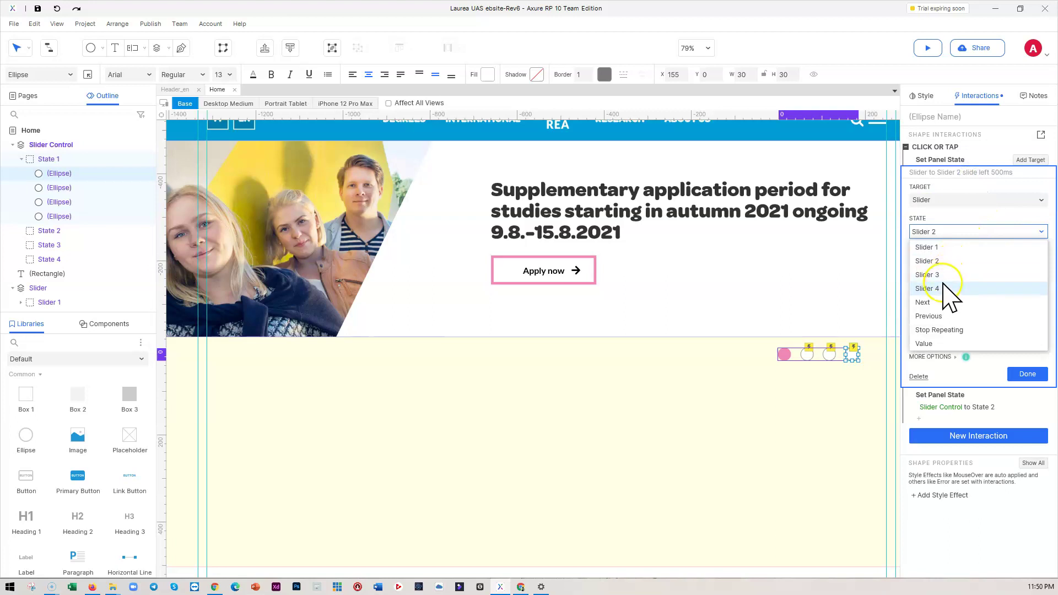
click(943, 288)
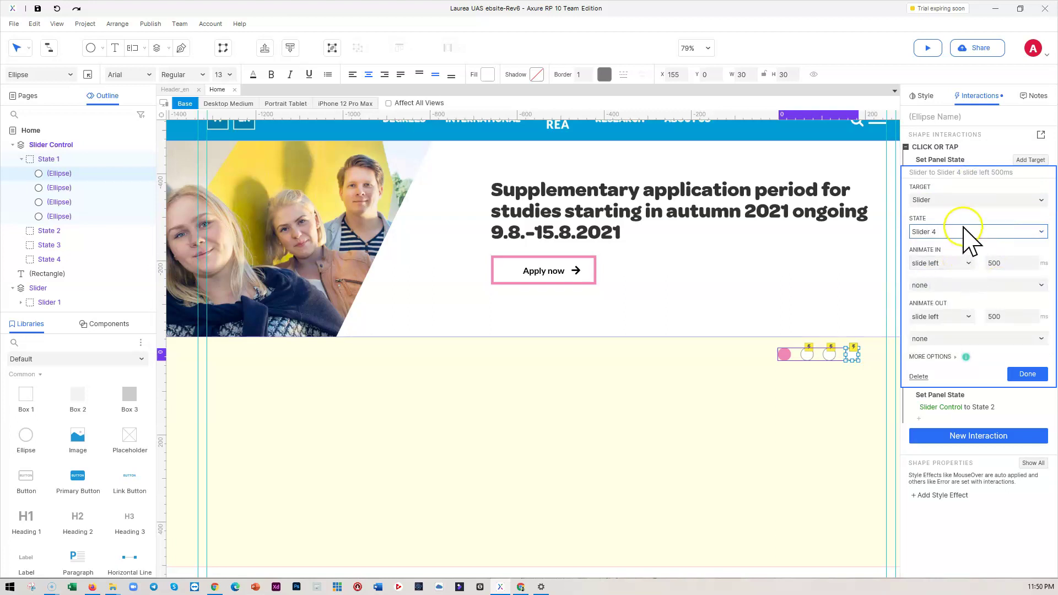
click(1028, 376)
click(959, 197)
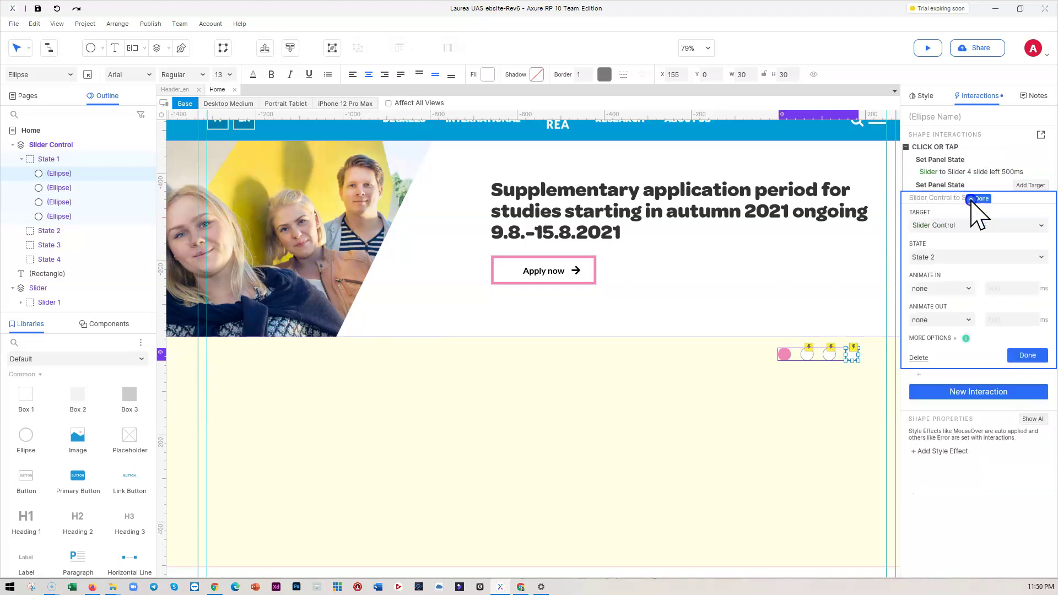
click(948, 258)
click(956, 314)
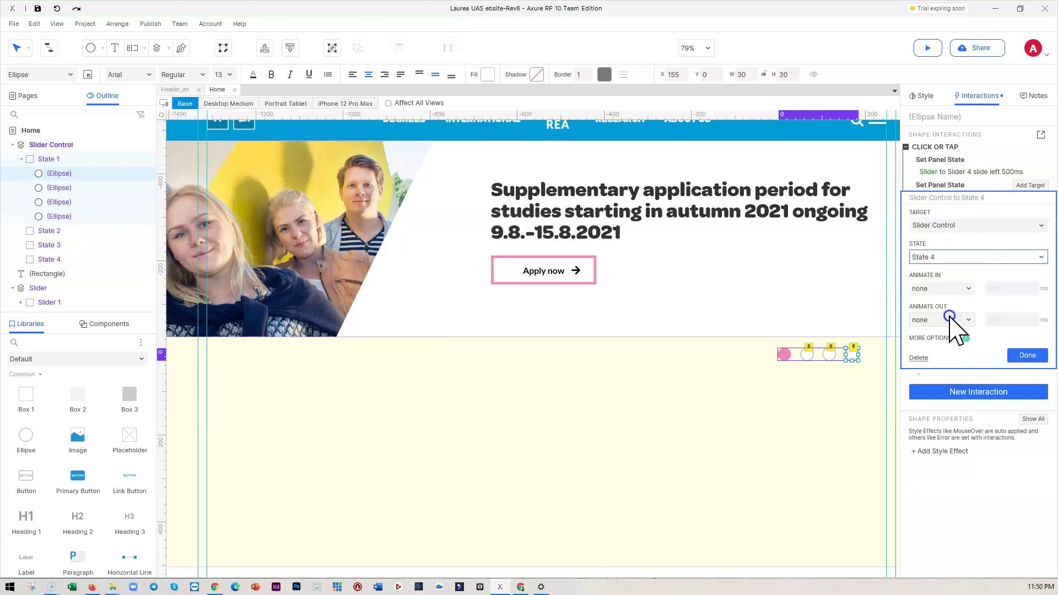
click(1027, 360)
- Copy all four dots from State 1 of Slider Control into its State 2
click(961, 350)
click(834, 364)
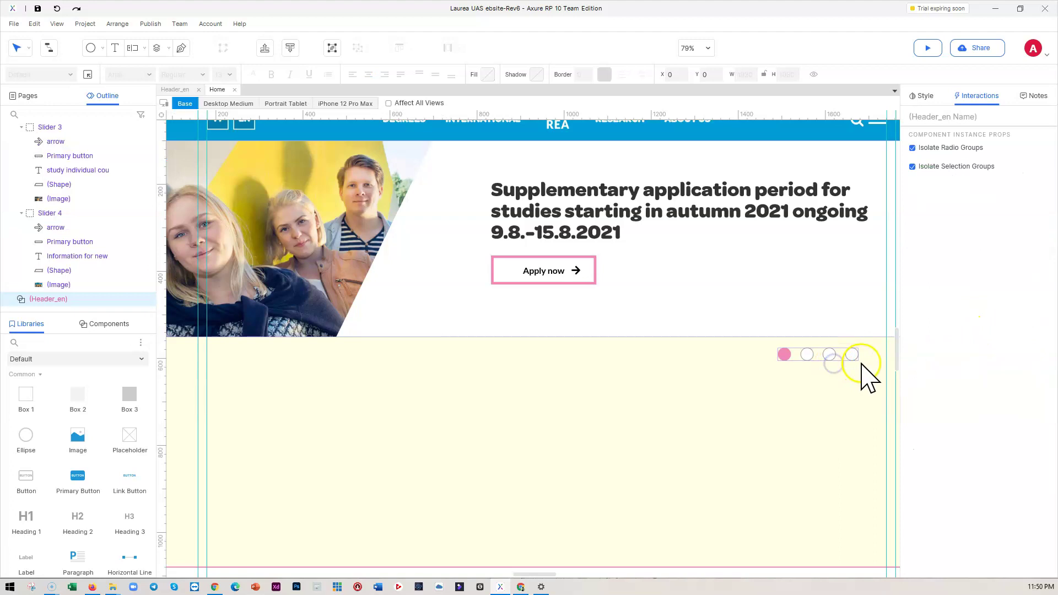
double_click(833, 365)
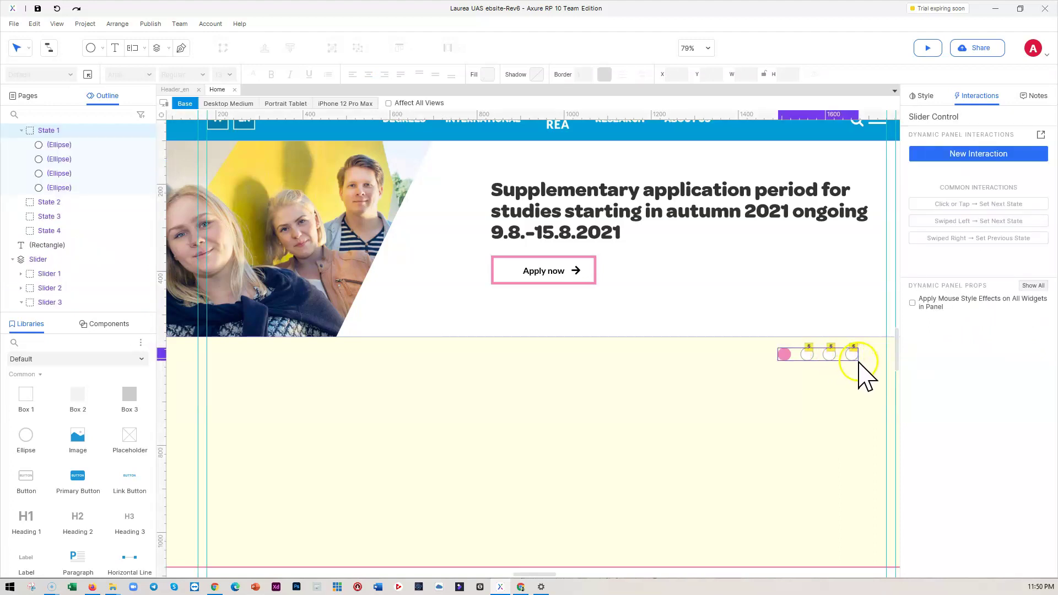
double_click(853, 360)
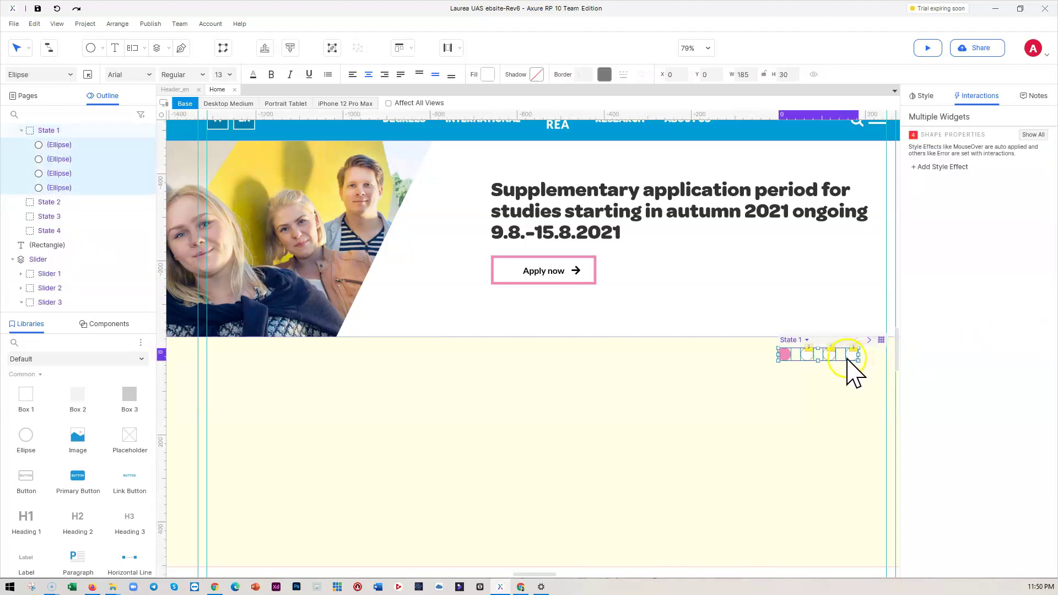
click(61, 203)
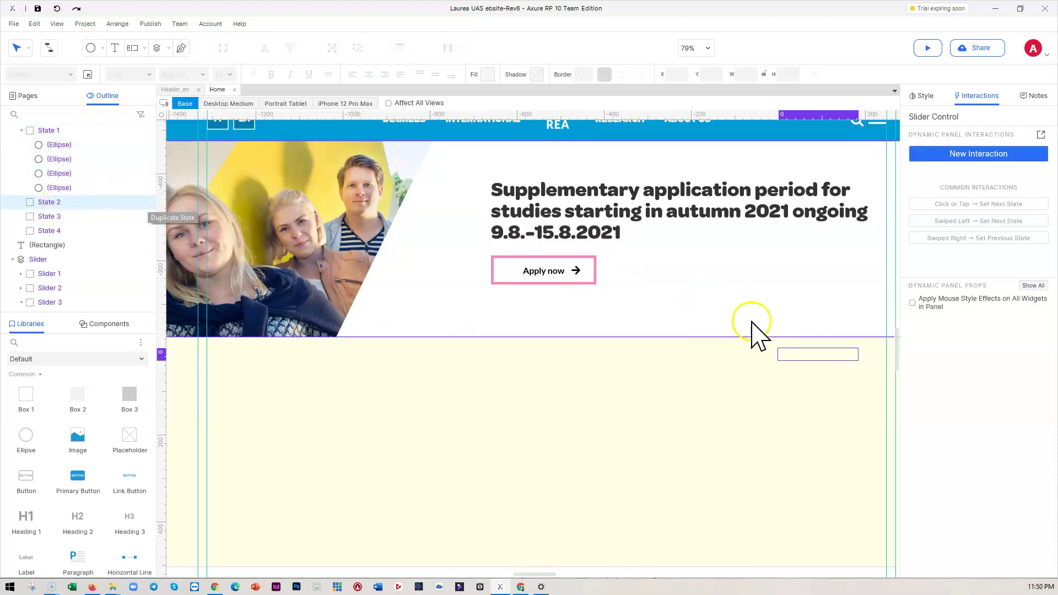
key(ctrl+a)
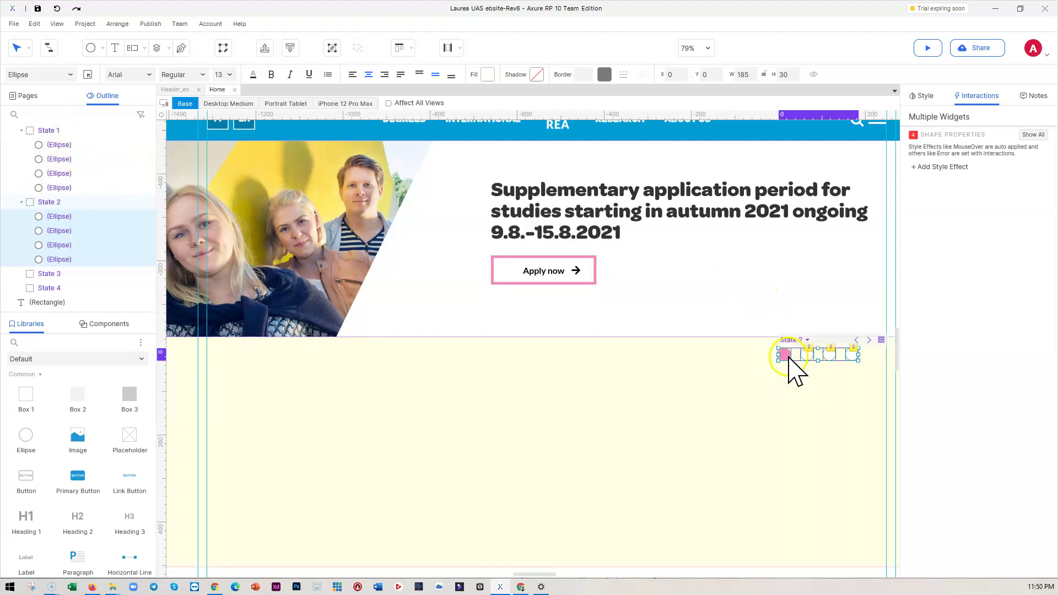
- Swap the first two dots in State 1 of Slider Control so the pink one is second, and distribute all four evenly
click(810, 358)
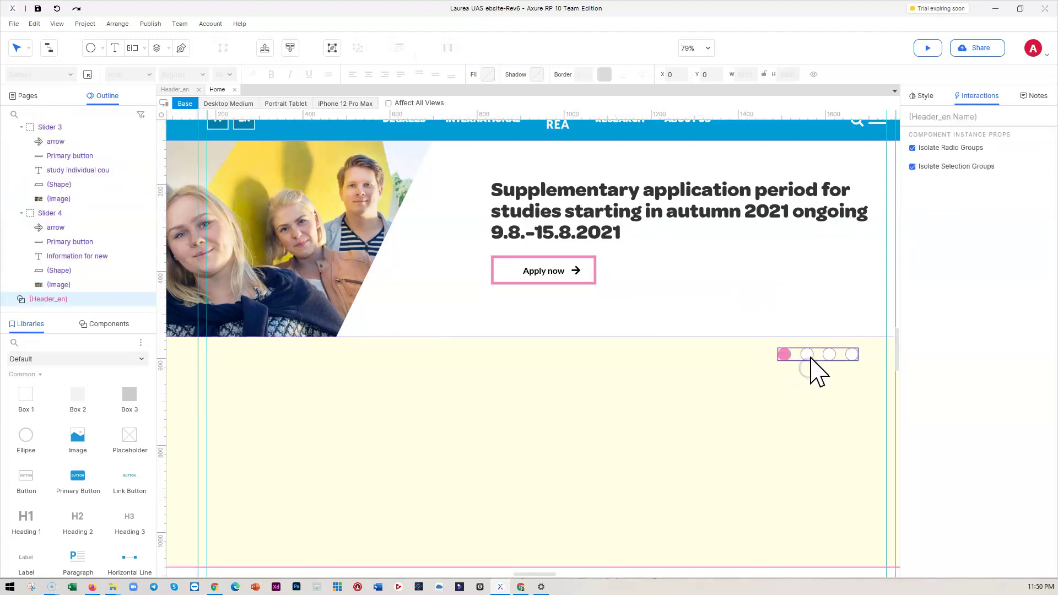
click(809, 357)
drag(809, 358, 787, 356)
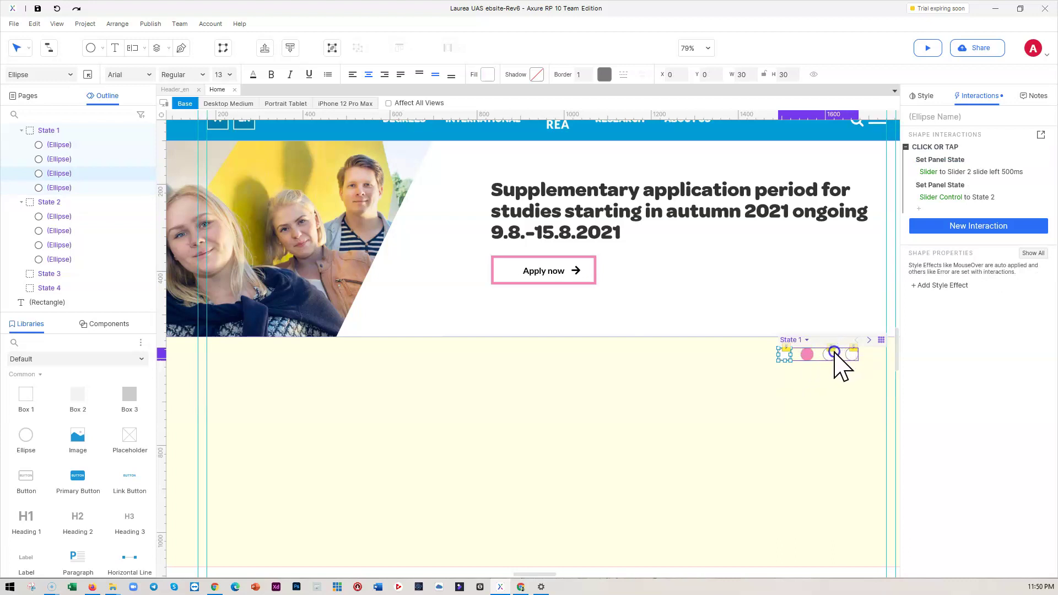
shift+click(833, 353)
shift+click(852, 357)
shift+click(808, 355)
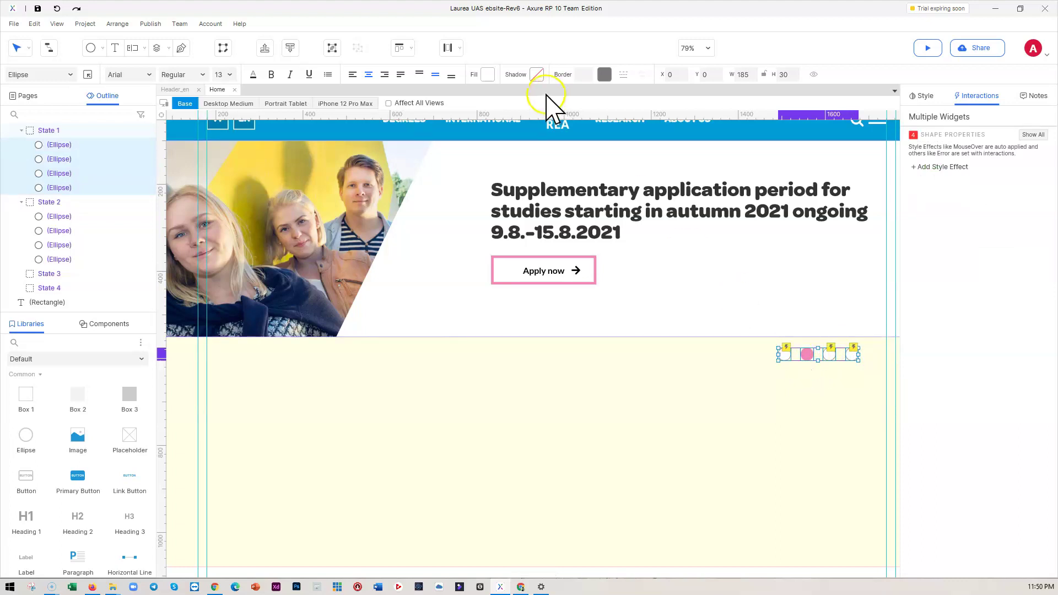
click(448, 47)
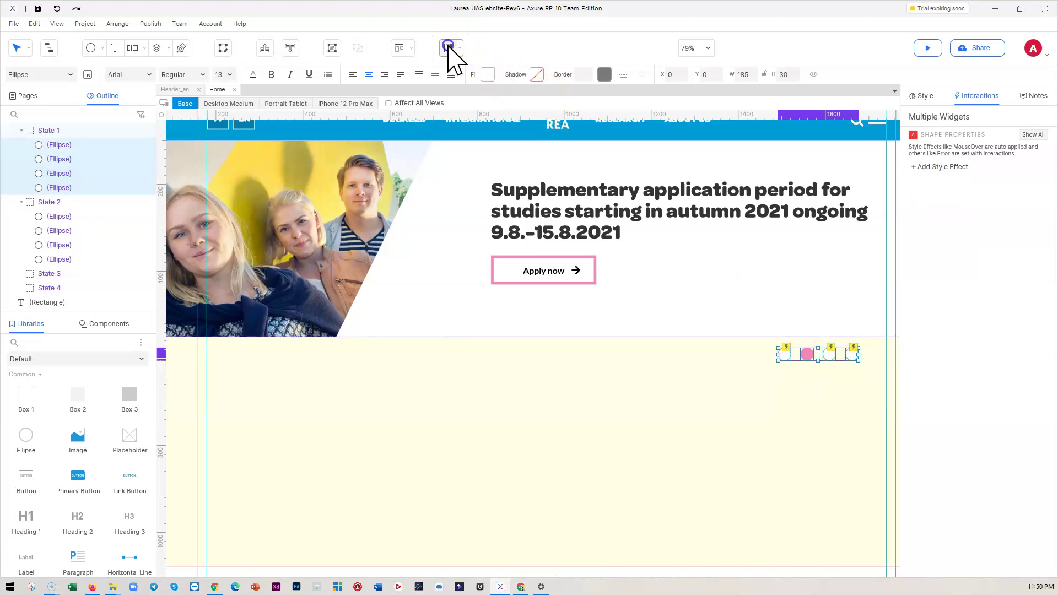
click(804, 391)
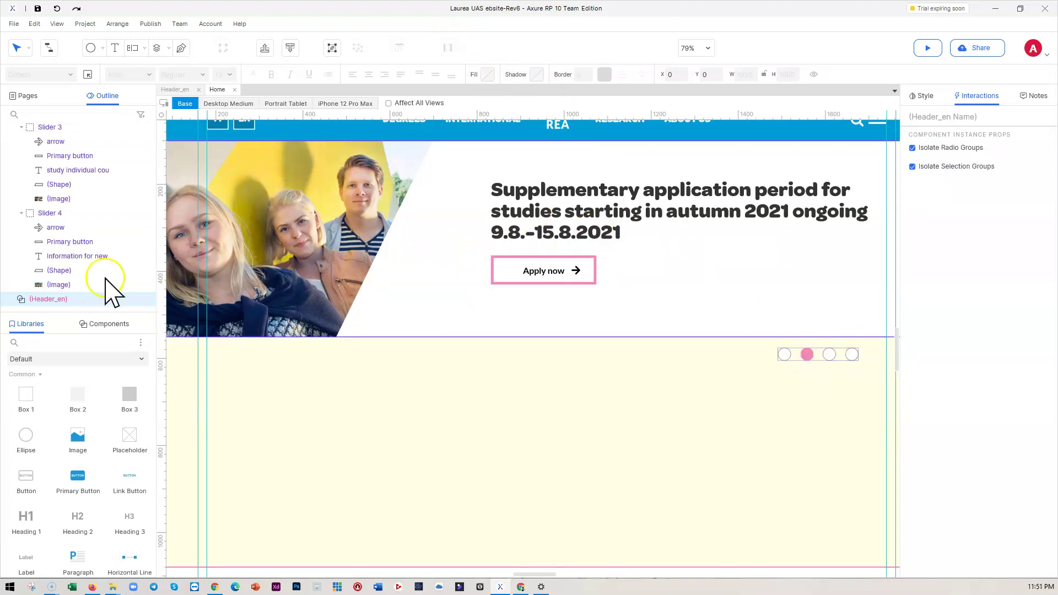
- Set the first dot's Slider action in State 1 of Slider Control to Slider 1 with a slide right animation
double_click(784, 355)
click(784, 356)
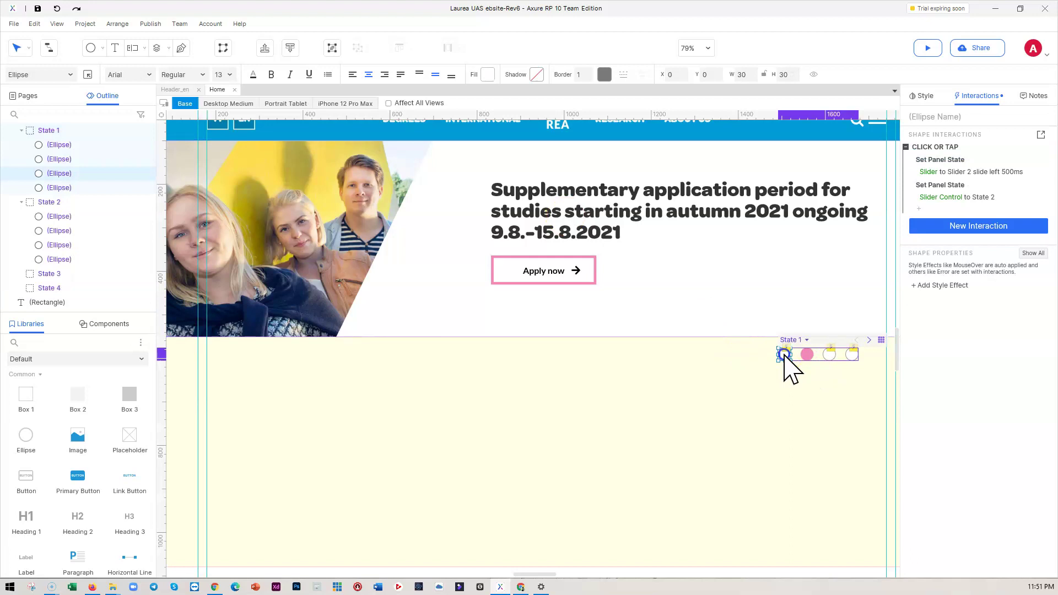
drag(785, 357, 785, 360)
click(979, 171)
click(964, 178)
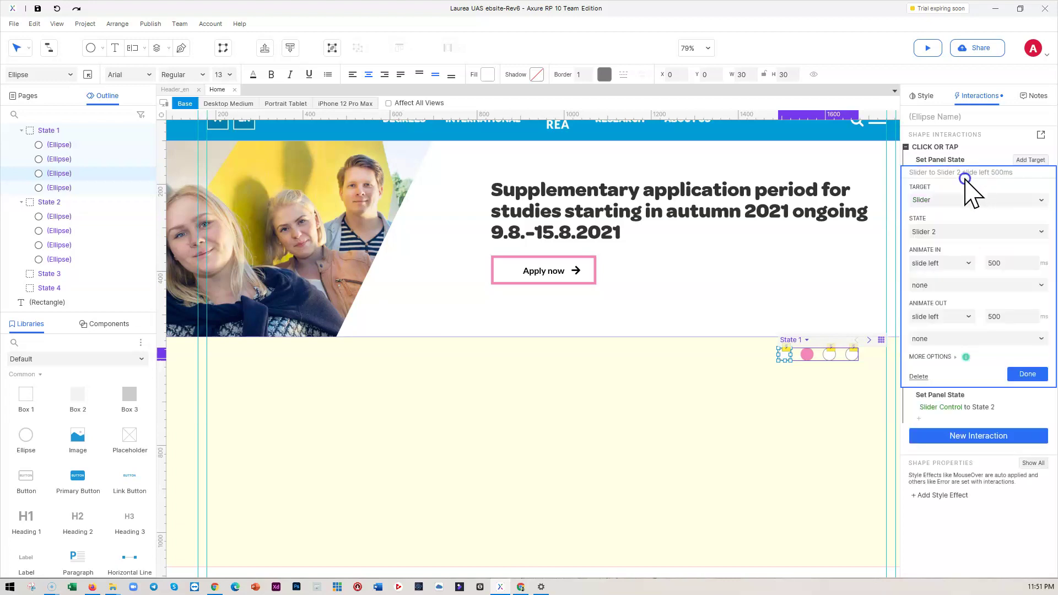
click(956, 229)
click(935, 247)
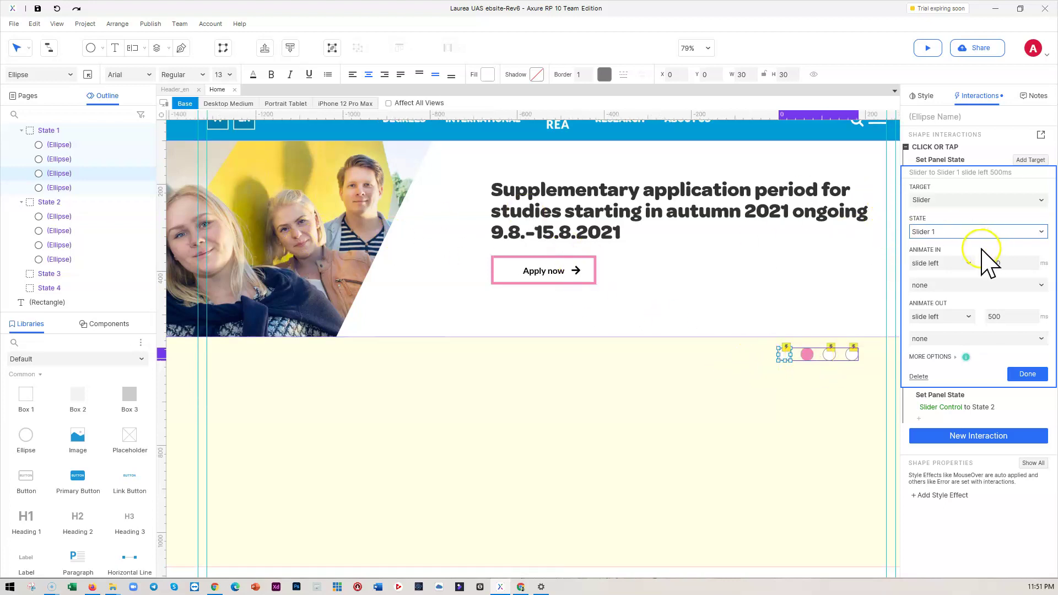
click(951, 274)
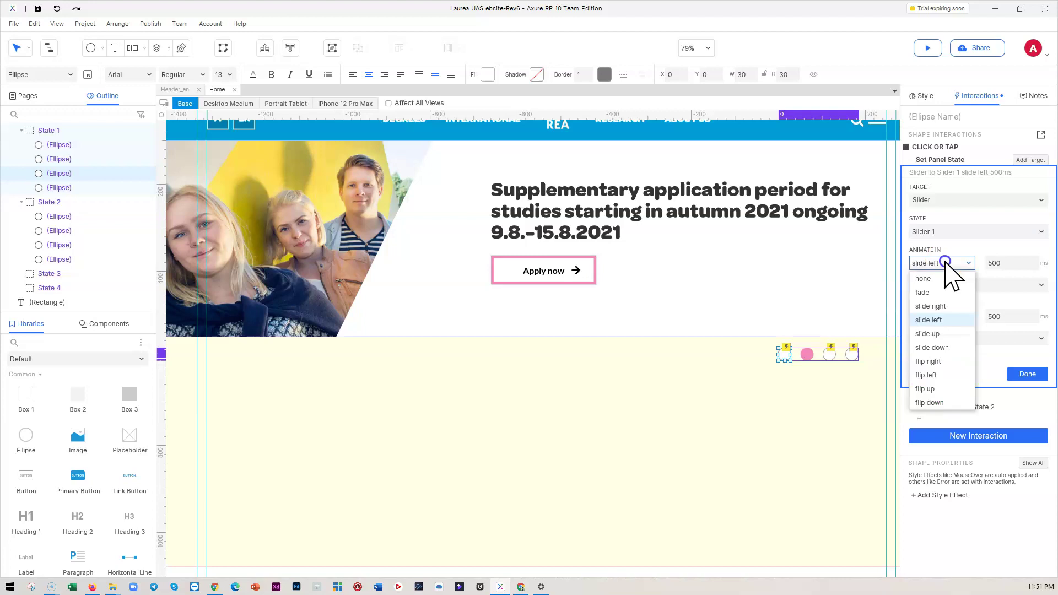
click(939, 307)
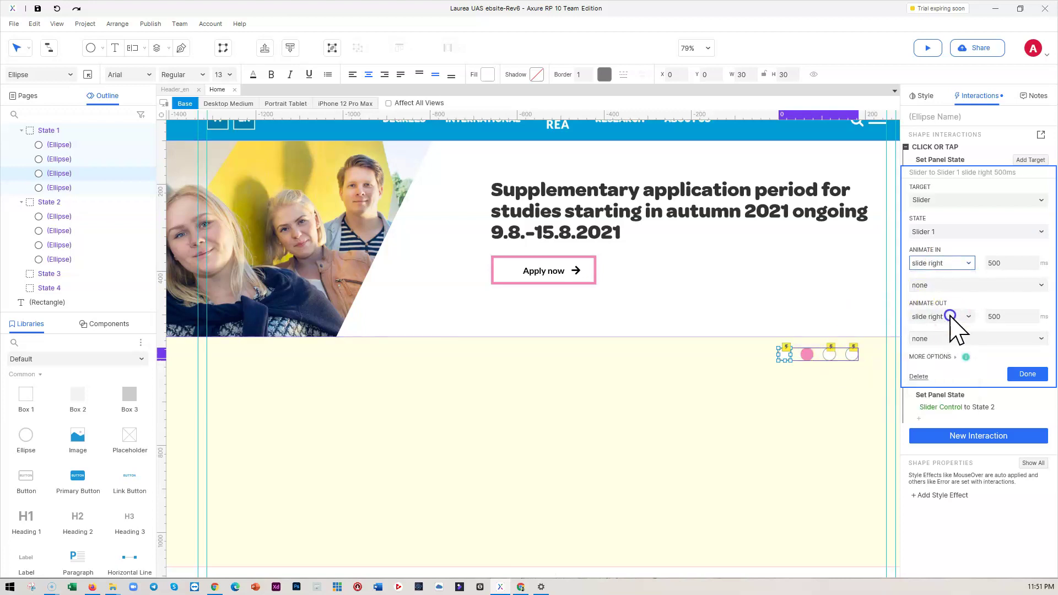
click(1028, 374)
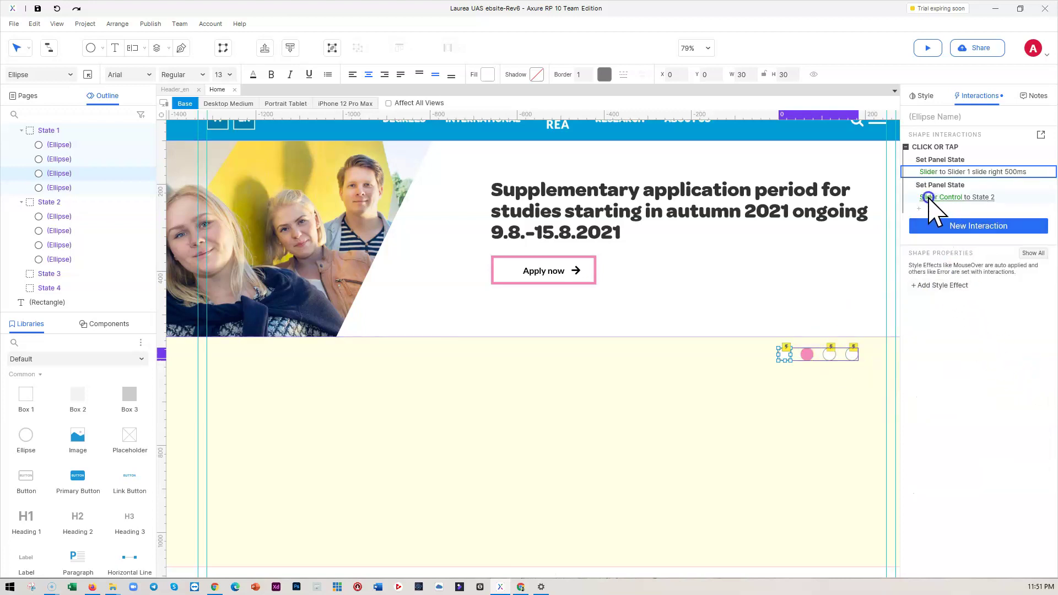
- Retarget the first dot's Slider Control action to State 1
click(928, 197)
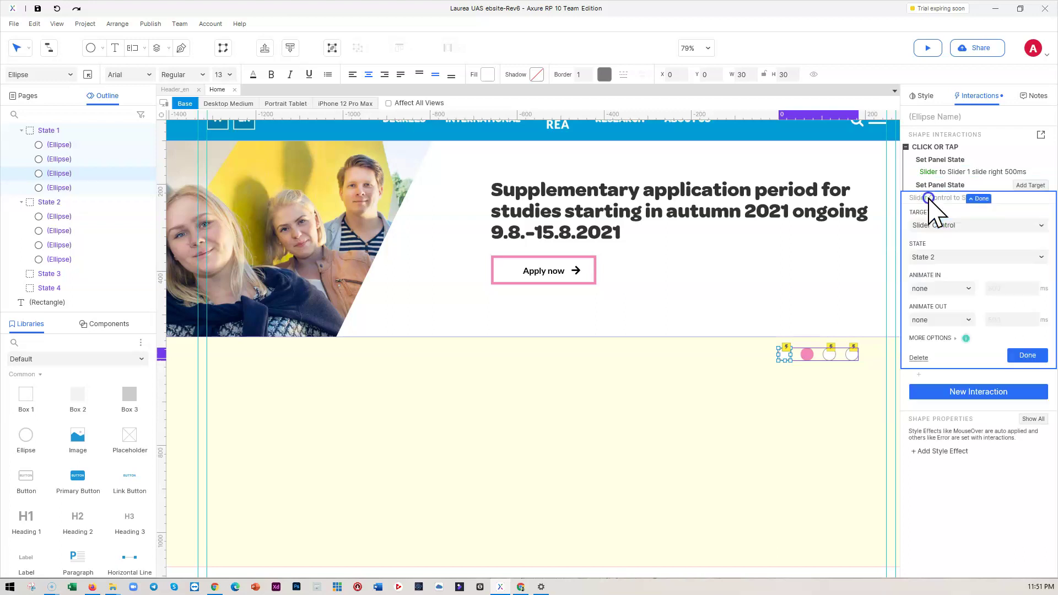
click(948, 256)
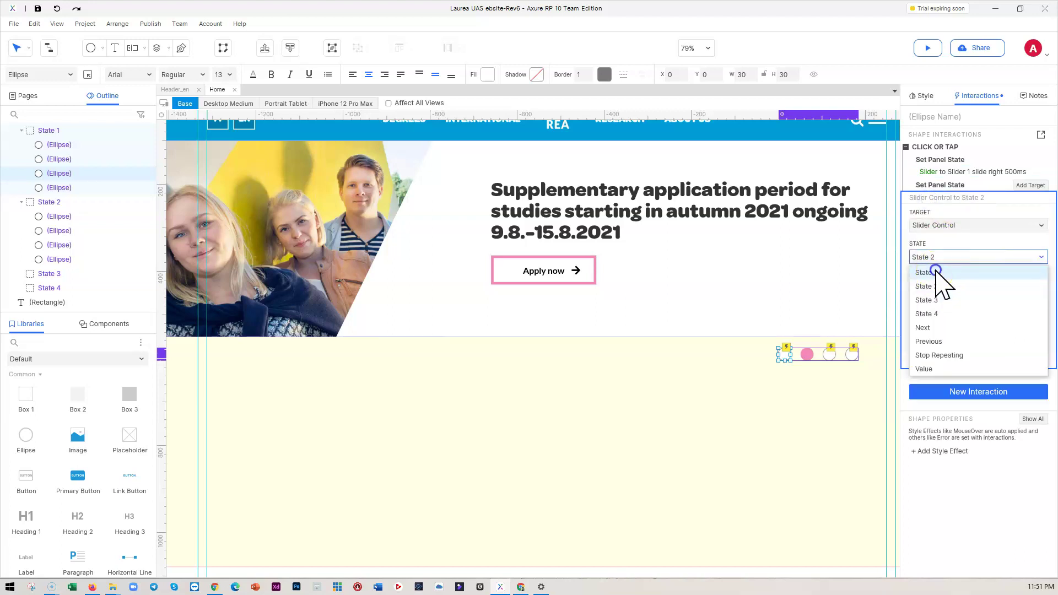
click(927, 272)
click(1030, 373)
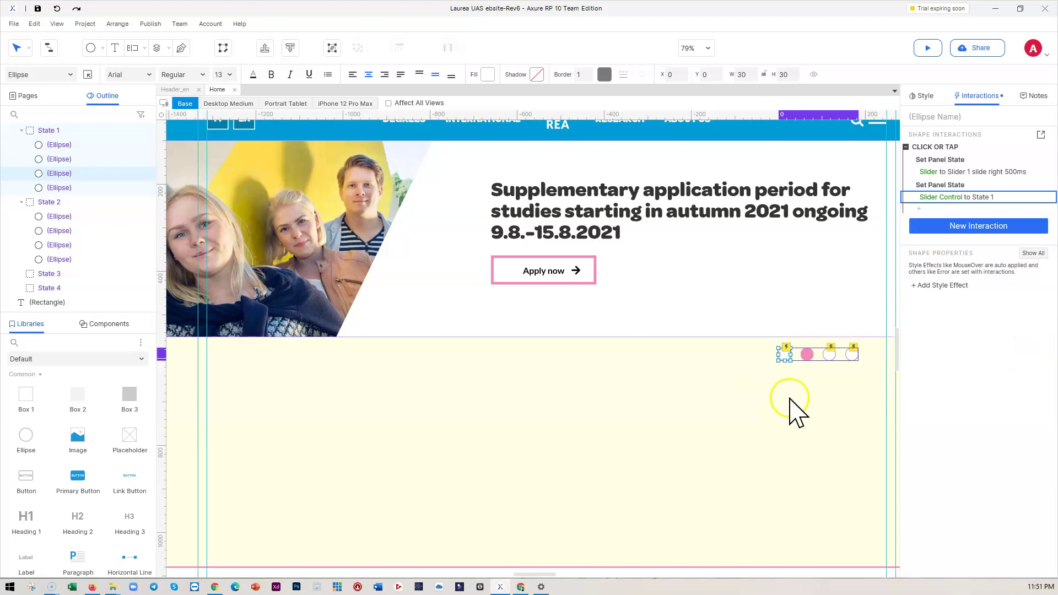
- Compare the dot arrangements in State 1 and State 2 of Slider Control
click(824, 362)
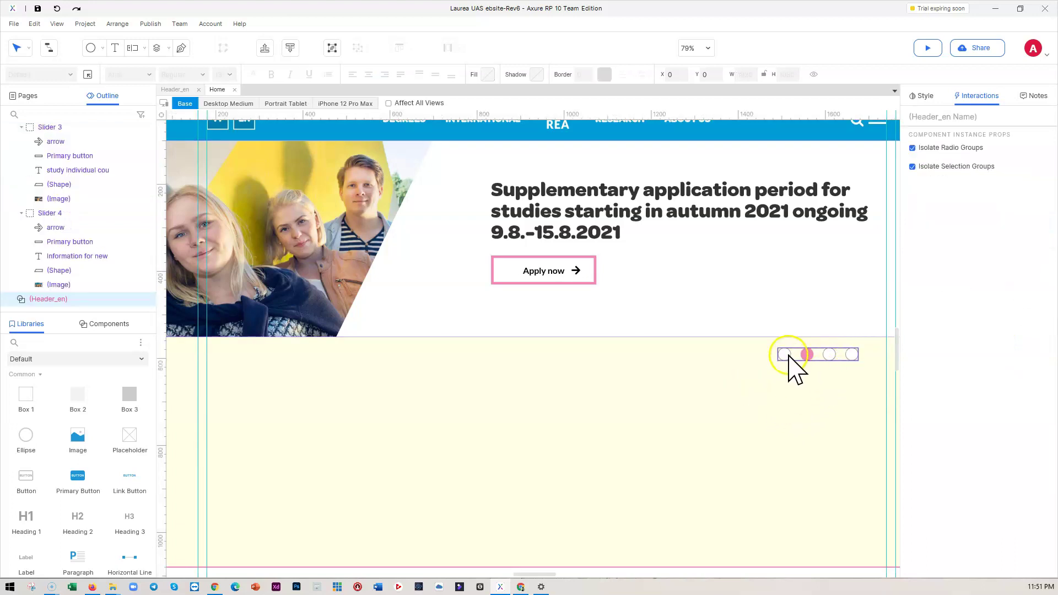
click(841, 355)
click(837, 355)
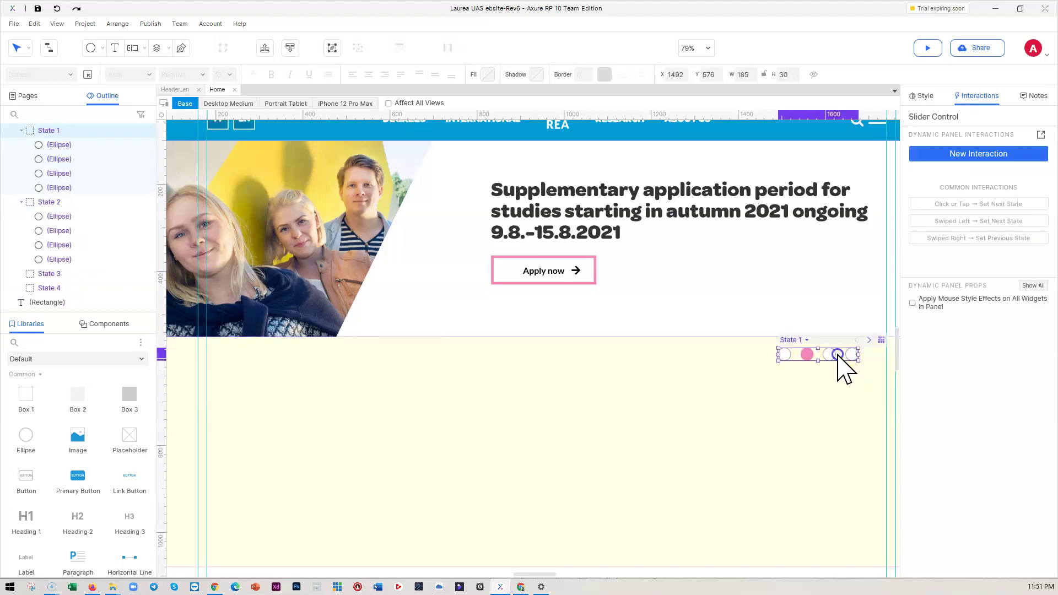
click(838, 355)
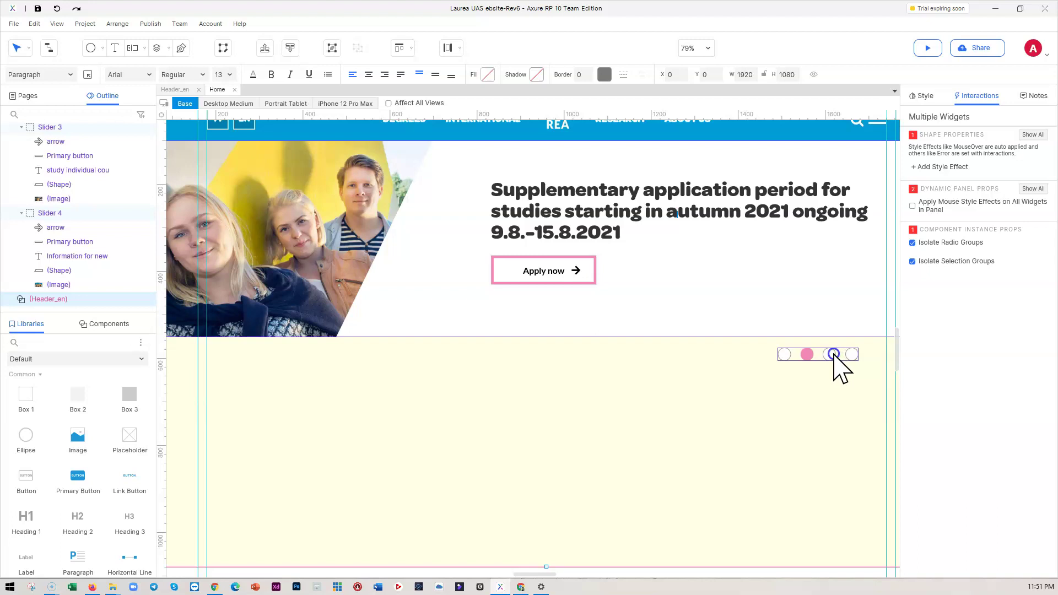
click(834, 354)
click(790, 355)
click(270, 251)
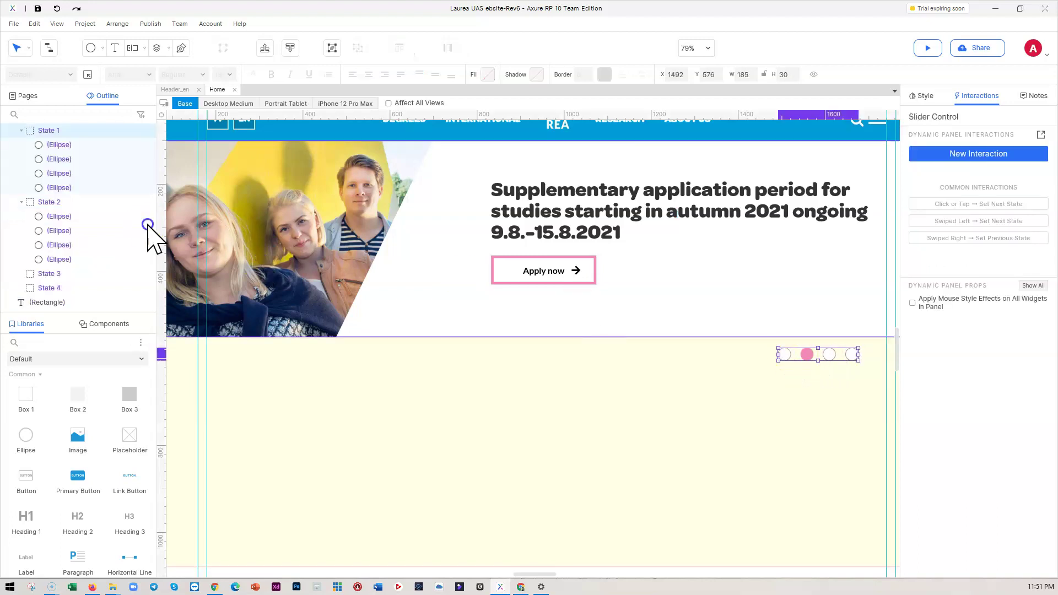
click(50, 202)
click(782, 365)
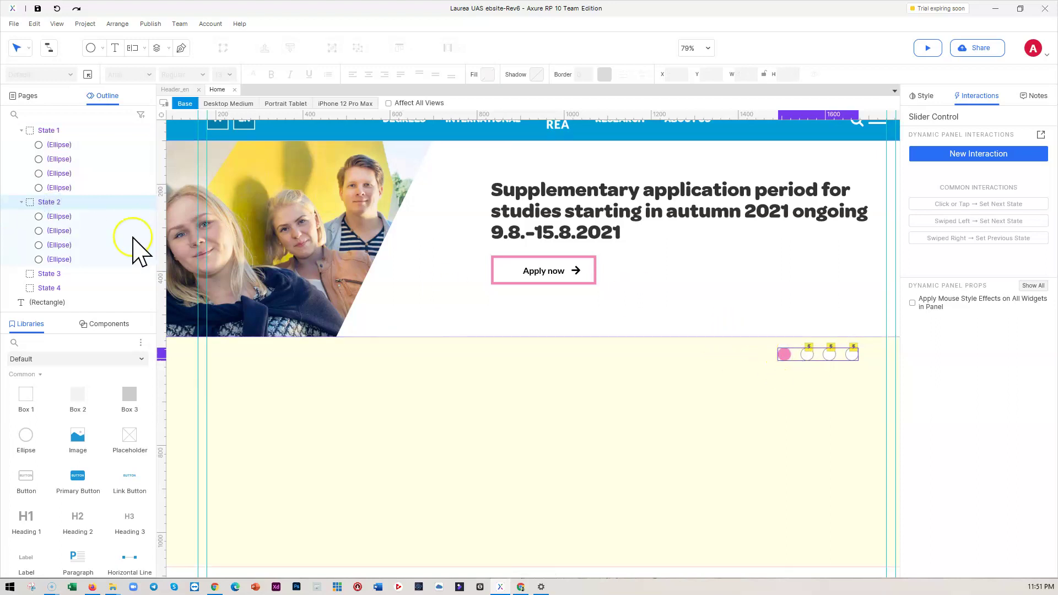
click(50, 130)
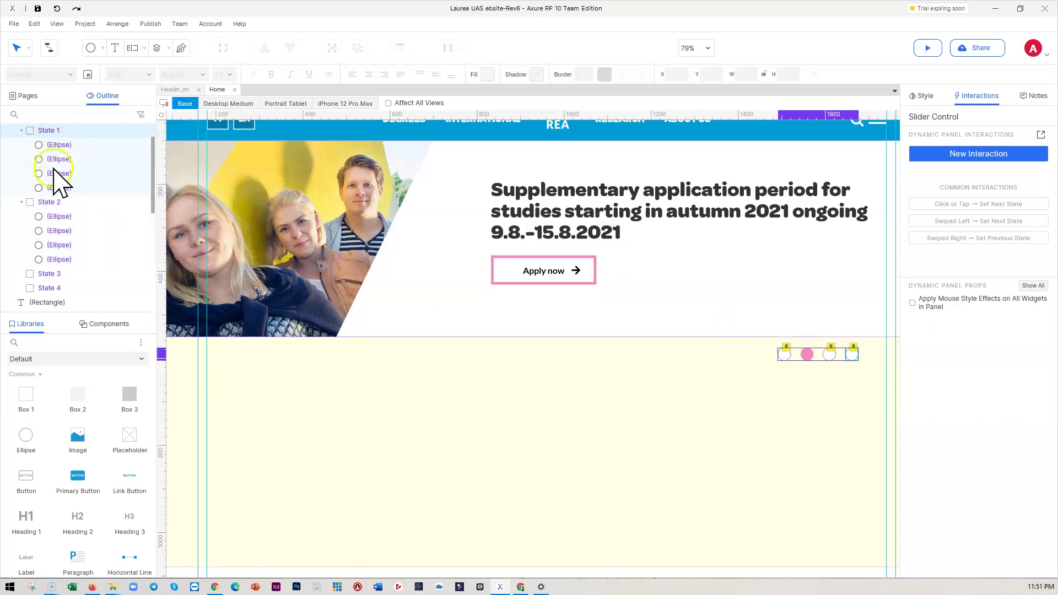
click(49, 203)
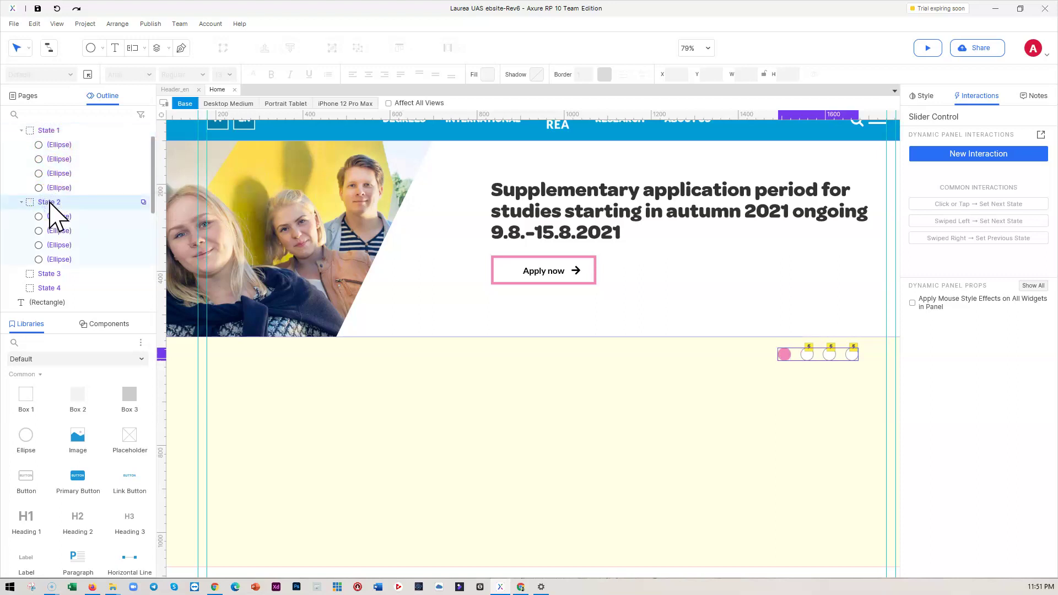
click(49, 131)
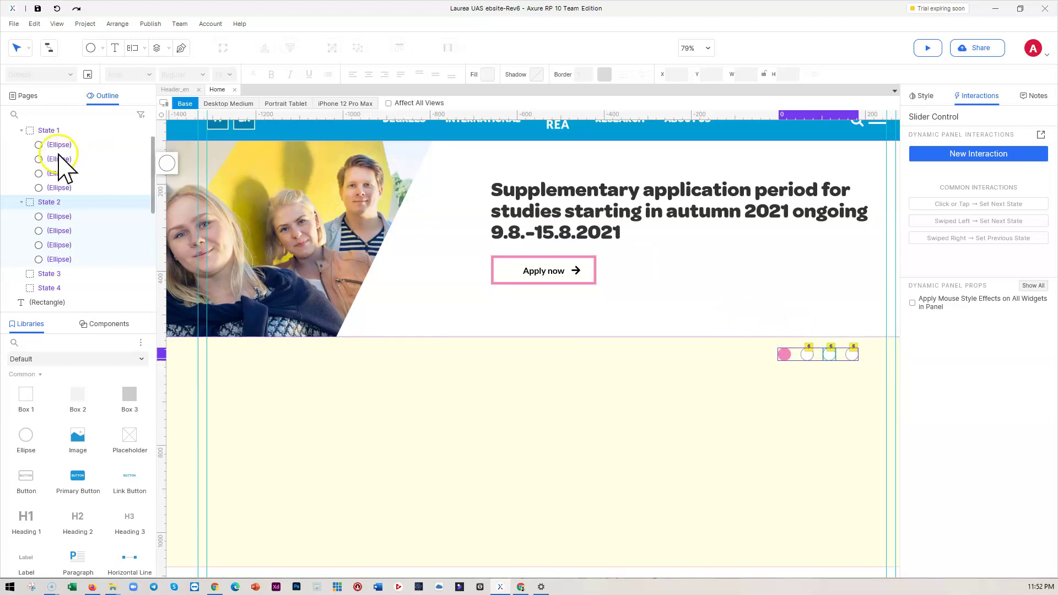
click(48, 131)
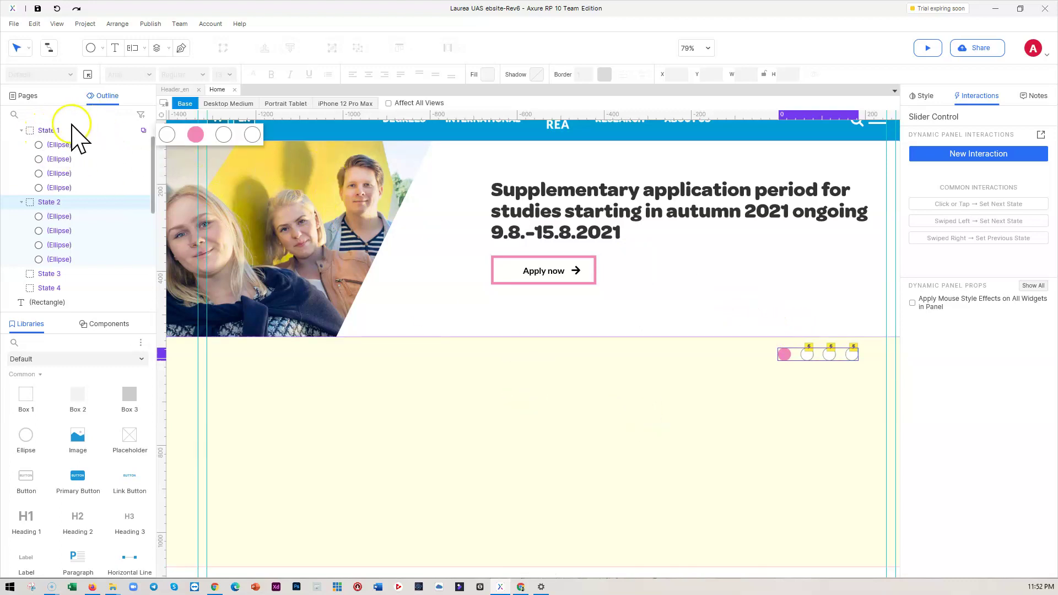
- Cut all four dots, with the pink one second, out of State 1 of Slider Control and switch to State 2
click(51, 130)
mouse_move(810, 359)
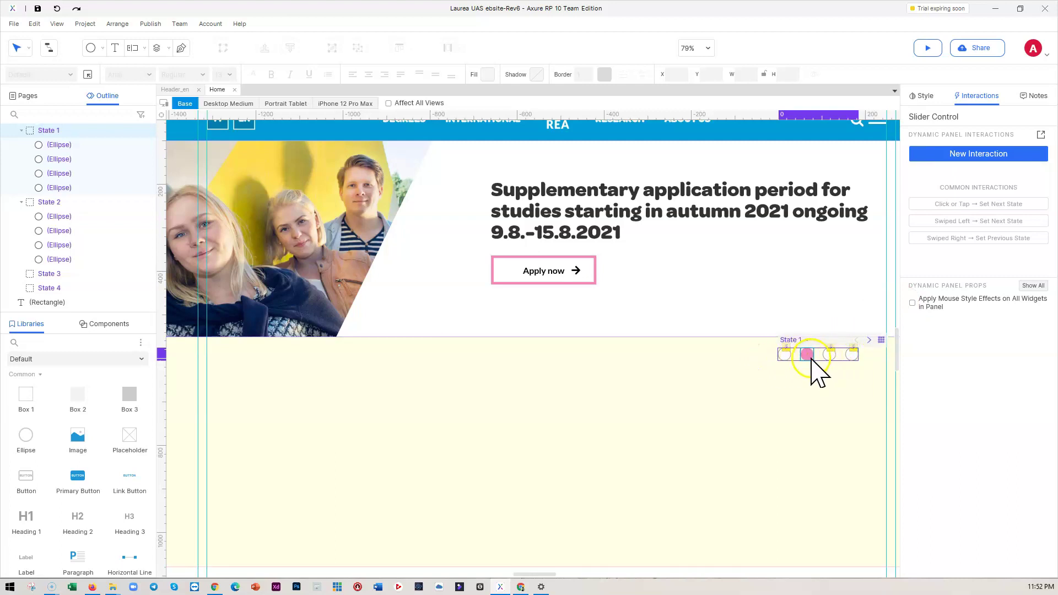
click(784, 356)
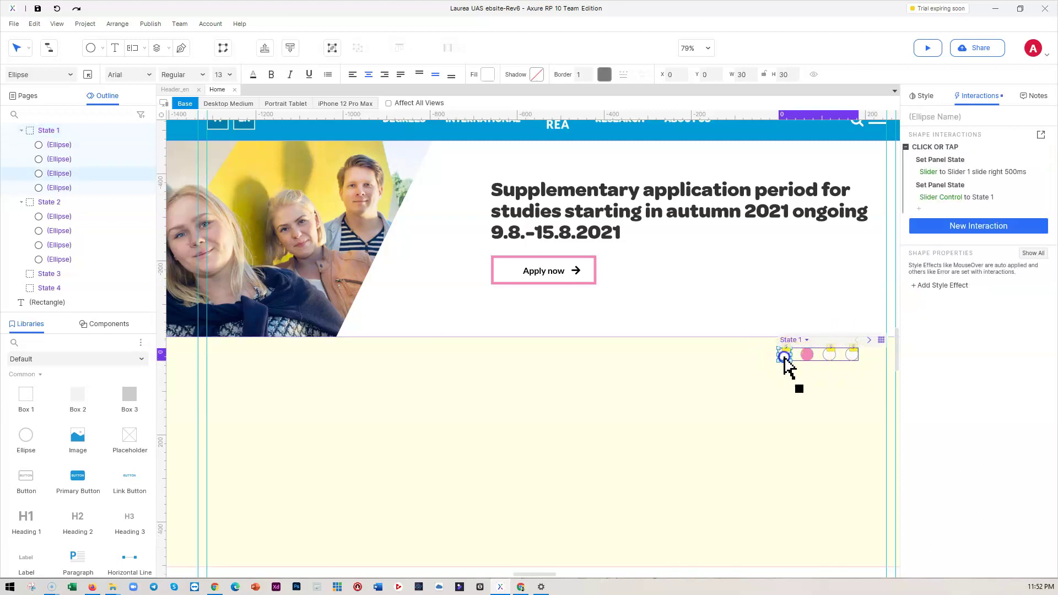
ctrl+click(806, 355)
ctrl+click(832, 356)
ctrl+click(855, 355)
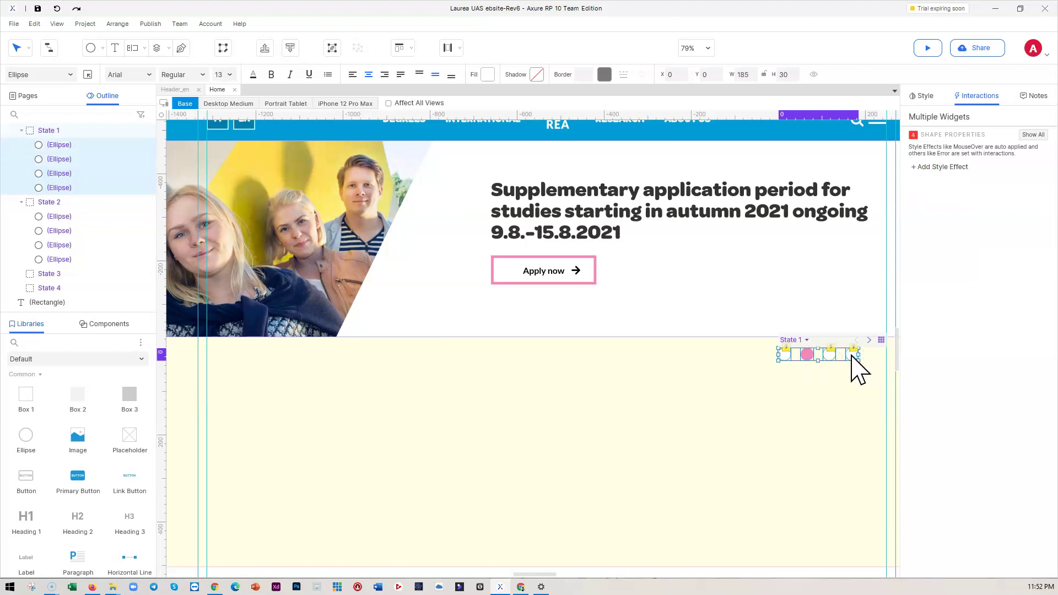
click(856, 368)
click(48, 145)
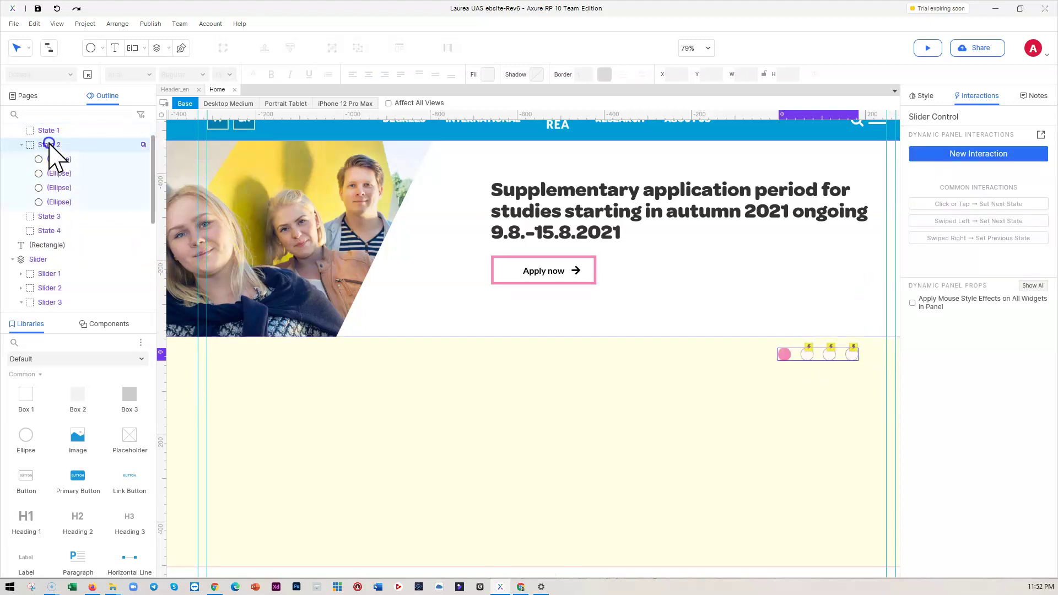
click(789, 359)
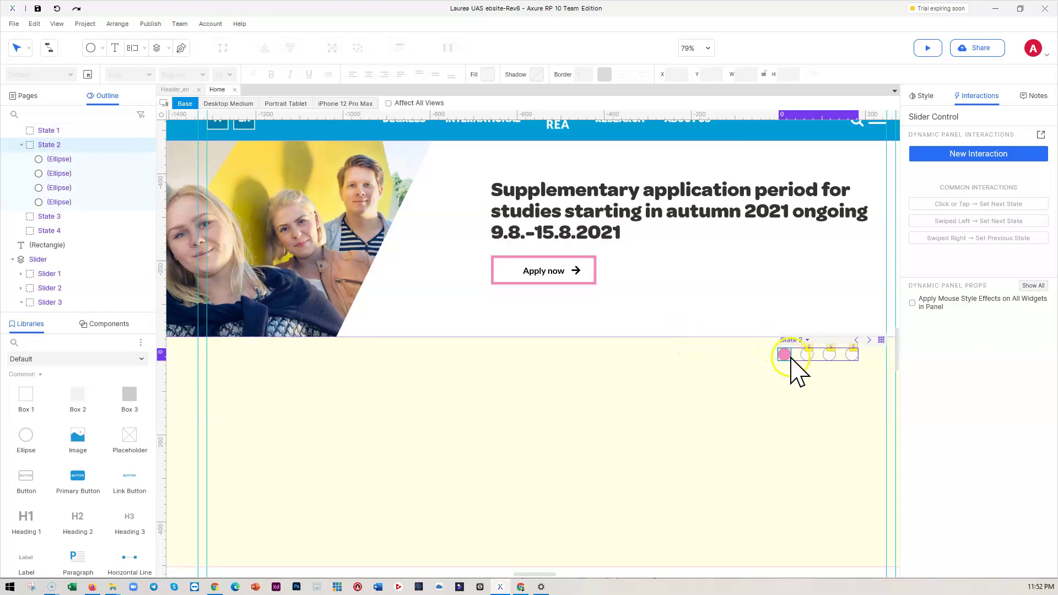
key(ctrl+v)
click(800, 358)
mouse_move(800, 359)
mouse_down()
mouse_move(798, 375)
mouse_move(803, 367)
mouse_up()
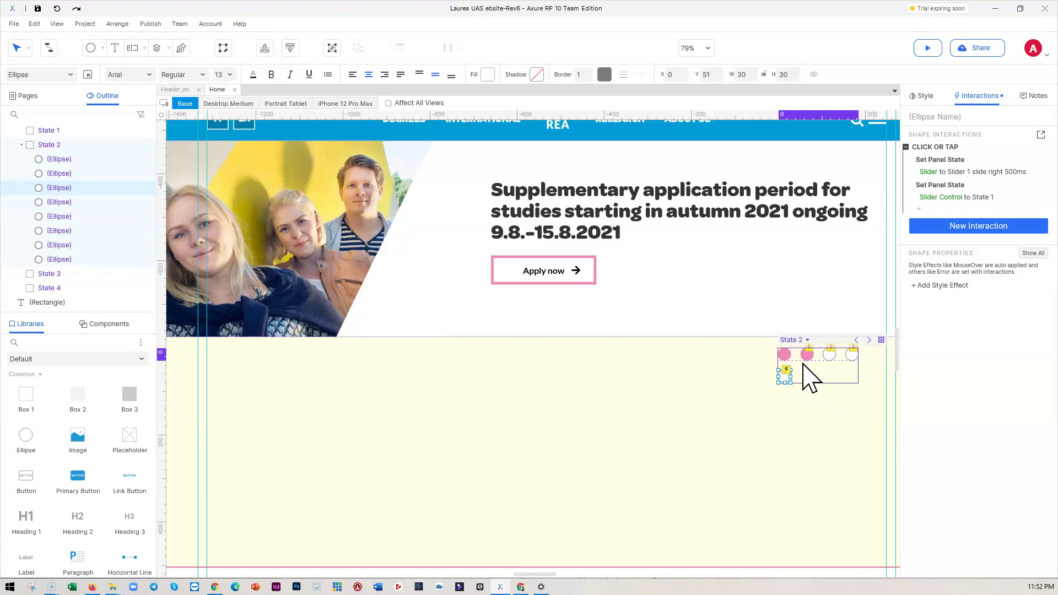
key(ctrl+z)
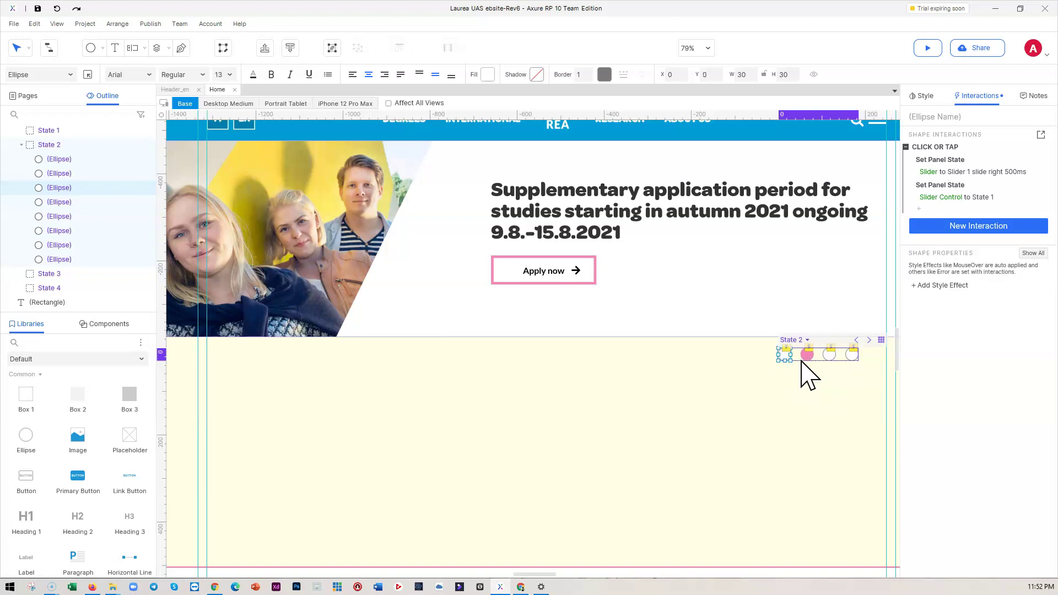
key(ctrl+z)
- Paste the four cut dots into State 2 and move them together below the original row
key(ctrl+v)
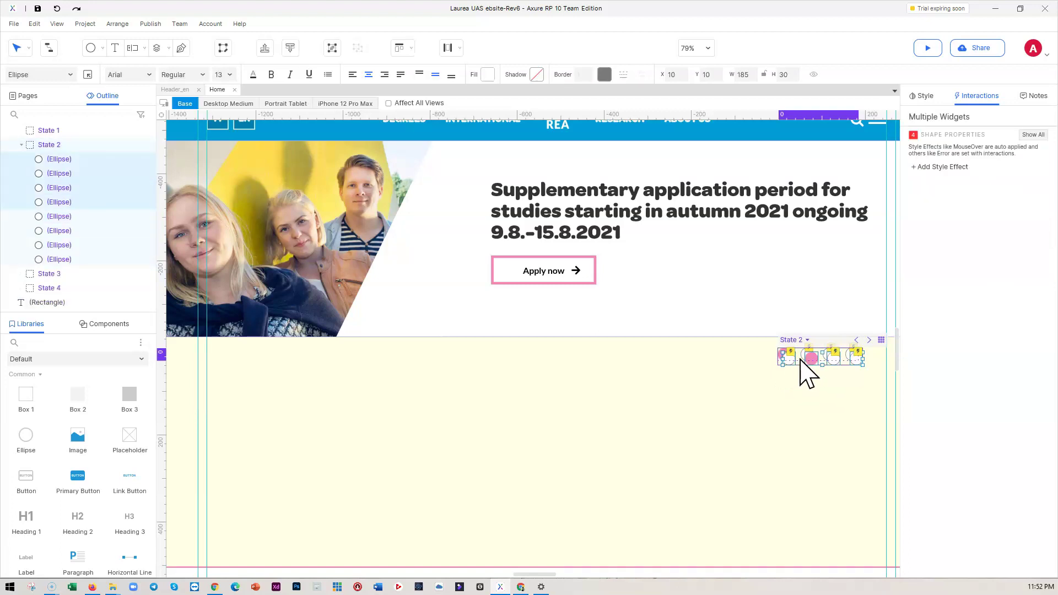
drag(790, 359, 795, 377)
- Cut the original upper row of dots, with the pink one first, from State 2 and paste it into State 1
click(786, 356)
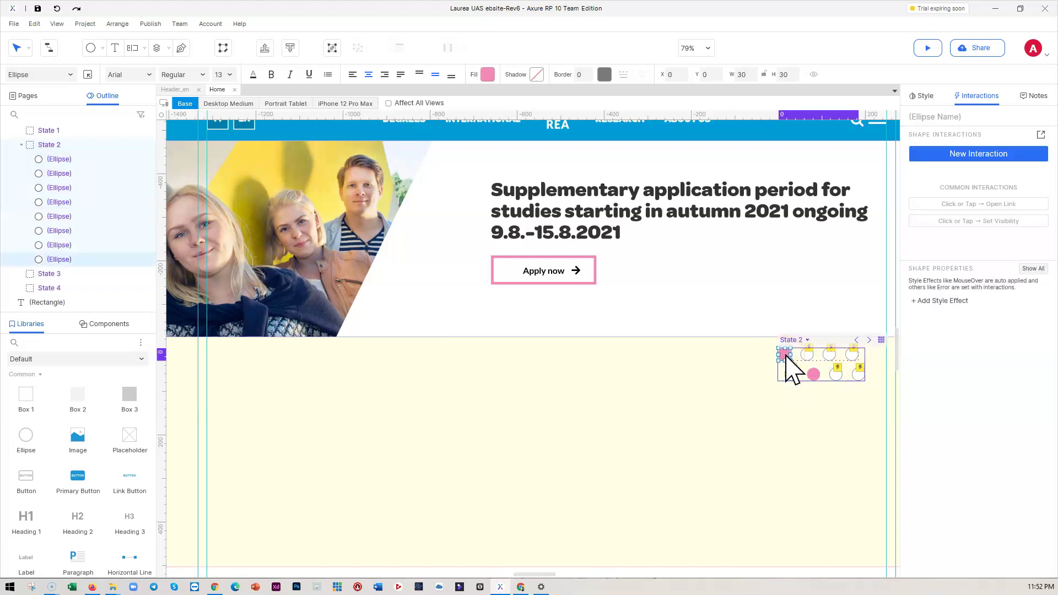
shift+click(806, 355)
shift+click(831, 355)
shift+click(849, 357)
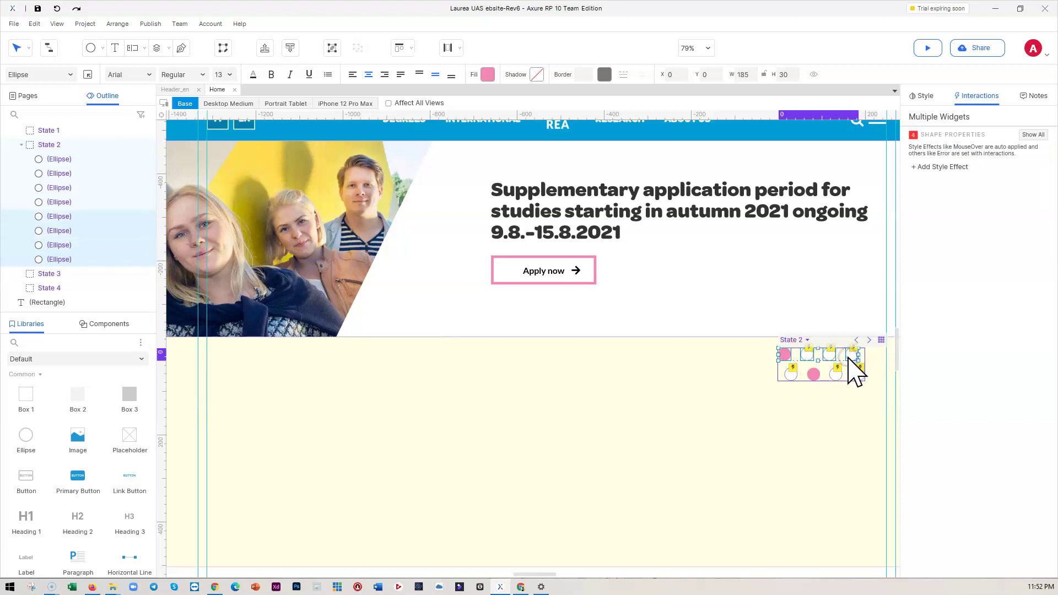
key(Escape)
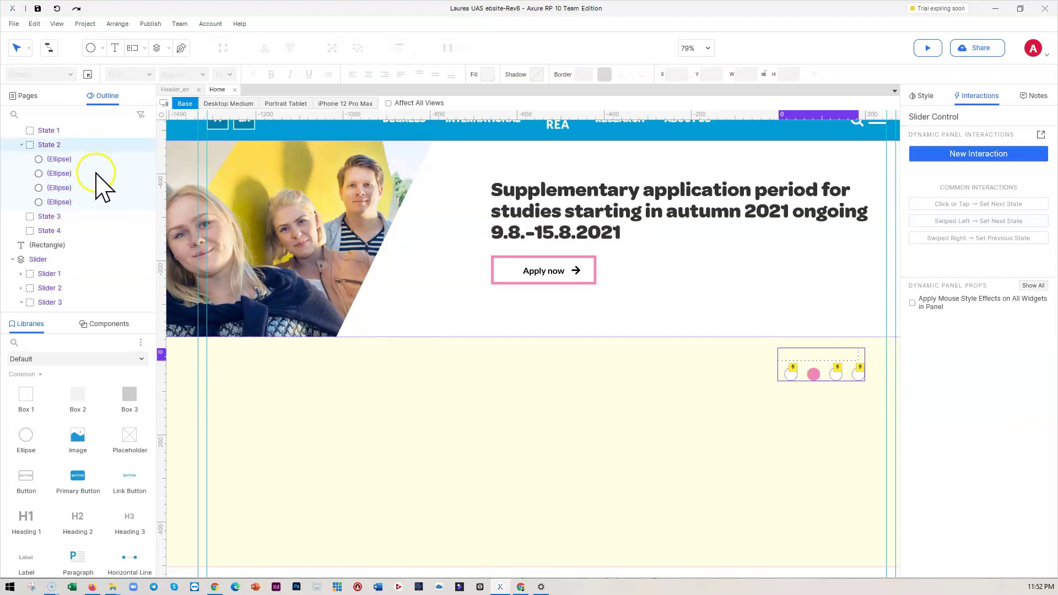
click(51, 130)
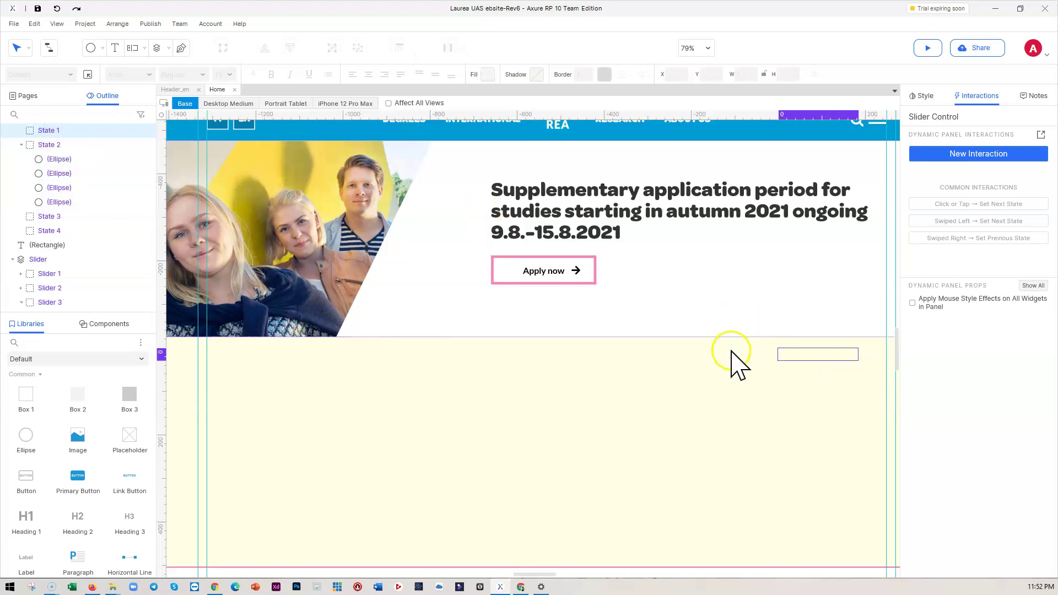
key(ctrl+v)
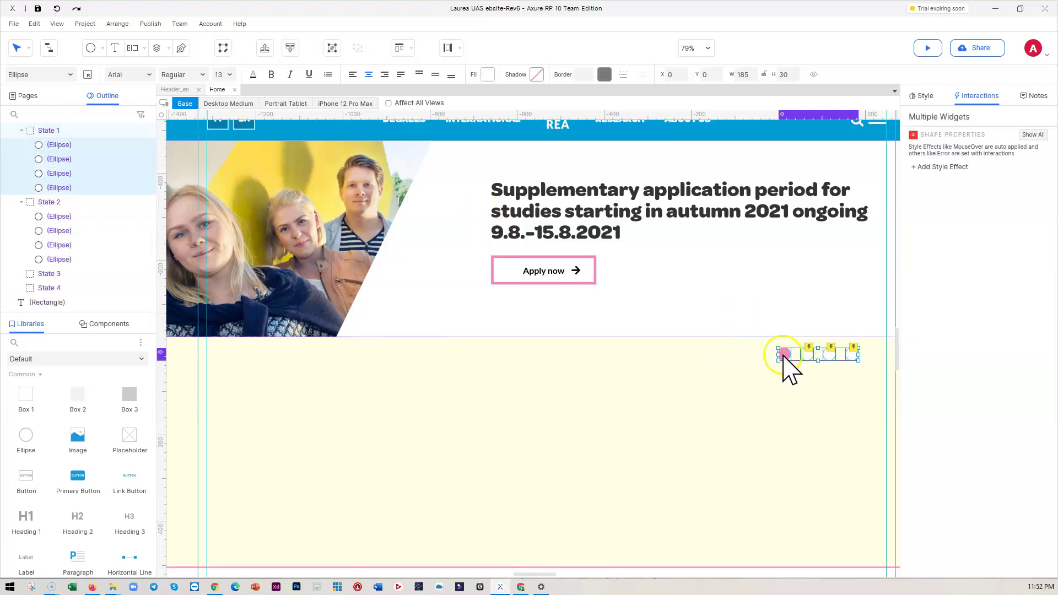
- Move all four dots in State 2 of Slider Control together up to X 0, Y 0 and copy them
click(48, 202)
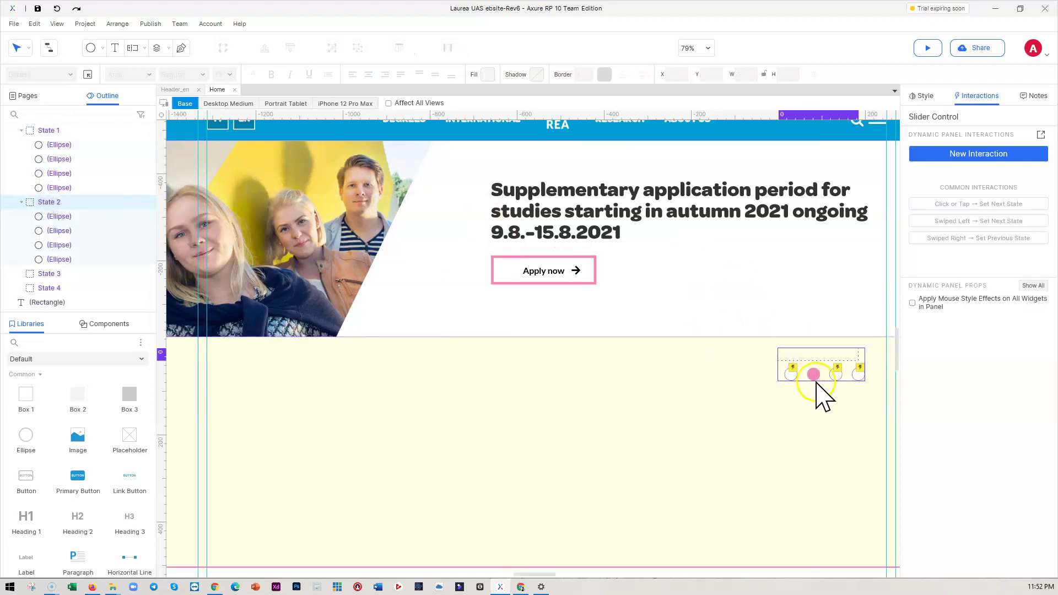
click(783, 368)
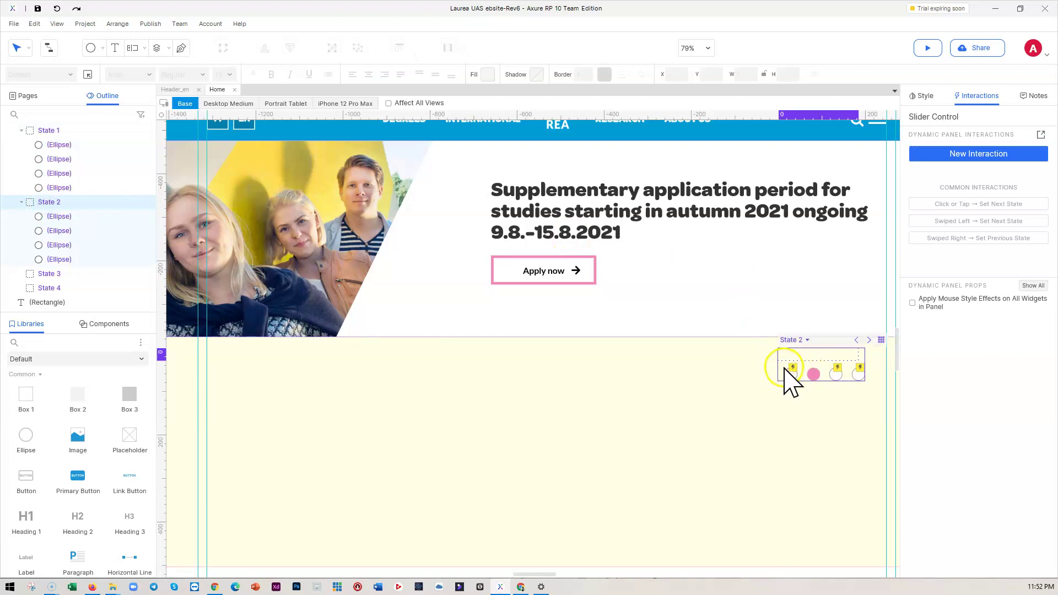
click(860, 375)
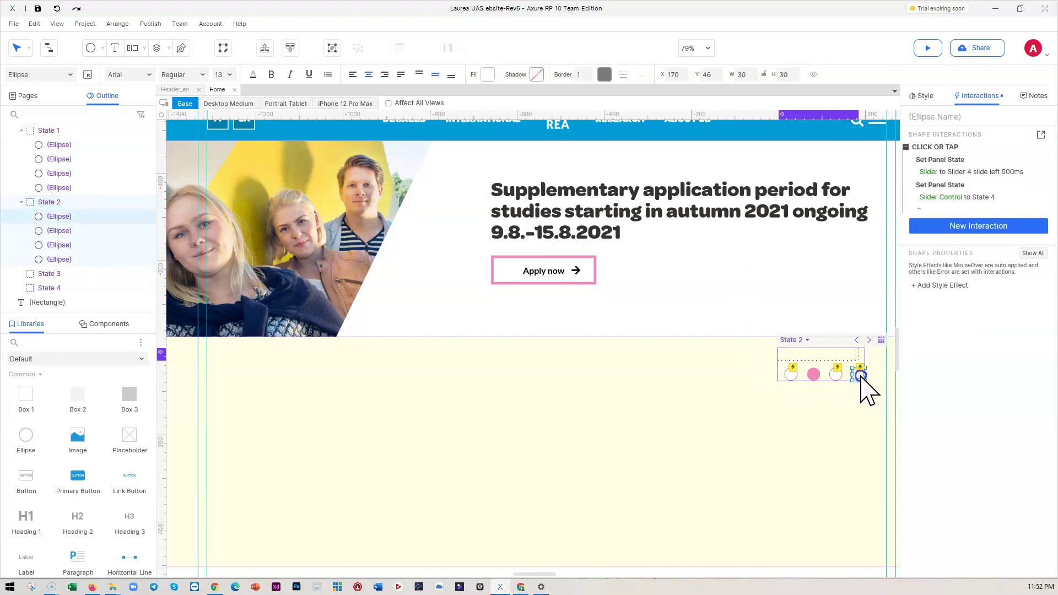
shift+click(838, 375)
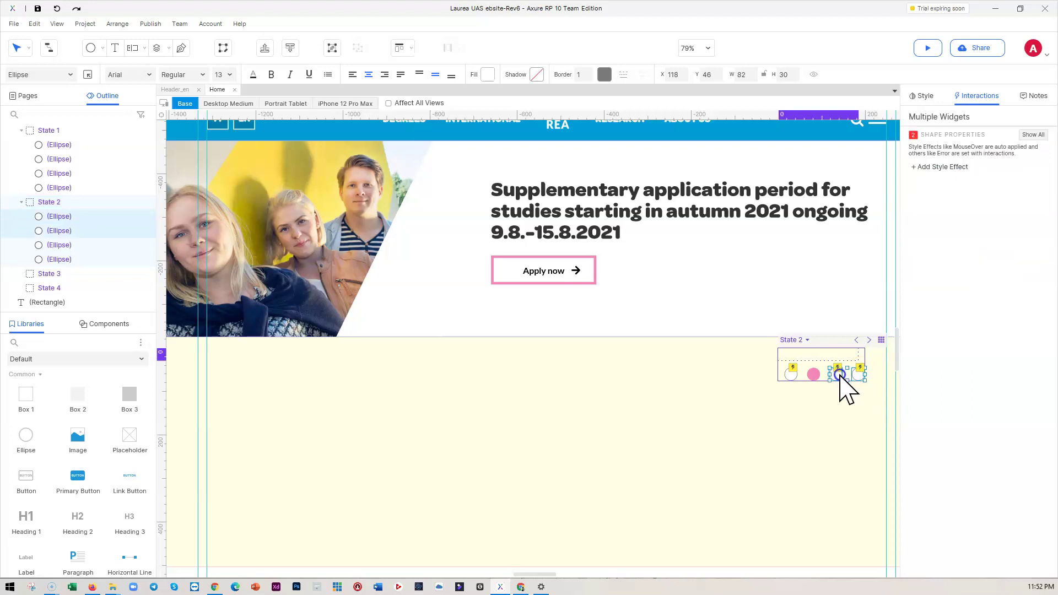
shift+click(817, 374)
shift+click(791, 375)
drag(791, 372, 792, 362)
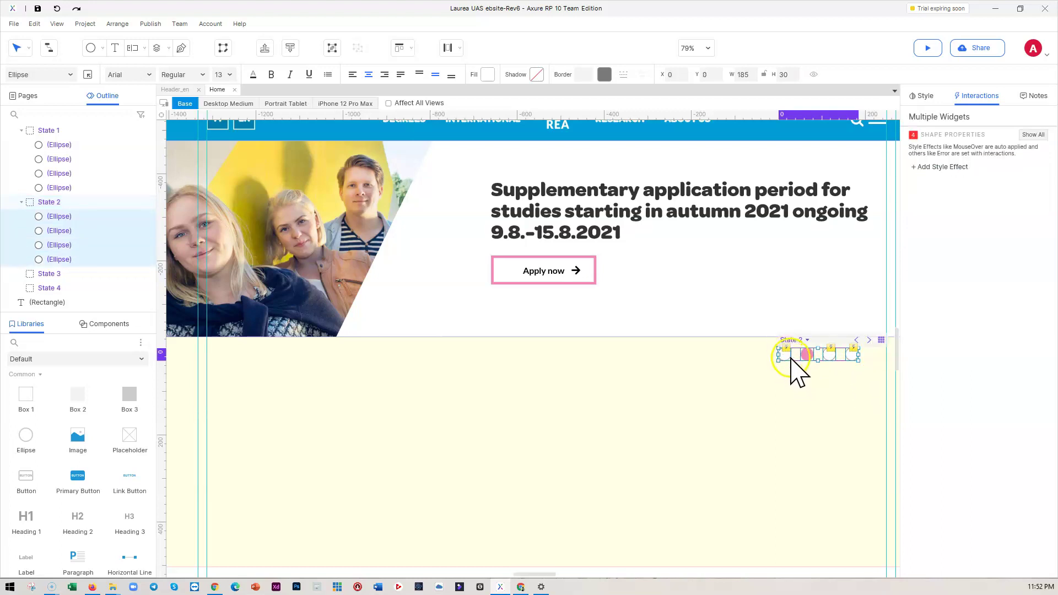
click(805, 384)
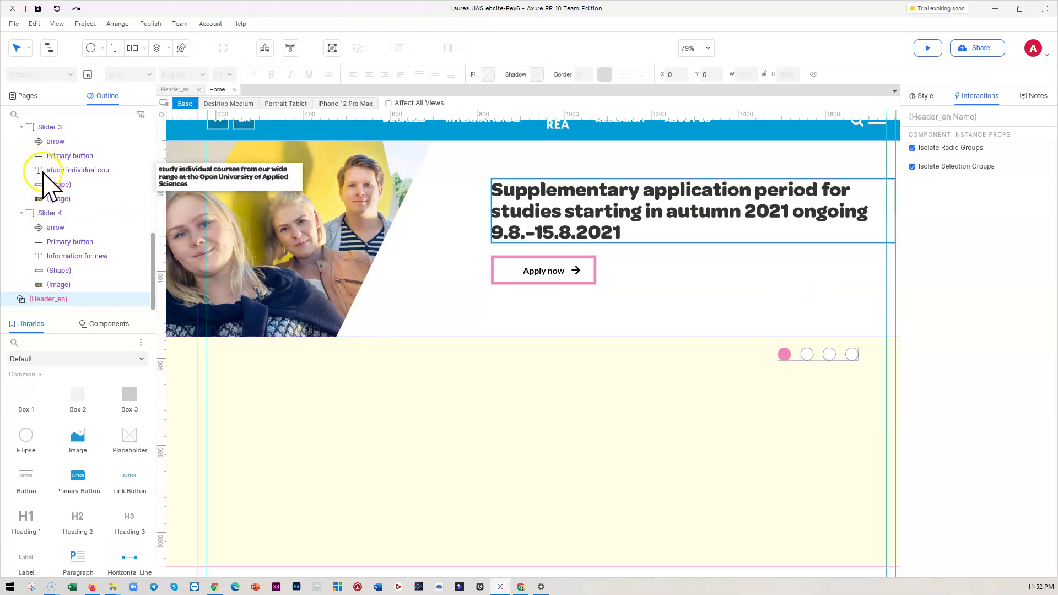
- Paste the copied row of four dots into State 3 of Slider Control
scroll(55, 160, up, 3)
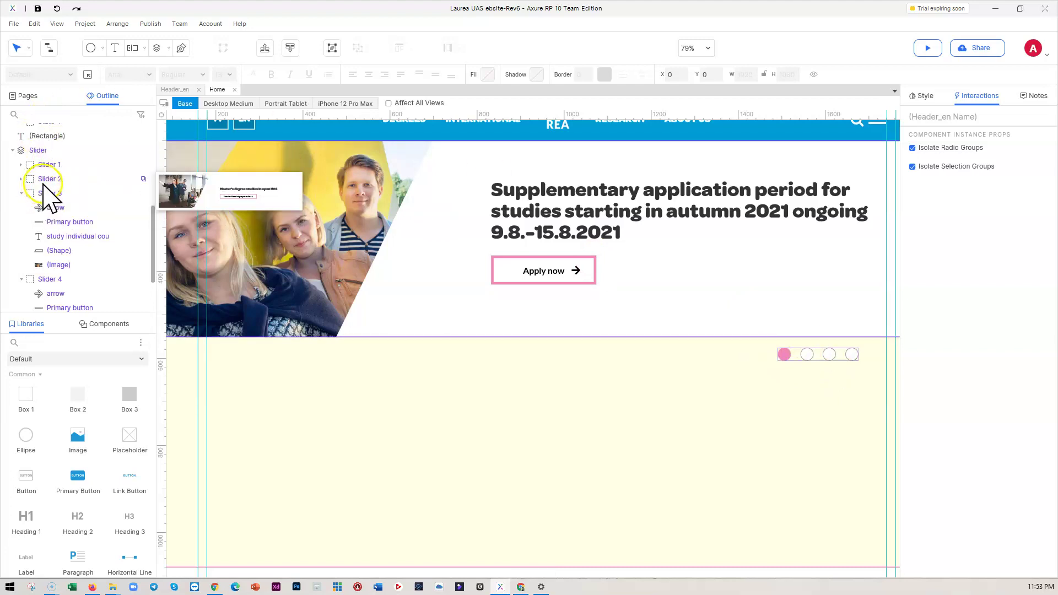
scroll(48, 198, up, 5)
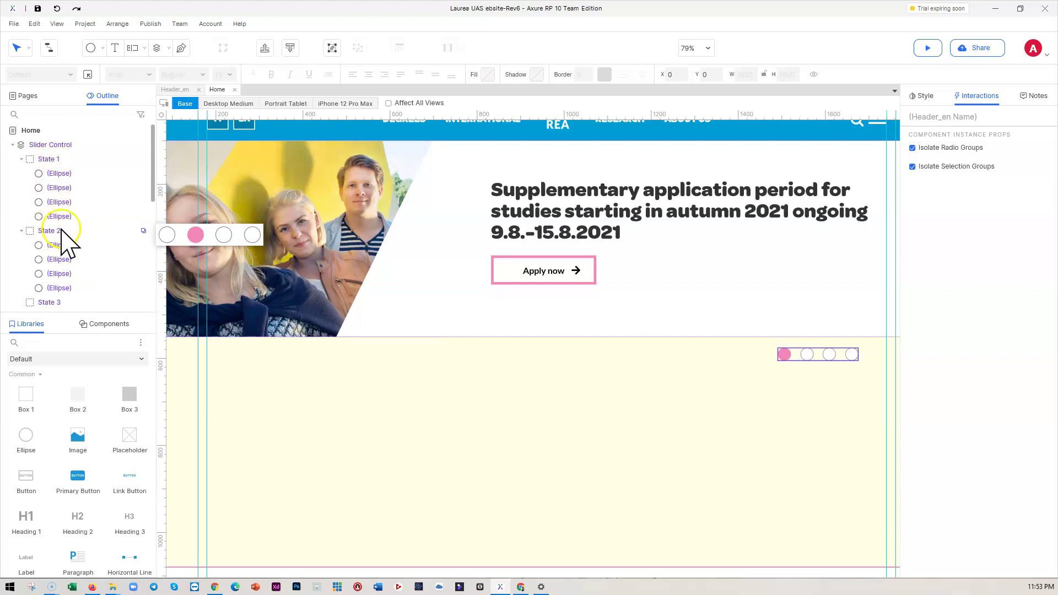
scroll(58, 221, down, 3)
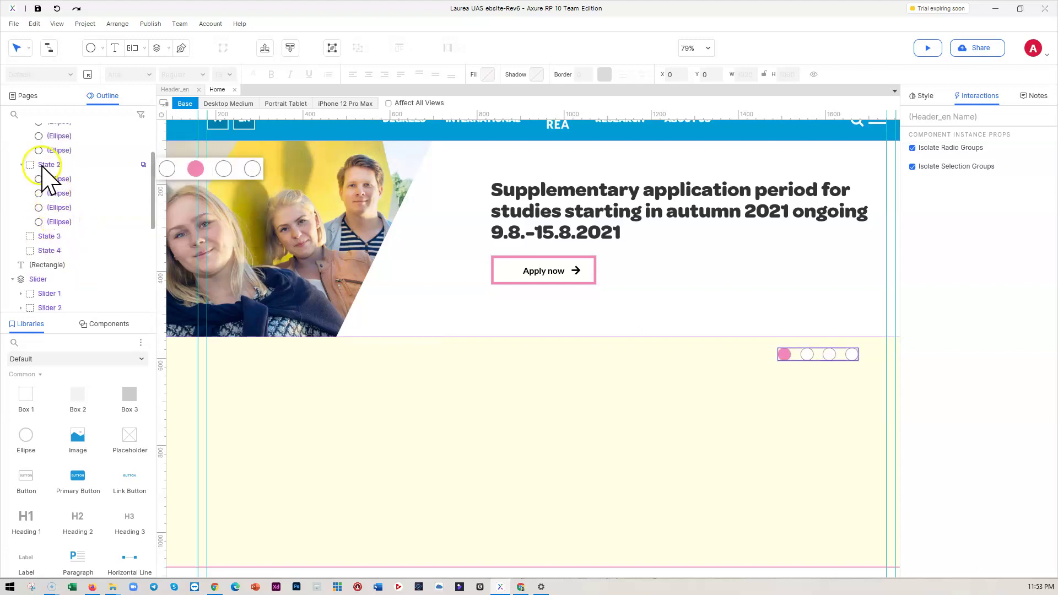
click(53, 237)
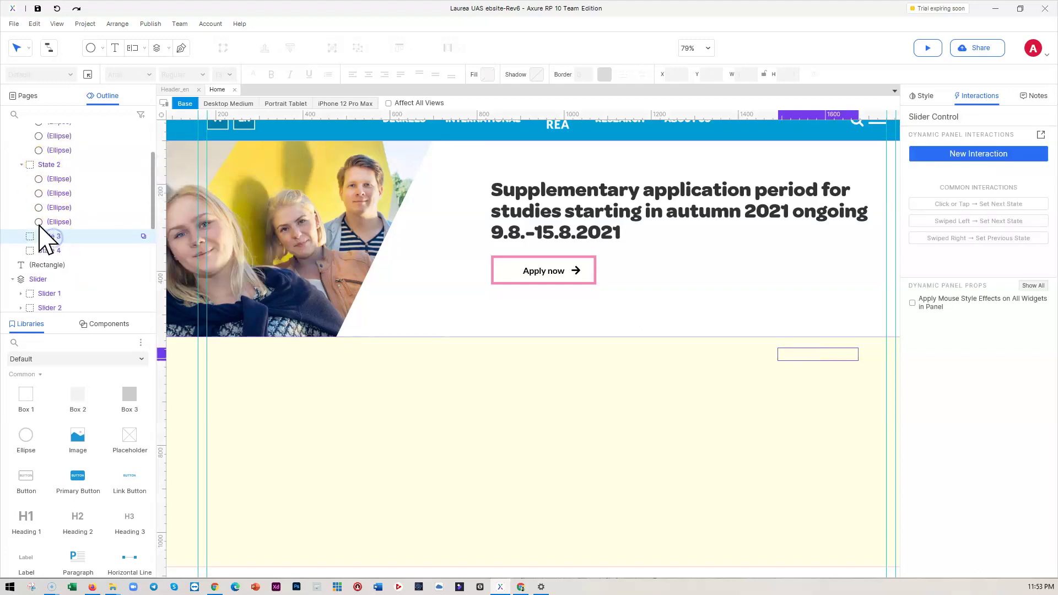
key(ctrl+v)
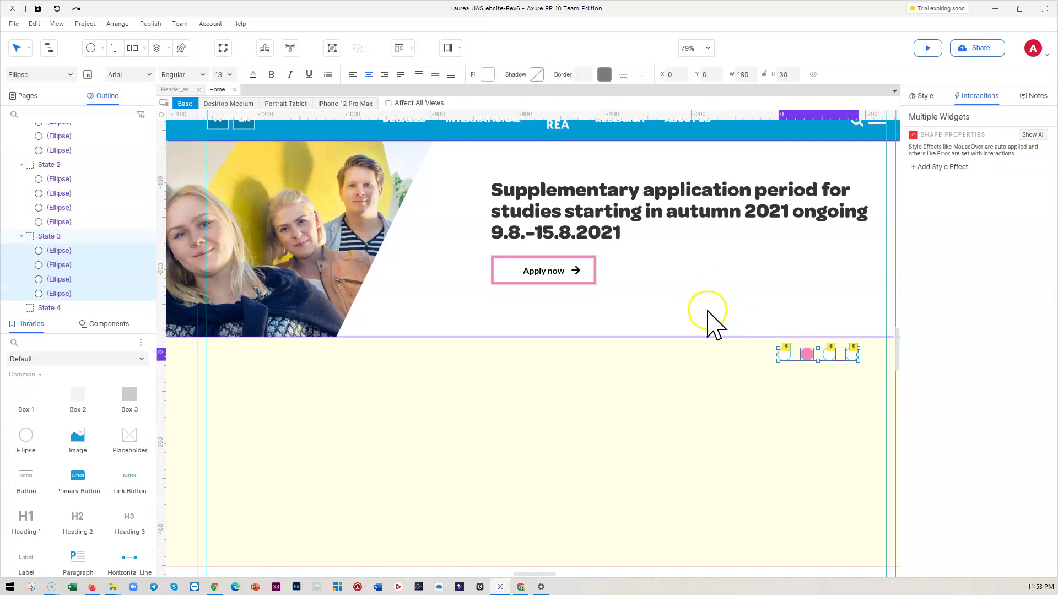
click(825, 374)
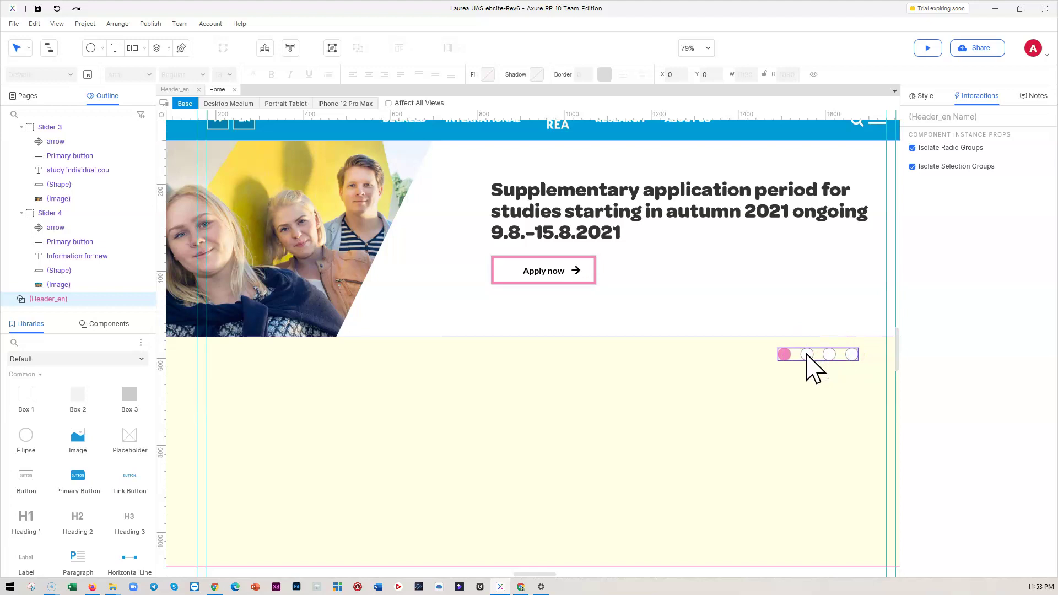
- Swap the pink first dot with the third dot in State 1 of Slider Control
click(785, 355)
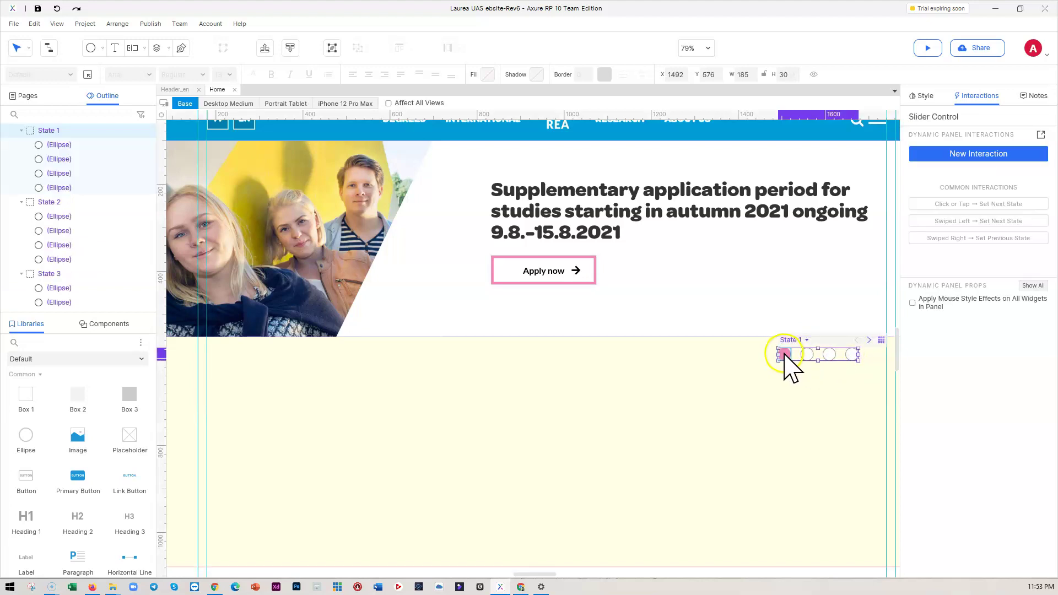
click(737, 403)
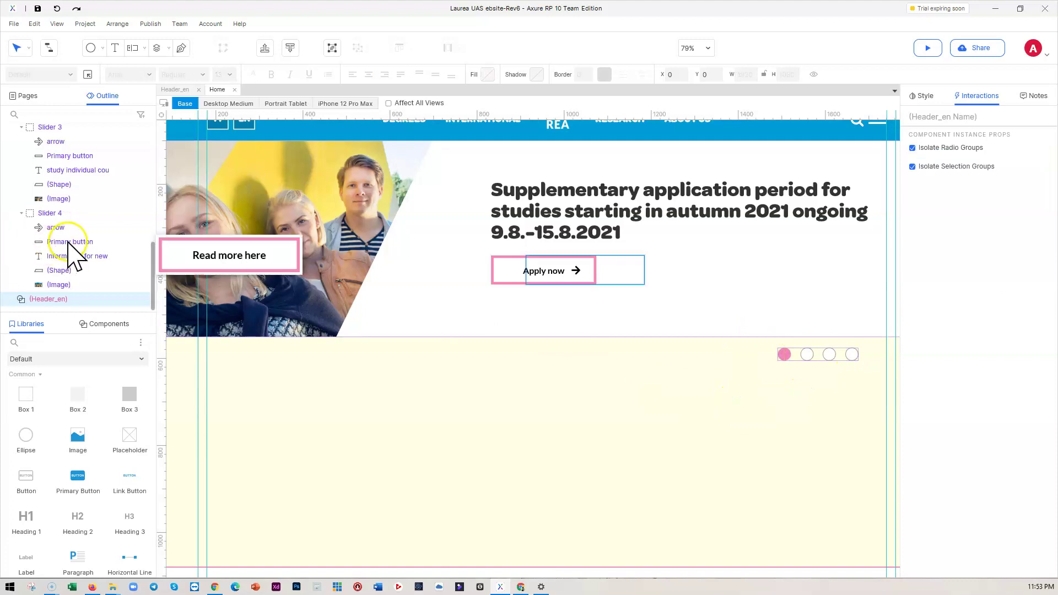
click(50, 130)
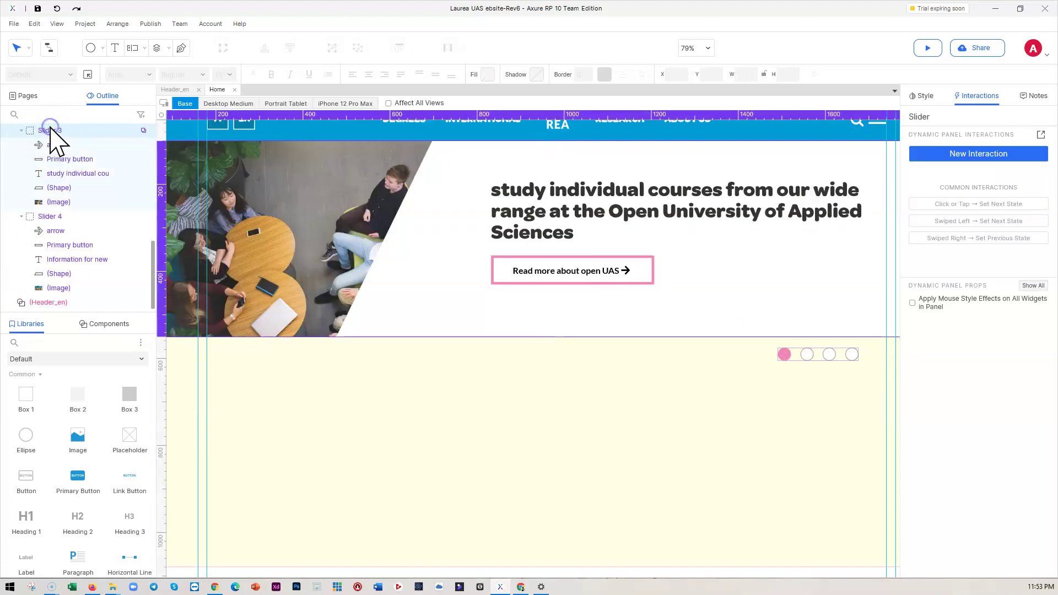
click(802, 356)
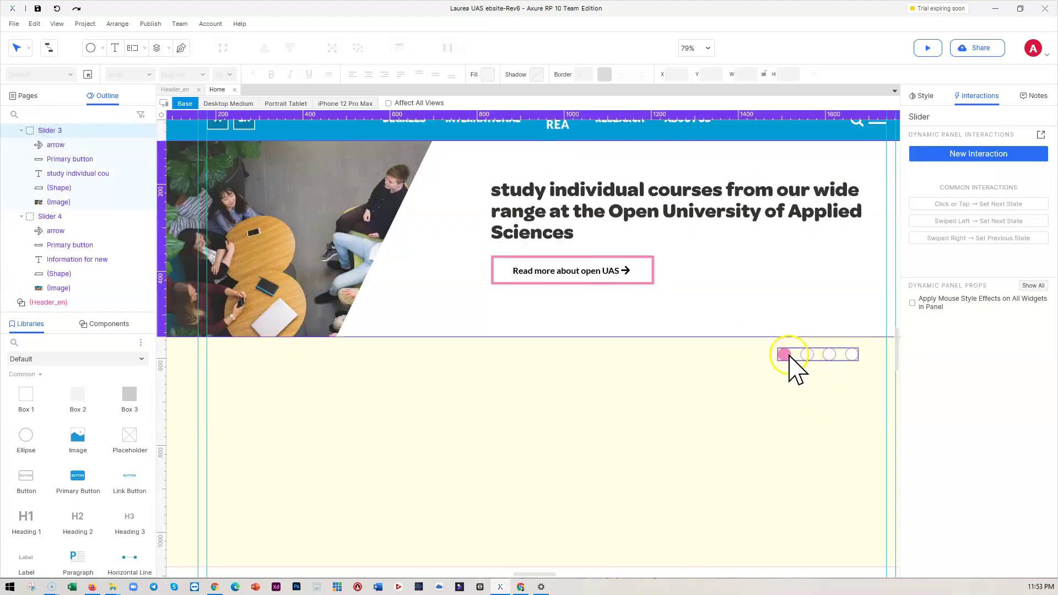
double_click(787, 354)
click(786, 354)
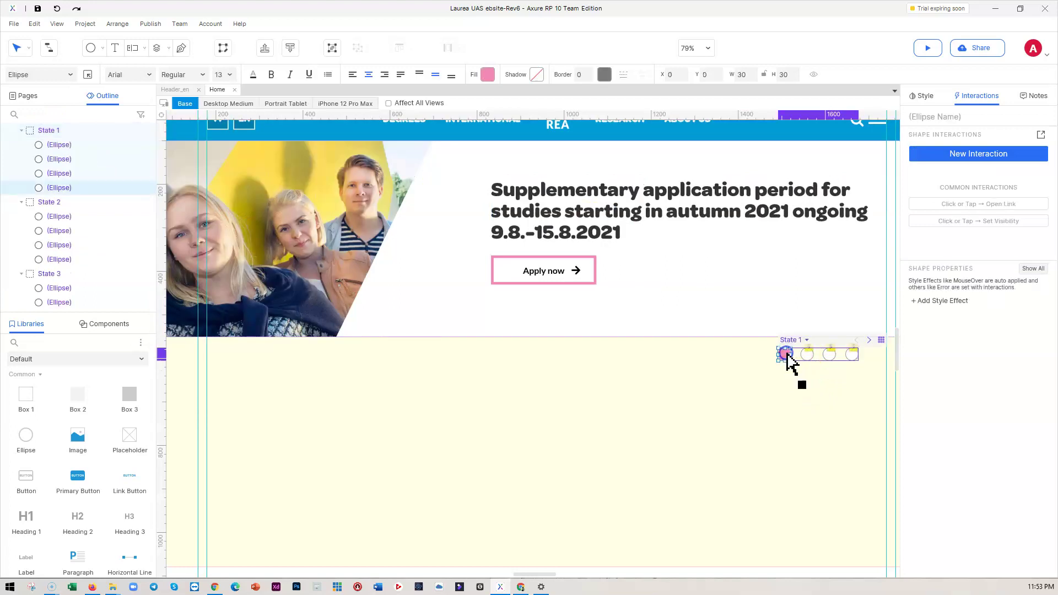
drag(785, 353, 831, 357)
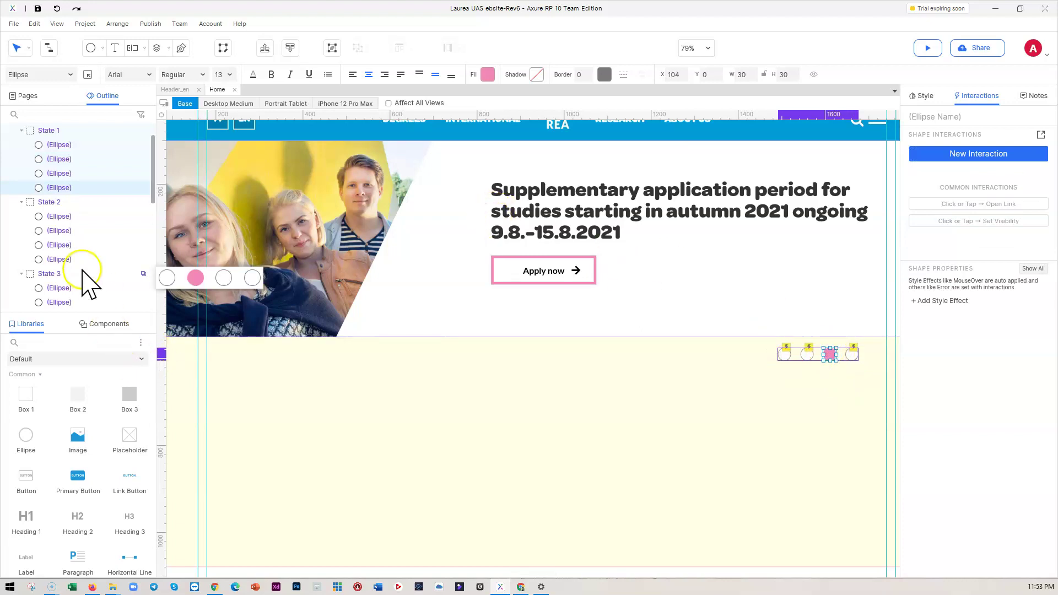
- Set the first dot's Slider action in State 1 to switch to Slider 1
scroll(55, 287, down, 3)
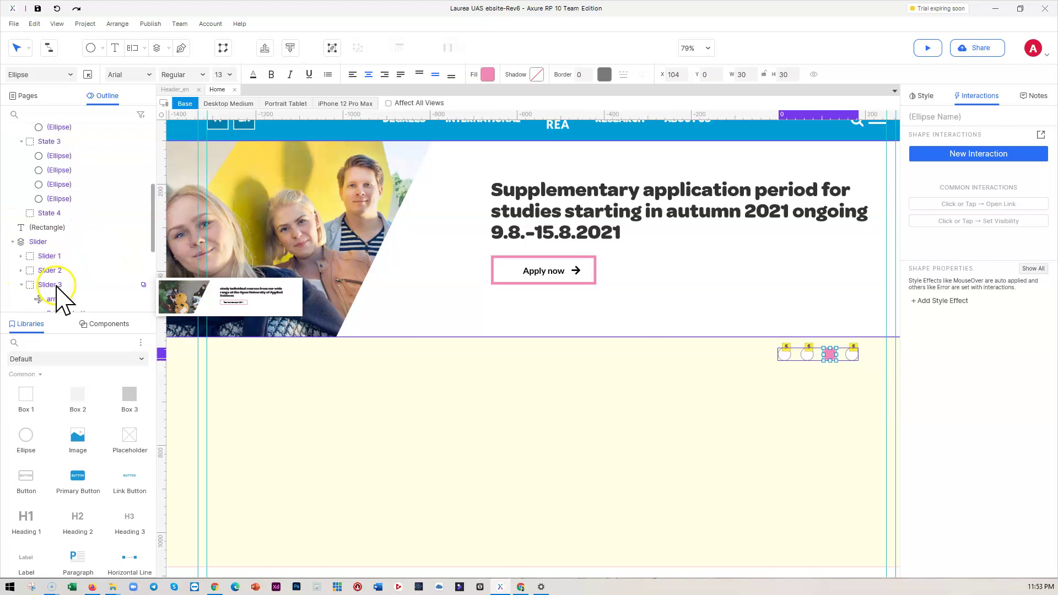
click(830, 356)
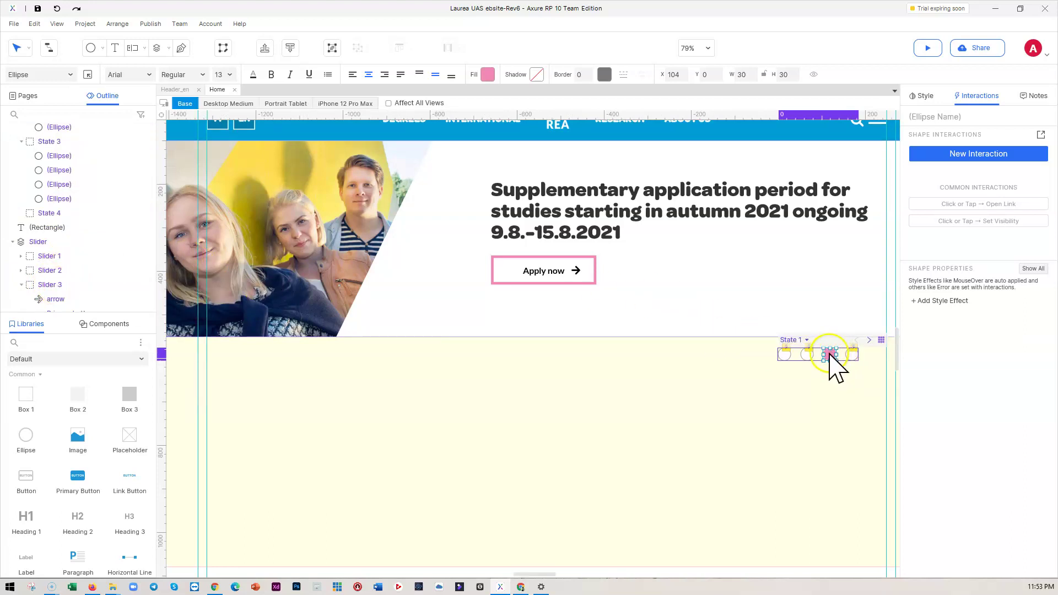
click(784, 355)
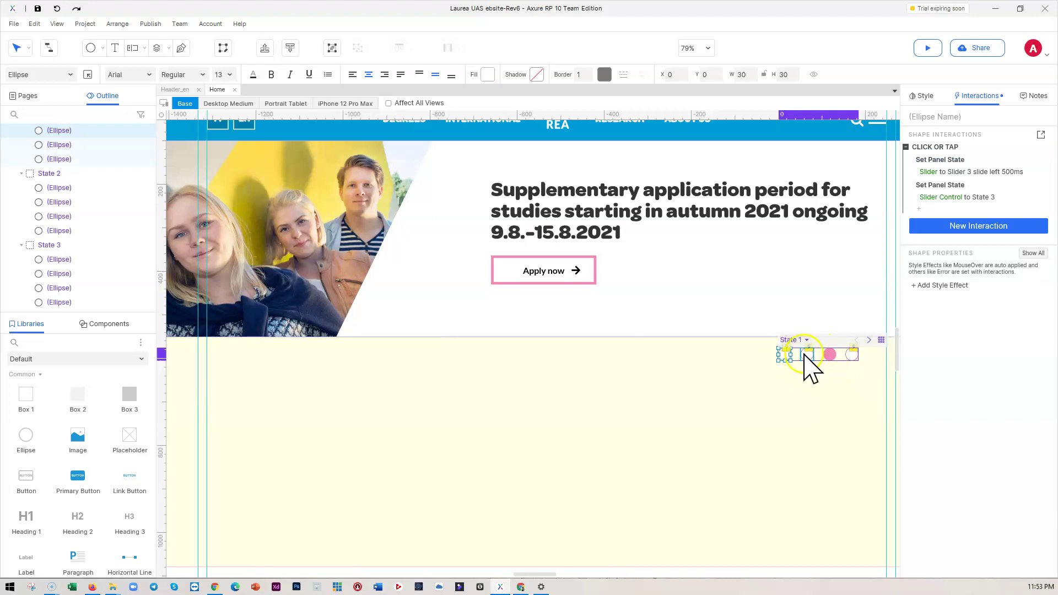
click(970, 173)
click(959, 232)
click(926, 247)
click(1028, 374)
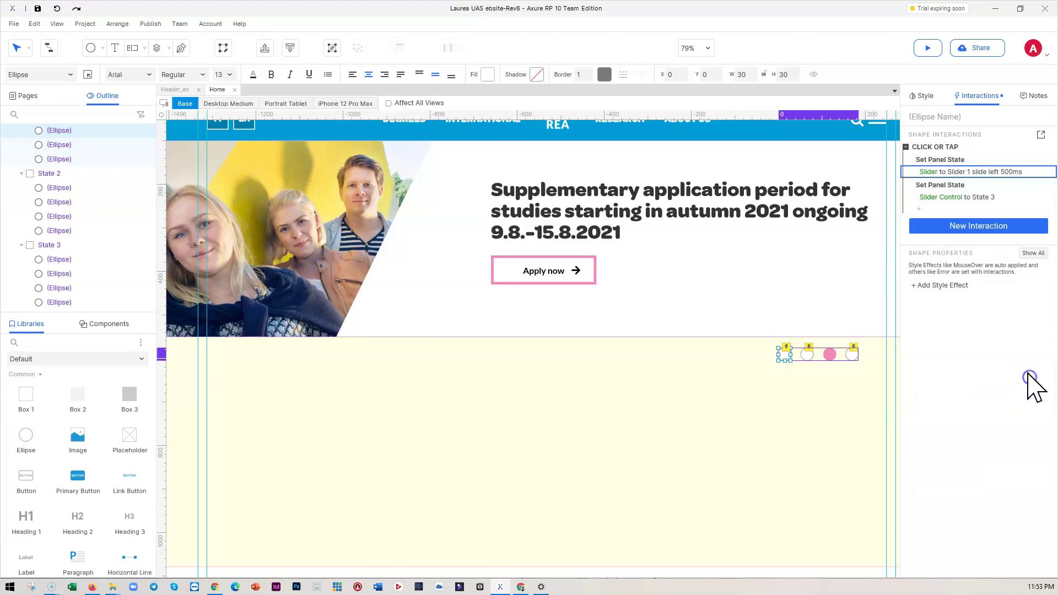
- Set the first dot's Slider Control action to State 1 and check the interactions of the second and fourth dots
click(956, 202)
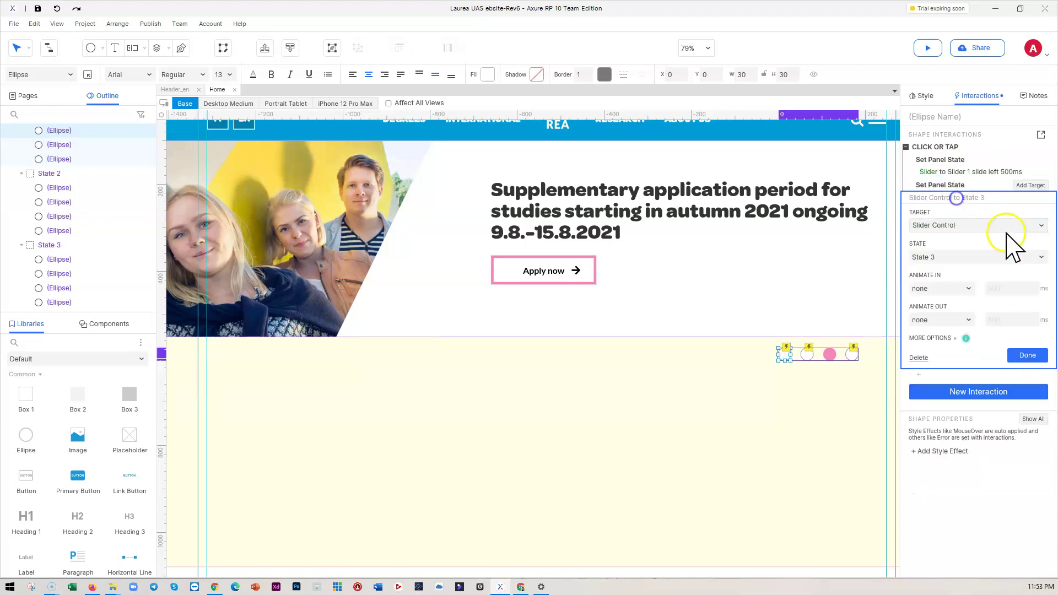
click(963, 257)
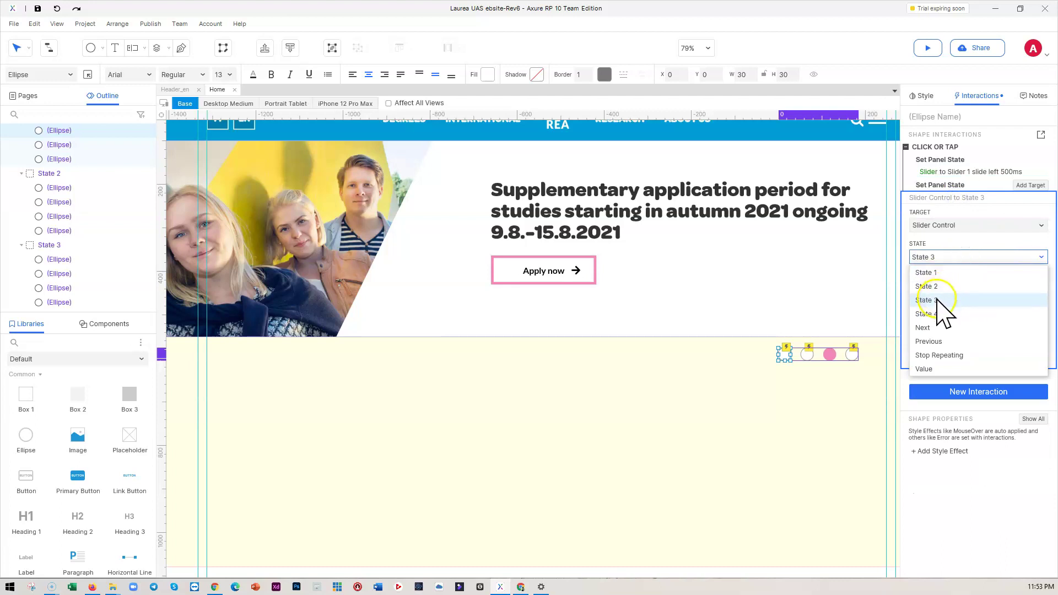
click(931, 272)
click(1028, 355)
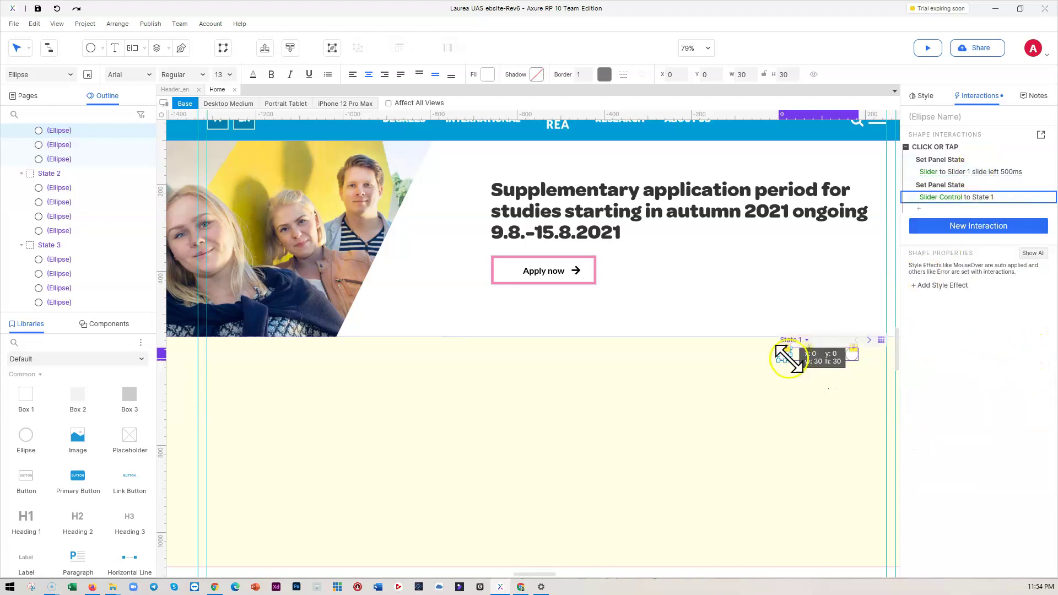
click(807, 354)
click(852, 355)
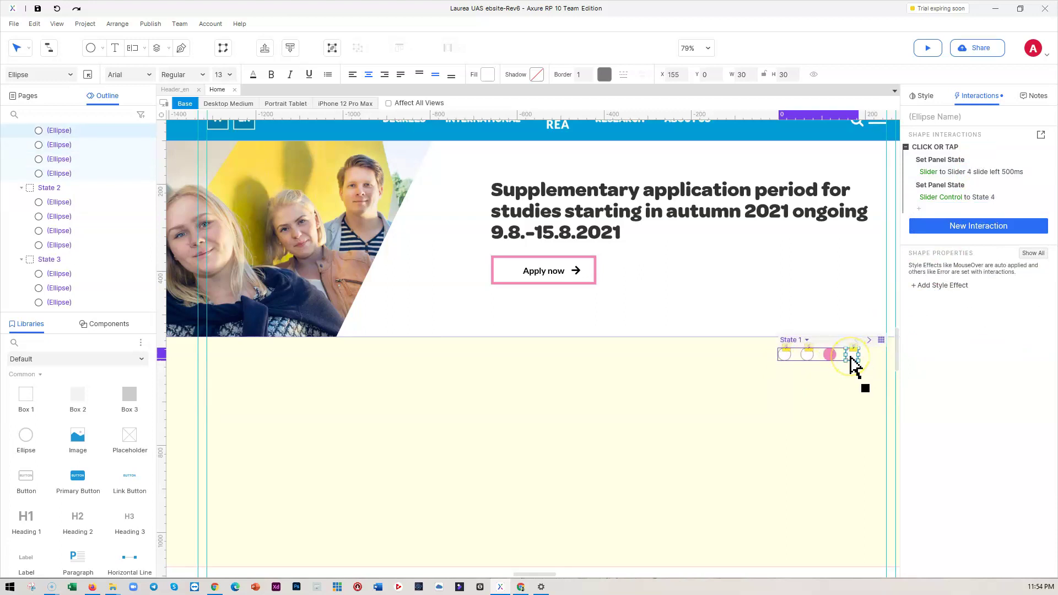
click(805, 356)
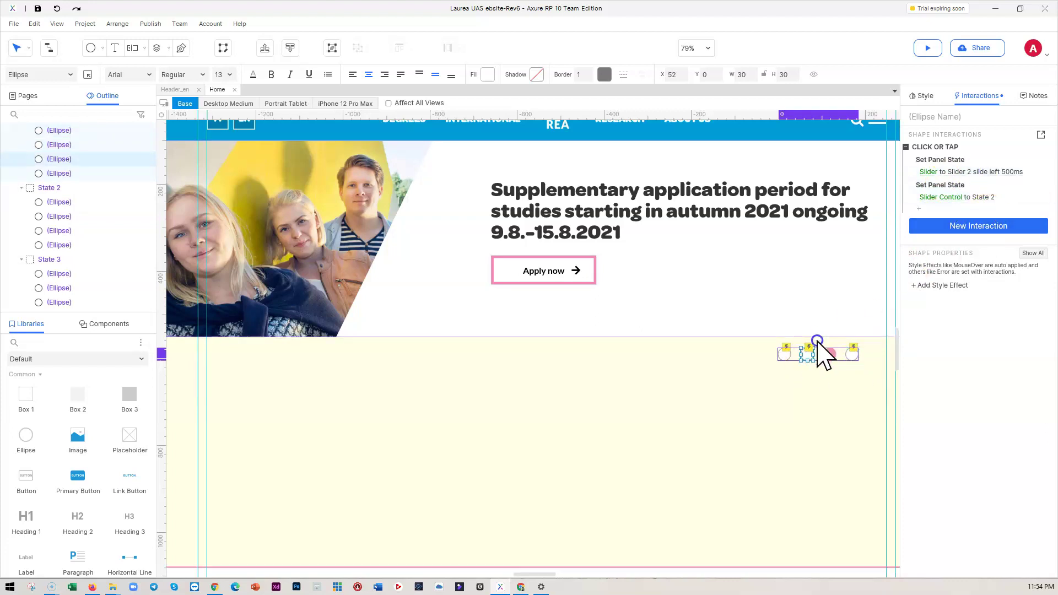
click(804, 385)
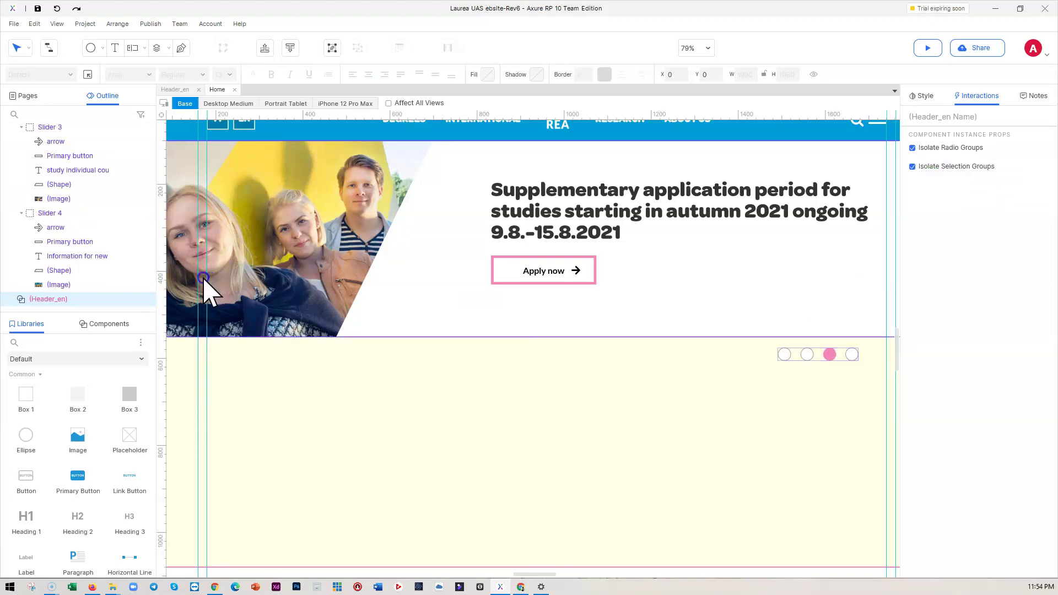
- Preview Slider 4, and collapse State 1, State 2 and State 3 of Slider Control in the outline
click(49, 213)
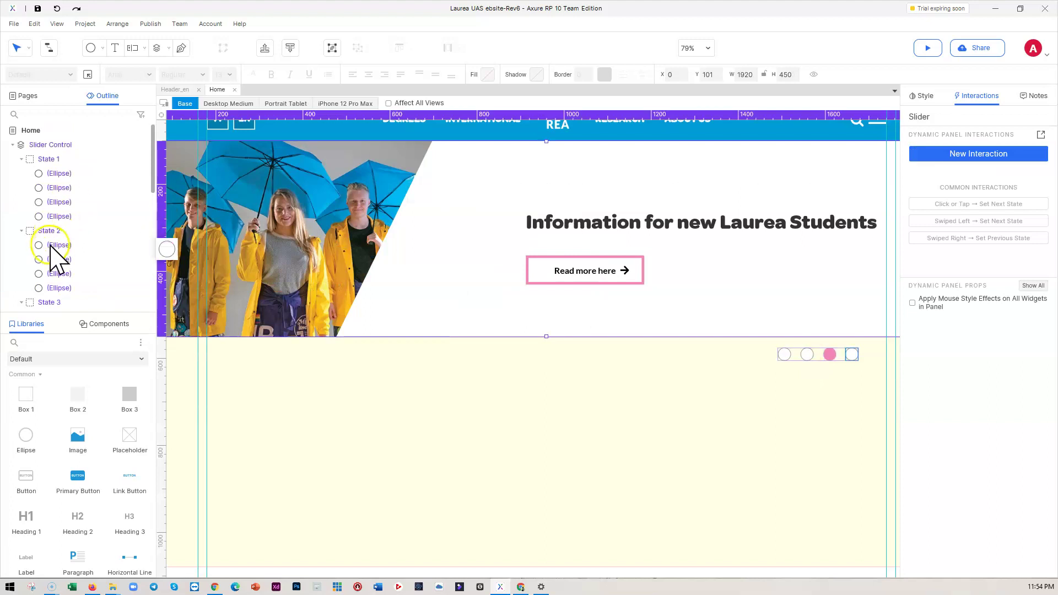
click(21, 231)
click(26, 158)
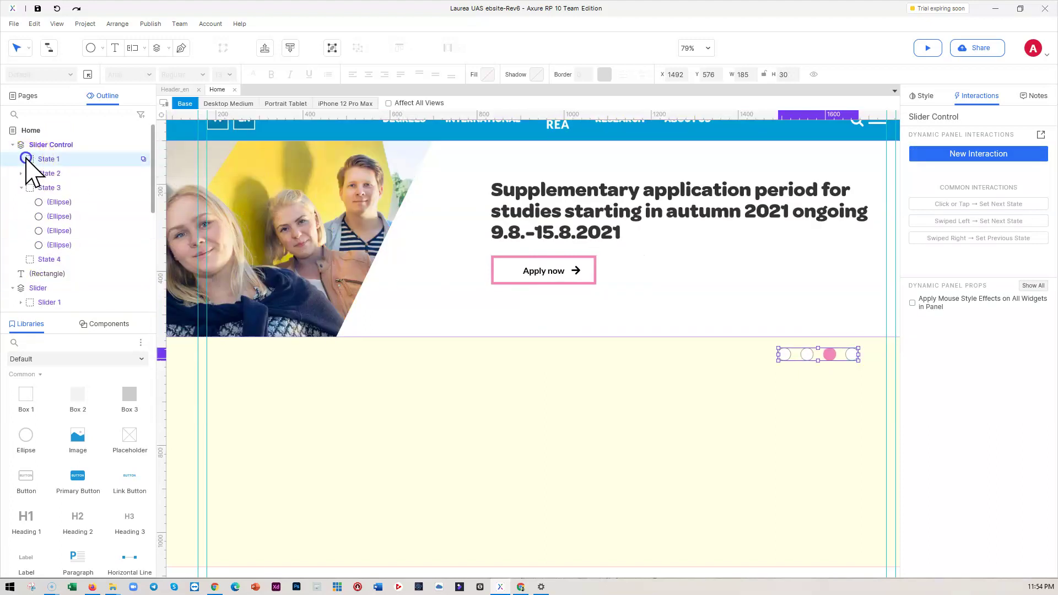
click(21, 187)
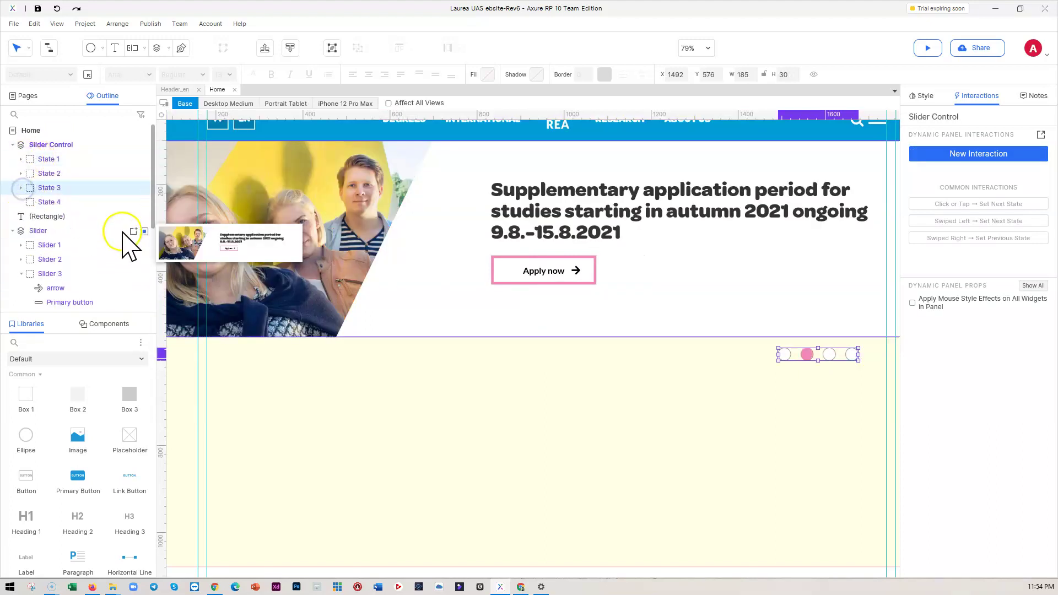
- Paste the four dots into State 4 of Slider Control and swap the pink second dot with the fourth dot
click(49, 202)
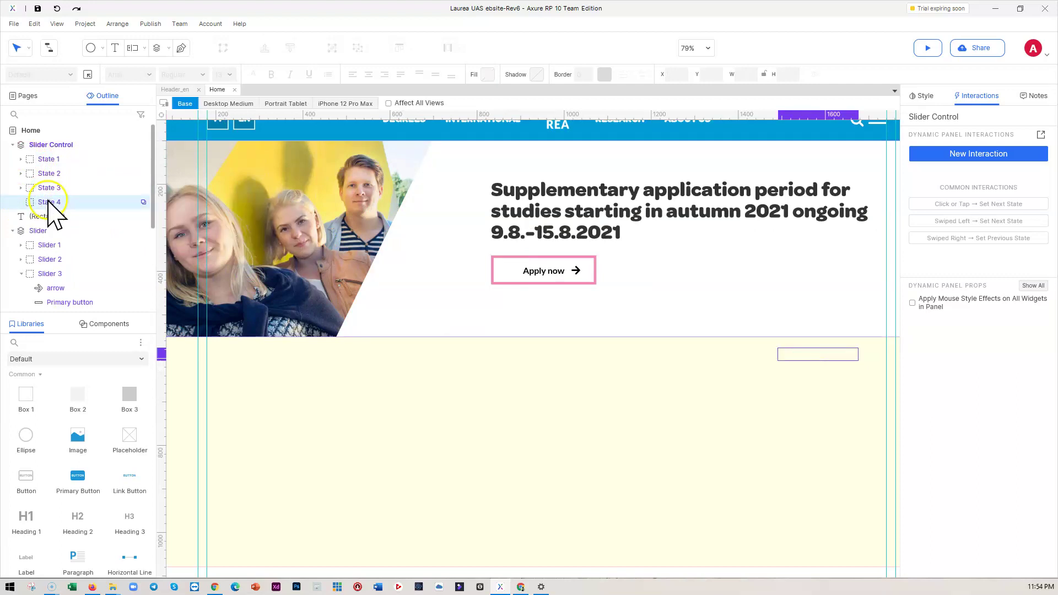
mouse_move(834, 370)
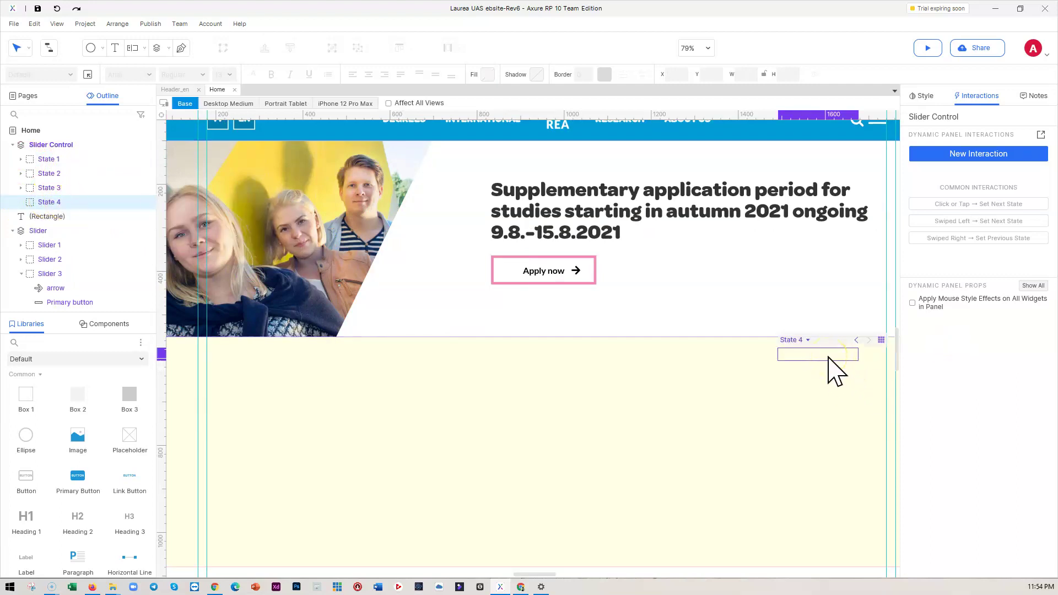
key(ctrl+v)
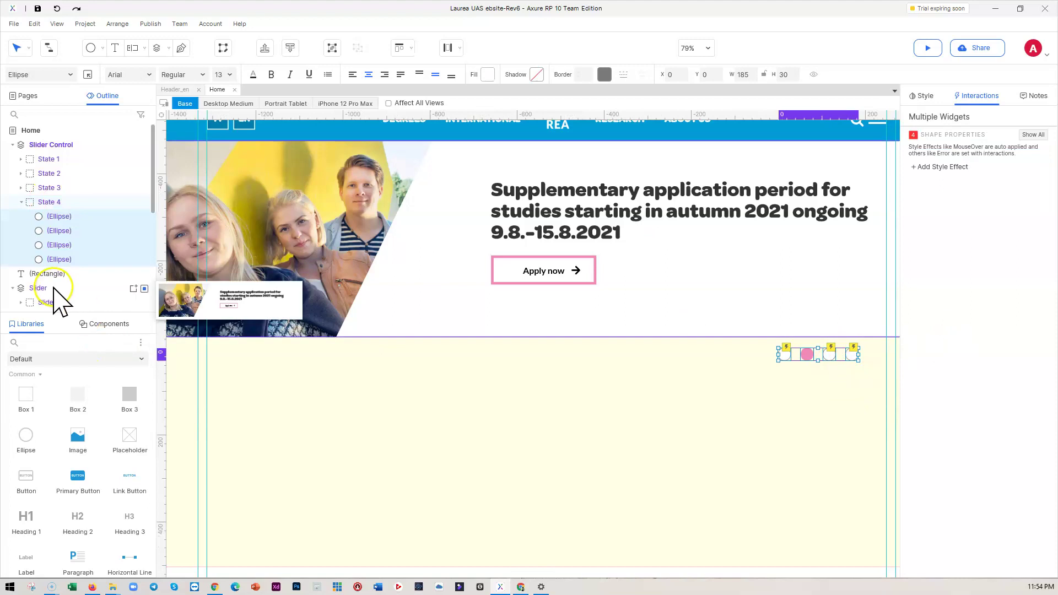
click(851, 354)
drag(851, 356, 810, 356)
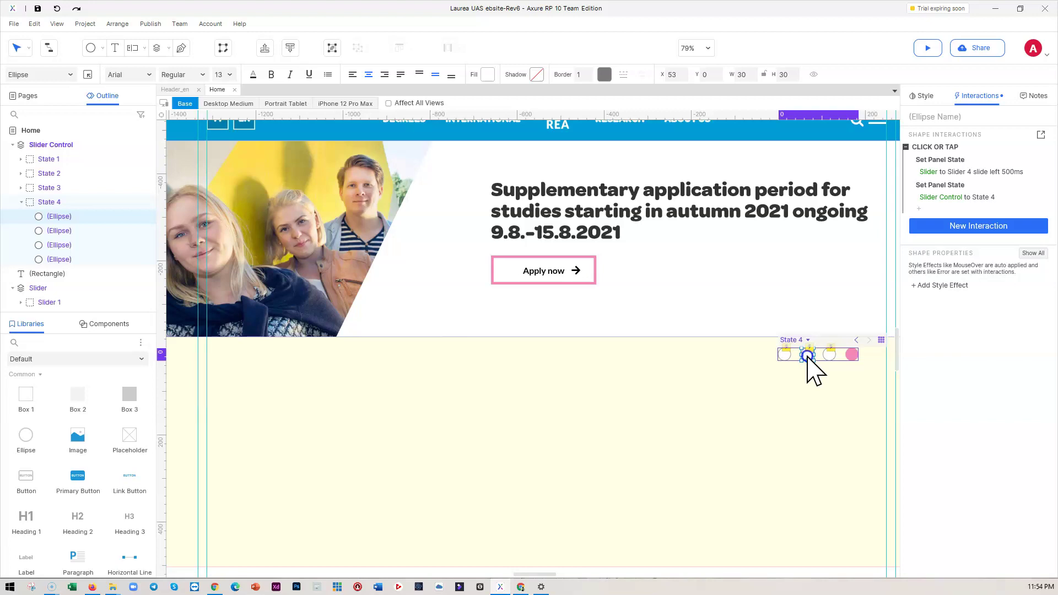
- In State 4, set the second dot's actions to switch Slider to Slider 2 and Slider Control to State 2
click(958, 171)
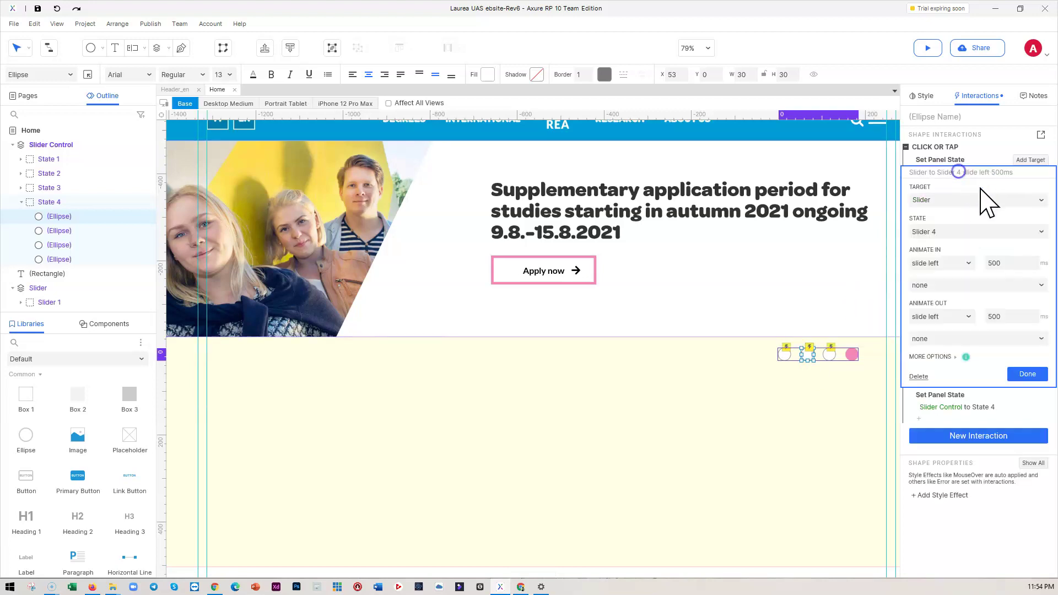
click(959, 231)
click(951, 258)
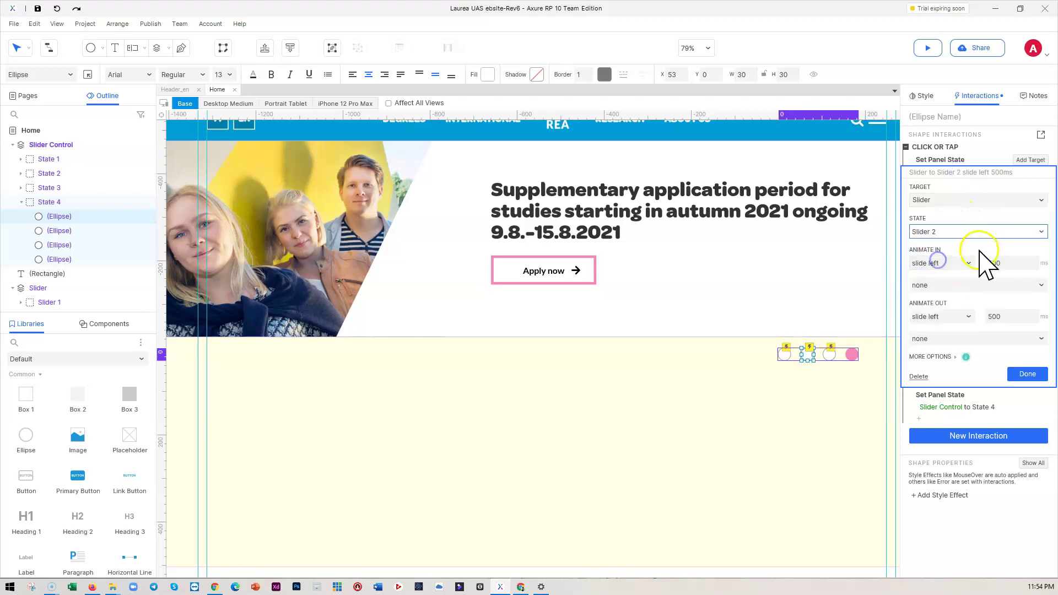
click(1028, 374)
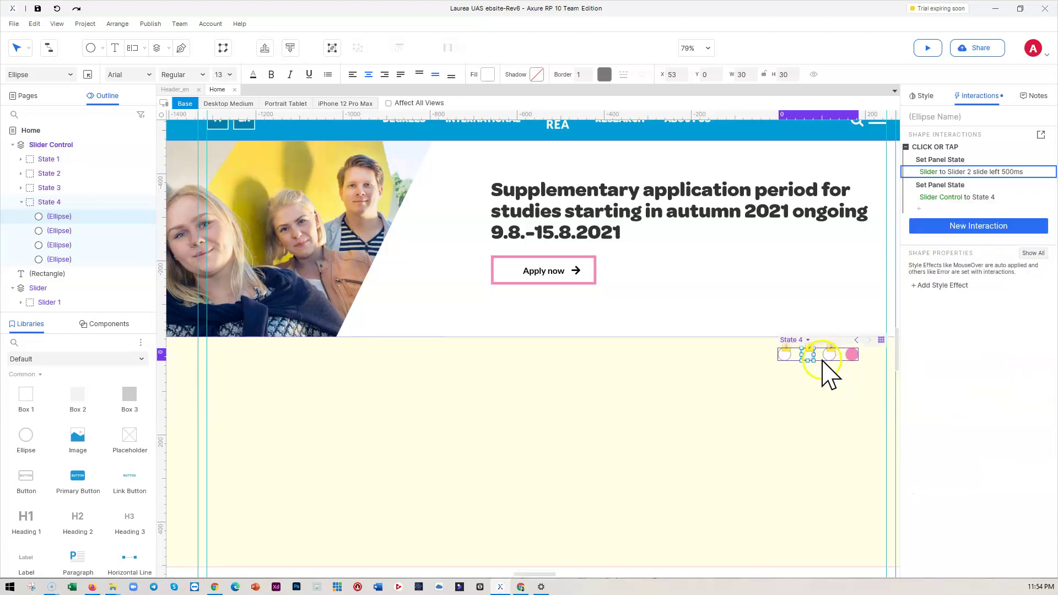
click(957, 197)
click(951, 257)
click(937, 287)
click(1032, 362)
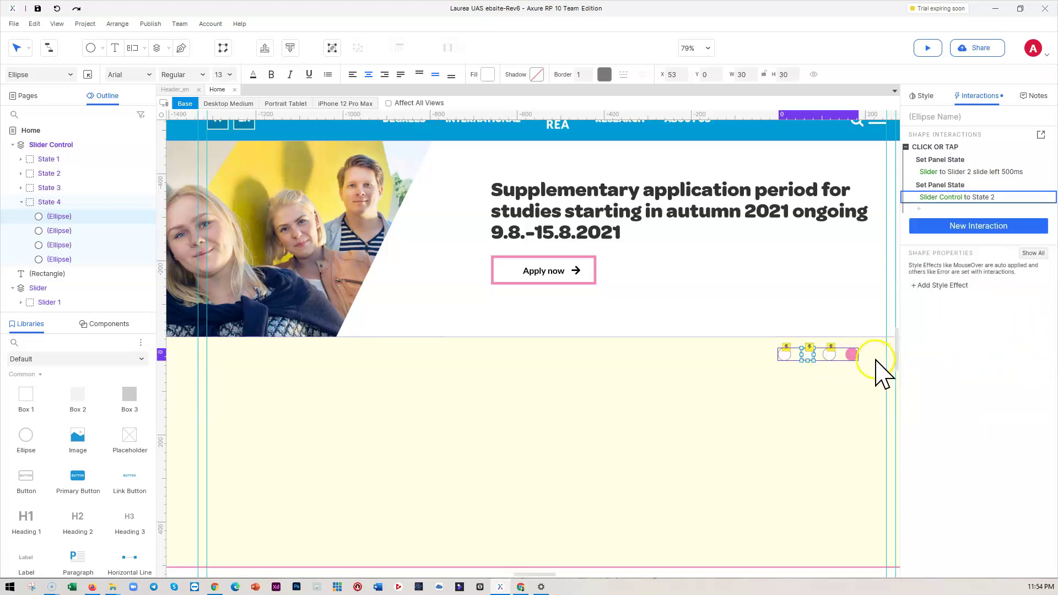
- Set the third dot's Slider animation in State 4 to slide right
click(828, 357)
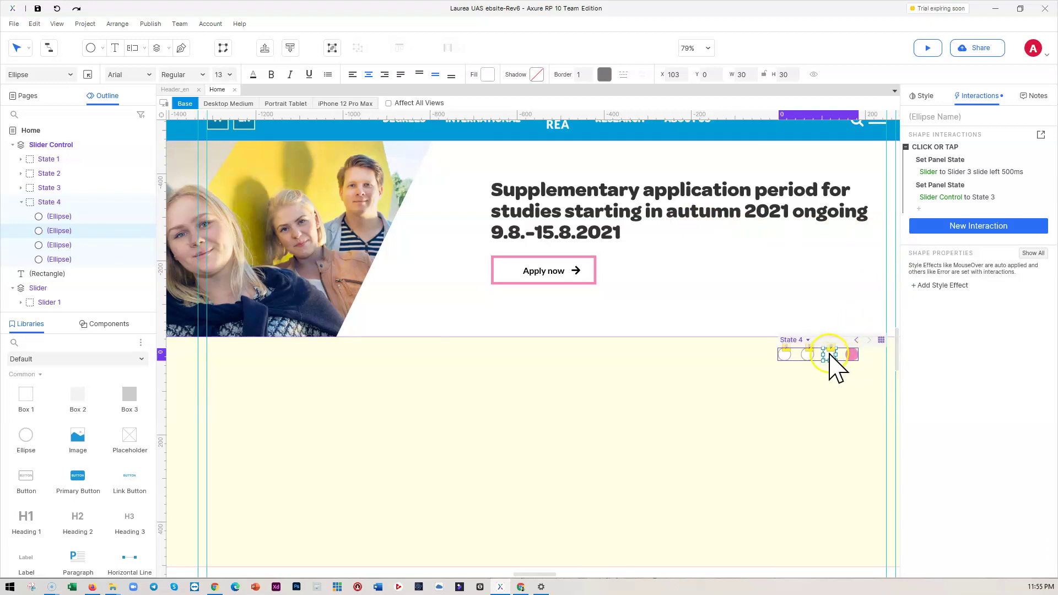
click(953, 171)
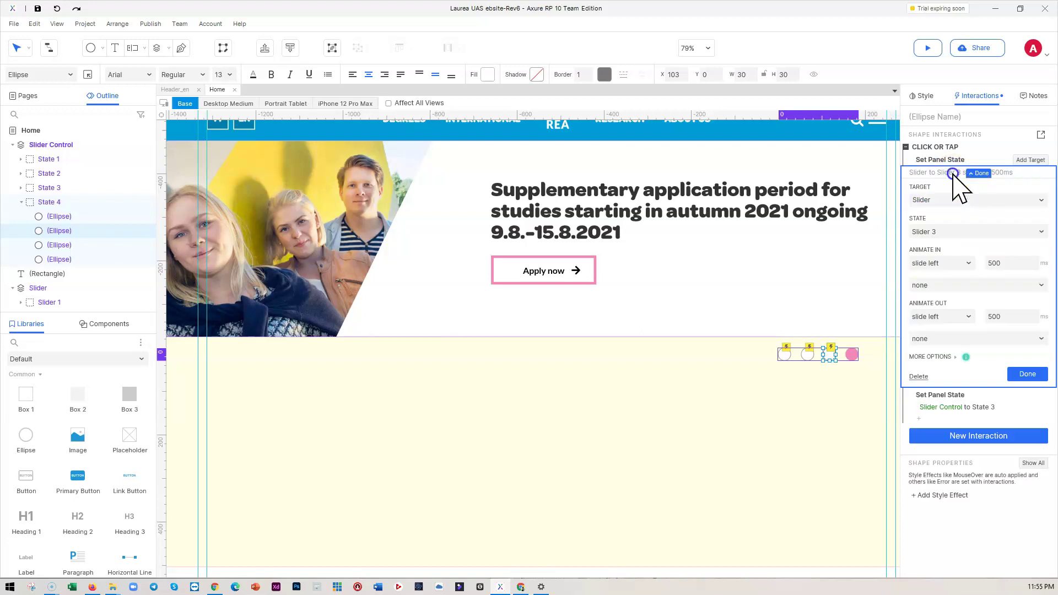
click(947, 266)
click(940, 303)
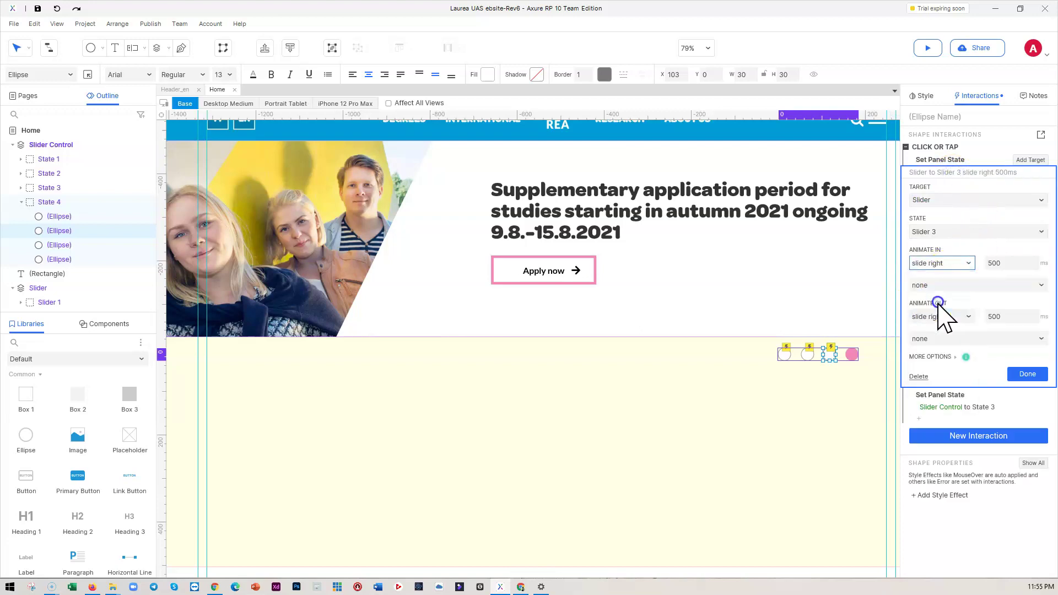
click(1029, 374)
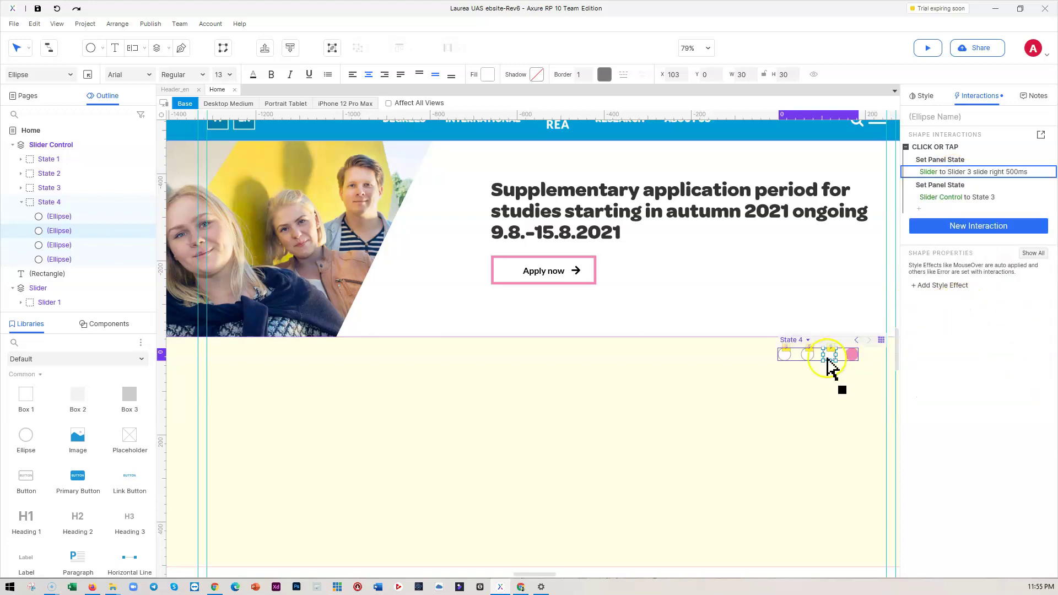
- Set the second dot's Slider animation in State 4 to slide right and check the first dot's interactions
click(809, 355)
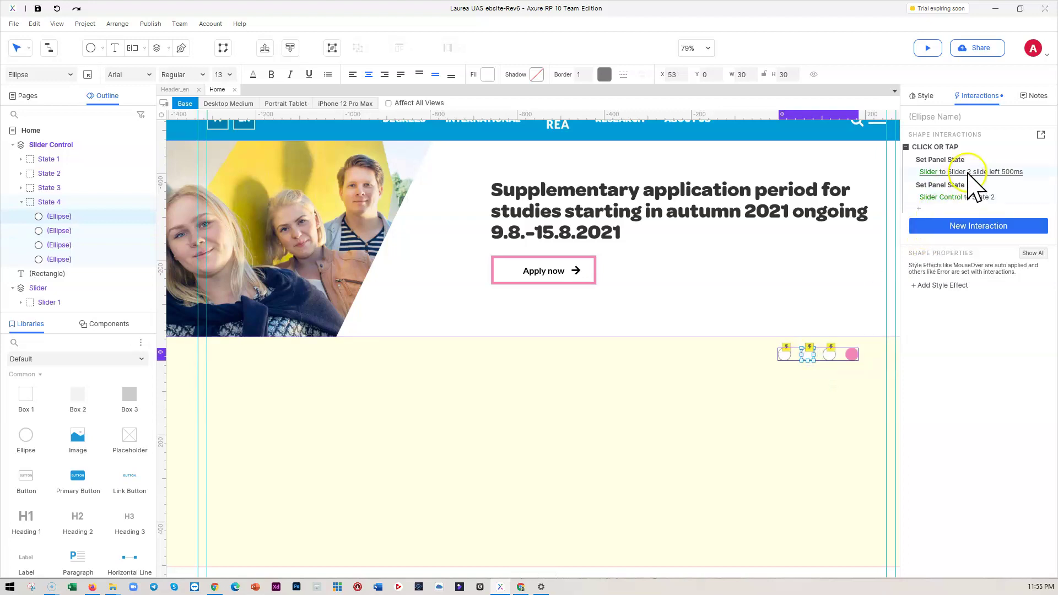
click(968, 172)
click(944, 266)
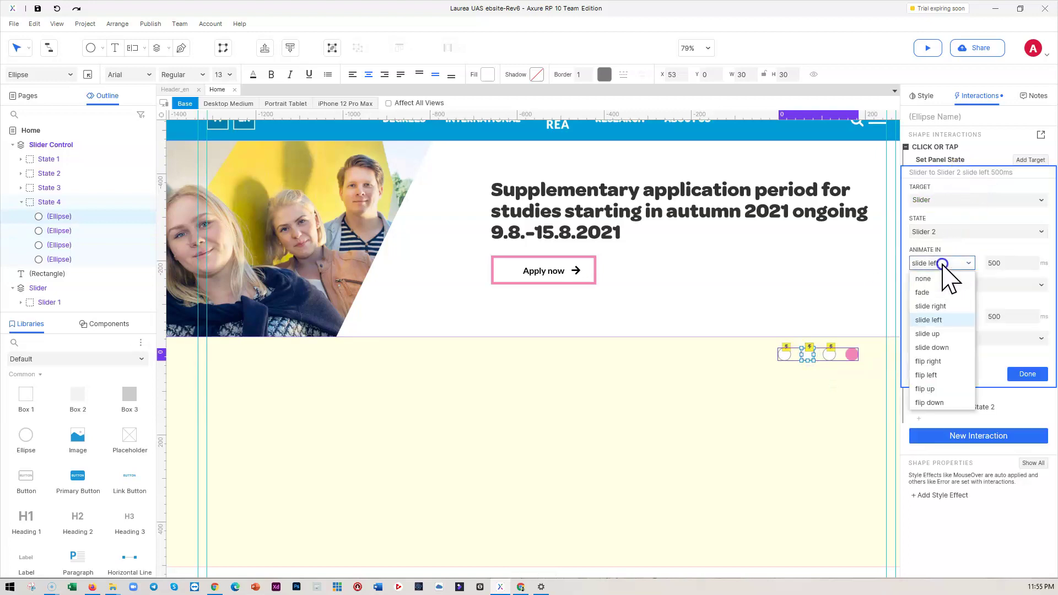
click(941, 304)
click(1028, 374)
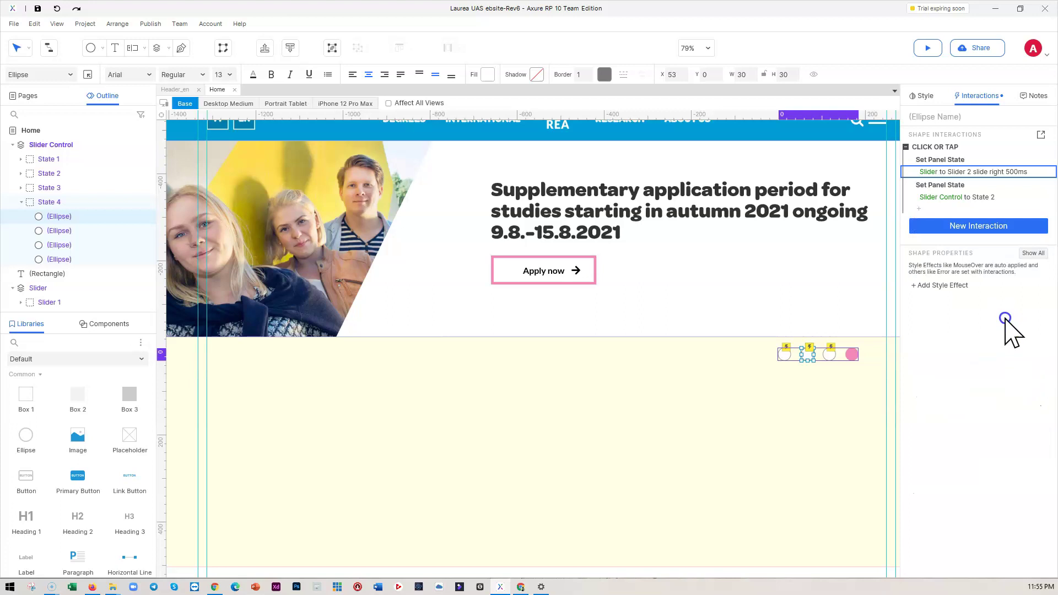
click(782, 355)
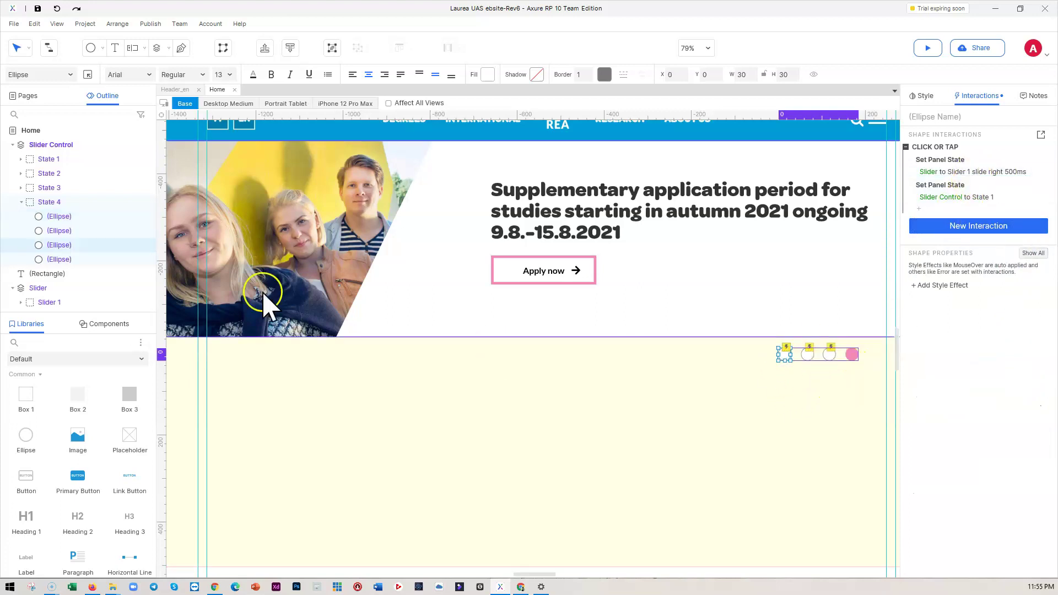
- In State 3 of Slider Control, swap the pink second dot with the white third dot
click(51, 188)
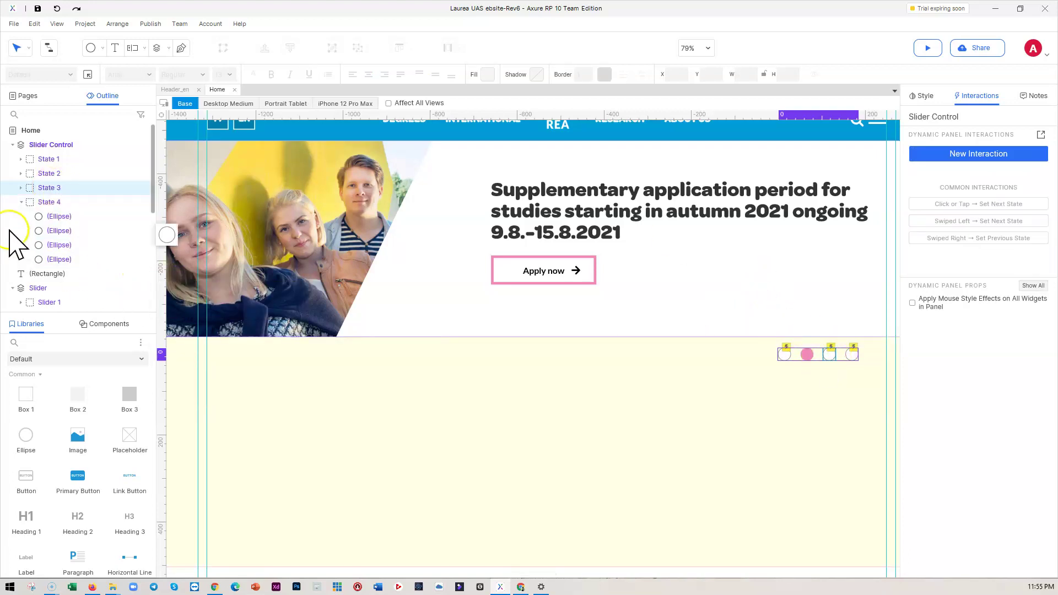
click(49, 188)
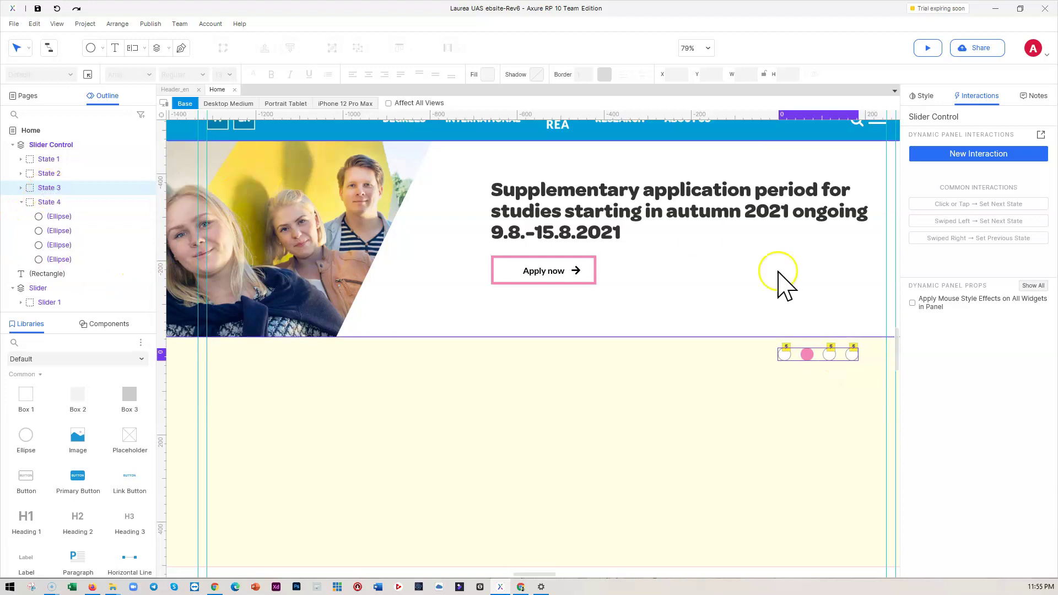
click(807, 355)
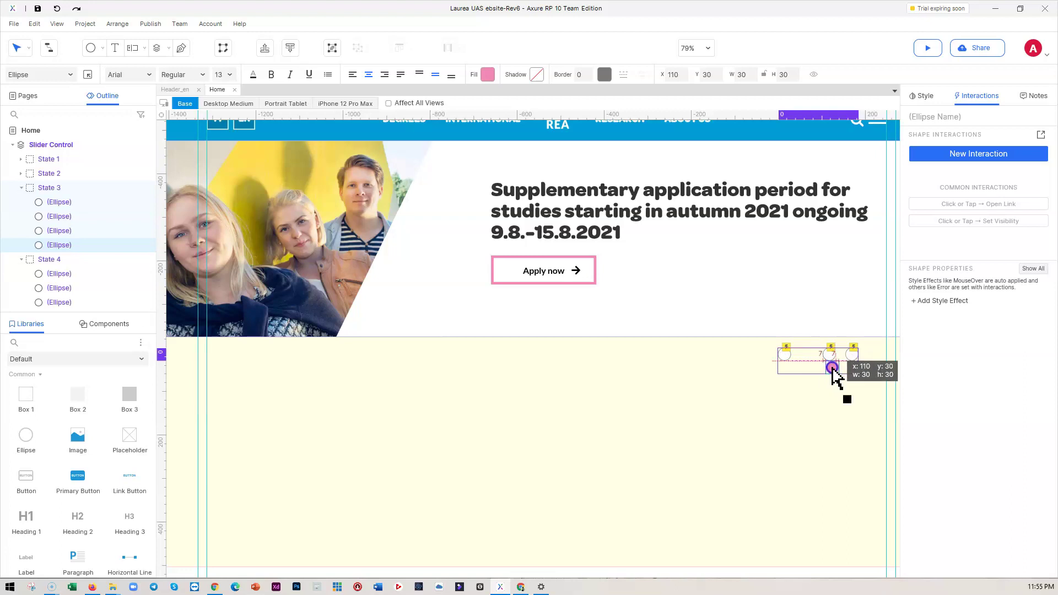
mouse_move(830, 355)
mouse_down()
mouse_move(807, 354)
mouse_move(833, 355)
mouse_up()
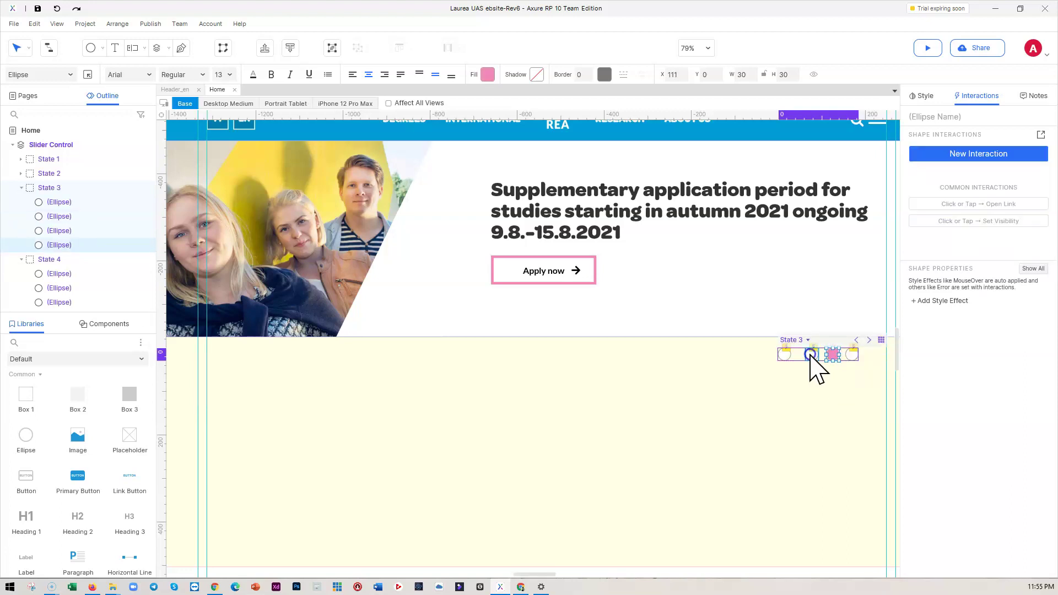
click(821, 362)
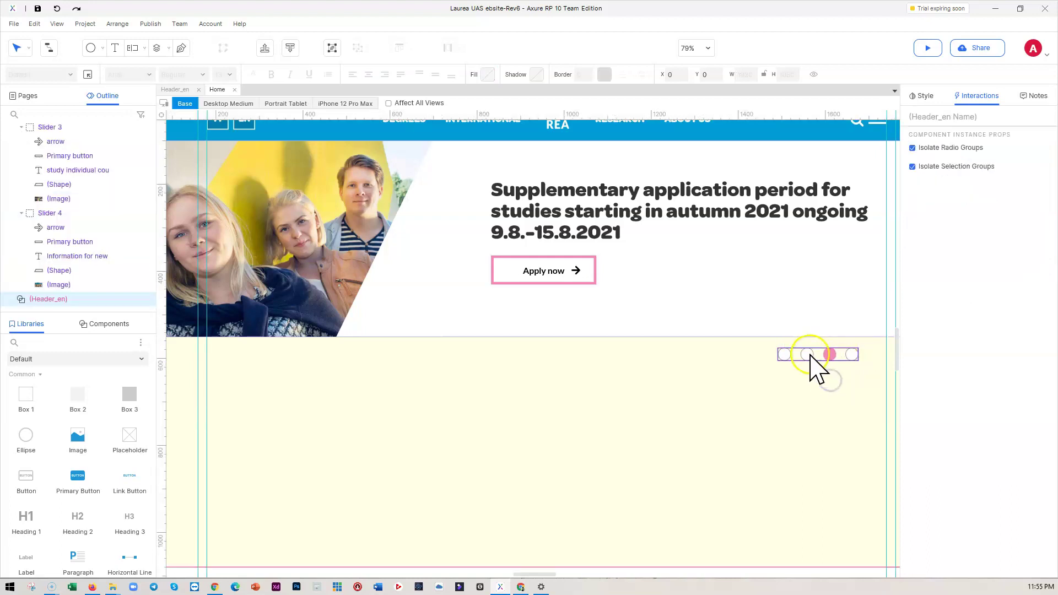
click(835, 355)
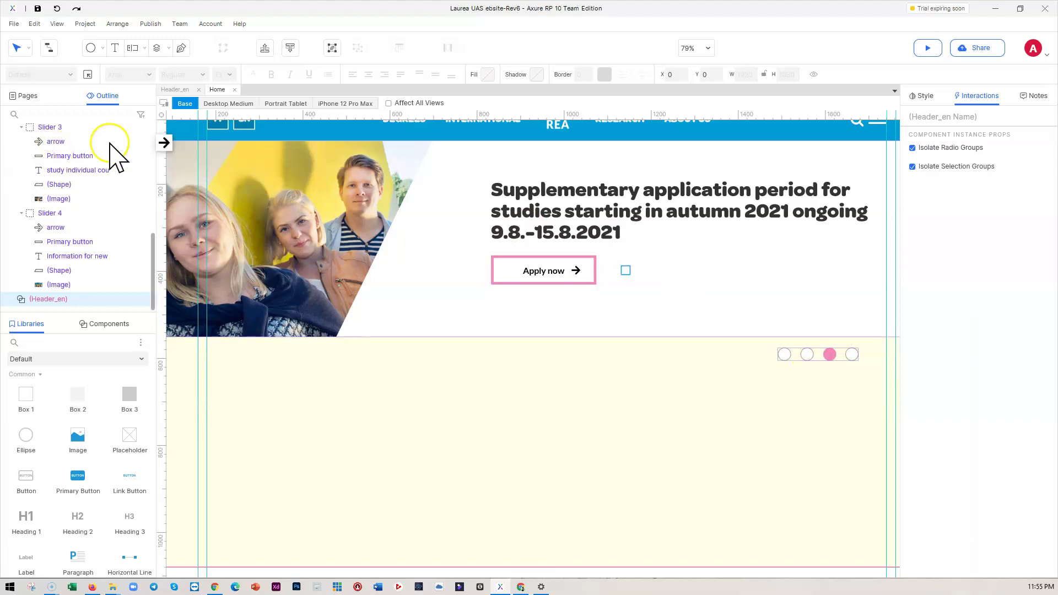
- Return to State 3 of Slider Control and check the interactions of the pink dot and the fourth dot
scroll(62, 172, up, 5)
scroll(60, 169, up, 3)
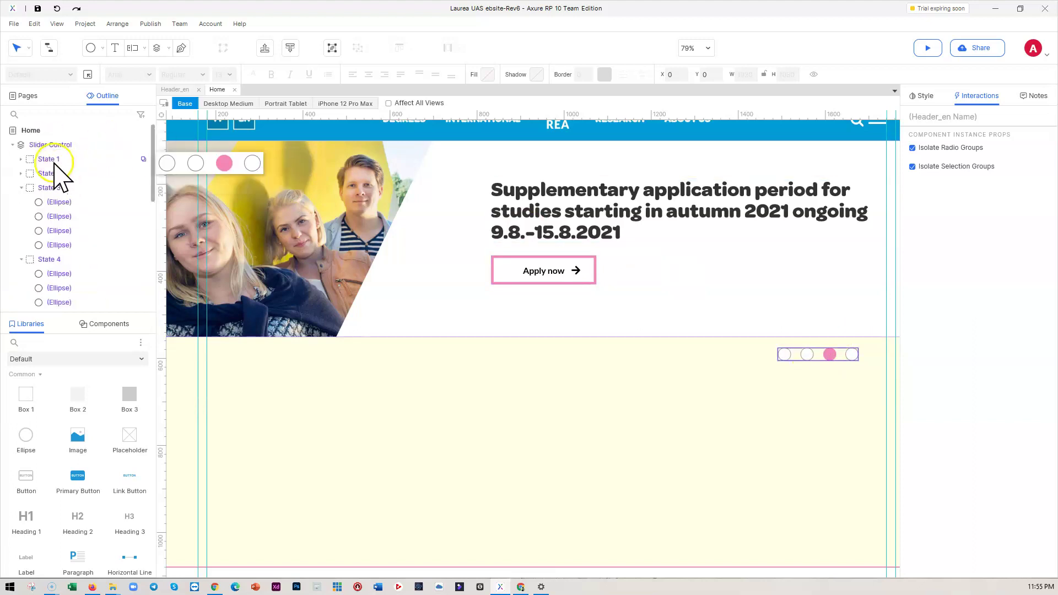
click(49, 187)
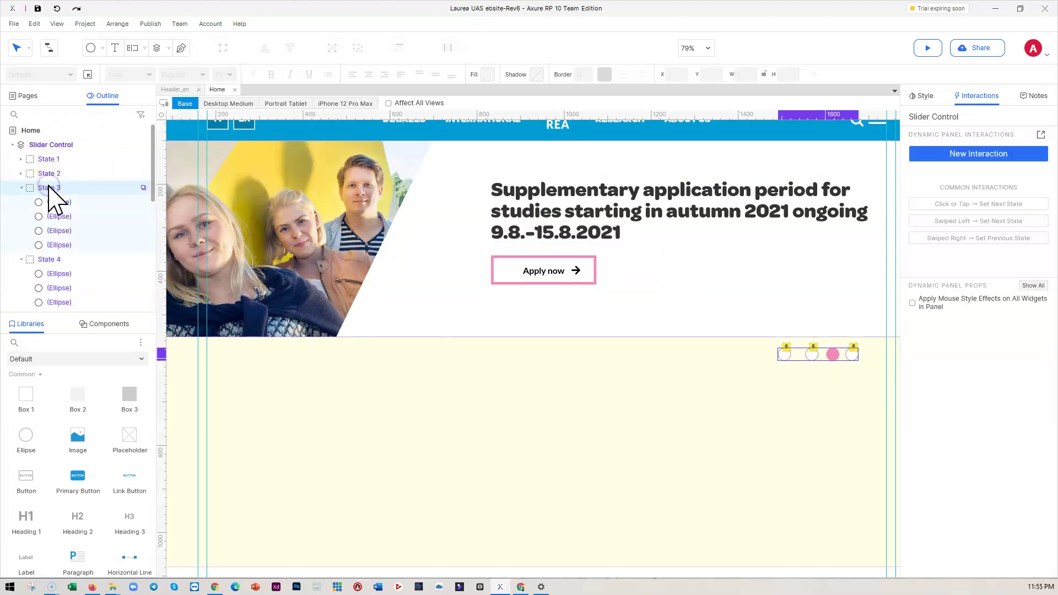
click(833, 357)
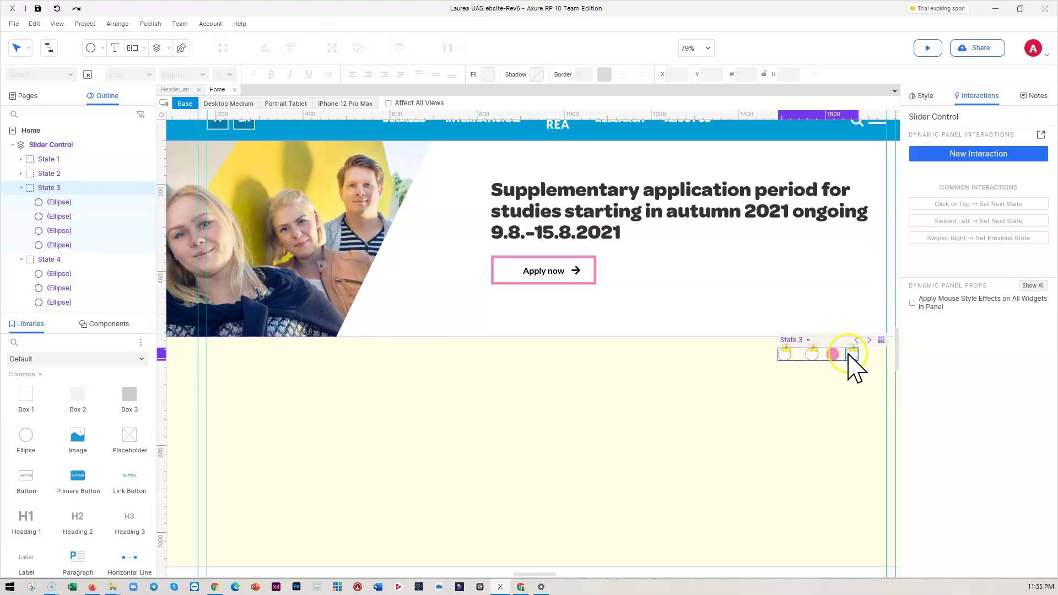
click(849, 354)
- Set the second dot's Slider action in State 3 to switch to Slider 2 with a slide right animation
click(812, 355)
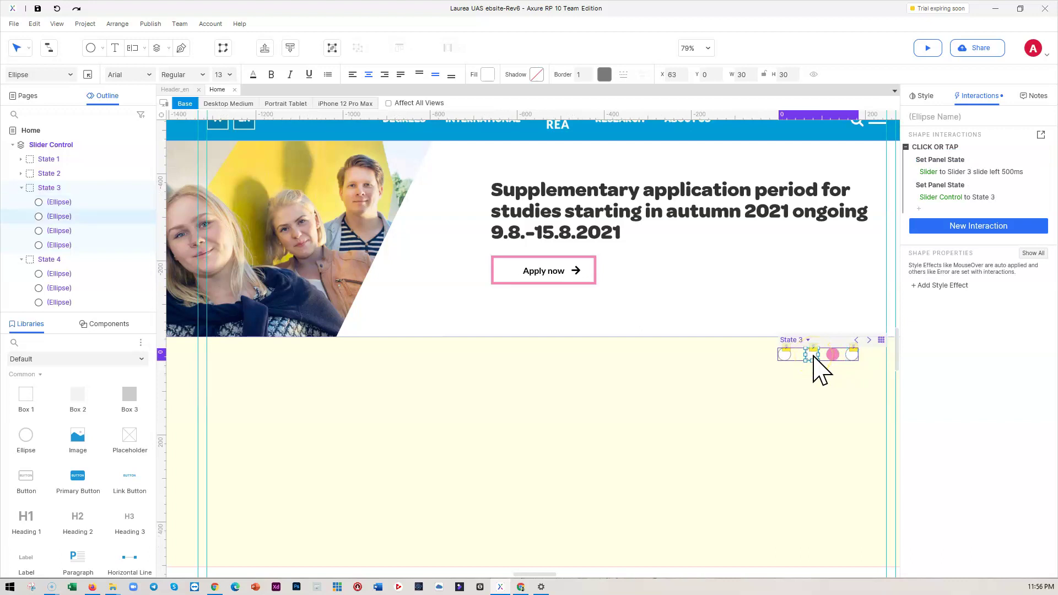
click(957, 175)
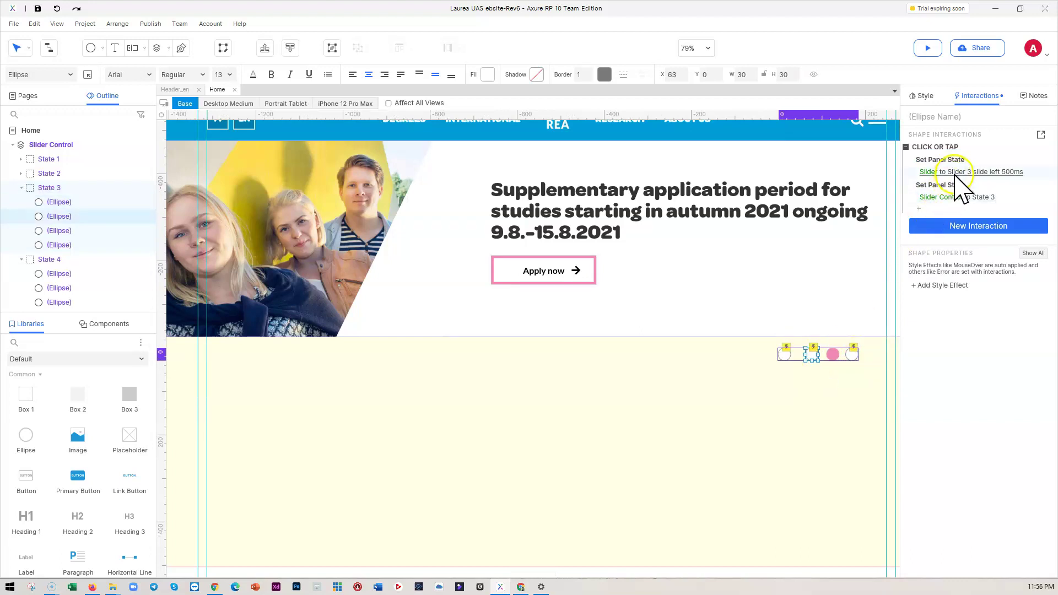
click(957, 175)
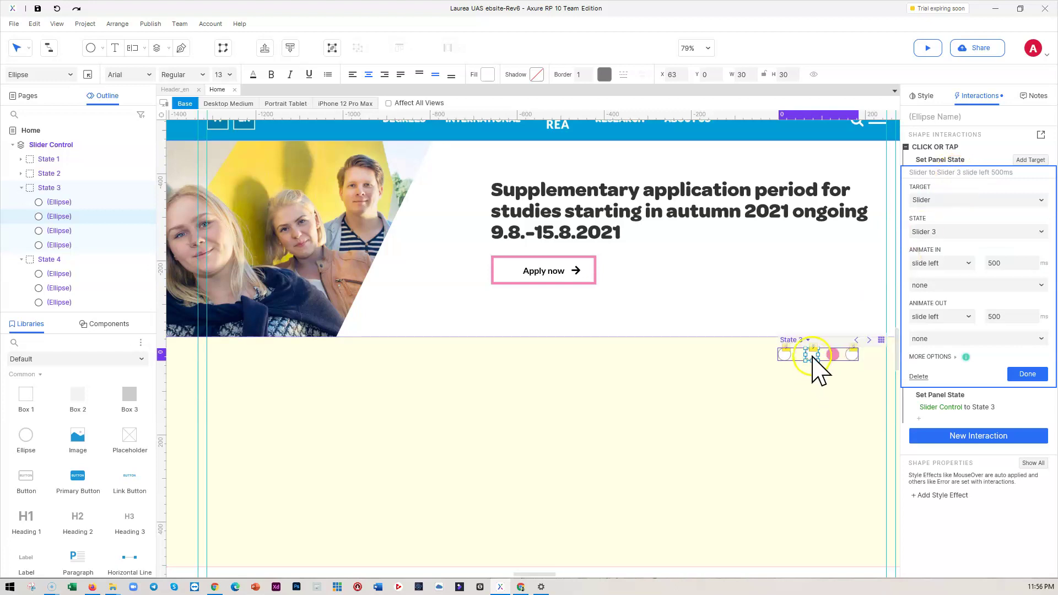
click(966, 232)
click(943, 272)
click(944, 266)
click(939, 304)
click(1028, 374)
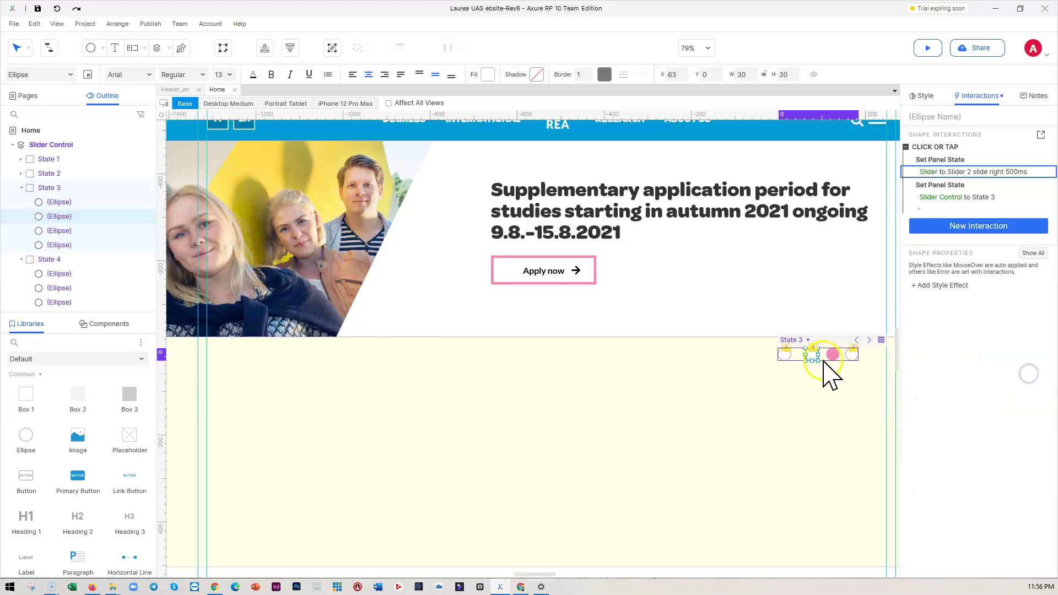
- Set the second dot's Slider Control action in State 3 to State 2 and check the first dot's interactions
click(958, 198)
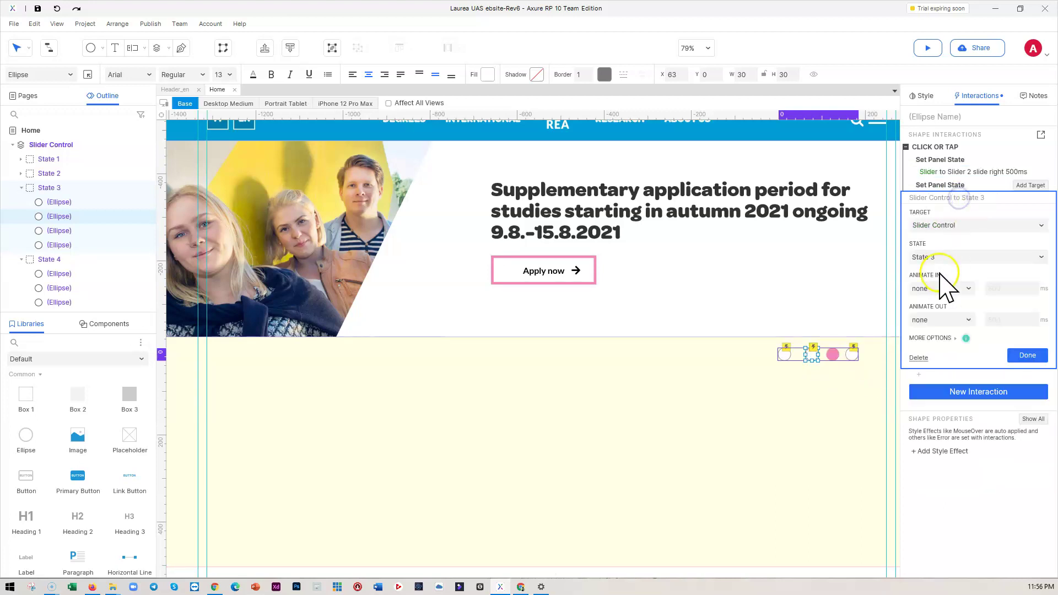
click(941, 255)
click(938, 289)
click(1028, 354)
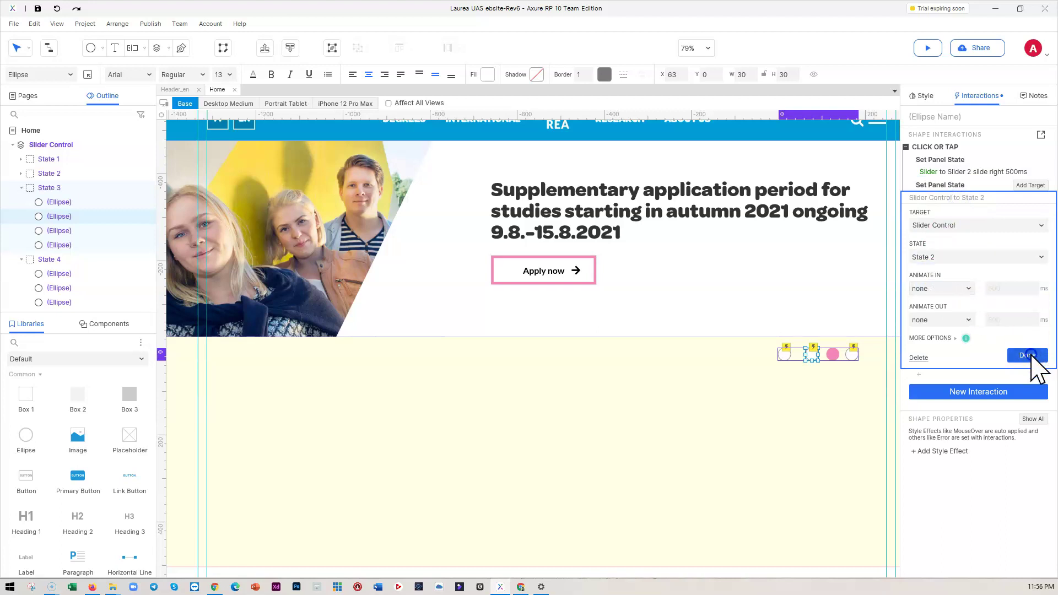
click(785, 355)
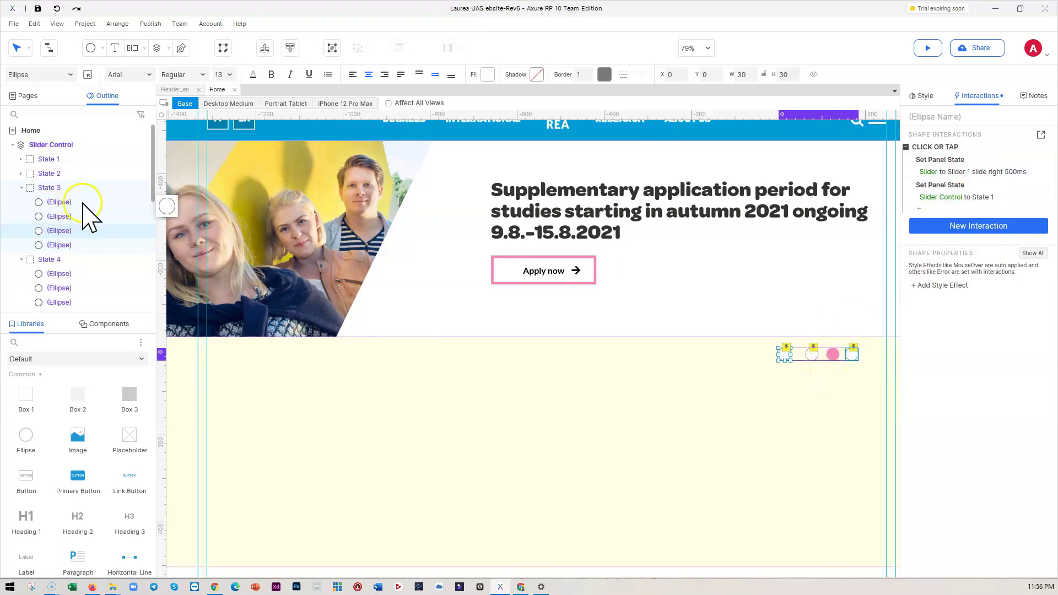
- Check the interactions of the first, third and fourth dots in State 2, and display State 1 of Slider Control
click(50, 173)
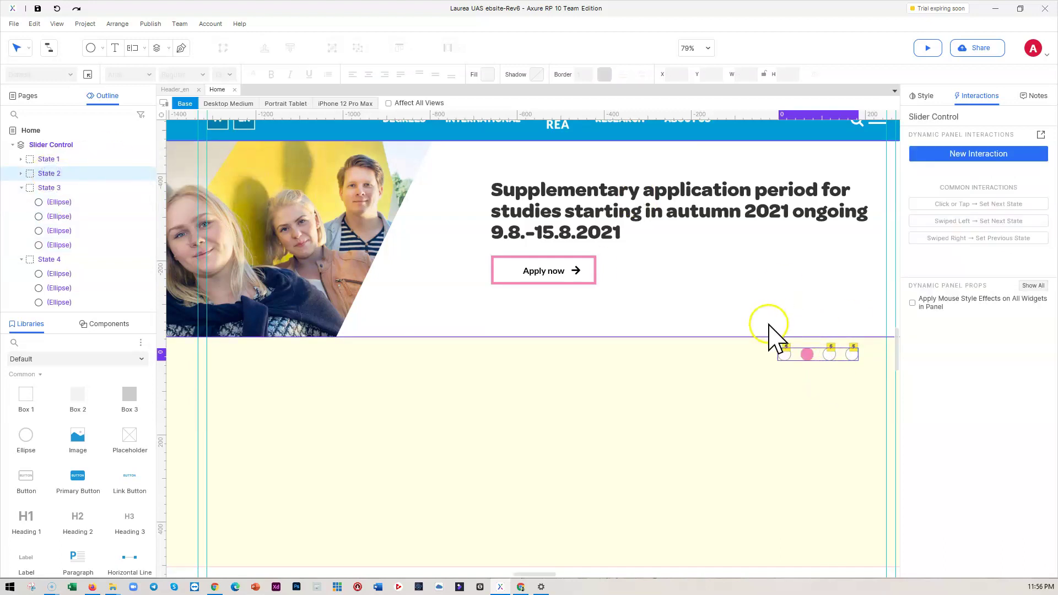
mouse_move(65, 173)
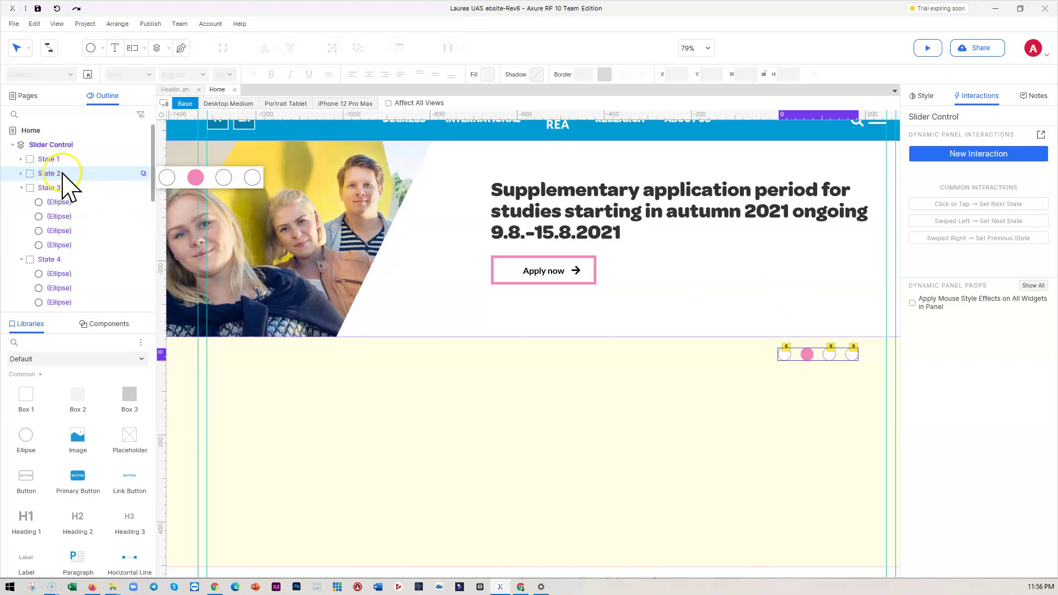
mouse_move(808, 358)
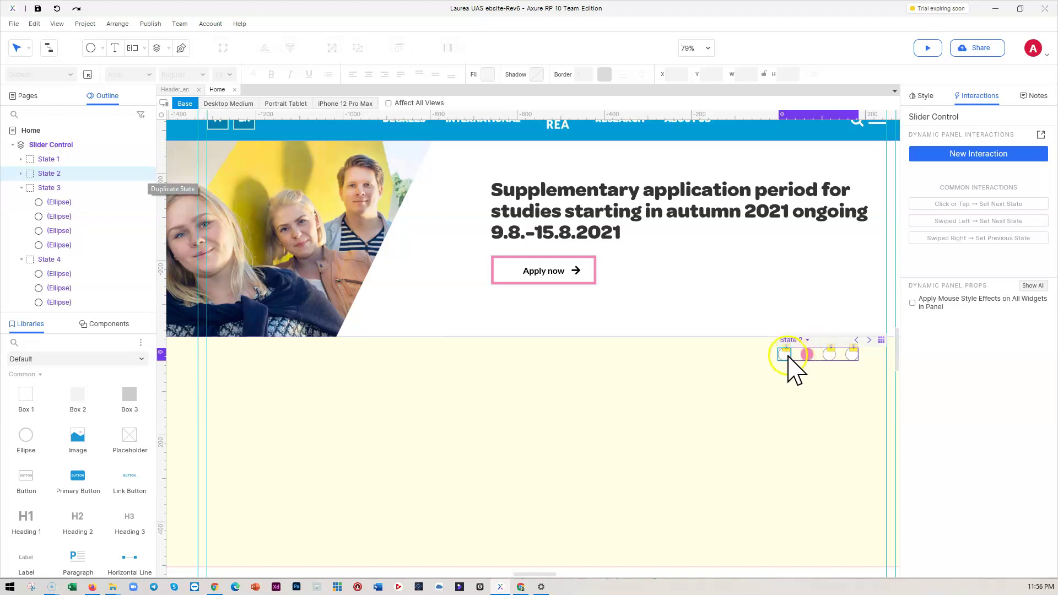
click(788, 356)
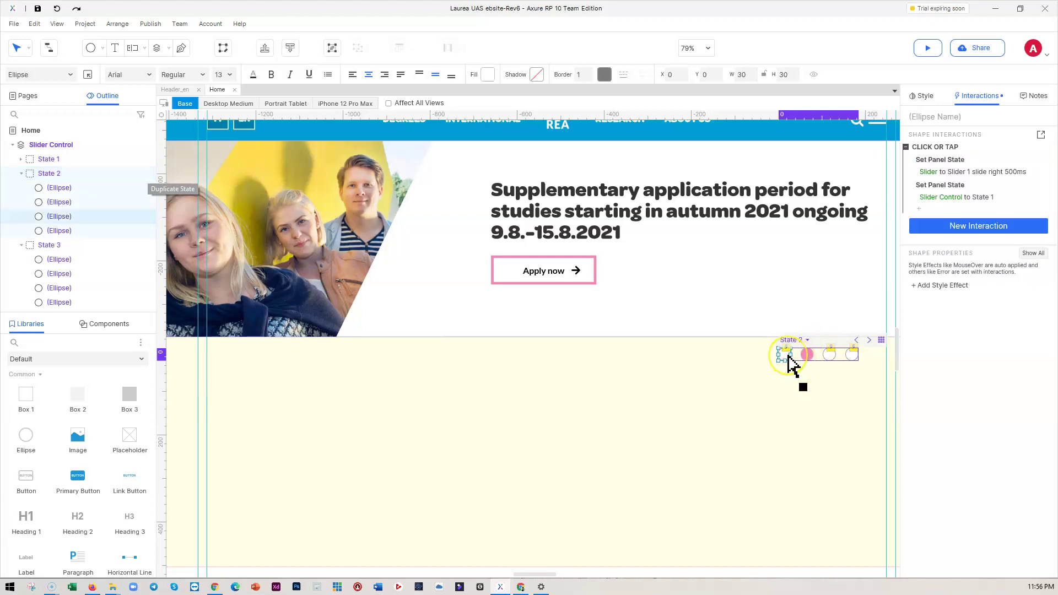
click(830, 355)
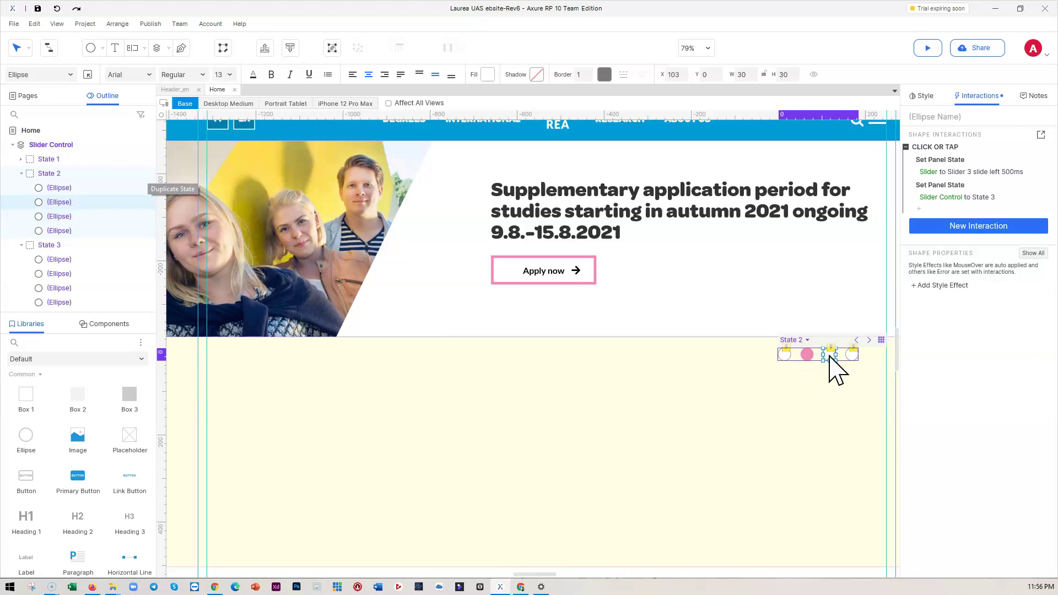
click(852, 356)
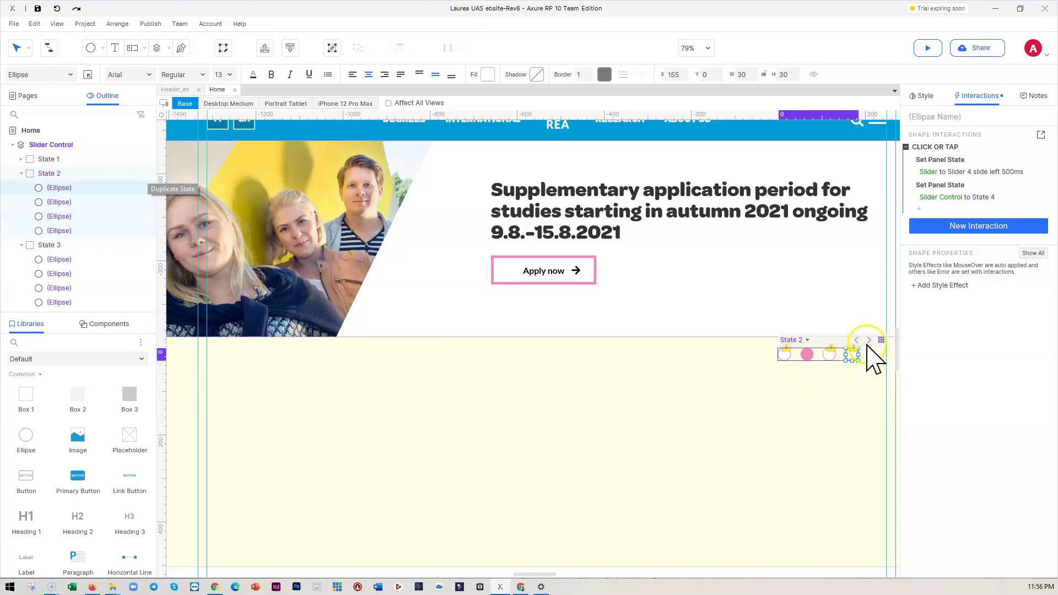
click(53, 159)
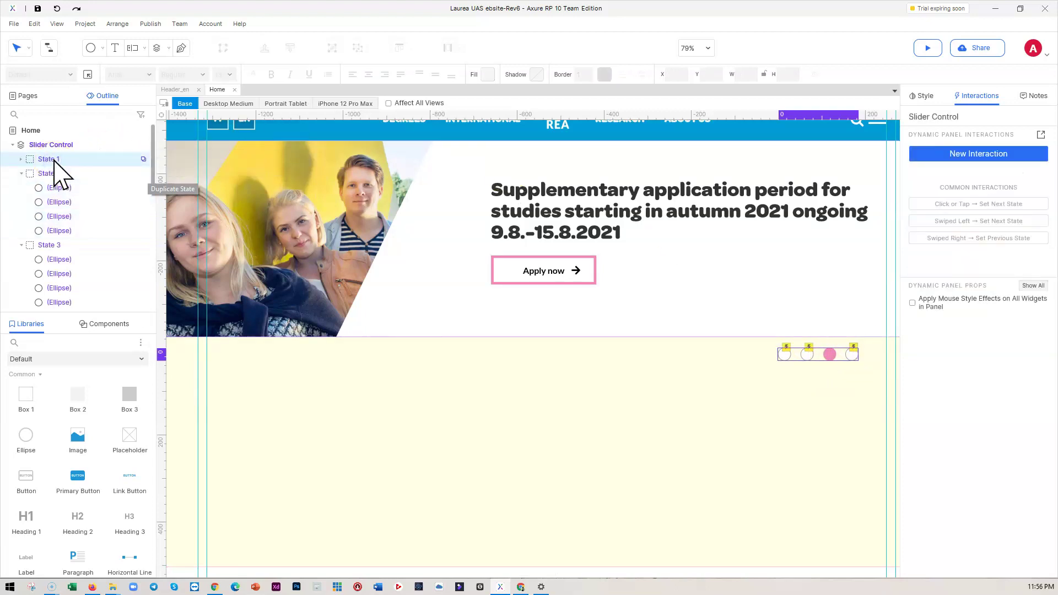
- Move the pink dot in State 1 of Slider Control to the first position, swapping it with the empty dot there
click(841, 360)
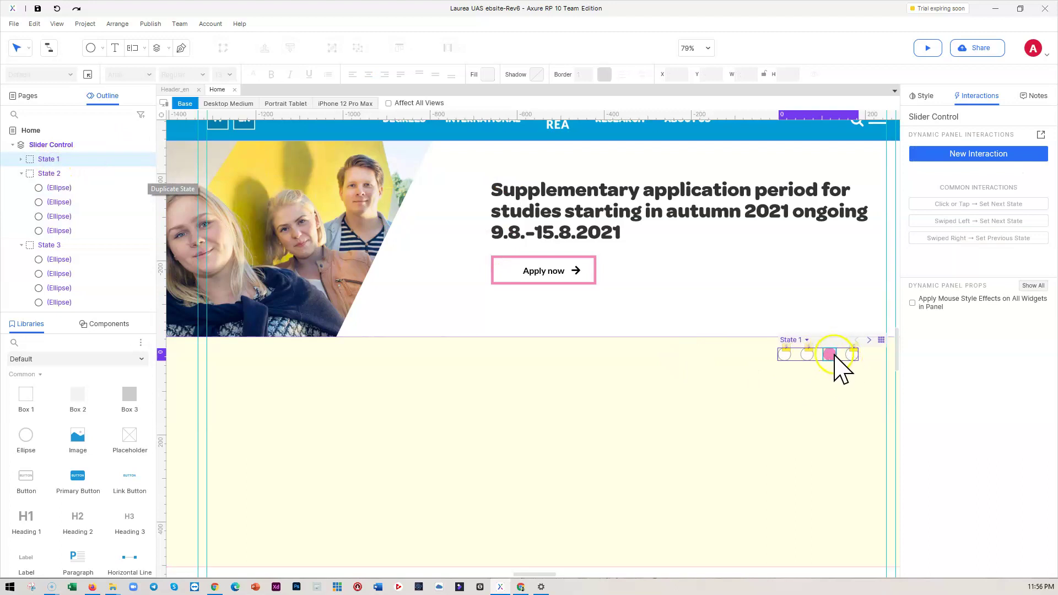
click(832, 355)
drag(833, 357, 785, 359)
click(784, 363)
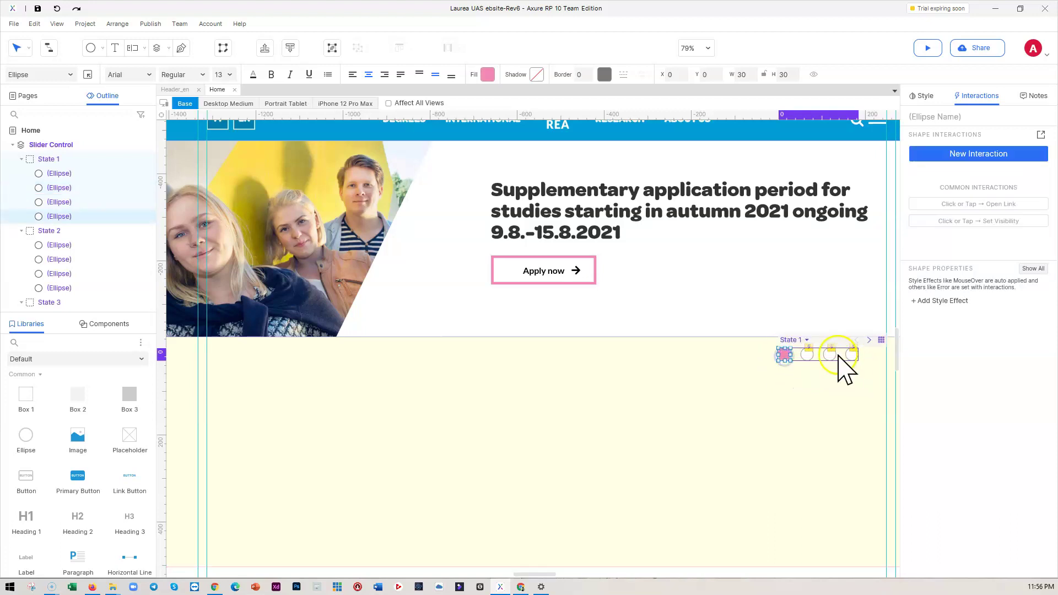
- Set the third dot's Slider action in State 1 to switch to Slider 3
click(830, 358)
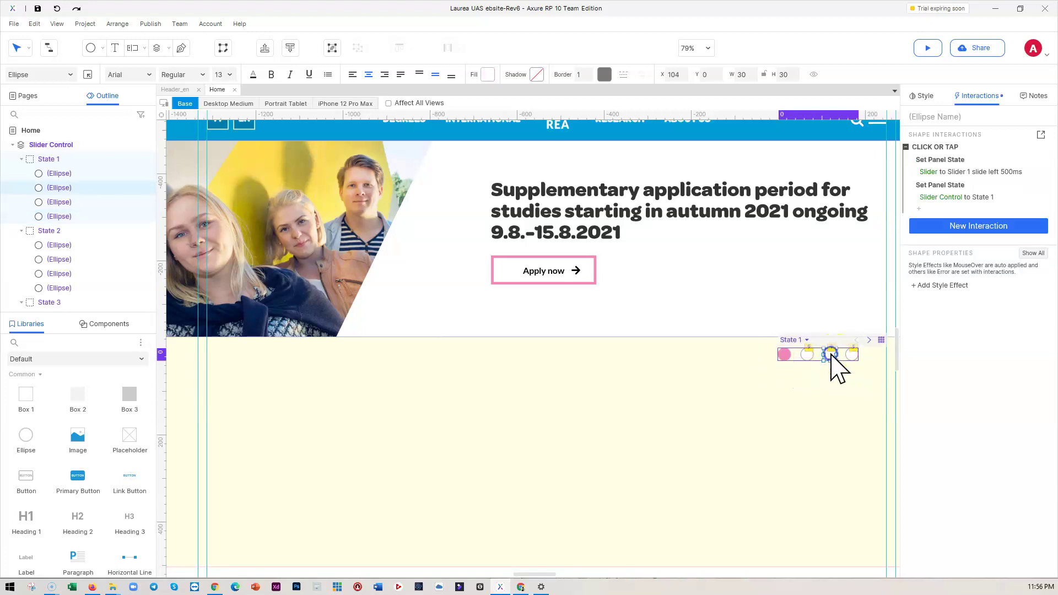
click(966, 173)
click(944, 232)
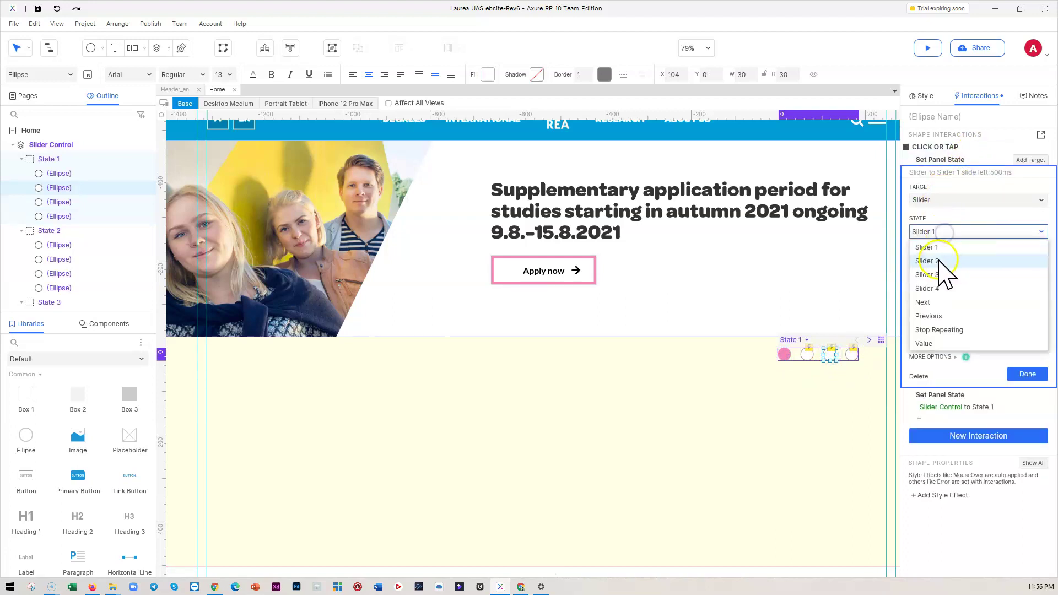
click(944, 275)
click(1027, 374)
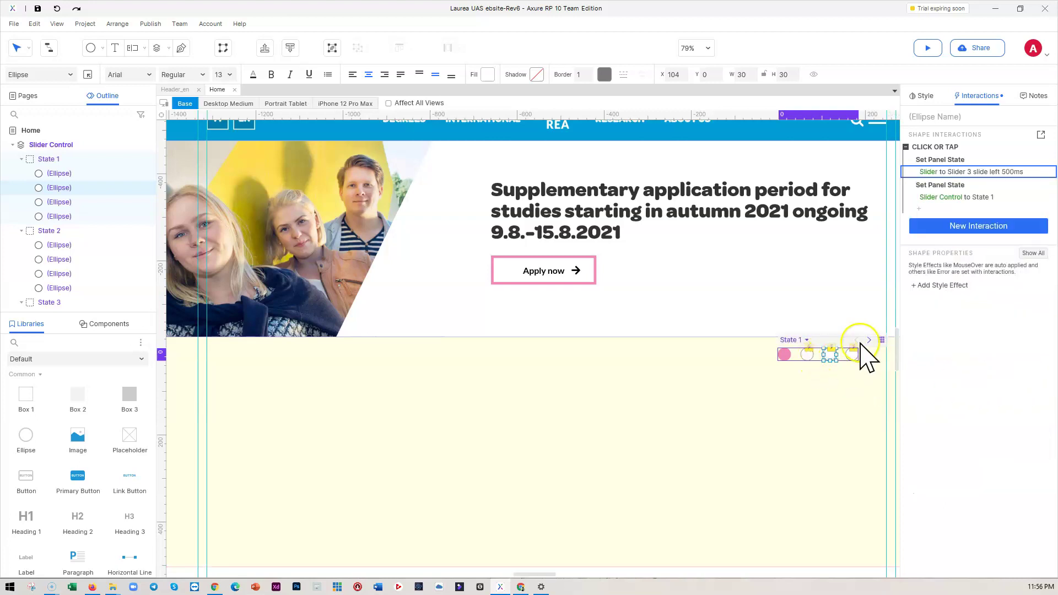
- Set the third dot's Slider Control action in State 1 to State 3 and leave the panel
click(975, 197)
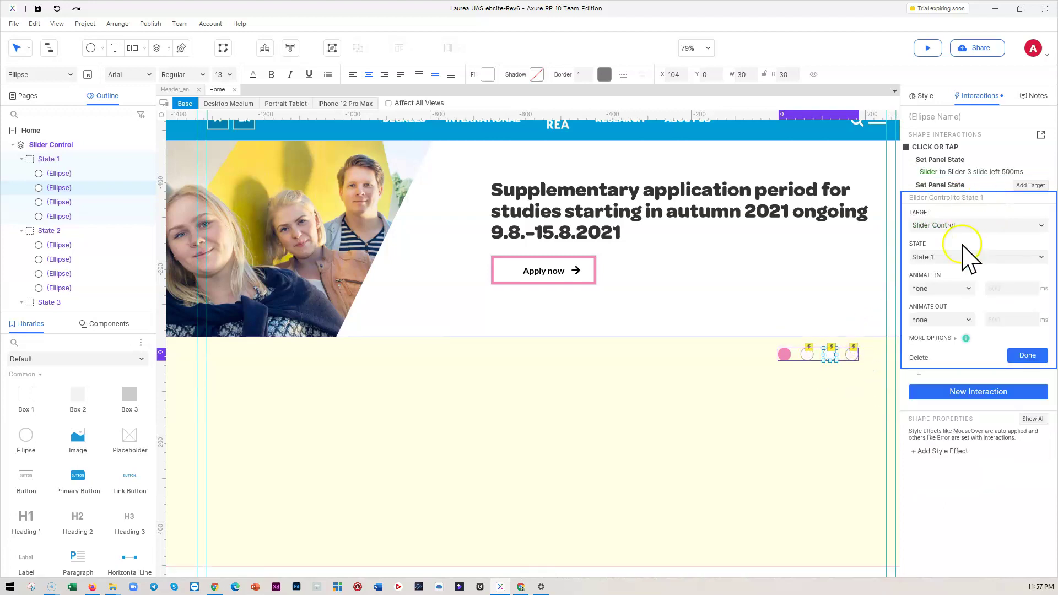
click(943, 257)
click(940, 299)
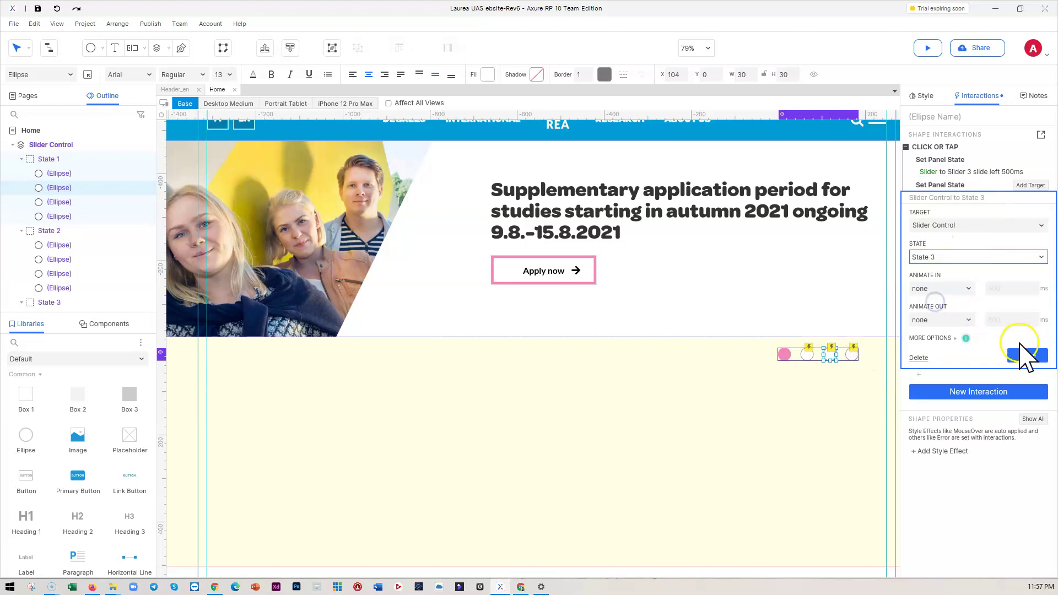
click(1028, 357)
click(781, 396)
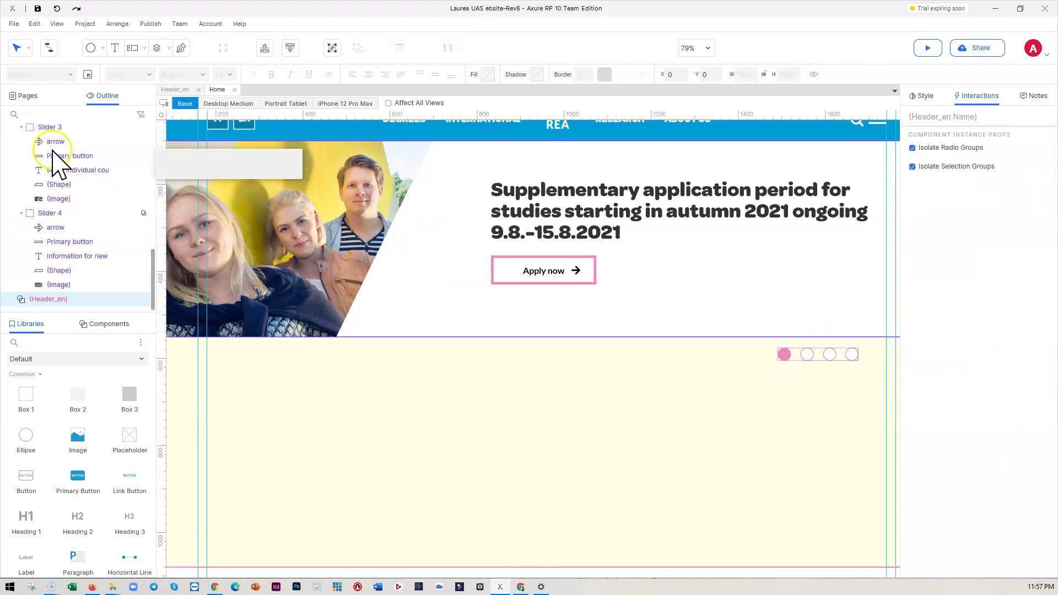
- Collapse all states of the Slider and Slider Control dynamic panels in the outline
click(21, 126)
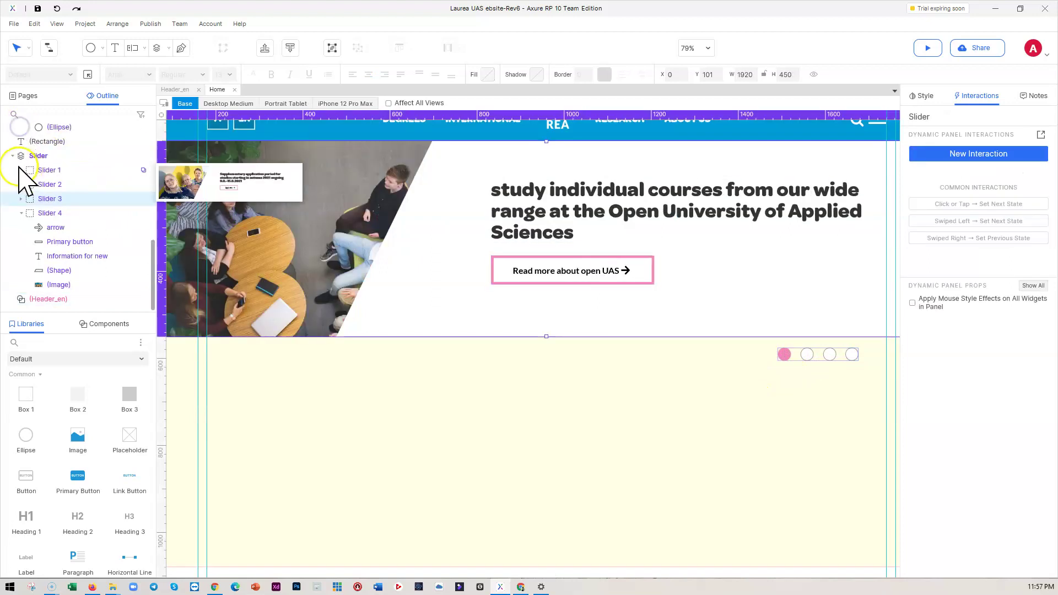
click(21, 213)
click(22, 142)
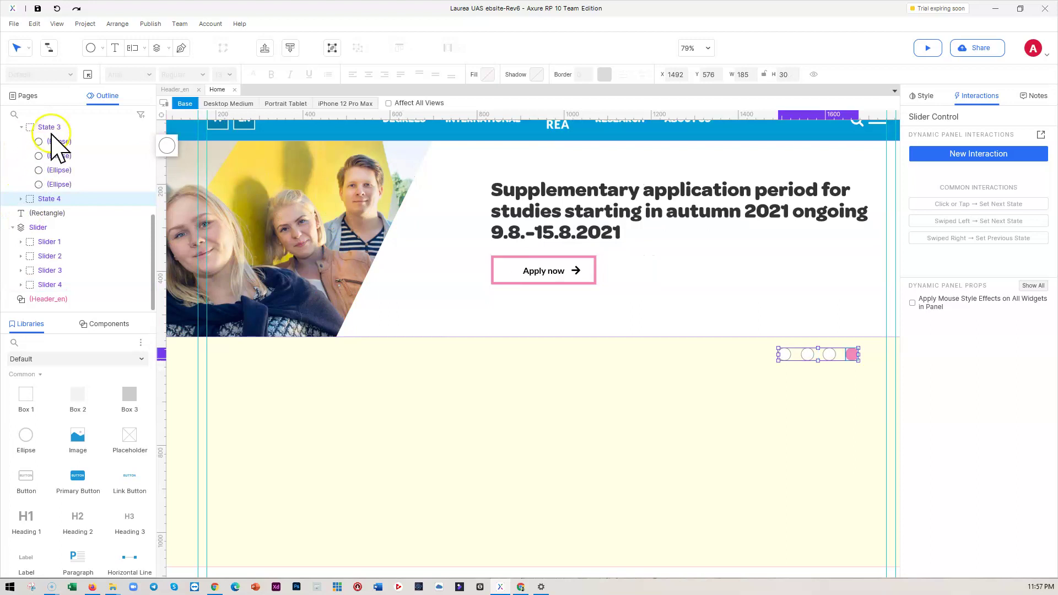
scroll(22, 171, up, 3)
click(21, 187)
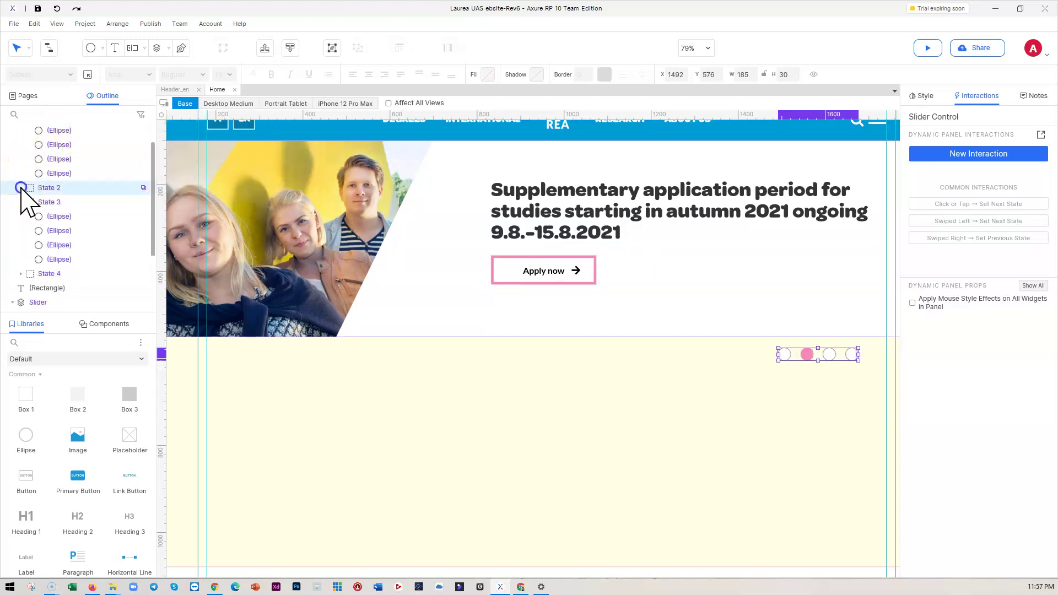
scroll(33, 182, up, 3)
click(22, 160)
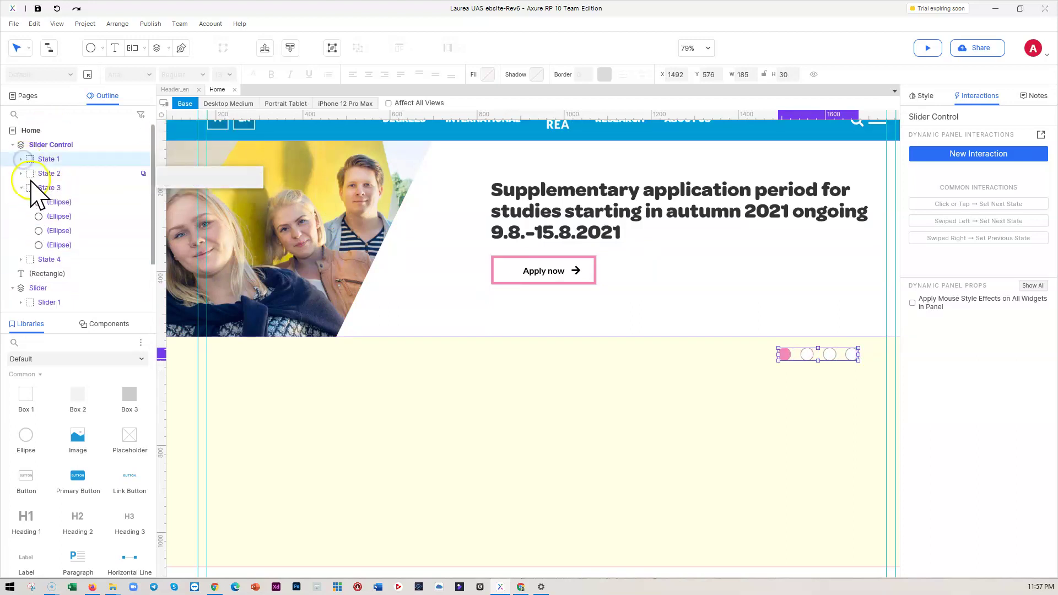
click(22, 188)
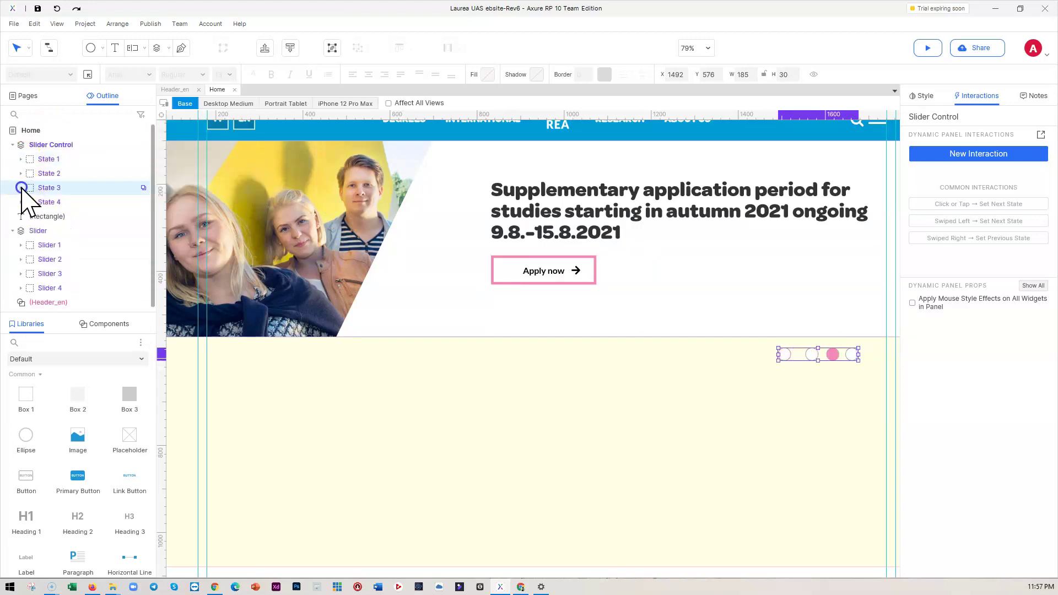
click(12, 231)
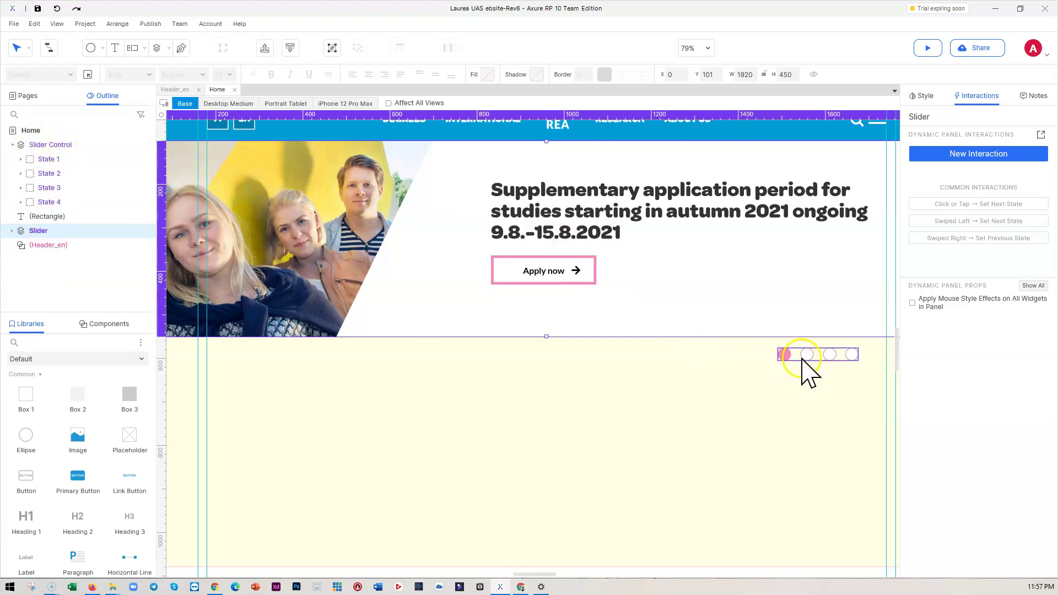
click(12, 230)
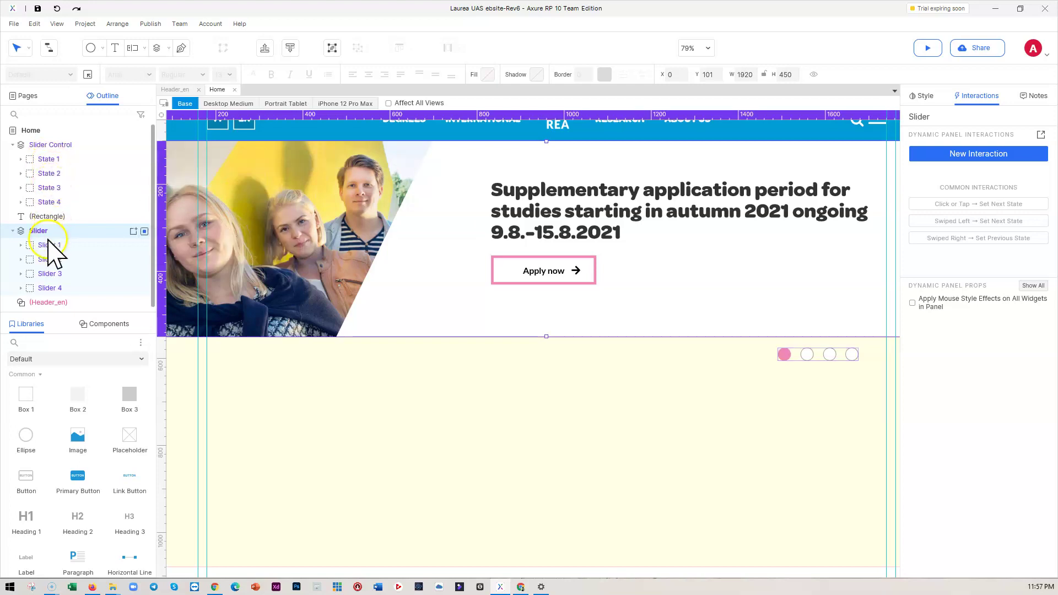
- Distribute the four dots in State 3 of Slider Control evenly in the horizontal direction
click(60, 174)
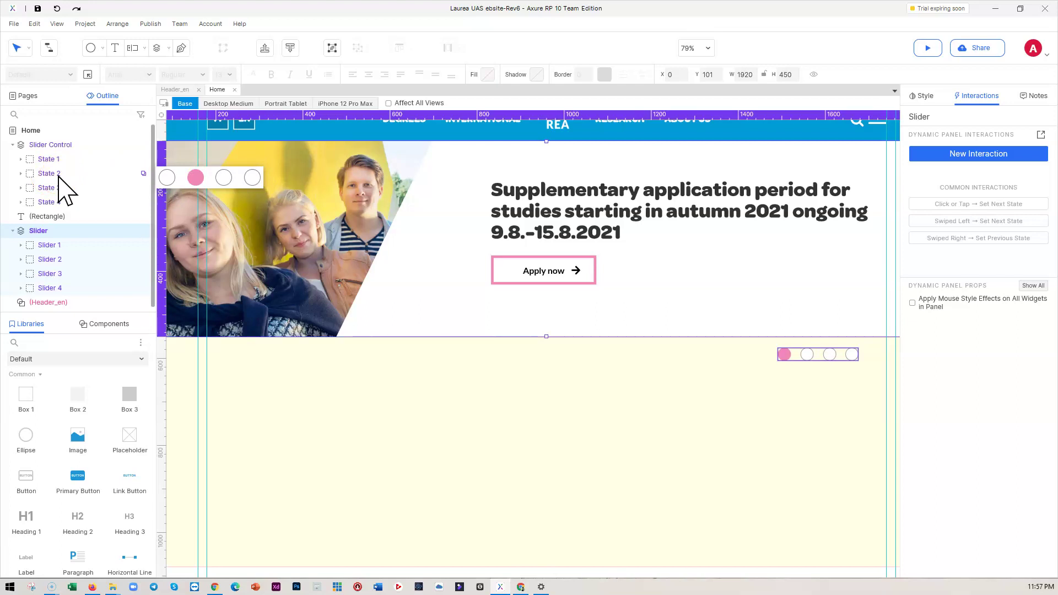
click(55, 186)
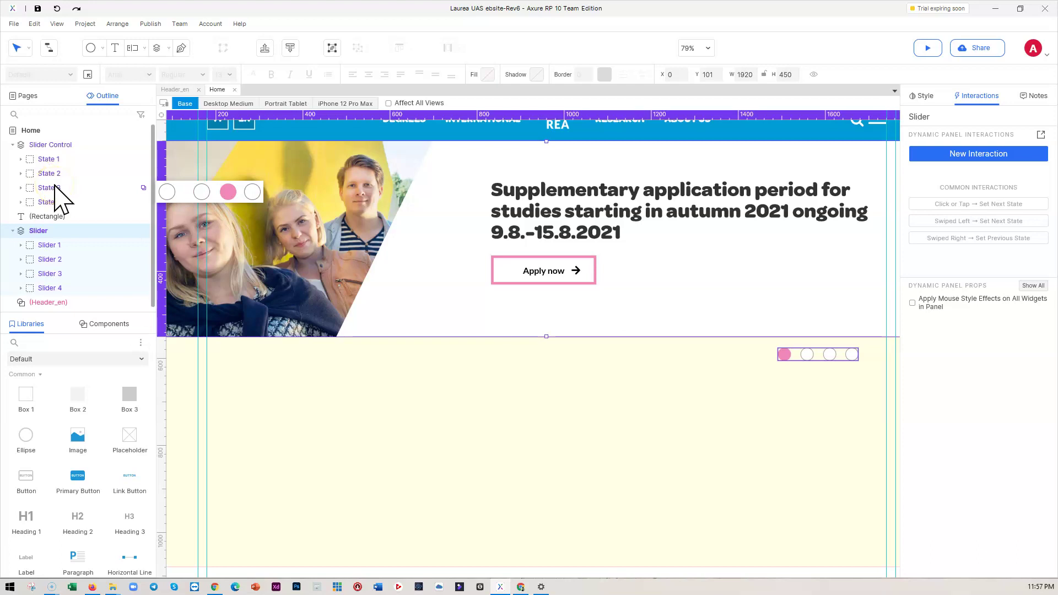
double_click(55, 187)
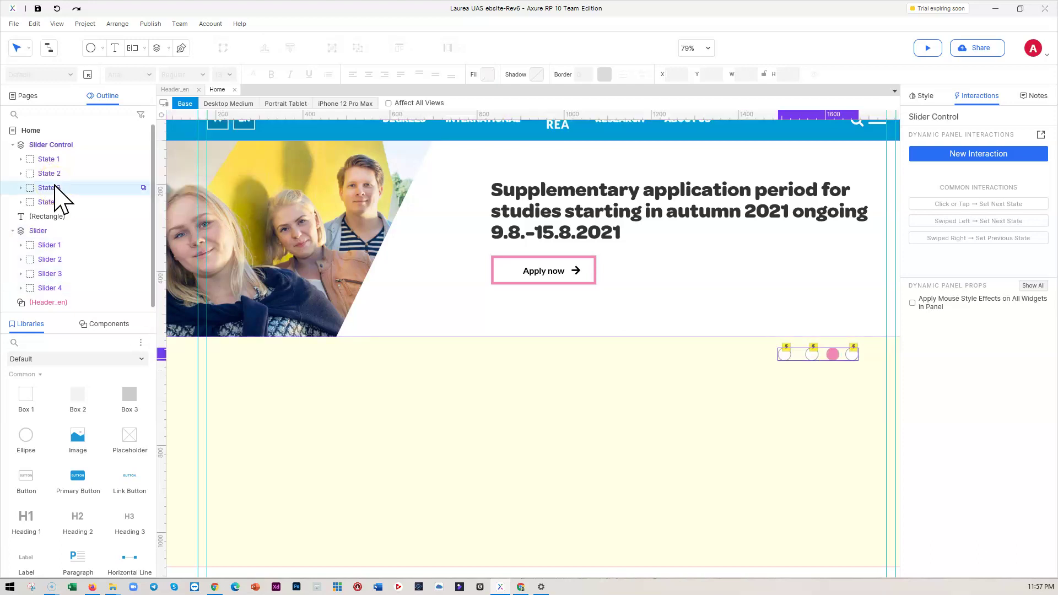
click(853, 354)
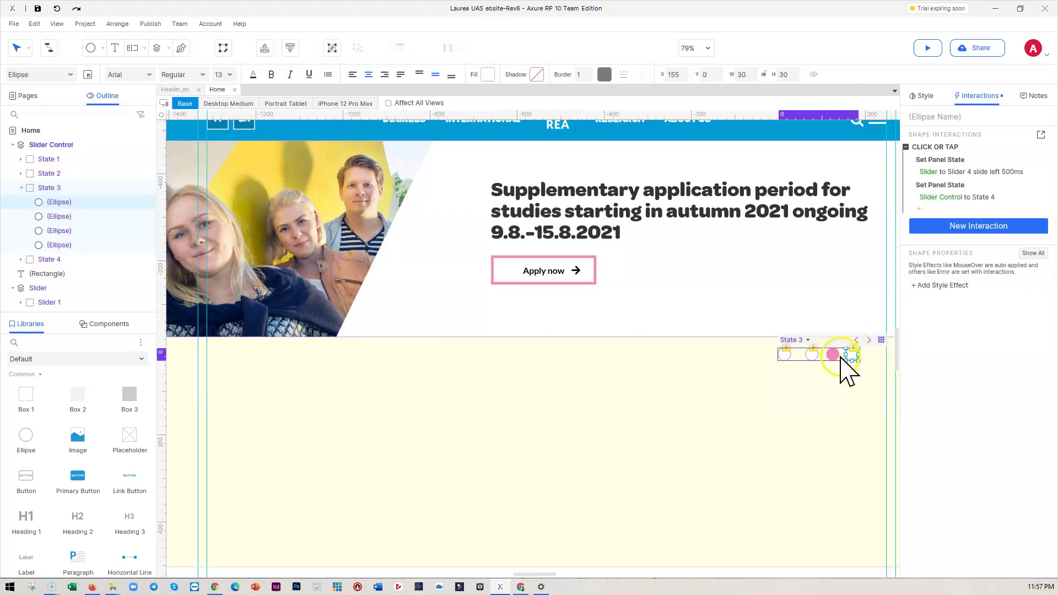
shift+click(835, 355)
shift+click(813, 355)
shift+click(785, 356)
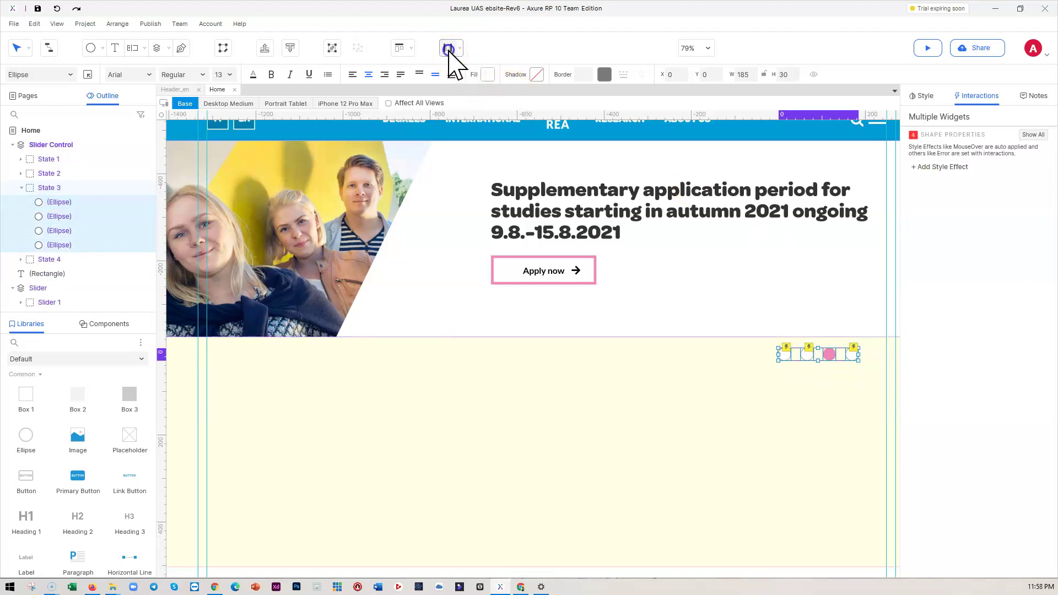
click(814, 372)
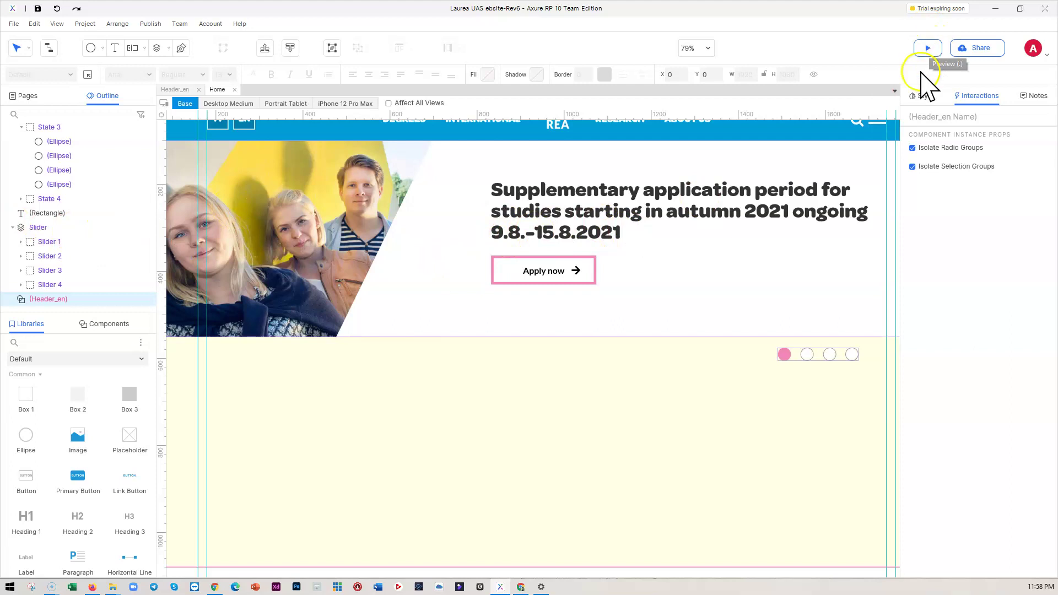
- Move the Slider Control panel onto the slide's lower right area, at about X 1556, Y 493
click(812, 356)
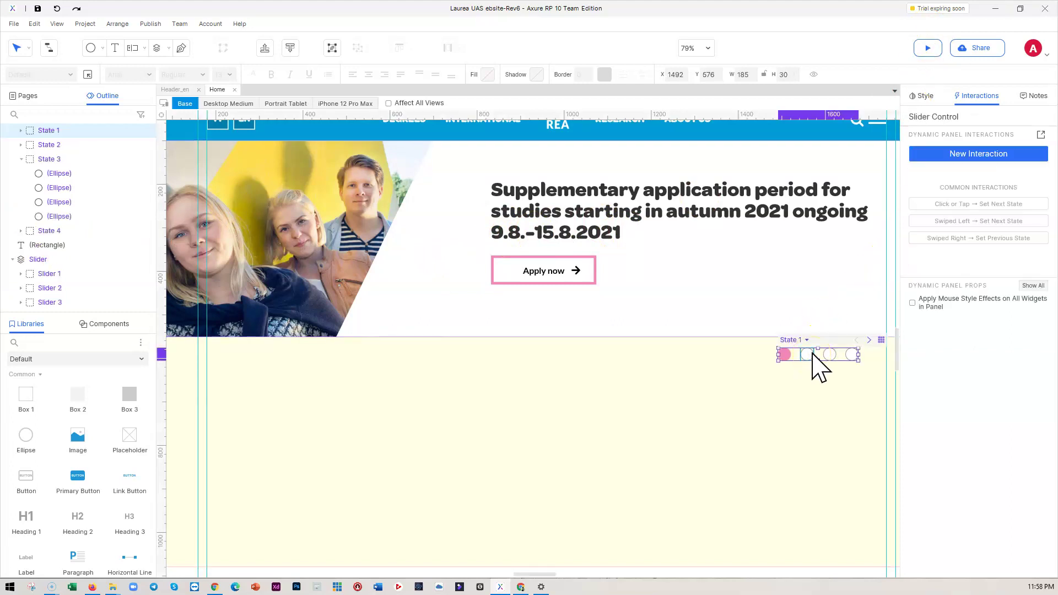
double_click(812, 355)
click(769, 378)
click(794, 355)
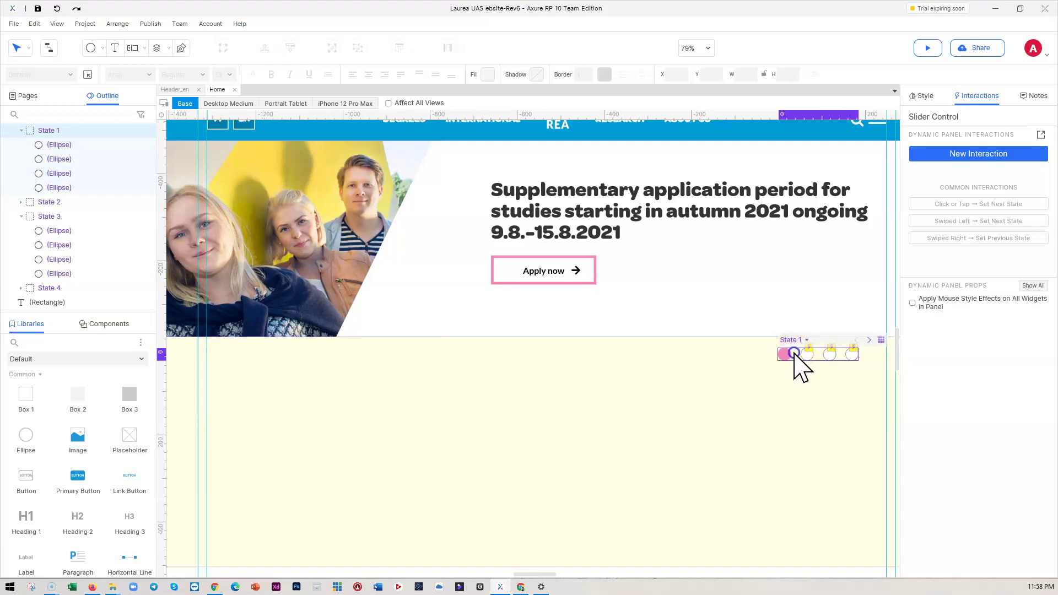
click(746, 378)
click(796, 357)
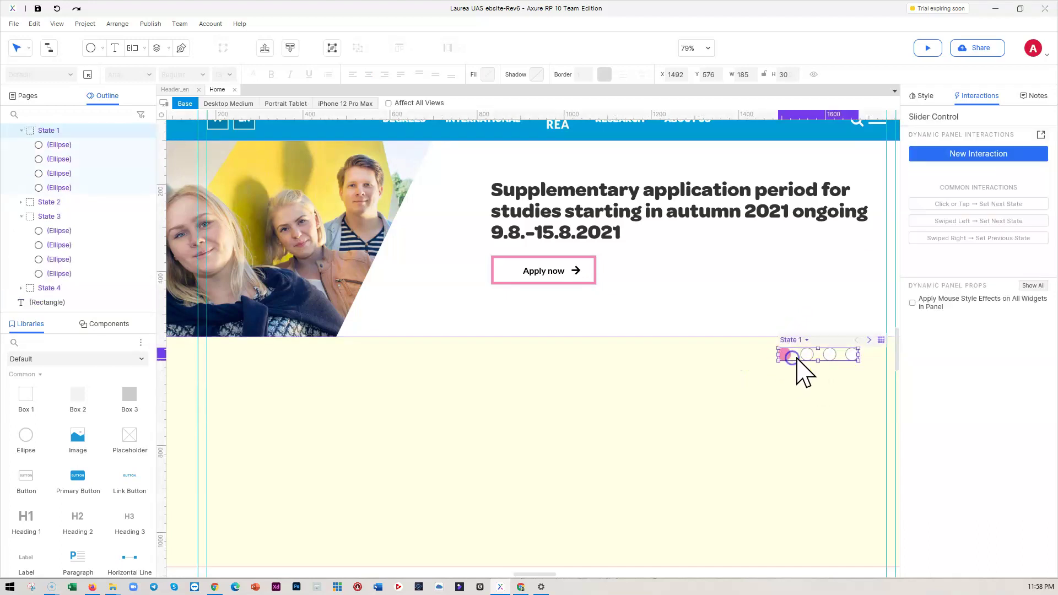
drag(796, 357, 804, 300)
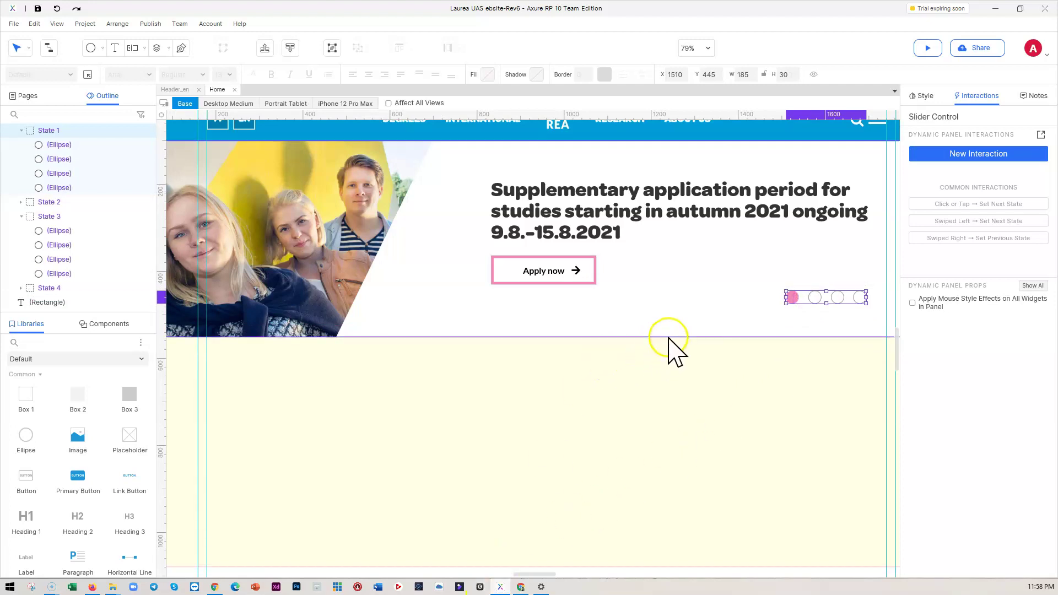
scroll(668, 338, down, 3)
drag(777, 307, 792, 325)
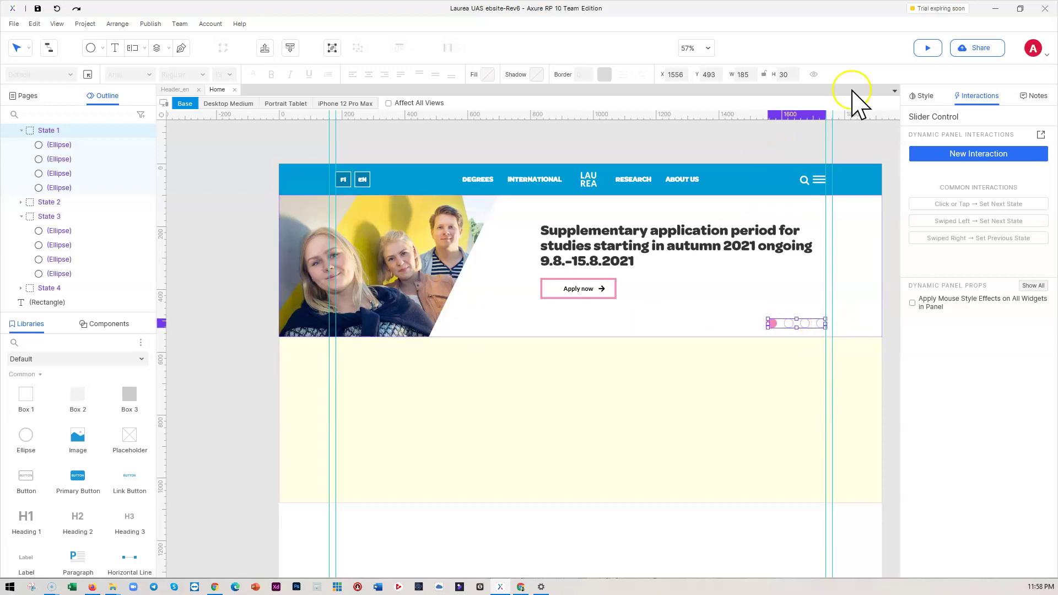
- Preview the Home page and test the second, third and fourth dots forward, and the third and second dots backward
click(924, 53)
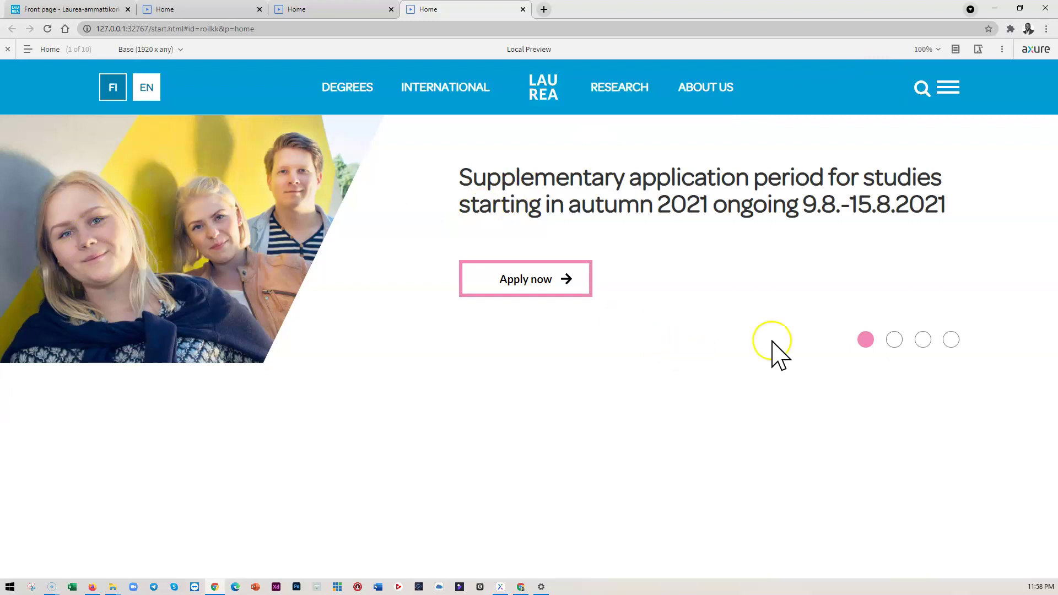
click(893, 340)
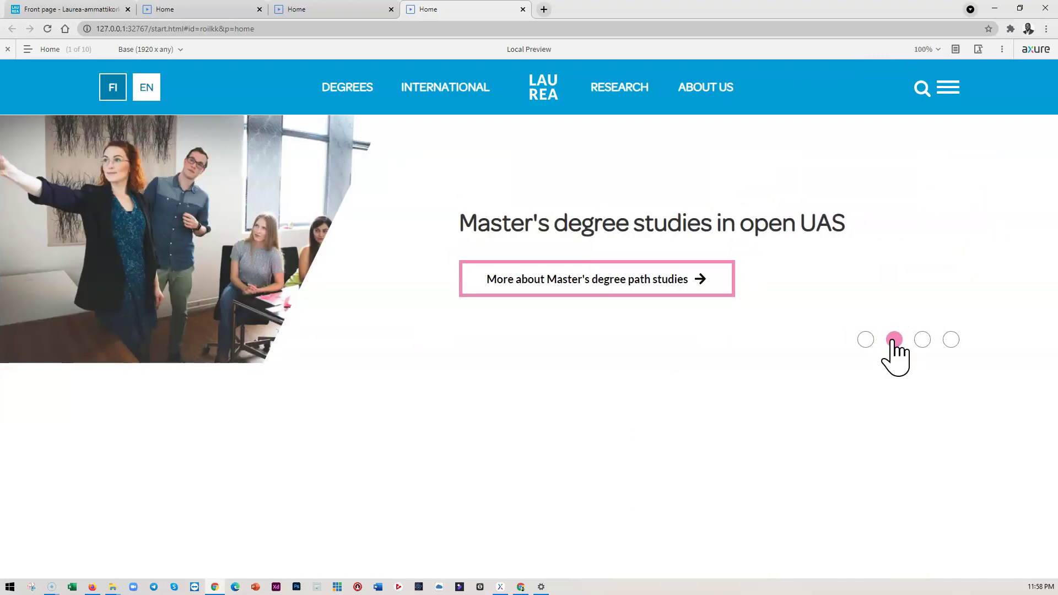
click(918, 341)
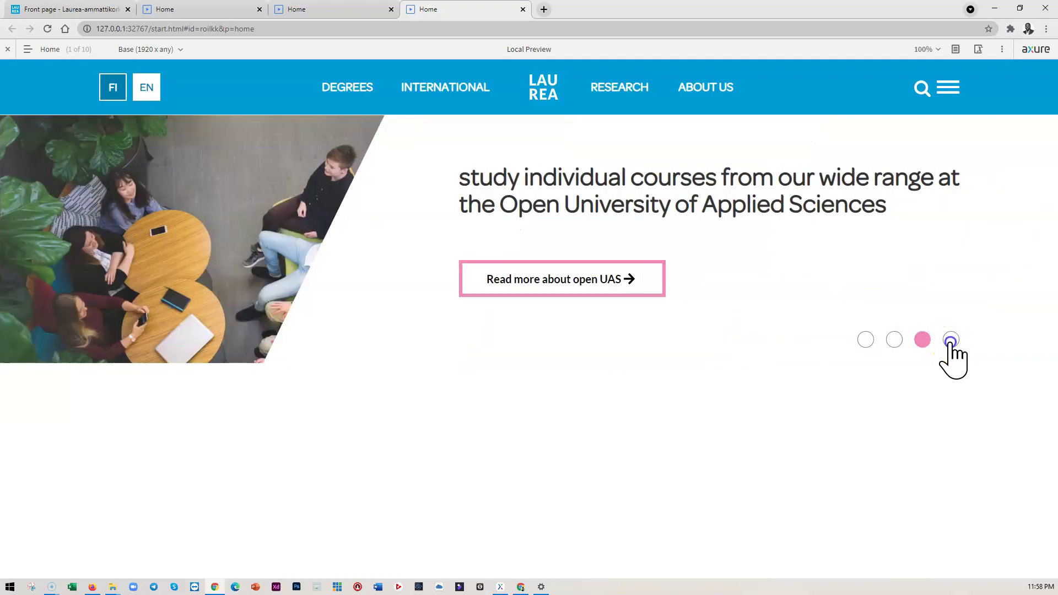
click(950, 341)
click(923, 340)
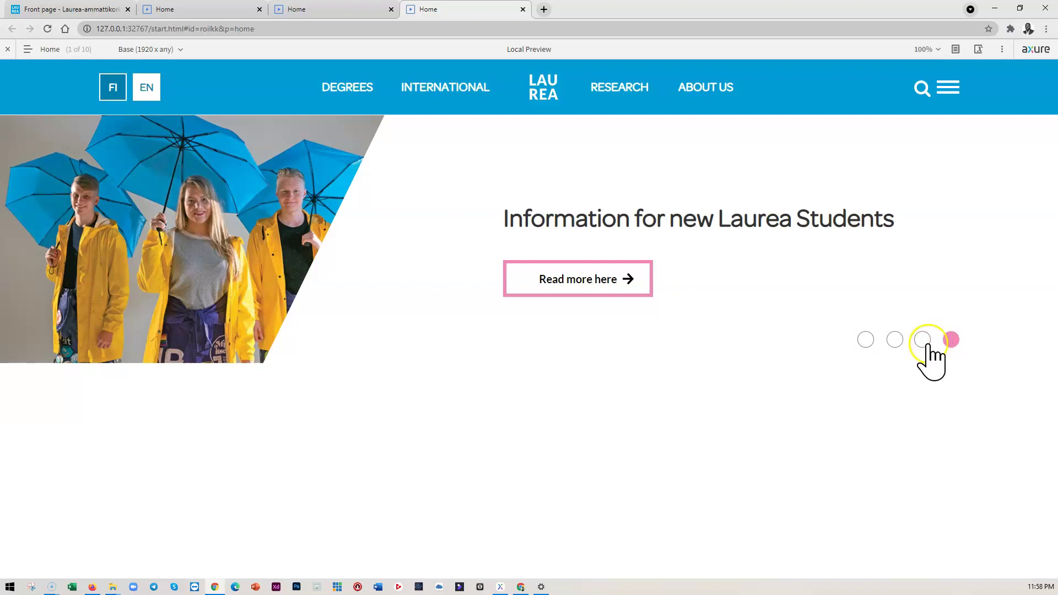
click(894, 339)
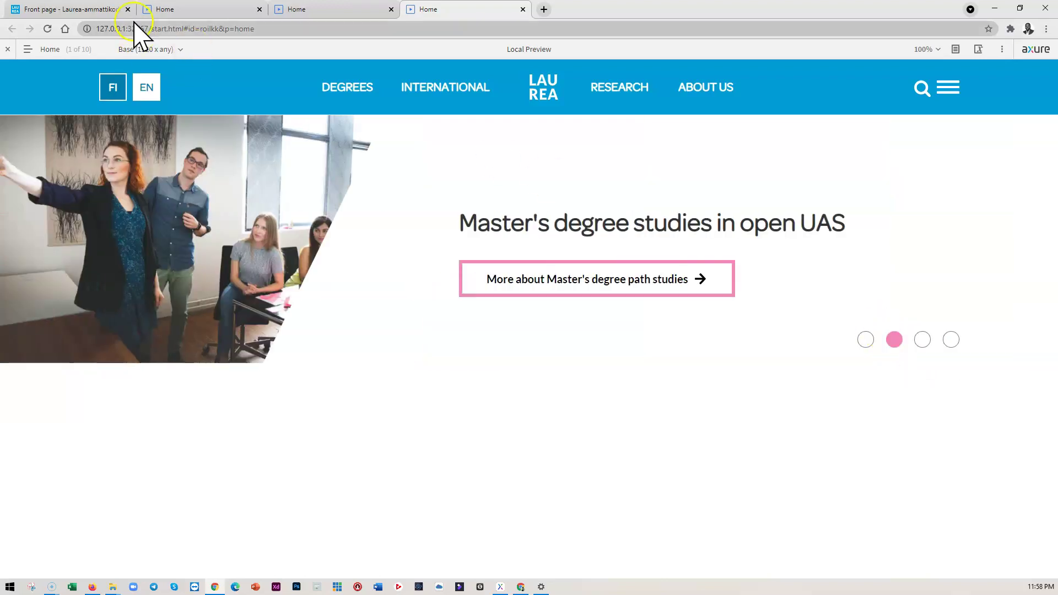
- Switch to the original Laurea front page and step its slider back from the fourth dot to the first
click(87, 10)
click(946, 351)
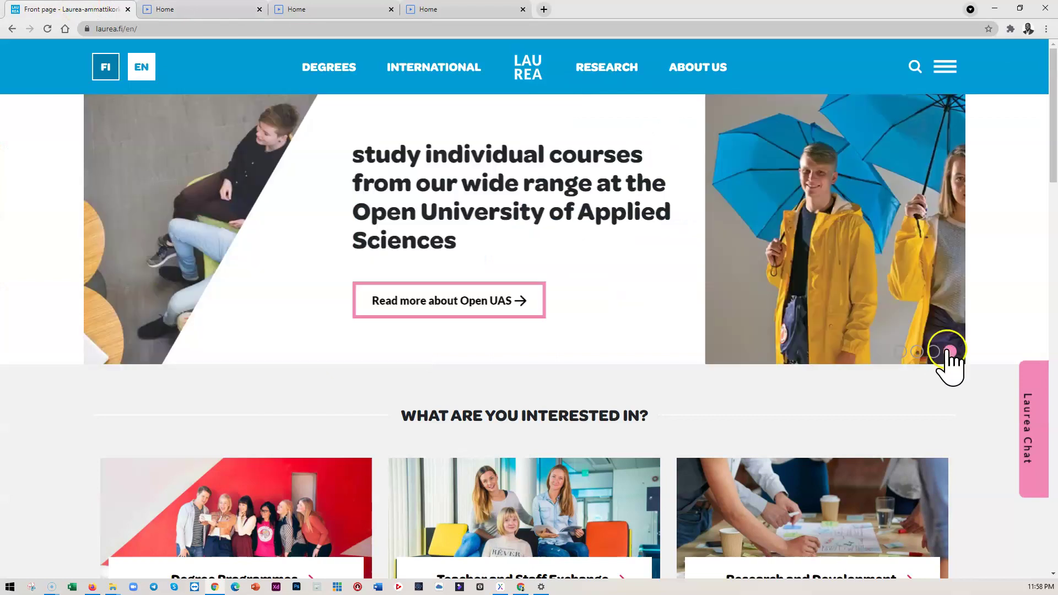
click(931, 351)
click(917, 352)
click(900, 352)
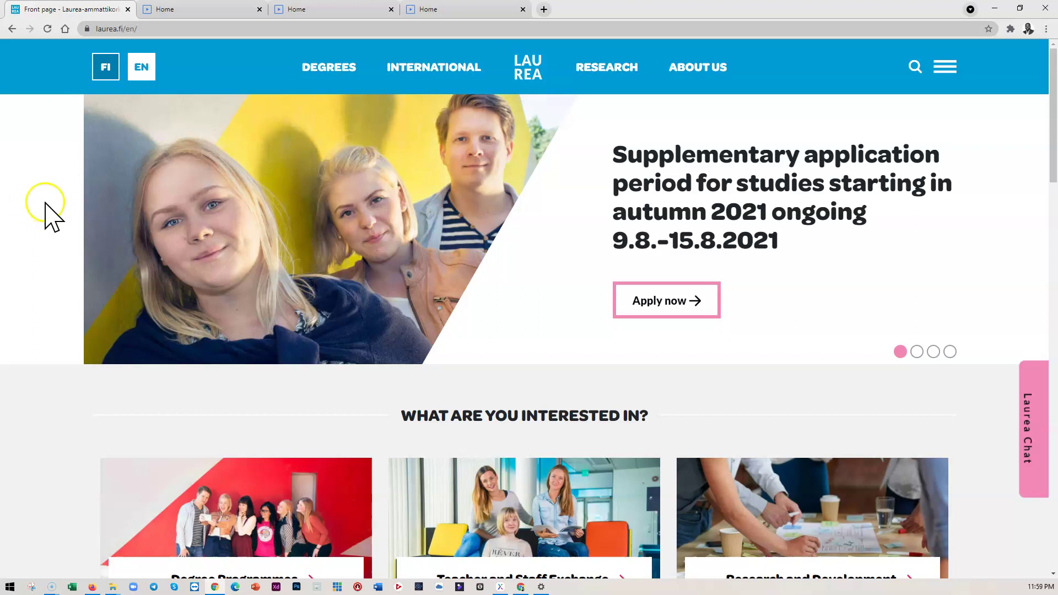
- Switch to the Home page preview and test the third and fourth slider dots
click(472, 10)
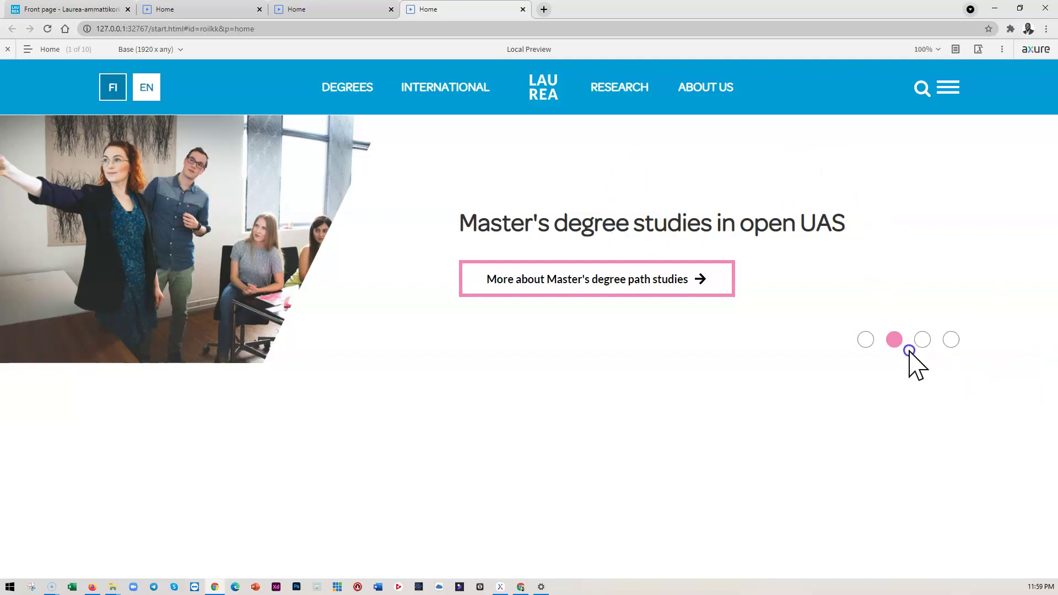
click(923, 340)
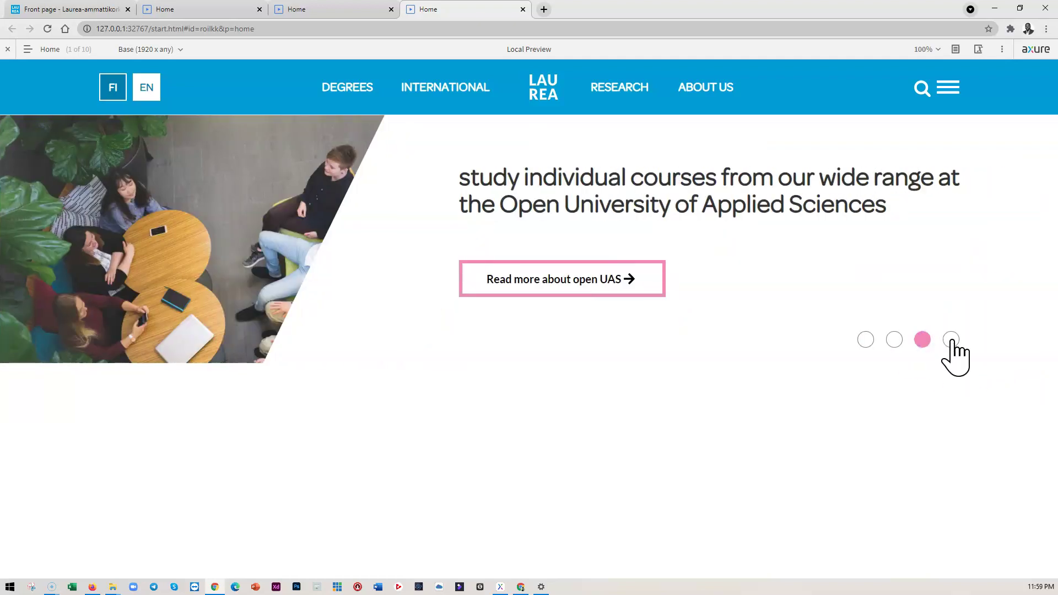
click(951, 340)
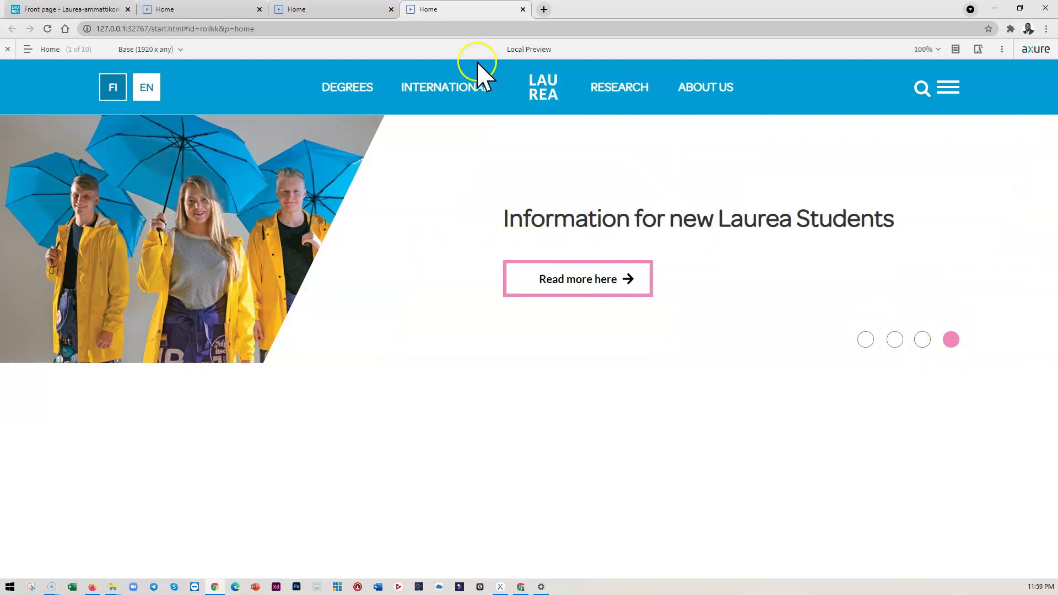
- Return to Axure and show the Home page in the Desktop Medium view
click(502, 585)
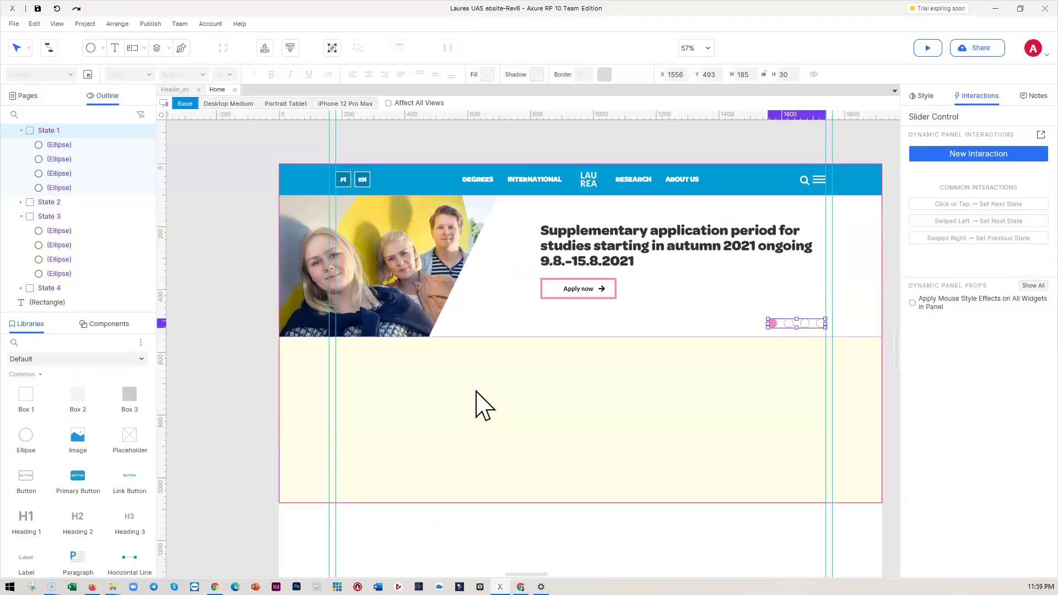
click(222, 105)
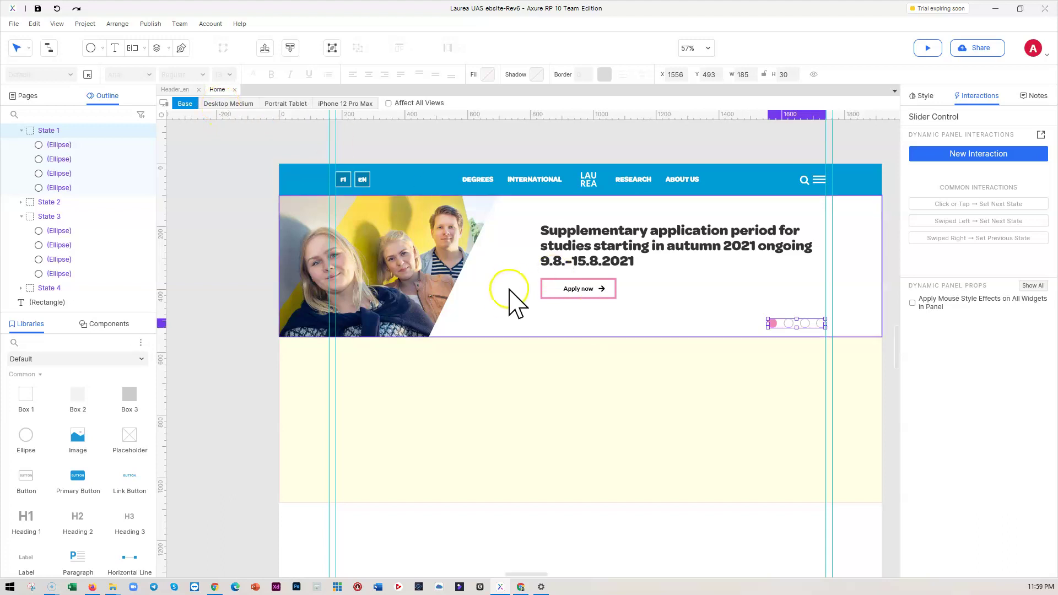
click(751, 338)
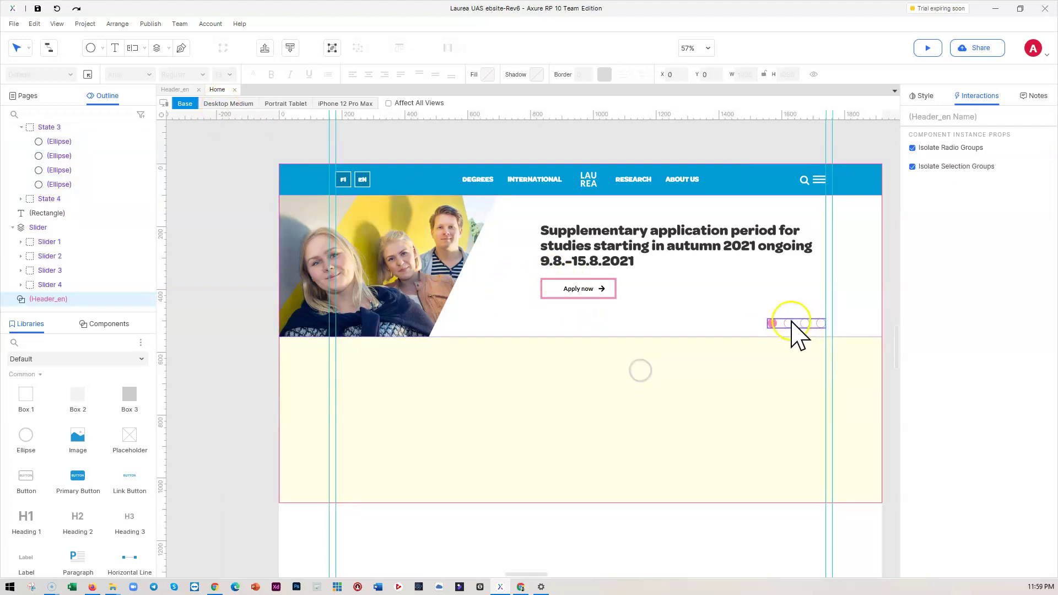
click(223, 105)
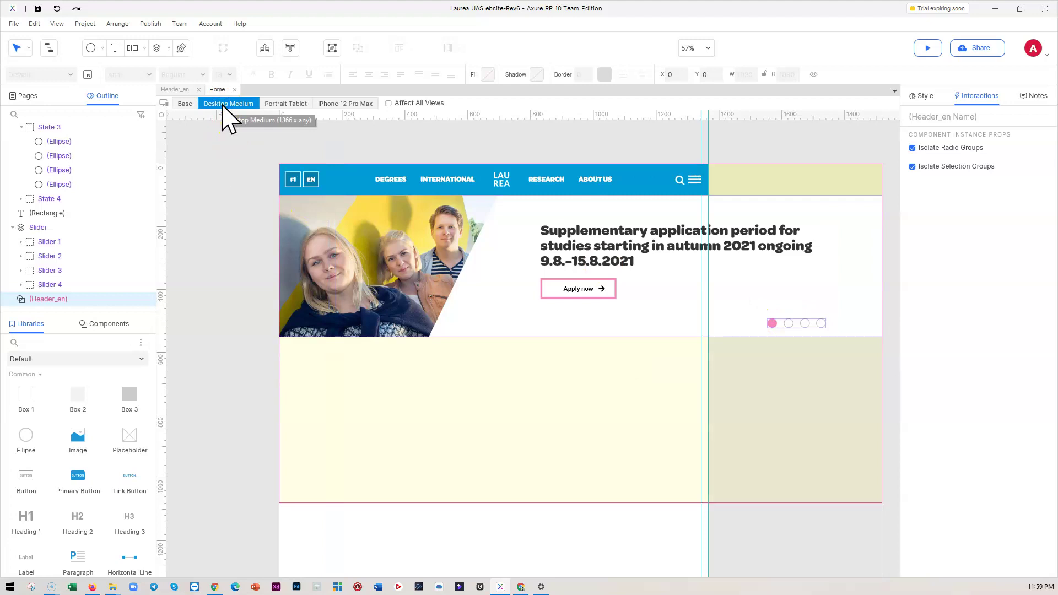
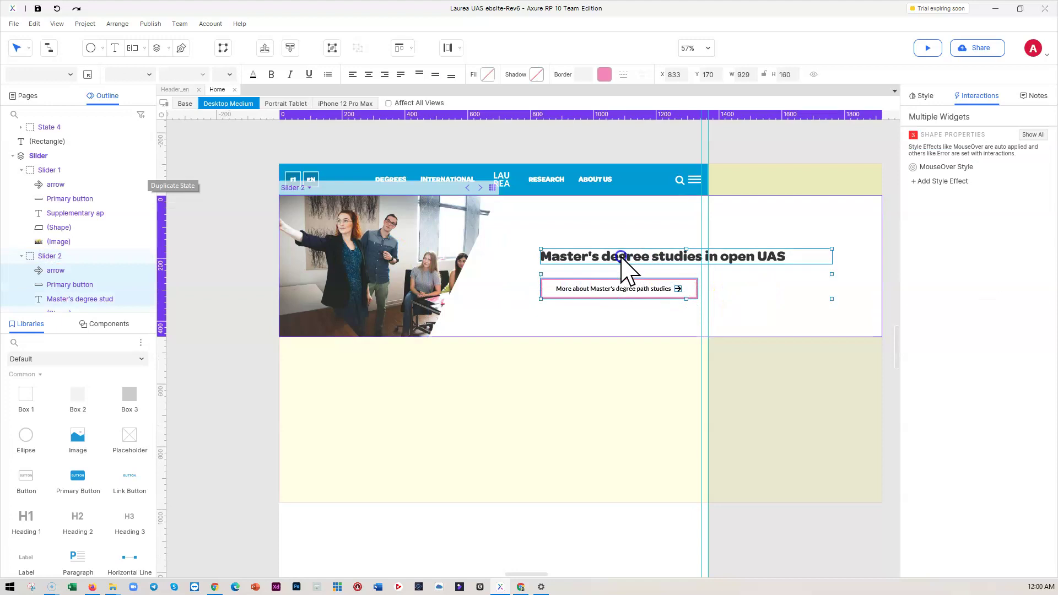
- Narrow Slider 2's heading to 636 wide and raise it just above its button, and narrow the white background shape to 889
click(669, 262)
drag(792, 259, 698, 265)
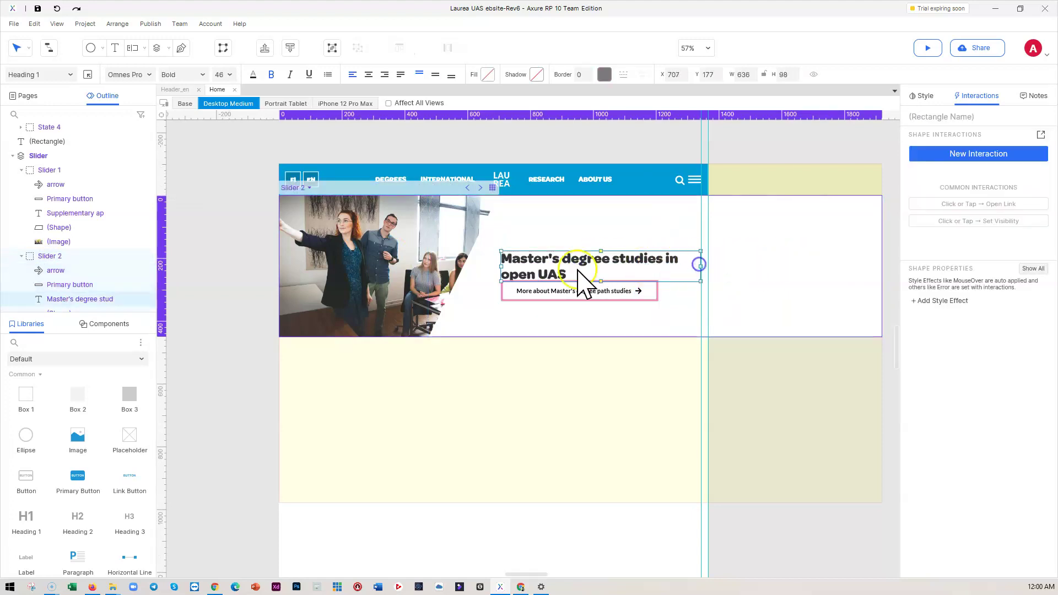
drag(557, 279, 558, 267)
click(882, 266)
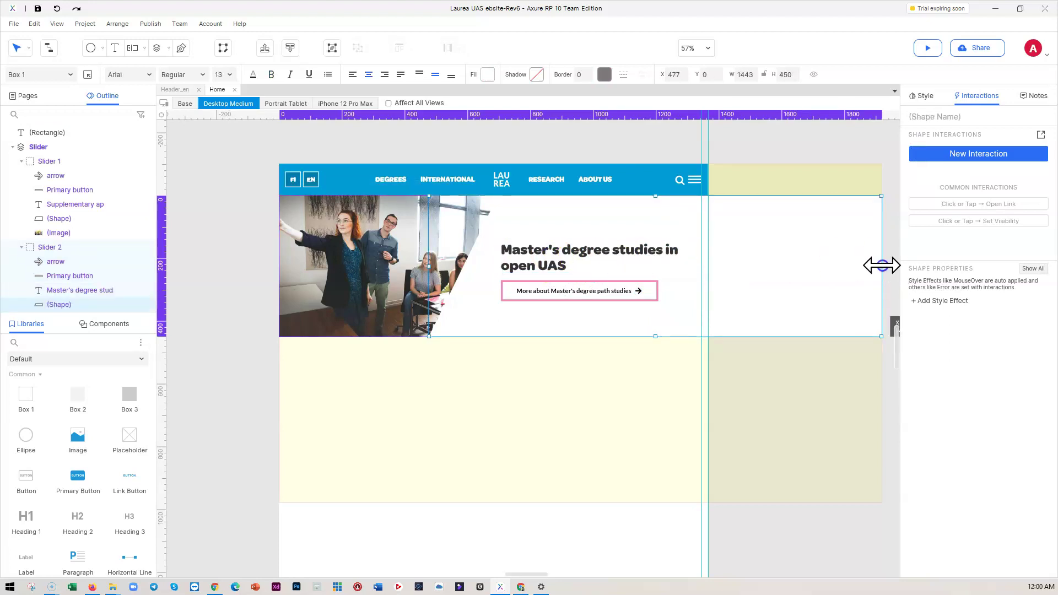
drag(882, 266, 709, 270)
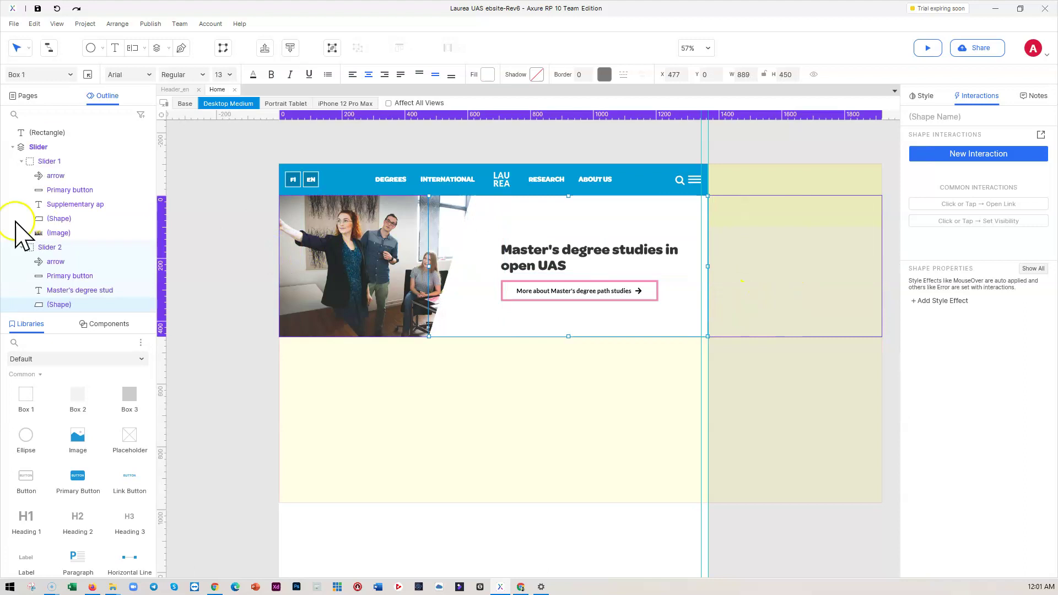
- Display the Slider 3 state and select its heading about individual courses
mouse_move(53, 251)
scroll(50, 259, down, 2)
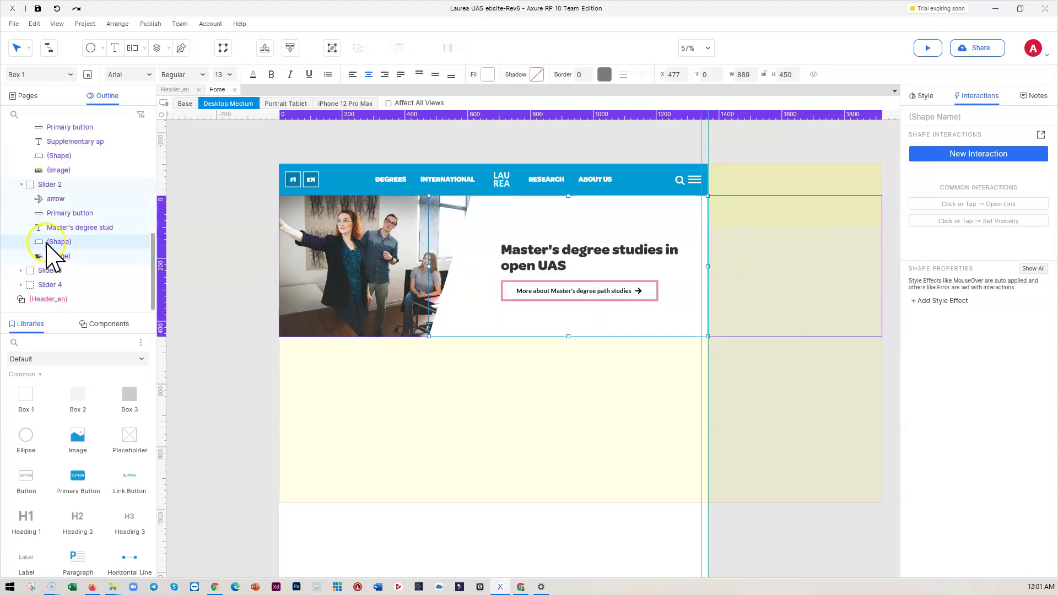
click(49, 270)
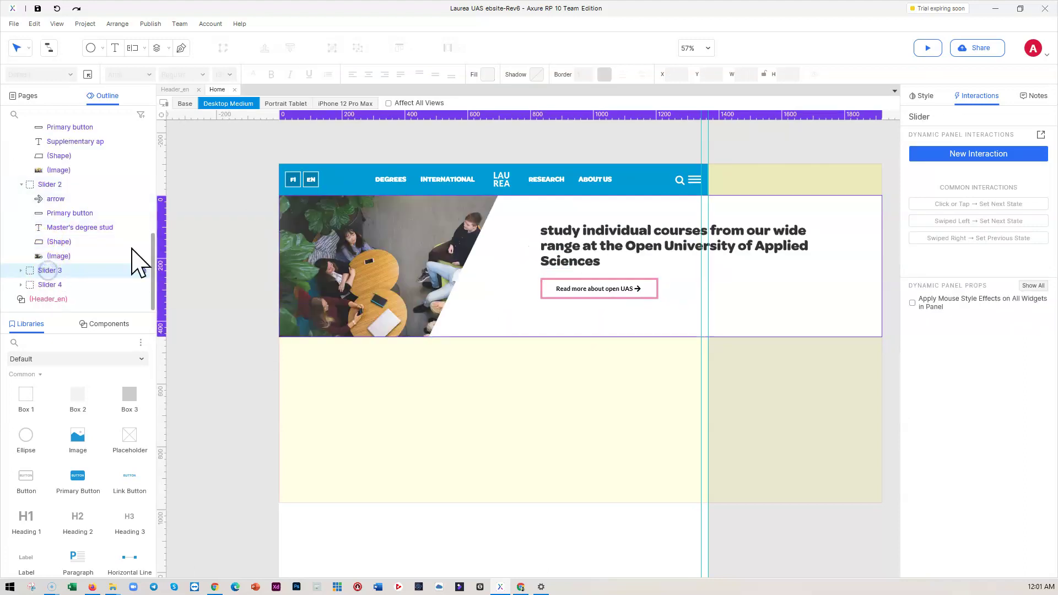
click(616, 239)
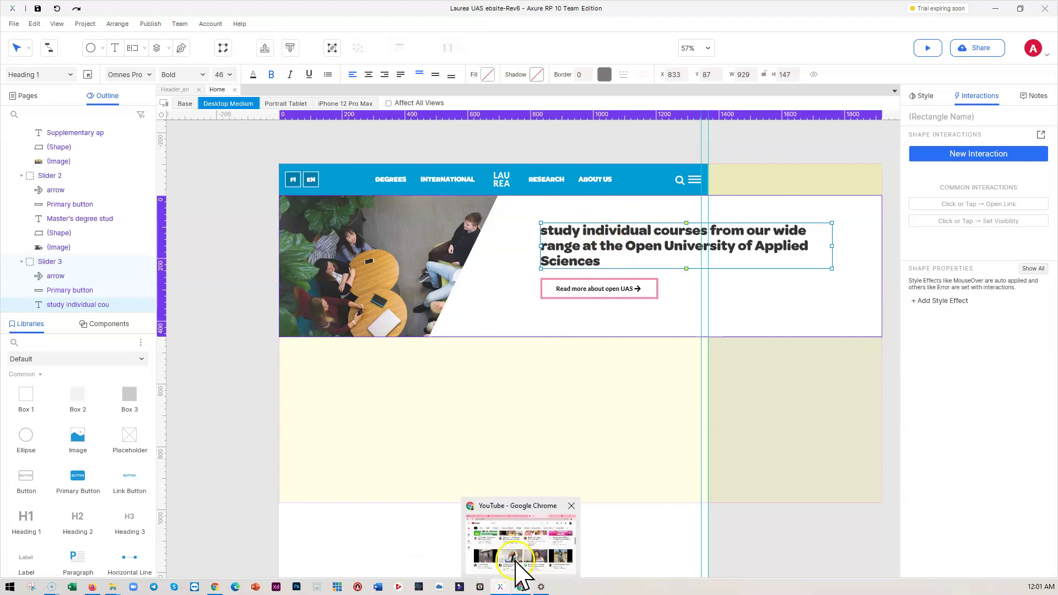
- Switch to the original Laurea front page in the browser, open its developer tools and turn on element inspection
click(215, 587)
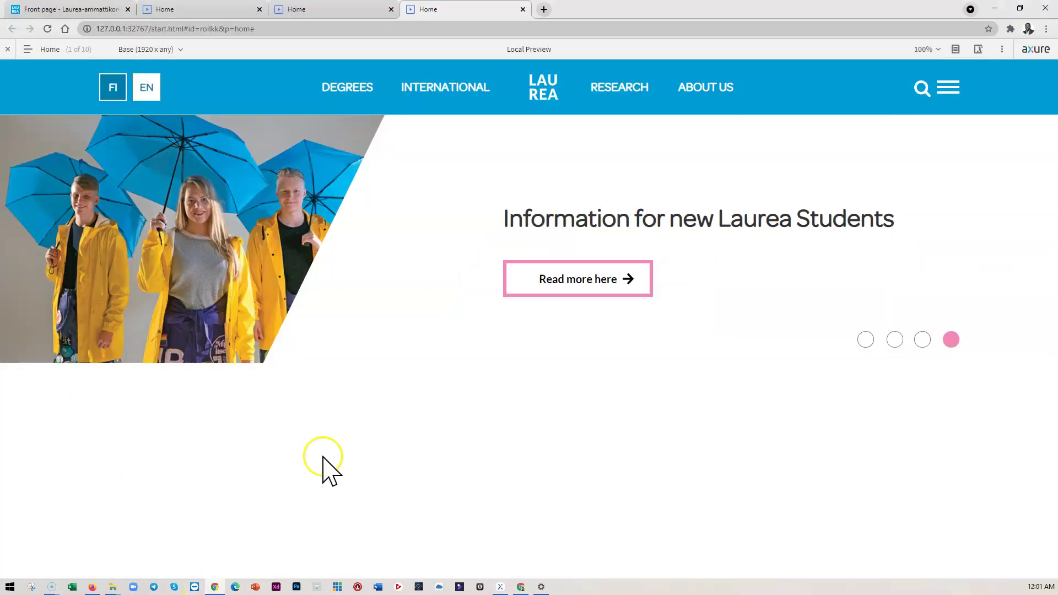
click(96, 10)
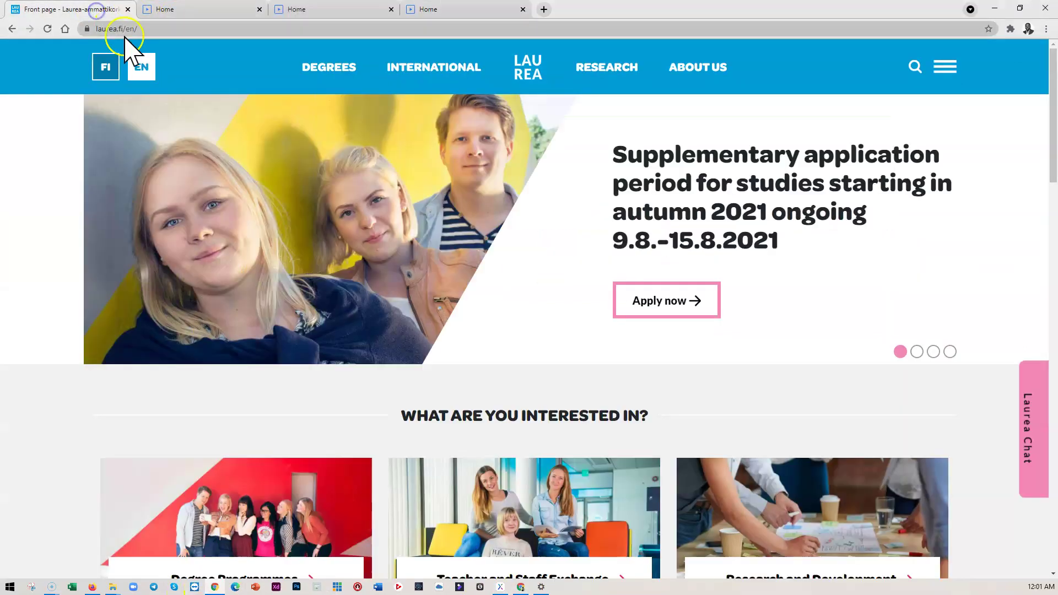
right_click(34, 211)
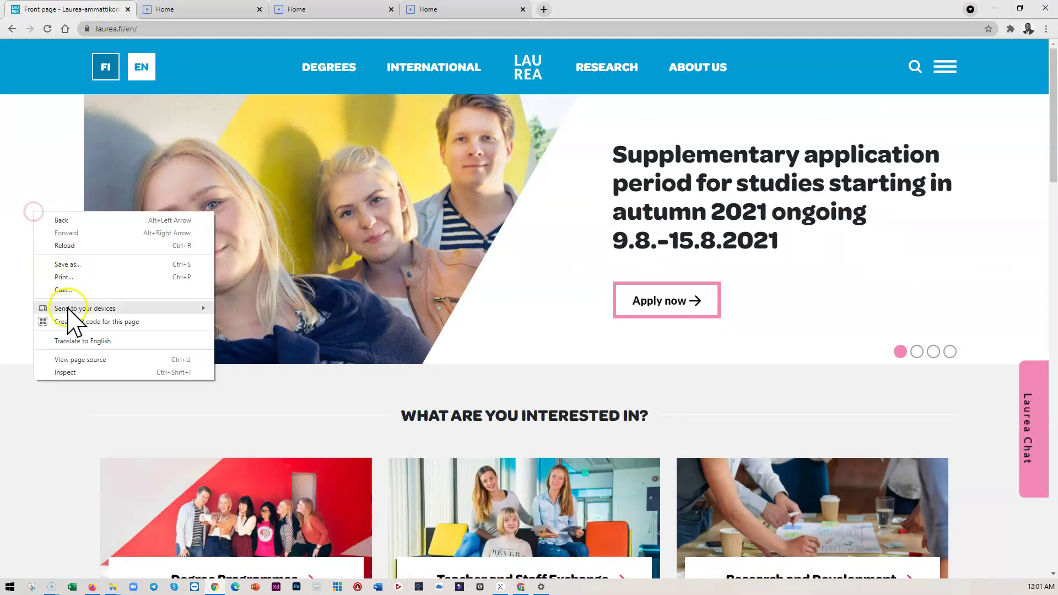
click(60, 374)
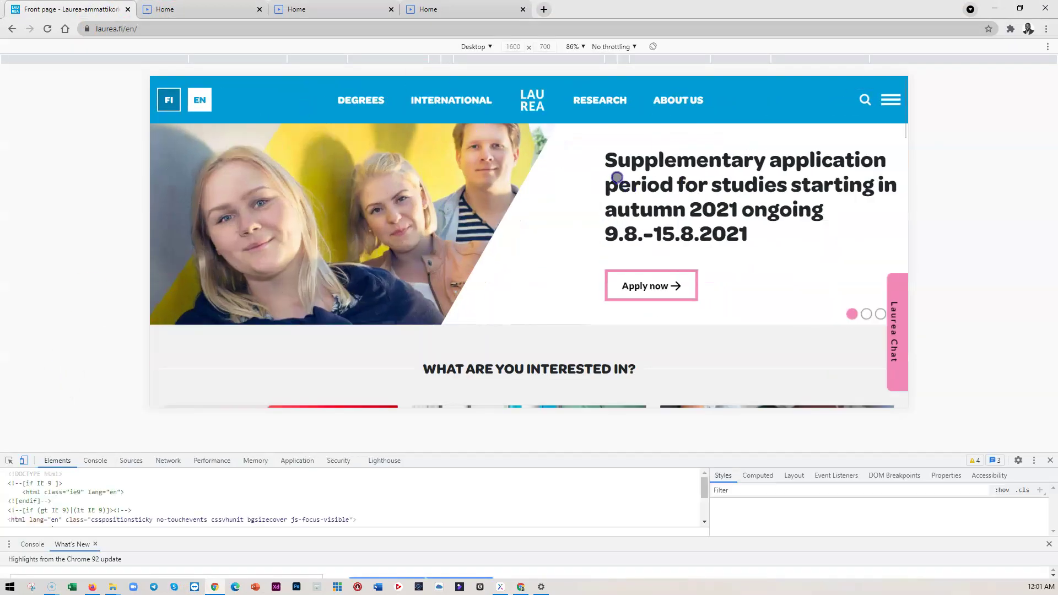
click(490, 59)
click(477, 46)
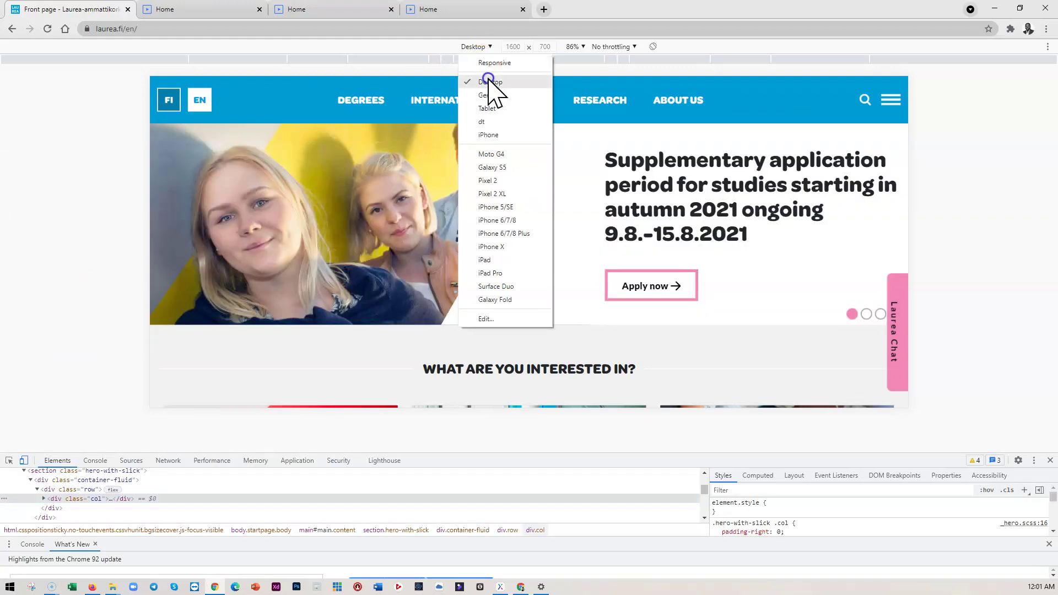
click(10, 460)
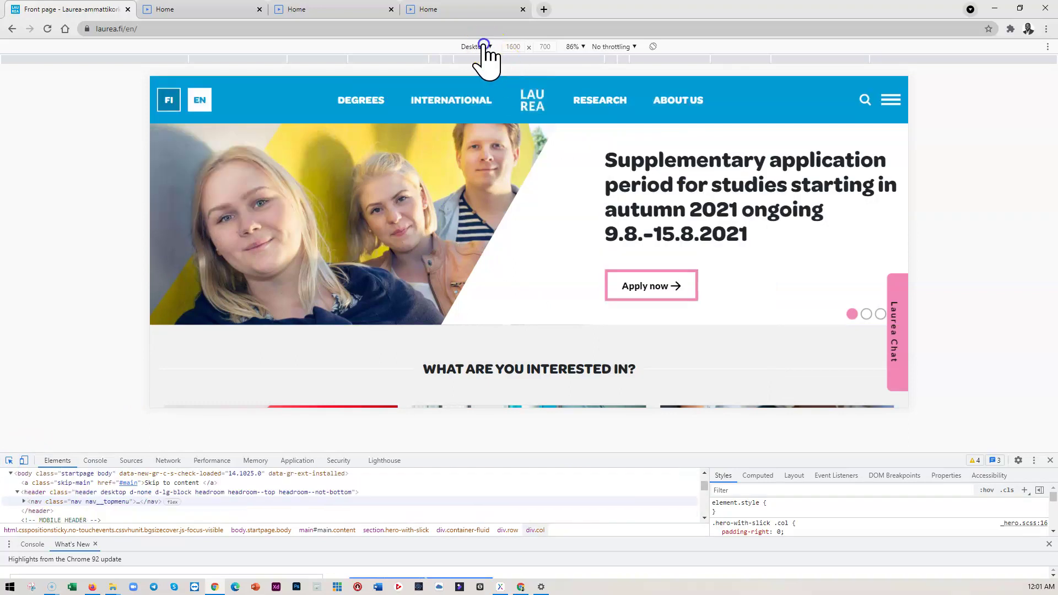
- Emulate the Tablet device at 100% zoom and inspect the hero slider's image, dots and heading
click(477, 46)
click(491, 108)
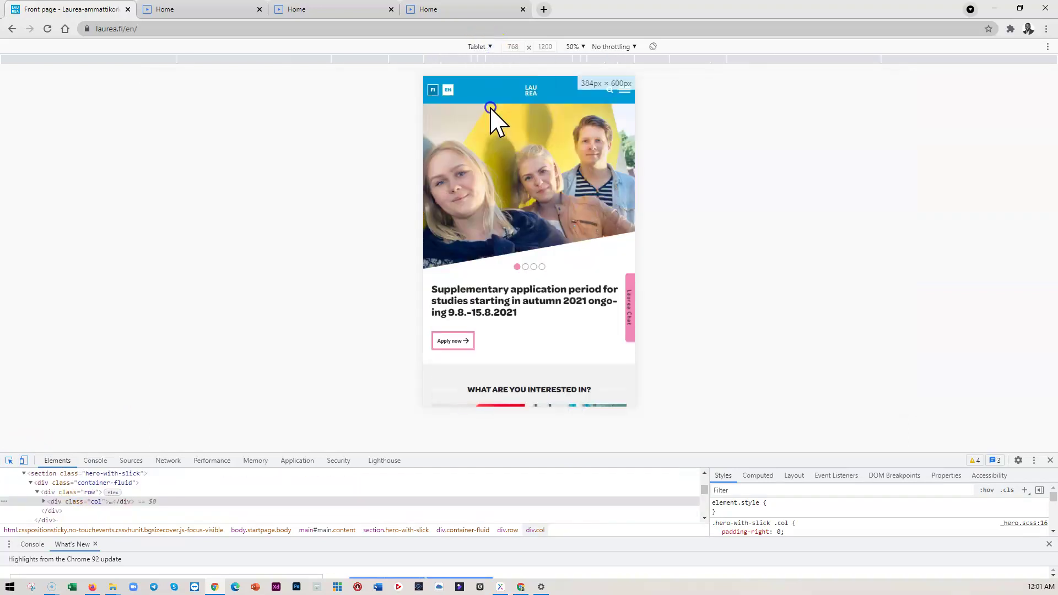
click(574, 47)
click(590, 92)
scroll(543, 240, down, 6)
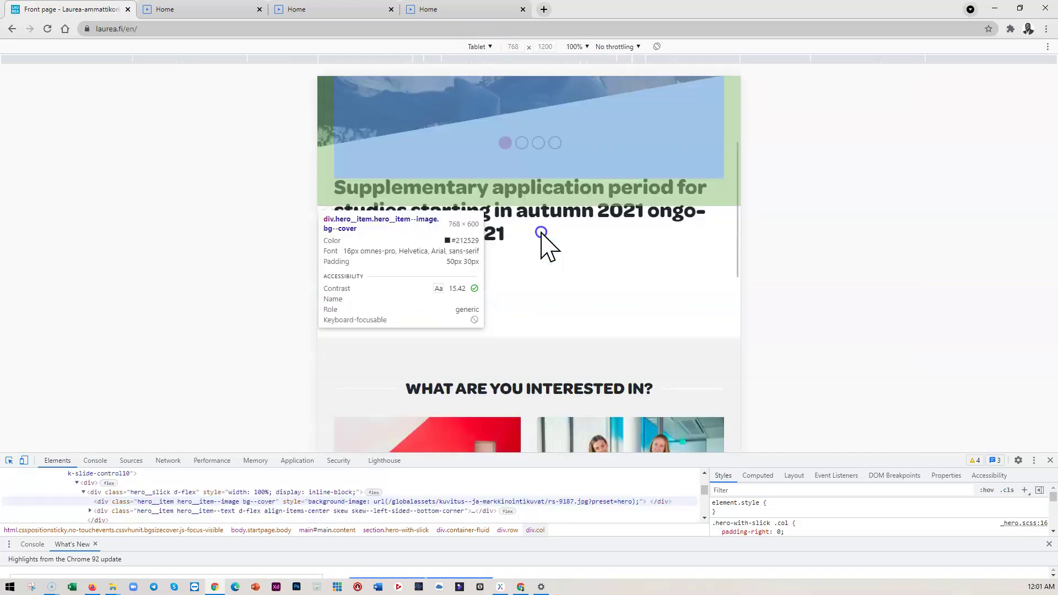
click(529, 164)
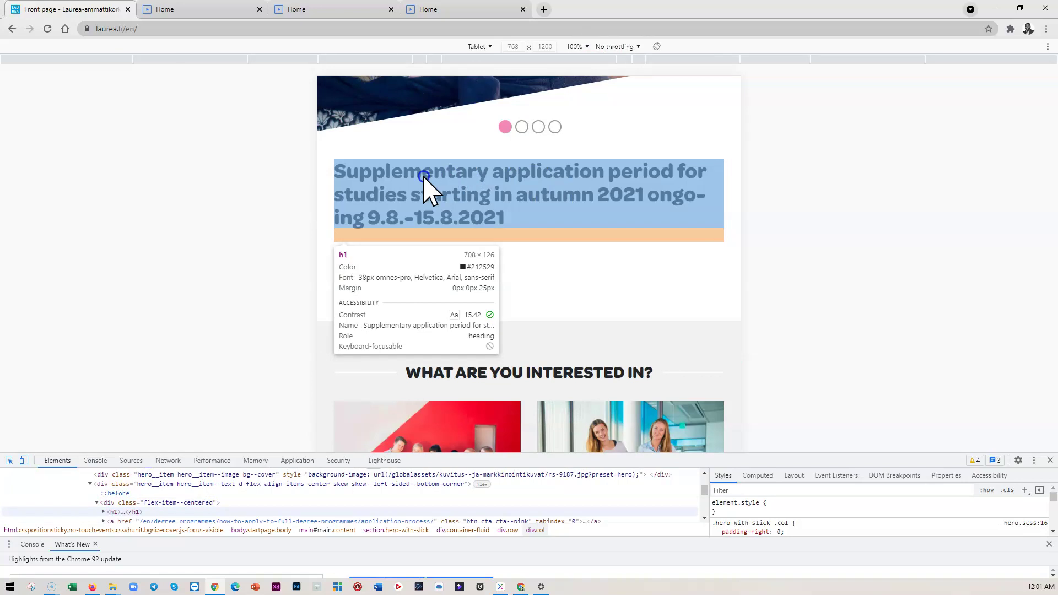
- Emulate the iPhone device at 100% zoom and inspect the hero slider's heading text properties
click(489, 47)
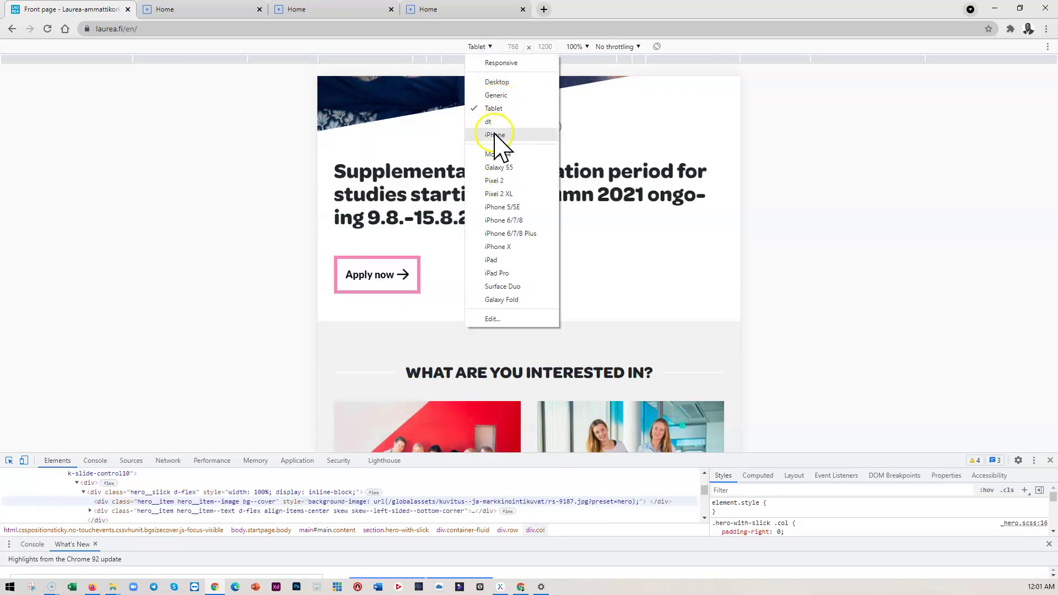
click(495, 135)
click(578, 47)
click(590, 90)
scroll(557, 267, down, 4)
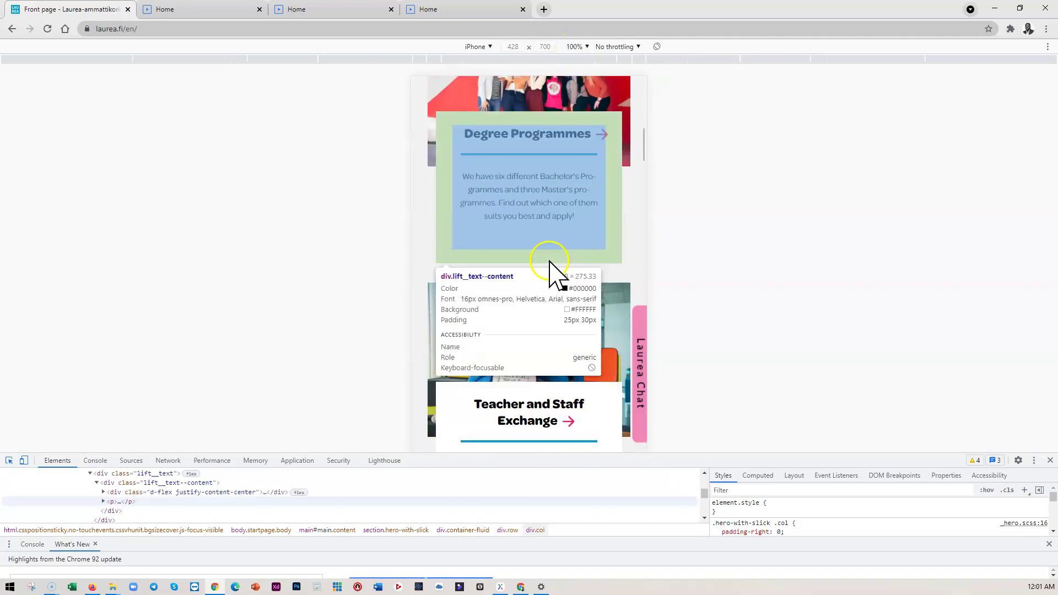
scroll(530, 207, up, 5)
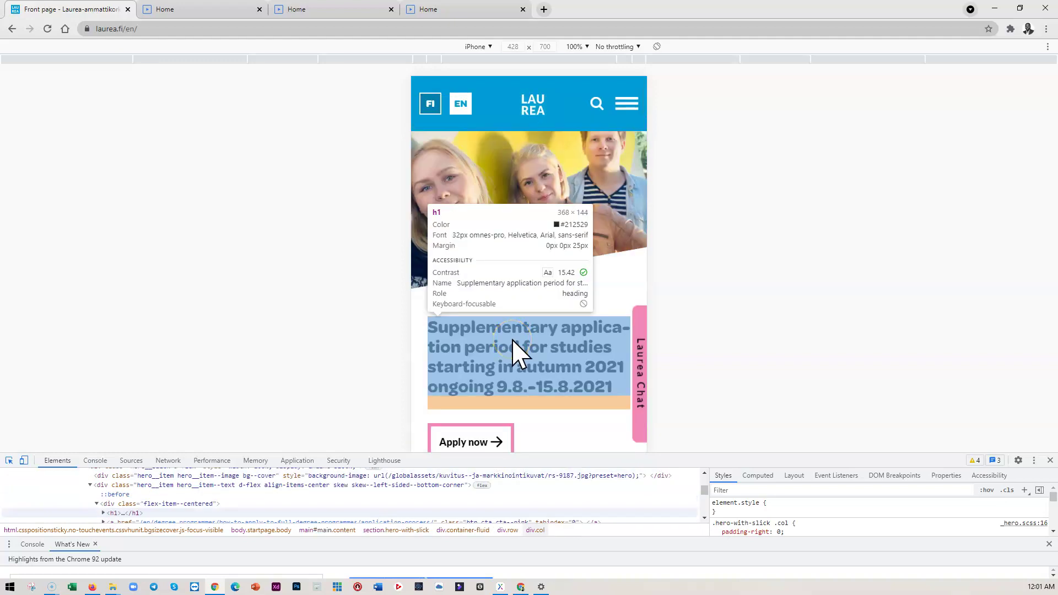
- Return to Axure and move Slider 3's button together with its arrow to about X 711, Y 309
click(998, 10)
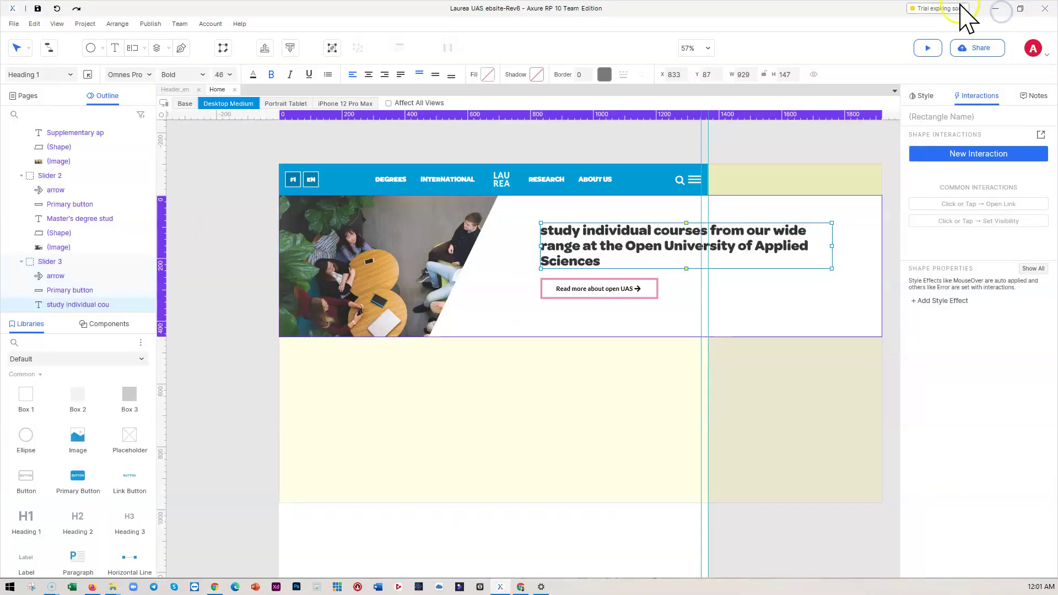
click(638, 288)
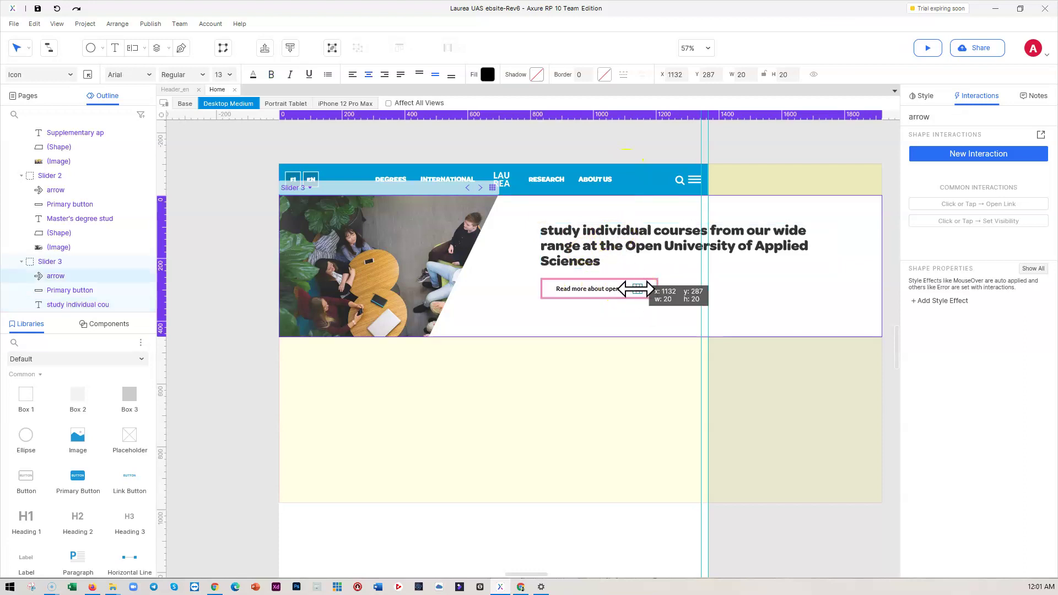
shift+click(593, 291)
drag(593, 291, 551, 305)
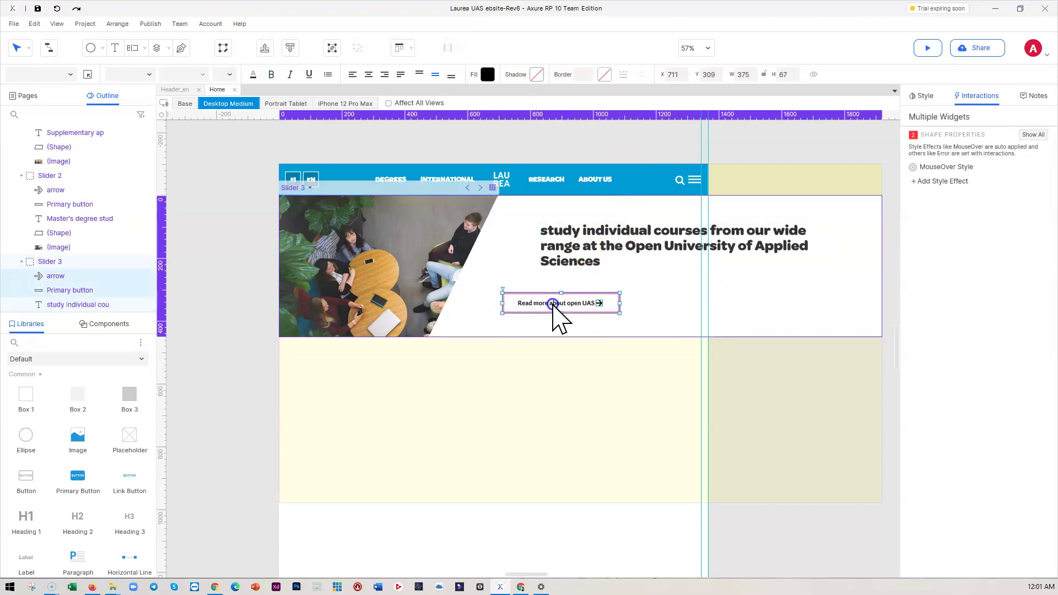
- Align Slider 3's heading above its button, narrowed to fit the Desktop Medium width, and narrow the white background shape to 889
click(570, 243)
drag(570, 244, 530, 255)
drag(793, 257, 701, 250)
drag(607, 269, 607, 256)
click(868, 242)
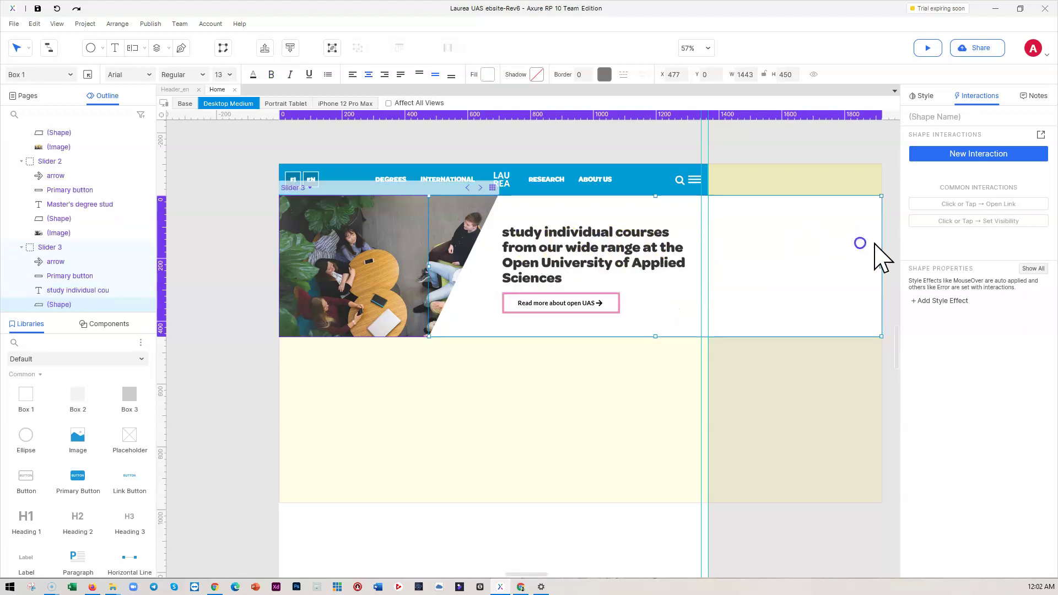
drag(881, 266, 711, 260)
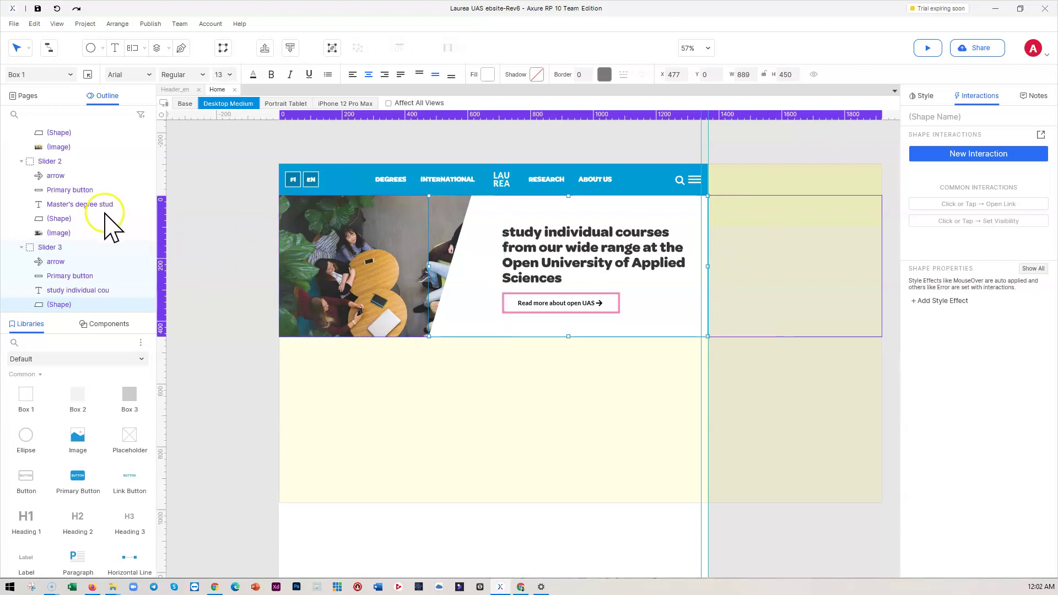
- Display Slider 4 and move its "Read more here" button together with the arrow closer to the photo and slightly lower
scroll(41, 267, down, 2)
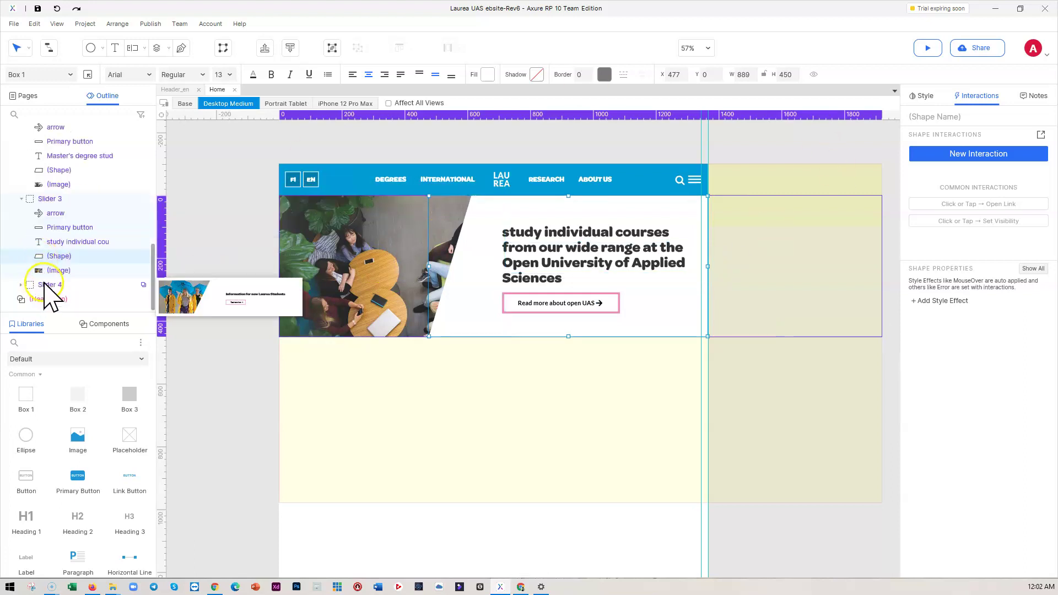
click(45, 285)
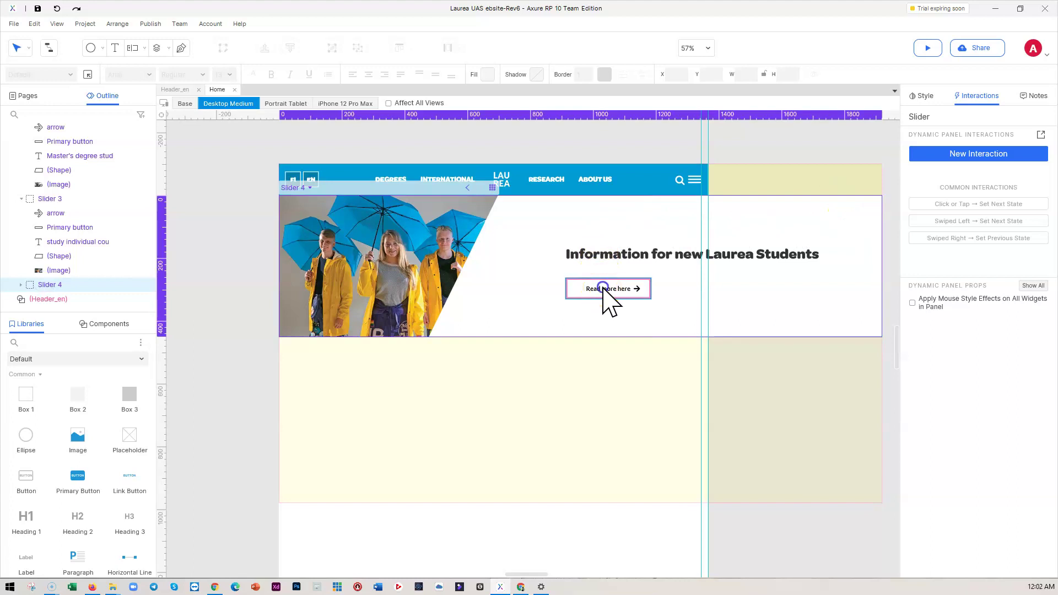
click(601, 286)
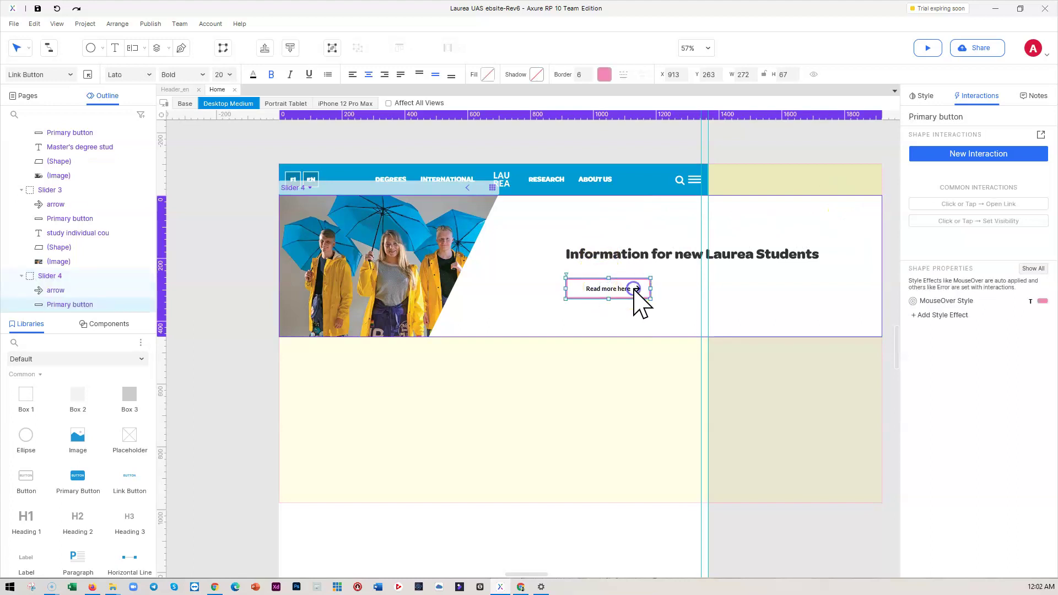
shift+click(635, 289)
drag(617, 288, 552, 304)
- Align Slider 4's heading above its button at about X 703, Y 176 and narrow it to about 623 wide
drag(620, 260, 555, 264)
drag(796, 262, 701, 263)
click(531, 268)
drag(528, 269, 527, 270)
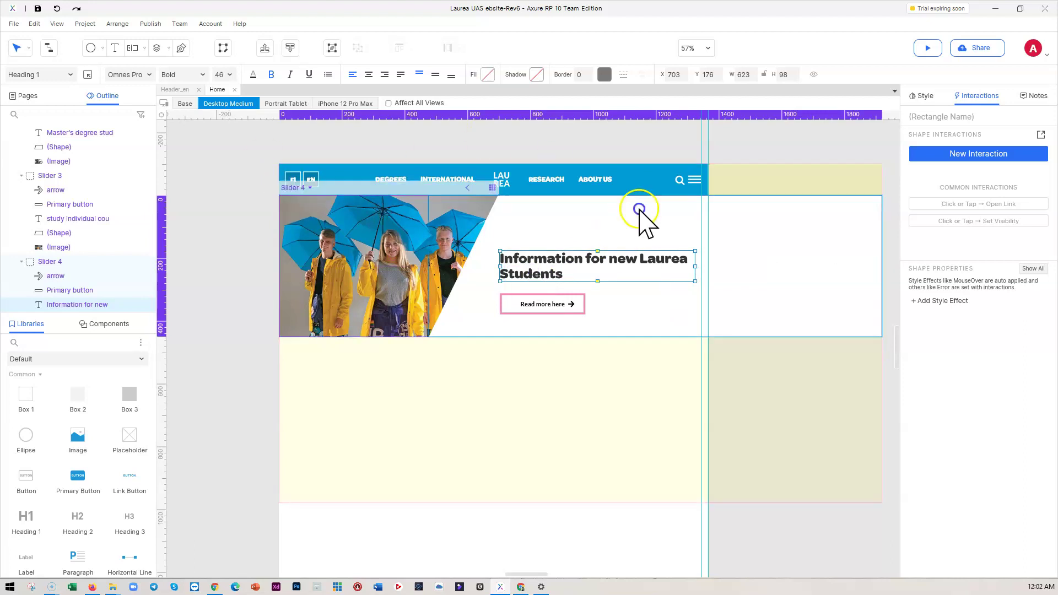
- Narrow Slider 4's white background shape to 889 in Desktop Medium, and remove that shape from the Portrait Tablet view
click(791, 193)
drag(873, 264, 707, 257)
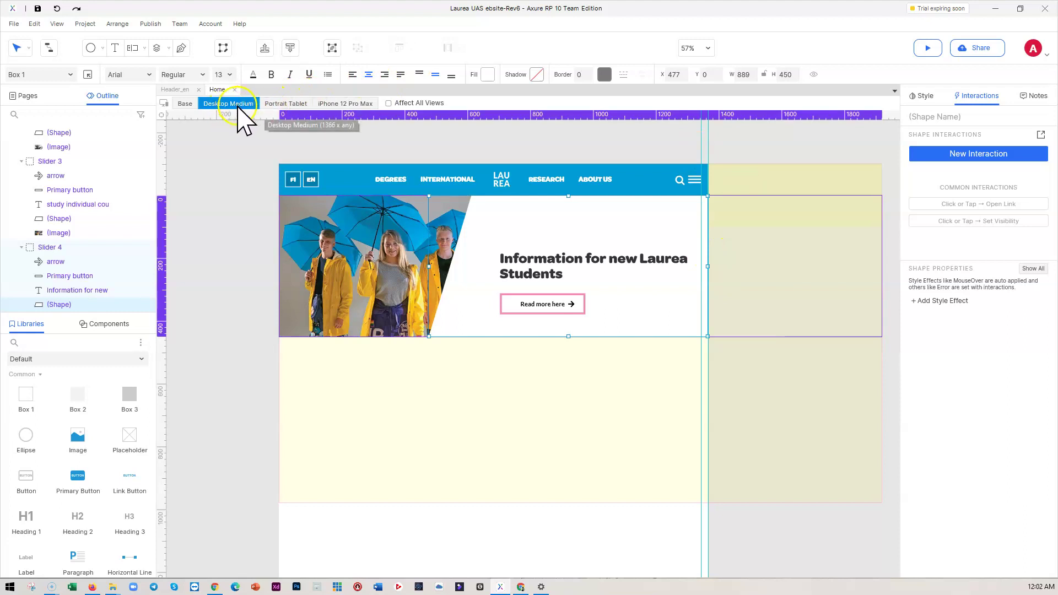
click(281, 104)
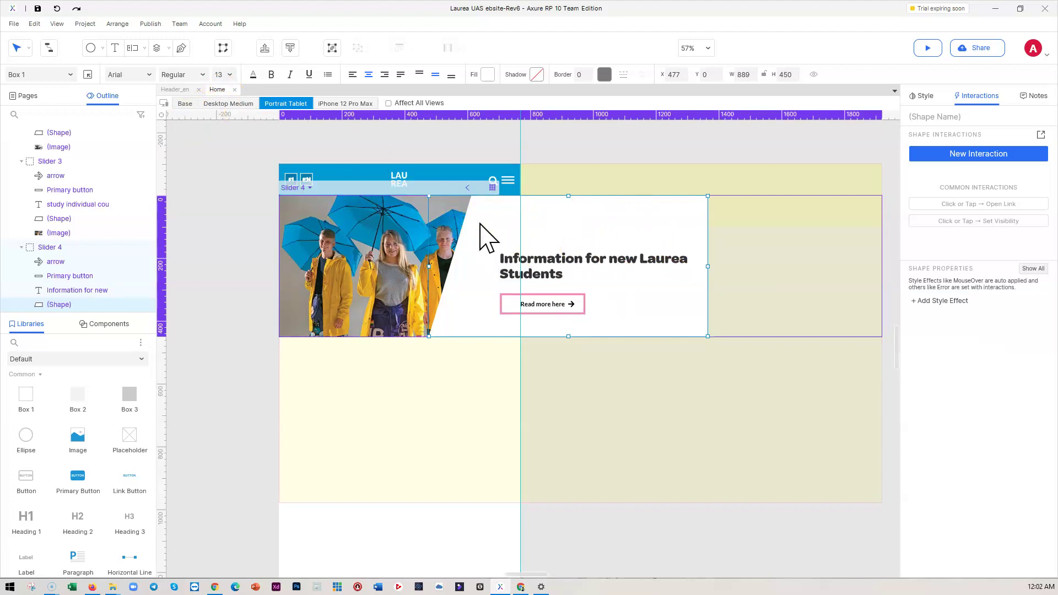
key(Delete)
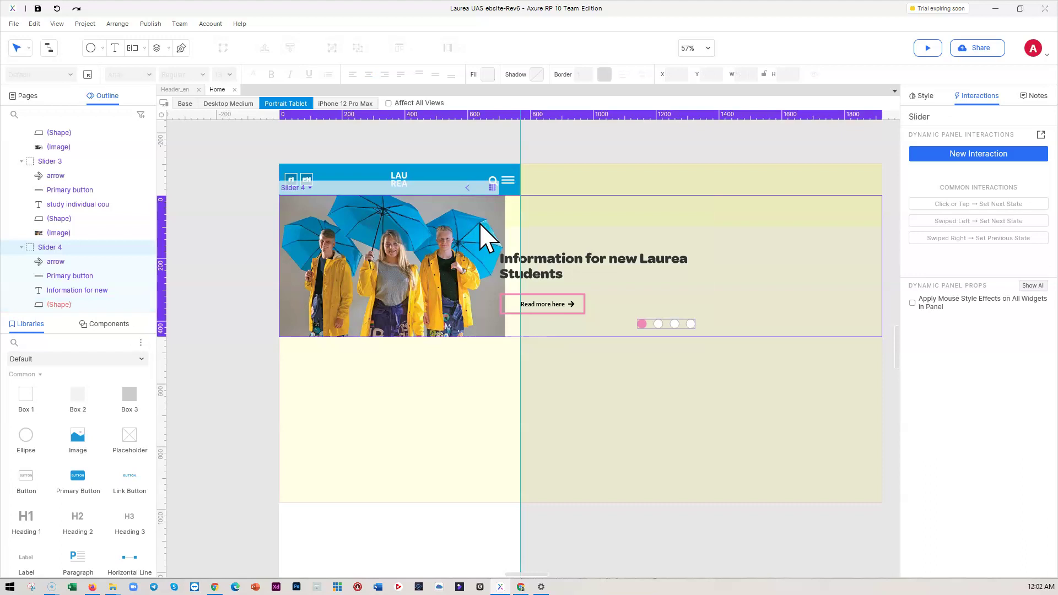
click(661, 322)
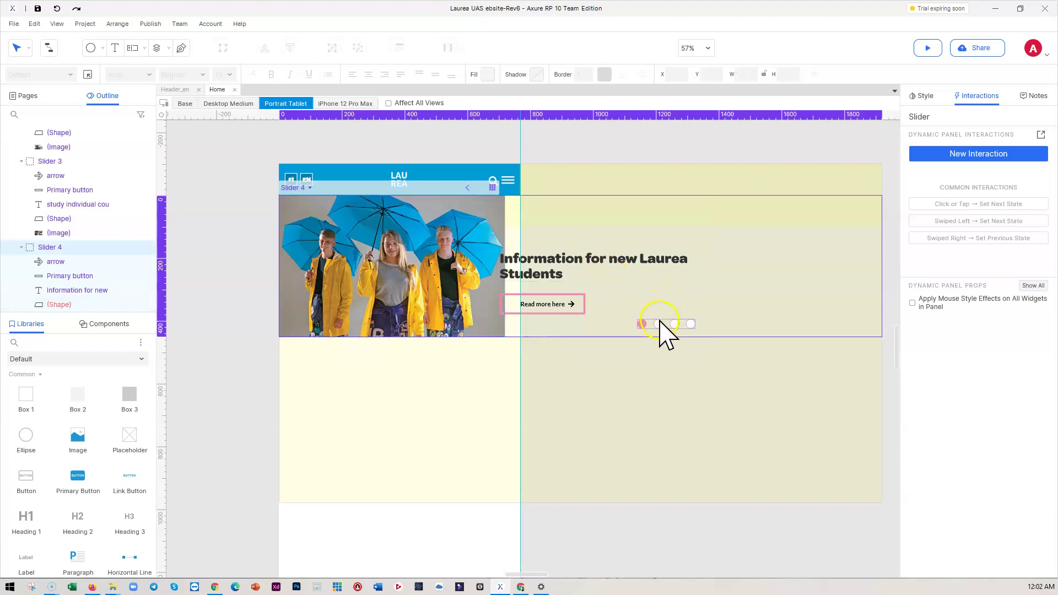
- Add a Box 1 rectangle to Slider 4 at X 0, Y 409, sized 768 wide by 383 high
drag(40, 391, 281, 328)
drag(373, 355, 520, 355)
drag(400, 377, 405, 444)
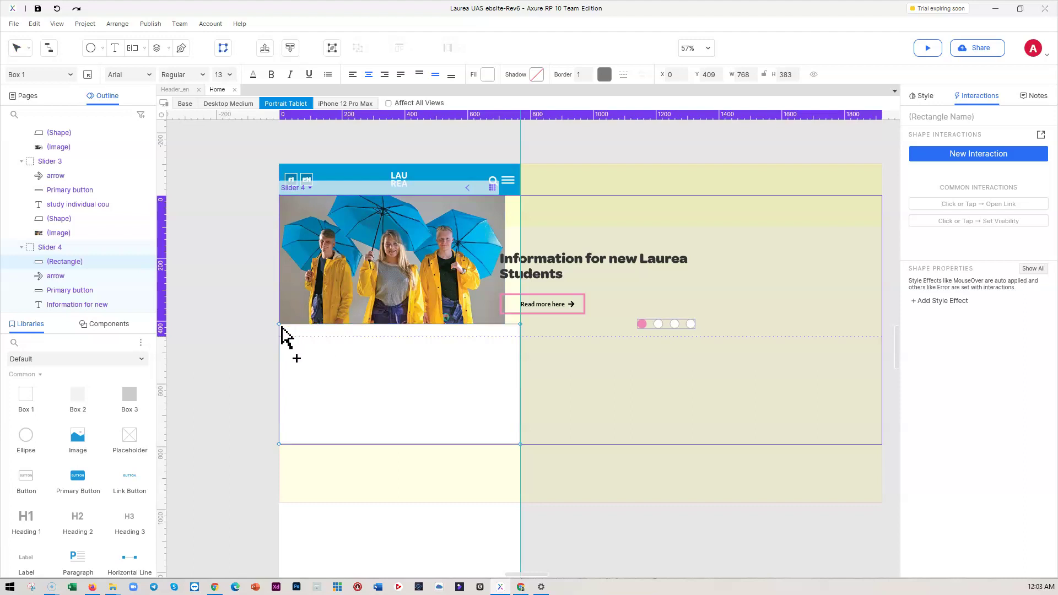
- Give Slider 4's new box a slanted upper edge and no border, and move it up over the photo to Y 256
drag(279, 325, 281, 360)
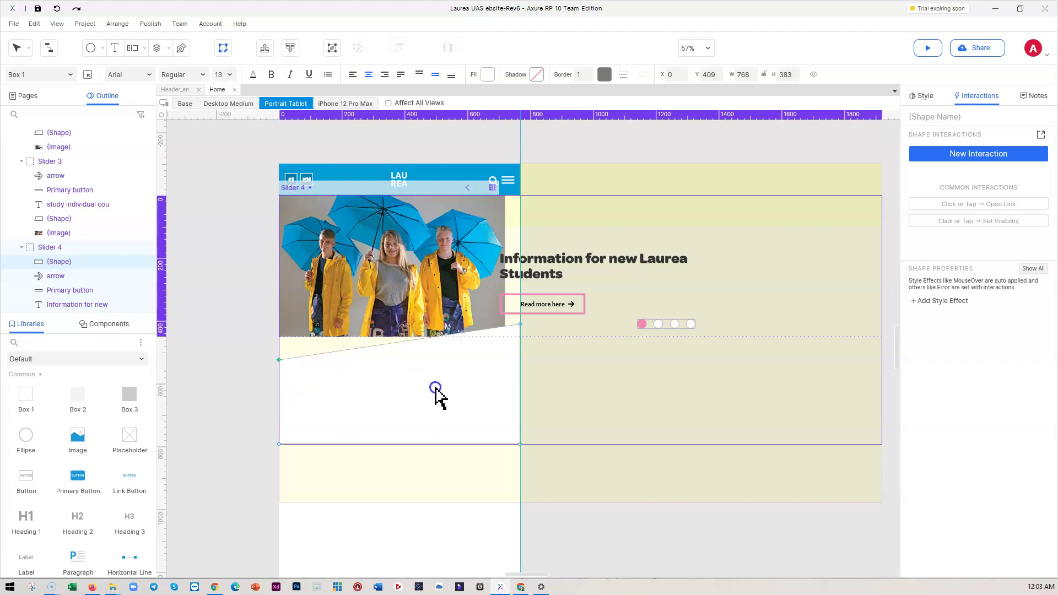
click(589, 79)
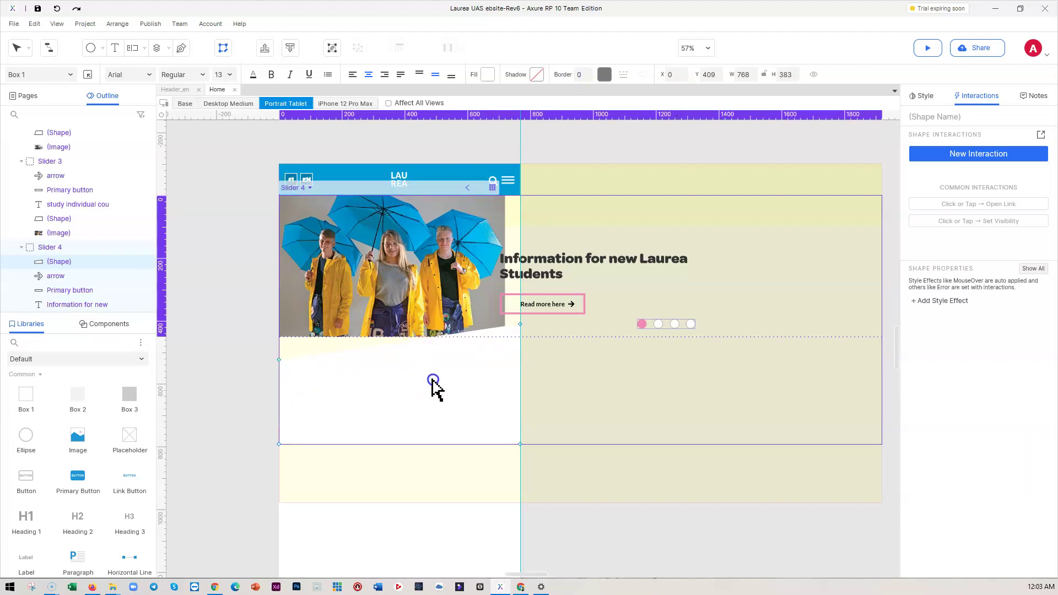
click(369, 371)
drag(403, 378, 404, 330)
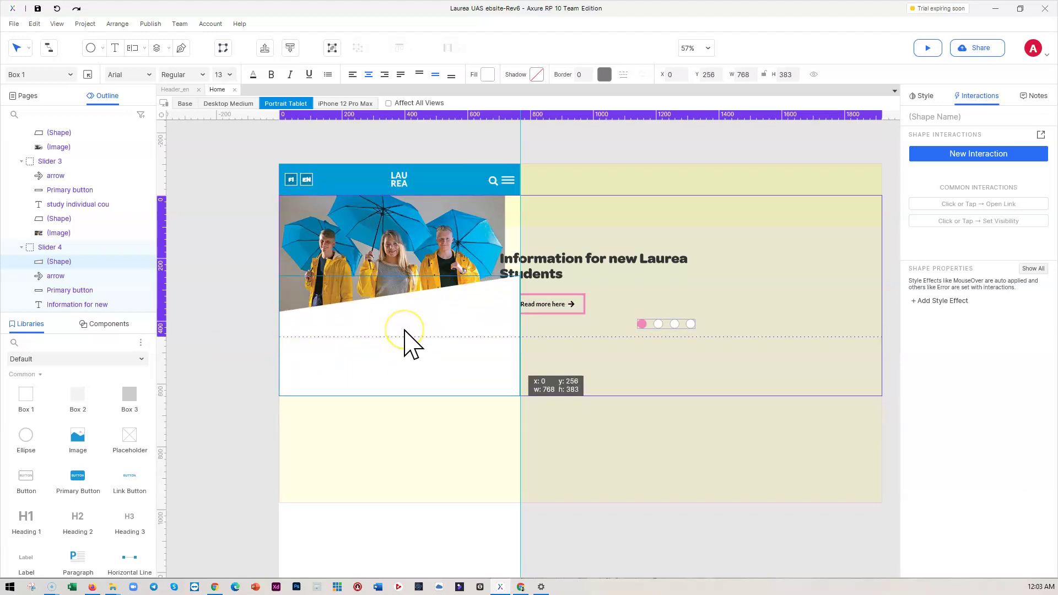
- Move Slider 4's heading, arrow and button together onto the white shape at X 97, Y 394, and bring them to the front
click(563, 262)
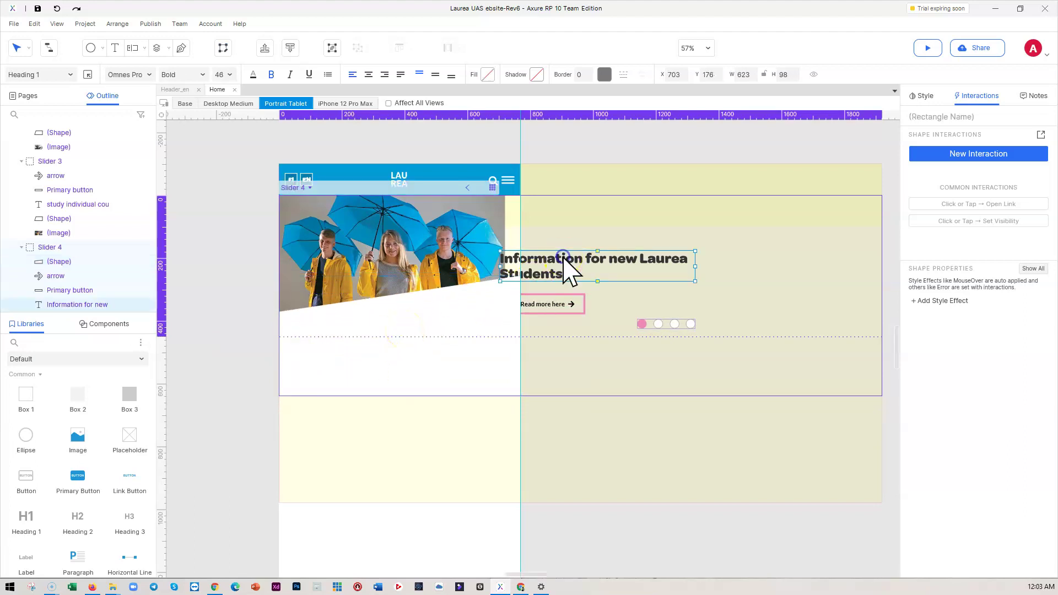
shift+click(574, 305)
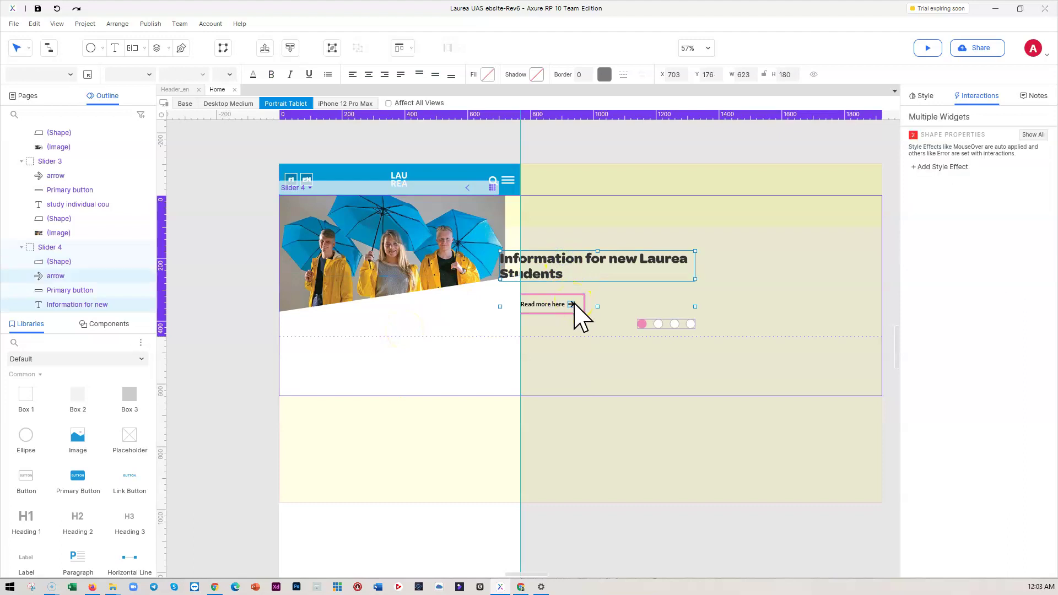
shift+click(546, 305)
drag(546, 263, 357, 330)
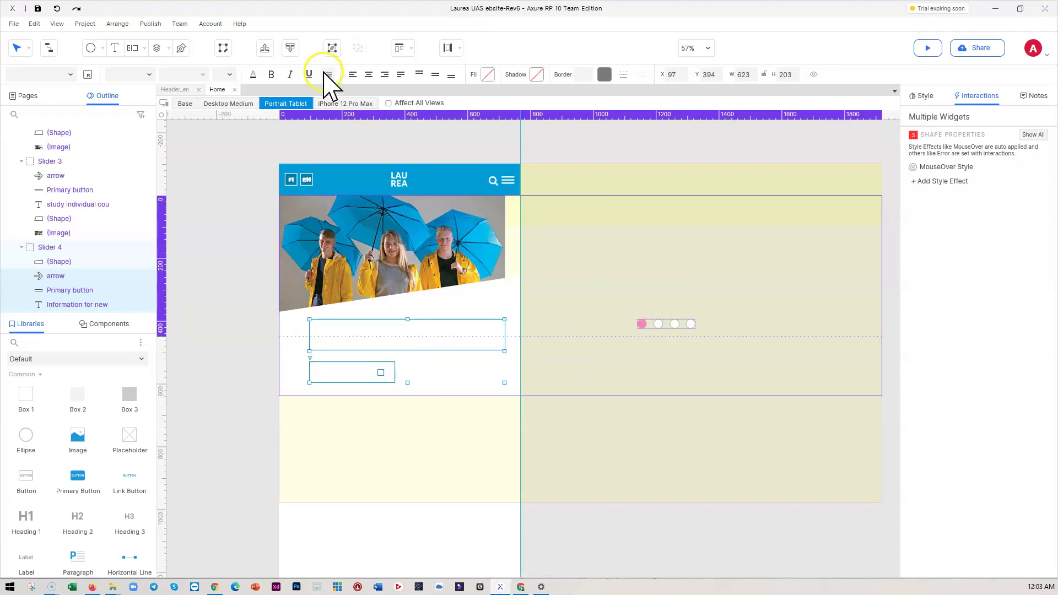
click(265, 48)
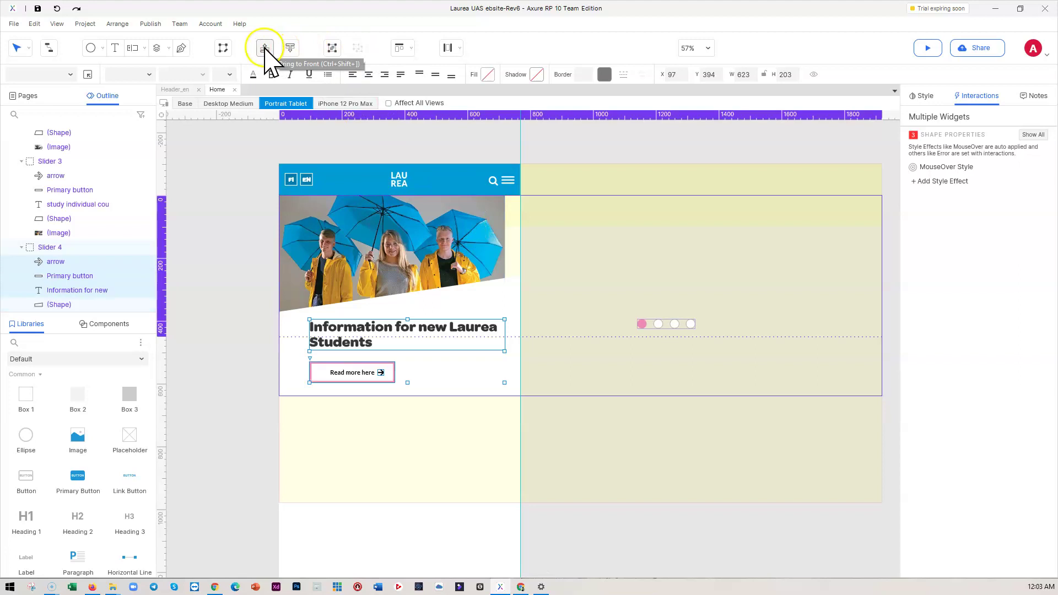
click(661, 325)
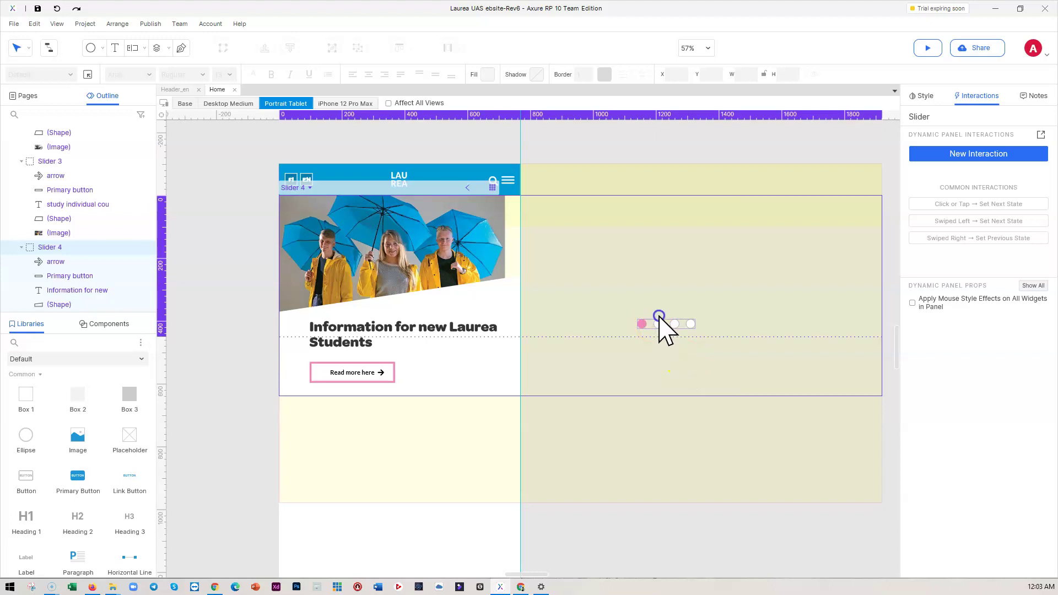
click(673, 345)
double_click(689, 368)
click(245, 114)
click(284, 104)
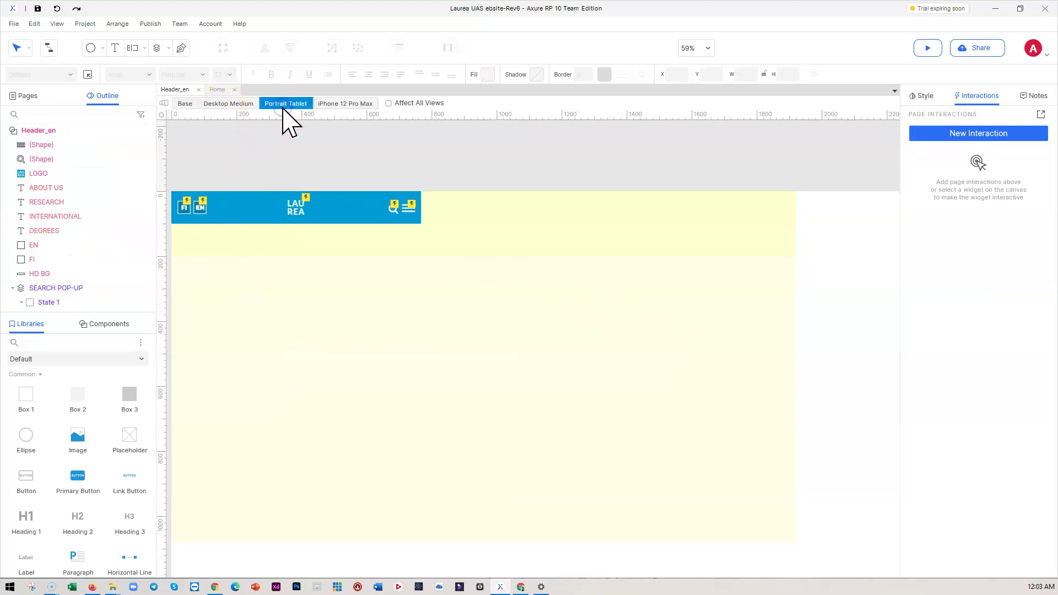
click(28, 98)
click(42, 144)
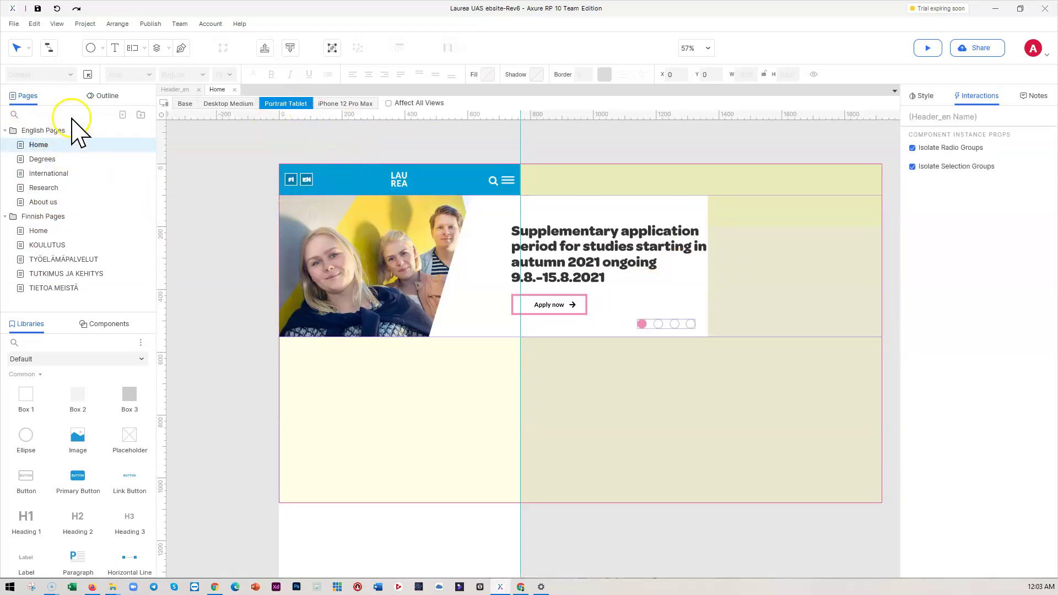
- Examine the Slider Control's four dot states in the Home page outline alongside the Portrait Tablet layout
click(104, 96)
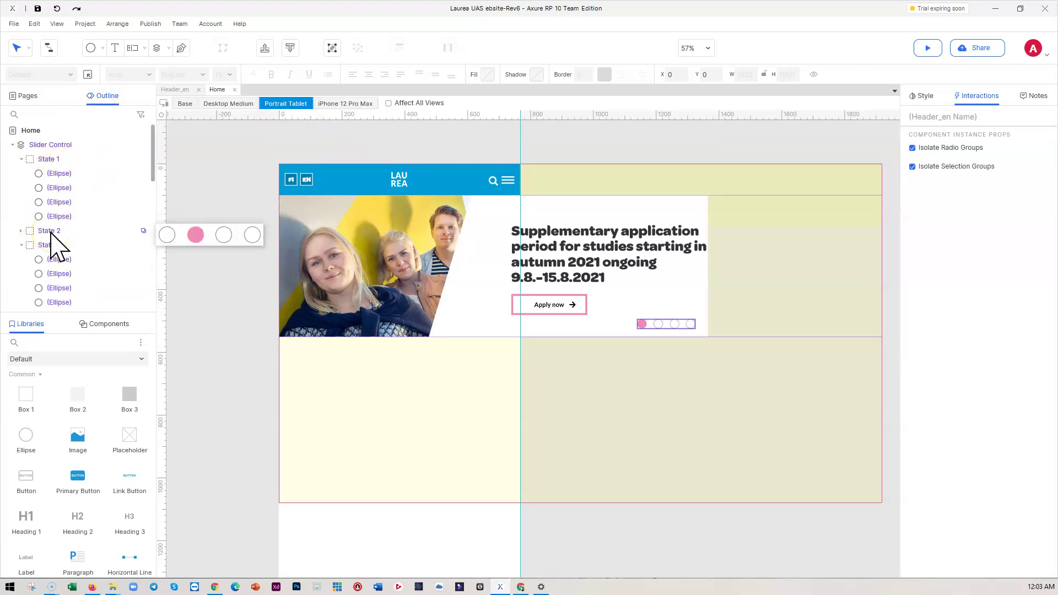
click(49, 159)
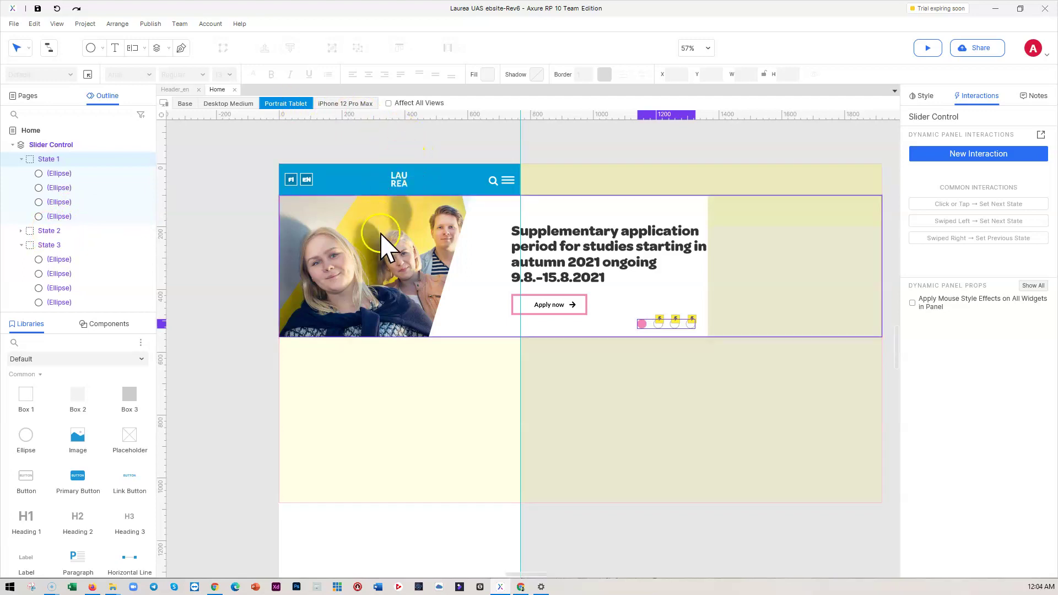
scroll(381, 236, up, 5)
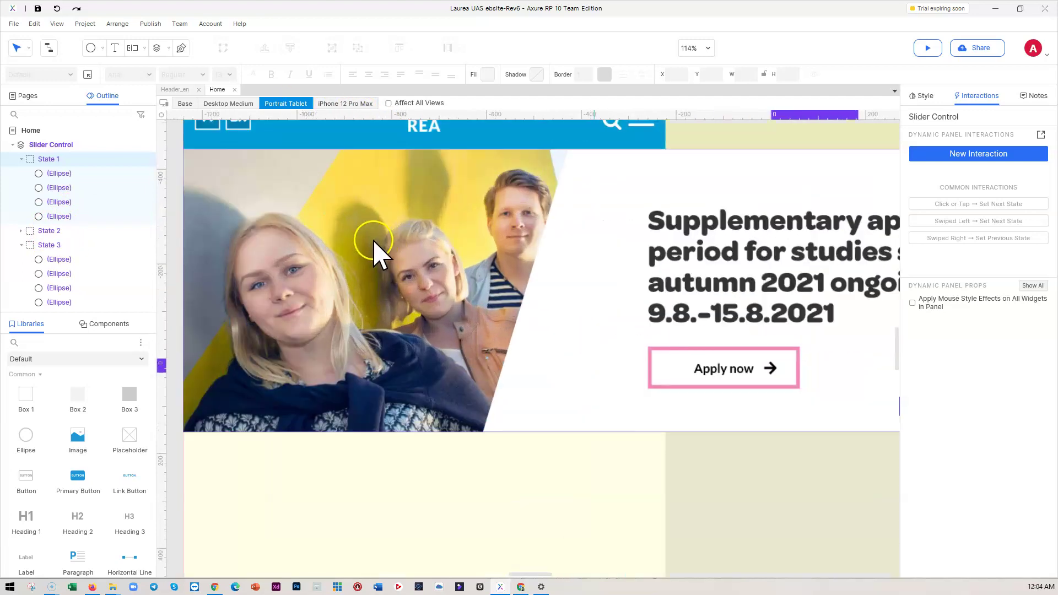
scroll(370, 246, up, 2)
scroll(371, 247, down, 1)
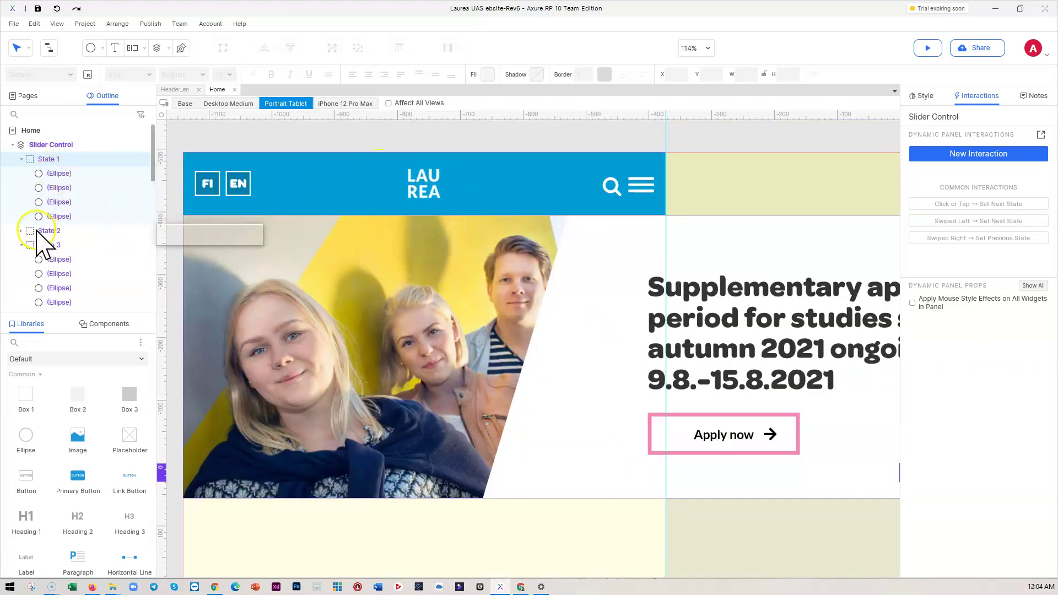
scroll(581, 301, down, 2)
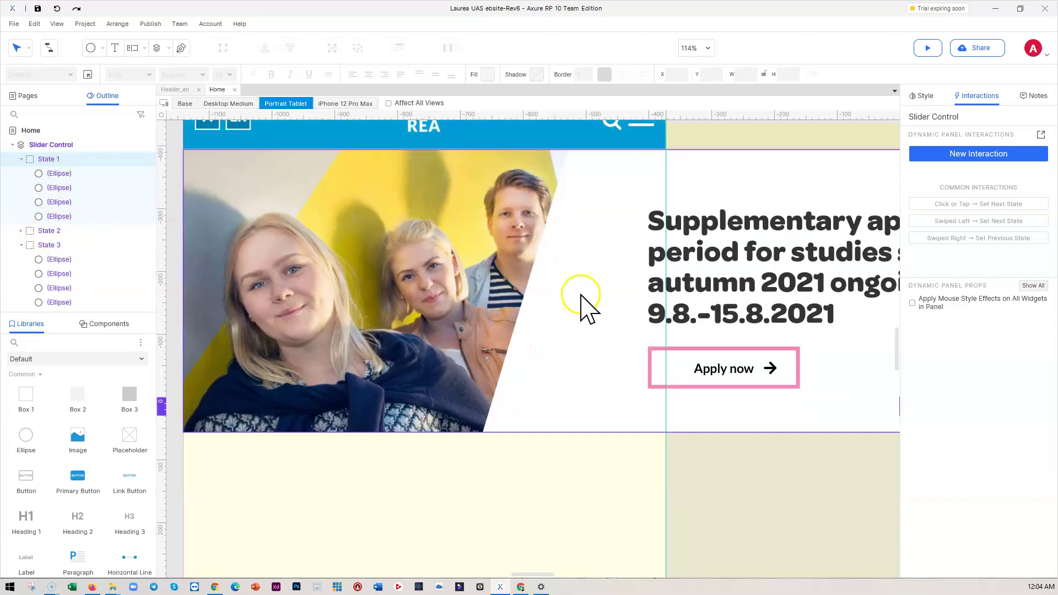
click(56, 231)
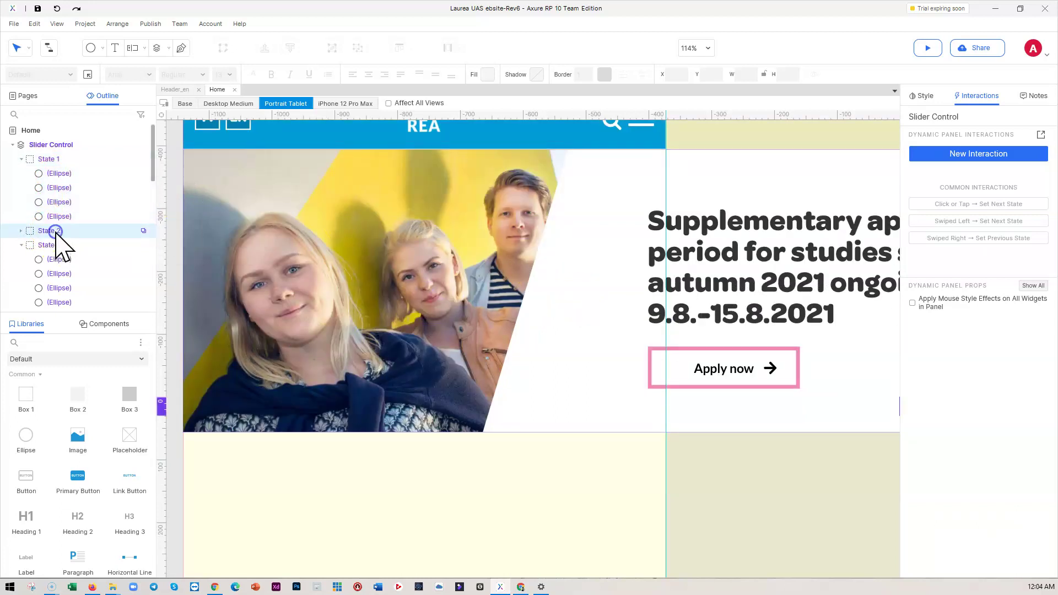
click(55, 245)
scroll(57, 253, down, 3)
click(63, 184)
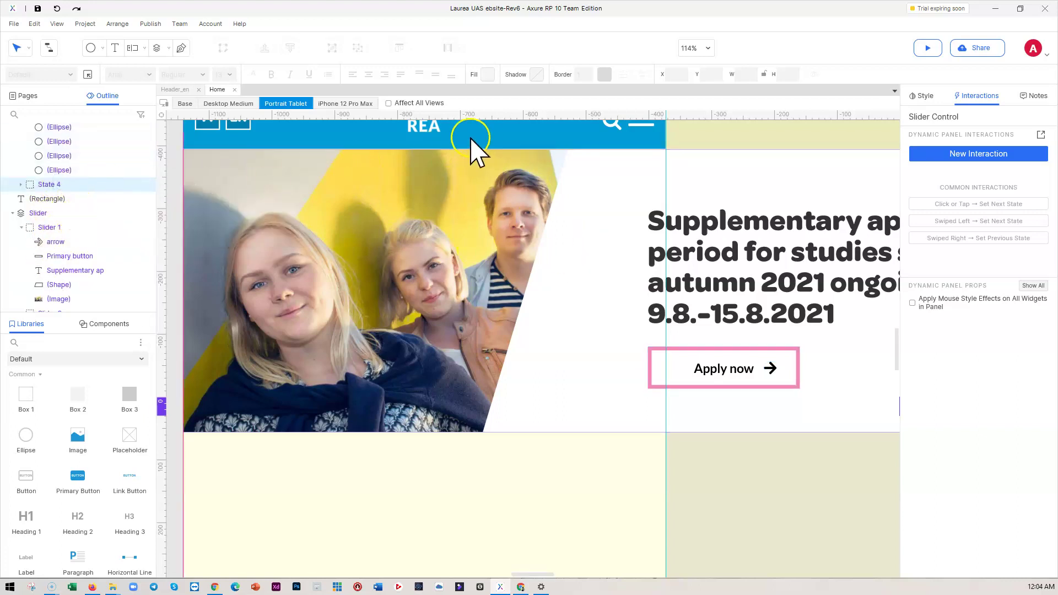
- Compare how Slider 1 sits in the iPhone 12 Pro Max, Desktop Medium and Portrait Tablet views
click(351, 104)
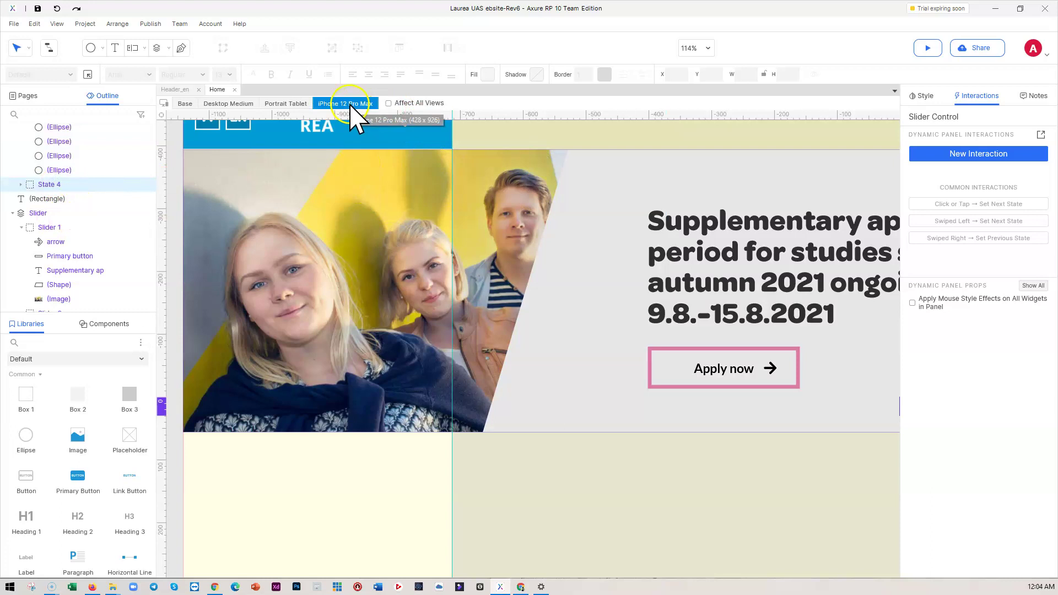
click(242, 104)
scroll(444, 259, up, 3)
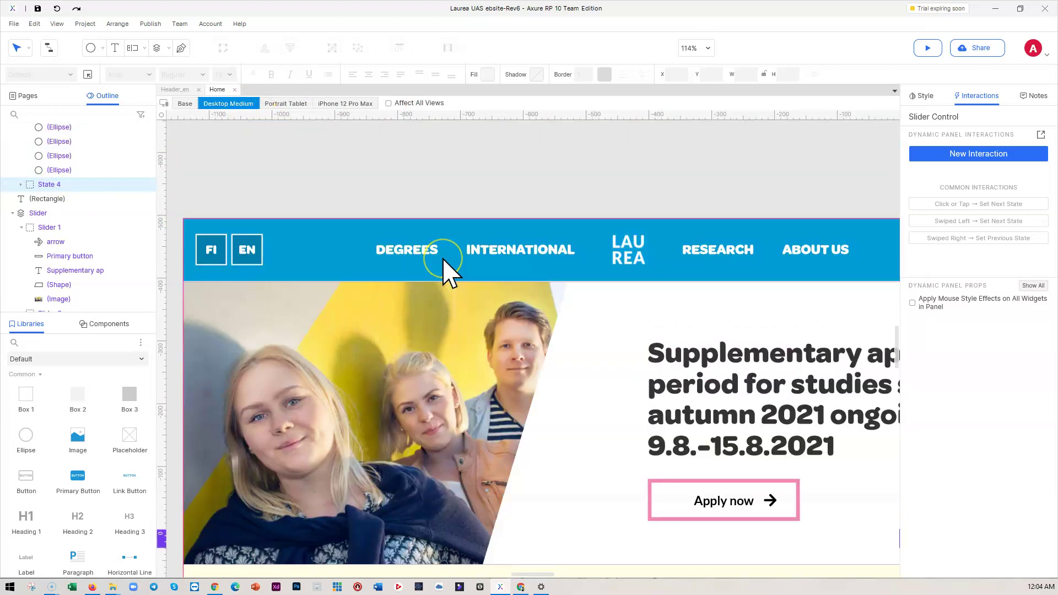
click(291, 104)
scroll(413, 217, down, 3)
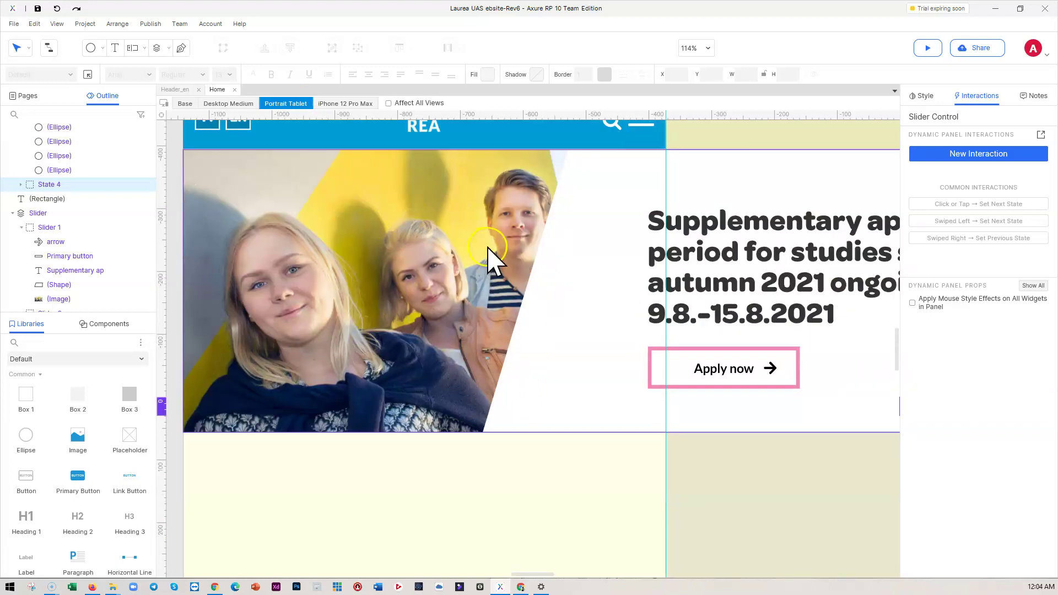
- Remove Slider 1's white background shape from the Portrait Tablet view
double_click(578, 259)
click(573, 267)
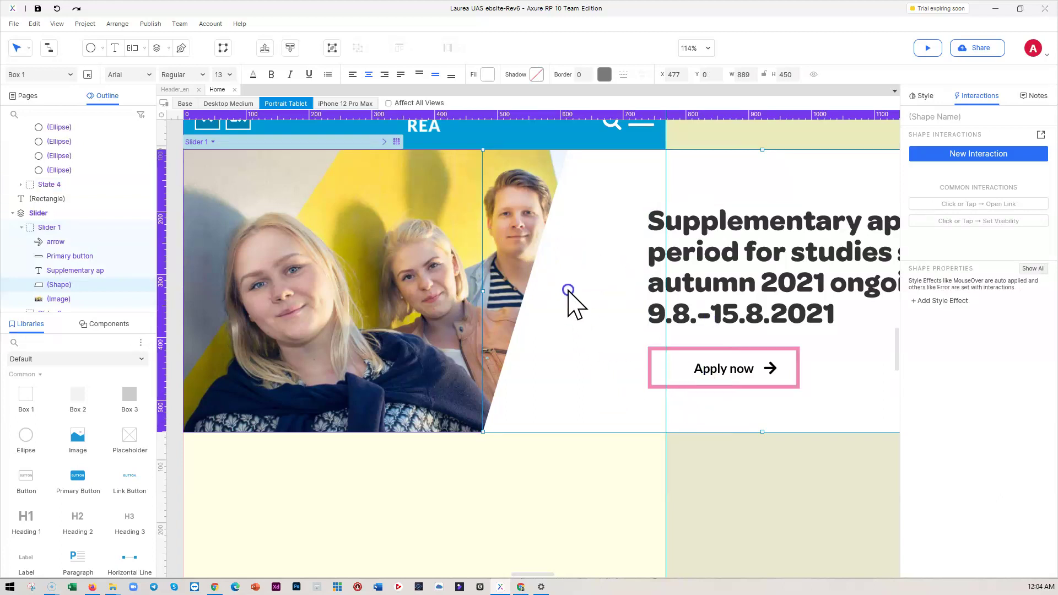
key(Delete)
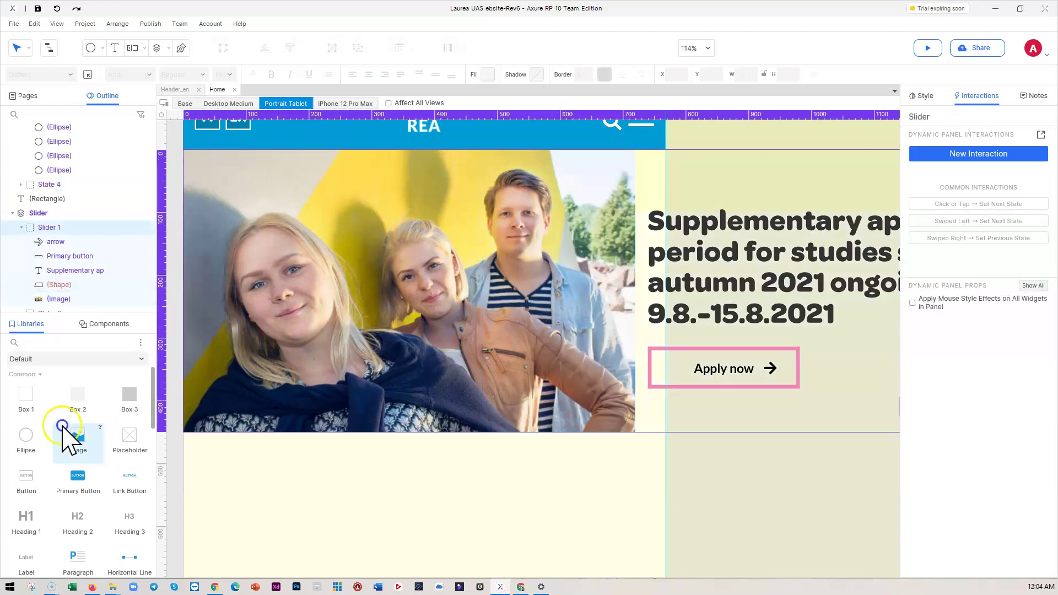
- Add a 300 by 170 Box 1 rectangle to Slider 1 over the photo's lower edge at X 0, Y 409
drag(48, 400, 185, 414)
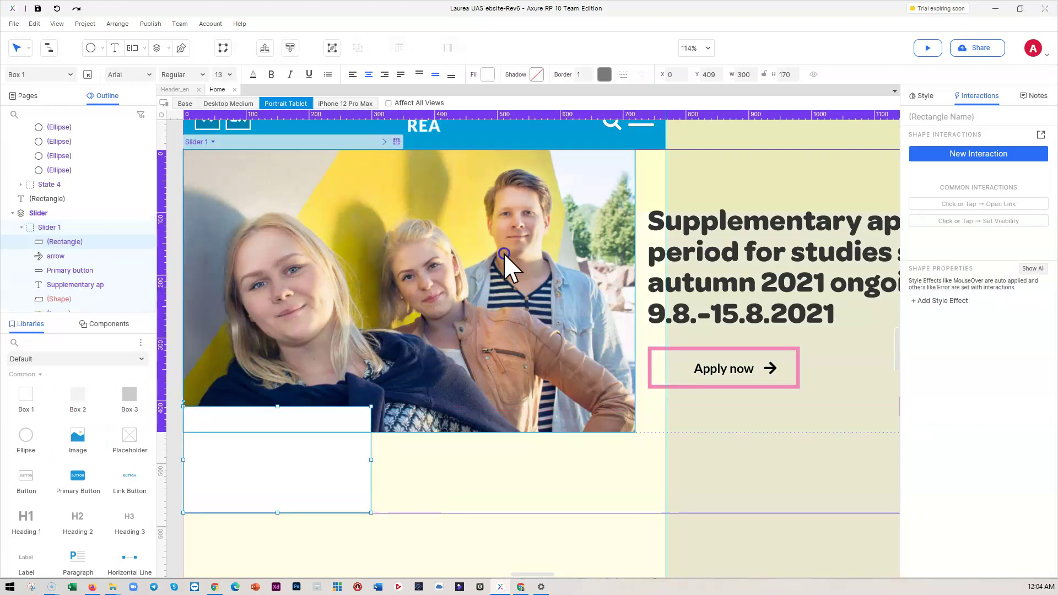
click(390, 537)
click(388, 418)
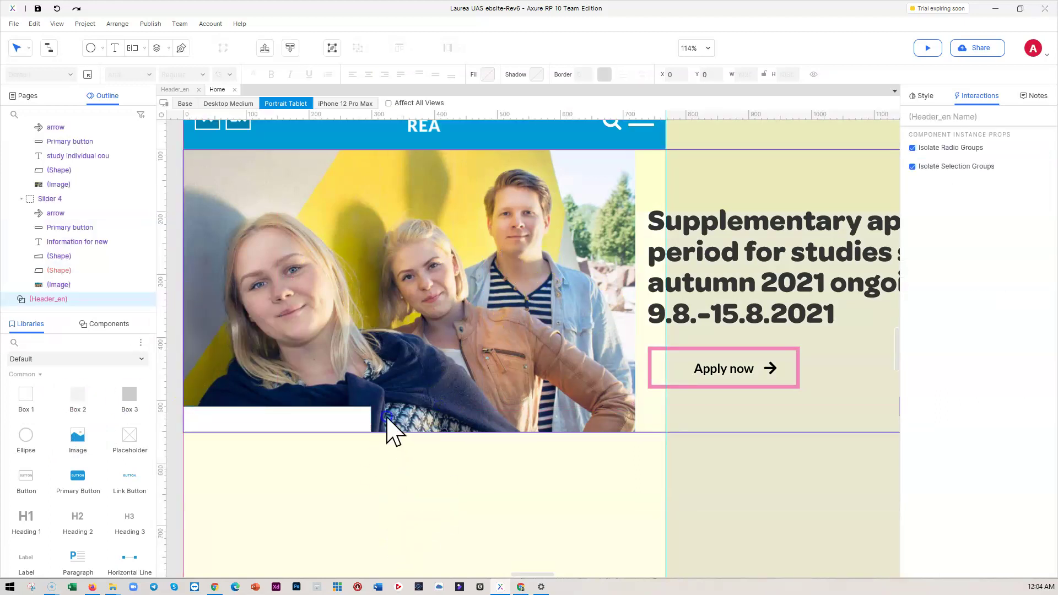
- Narrow the Slider dynamic panel to 768 wide to fit the Portrait Tablet view
double_click(373, 363)
drag(515, 573, 533, 572)
click(714, 370)
drag(822, 291, 194, 282)
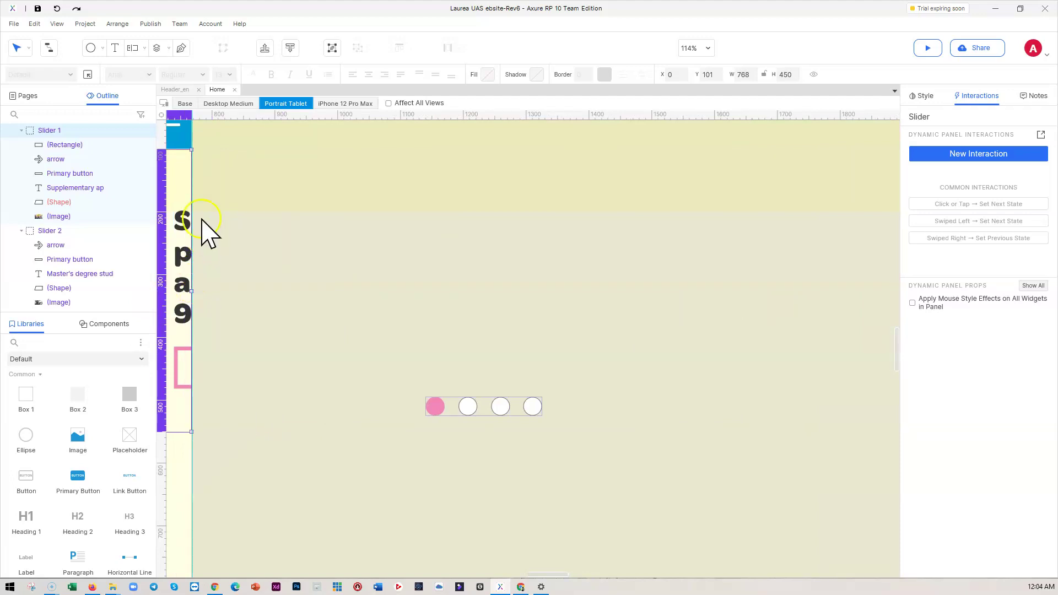
- Narrow the Slider dynamic panel to 1366 wide in the Desktop Medium view
click(227, 104)
mouse_move(533, 578)
mouse_down()
mouse_move(543, 579)
mouse_move(527, 578)
mouse_move(538, 578)
mouse_move(538, 565)
mouse_up()
drag(745, 291, 399, 276)
scroll(369, 275, up, 3)
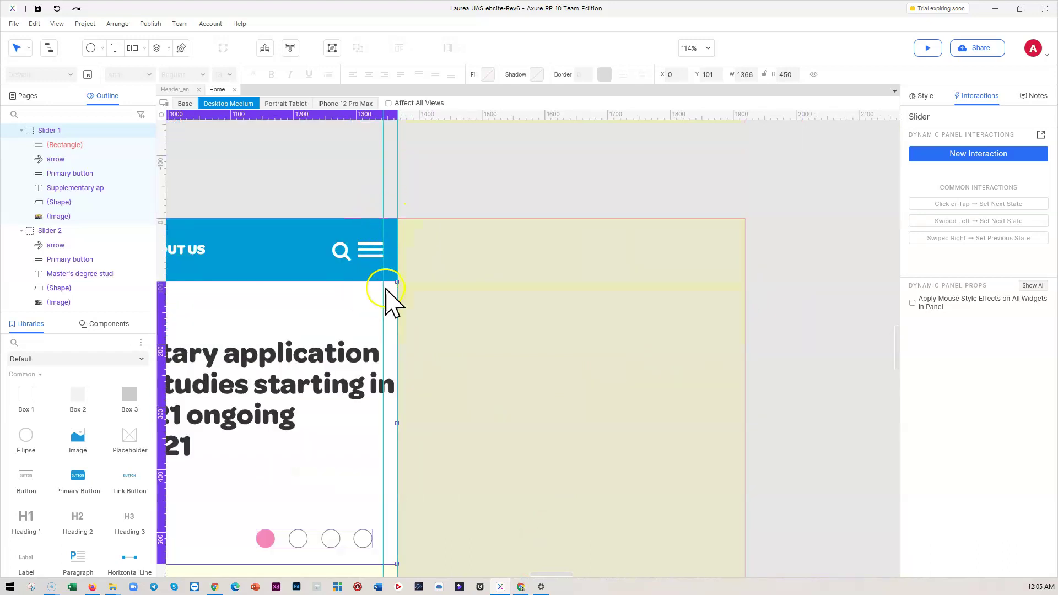
- In the Portrait Tablet view, move the Slider Control dots onto the photo's lower edge at X 297, Y 521
click(285, 105)
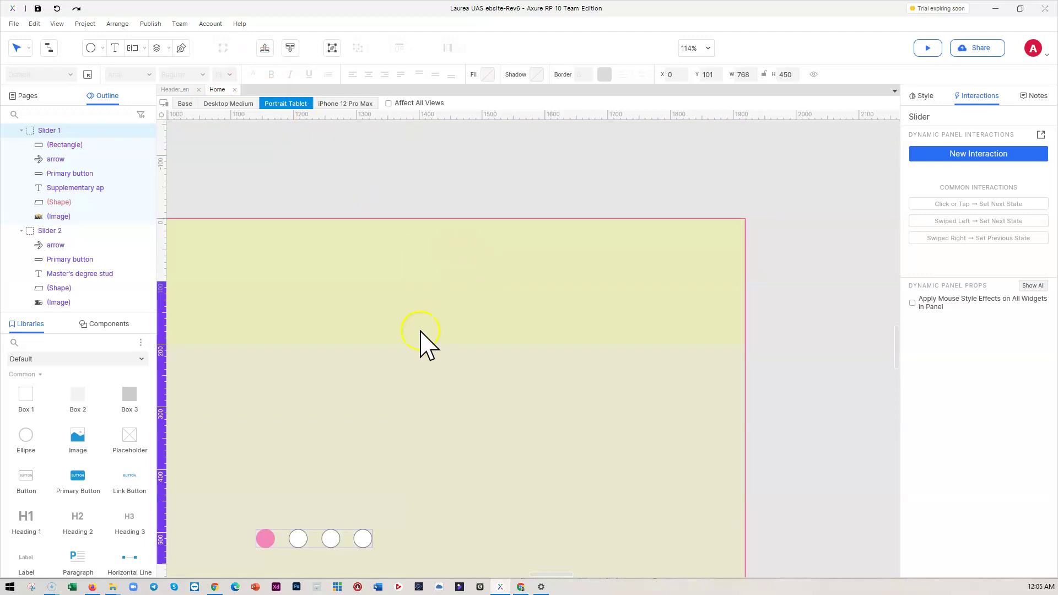
scroll(411, 375, down, 3)
drag(550, 574, 534, 575)
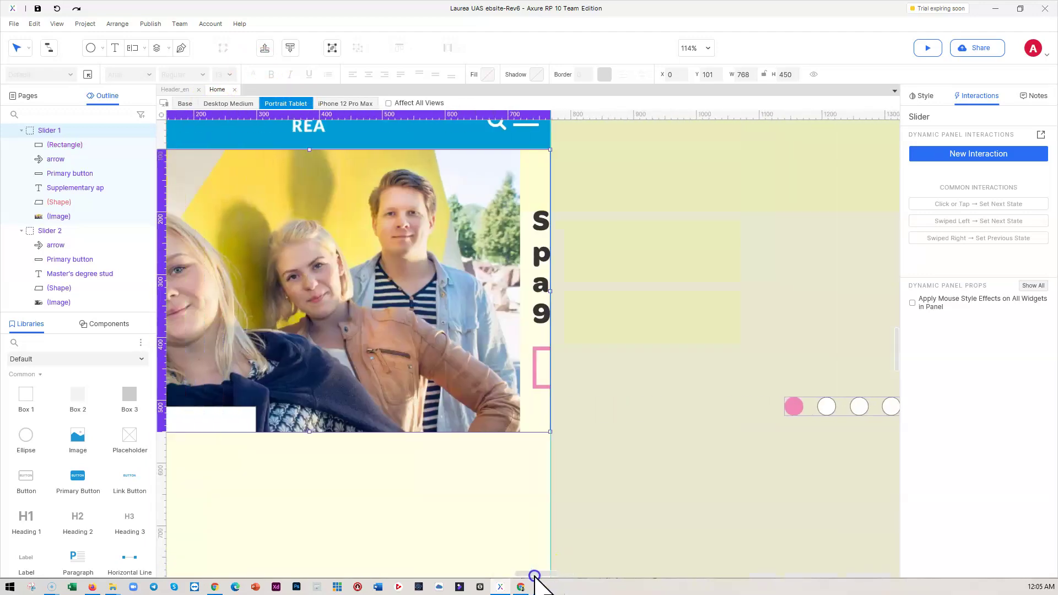
drag(827, 420, 294, 424)
scroll(485, 458, down, 2)
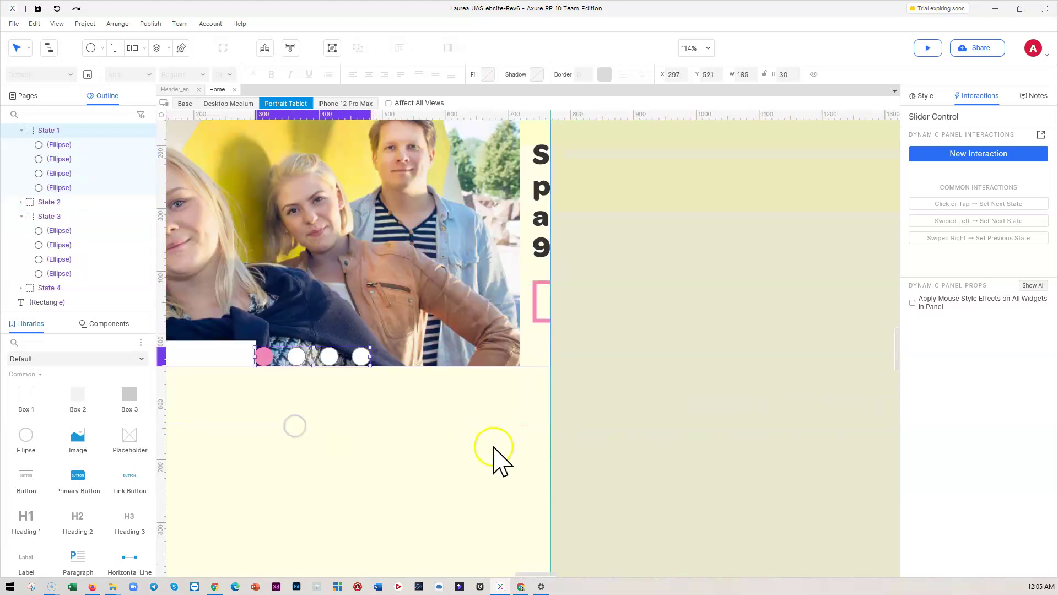
drag(536, 576, 529, 574)
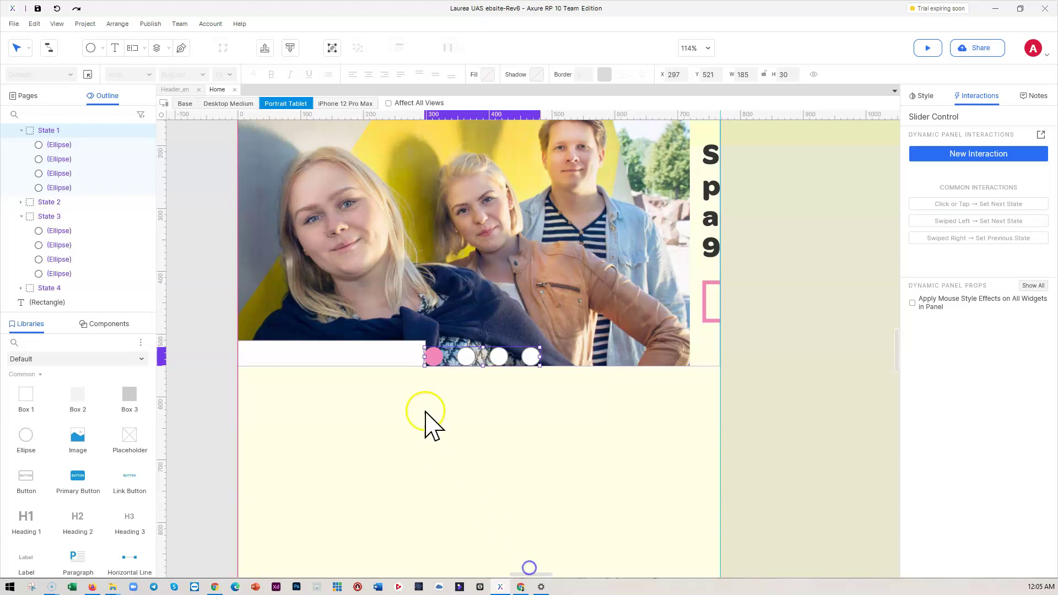
- In Slider 1 of the Portrait Tablet view, enlarge the photo to 768 by 480 to fill the view's width
double_click(714, 204)
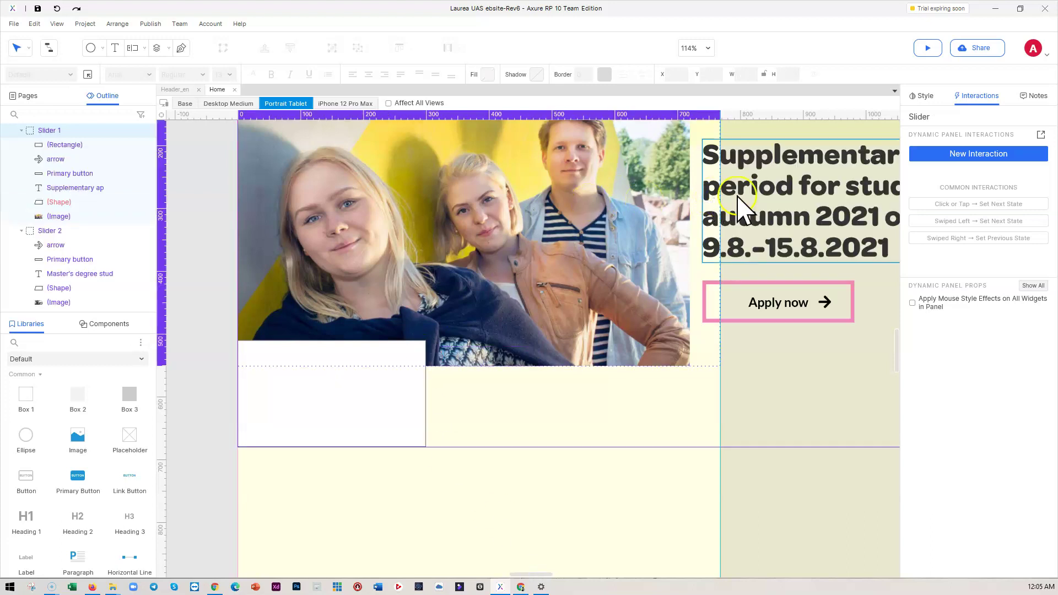
click(379, 349)
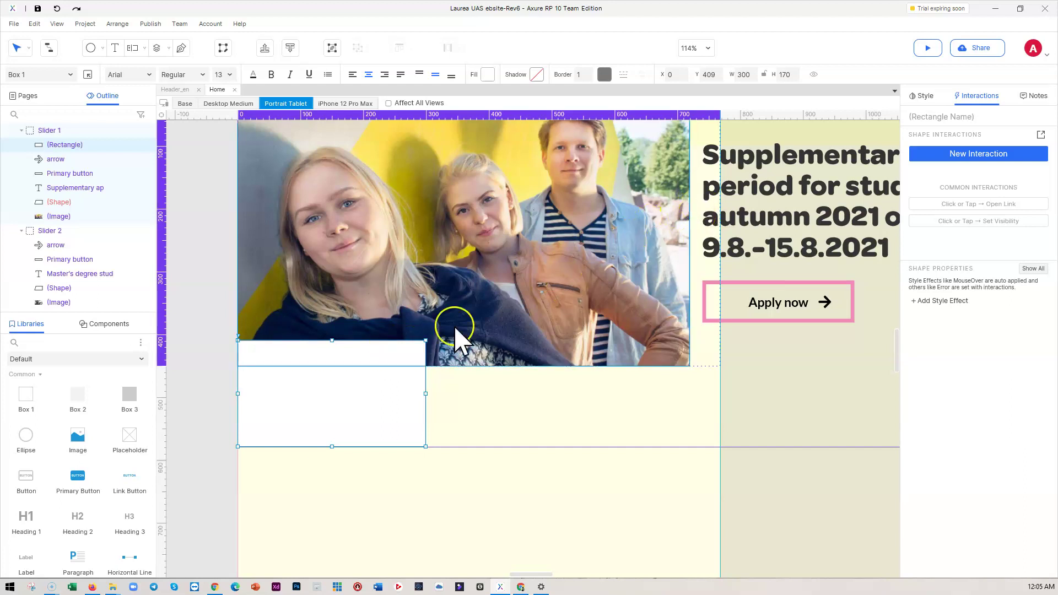
click(580, 269)
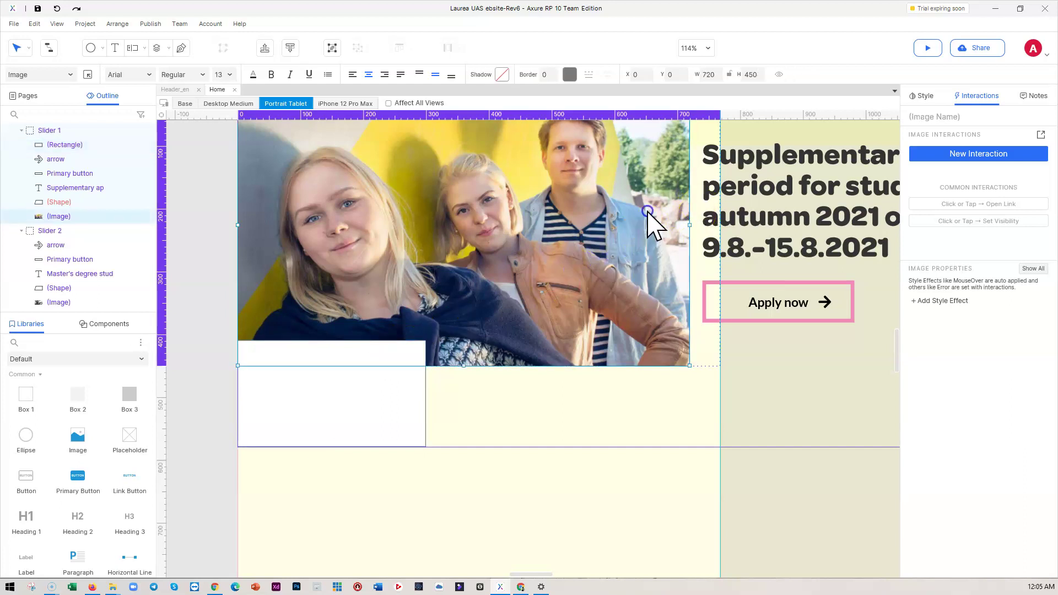
click(315, 198)
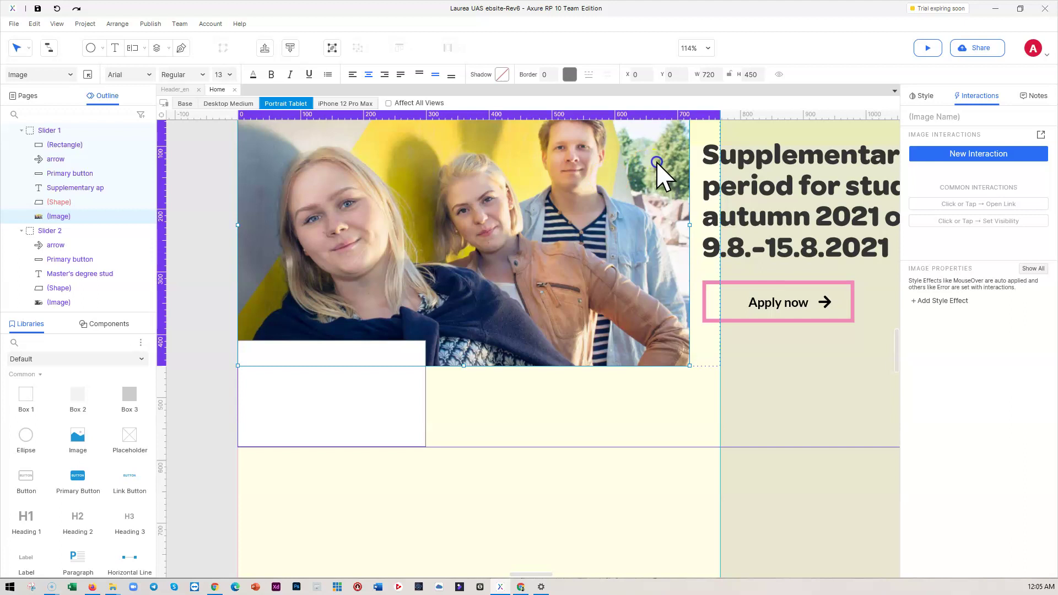
scroll(672, 232, up, 3)
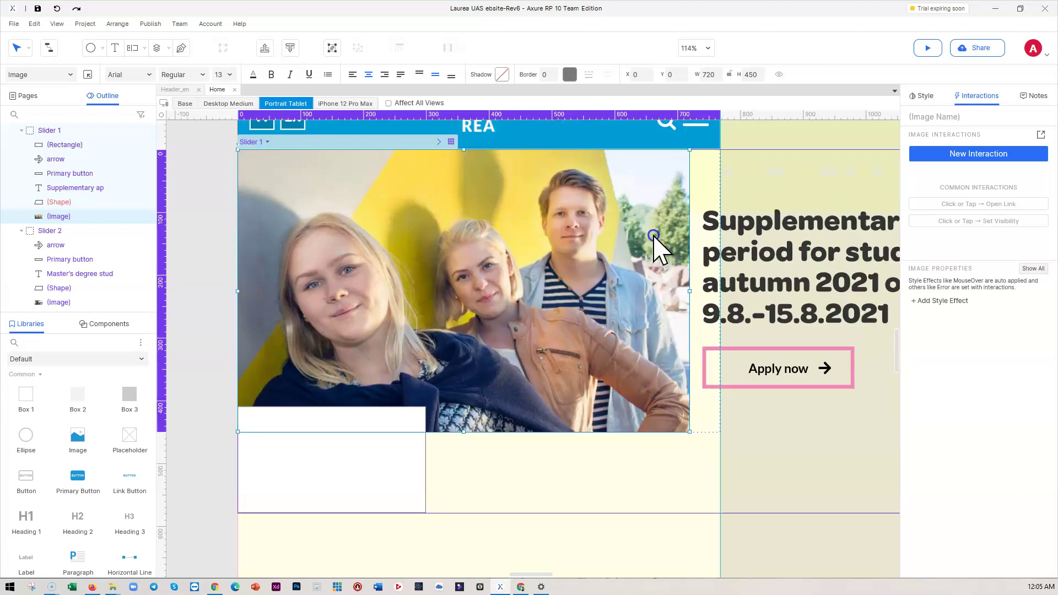
click(647, 377)
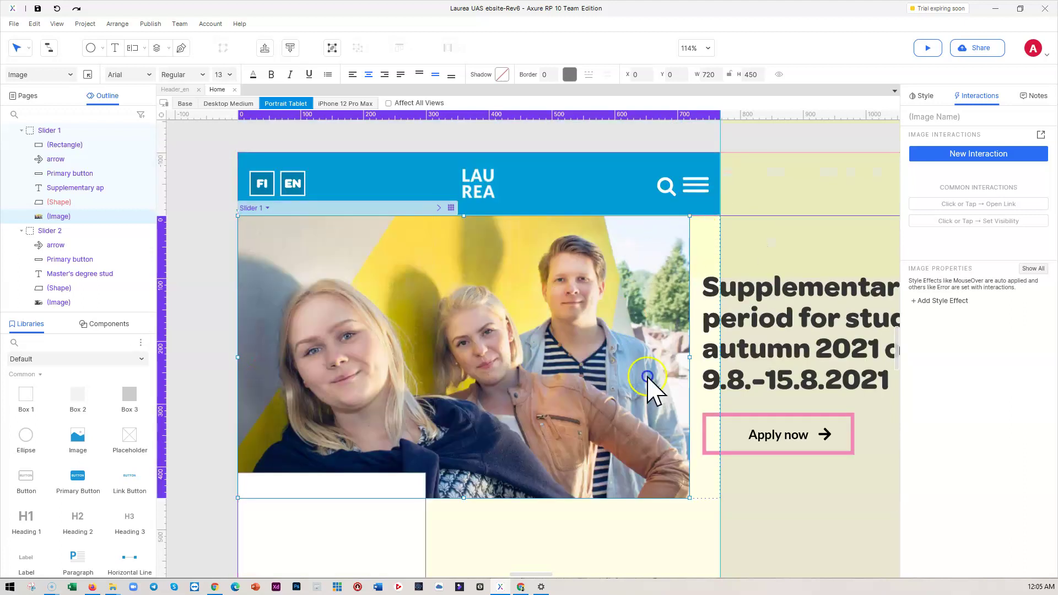
drag(688, 493, 715, 517)
- Resize the white rectangle over the photo's lower edge to 768 by 273 at Y 401 and set its border to 0
scroll(539, 354, down, 3)
click(375, 349)
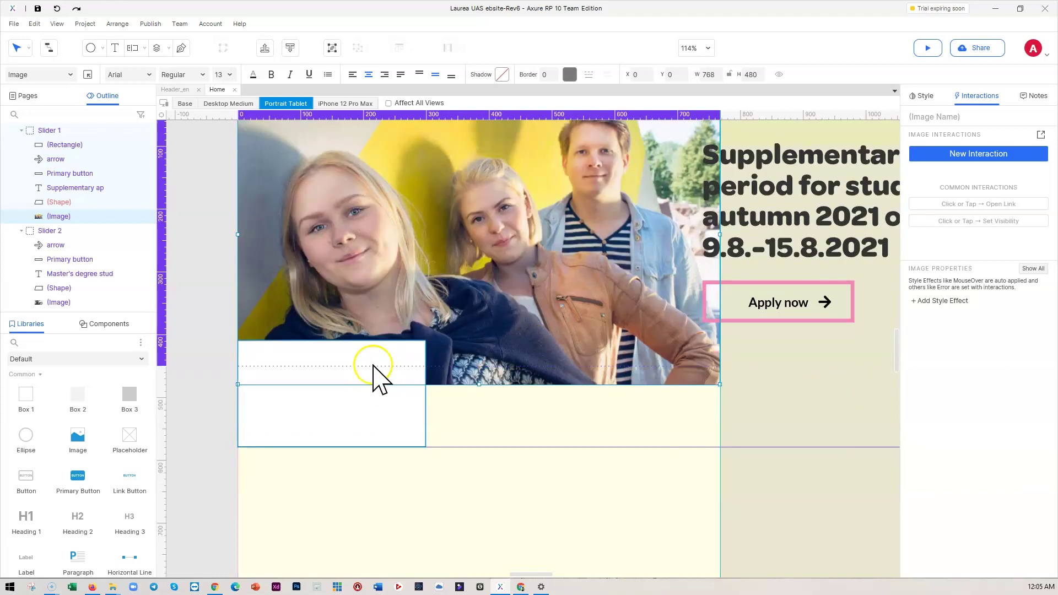
drag(425, 393, 713, 397)
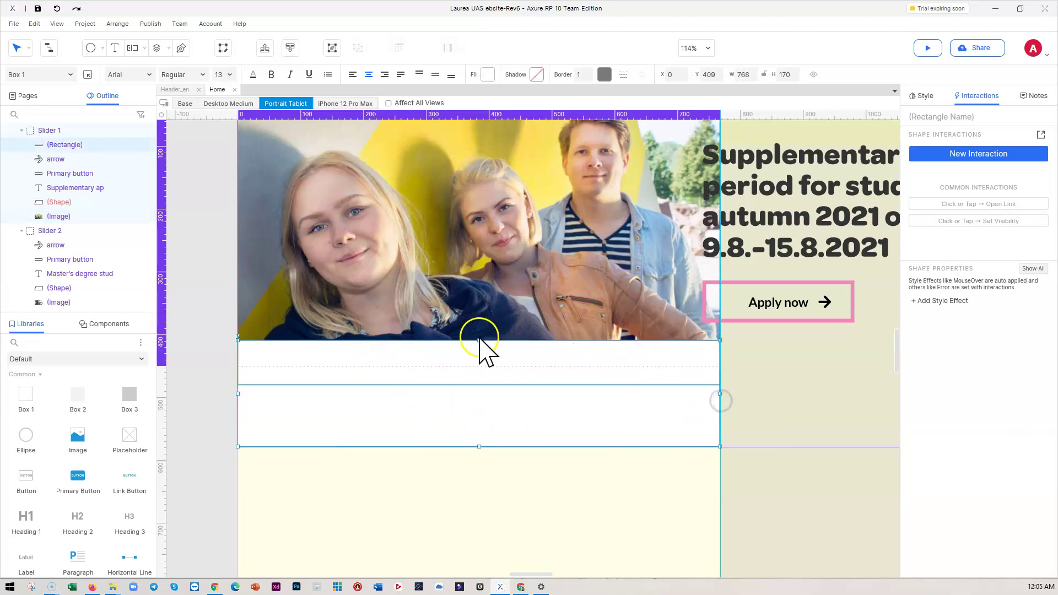
mouse_move(475, 340)
mouse_down()
mouse_move(491, 314)
mouse_move(493, 337)
mouse_up()
drag(480, 447, 479, 506)
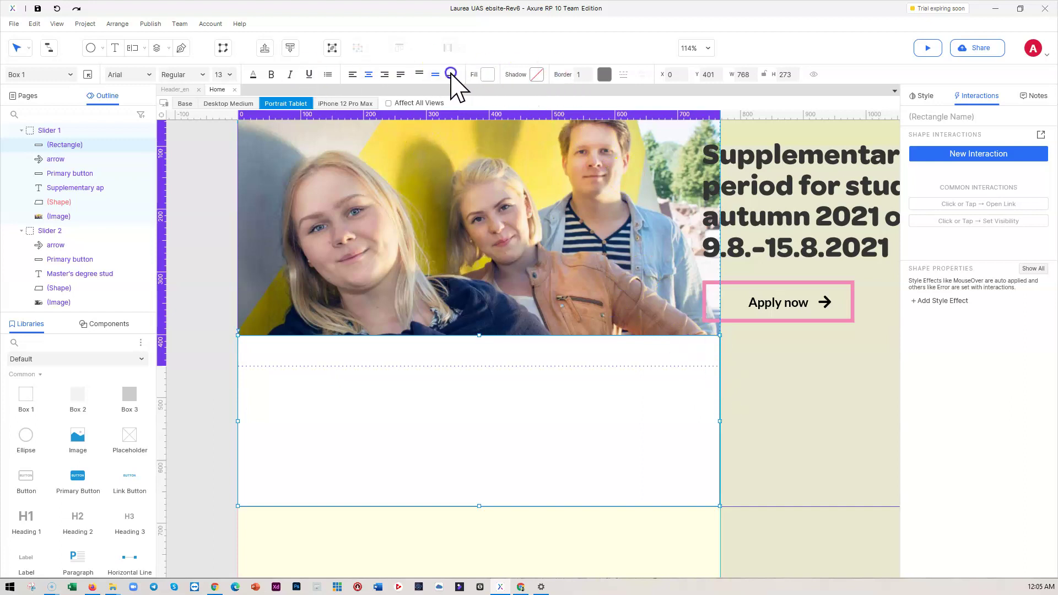
click(587, 79)
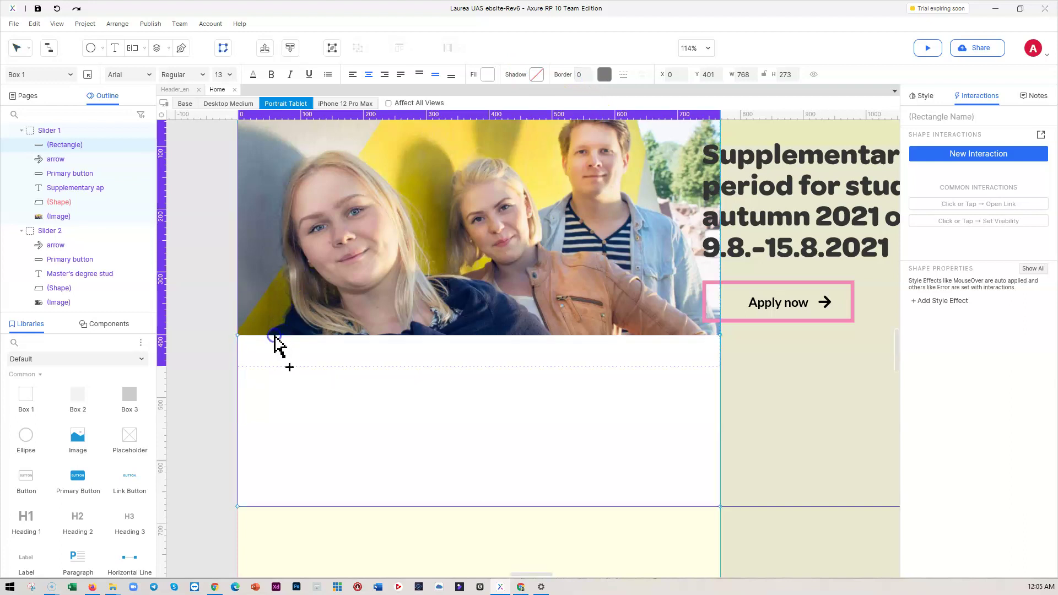
- Slant the white rectangle's upper edge by lowering its left corner point and raising its right one to Y 381
drag(237, 337, 239, 373)
click(727, 337)
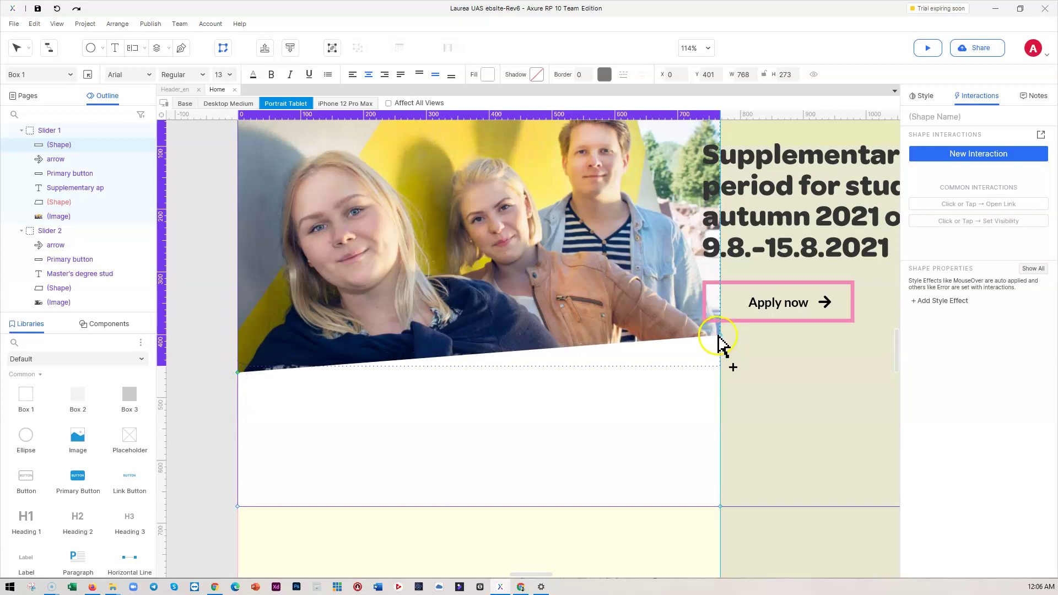
drag(719, 337, 721, 324)
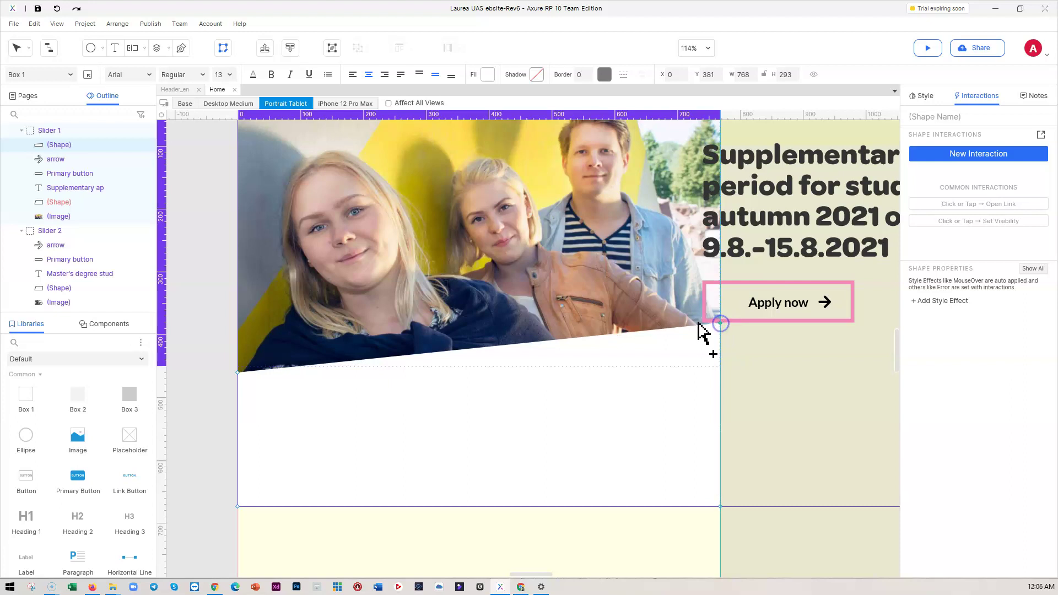
- Move Slider 1's heading, Apply now button and arrow below the photo to X 91, Y 463, in front of the white shape
click(783, 164)
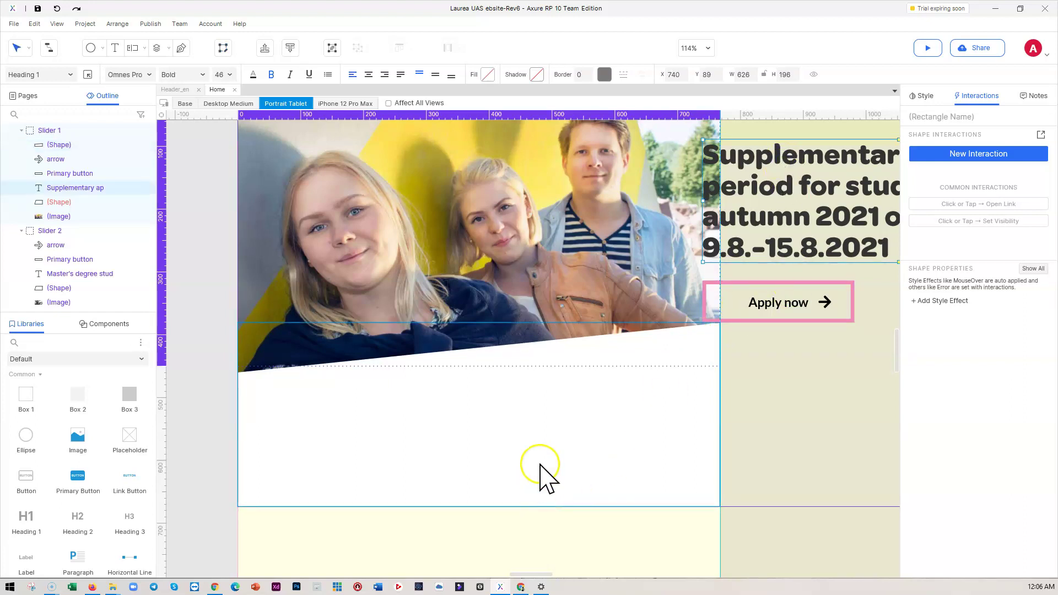
scroll(541, 471, down, 3)
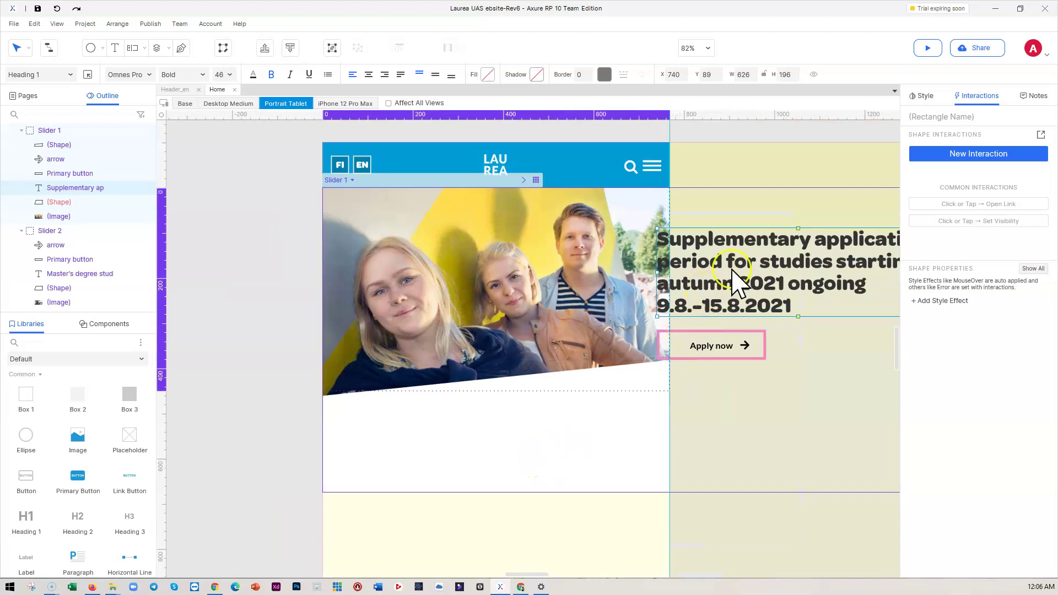
shift+click(717, 353)
shift+click(745, 346)
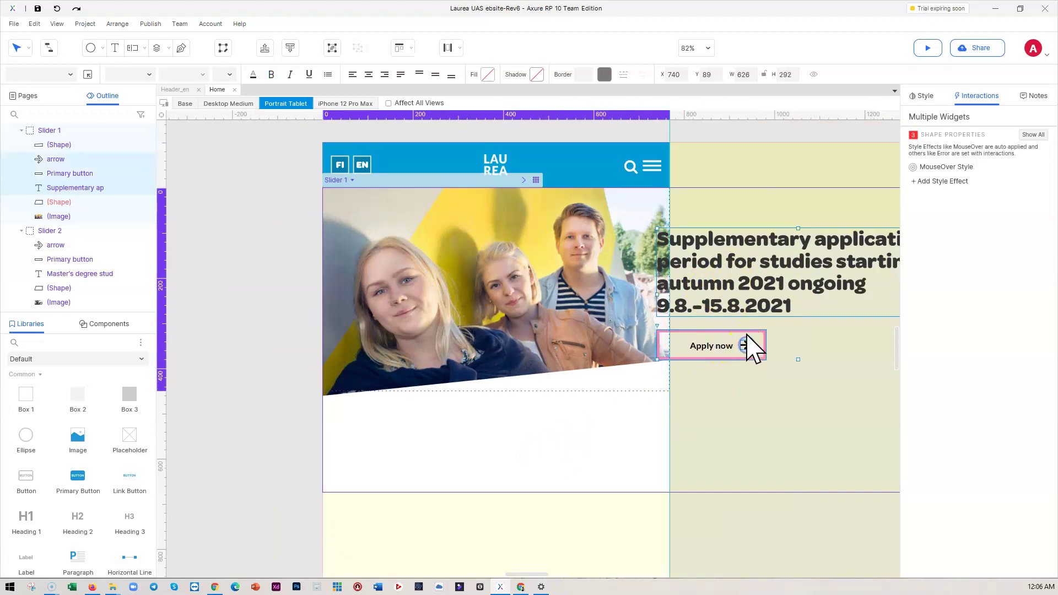
drag(742, 270, 451, 438)
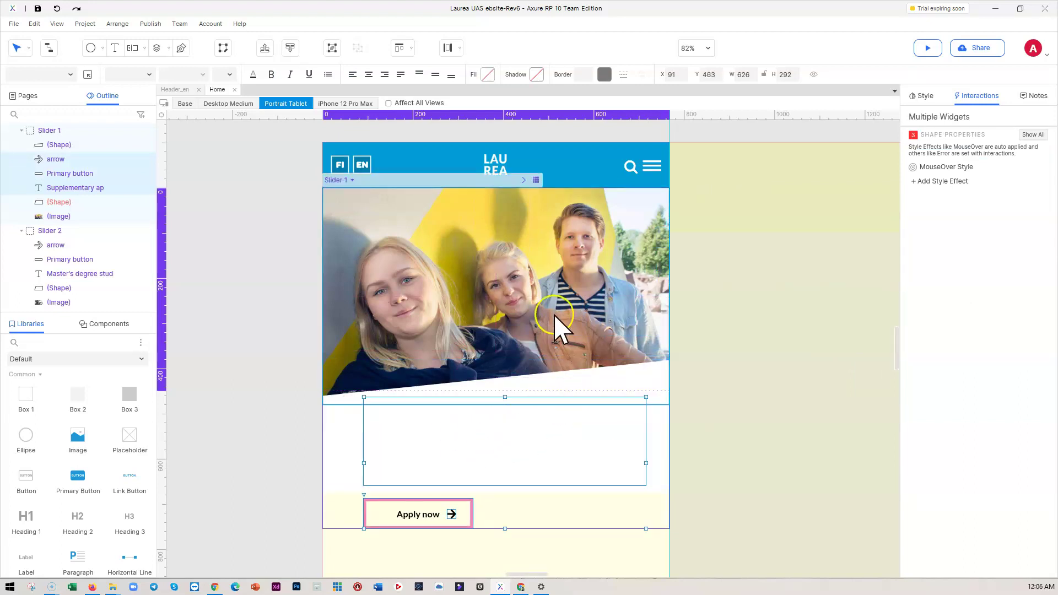
click(265, 49)
click(507, 432)
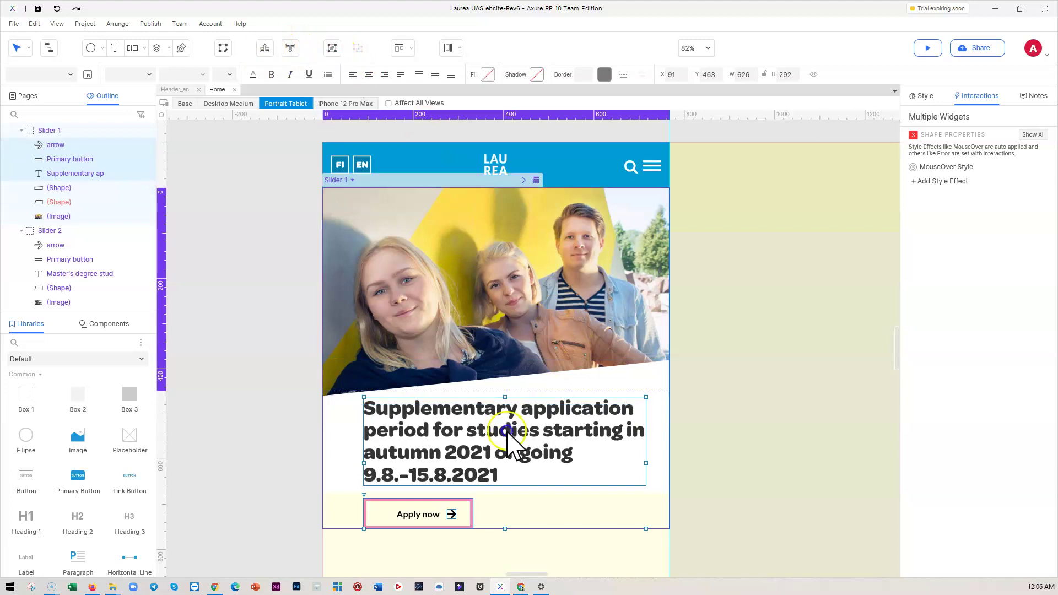
- Set the font size of the Supplementary application heading to 38
click(495, 453)
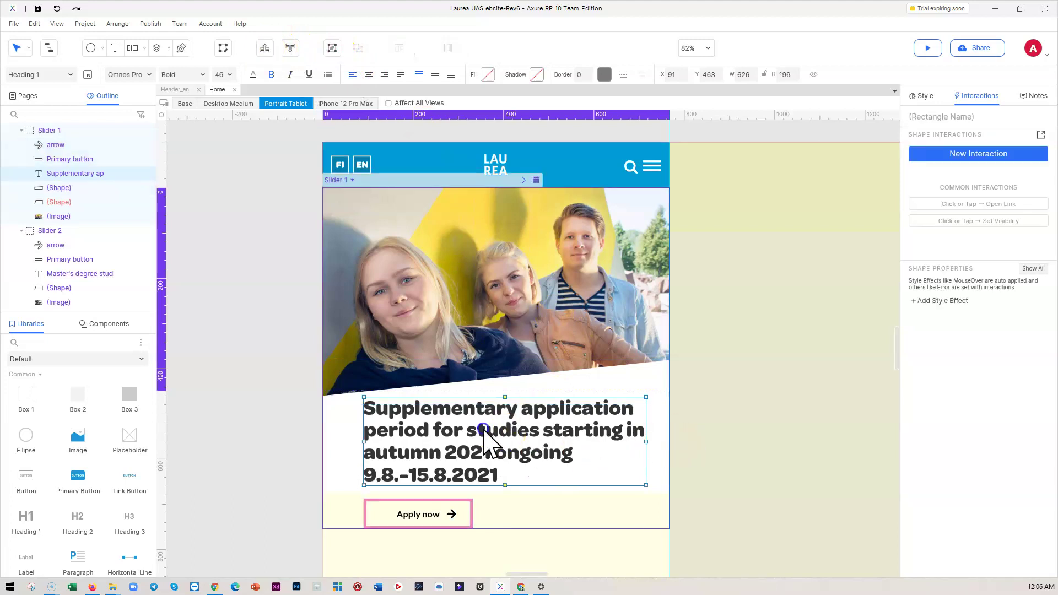
click(160, 52)
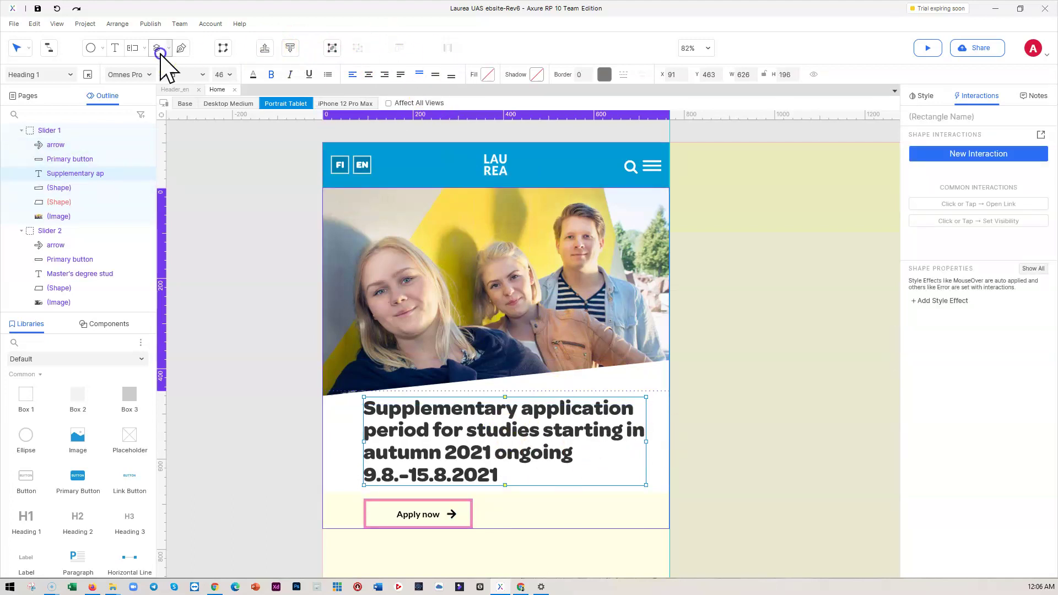
click(222, 70)
text(38)
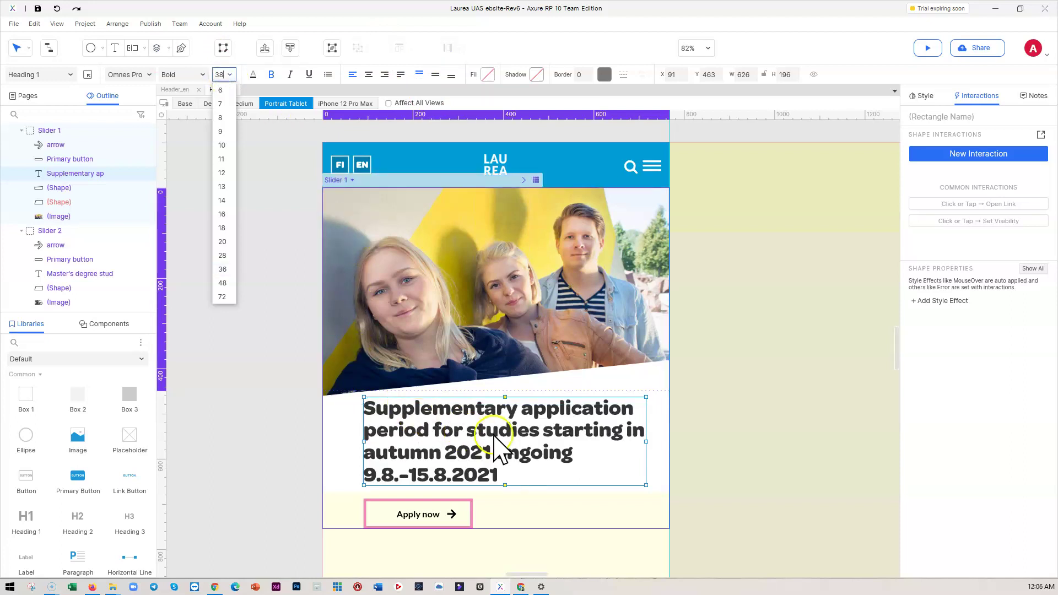
click(494, 435)
- Extend the white slanted shape downward to a height of 374 behind the Apply now button, and leave the Slider panel
click(474, 474)
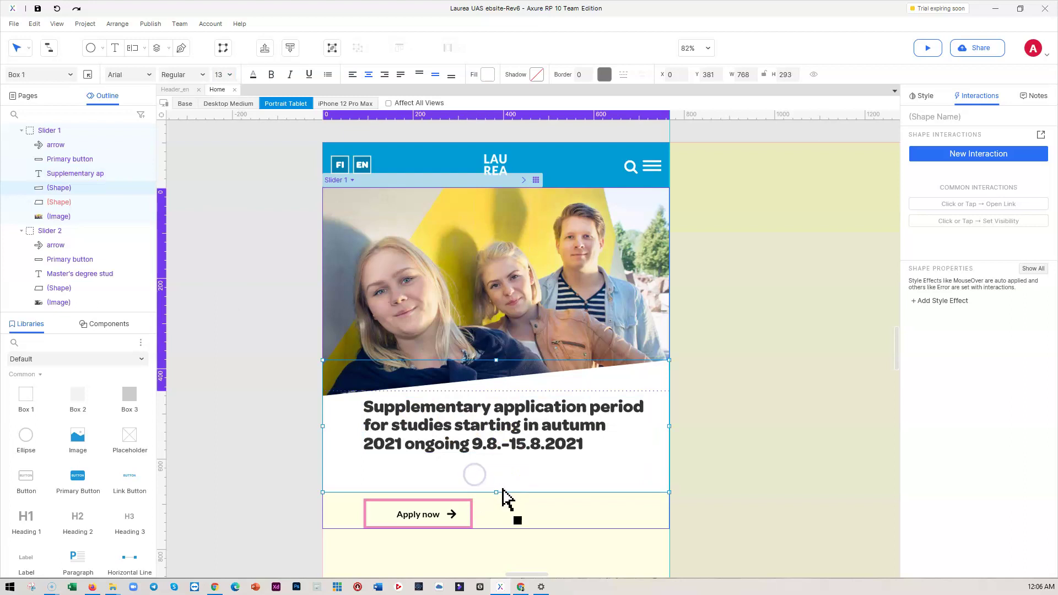
drag(497, 492, 501, 528)
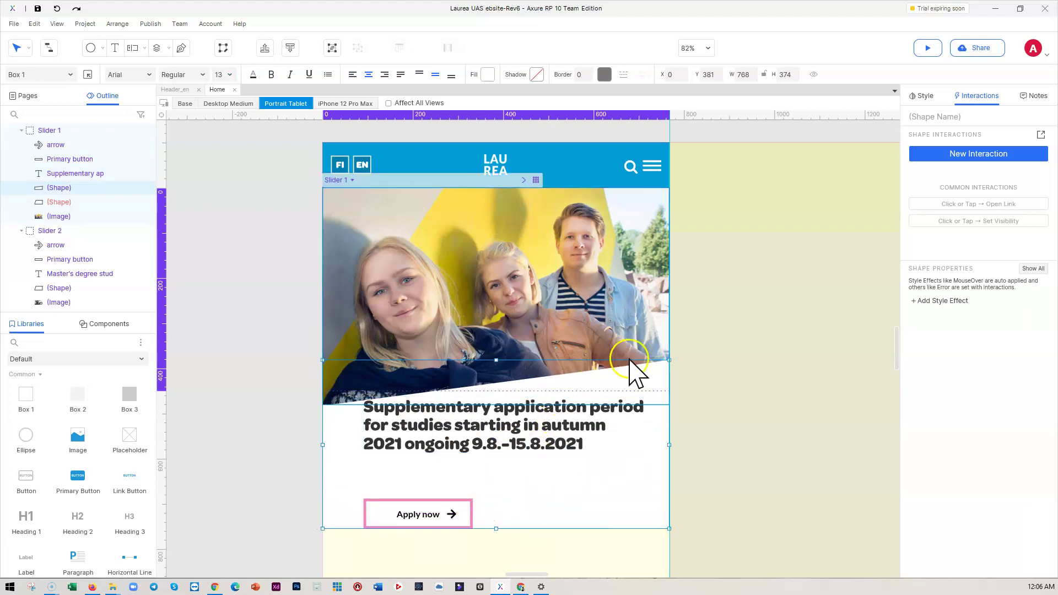
click(729, 348)
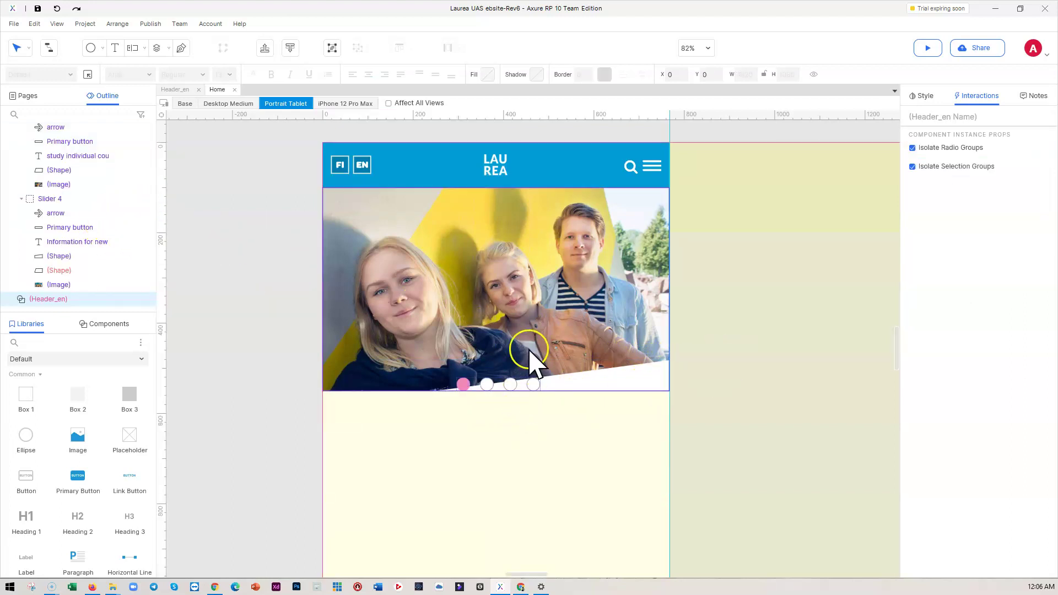
- Move Slider 1's Apply now button and its arrow up closer beneath the heading, and leave the Slider panel
click(498, 330)
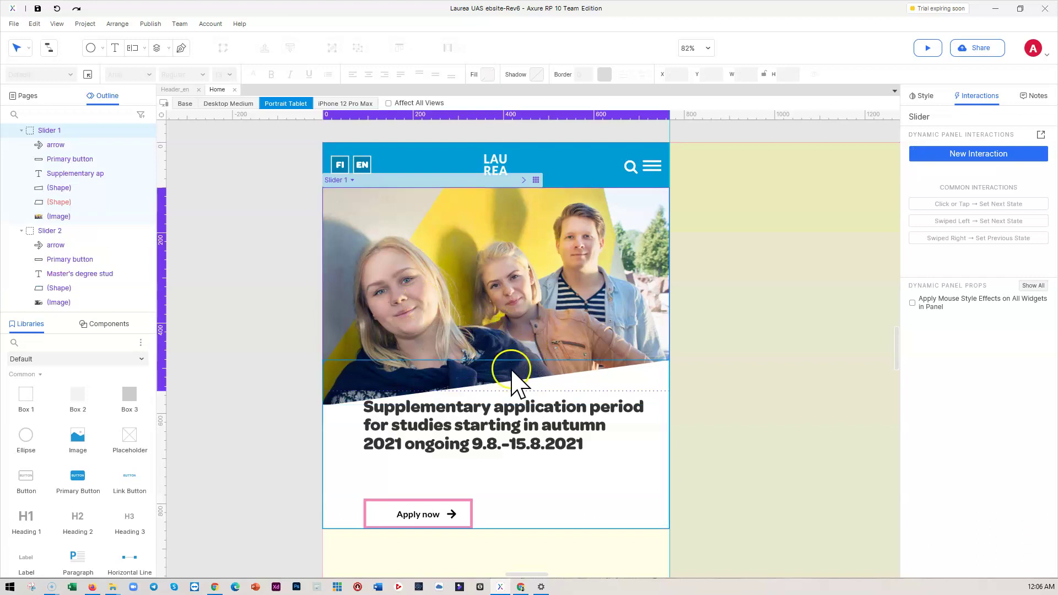
click(425, 513)
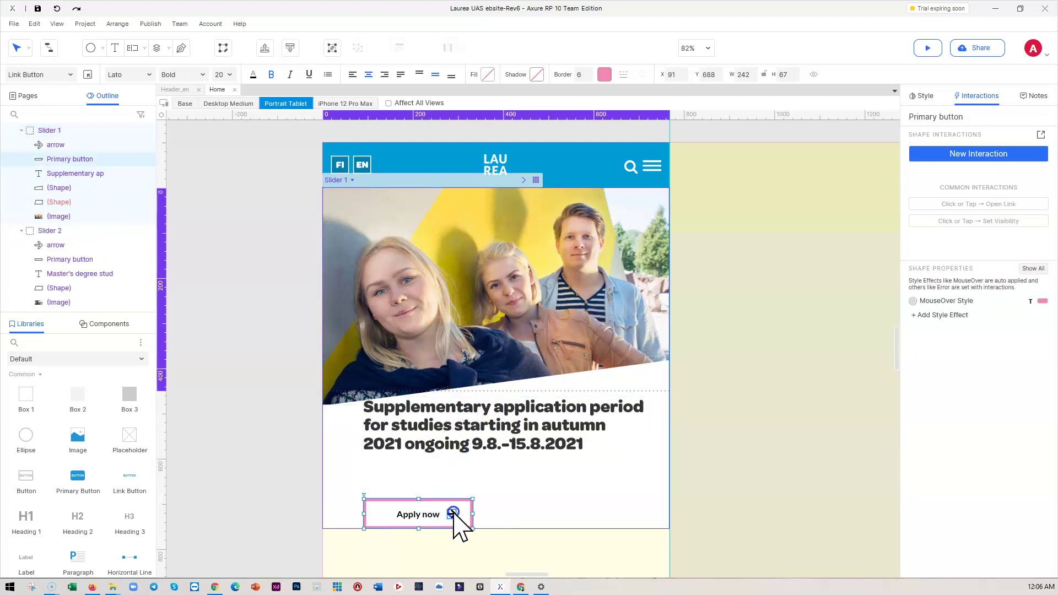
shift+click(451, 513)
drag(426, 513, 427, 484)
click(702, 337)
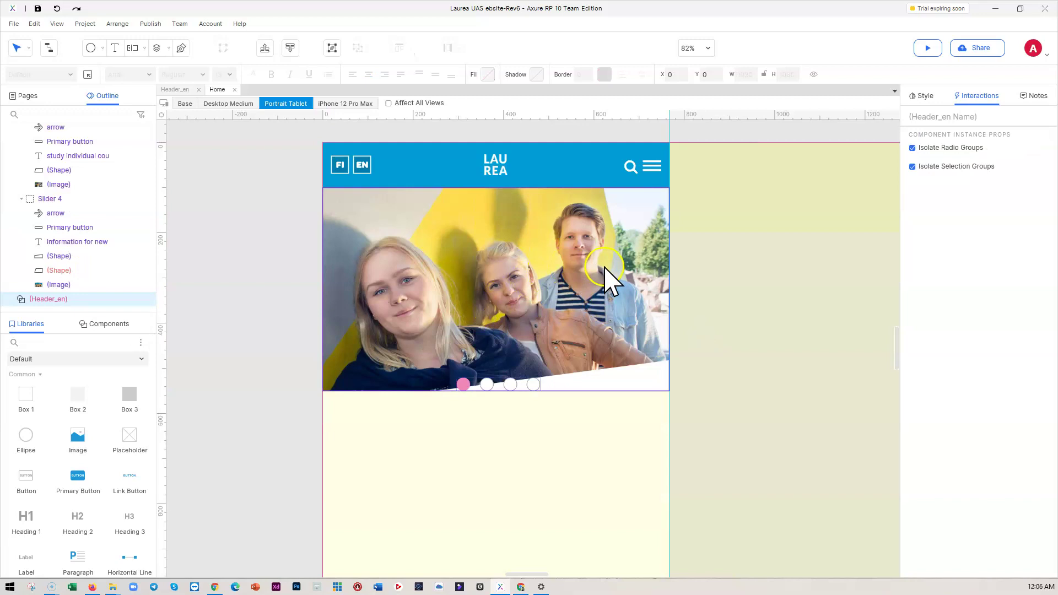
- Preview the home page in the browser and check the slider's dot navigation in the Base view
click(928, 47)
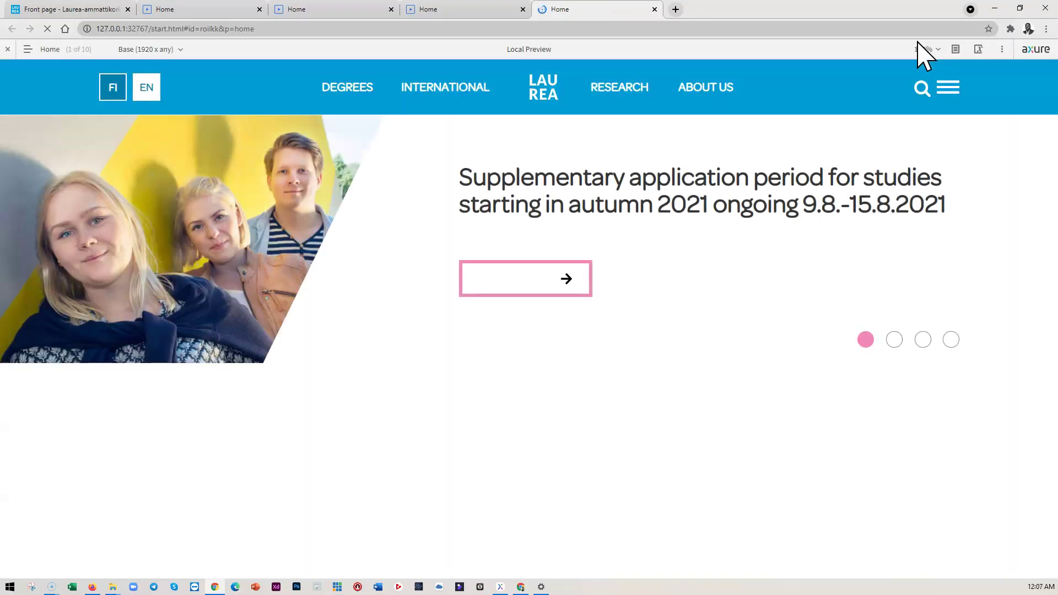
click(895, 340)
click(950, 340)
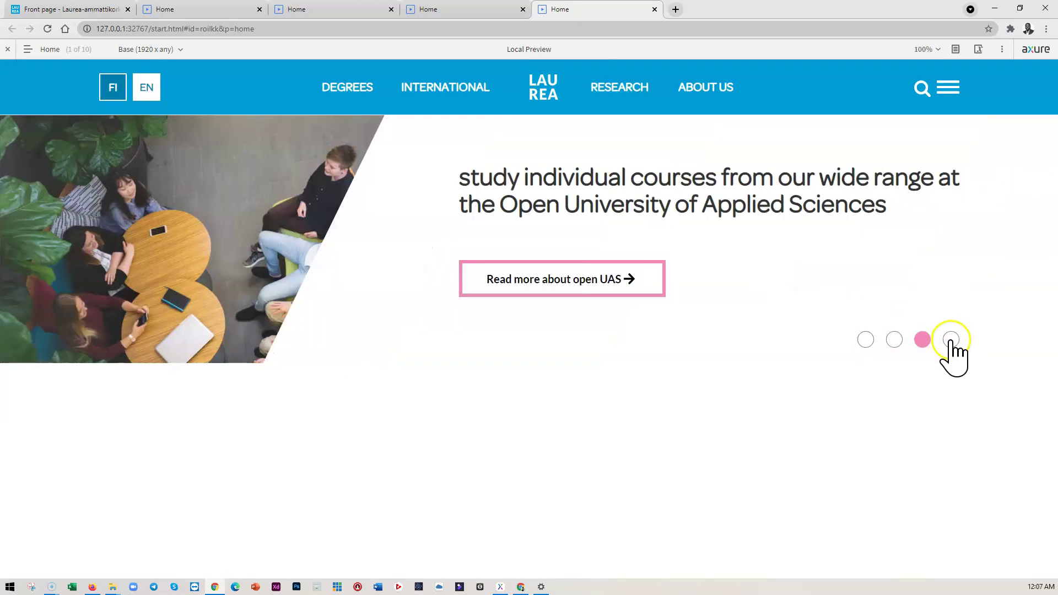
- Switch the preview to Desktop Medium (1366 x any) and check slides three, two and one with the dots
click(139, 49)
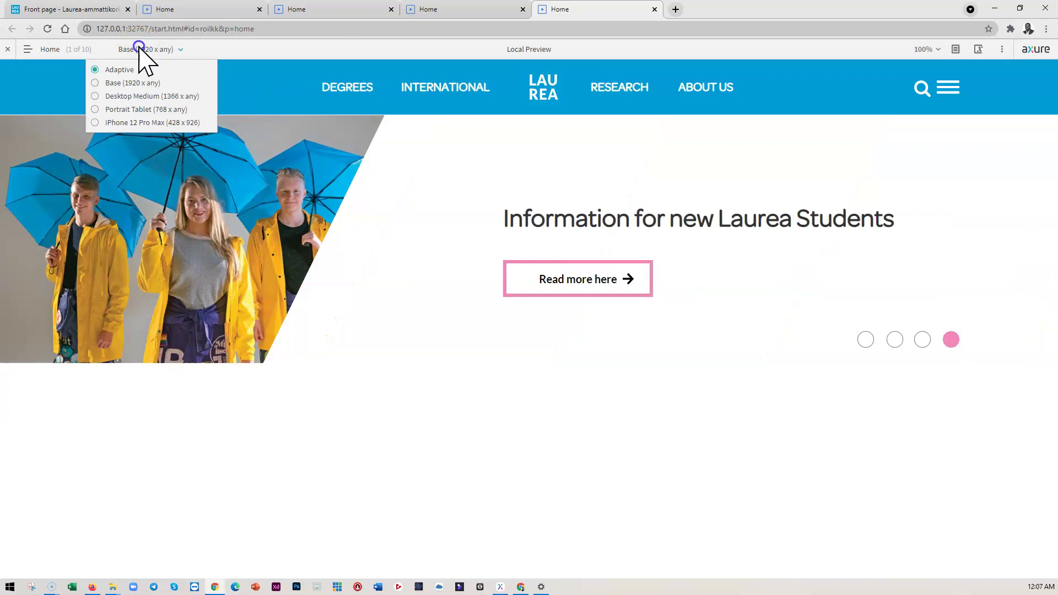
click(131, 96)
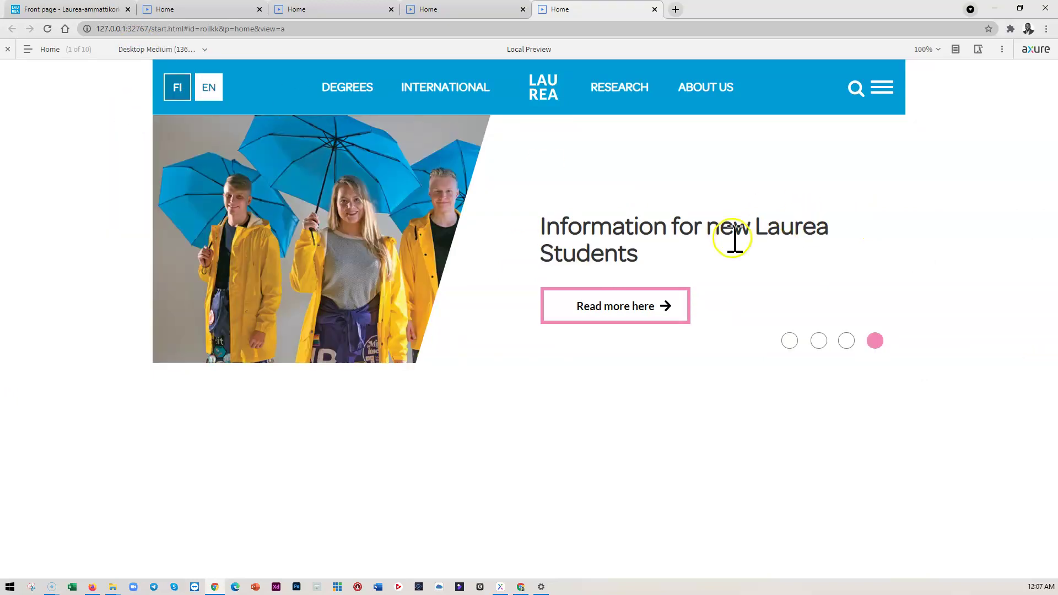
click(844, 341)
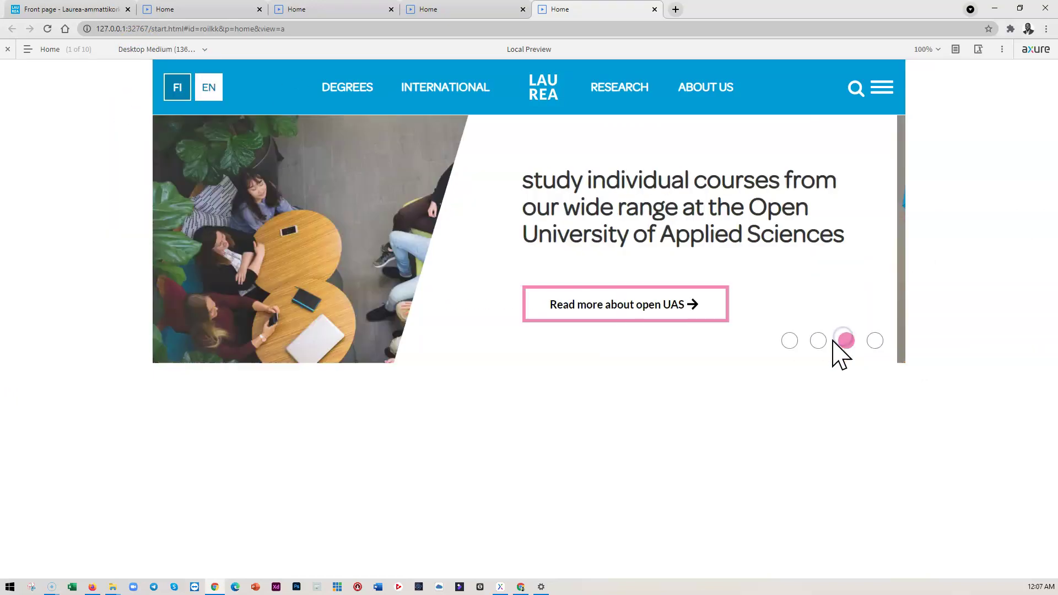
click(818, 341)
click(790, 340)
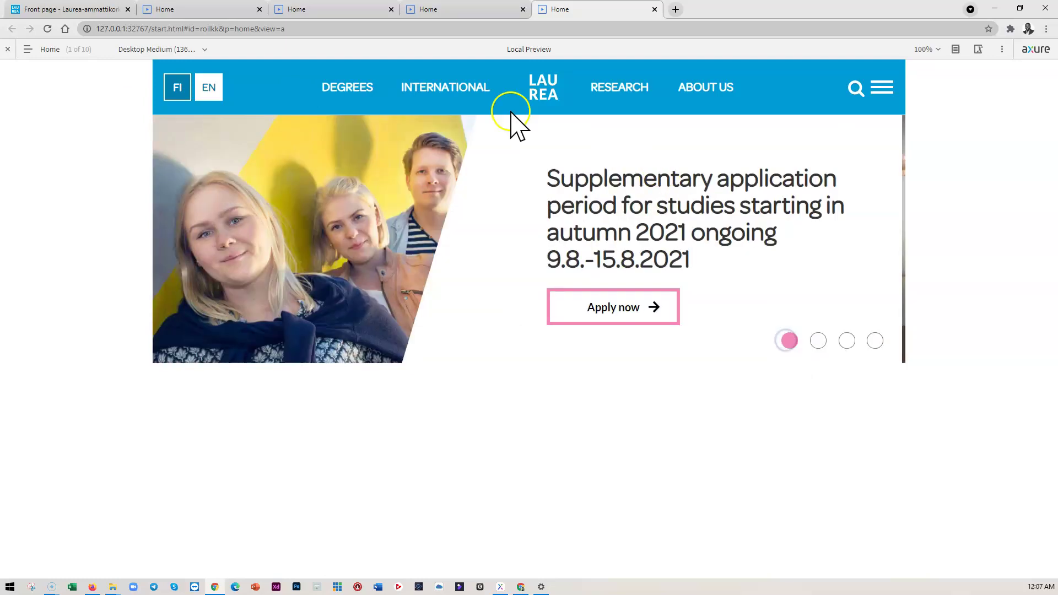
- Check the slider in the Portrait Tablet (768 x any) preview and return to the Axure RP project
click(165, 50)
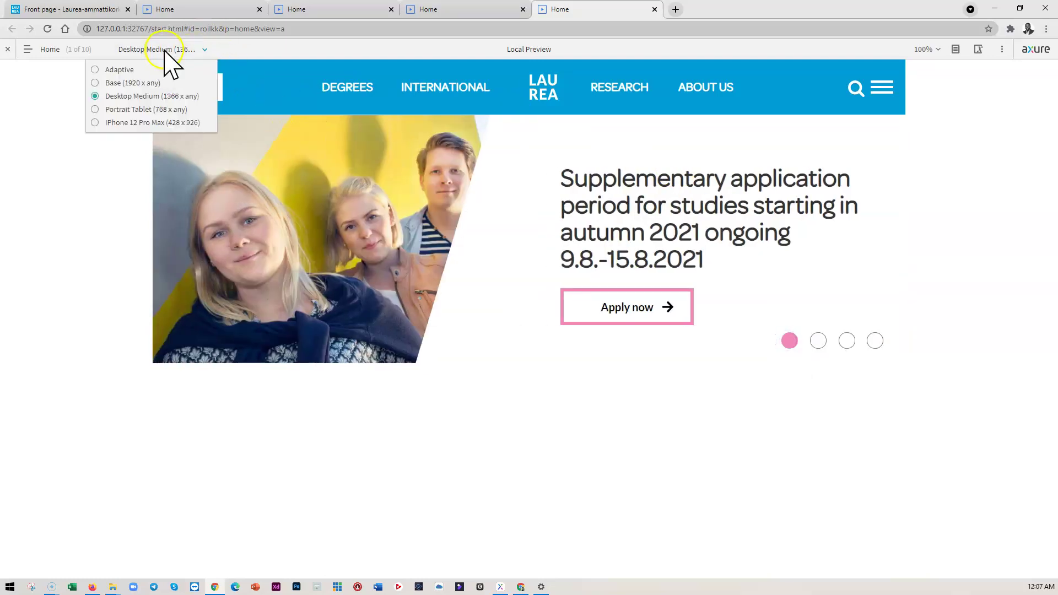
click(126, 110)
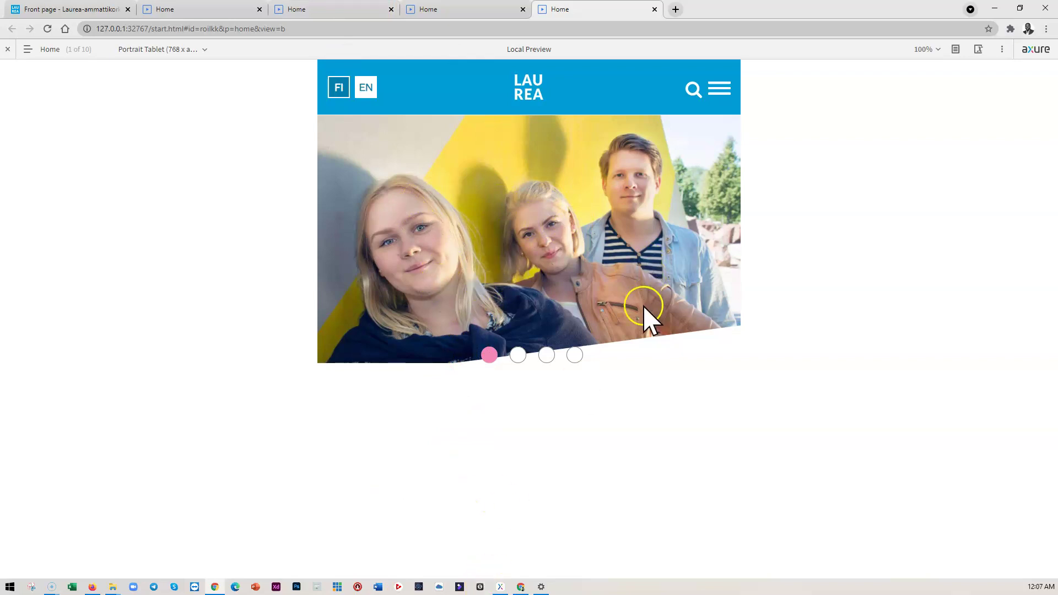
click(501, 587)
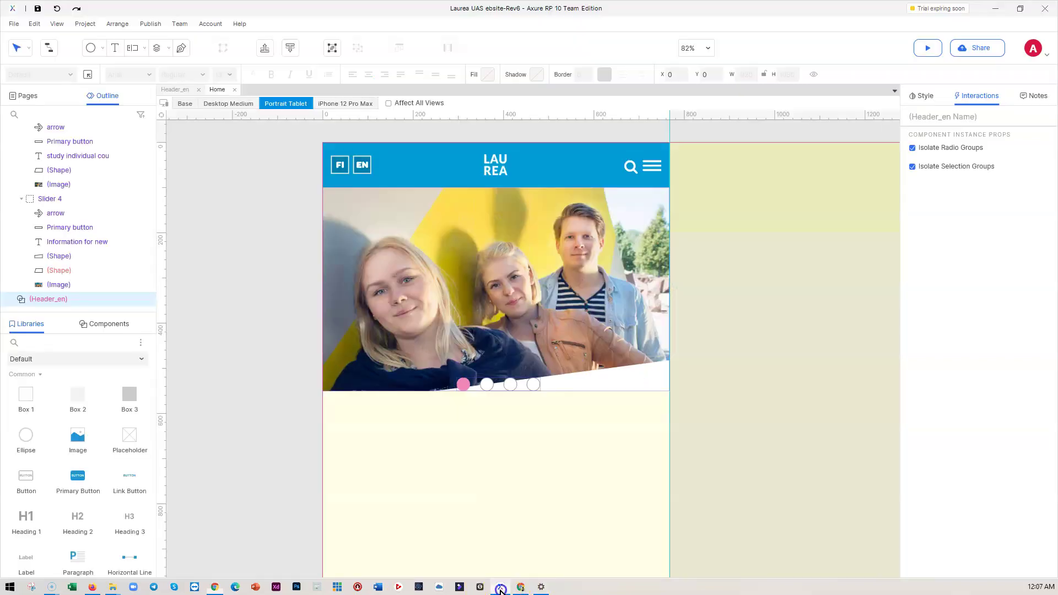
- Extend the Slider panel to a height of 727 in the Portrait Tablet view
click(554, 305)
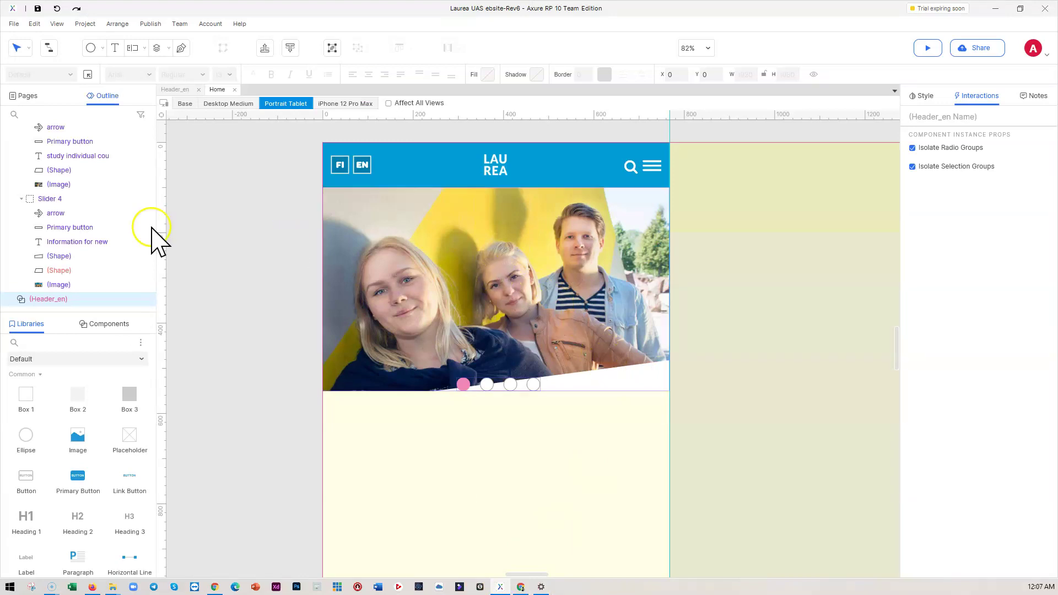
click(469, 263)
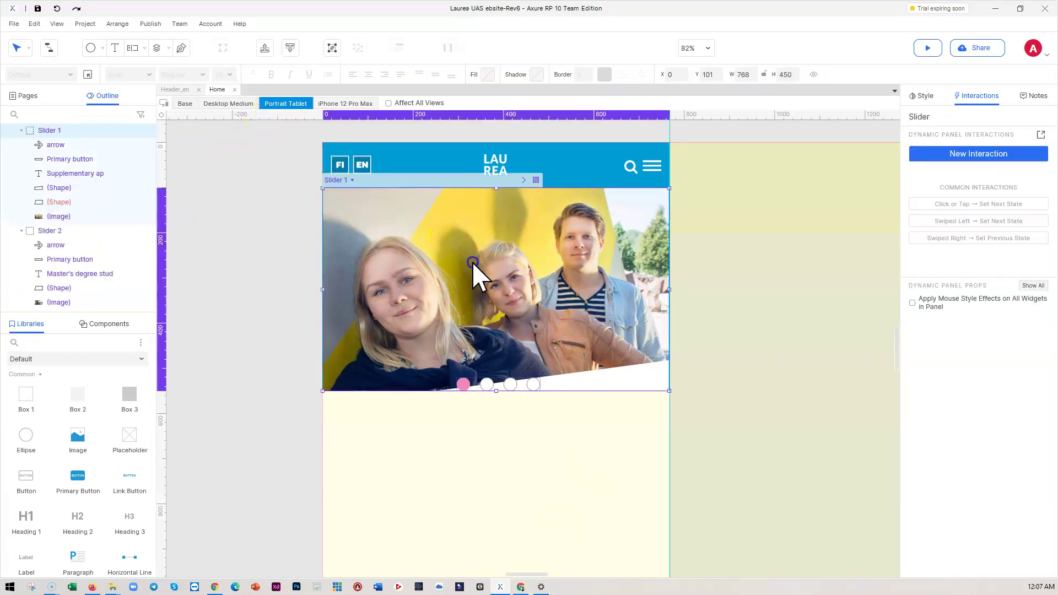
drag(498, 392, 496, 516)
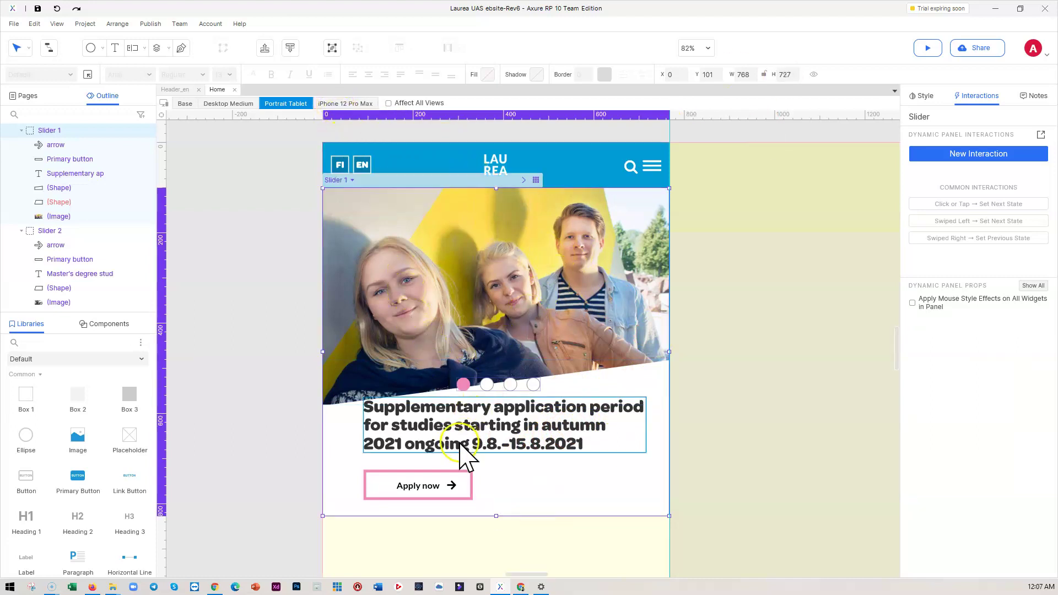
- Move Slider 1's heading down to Y 494 and the dot control to X 292, Y 546
click(453, 481)
drag(429, 450, 429, 465)
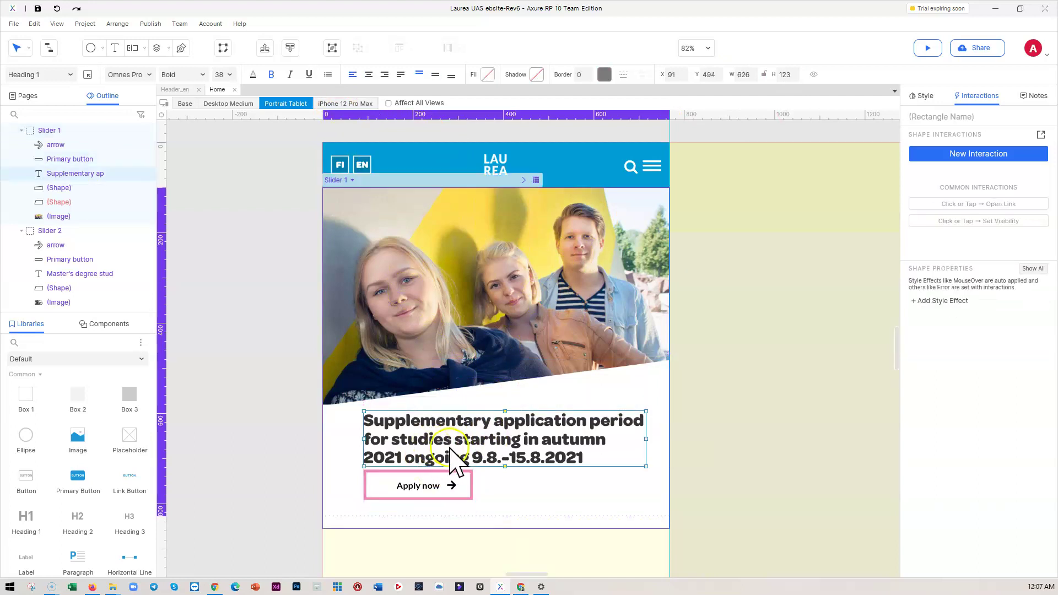
click(701, 423)
drag(507, 385, 508, 397)
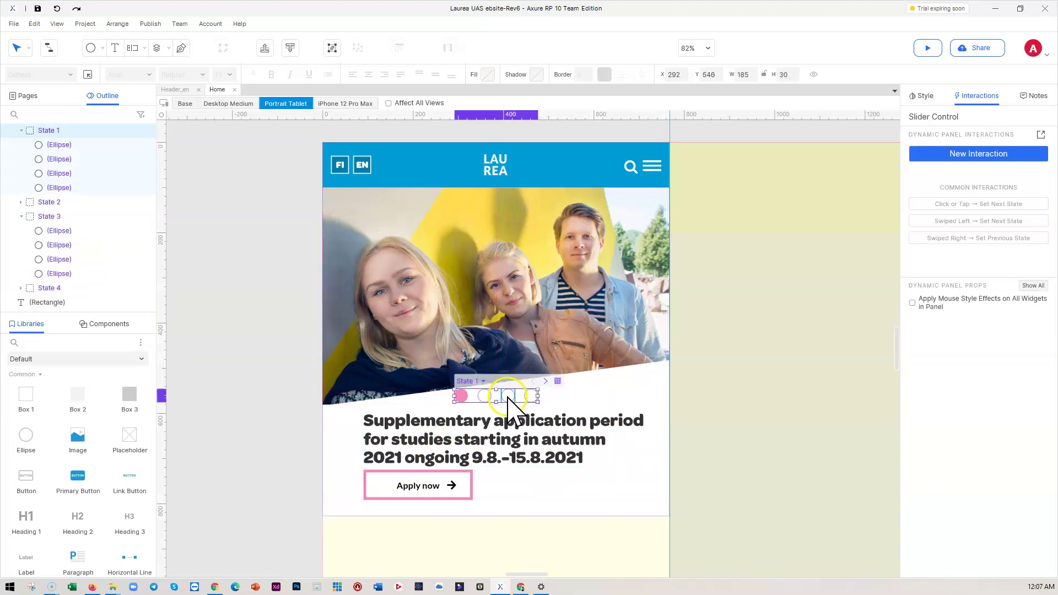
click(729, 366)
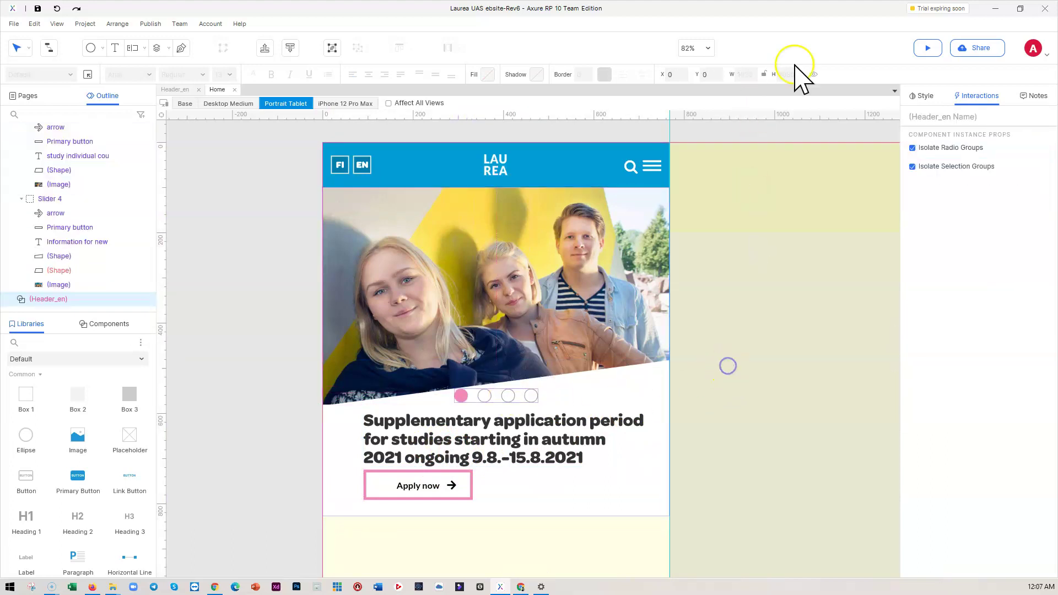
- Preview the home page in Portrait Tablet (768 x any), check slides two and three with the dots, and return to the Axure RP project
click(927, 48)
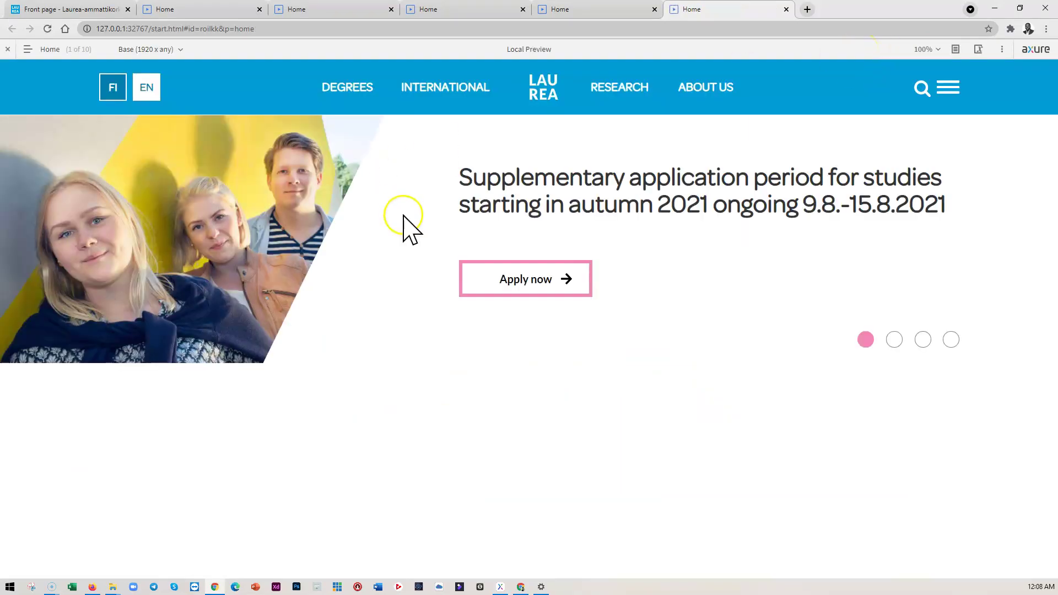
click(175, 49)
click(128, 110)
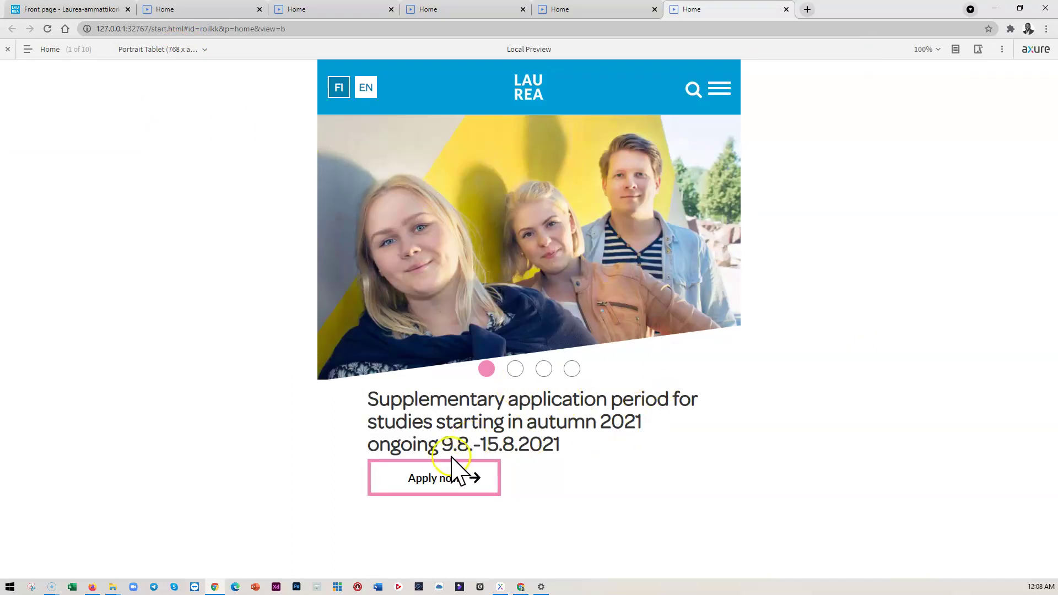
click(515, 369)
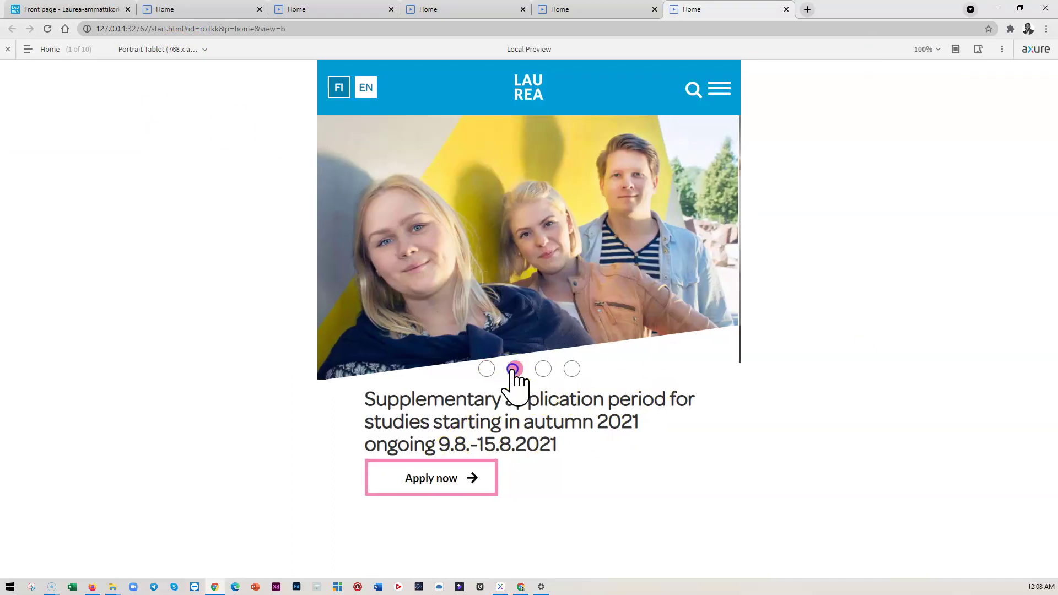
click(544, 371)
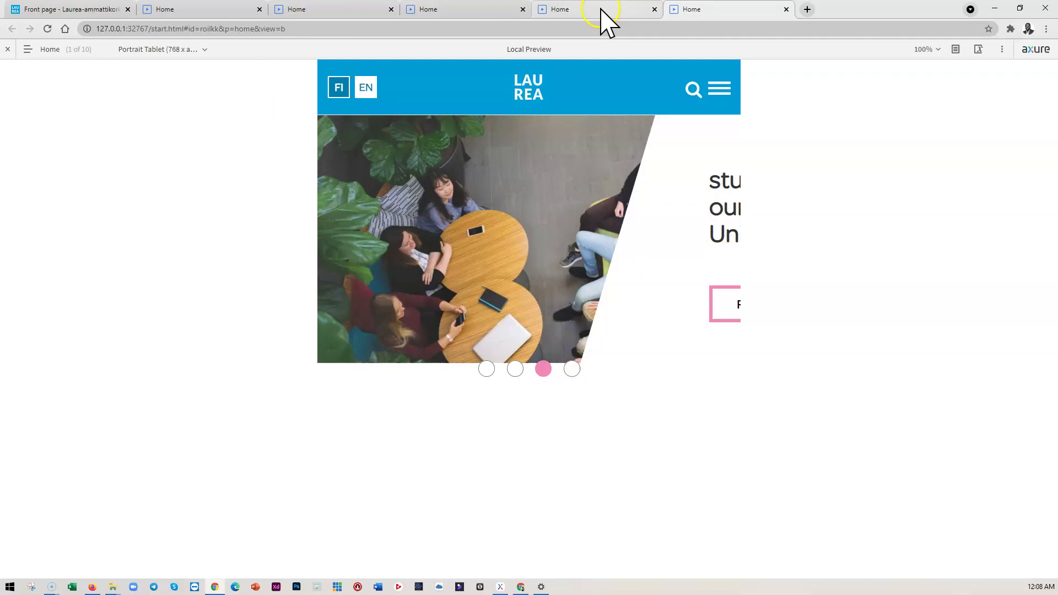
click(500, 587)
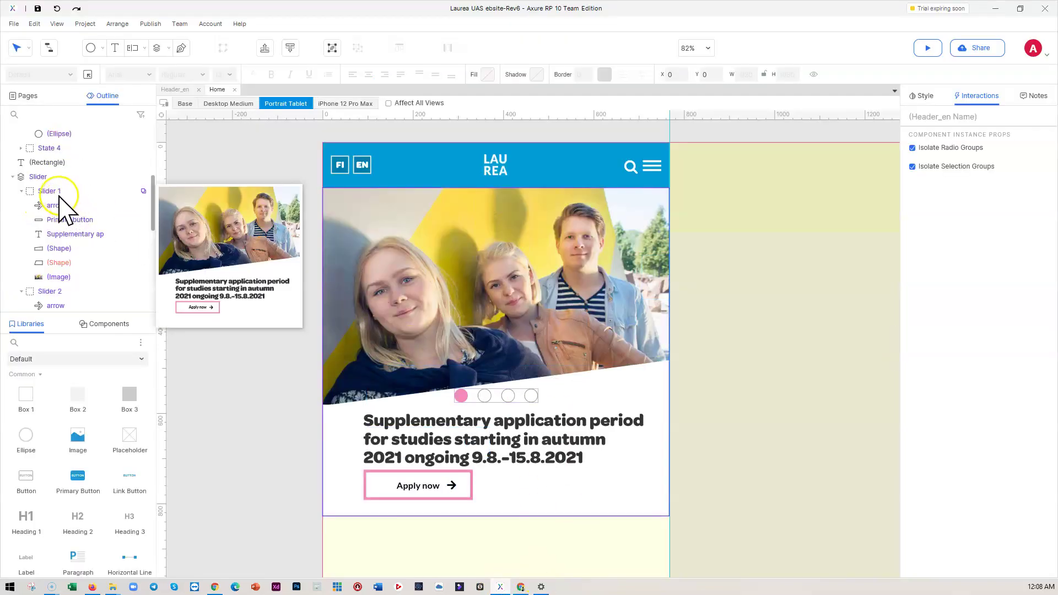
- Remove the slanted white shape over Slider 2's photo from the Portrait Tablet view
click(57, 192)
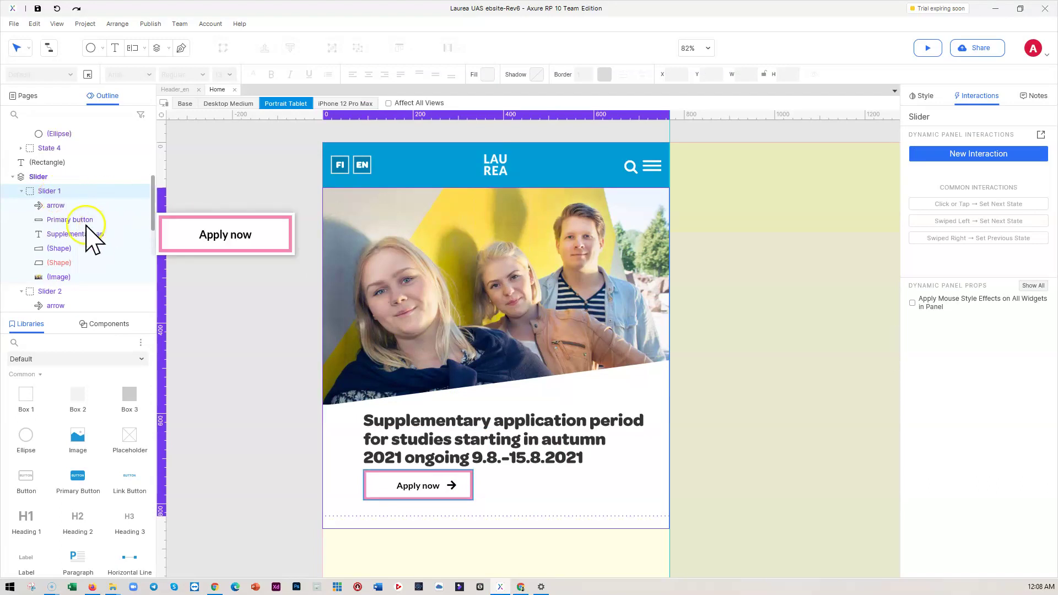
click(59, 291)
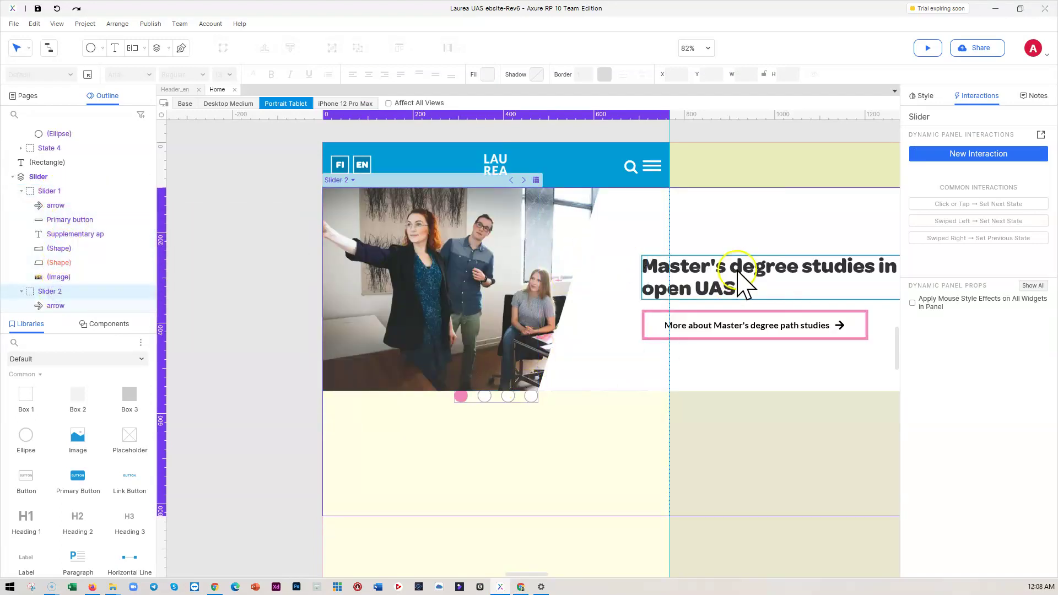
click(645, 228)
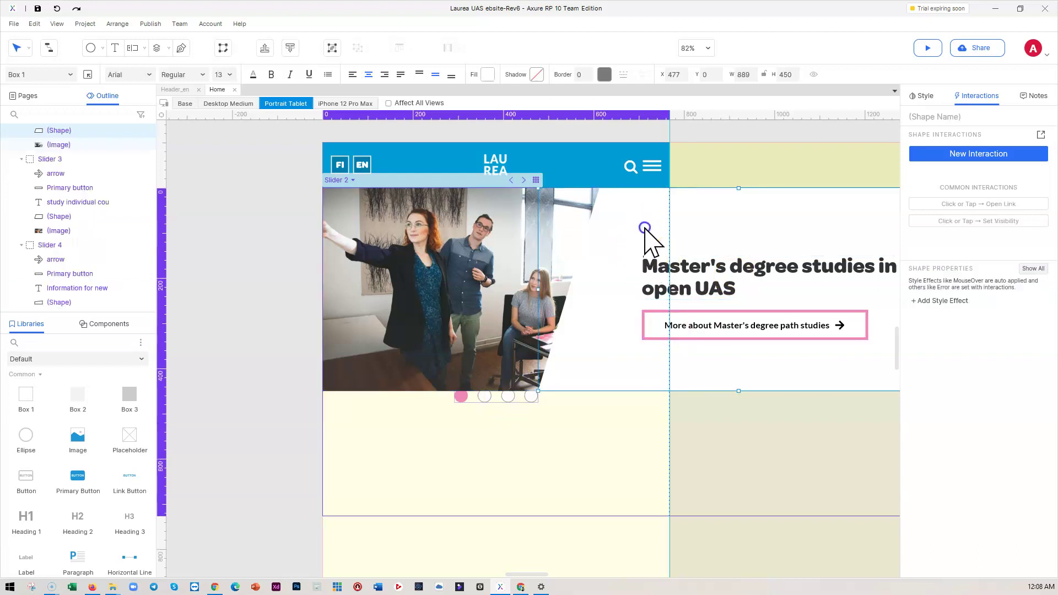
click(431, 299)
- Copy the slanted white shape from the lower part of Slider 1 and paste it into Slider 2
scroll(63, 167, up, 2)
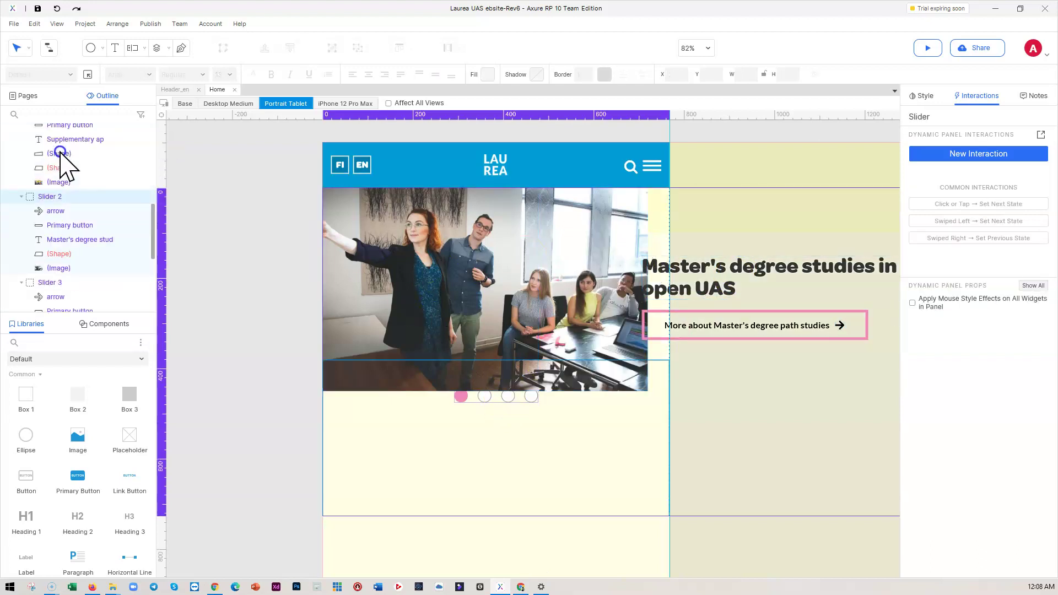
scroll(58, 165, up, 3)
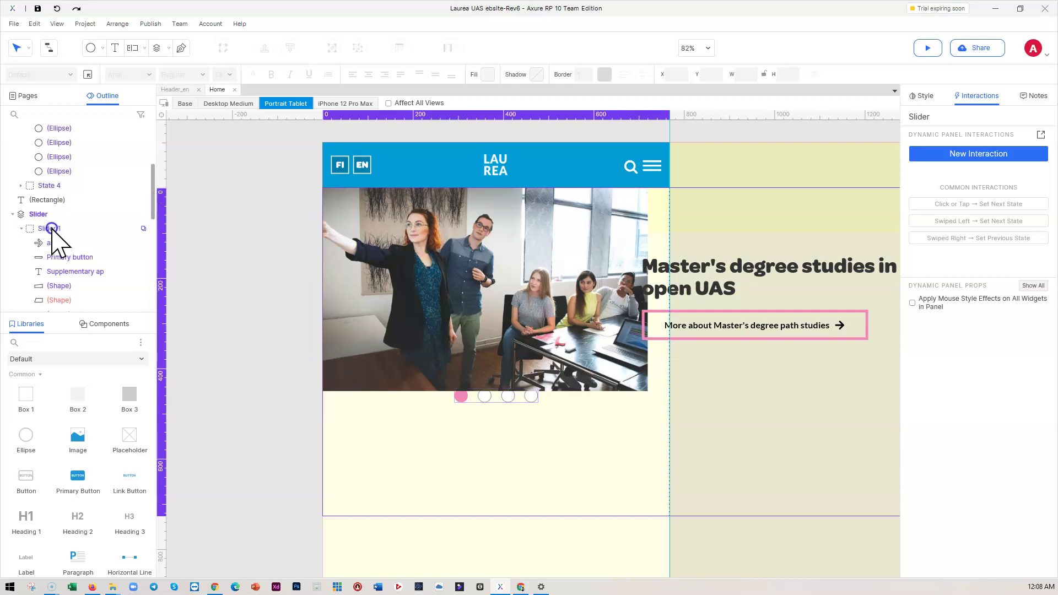
click(51, 228)
click(572, 390)
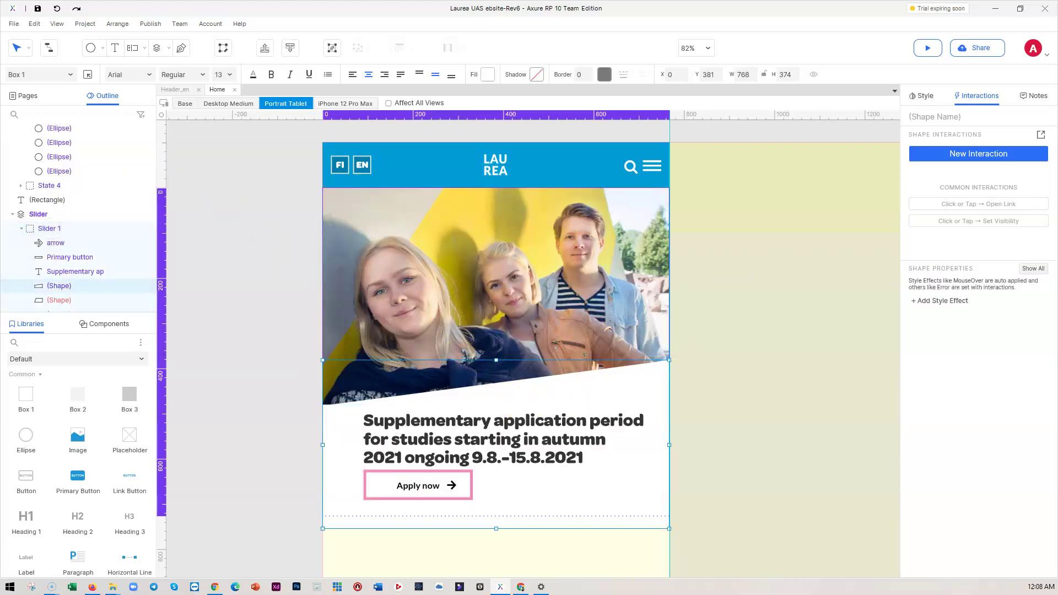
click(22, 228)
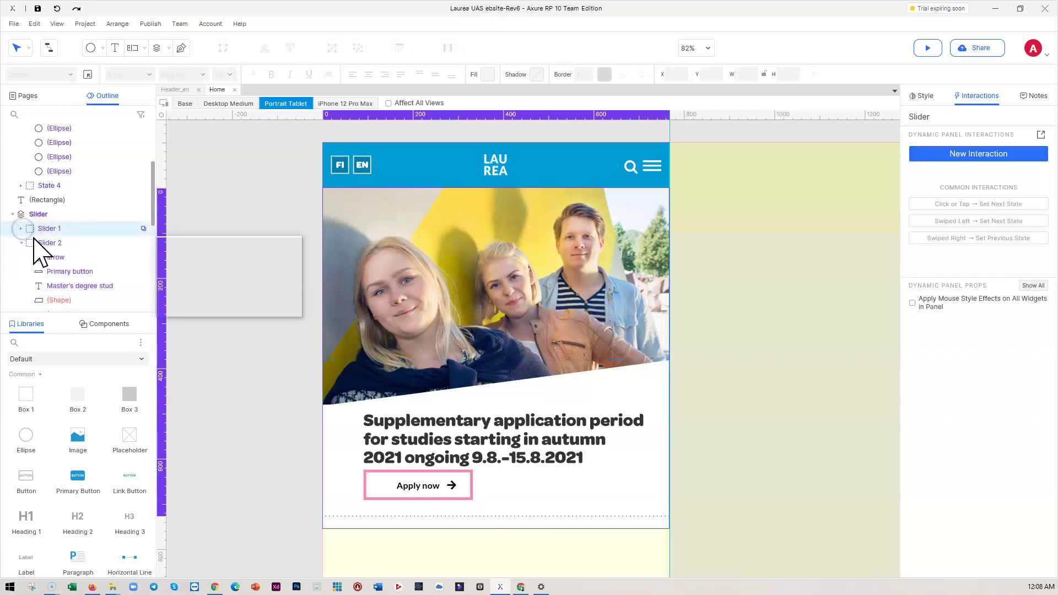
click(48, 243)
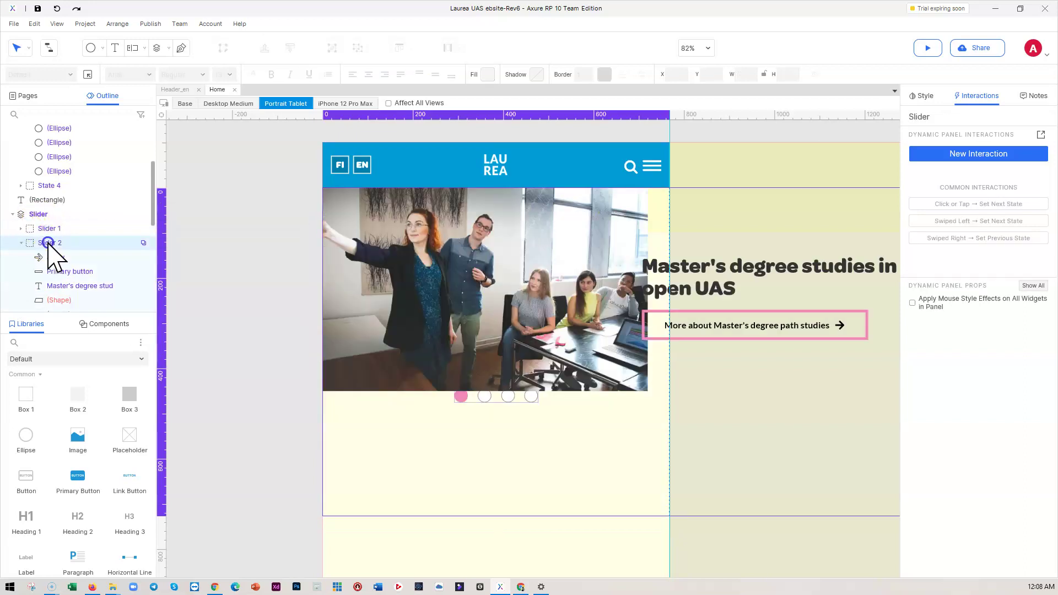
click(462, 377)
- Enlarge Slider 2's photo to 768 x 480 so it spans the Portrait Tablet width
click(562, 278)
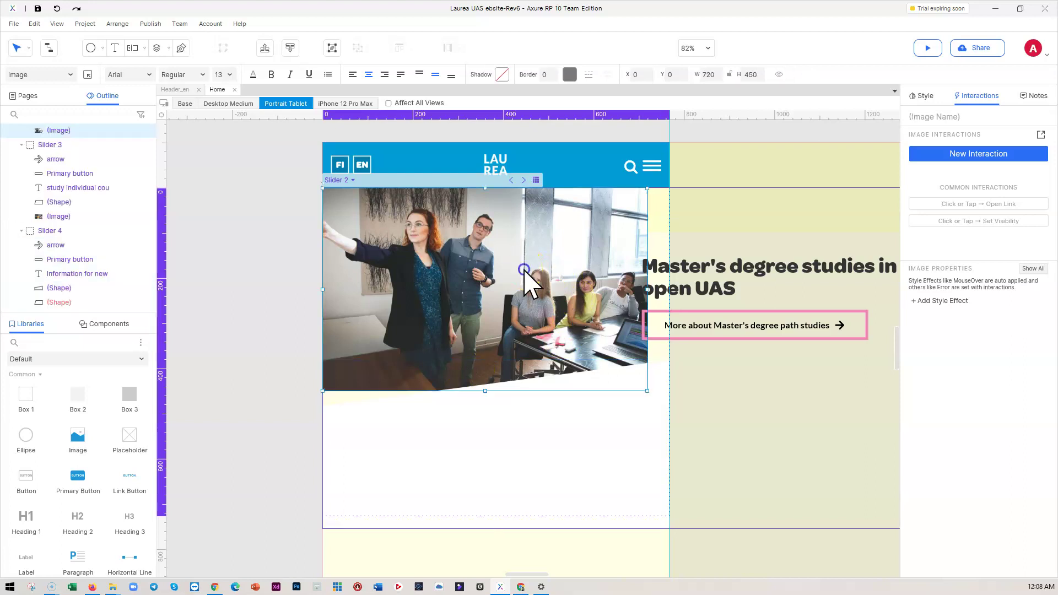
click(648, 388)
drag(648, 389, 668, 405)
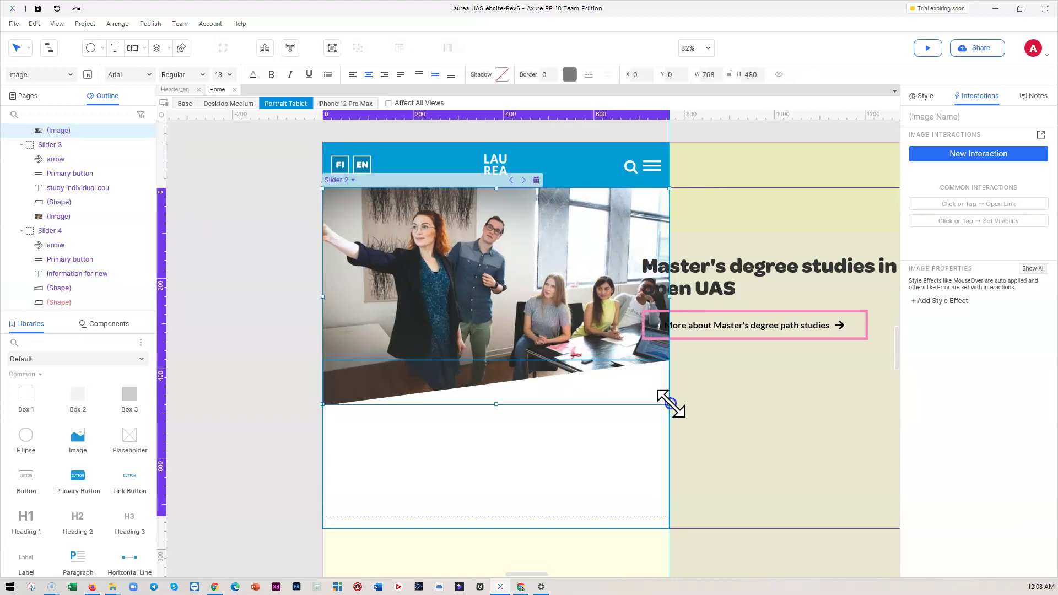
- Move Slider 2's heading, button and arrow together below the photo to X 74, Y 525
click(722, 279)
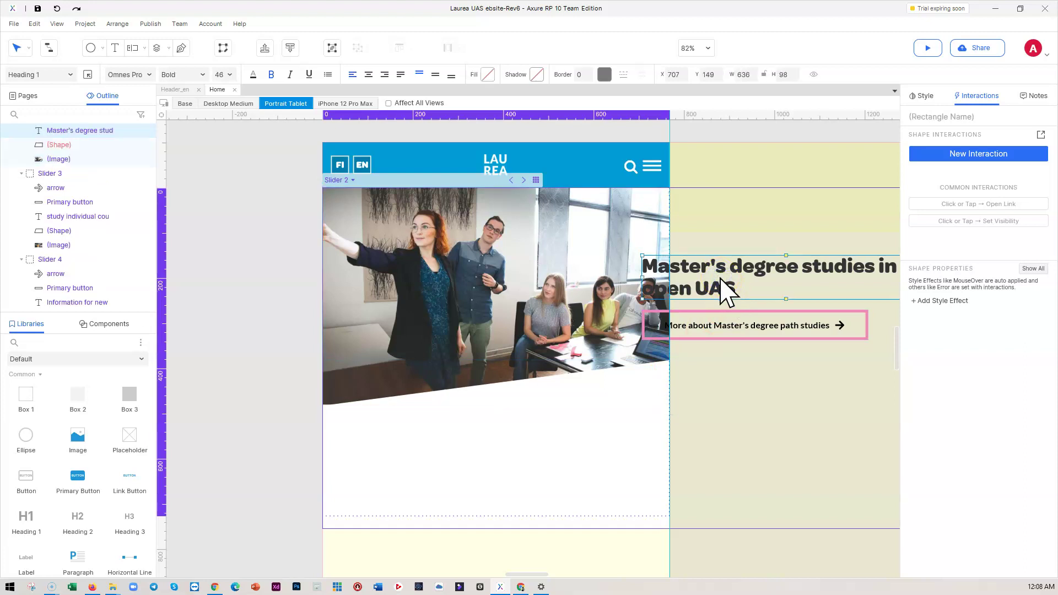
click(771, 315)
shift+click(797, 327)
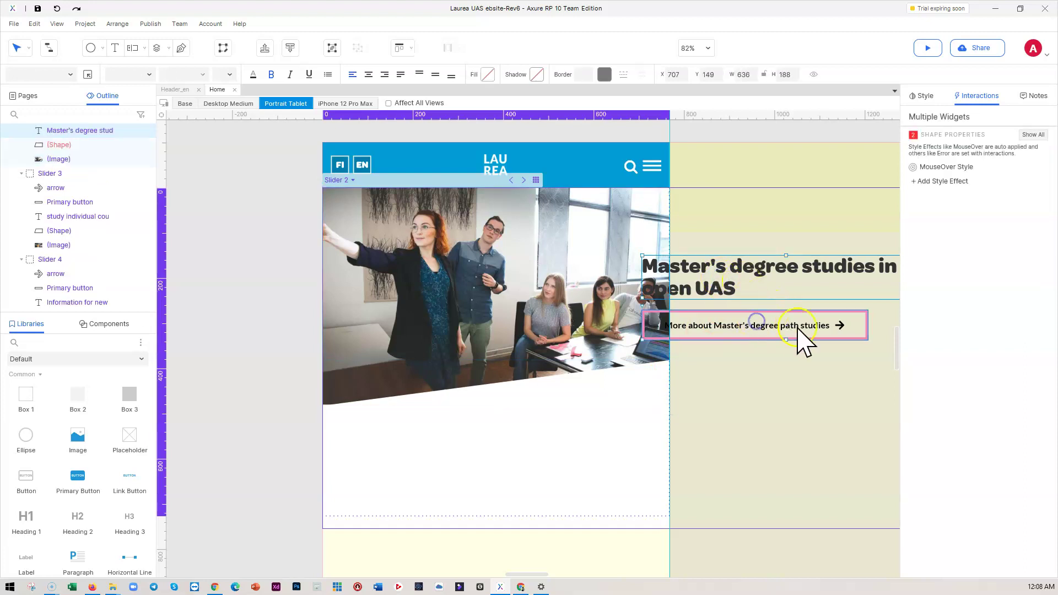
drag(810, 337, 547, 469)
- Bring Slider 2's heading, button and arrow in front of the white shape and leave the Slider panel
click(296, 48)
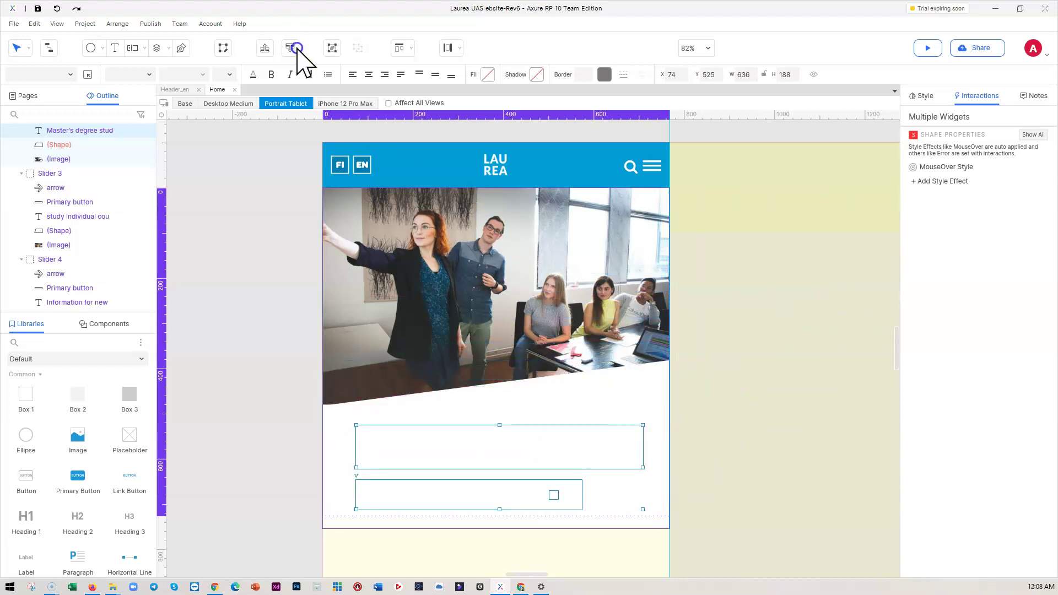
click(265, 48)
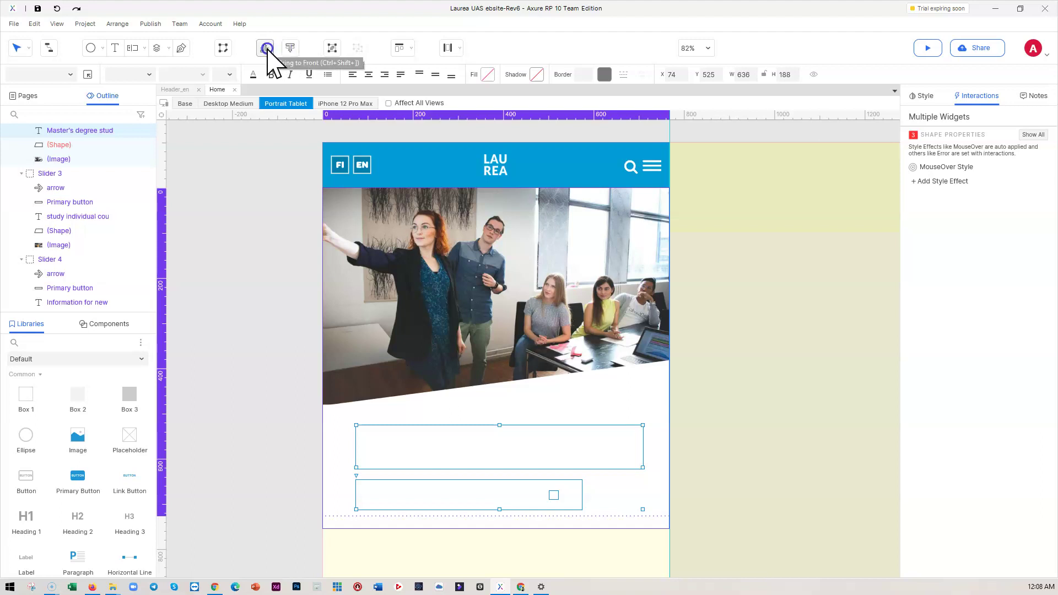
click(265, 48)
click(739, 322)
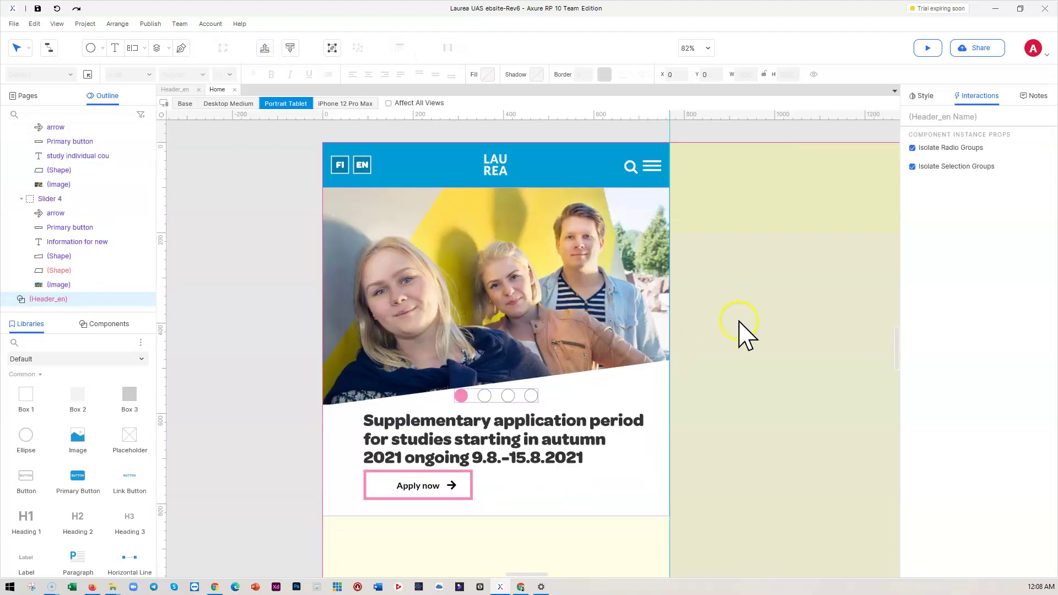
- Preview the home page in Portrait Tablet (768 x any) and check the second slide with its dot
click(915, 48)
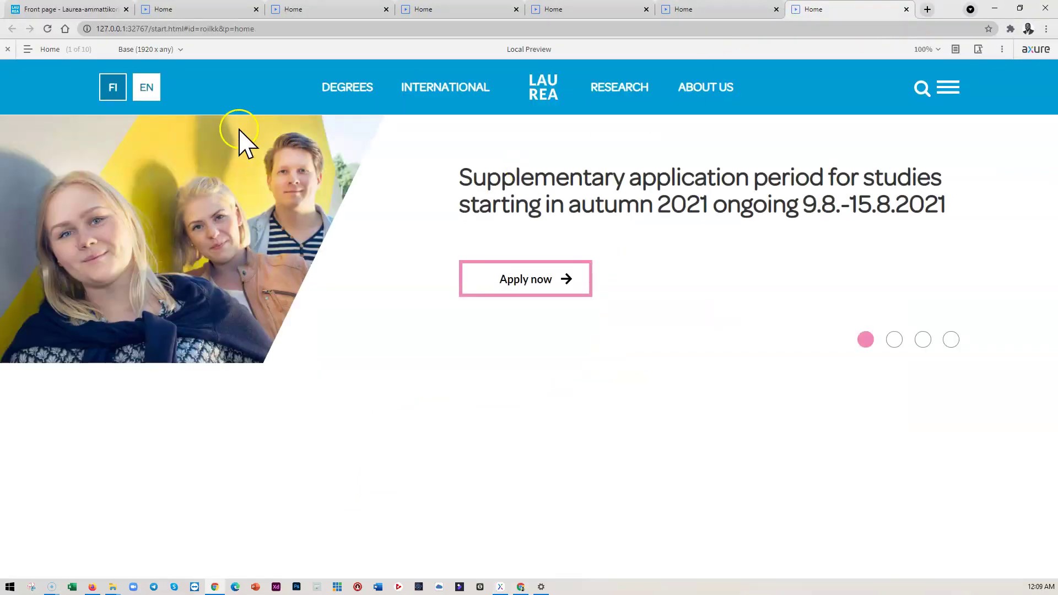
click(151, 50)
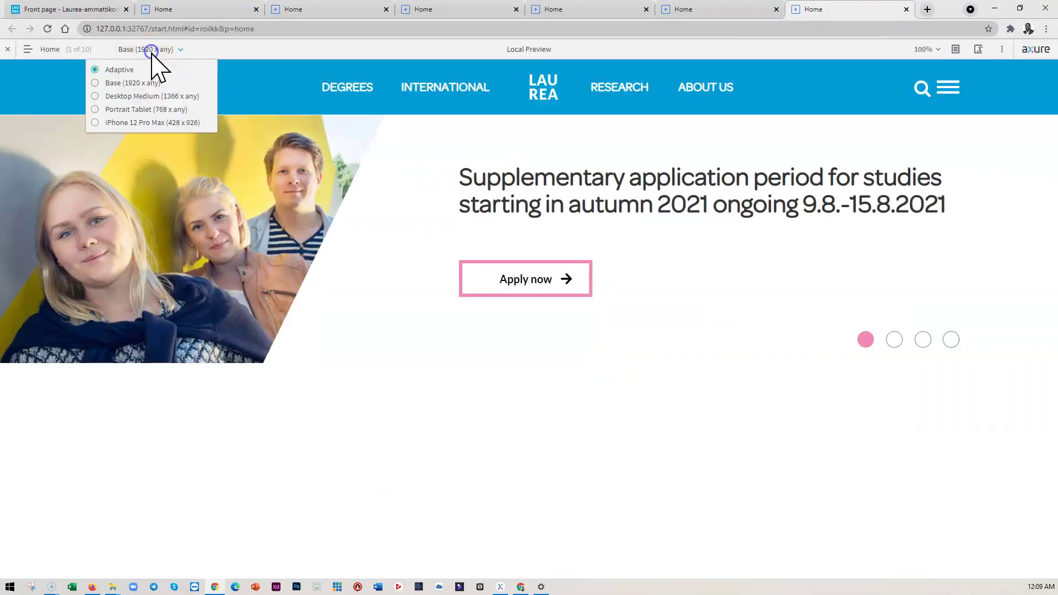
click(129, 109)
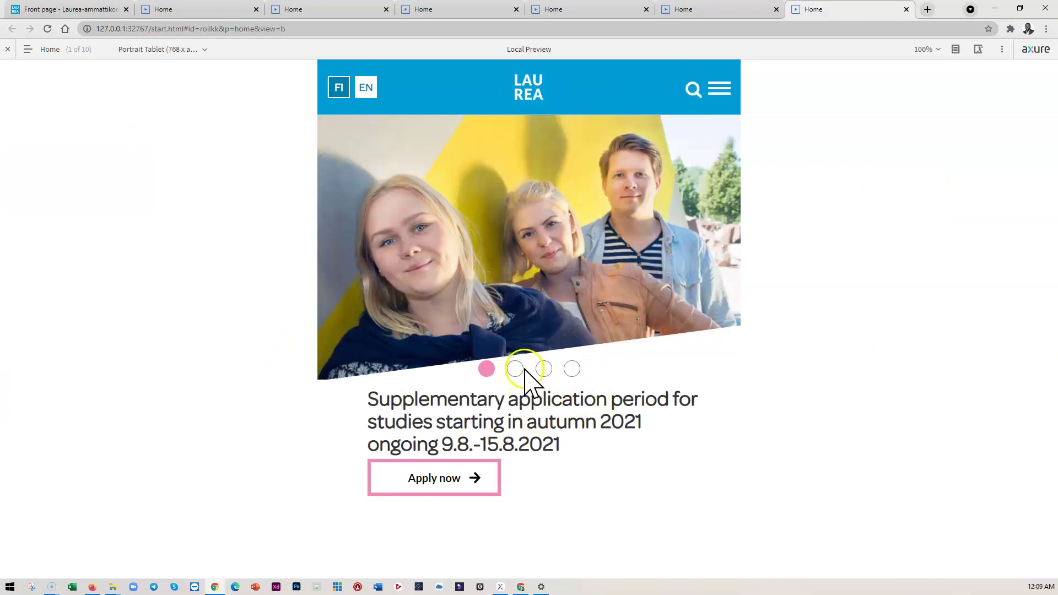
click(515, 368)
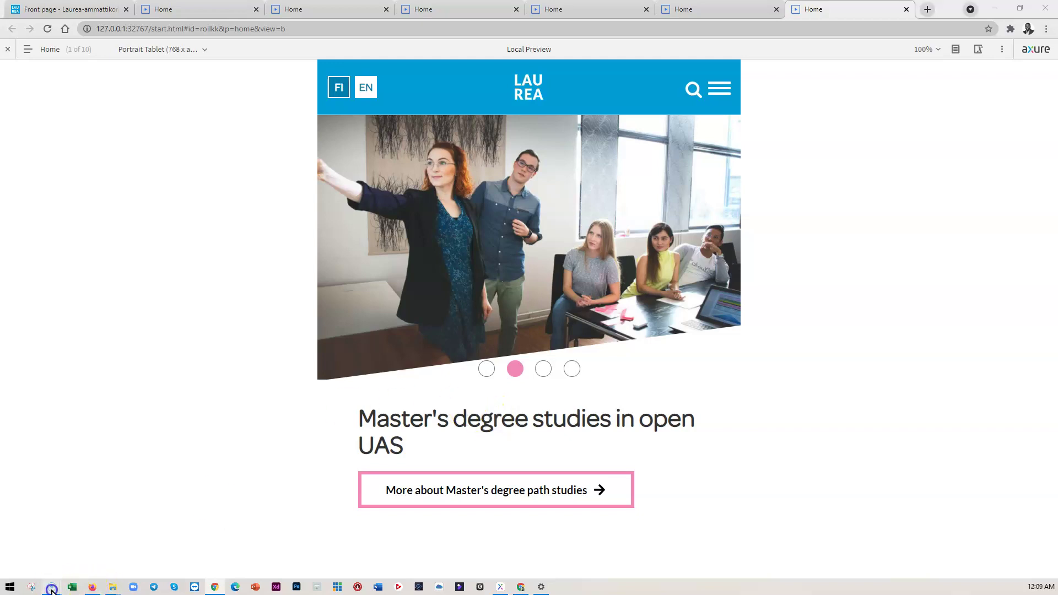
mouse_move(51, 588)
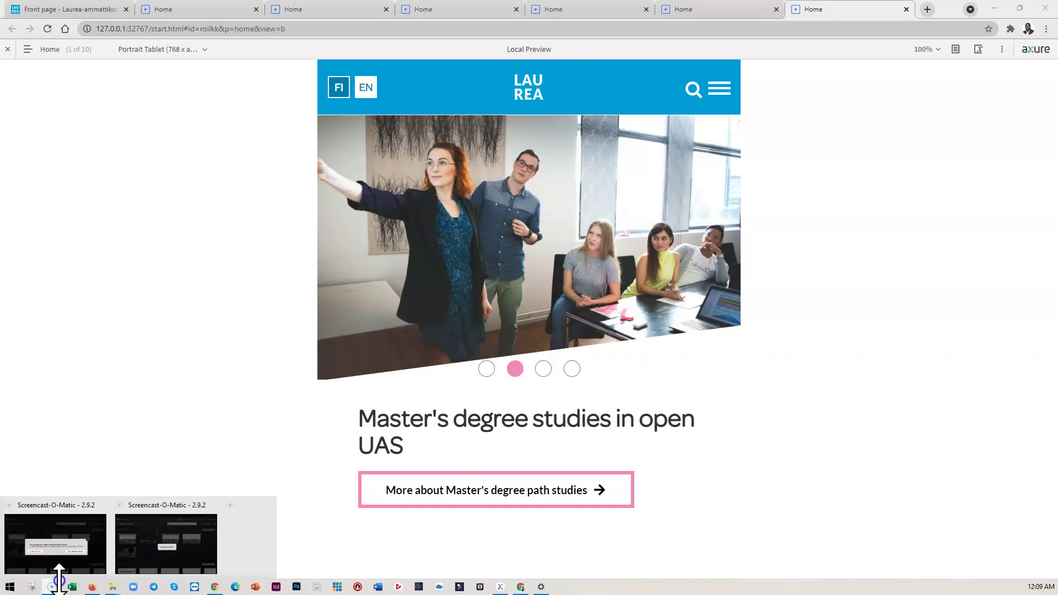
click(101, 554)
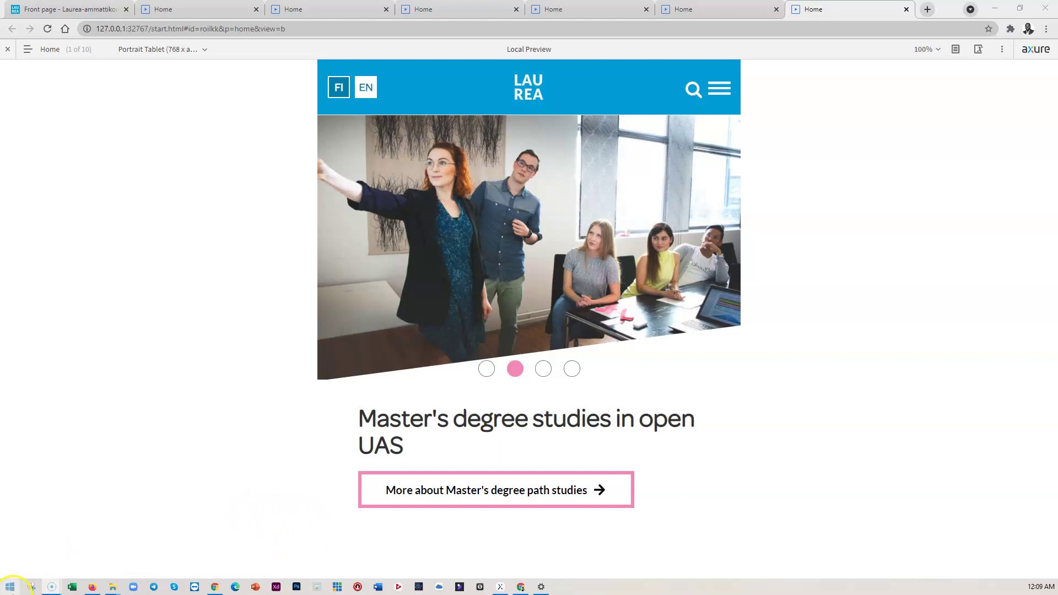
mouse_move(59, 588)
click(154, 551)
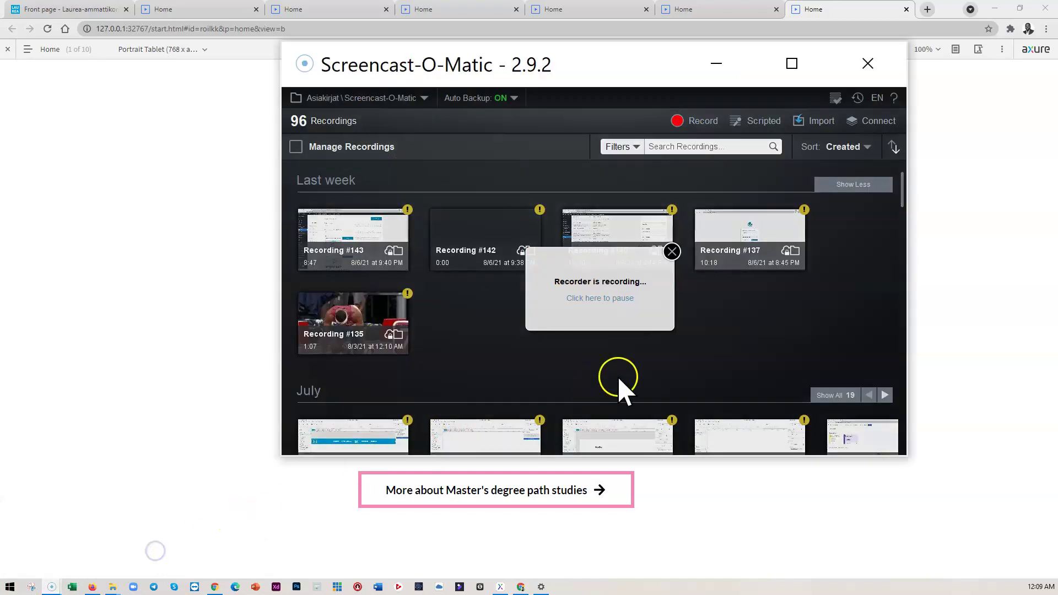